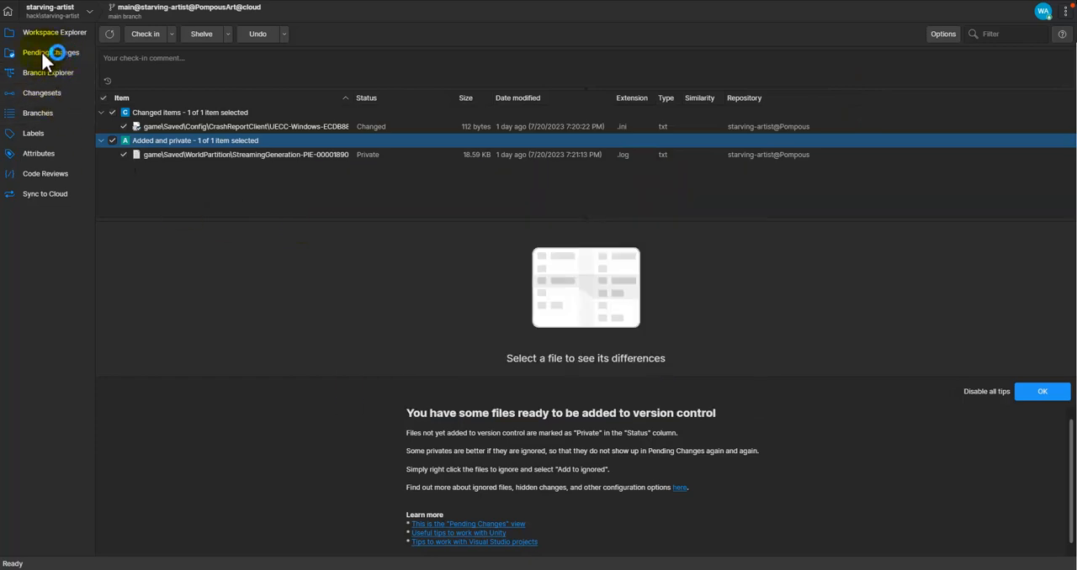
Step: Review the comments of the recent July changesets on the main branch in the Branch Explorer
left_click(52, 32)
left_click(57, 72)
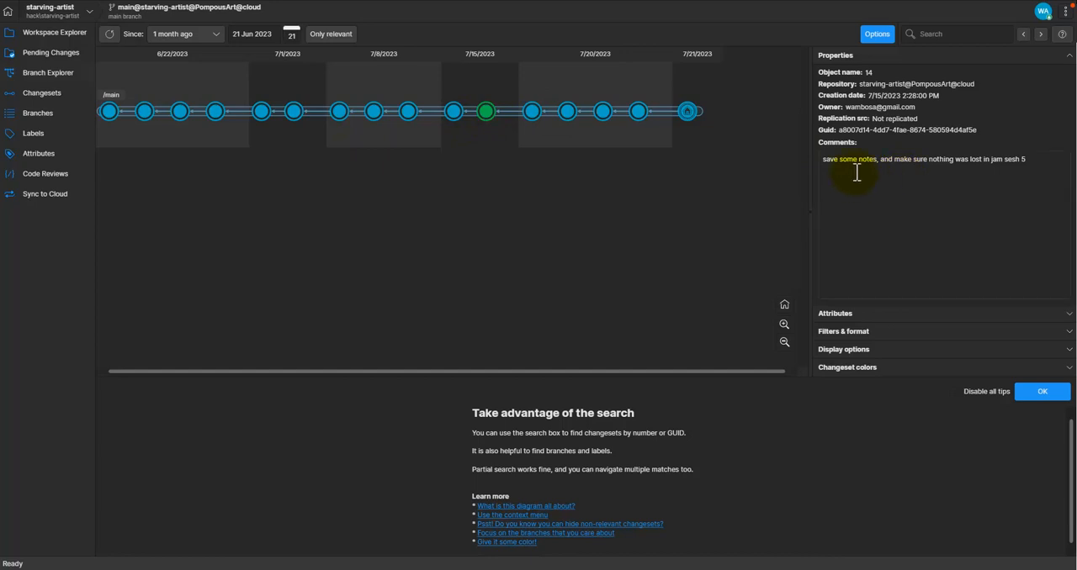
left_click(532, 111)
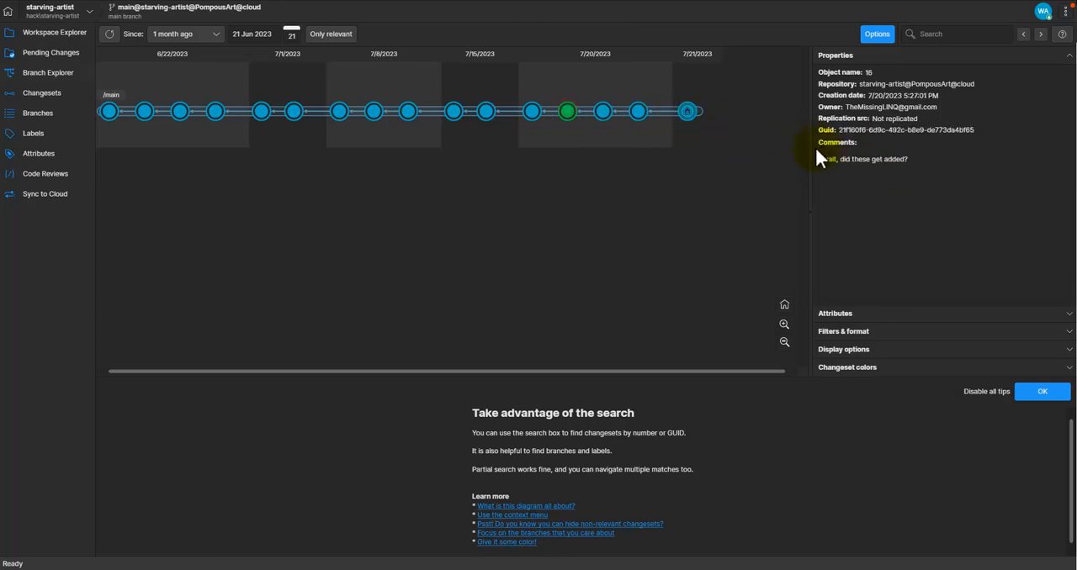
left_click(604, 112)
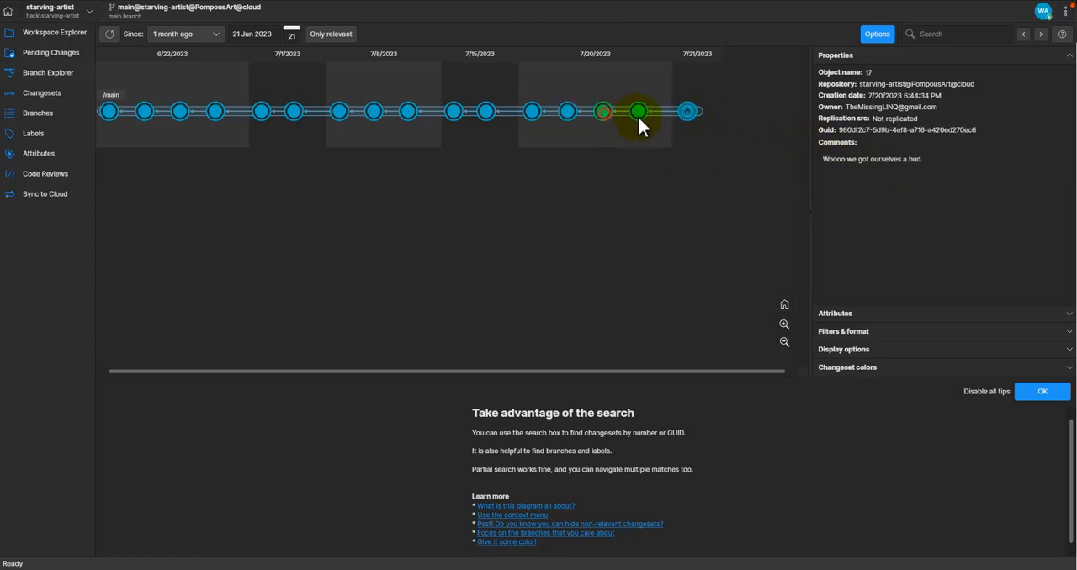
left_click(688, 112)
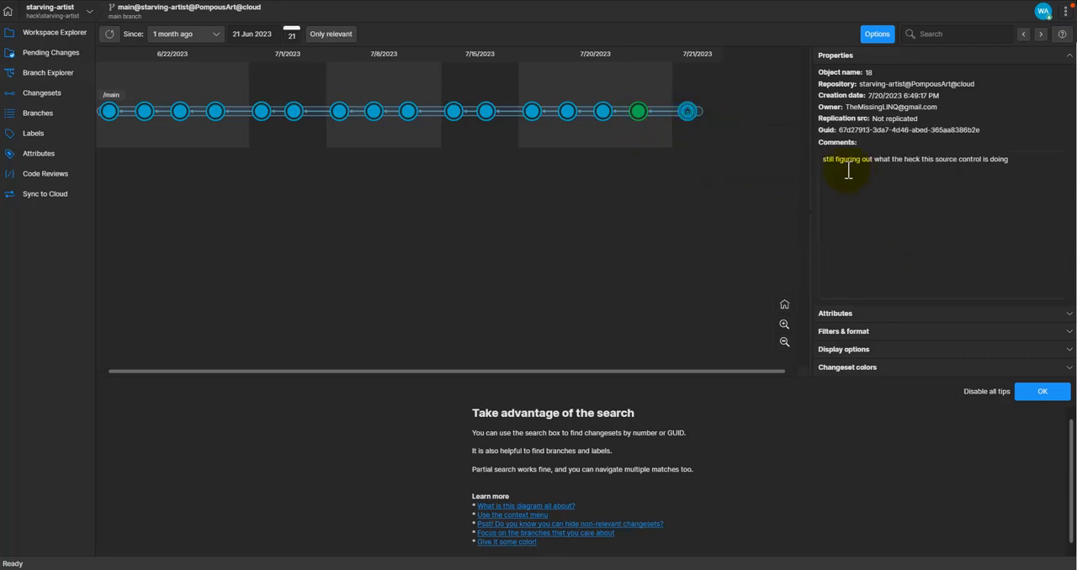
left_click(688, 113)
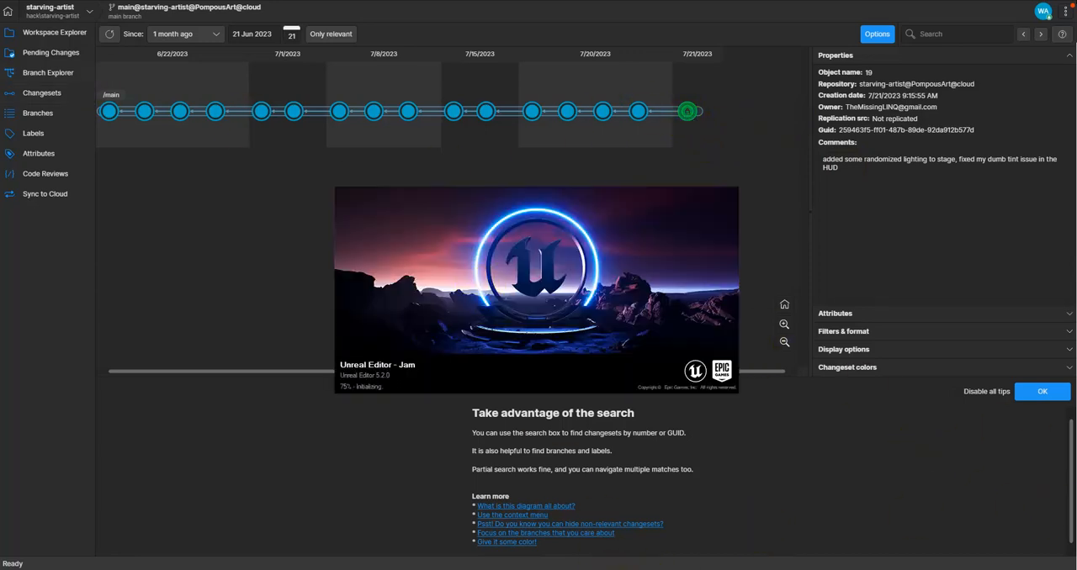
Step: Switch to the Houdini window with the warped_stuff scene and close its startup dialog
mouse_move(562, 568)
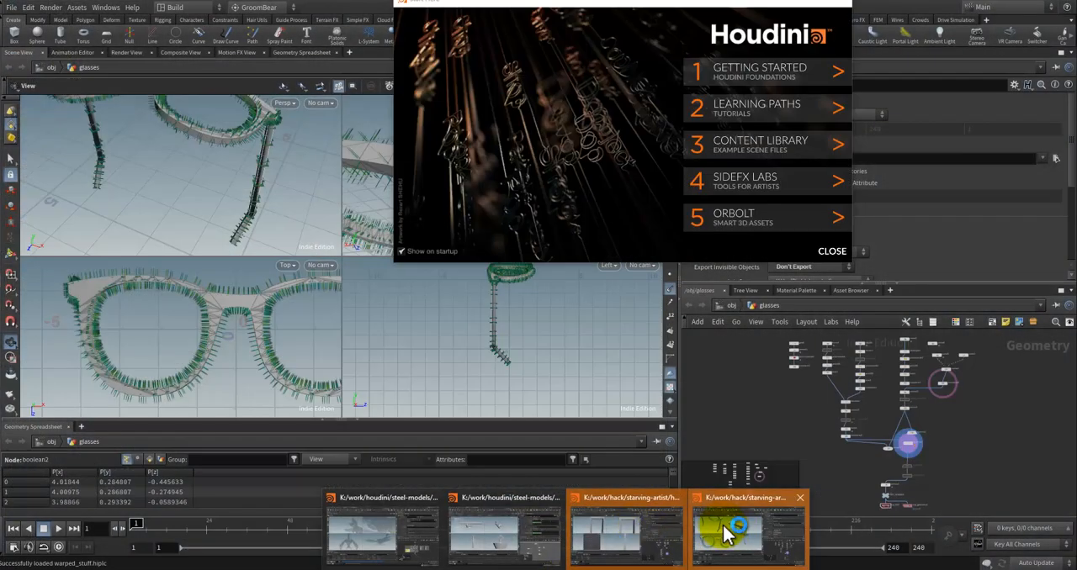
left_click(722, 529)
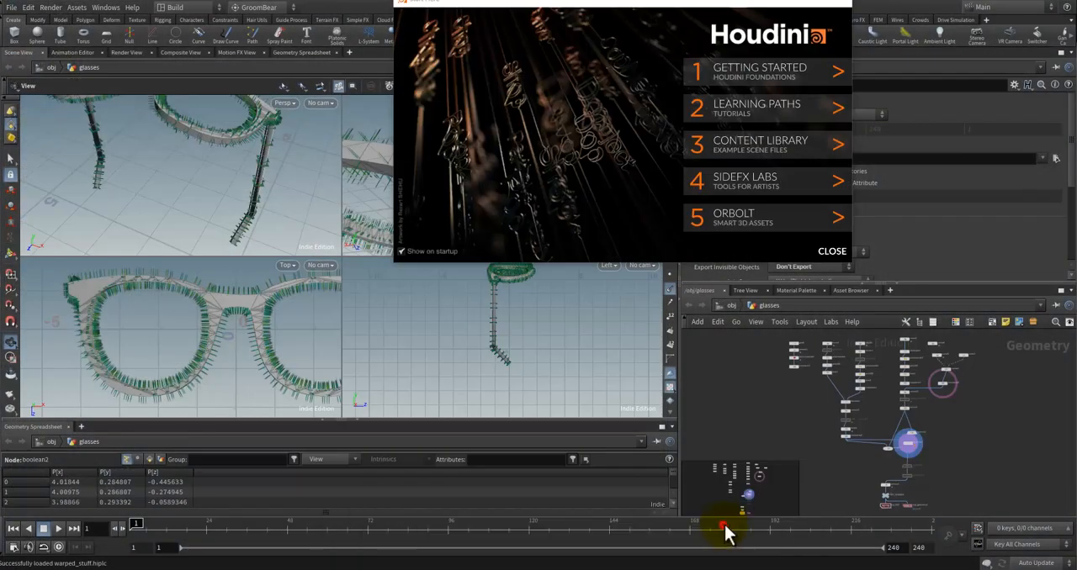
left_click(843, 4)
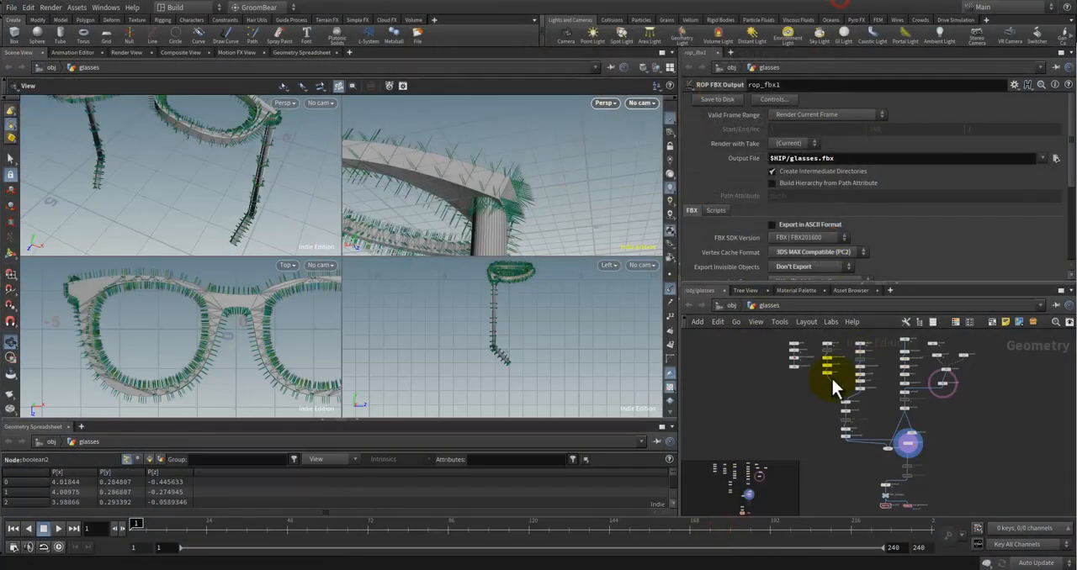
Step: Leave the glasses network for the object level and enter the warped_stuff geometry object
left_click(759, 408)
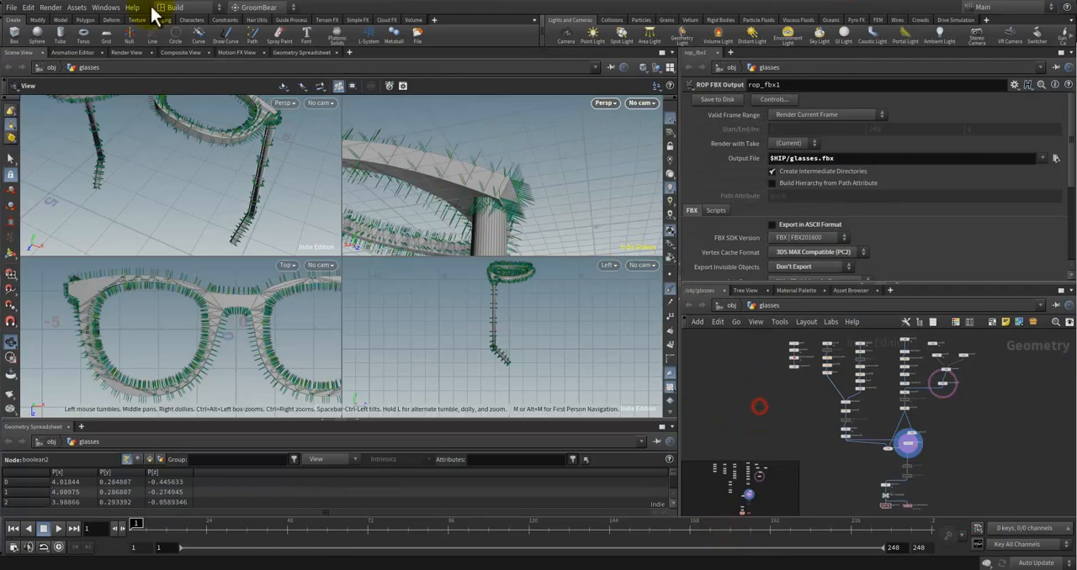
left_click(799, 423)
scroll(801, 424, "down", 1)
middle_click_drag(918, 403, 908, 428)
left_click(722, 307)
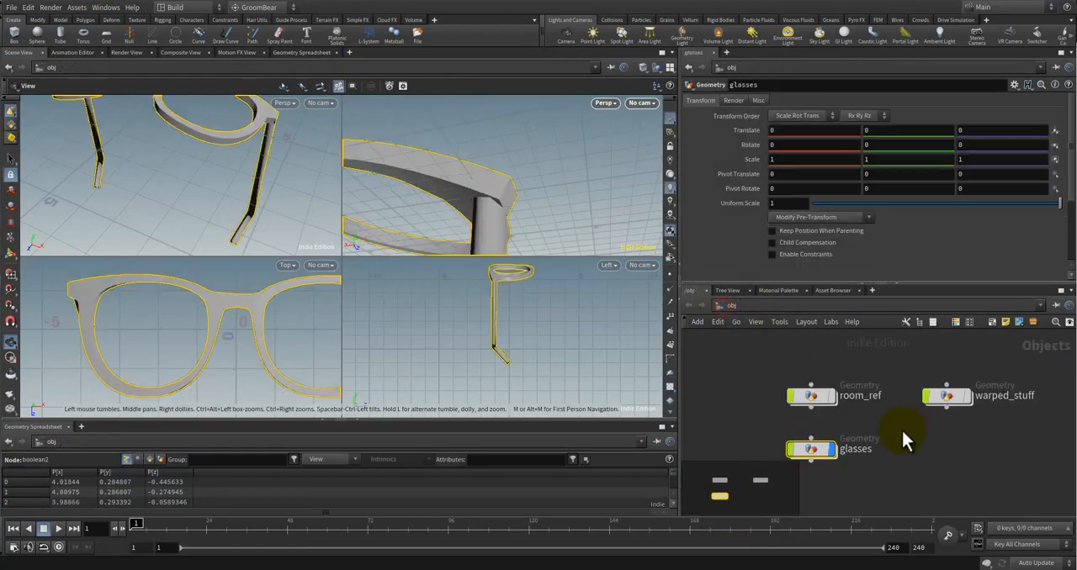
left_click(892, 396)
double_click(890, 396)
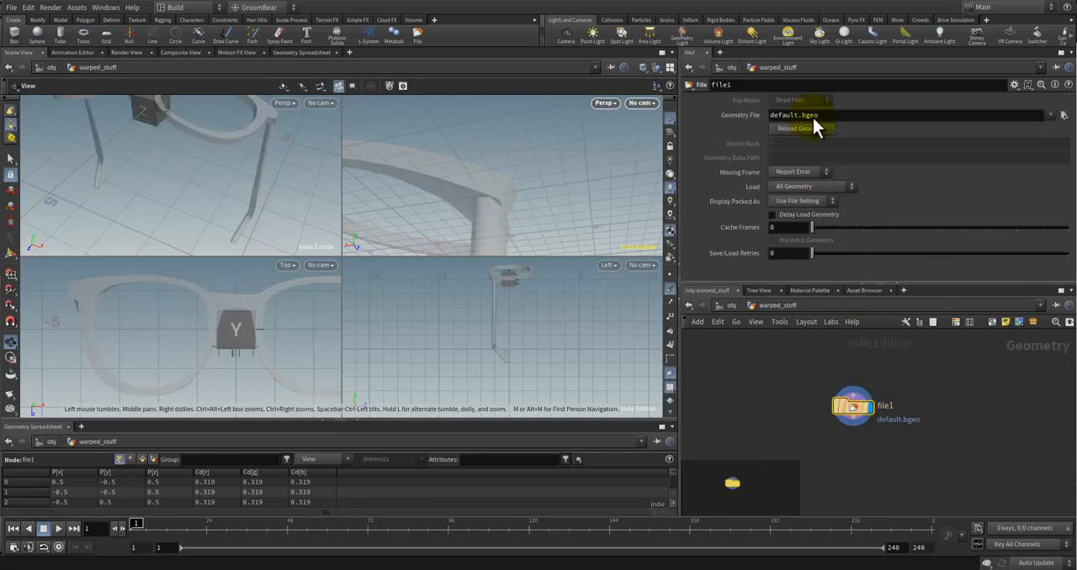
Step: Load acoustic_guitar.fbx from the starving-artist/deform_me folder as the file node's geometry
left_click(1062, 116)
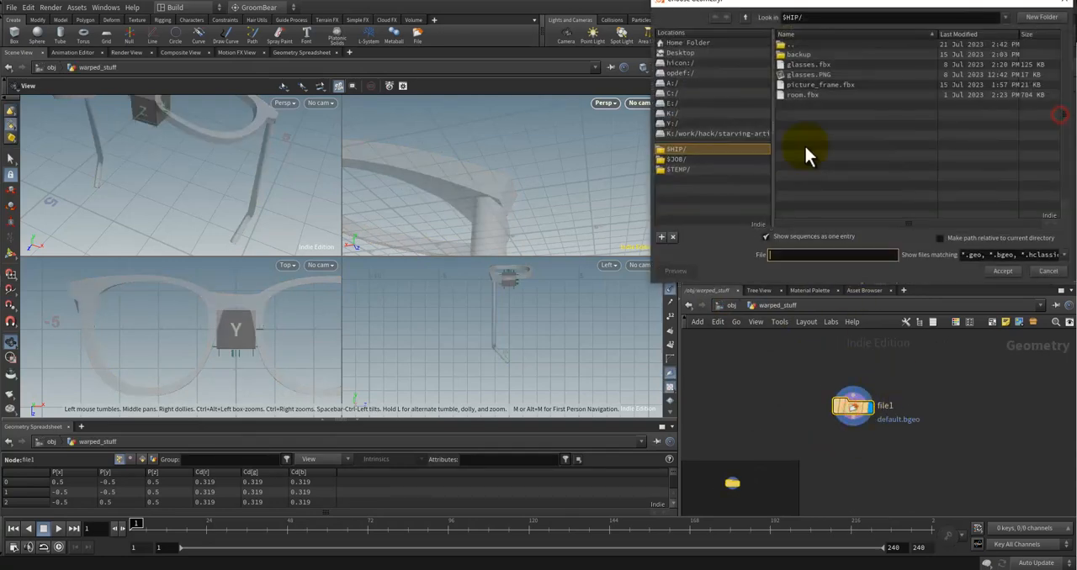
double_click(794, 43)
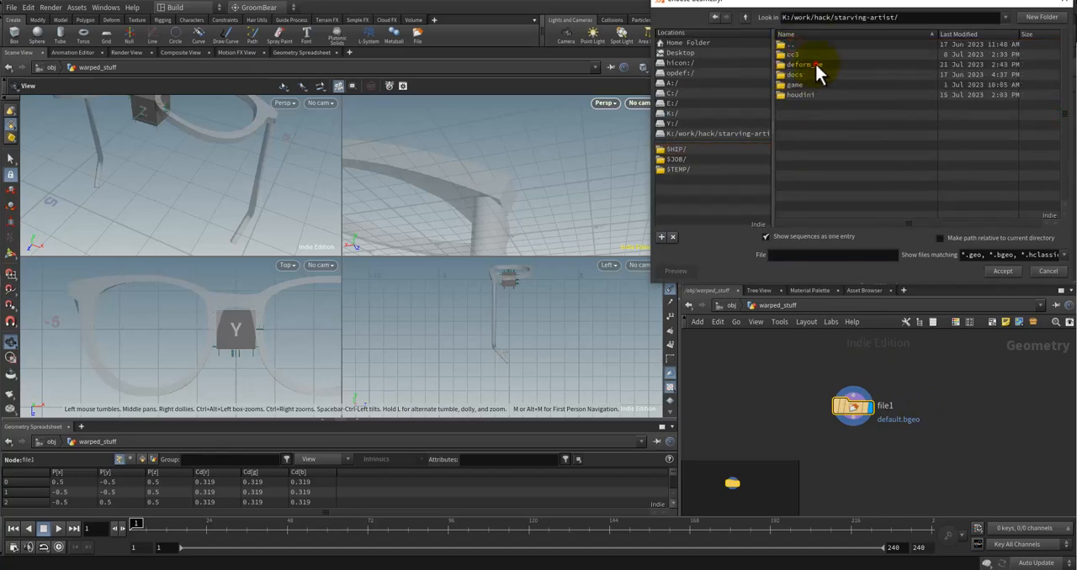
double_click(814, 64)
left_click(848, 55)
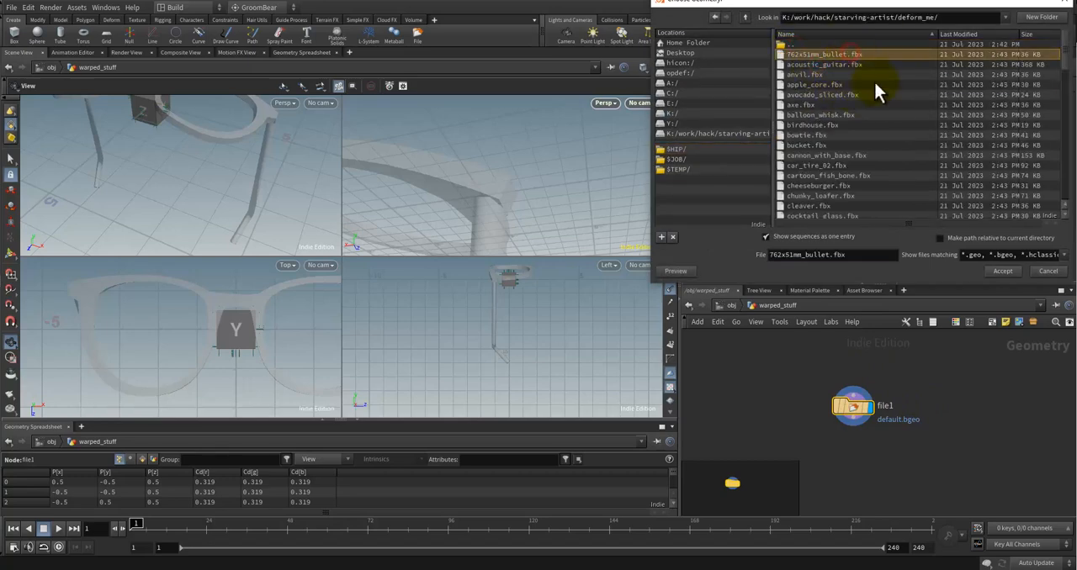
left_click(841, 65)
left_click(1001, 271)
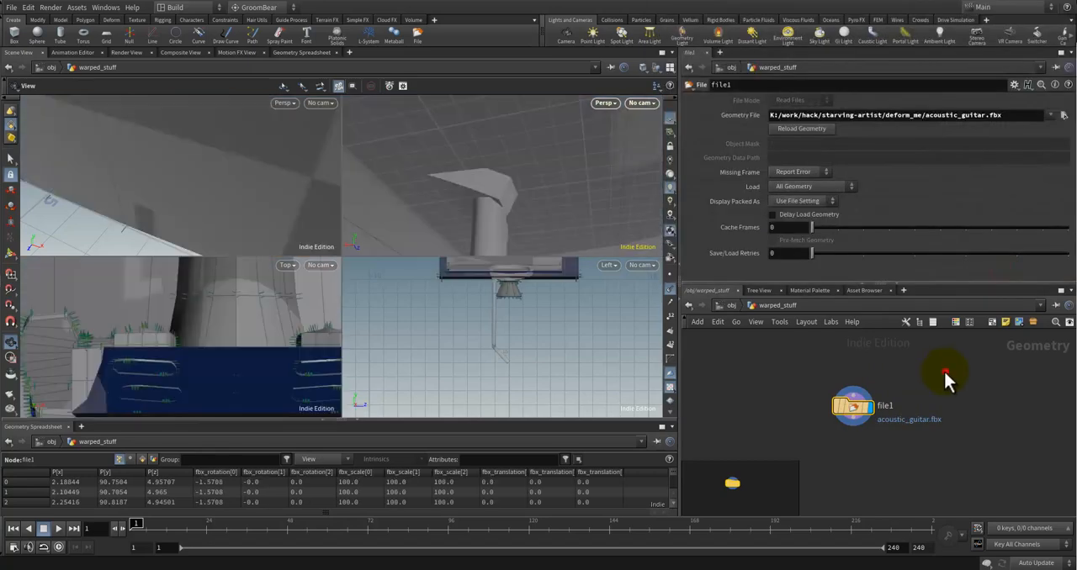
Step: Hide the glasses object and frame the imported guitar in the active perspective viewport
left_click_drag(445, 149, 620, 280)
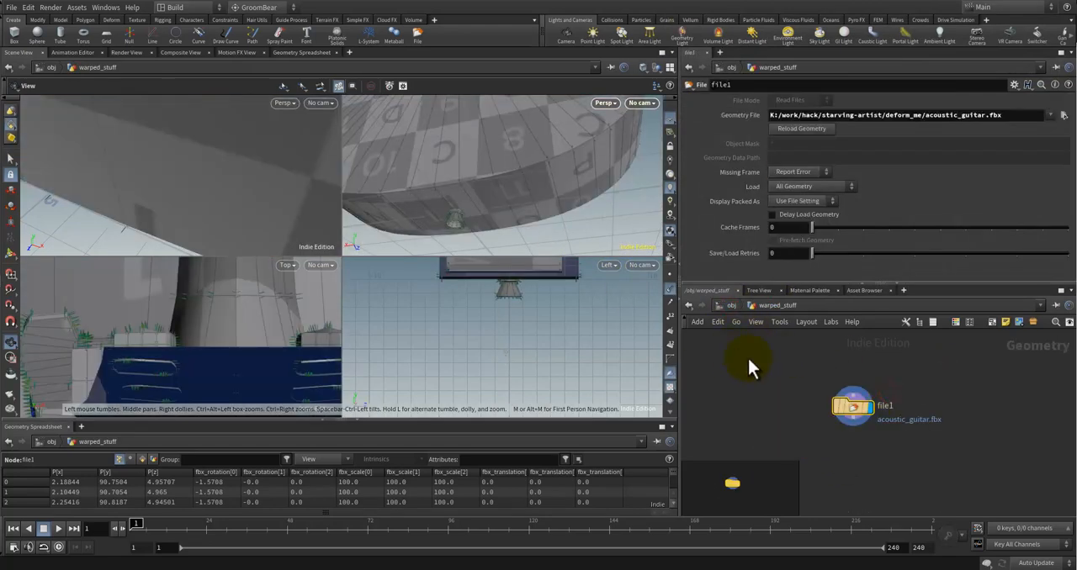
left_click_drag(465, 187, 476, 224)
left_click_drag(545, 205, 684, 294)
scroll(594, 199, "down", 8)
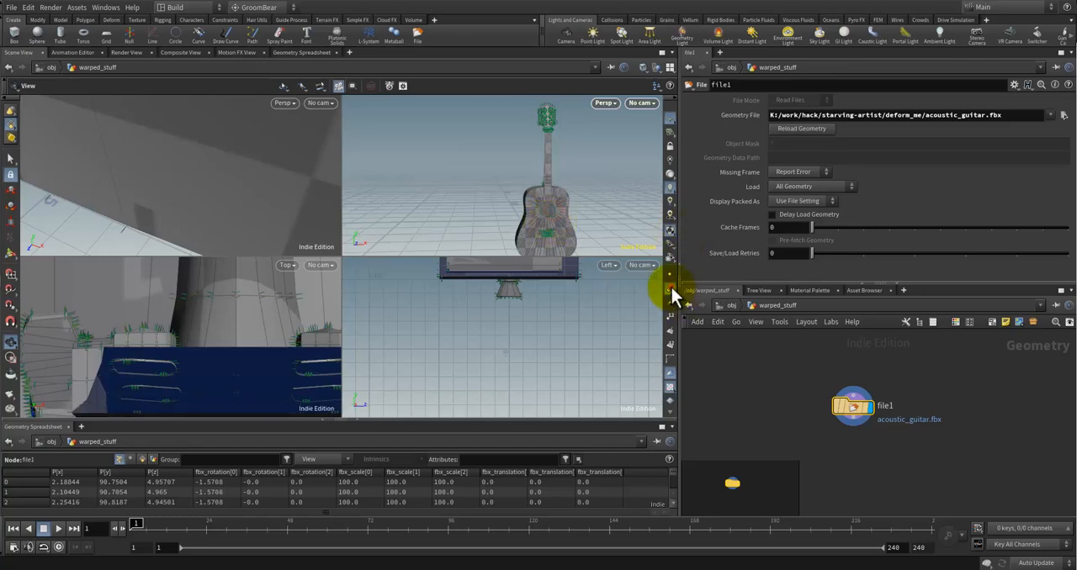
Step: Turn off the point normals display and frame the guitar in the remaining viewports
left_click_drag(521, 172, 951, 388)
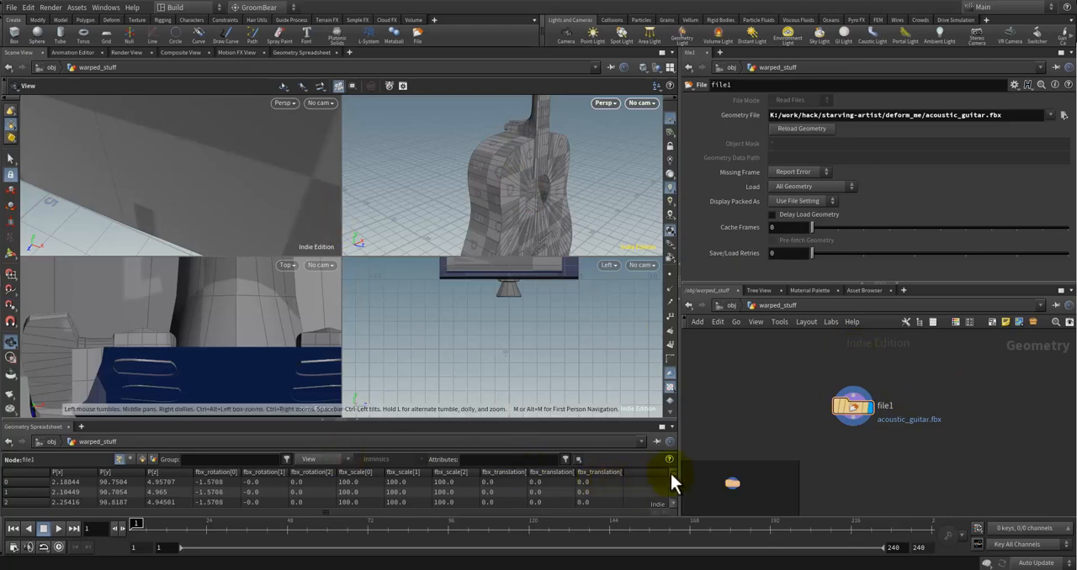
left_click_drag(672, 477, 670, 491)
left_click_drag(548, 185, 508, 201)
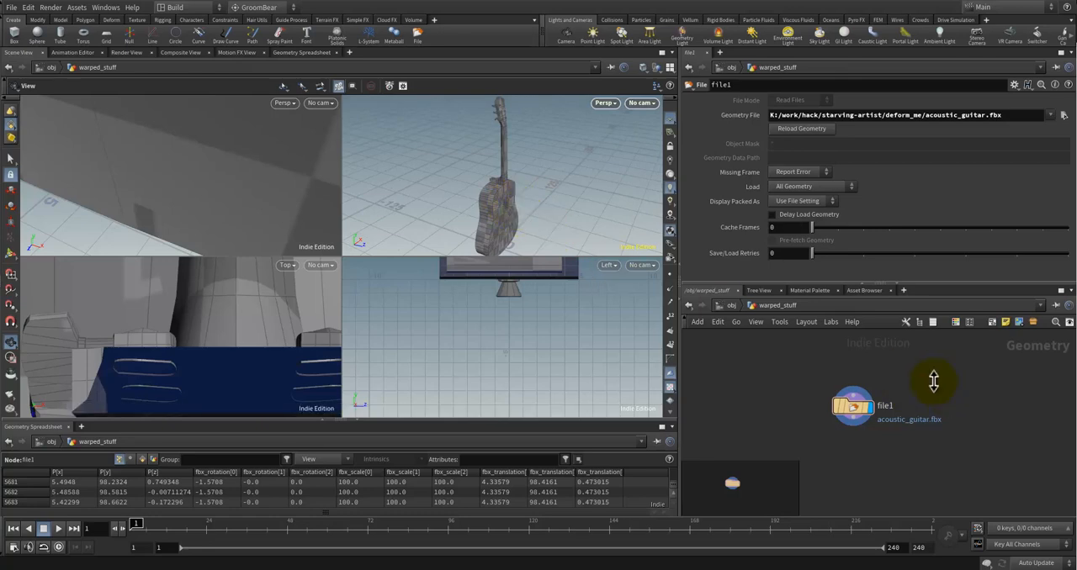
left_click_drag(216, 232, 233, 205)
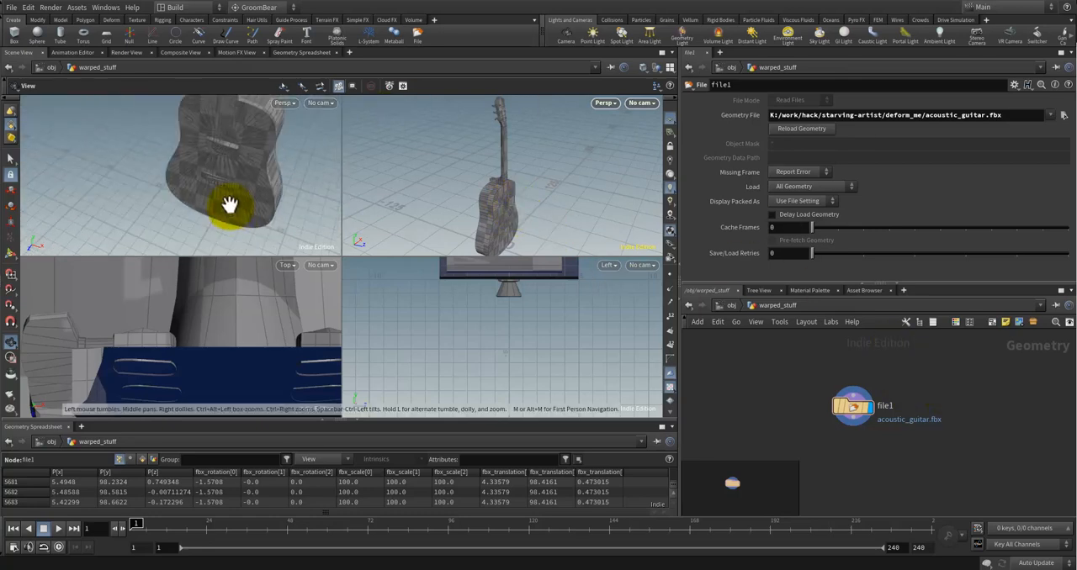
scroll(238, 327, "down", 8)
scroll(492, 366, "down", 10)
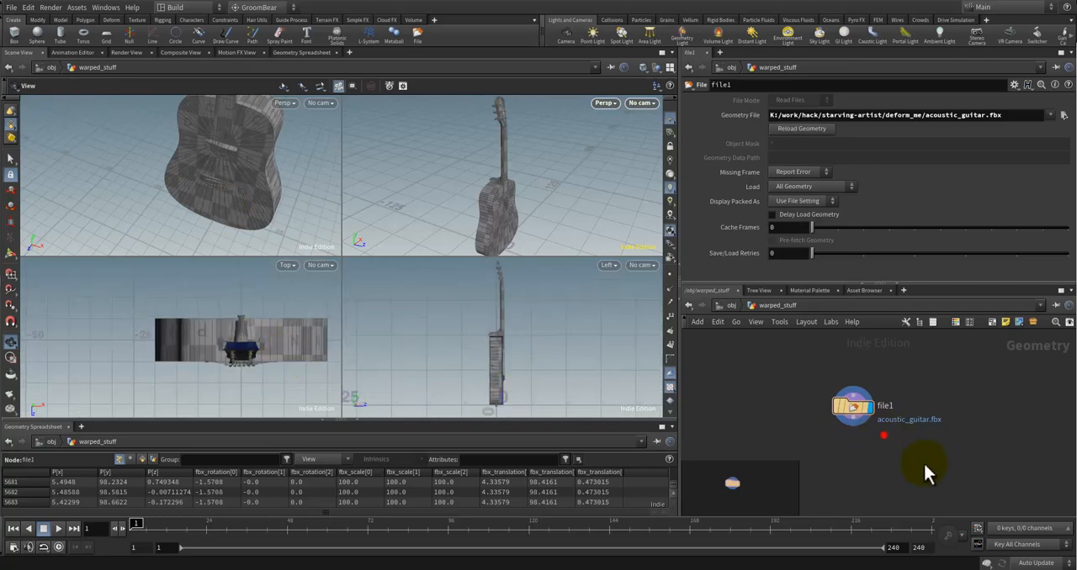
Step: Add a Bend node below the file node, connect the guitar to its input and display its result
middle_click_drag(884, 435, 853, 389)
key("Tab")
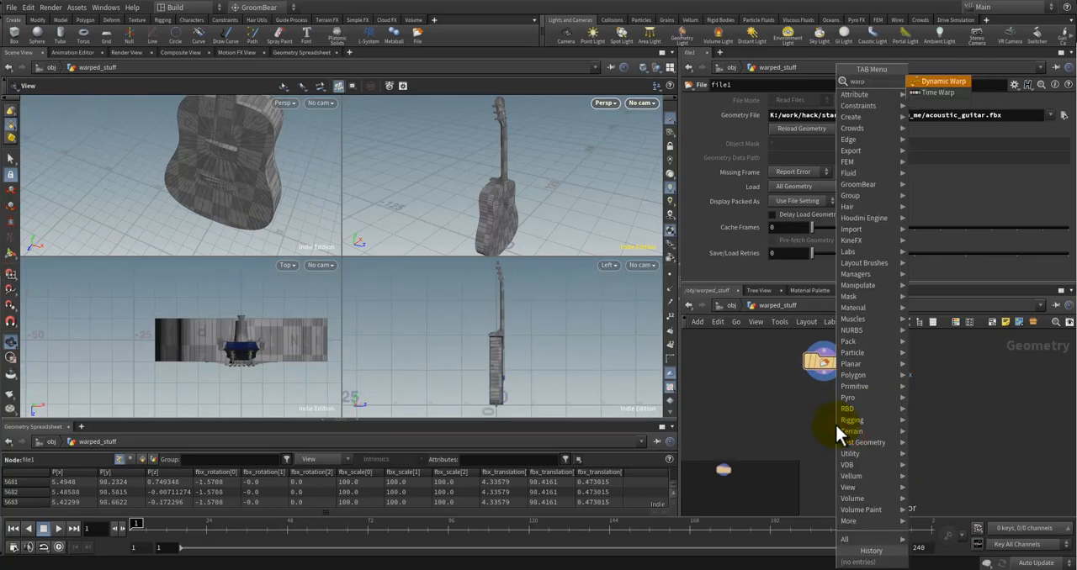
key("BackSpace")
key("BackSpace")
key("BackSpace")
key("BackSpace")
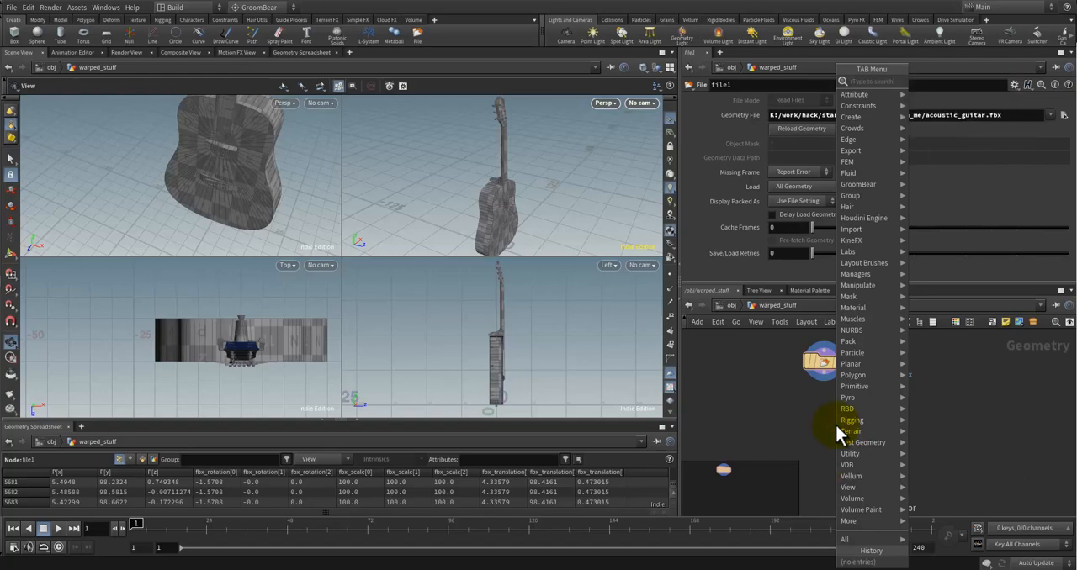
type("bend")
key("Return")
left_click(833, 423)
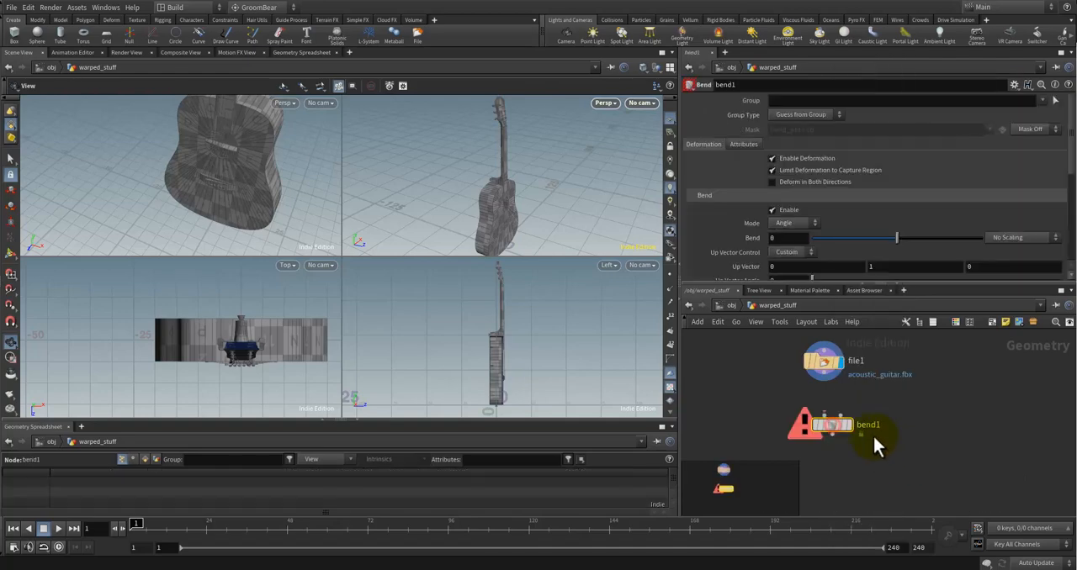
left_click_drag(811, 437, 809, 420)
left_click(818, 447)
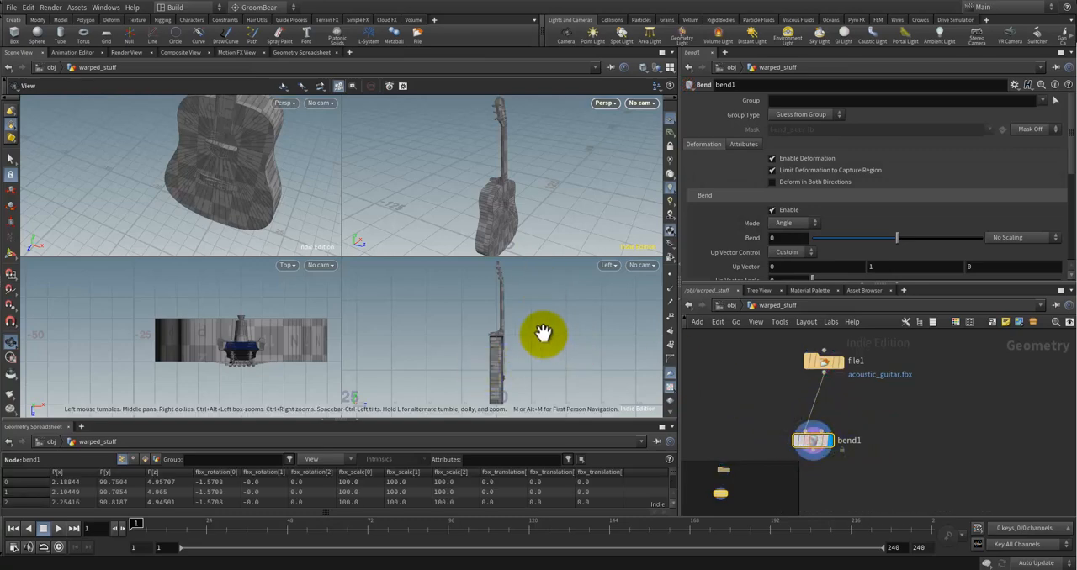
Step: Try a bend of 32.2 on the whole guitar and undo it
scroll(542, 335, "down", 3)
scroll(524, 219, "down", 3)
scroll(539, 363, "down", 1)
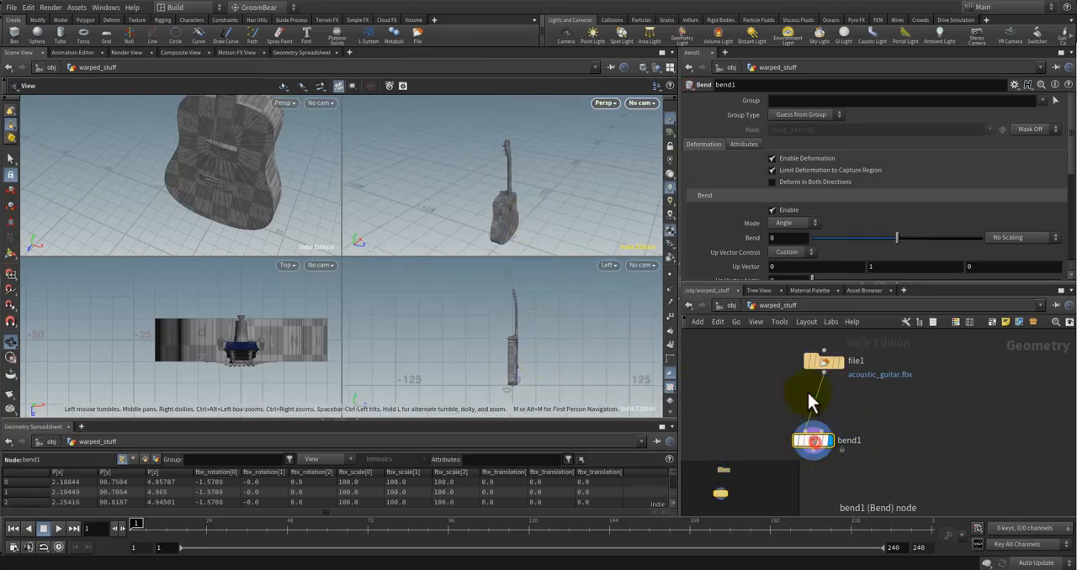
left_click_drag(896, 238, 925, 239)
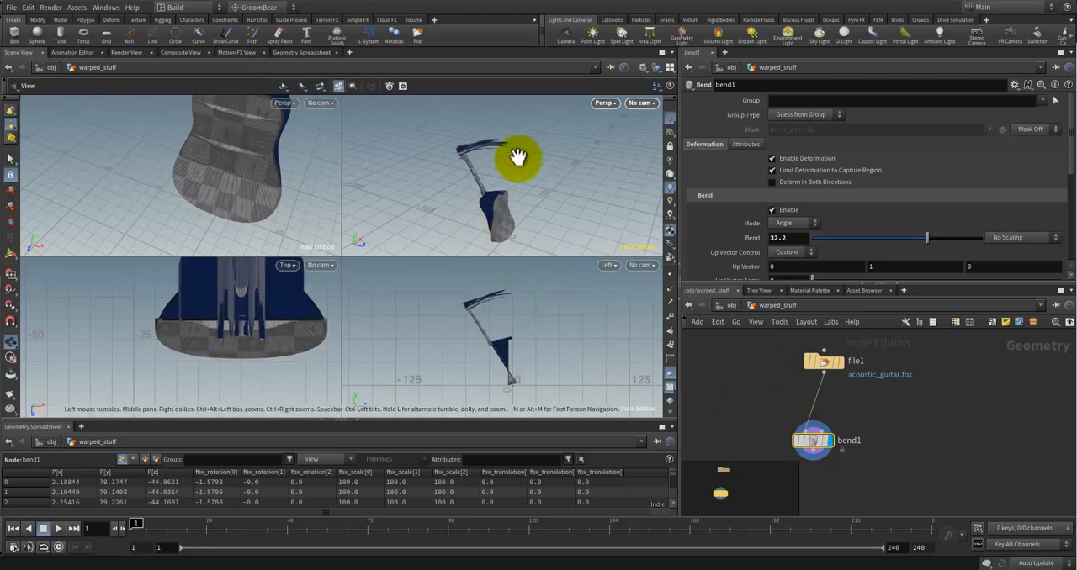
left_click_drag(512, 159, 542, 230)
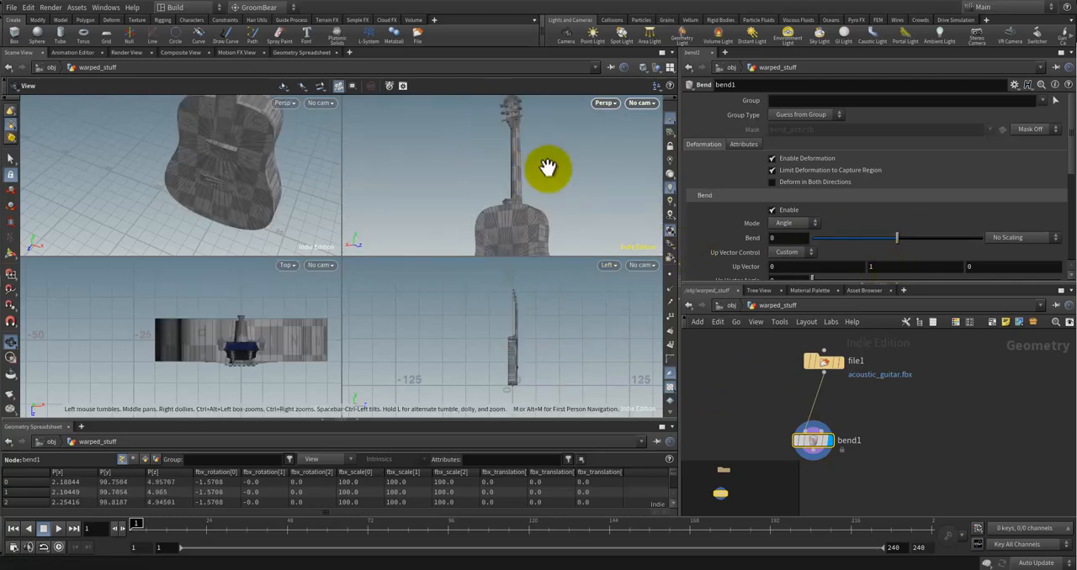
left_click_drag(548, 169, 500, 193)
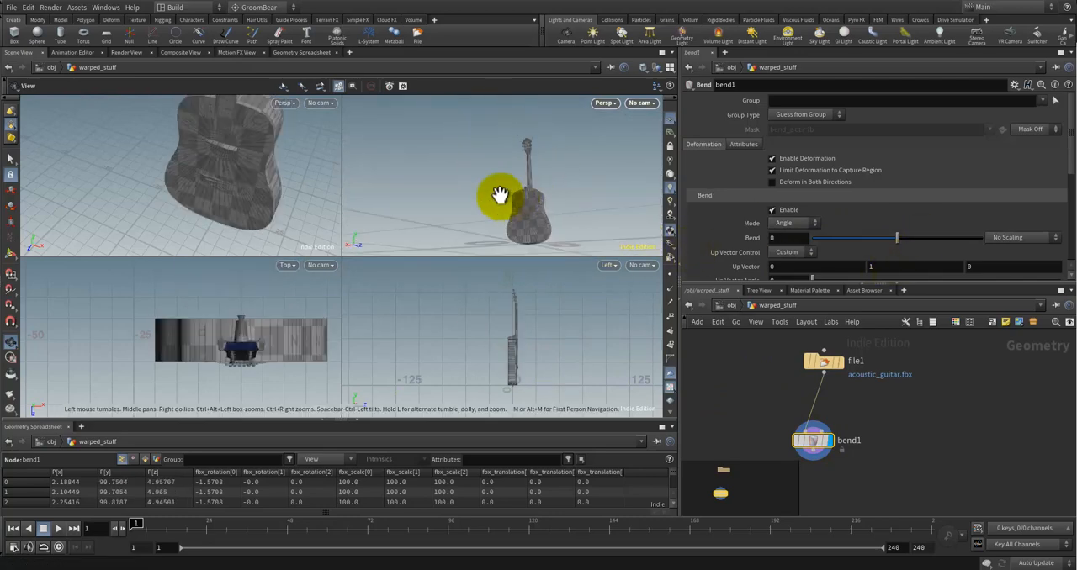
Step: Try a negative bend on the guitar with the default capture settings and undo it
left_click_drag(195, 172, 549, 233)
scroll(879, 265, "down", 1)
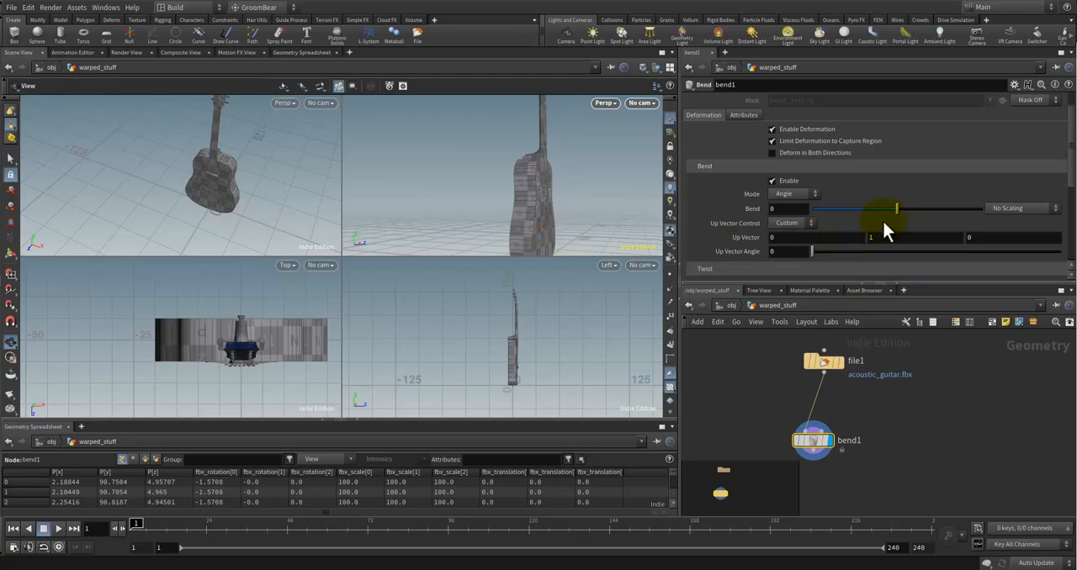
left_click_drag(903, 203, 872, 208)
mouse_move(577, 159)
left_mouse_down()
mouse_move(557, 209)
mouse_move(592, 216)
mouse_move(543, 163)
mouse_move(603, 133)
mouse_move(592, 146)
left_mouse_up()
key("ctrl+z")
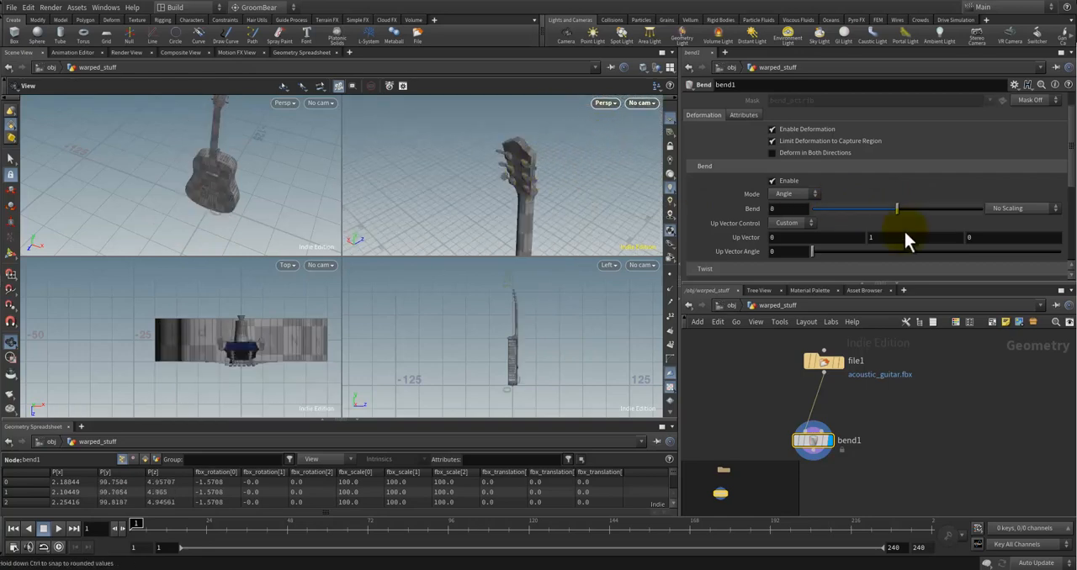
Step: Try a negative bend with Deform in Both Directions enabled, undo the bend and disable the option again
scroll(855, 210, "down", 3)
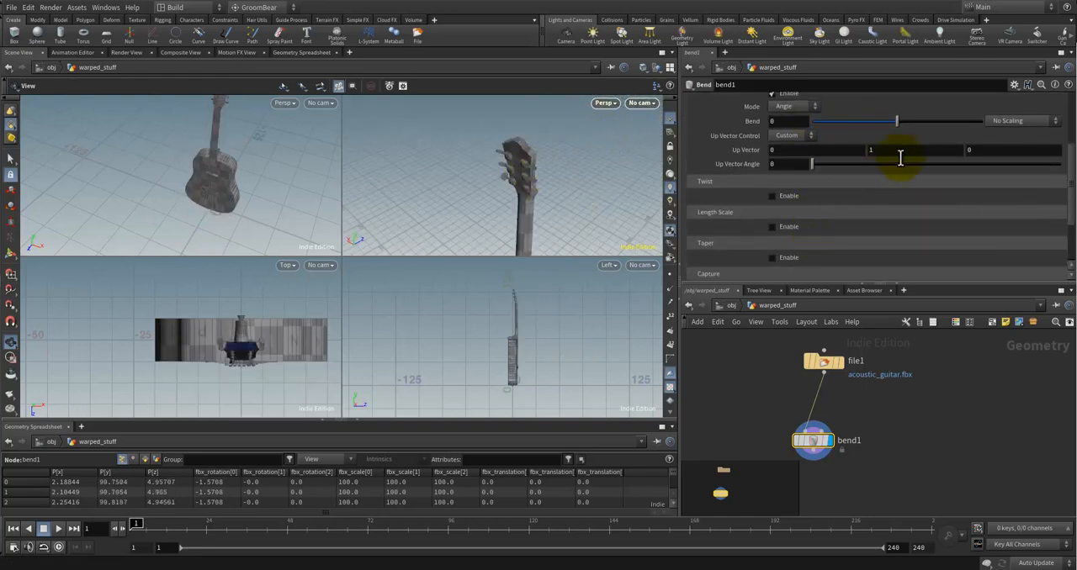
scroll(875, 151, "up", 3)
scroll(789, 160, "up", 1)
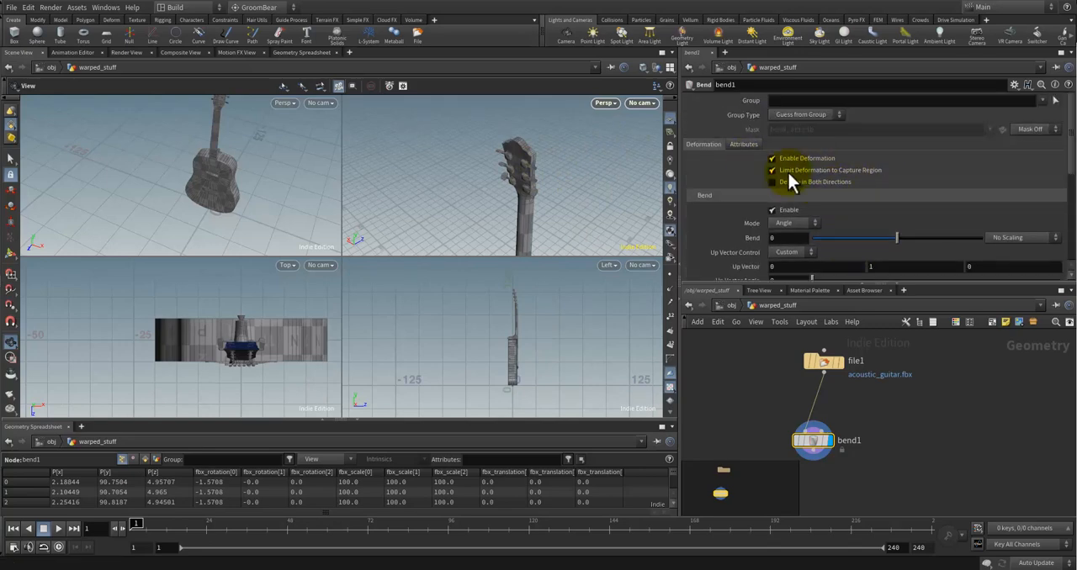
left_click(774, 183)
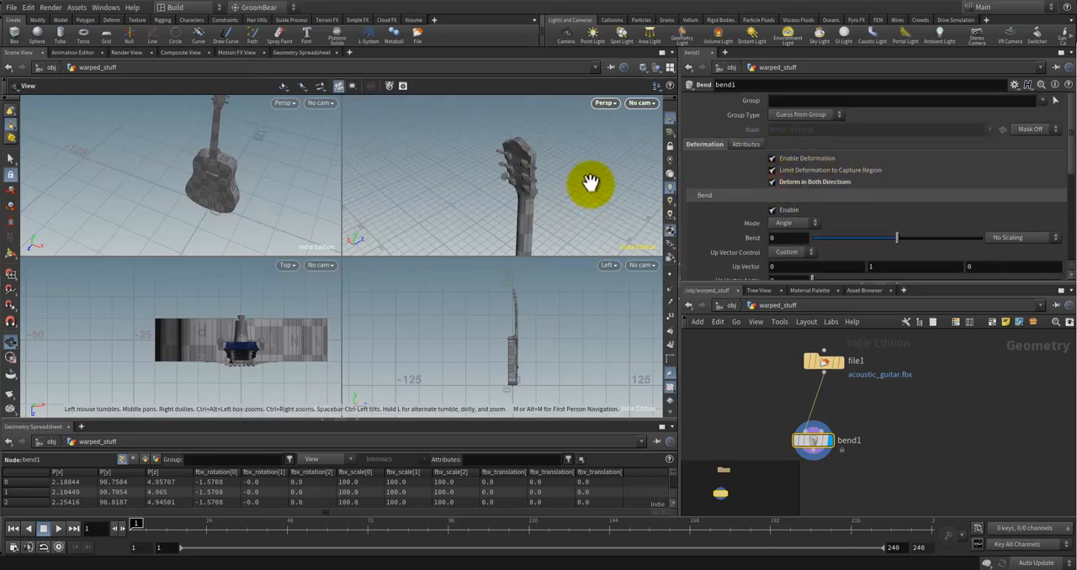
left_click_drag(563, 190, 567, 199)
left_click_drag(895, 236, 874, 237)
key("ctrl+z")
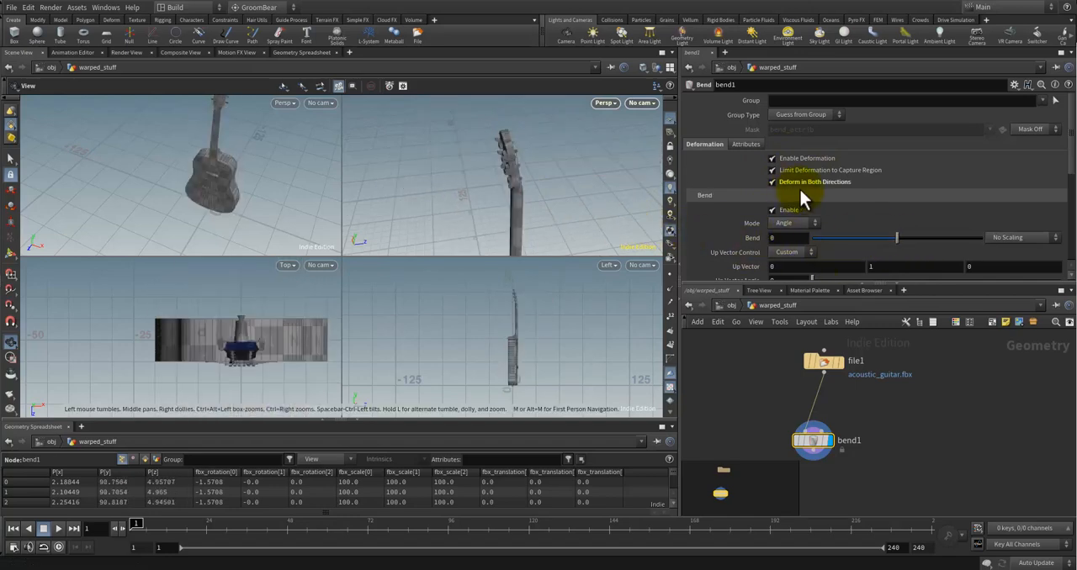
left_click(781, 181)
Step: Set the bend node's capture region along the guitar from the bottom of the body to the headstock, about 93.5 long
left_click(950, 401)
middle_click_drag(539, 233, 484, 111)
left_click_drag(494, 190, 504, 238)
scroll(884, 232, "down", 5)
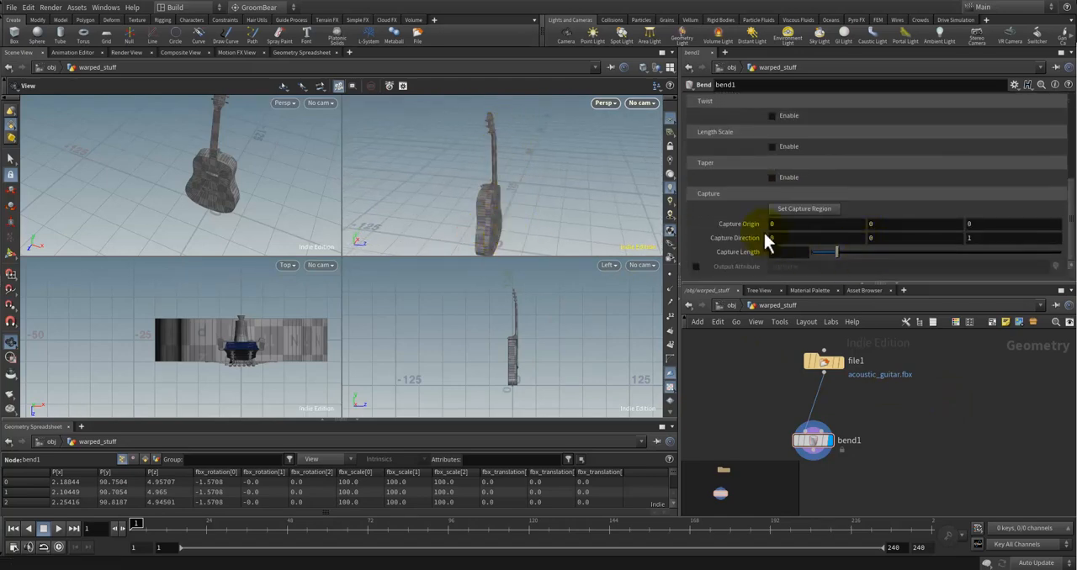
left_click(806, 210)
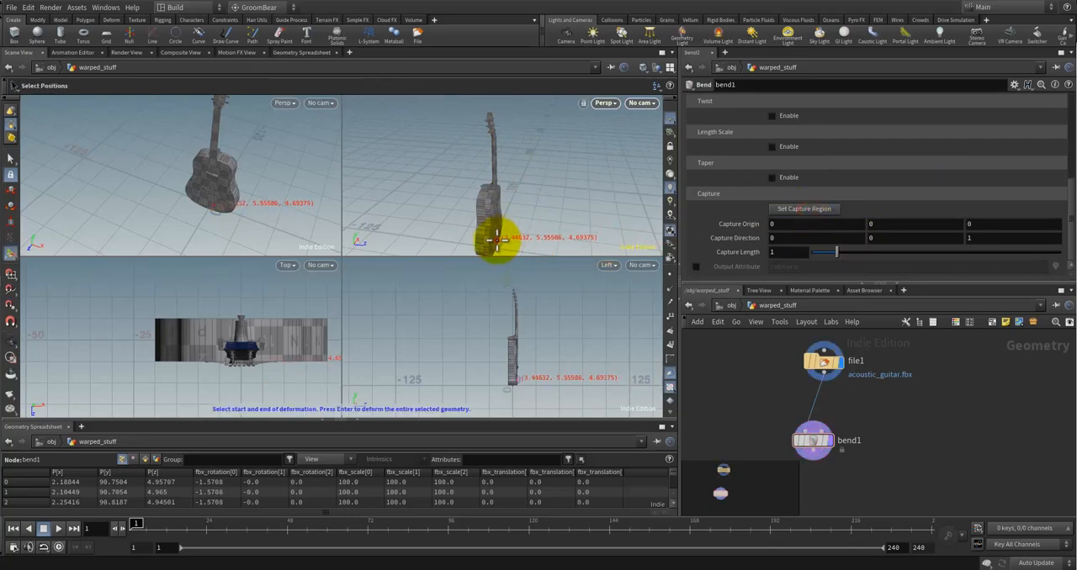
left_click_drag(496, 240, 491, 118)
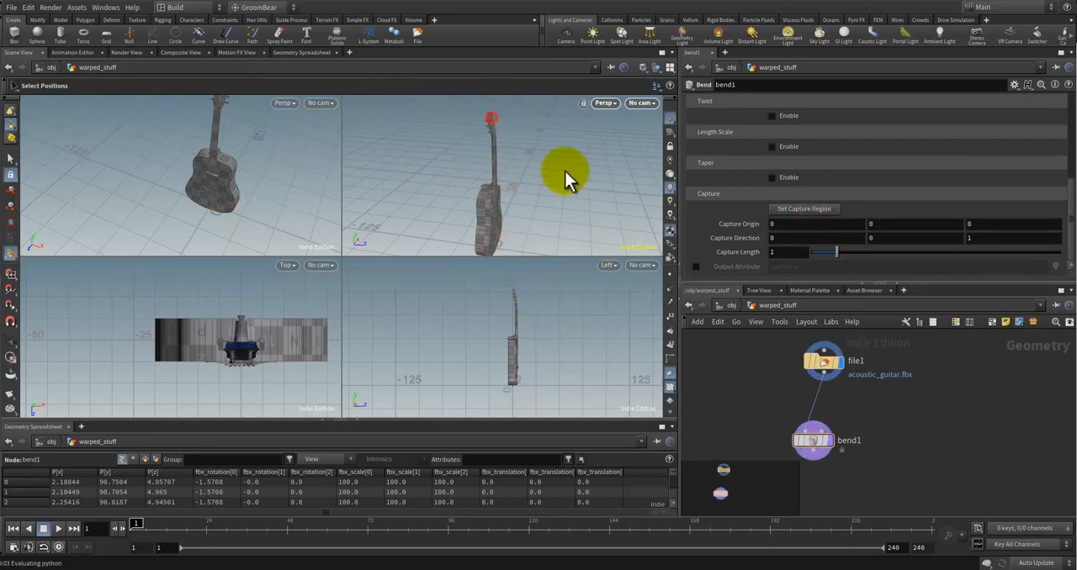
left_click_drag(545, 215, 524, 173, "alt")
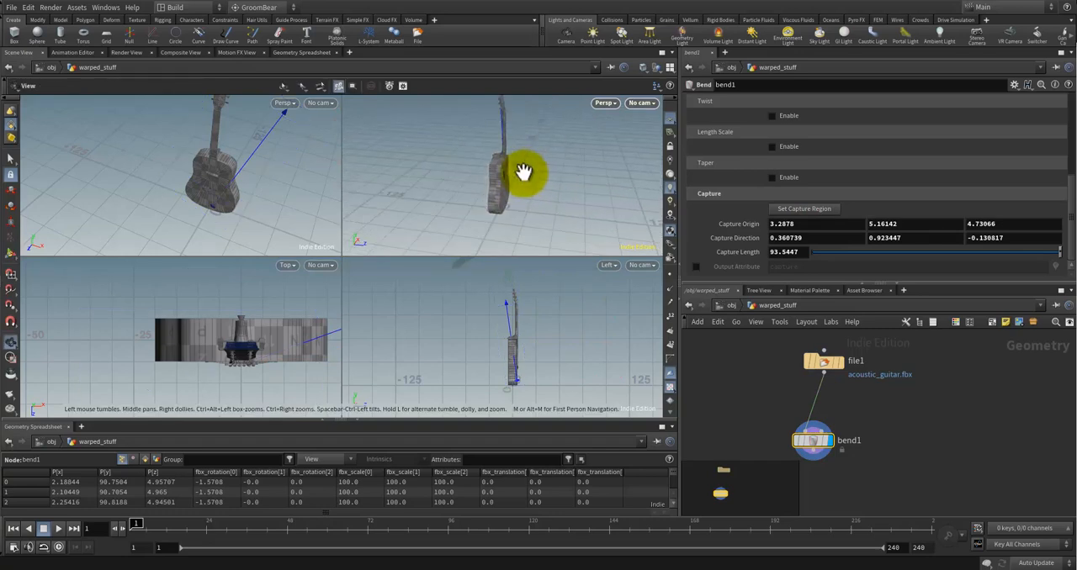
Step: Try bending the guitar with the deform handle at a positive angle of about 99.6, with a smaller bend as well
right_click_drag(546, 298, 524, 321, "alt")
left_click_drag(528, 283, 727, 414)
left_click_drag(566, 188, 476, 212, "alt")
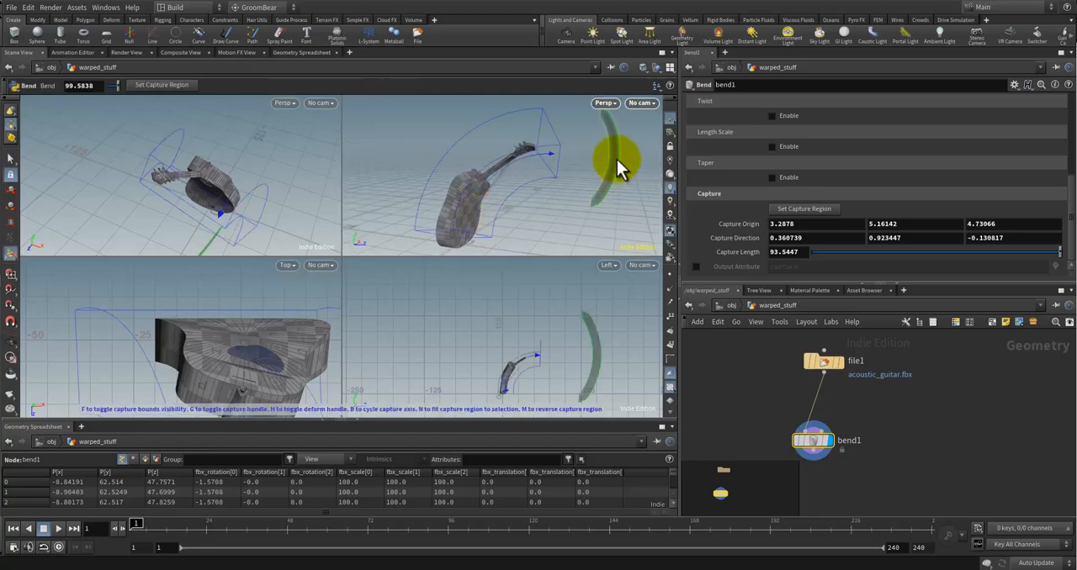
left_click_drag(616, 159, 574, 274)
left_click_drag(478, 209, 549, 198, "alt")
left_click_drag(573, 162, 542, 114)
left_click_drag(562, 207, 556, 246, "alt")
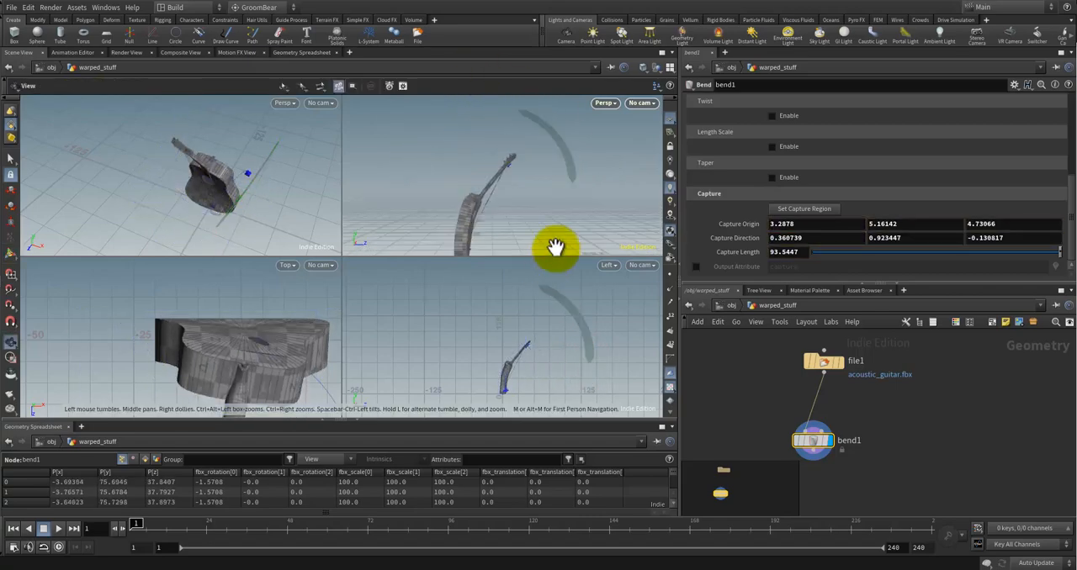
Step: Bend the guitar in the opposite direction with the deform handle to about -101.8
left_click_drag(587, 183, 335, 246)
left_click_drag(431, 206, 506, 214, "alt")
left_click_drag(508, 213, 425, 239, "alt")
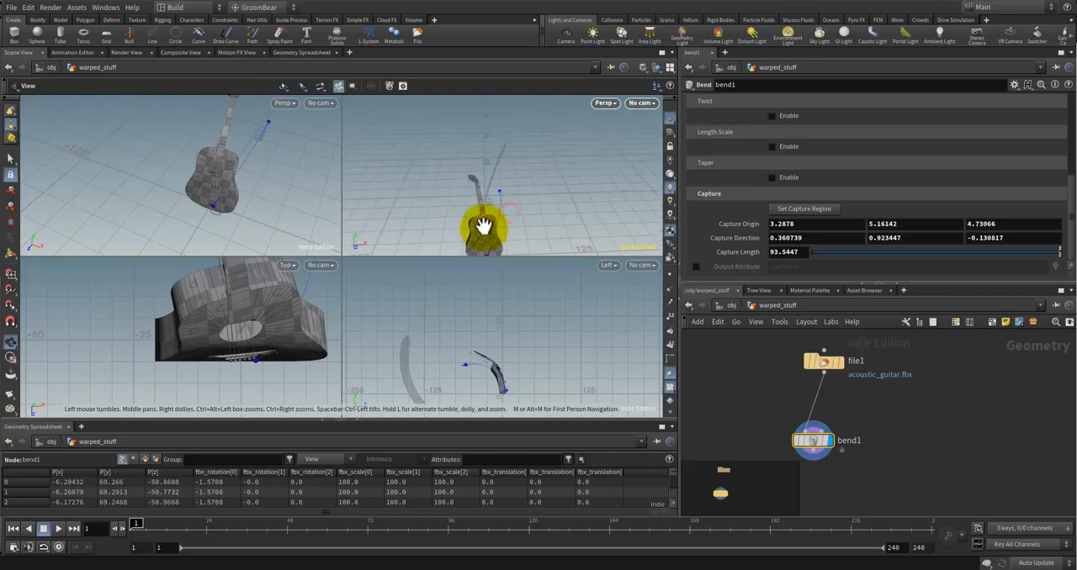
Step: Examine the bent guitar's body and neck from the side and front to judge the curvature
scroll(486, 223, "up", 6)
left_click_drag(487, 223, 517, 229, "alt")
middle_click_drag(531, 179, 543, 194, "alt")
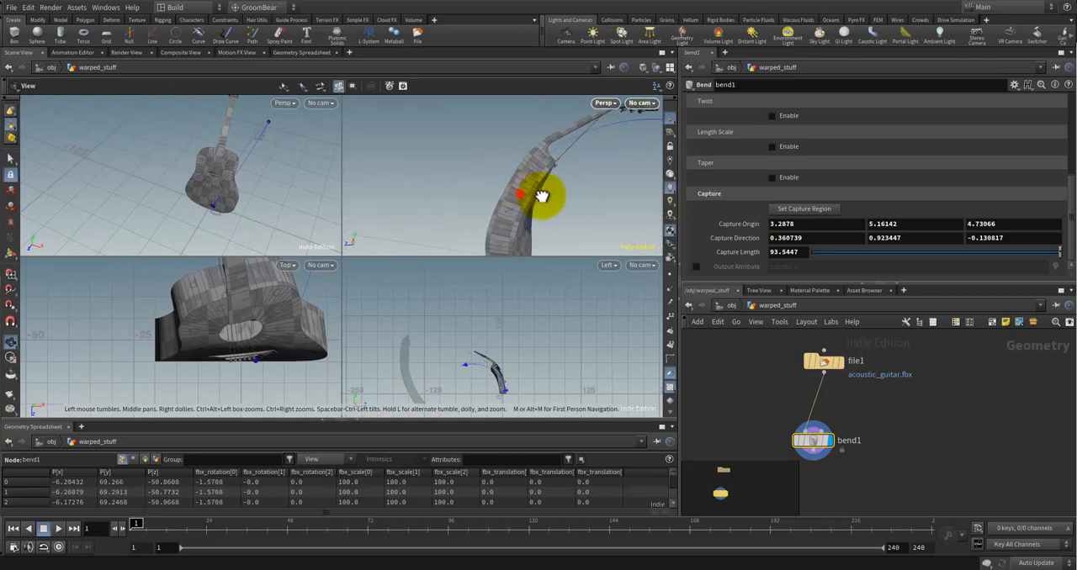
left_click_drag(544, 195, 509, 202, "alt")
scroll(510, 203, "down", 4)
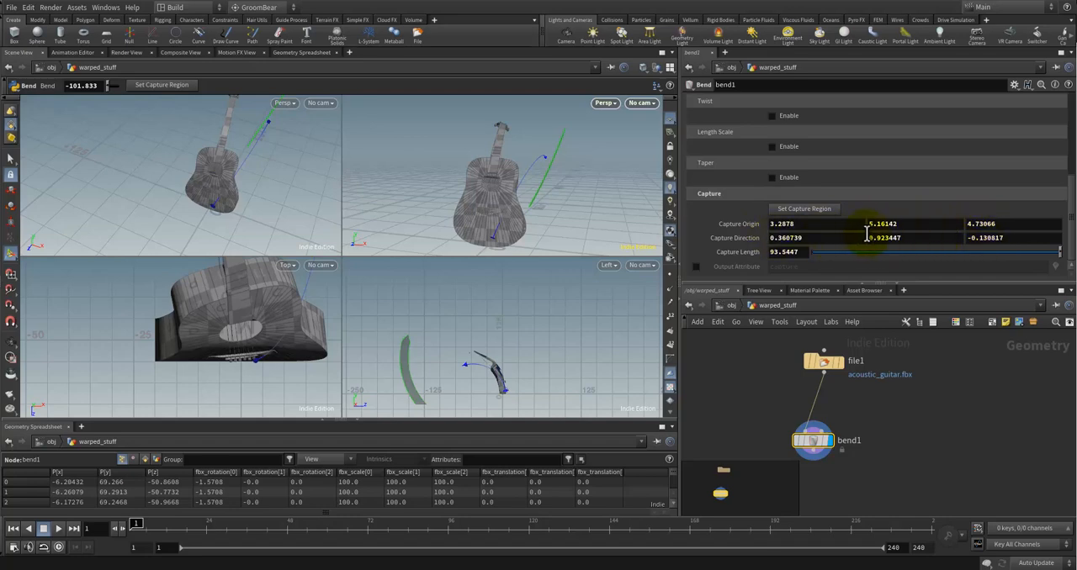
left_click_drag(478, 204, 607, 206, "alt")
scroll(464, 206, "down", 2)
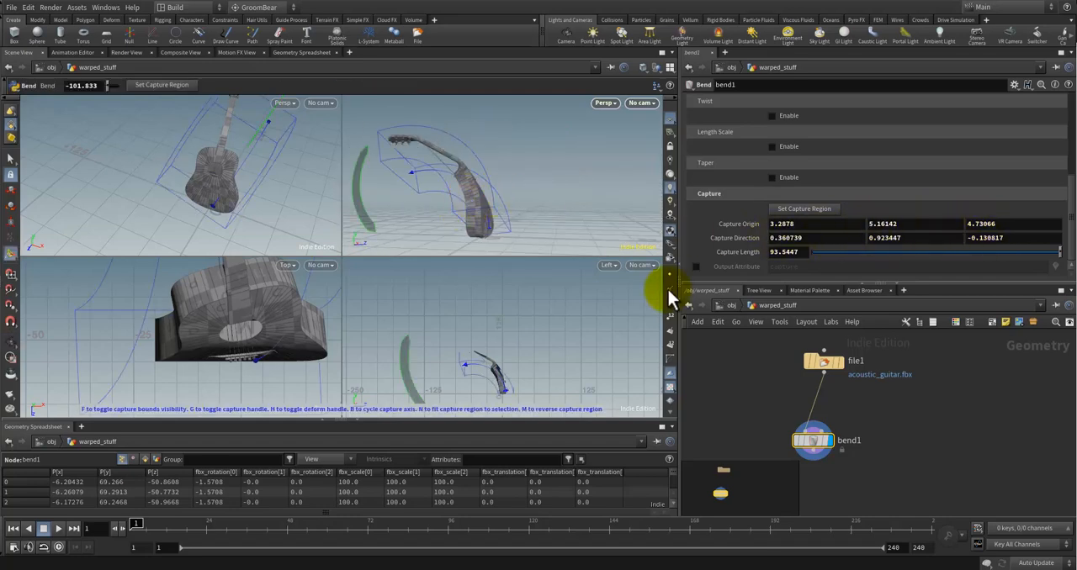
left_click_drag(455, 201, 460, 194, "alt")
middle_click_drag(459, 194, 497, 200, "alt")
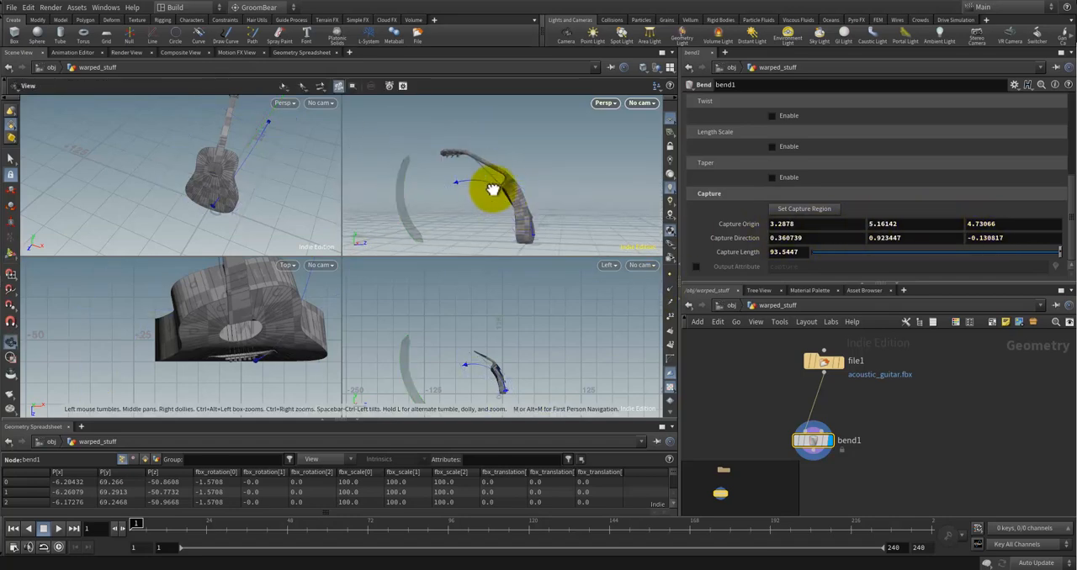
left_click_drag(492, 190, 539, 223, "alt")
Step: Turn on point display and inspect the points on the bent guitar's headstock and body
key("Return")
left_click_drag(469, 194, 418, 211, "alt")
left_click(670, 274)
key("Return")
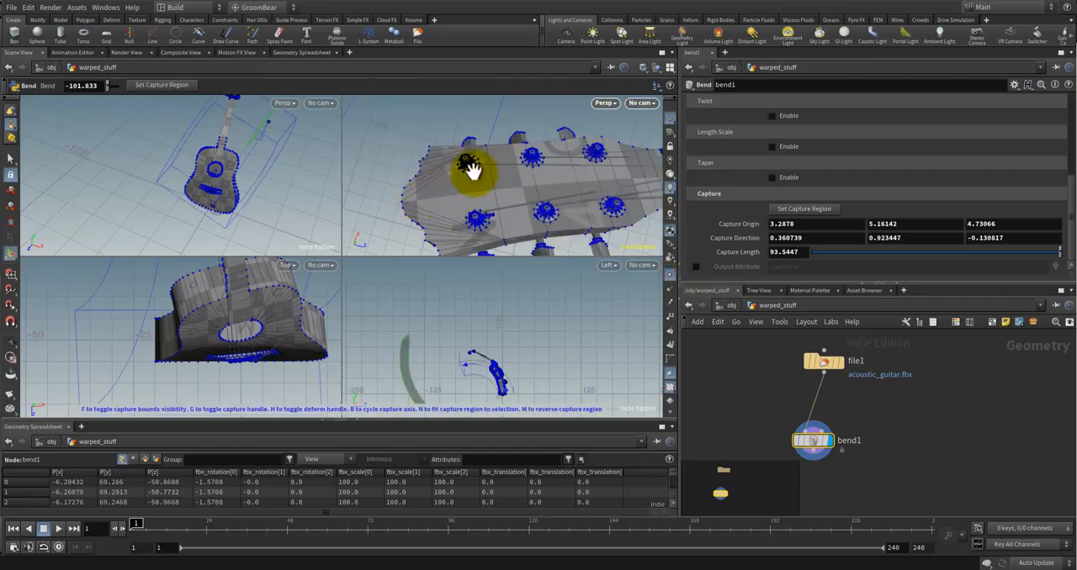
left_click_drag(471, 168, 537, 219, "alt")
key("Return")
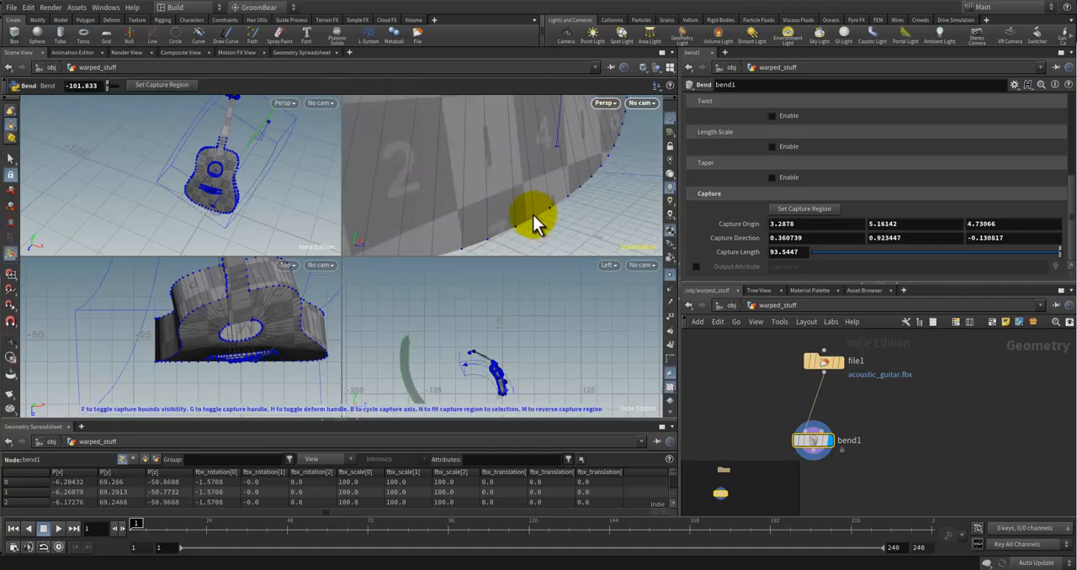
scroll(504, 173, "down", 10)
middle_click_drag(502, 169, 530, 216, "alt")
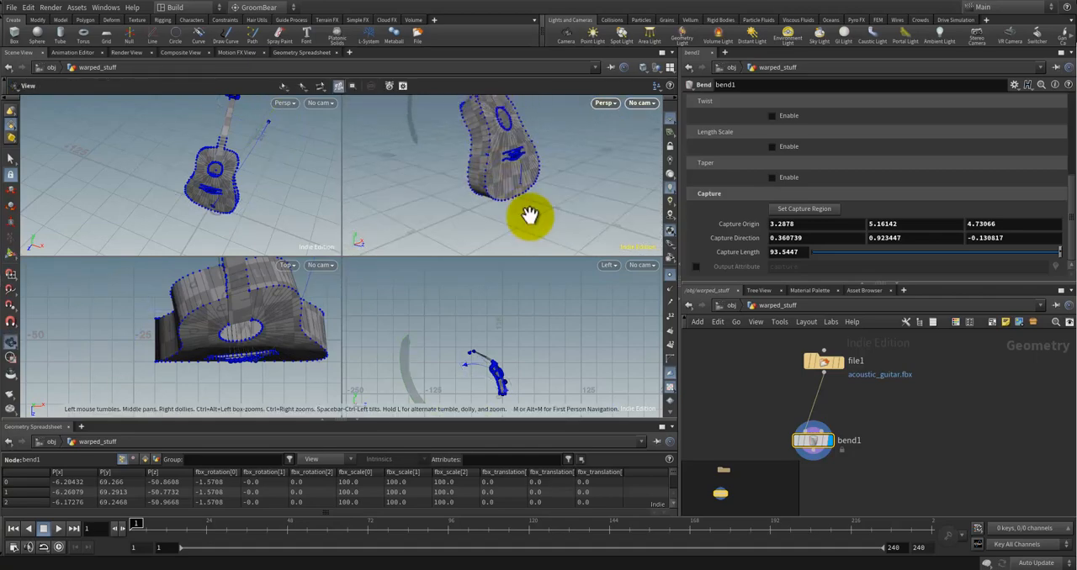
left_click_drag(508, 190, 538, 190, "alt")
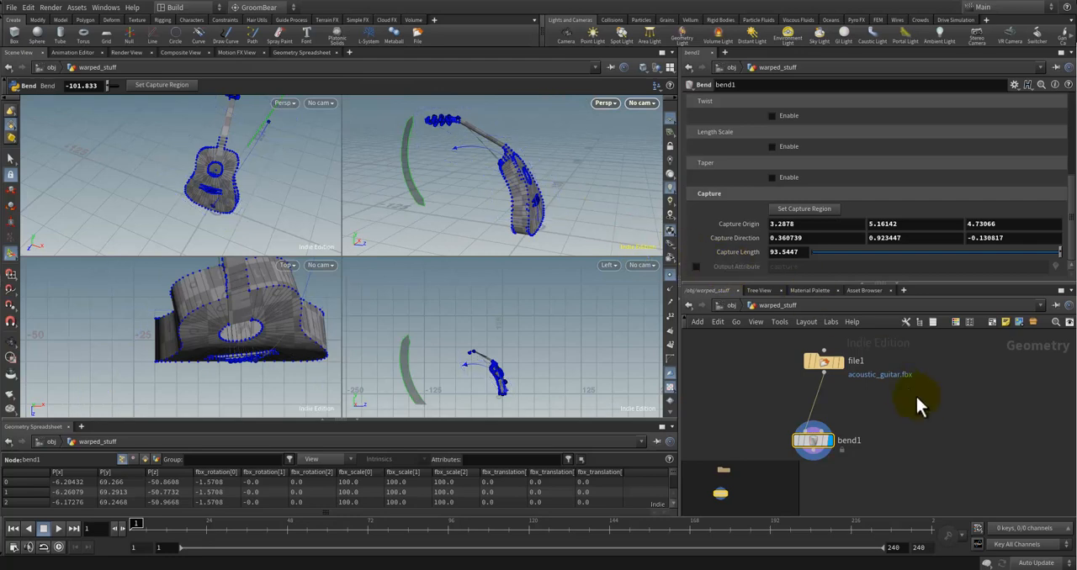
Step: Align the bend node directly under the guitar's file node and check the file node's geometry settings
left_click_drag(828, 440, 840, 431)
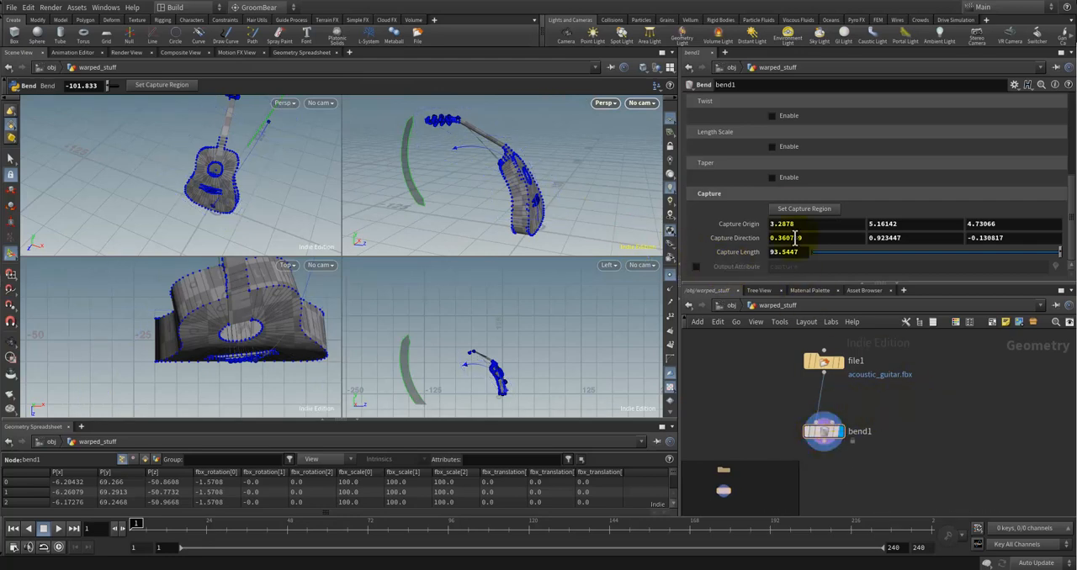
scroll(884, 401, "down", 3)
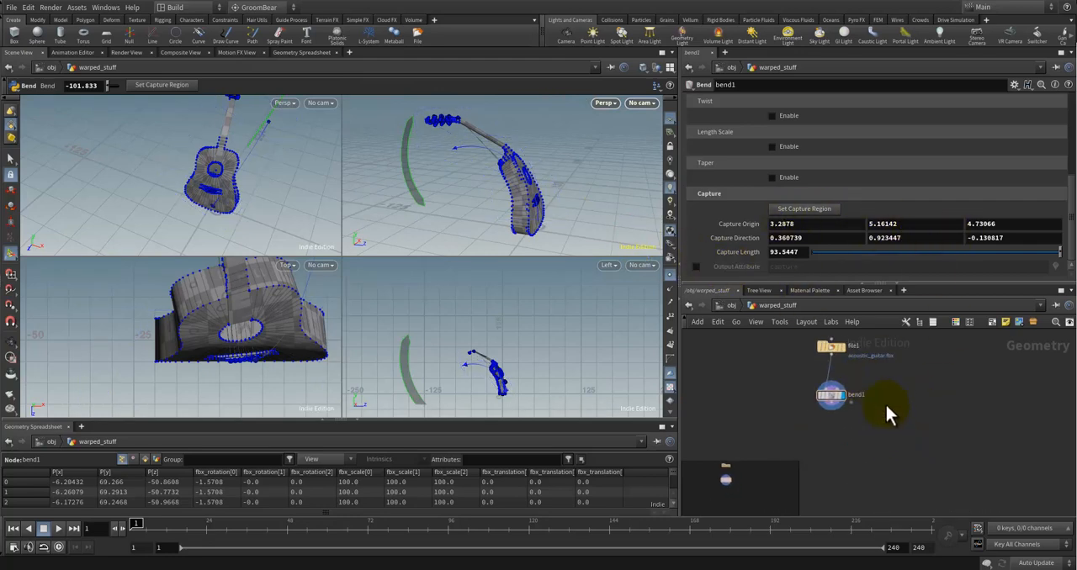
left_click(838, 348)
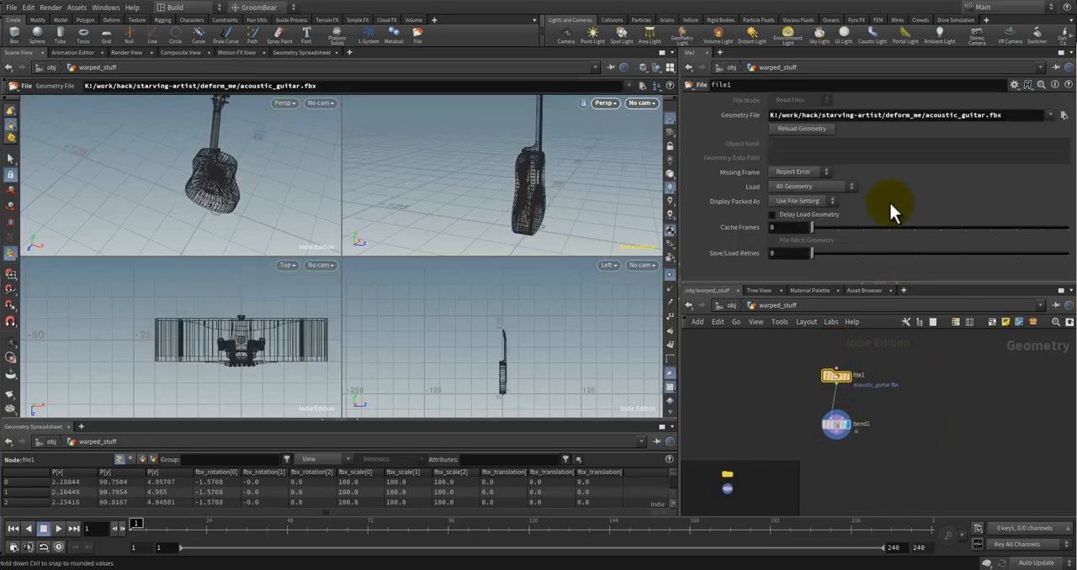
left_click(866, 426)
left_click(837, 427)
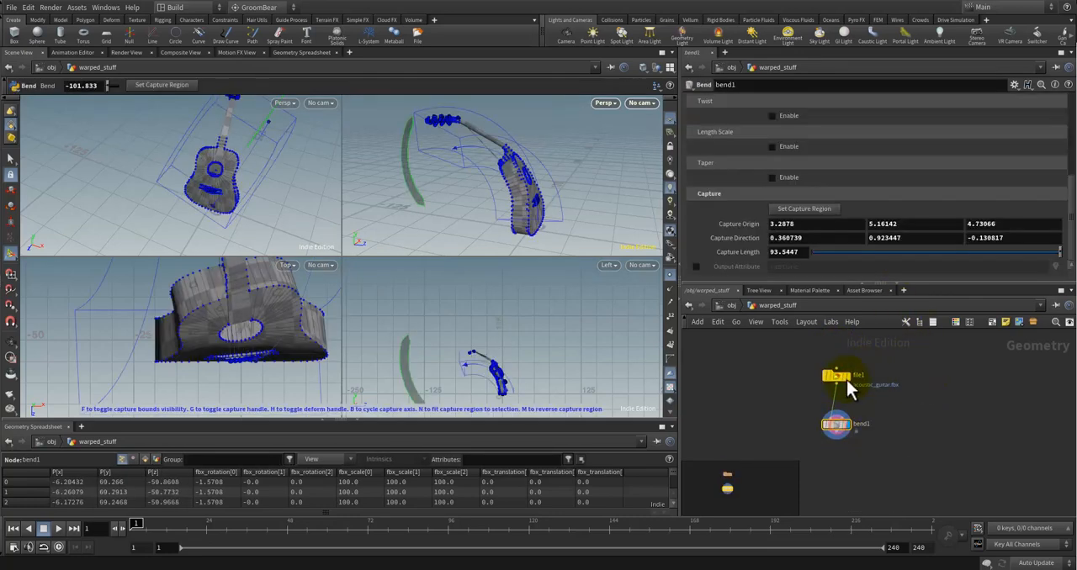
left_click(846, 378)
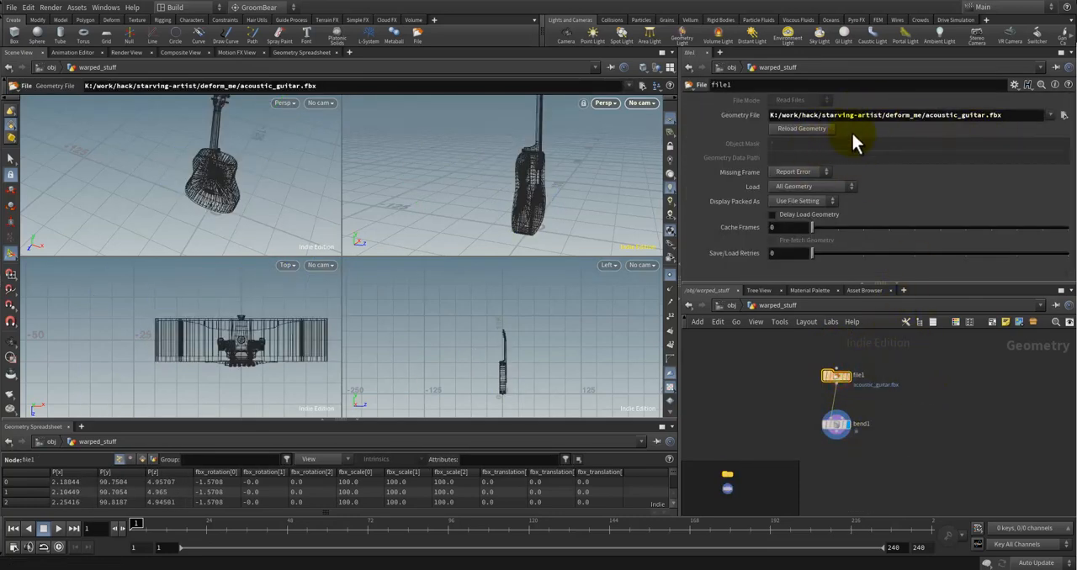
left_click(805, 100)
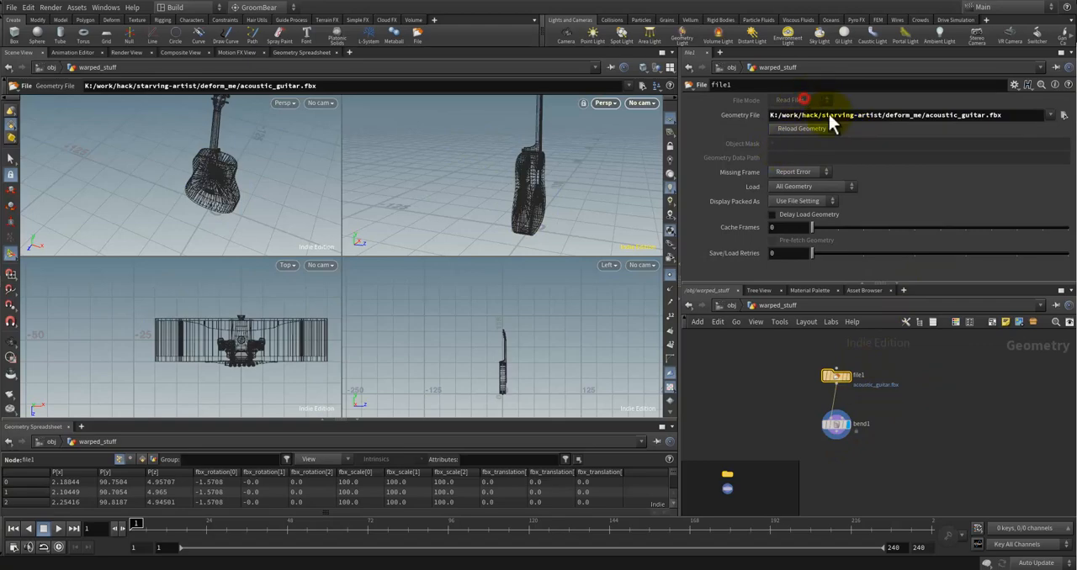
Step: Add a second File node beside the guitar's file node and check its File Mode
middle_click_drag(951, 387, 914, 420)
left_click(914, 419)
key("Tab")
type("file")
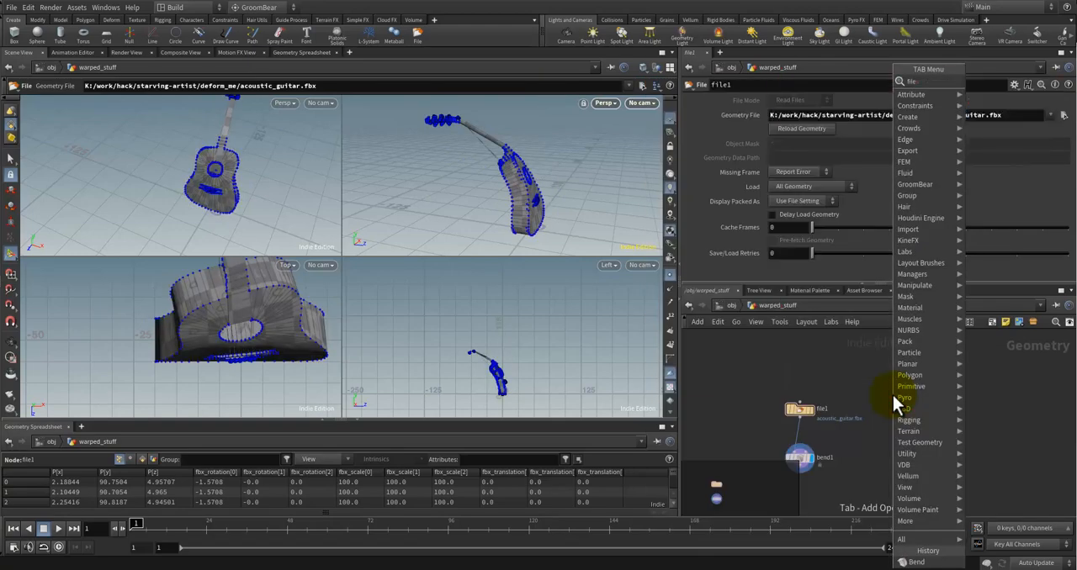
key("Return")
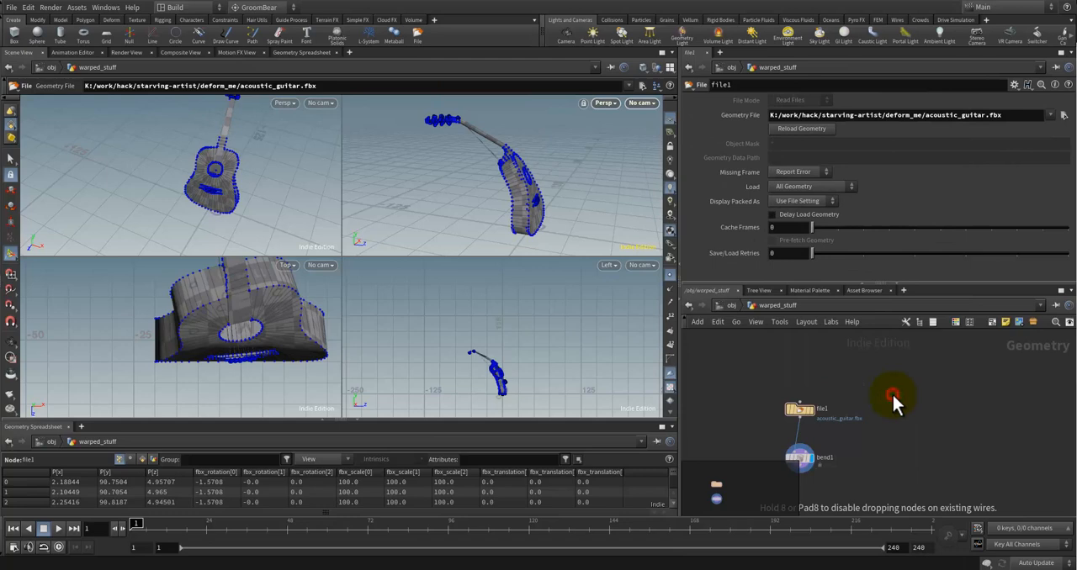
left_click(893, 412)
left_click(819, 99)
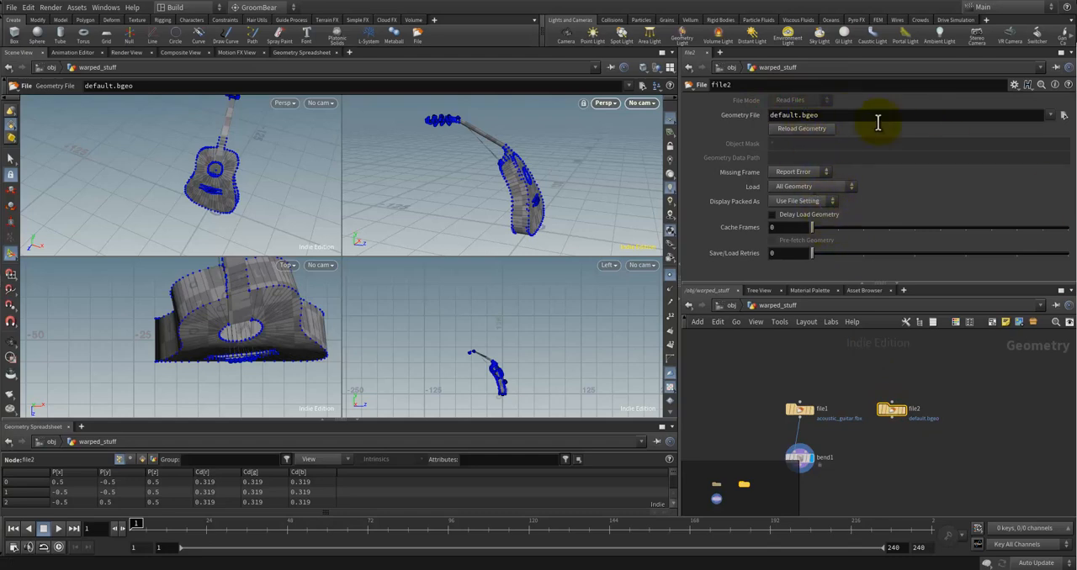
Step: Switch to File Explorer and open the deform_me folder inside starving-artist
left_click(946, 390)
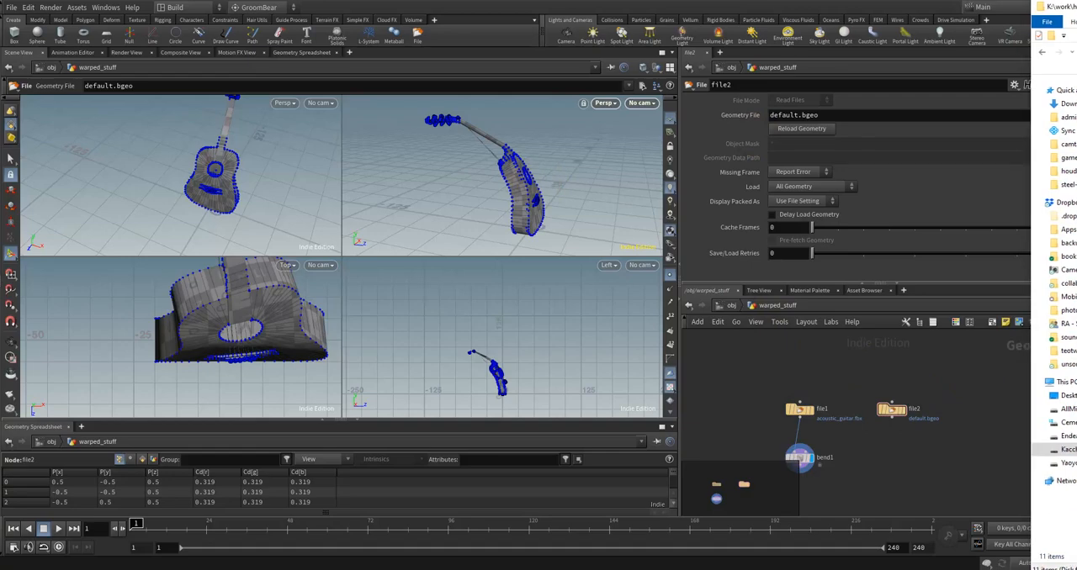
left_click_drag(1075, 41, 682, 34)
left_click(768, 72)
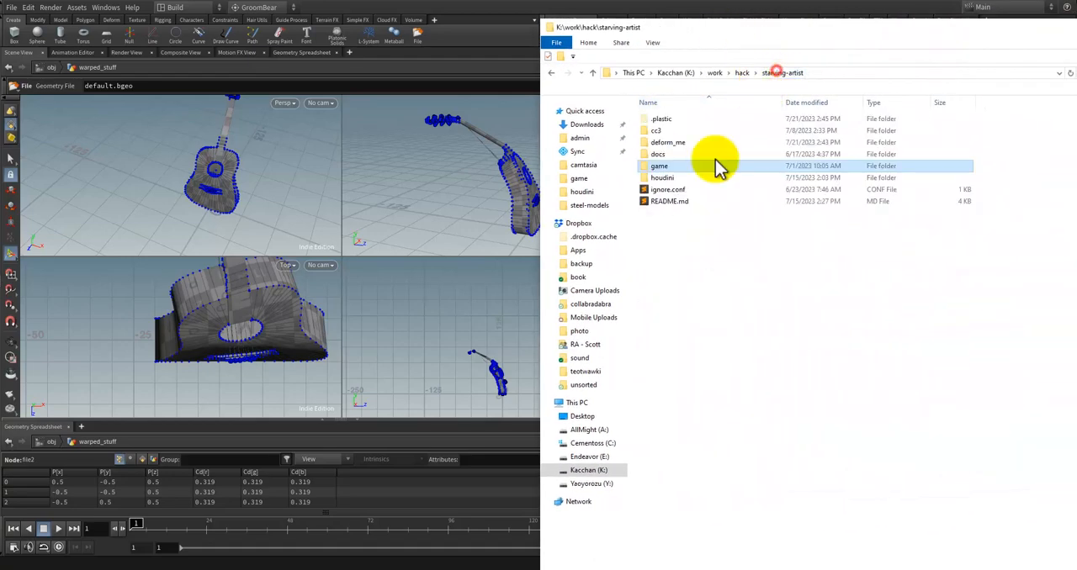
left_click(671, 143)
double_click(673, 145)
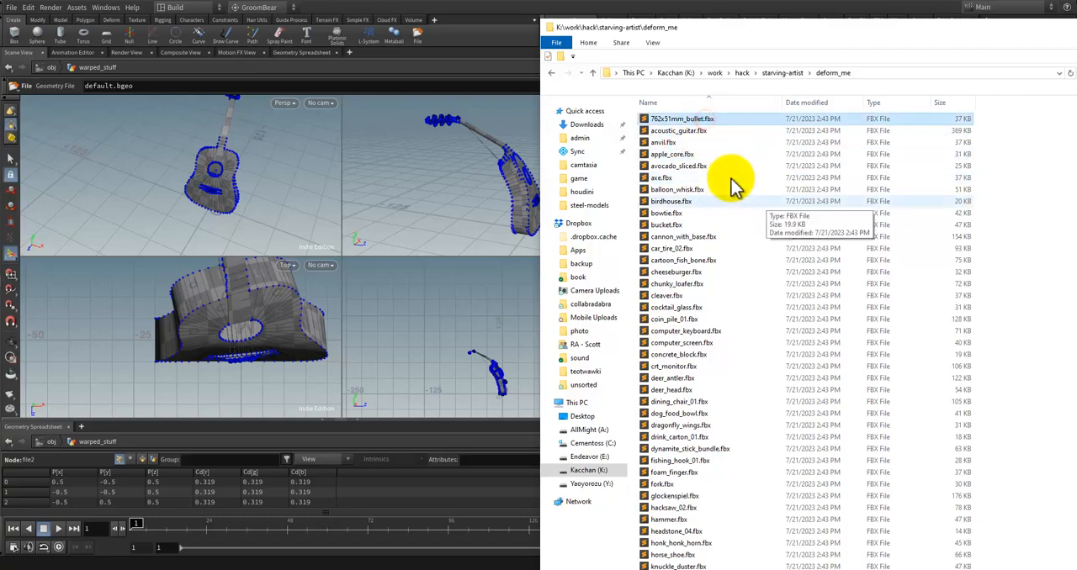
Step: Look through the list of FBX models in the deform_me folder and compare it with the file nodes in Houdini
scroll(738, 210, "down", 3)
scroll(741, 252, "down", 7)
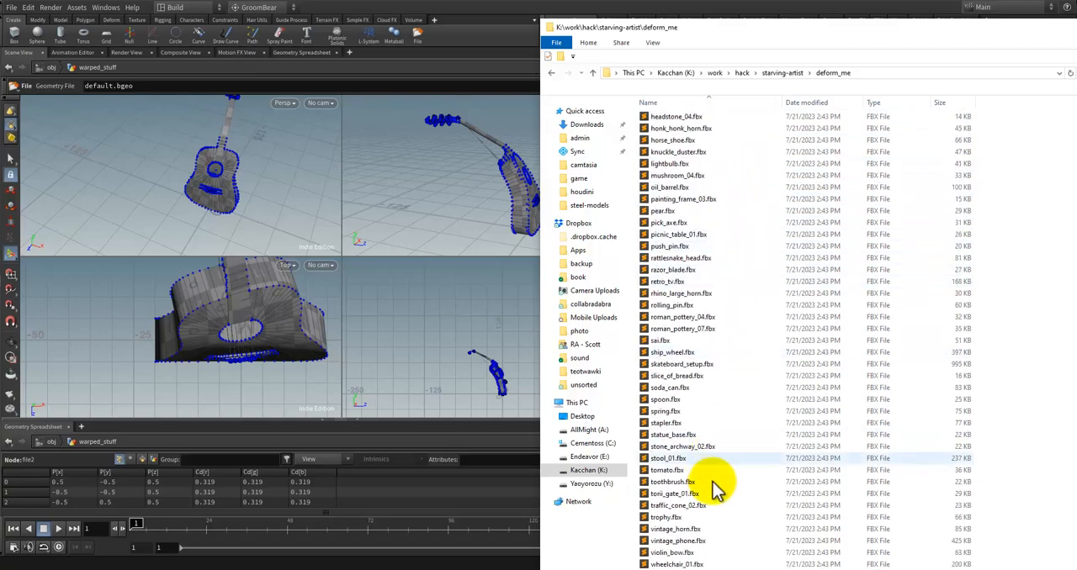
left_click_drag(842, 31, 843, 23)
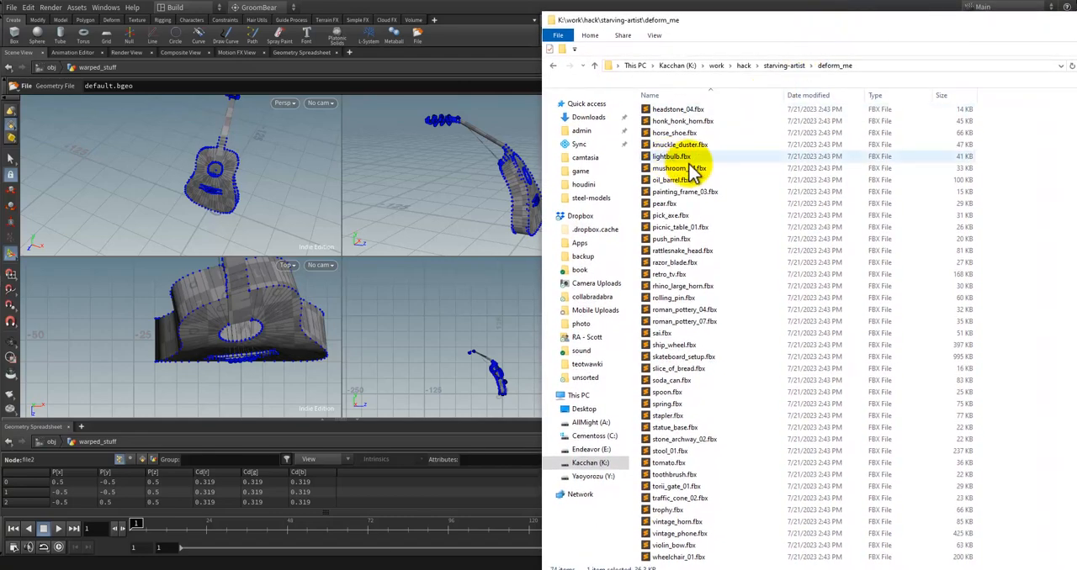
scroll(706, 193, "up", 6)
scroll(705, 188, "up", 6)
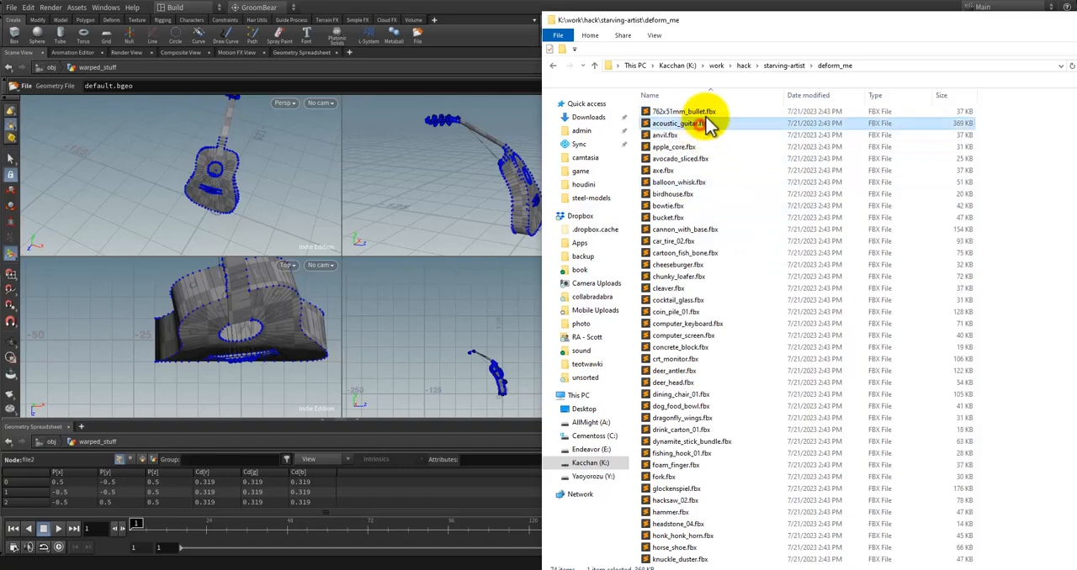
scroll(708, 244, "down", 6)
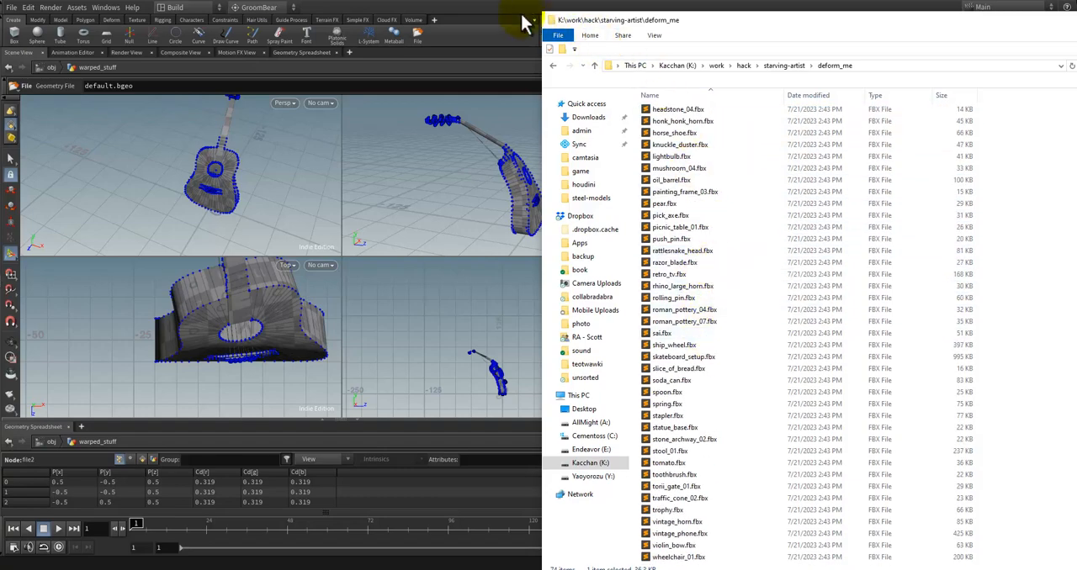
left_click(526, 16)
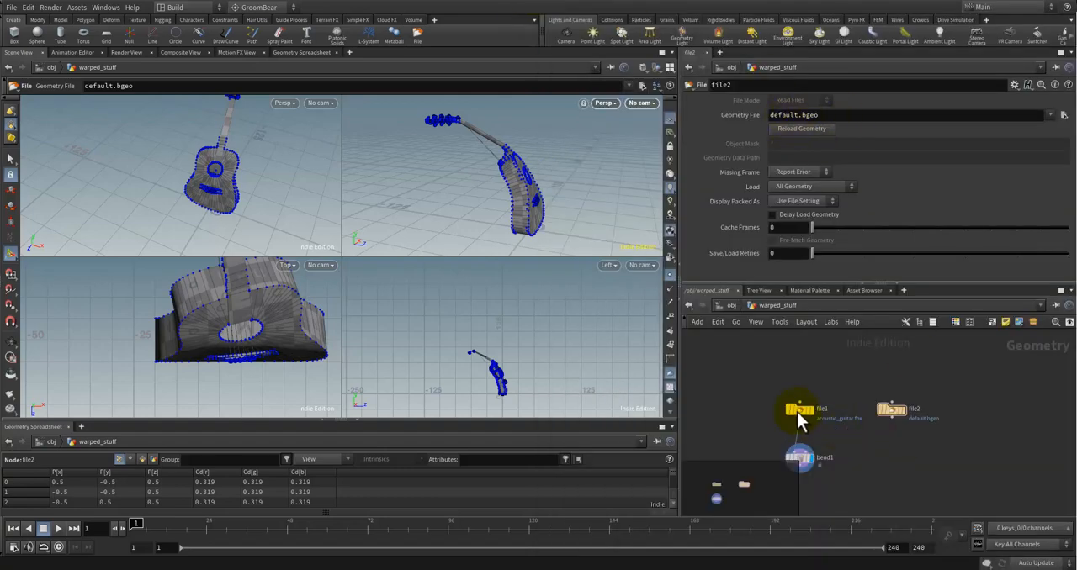
left_click(1076, 365)
Step: Select all FBX files from 762x51mm_bullet.fbx to wheelchair_01.fbx and open them in Better File Rename
left_click(695, 116)
scroll(711, 164, "up", 12)
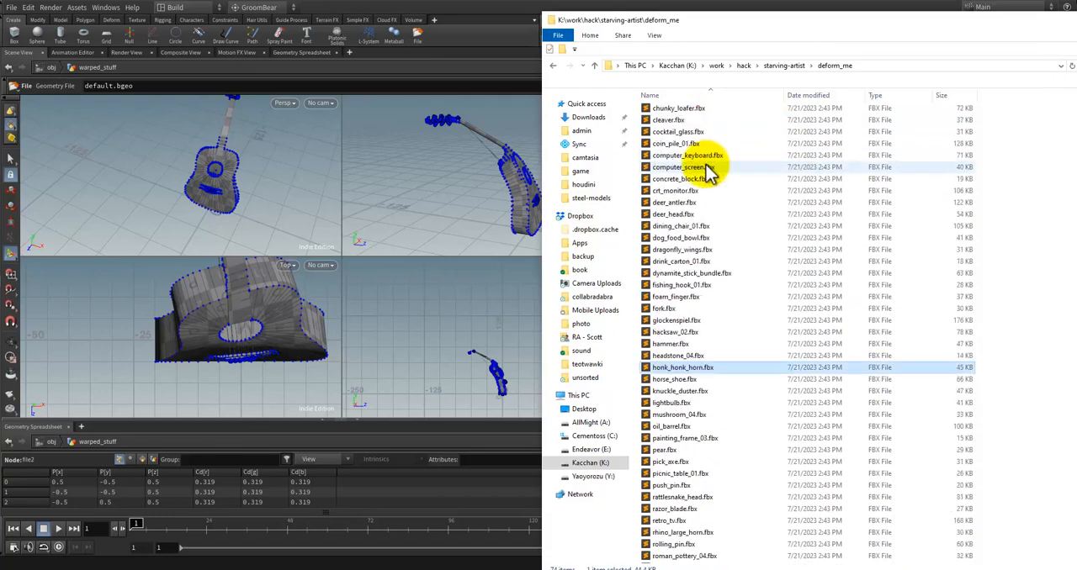
left_click(709, 123)
left_click(672, 111)
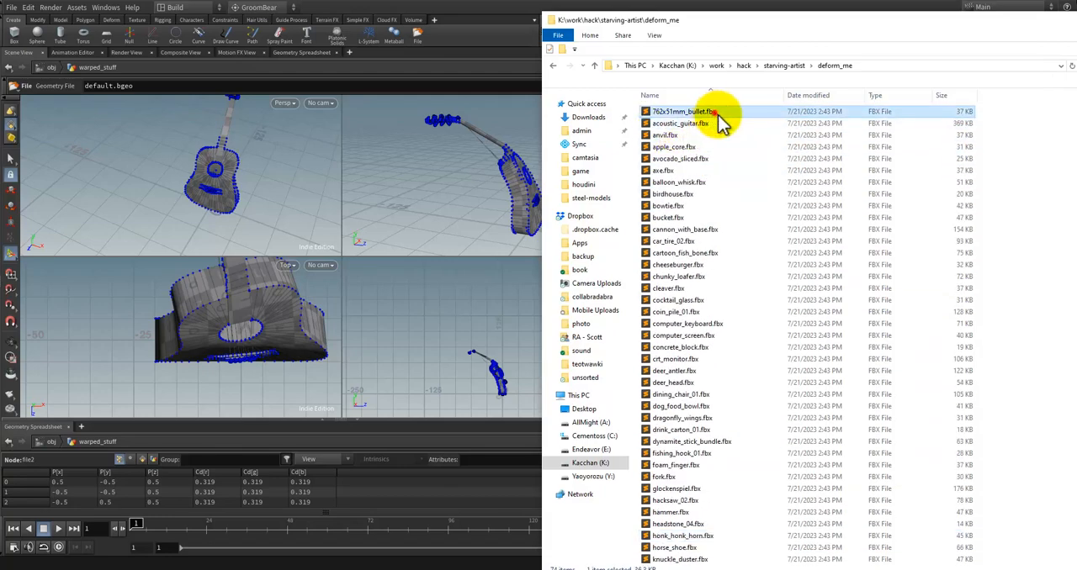
scroll(715, 337, "down", 12)
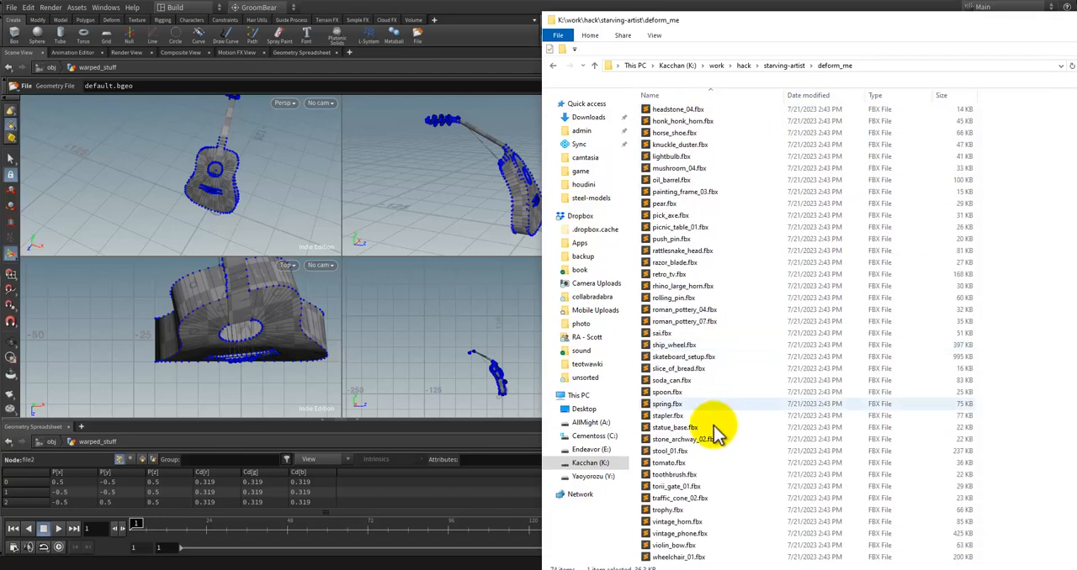
left_click(681, 556, "shift")
right_click(685, 438)
left_click(767, 324)
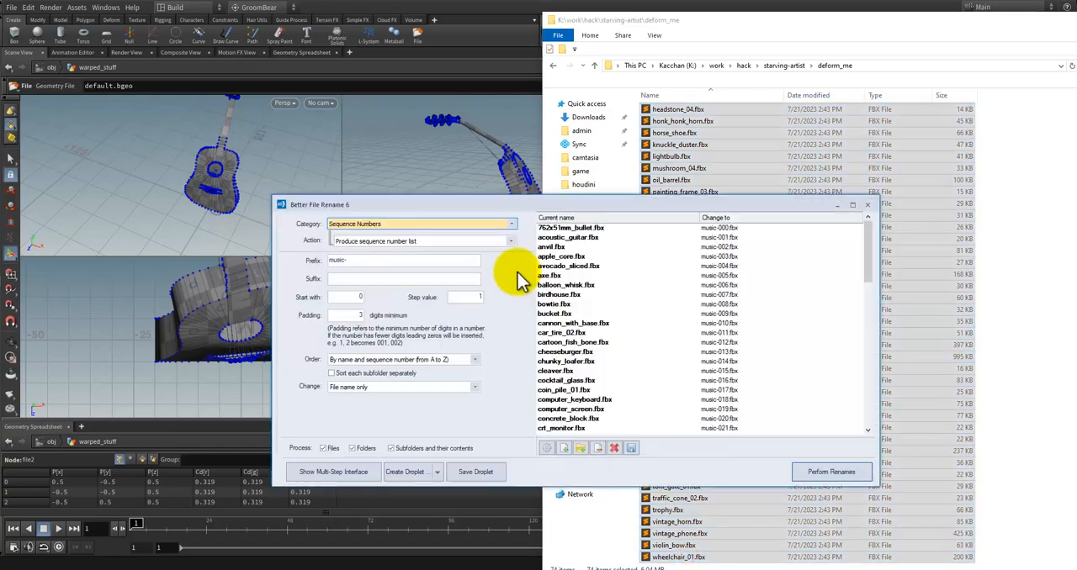
Step: Set the sequence numbering prefix for the FBX files to "art-"
left_click(356, 263)
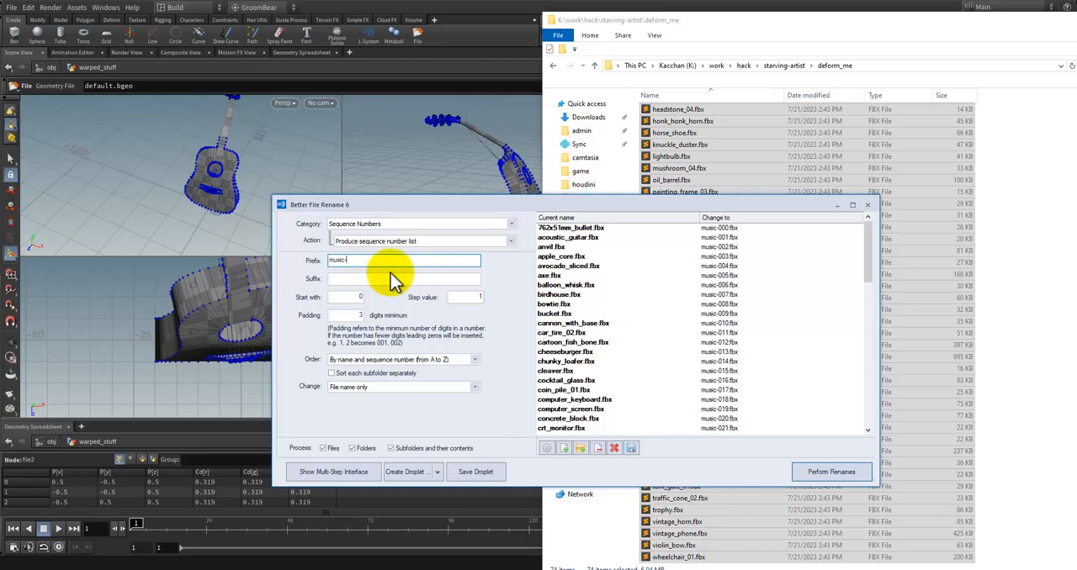
key("BackSpace")
key("BackSpace")
key("BackSpace")
key("BackSpace")
key("BackSpace")
key("BackSpace")
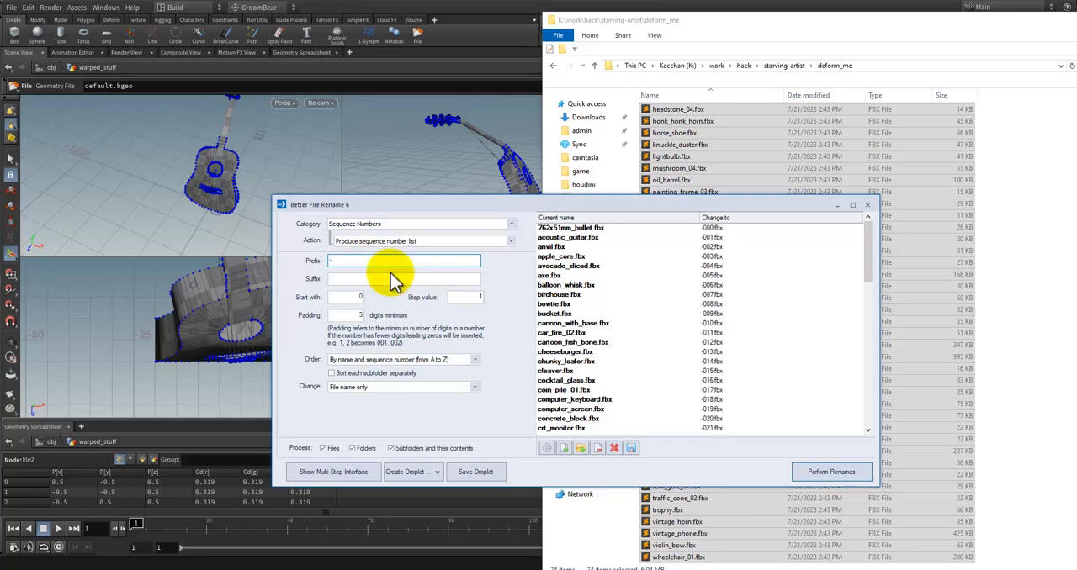
type("ar")
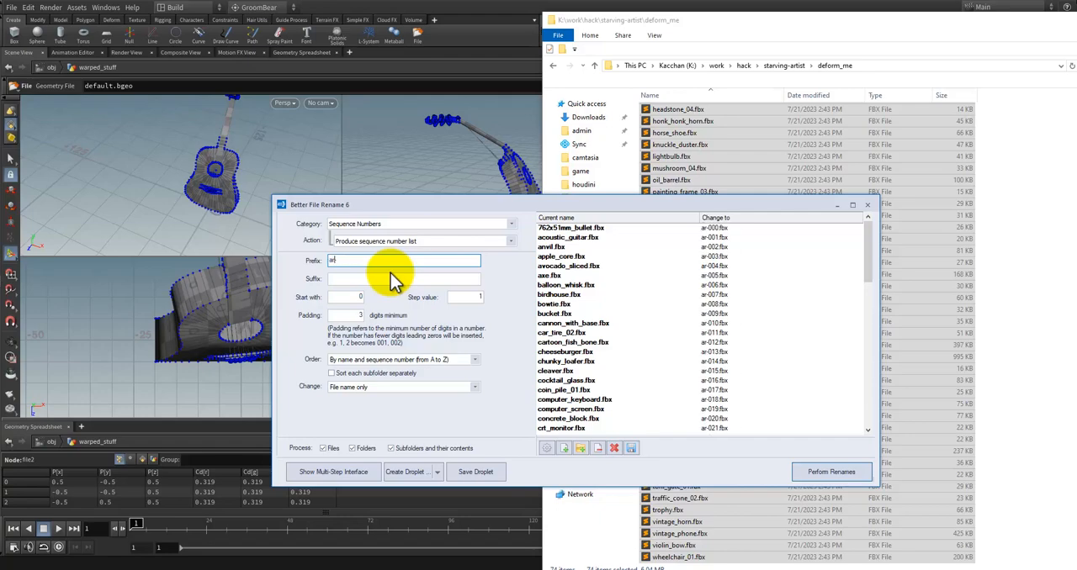
type("t-")
mouse_move(868, 243)
left_mouse_down()
mouse_move(868, 383)
mouse_move(869, 248)
left_mouse_up()
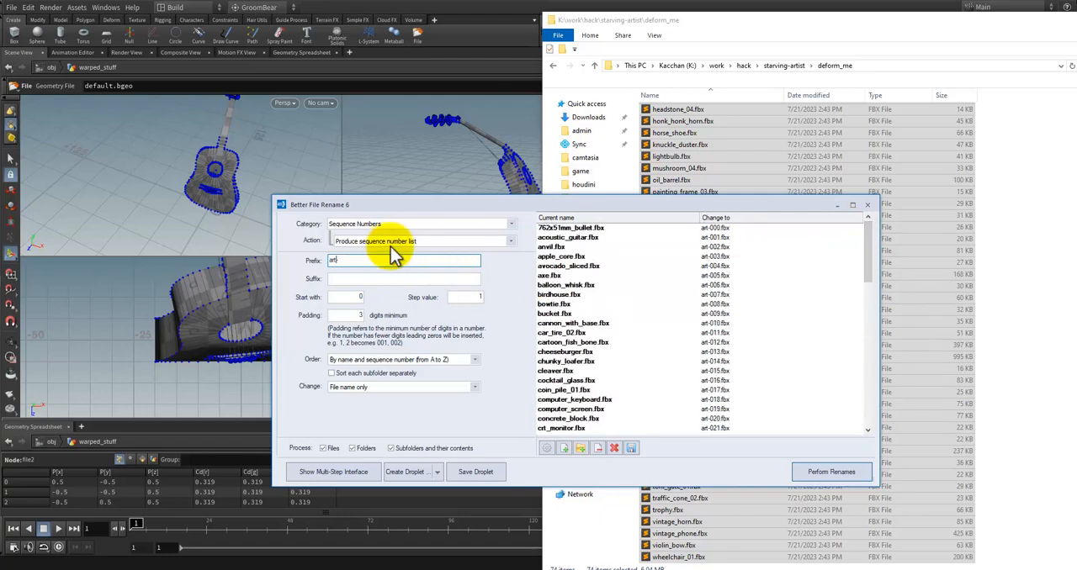
Step: Set the sequence numbering prefix to "mesh-" and check the preview of new names through to the last file
key("BackSpace")
key("BackSpace")
key("BackSpace")
key("BackSpace")
type("mesh-")
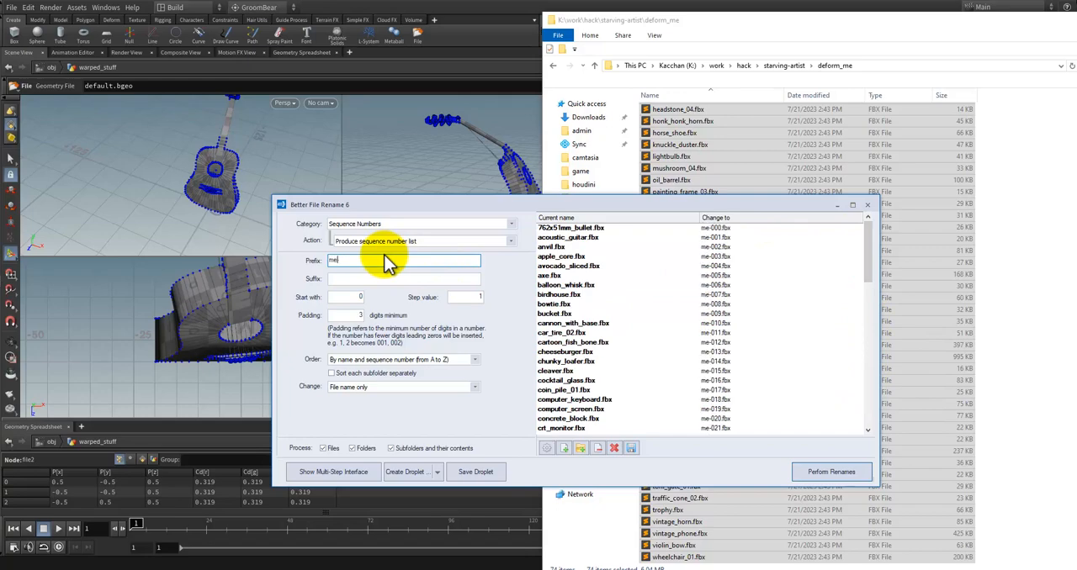
left_click_drag(870, 261, 870, 414)
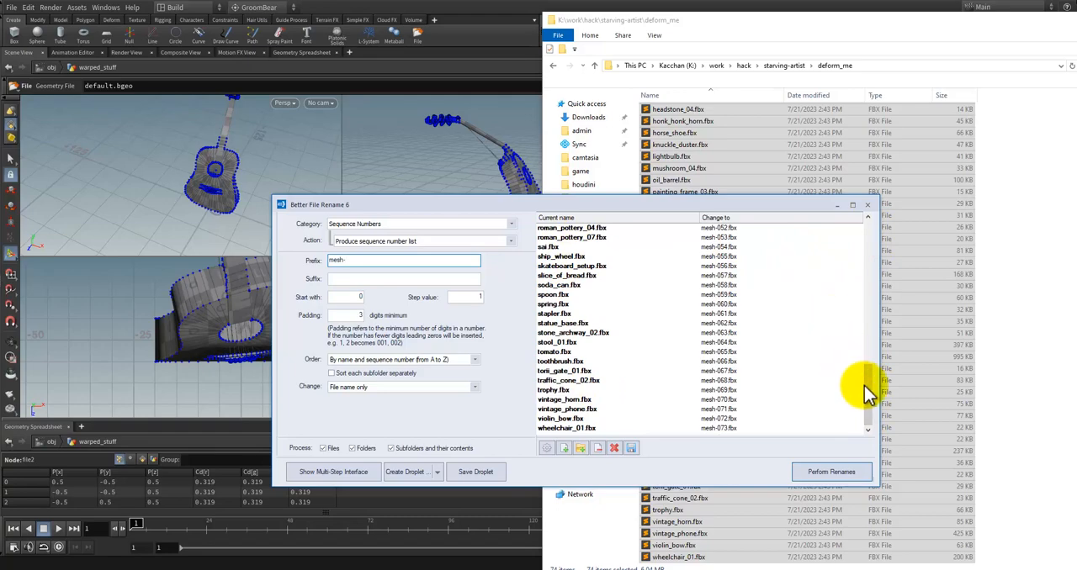
left_click_drag(863, 318, 860, 204)
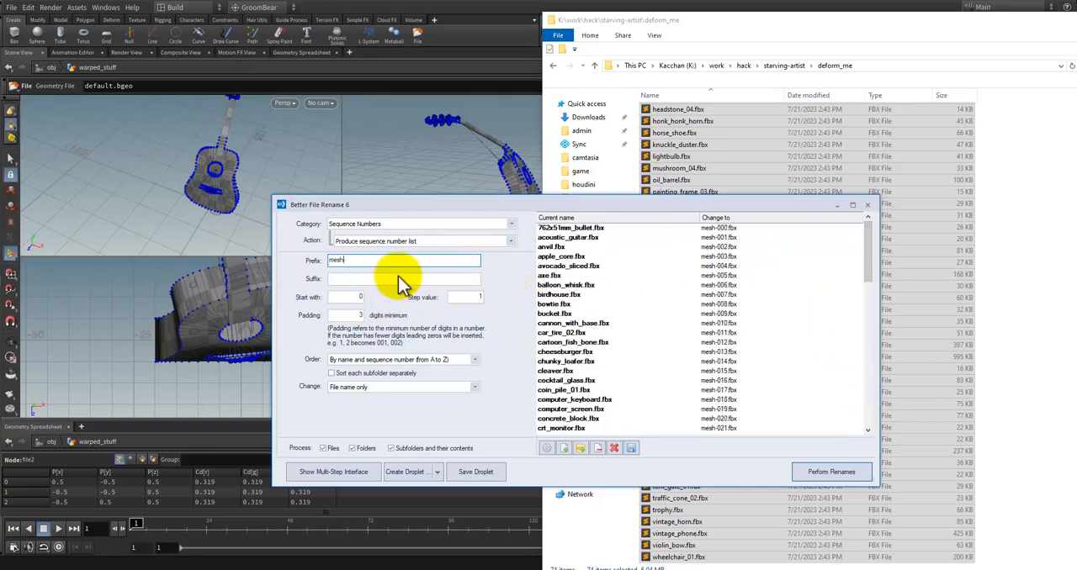
Step: Perform the rename on all listed FBX files and switch back to Houdini
left_click(821, 473)
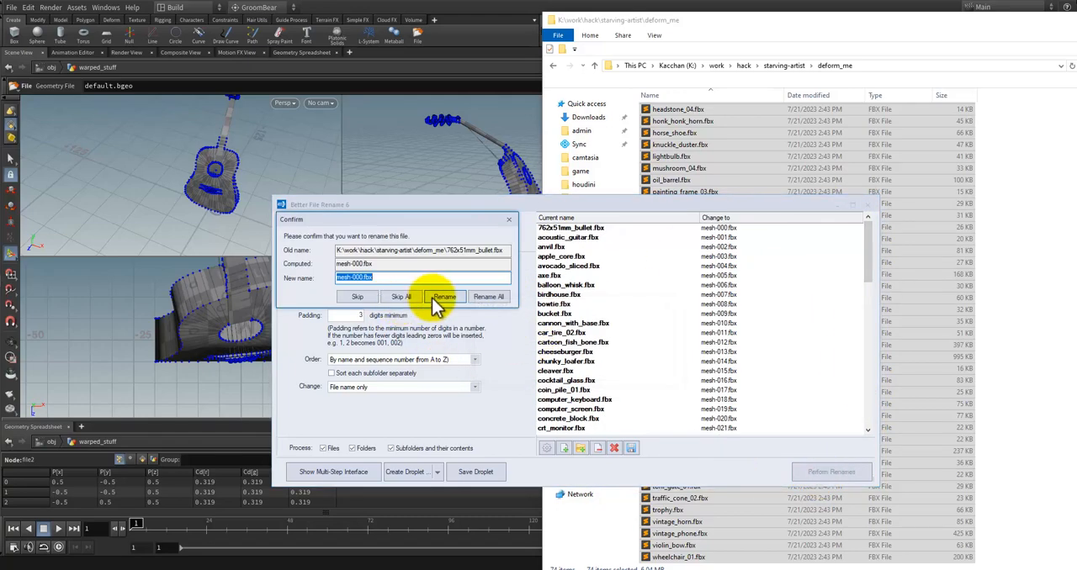
left_click(477, 296)
left_click(471, 20)
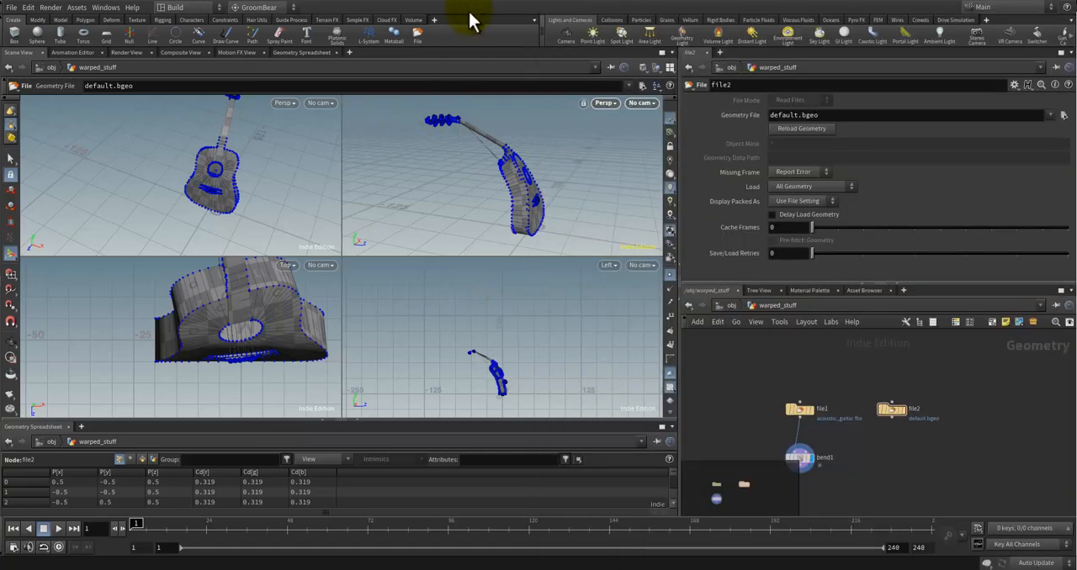
Step: Load the renamed files into the file1 node as the single sequence entry mesh$F.fbx from the deform_me folder
left_click(799, 413)
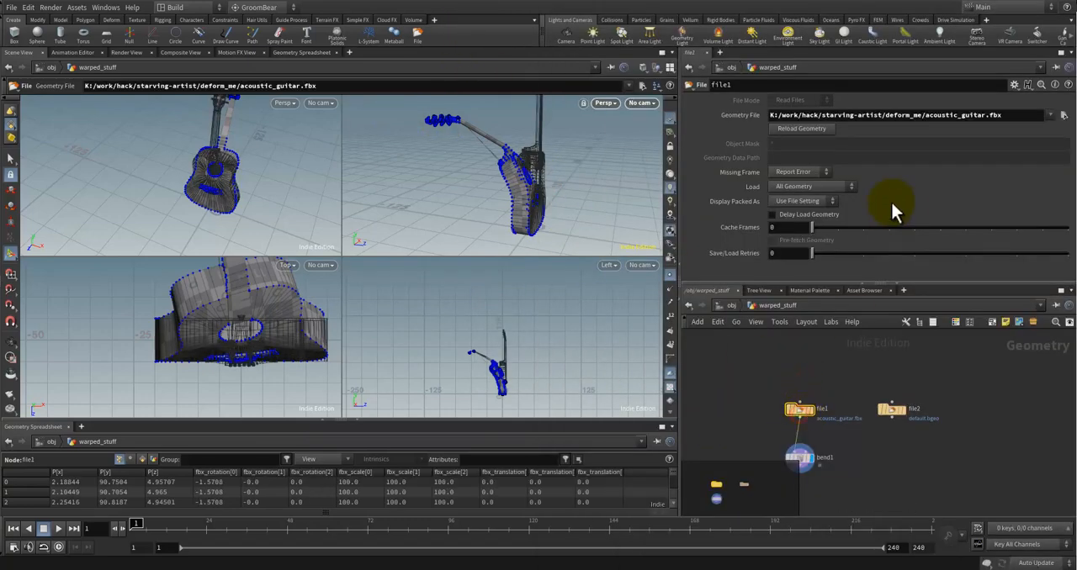
left_click(1063, 116)
left_click(797, 46)
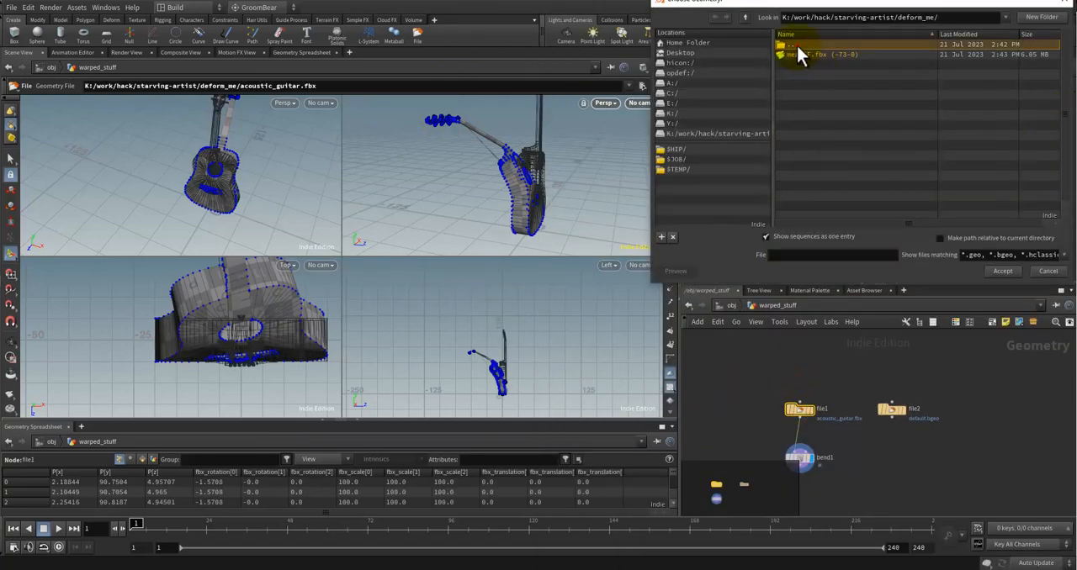
left_click(765, 236)
left_click(834, 64)
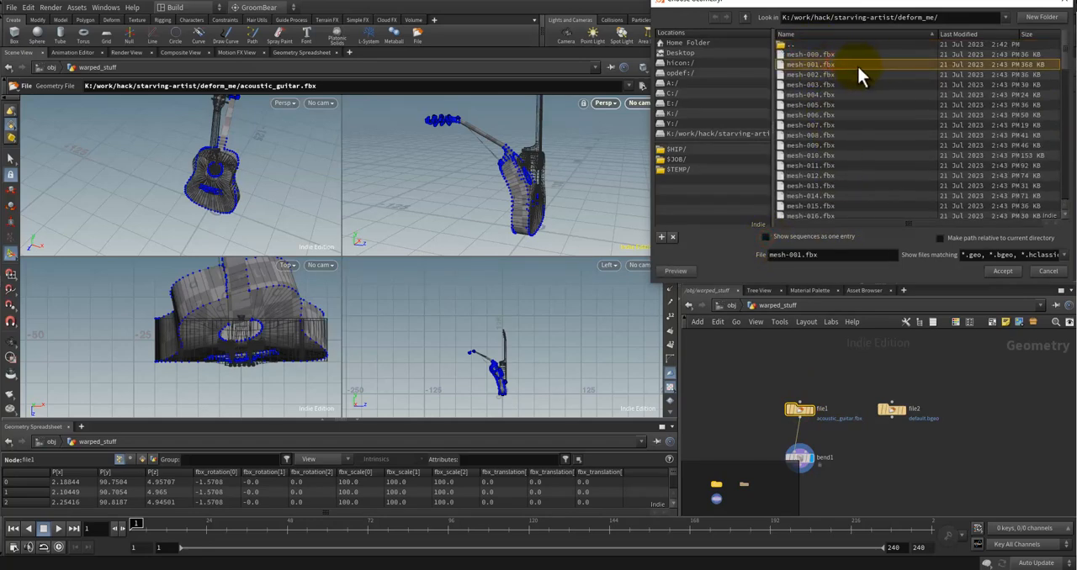
left_click(764, 236)
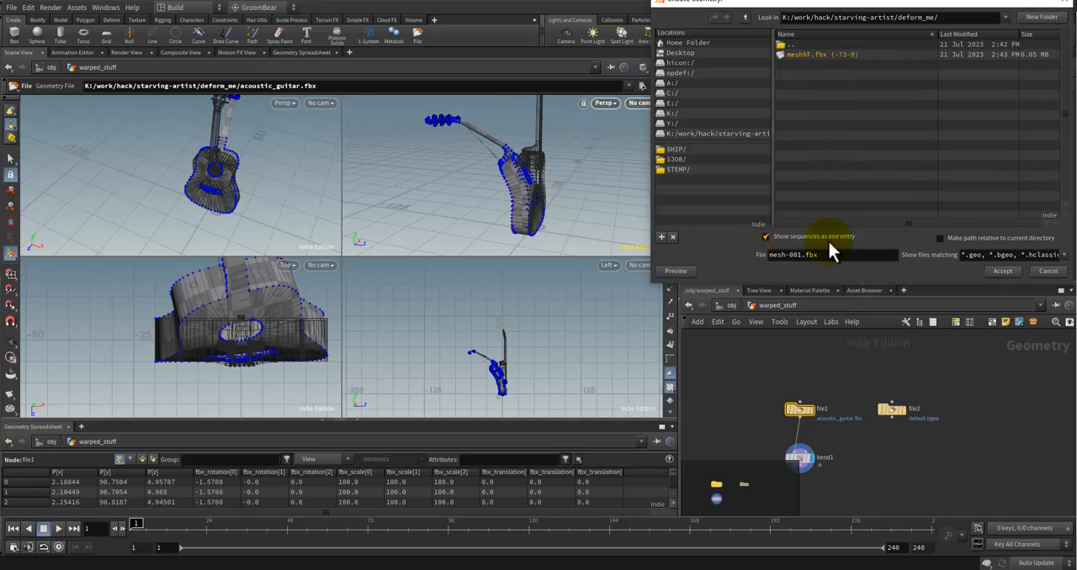
left_click(827, 55)
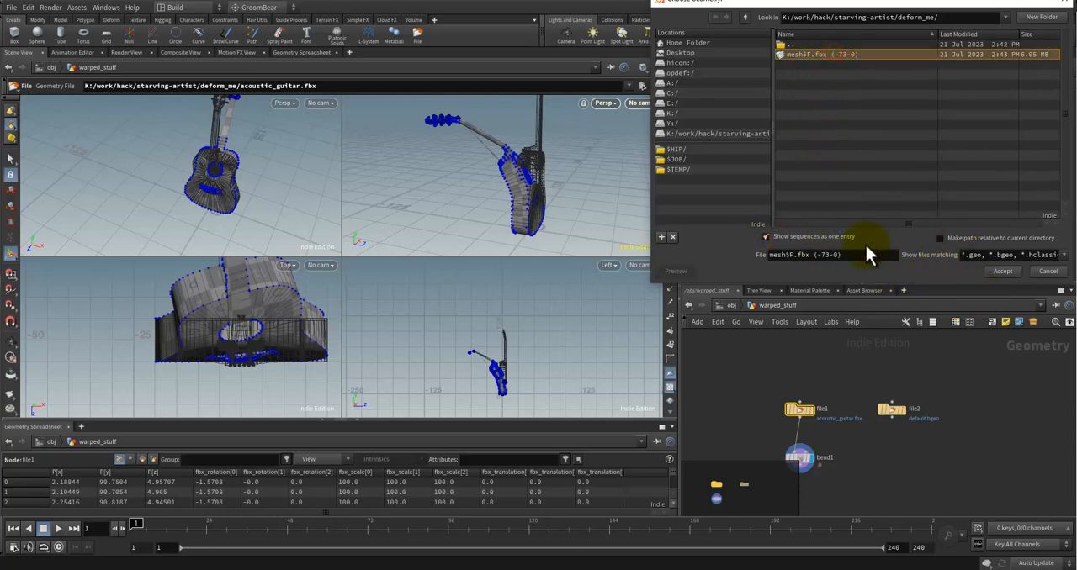
left_click(1001, 272)
left_click(864, 383)
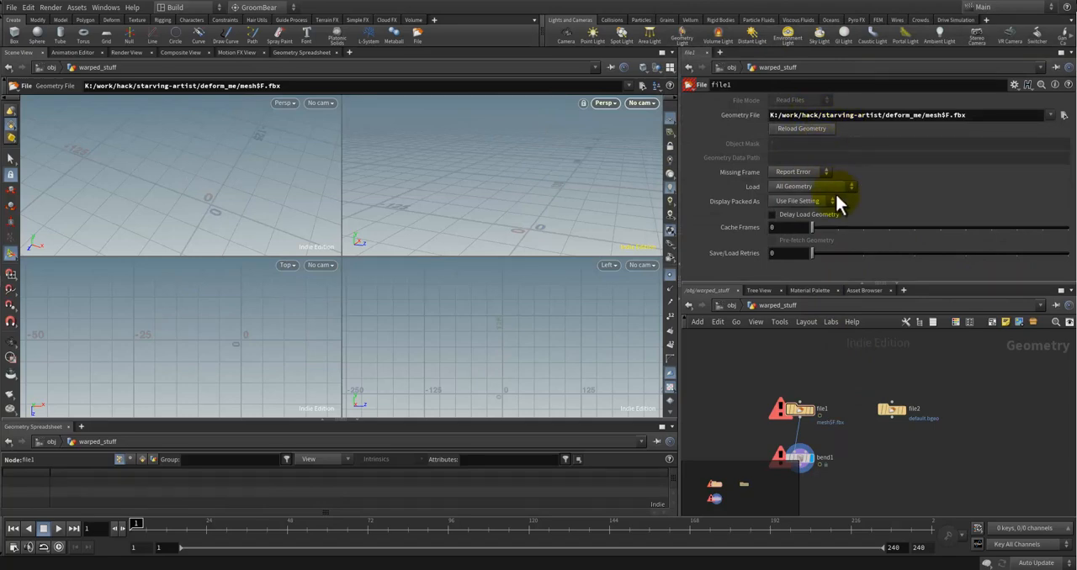
Step: Choose the mesh$F.fbx sequence again as the Geometry File of the file1 node
middle_click_drag(808, 408, 807, 385)
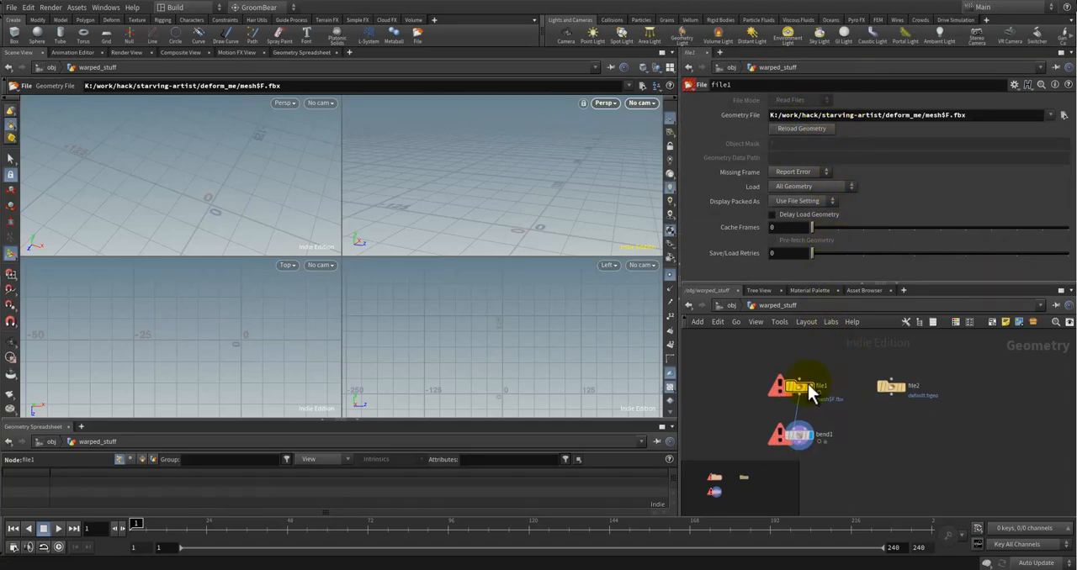
left_click(1063, 116)
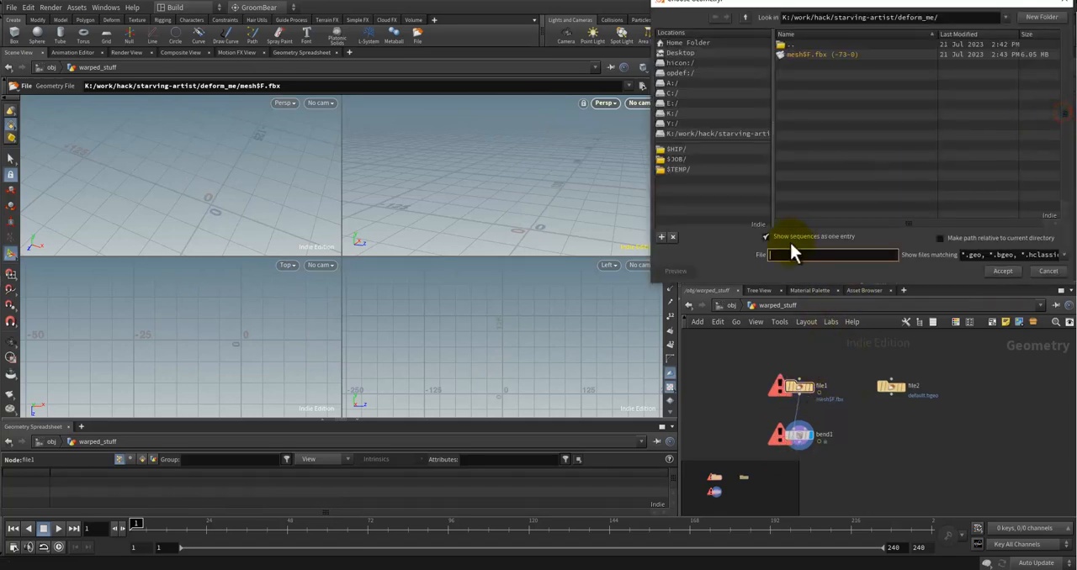
left_click(832, 57)
left_click(1005, 271)
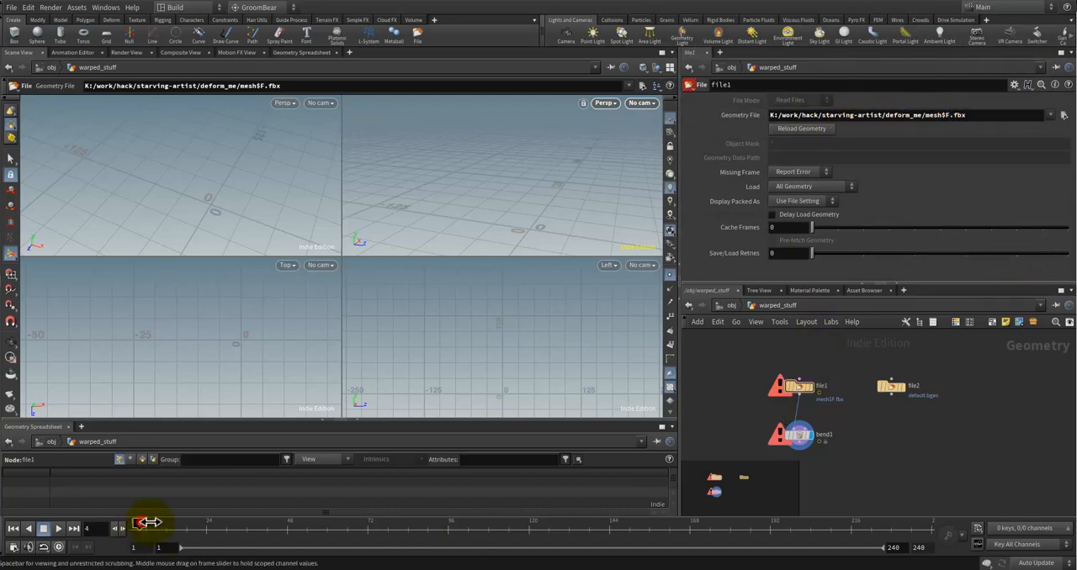
Step: Display the file1 node, then the file2 node, to compare what each outputs
left_click(877, 416)
left_click(810, 386)
left_click(813, 389)
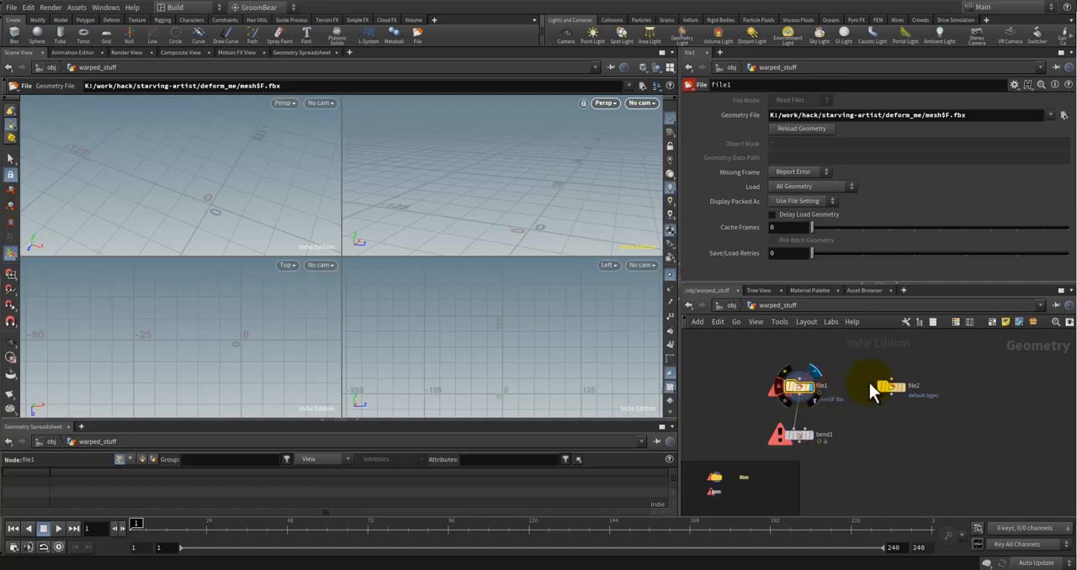
left_click(892, 389)
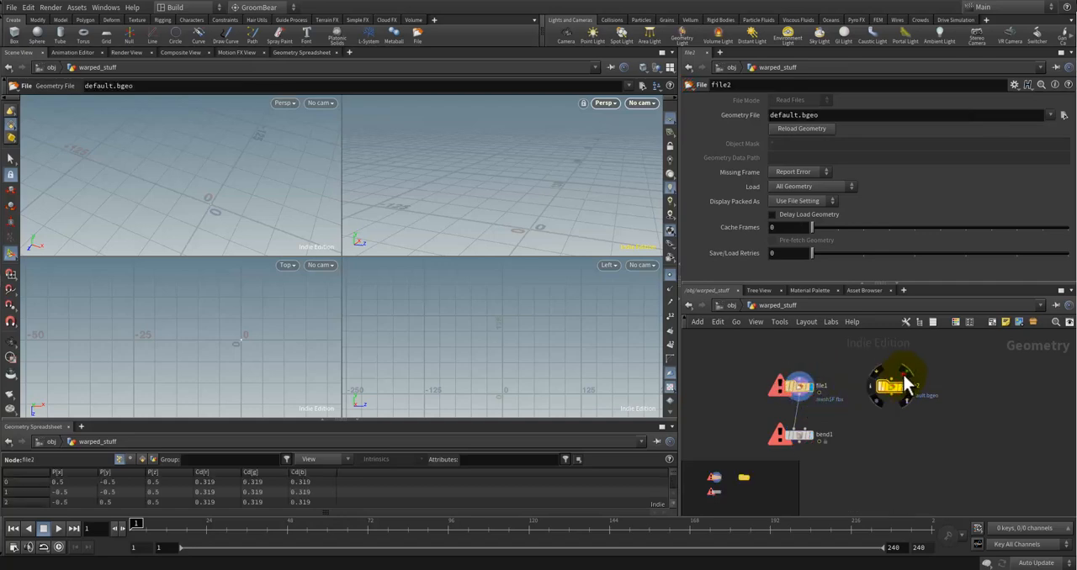
left_click(907, 387)
Step: Read the error details of the file1 node and close its information window
left_click(798, 393)
left_click(783, 385)
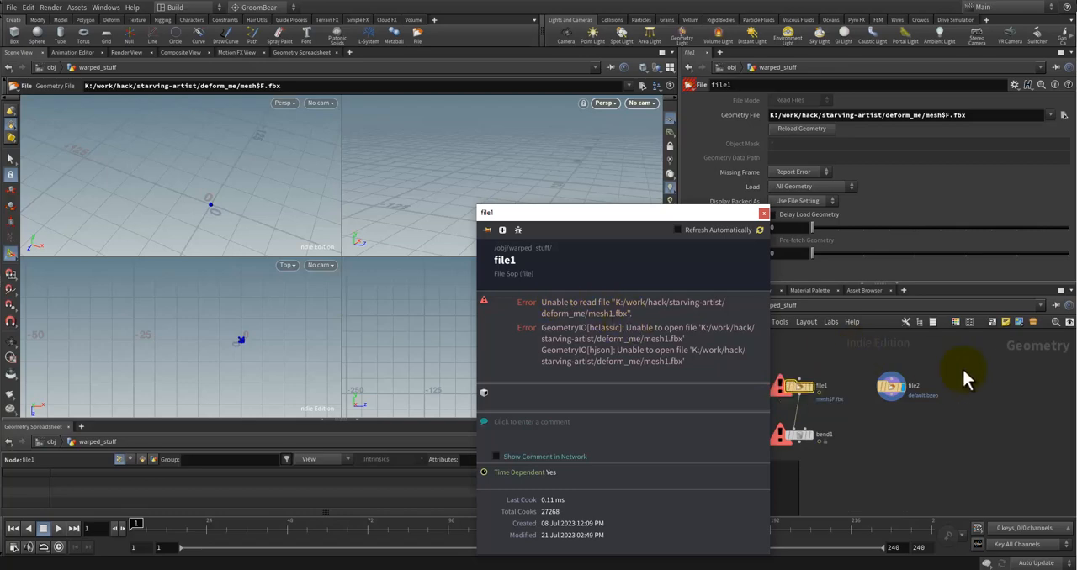
left_click(763, 215)
Step: Add a hyphen before the frame variable so file1's Geometry File path ends in mesh-$F.fbx
left_click(940, 116)
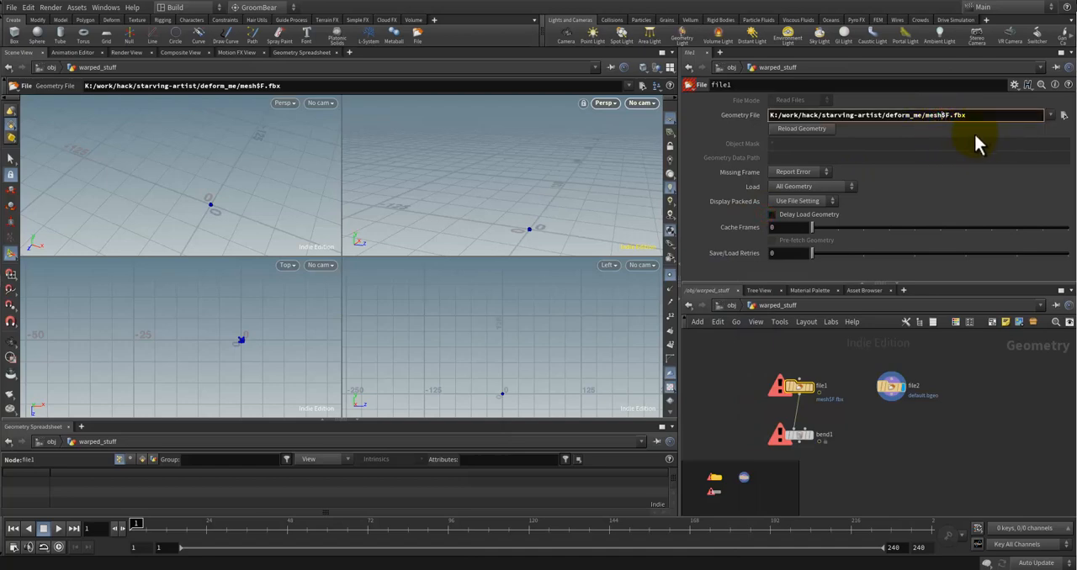
type("-")
key("Return")
key("Escape")
Step: Set the display flag on the file1 node and scrub the timeline back to frame 1
scroll(551, 228, "up", 3)
middle_click_drag(551, 228, 497, 196)
scroll(479, 224, "up", 3)
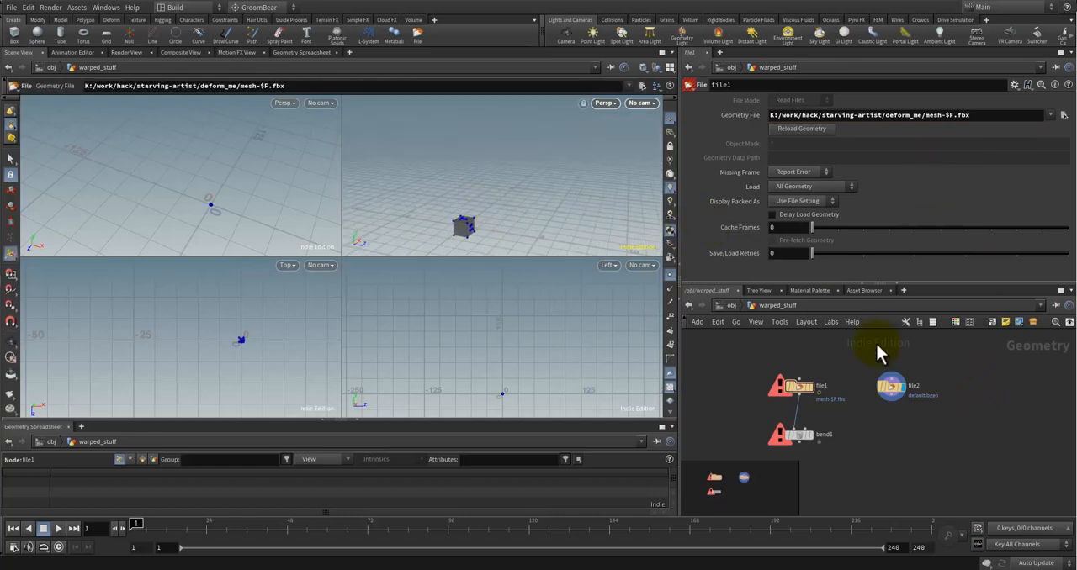
left_click(812, 371)
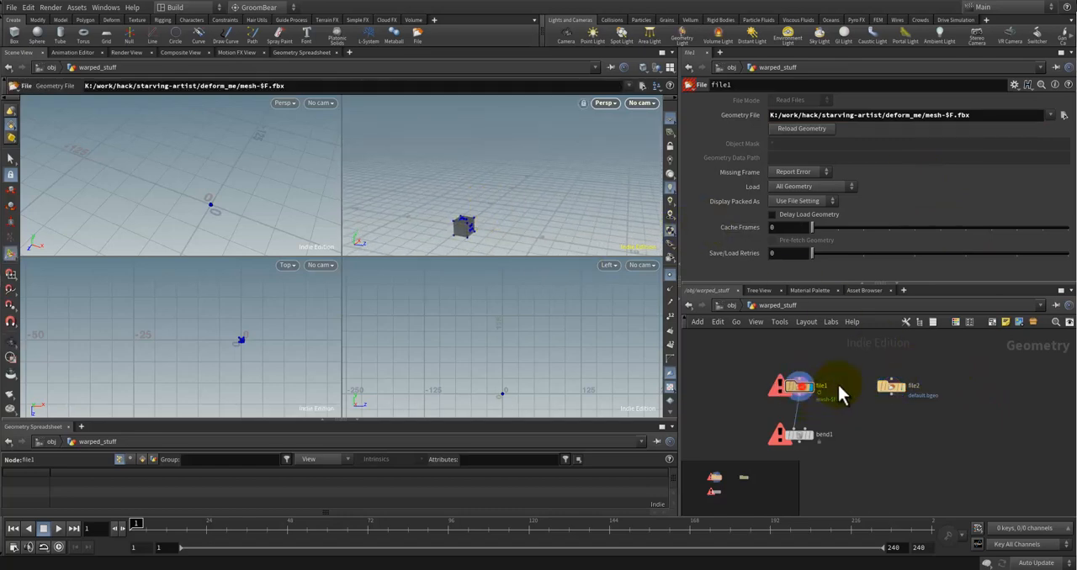
left_click_drag(156, 523, 134, 522)
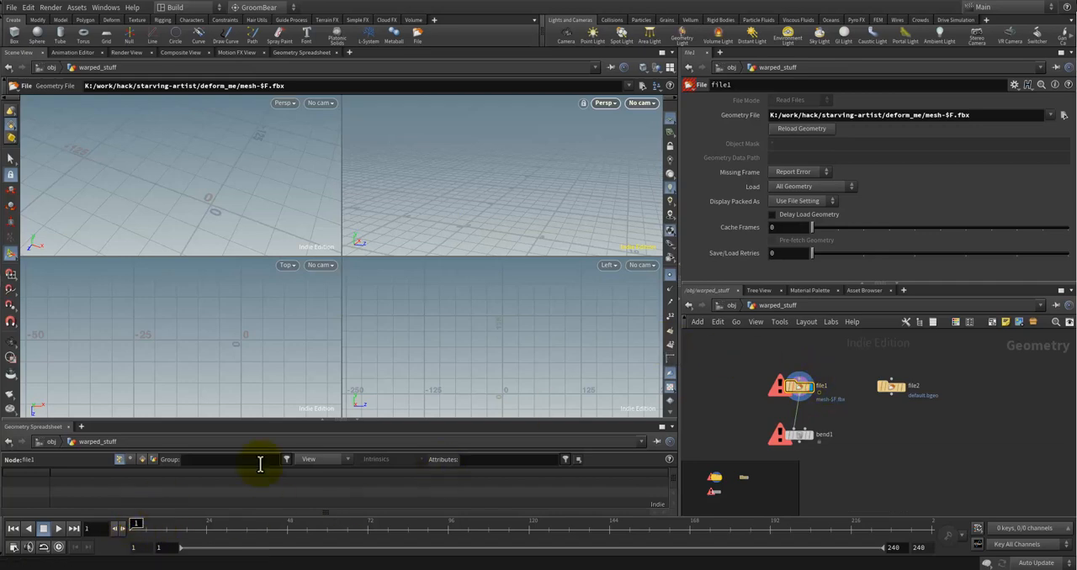
Step: Compare the sequence entry with the individual mesh file names in file1's geometry chooser, then cancel it
left_click(1064, 116)
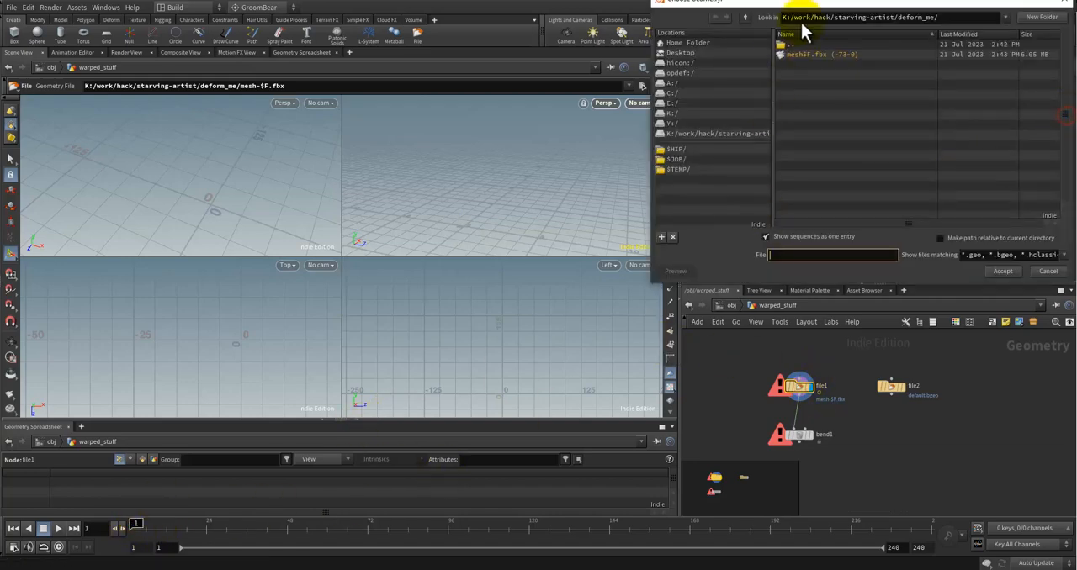
left_click(766, 236)
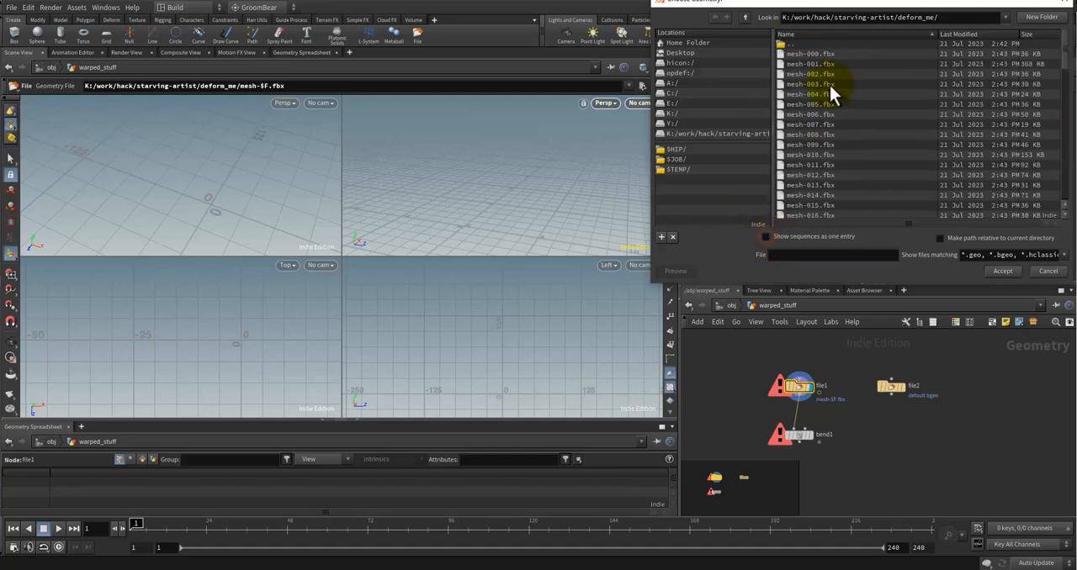
left_click(766, 237)
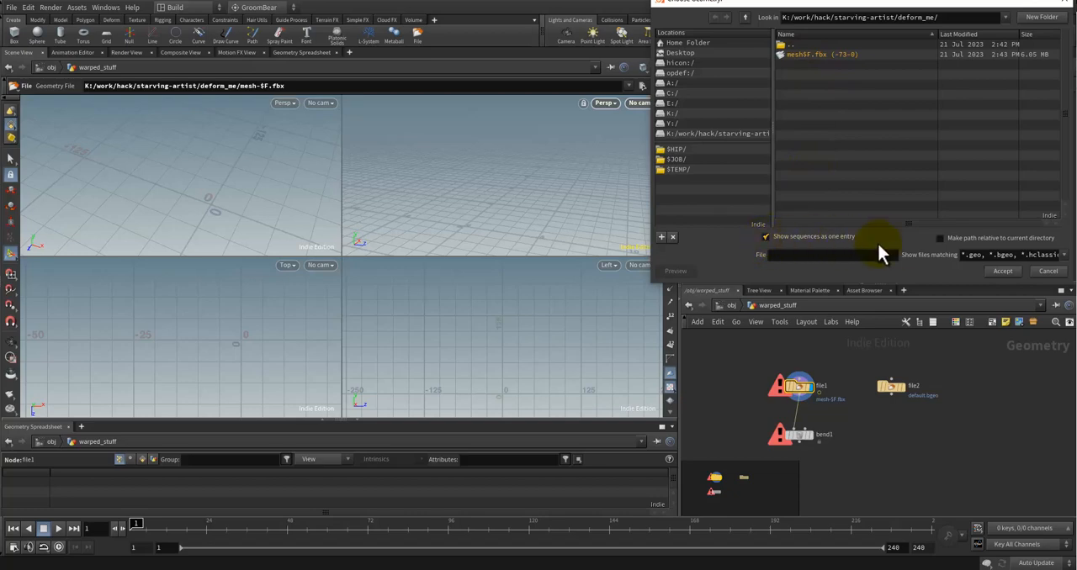
left_click(767, 236)
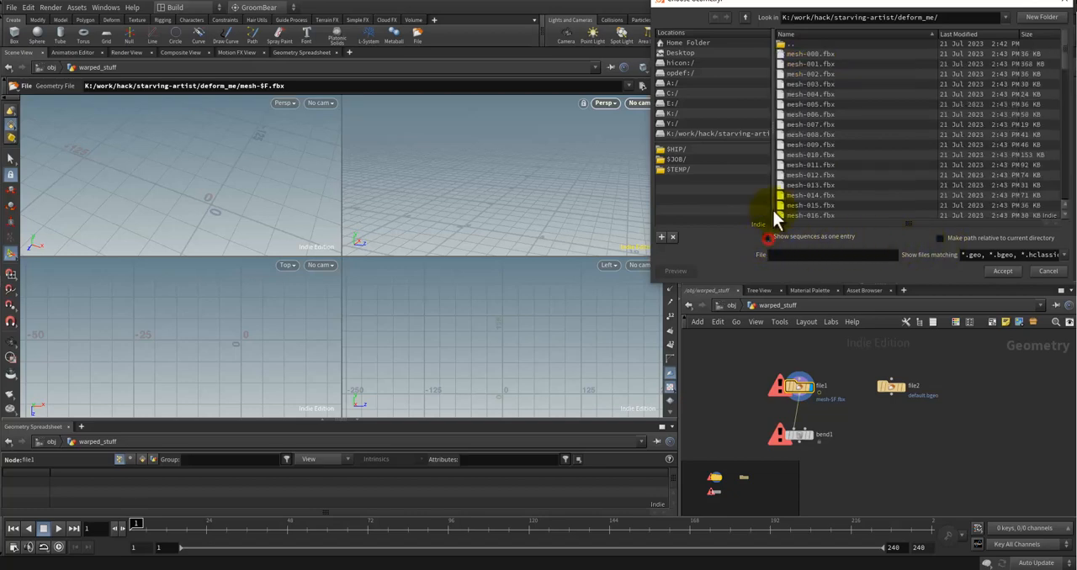
left_click(1047, 271)
Step: Add two zeros before the frame variable so file1's path ends in mesh-00$F.fbx, and inspect the loaded model
left_click(948, 115)
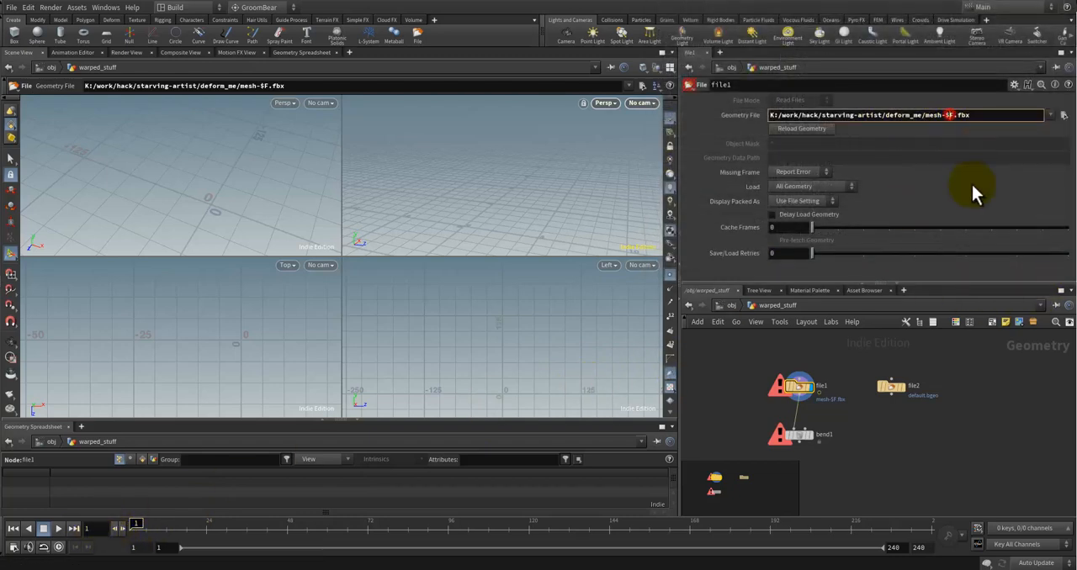
type("00")
key("Return")
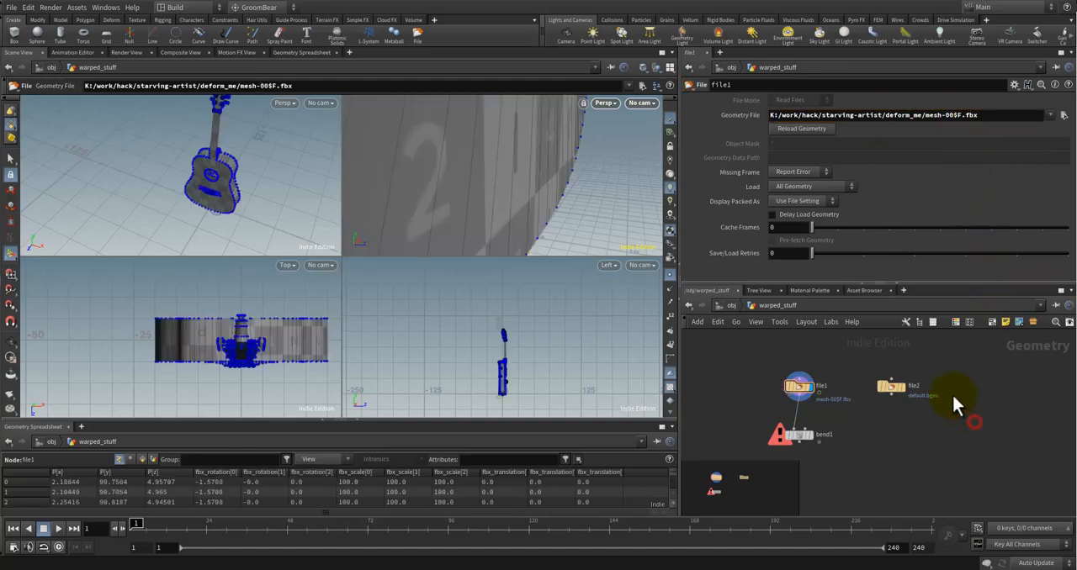
left_click_drag(456, 163, 505, 210)
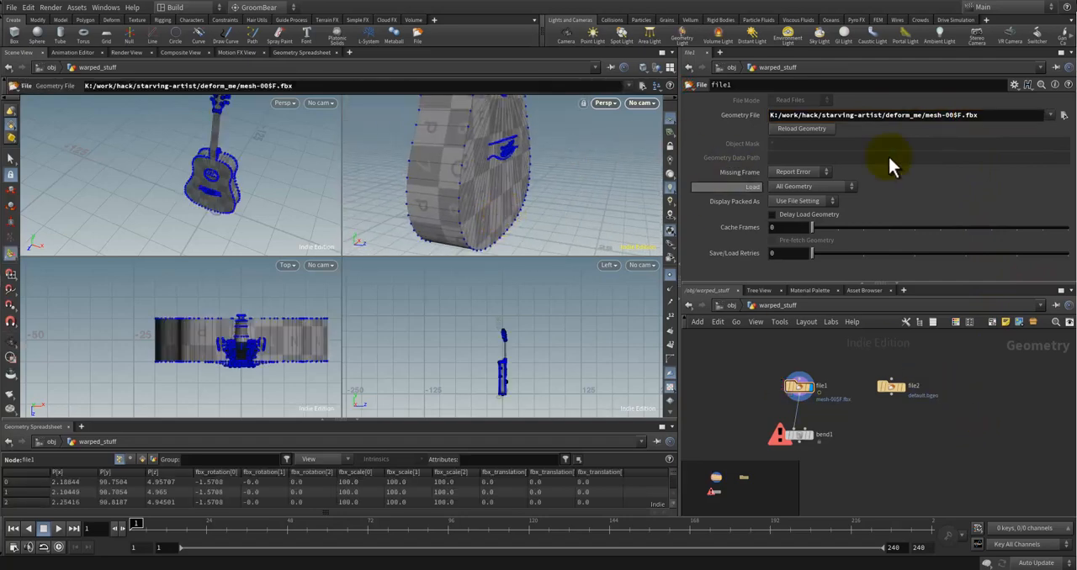
Step: Recheck file1's Geometry File path and switch to the deform_me folder in File Explorer
left_click(961, 115)
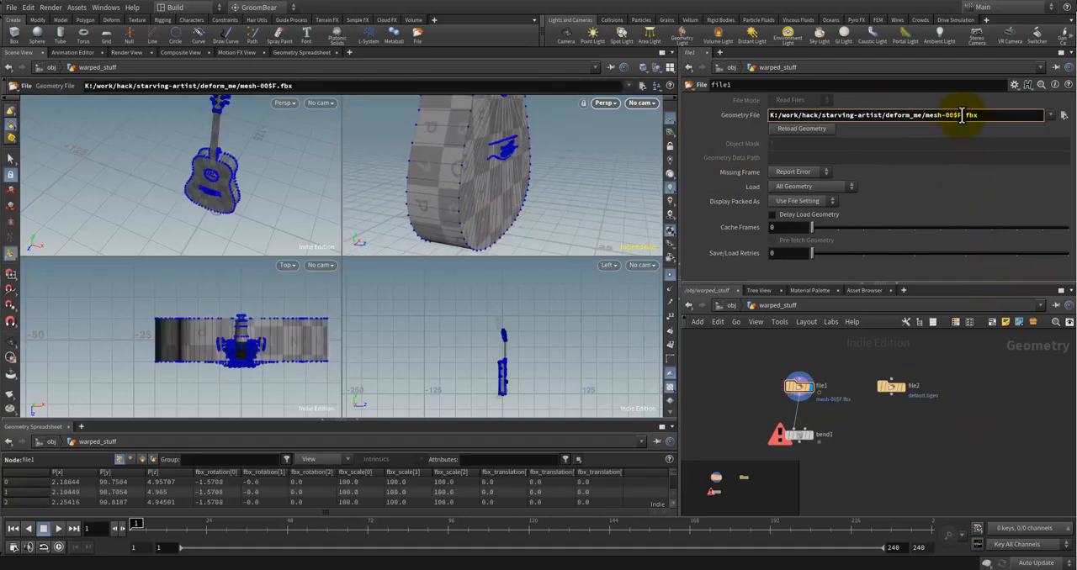
key("Return")
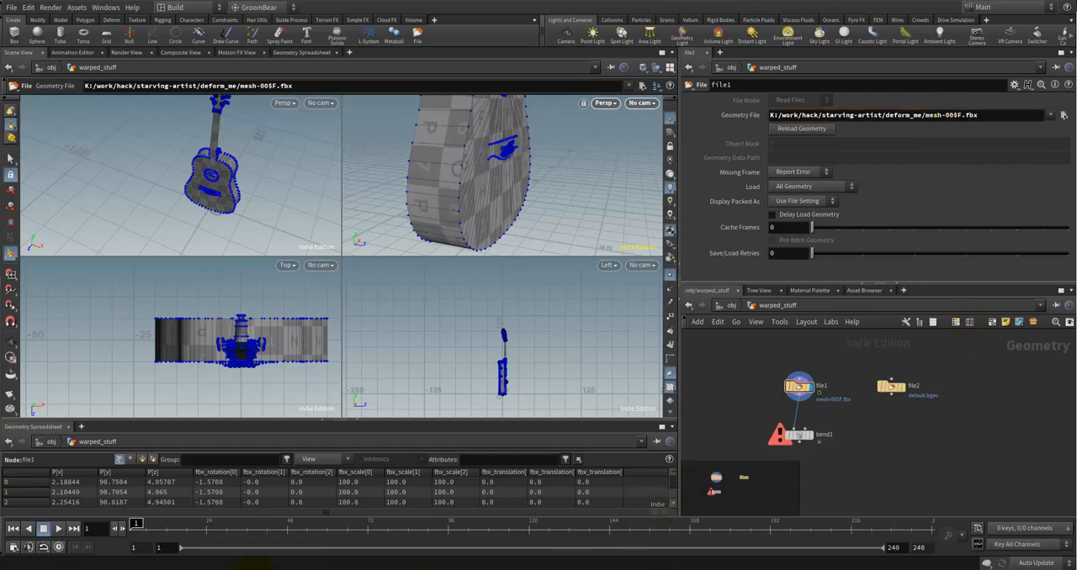
left_click(193, 540)
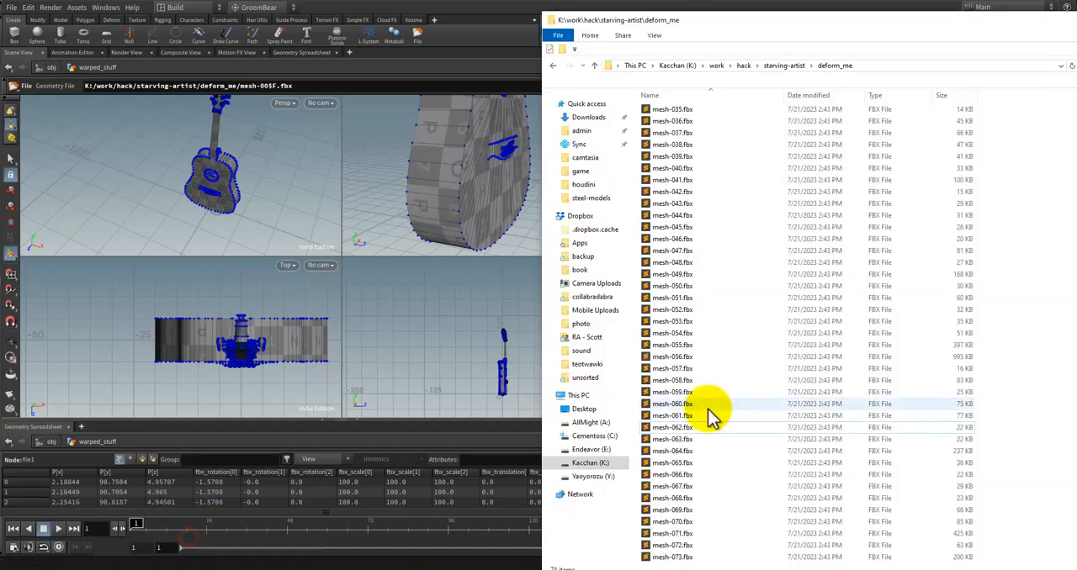
Step: Review the numbering of the mesh FBX files in the deform_me folder from mesh-000 through mesh-073
left_click(709, 205)
left_click(680, 110)
scroll(705, 216, "up", 12)
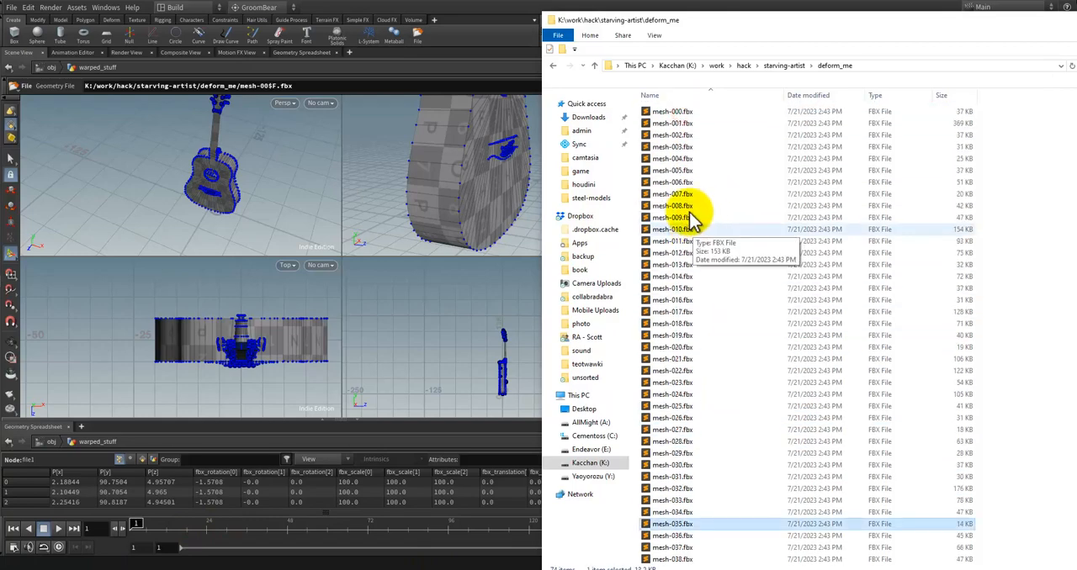
left_click(682, 116)
scroll(706, 364, "down", 6)
scroll(704, 464, "down", 3)
scroll(685, 493, "down", 3)
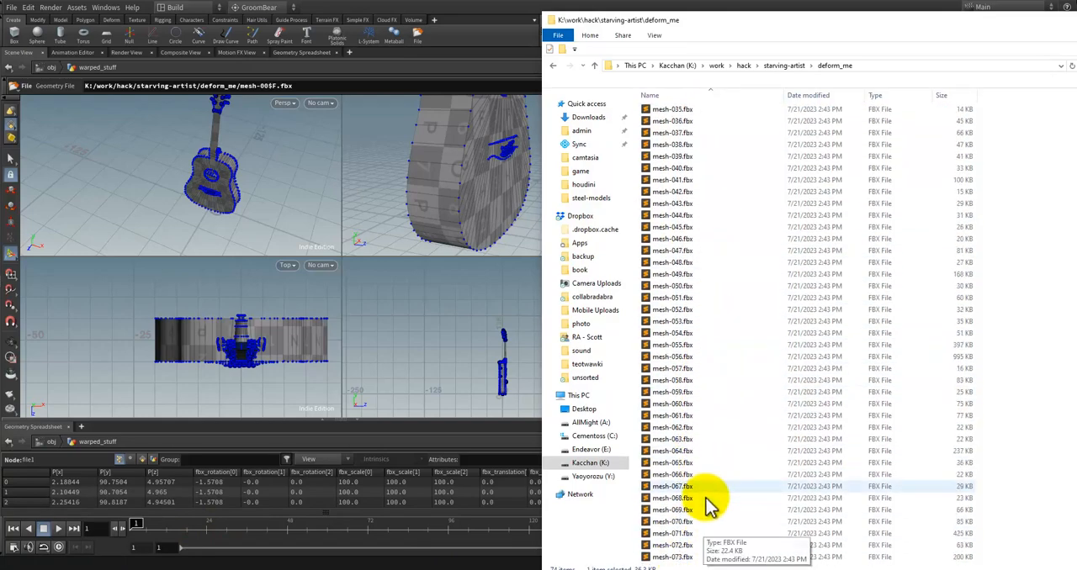
left_click(695, 521)
Step: Load all the mesh files from the folder into Better File Rename and set the sequence number padding to 0 digits
key("ctrl+a")
scroll(685, 278, "up", 7)
right_click(685, 278)
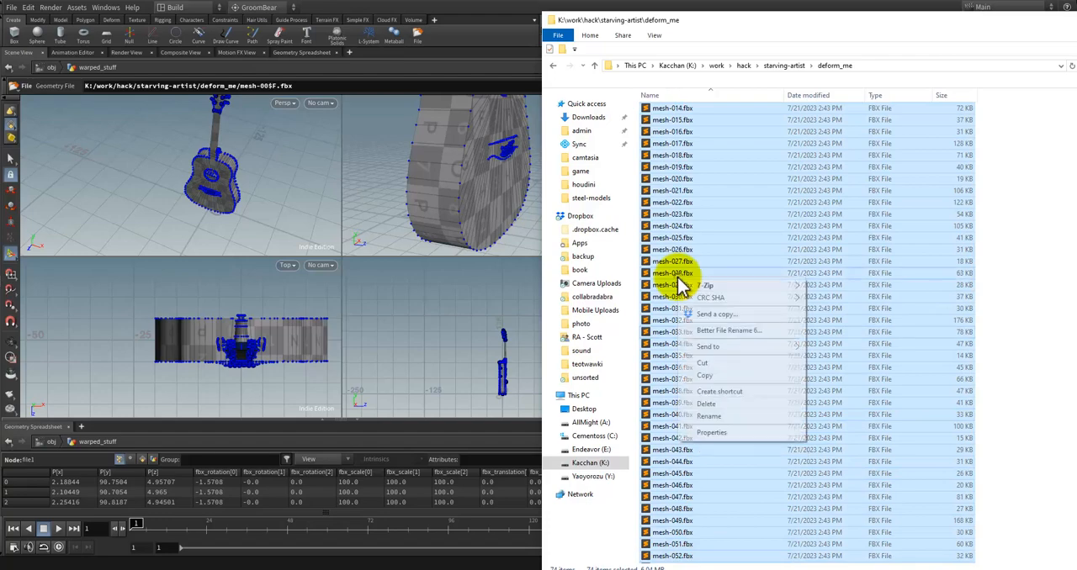
left_click(729, 331)
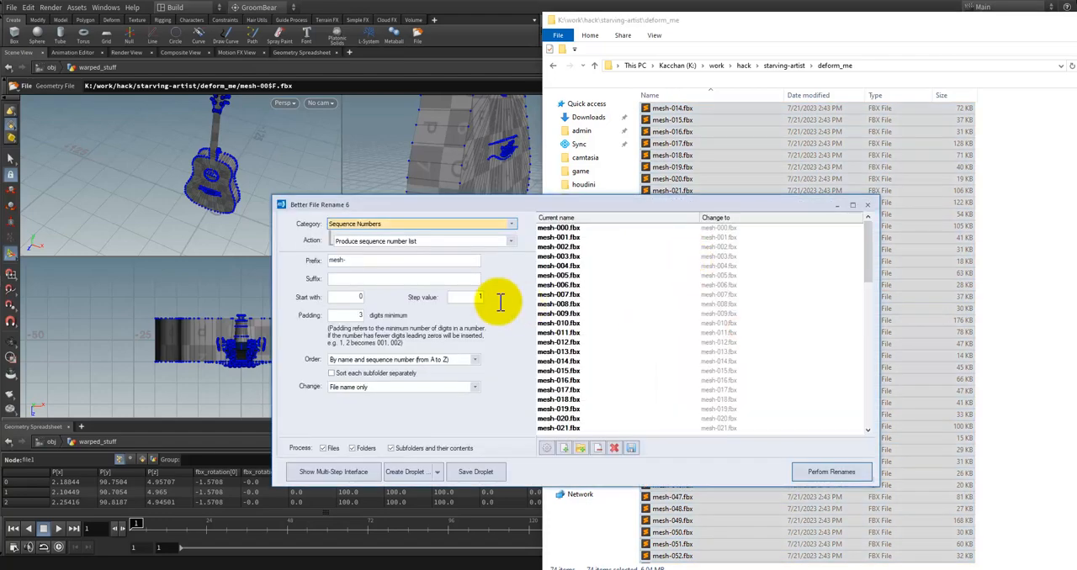
double_click(352, 316)
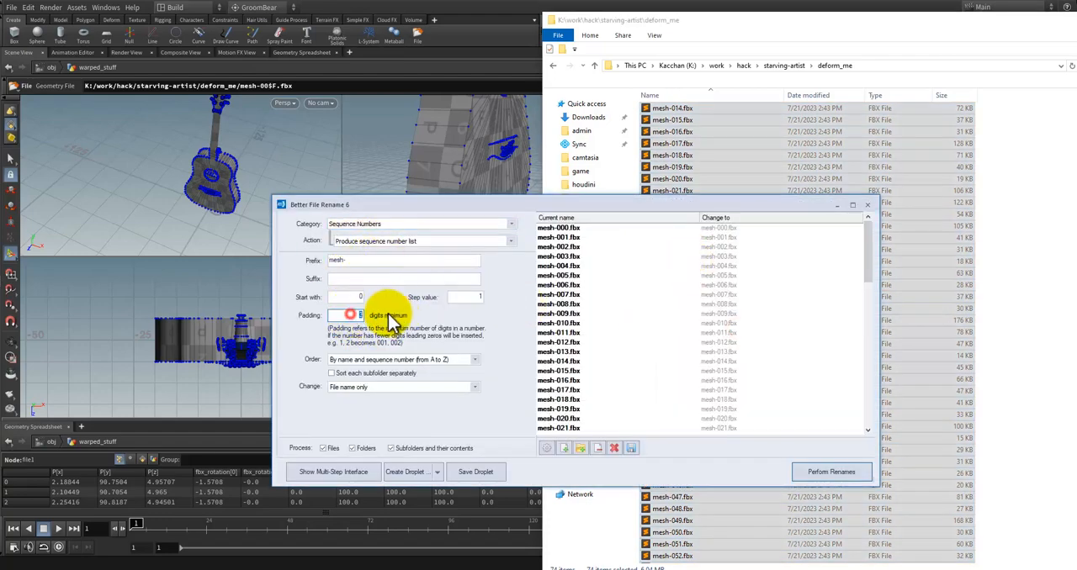
type("0")
left_click(349, 297)
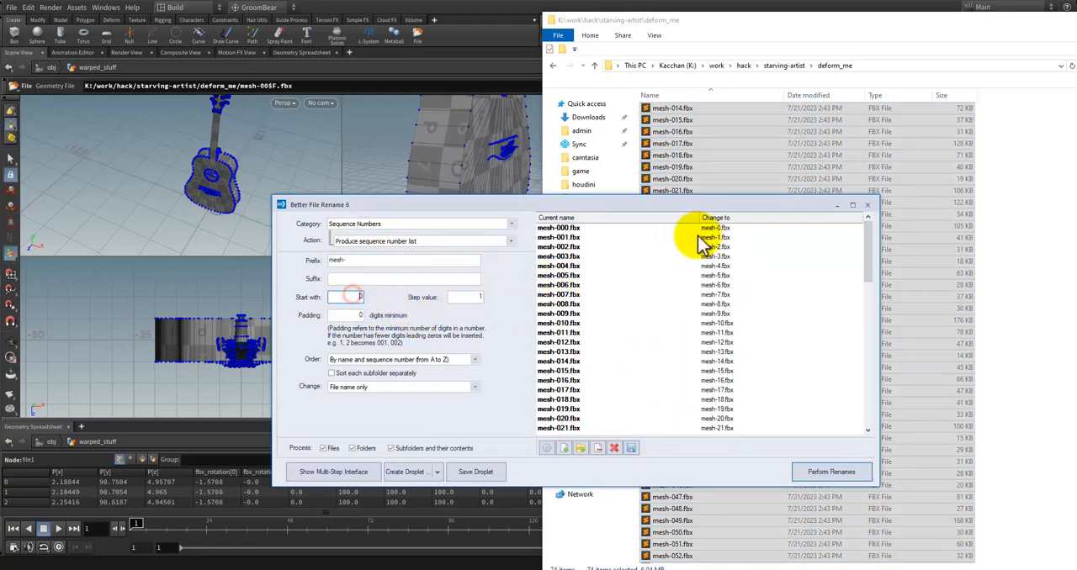
Step: Check the preview of the new file names and rename all the meshes to the unpadded sequence
left_click_drag(869, 264, 870, 332)
left_click_drag(867, 229, 867, 212)
left_click(828, 472)
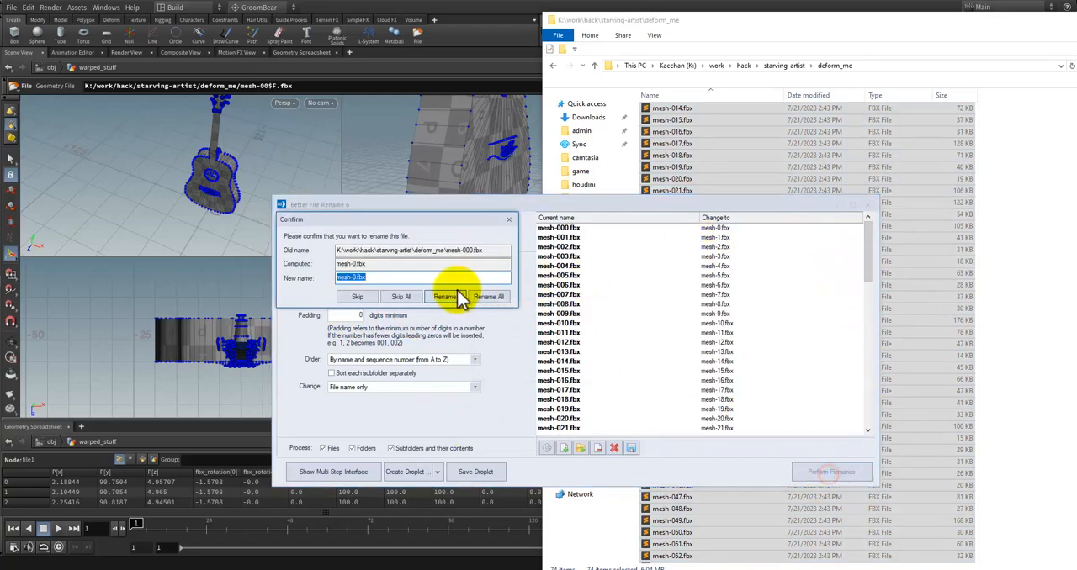
left_click(490, 298)
left_click(1031, 172)
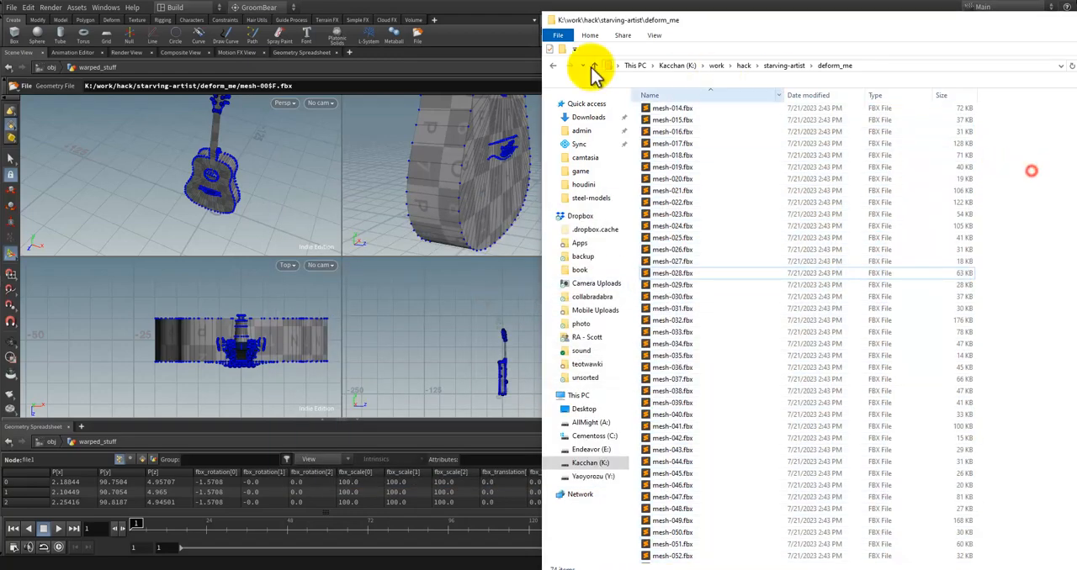
Step: Return to Houdini and remove the two zeros before the frame variable so file1's path ends in mesh-$F.fbx
left_click(531, 5)
left_click(956, 116)
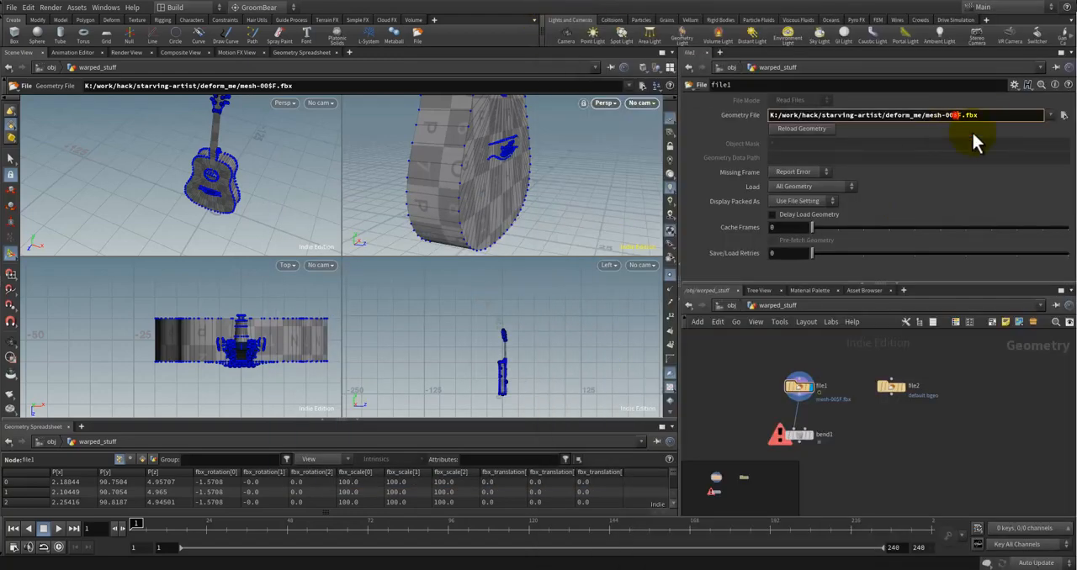
key("Left")
key("BackSpace")
key("BackSpace")
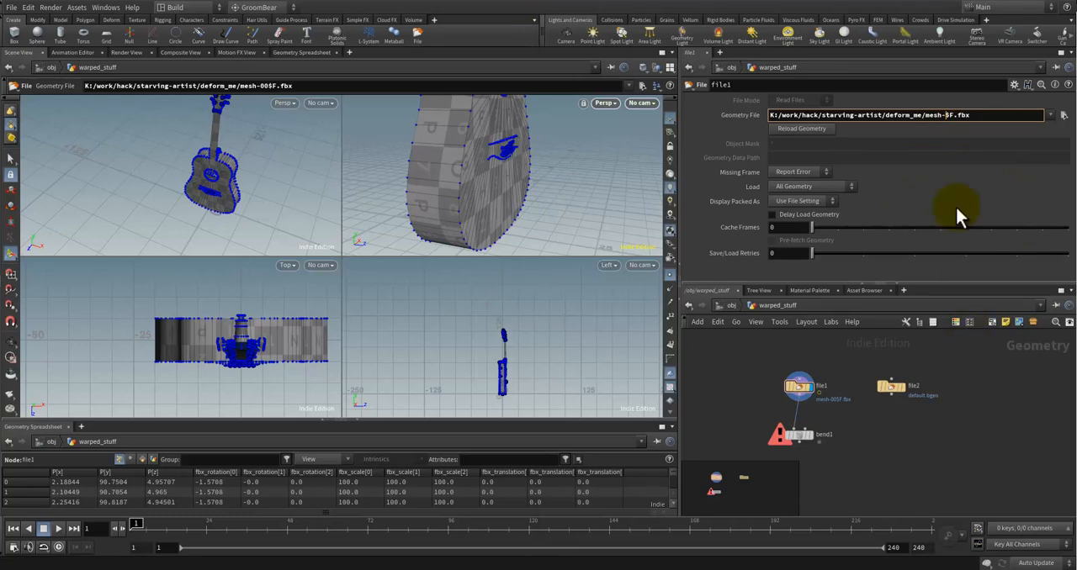
key("BackSpace")
key("Return")
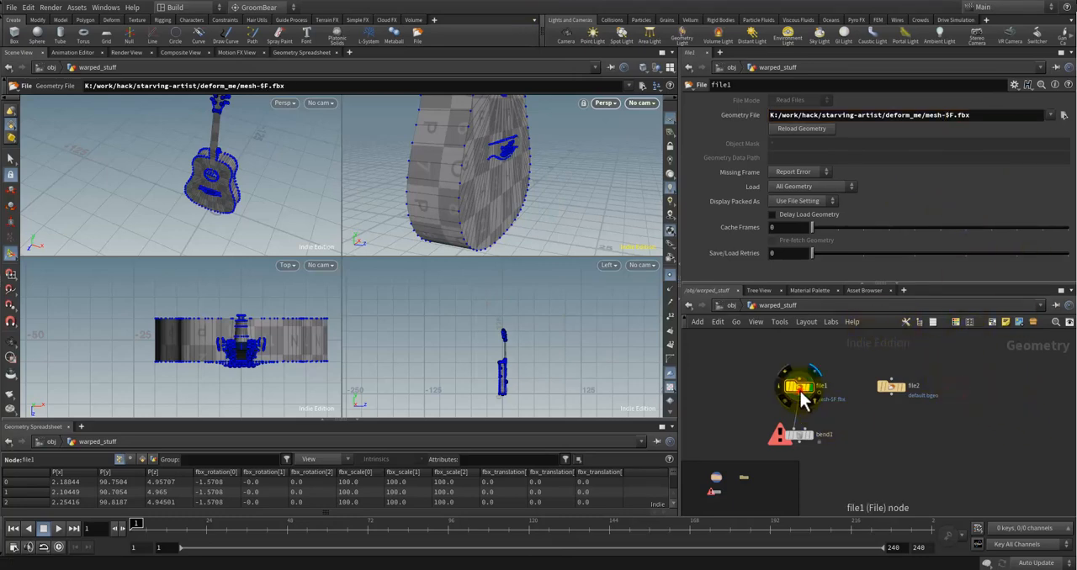
Step: Scrub the timeline to frame 8 and inspect the bow tie model loaded by file1
left_click(141, 523)
left_click_drag(148, 523, 169, 518)
scroll(500, 190, "down", 1)
middle_click_drag(500, 190, 504, 161)
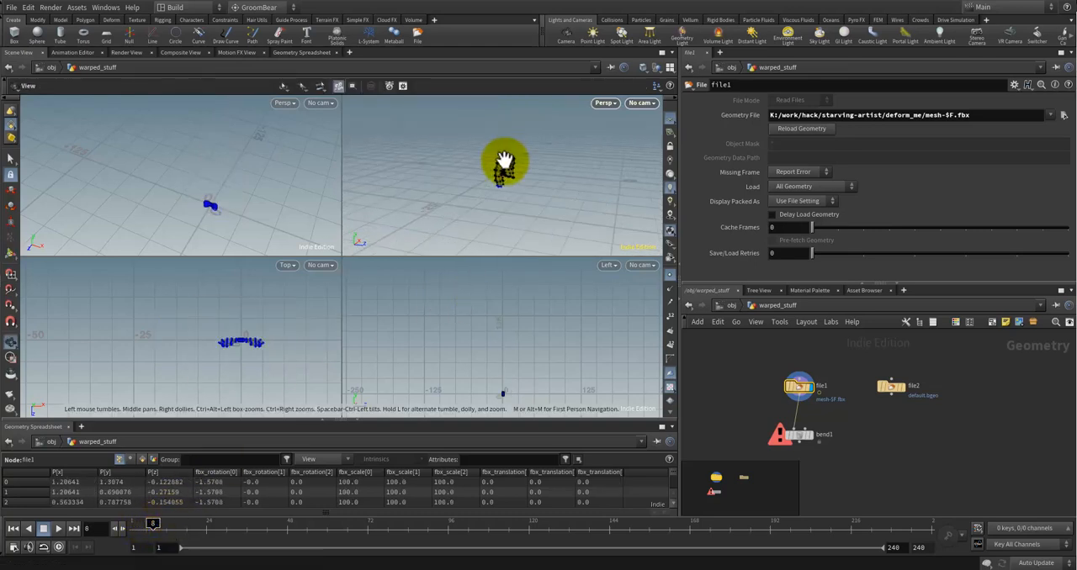
scroll(504, 160, "up", 5)
left_click_drag(505, 160, 476, 195)
scroll(476, 195, "down", 2)
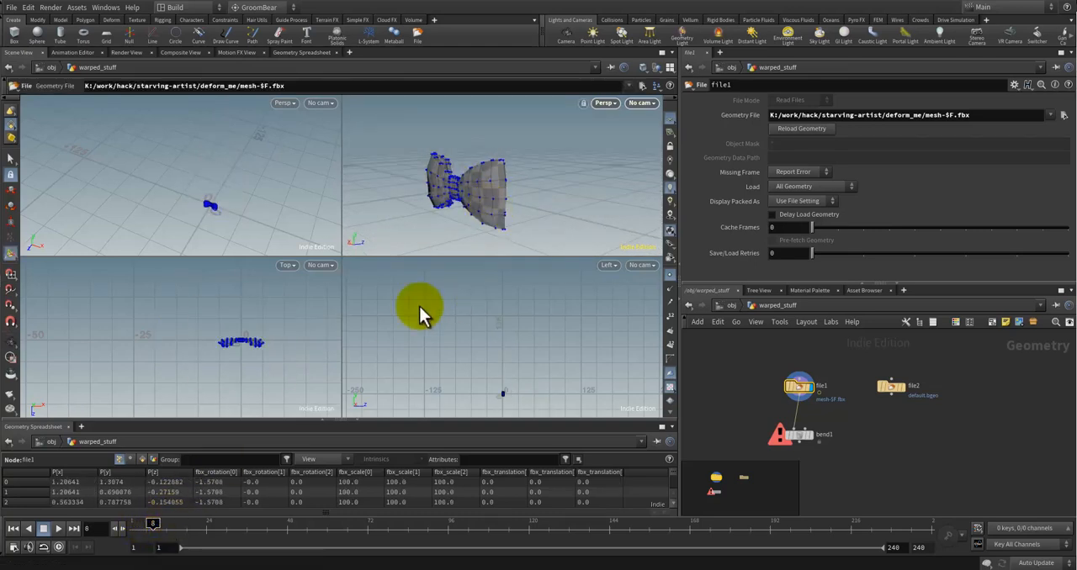
Step: Select the bend1 node and examine its capture arc against the bow tie in the perspective view
left_click(812, 437)
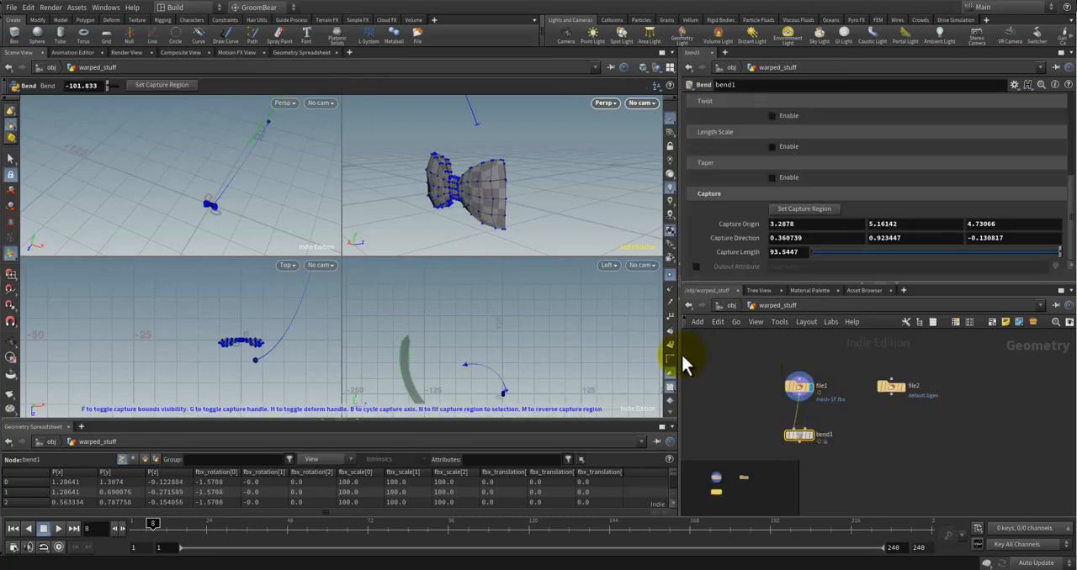
left_click_drag(513, 190, 536, 238)
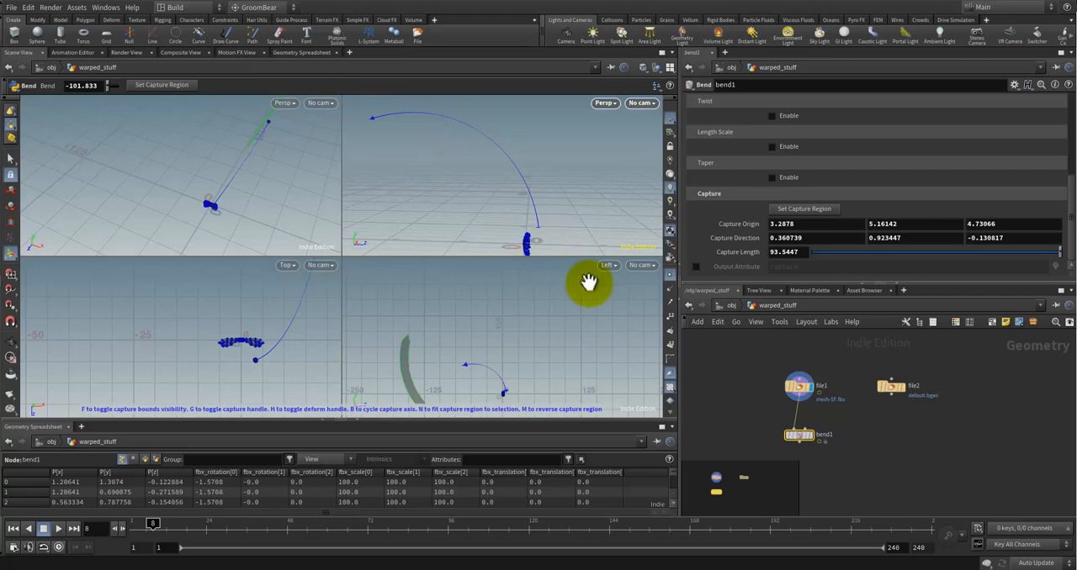
scroll(539, 223, "up", 3)
middle_click_drag(531, 209, 538, 185, "alt")
scroll(537, 184, "up", 4)
mouse_move(532, 183)
left_mouse_down()
mouse_move(510, 205)
mouse_move(495, 200)
mouse_move(539, 202)
mouse_move(399, 207)
mouse_move(521, 201)
left_mouse_up()
left_click(797, 389)
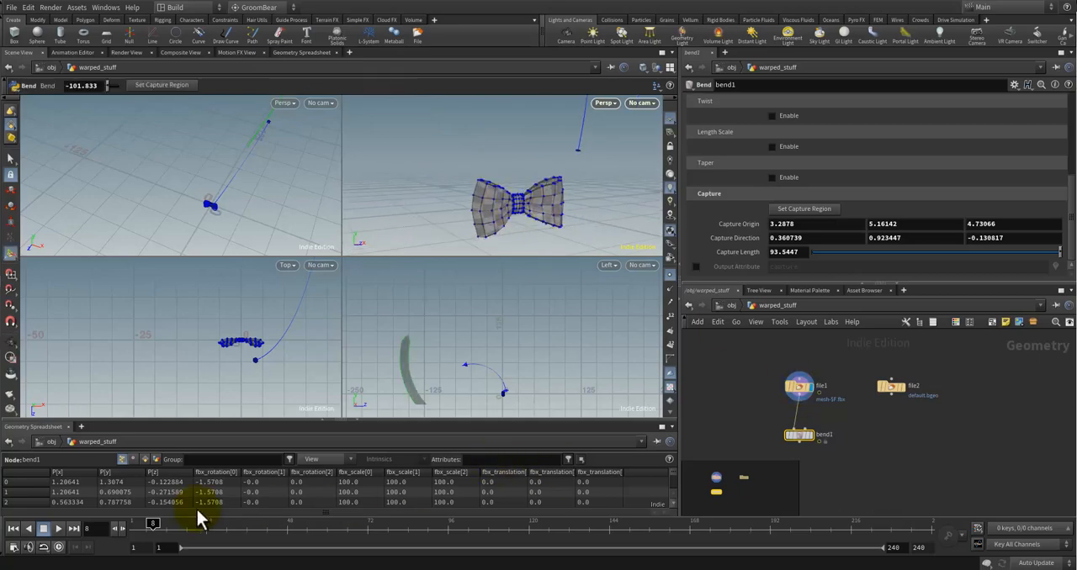
Step: Move to frame 11 and set the display flag on bend1 to show the bent tire model
left_click_drag(153, 523, 163, 523)
left_click_drag(484, 243, 503, 220)
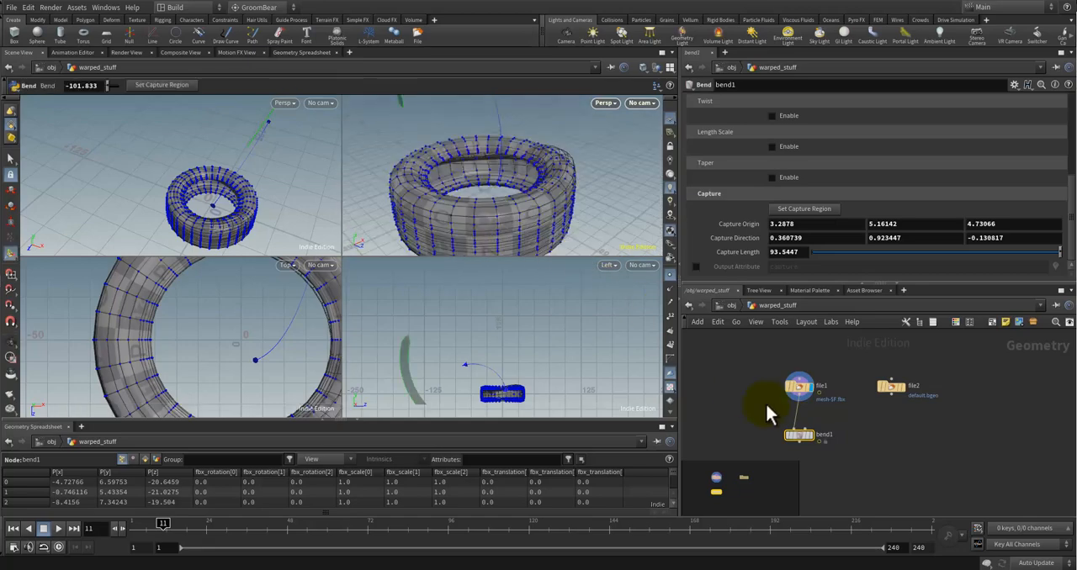
left_click(814, 423)
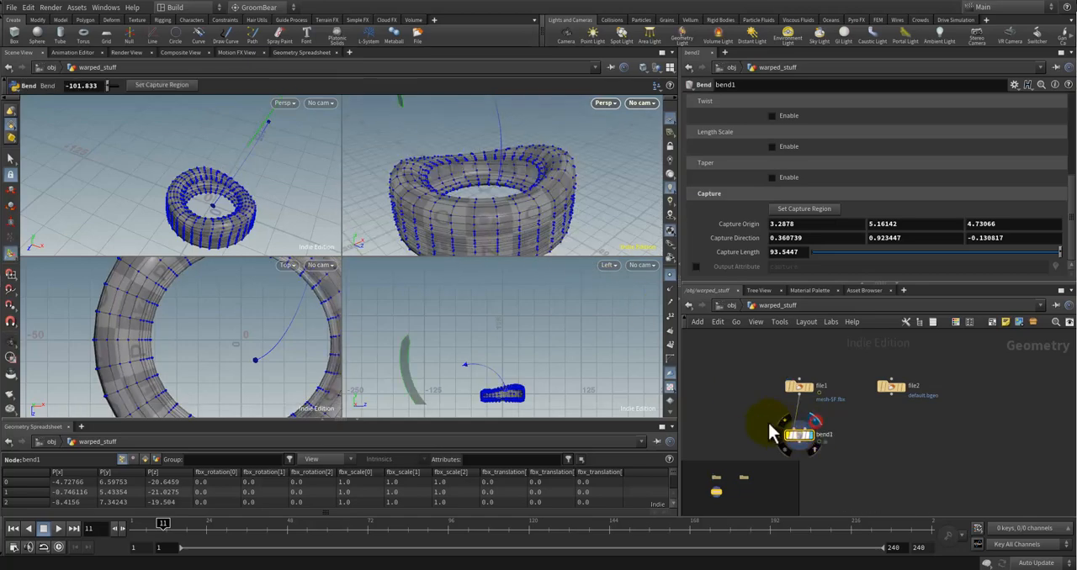
key("e")
left_click(798, 391)
left_click_drag(493, 202, 533, 197)
key("Return")
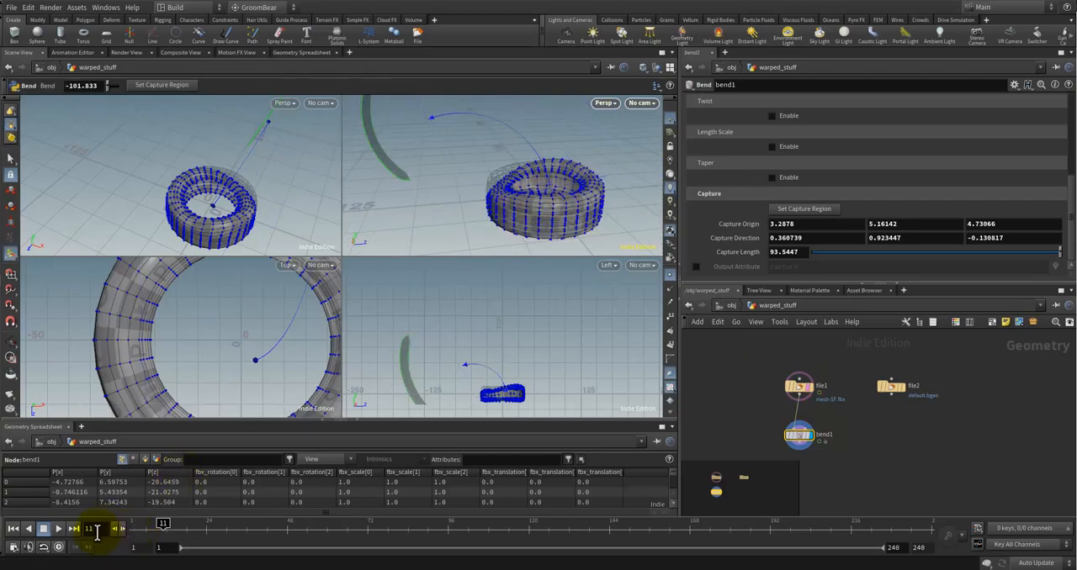
Step: Scrub to frame 16 and inspect the bend on the cocktail glass up close
left_click_drag(164, 525, 179, 525)
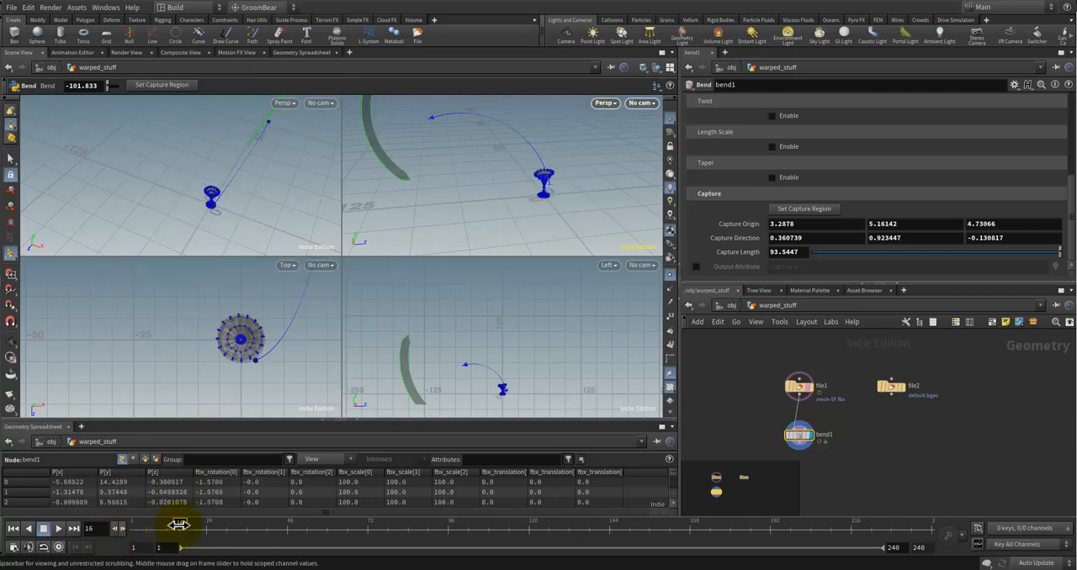
key("Escape")
left_click_drag(535, 185, 509, 210)
scroll(537, 197, "up", 5)
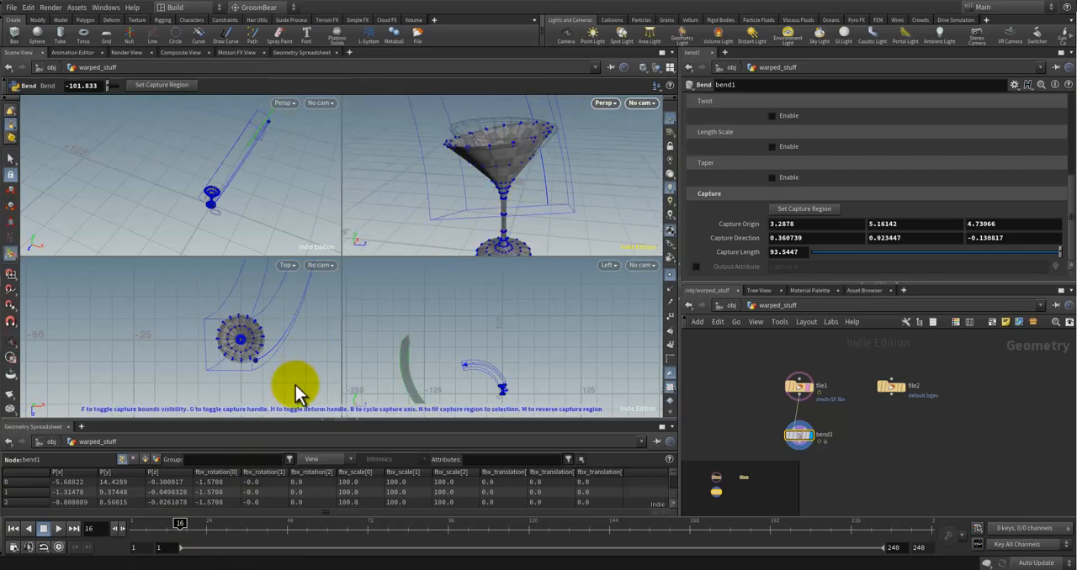
Step: Examine the bent antler at frame 22 and the bent carton at frame 27
left_click_drag(183, 520, 200, 520)
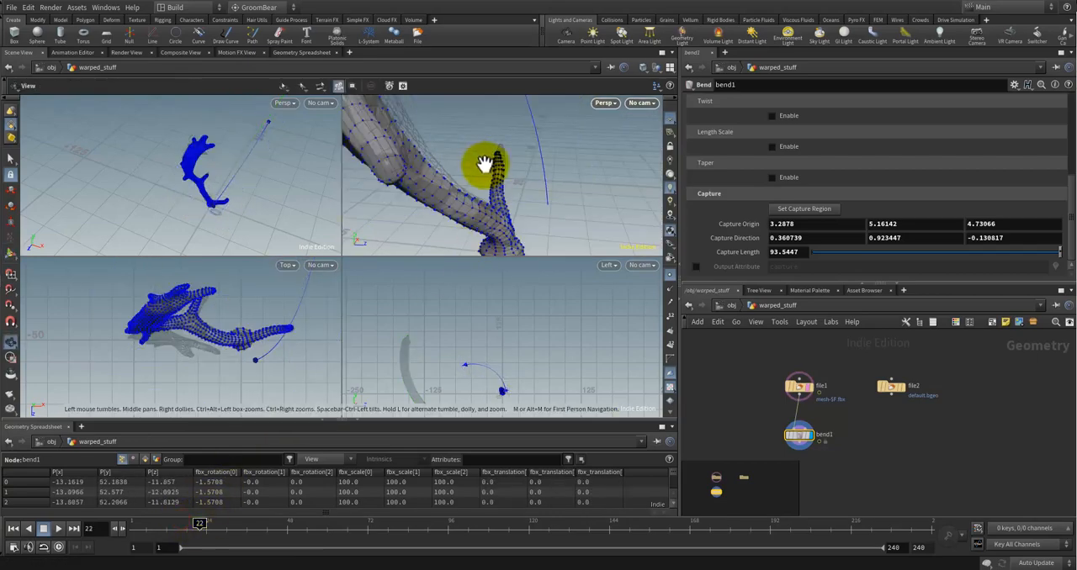
left_click_drag(485, 165, 463, 207, "alt")
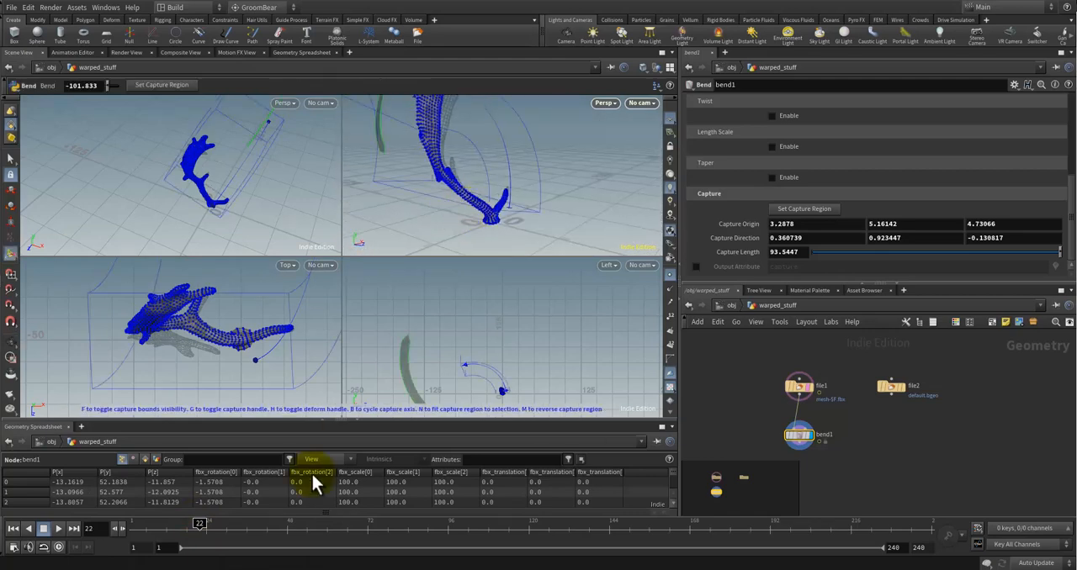
left_click_drag(201, 525, 216, 527)
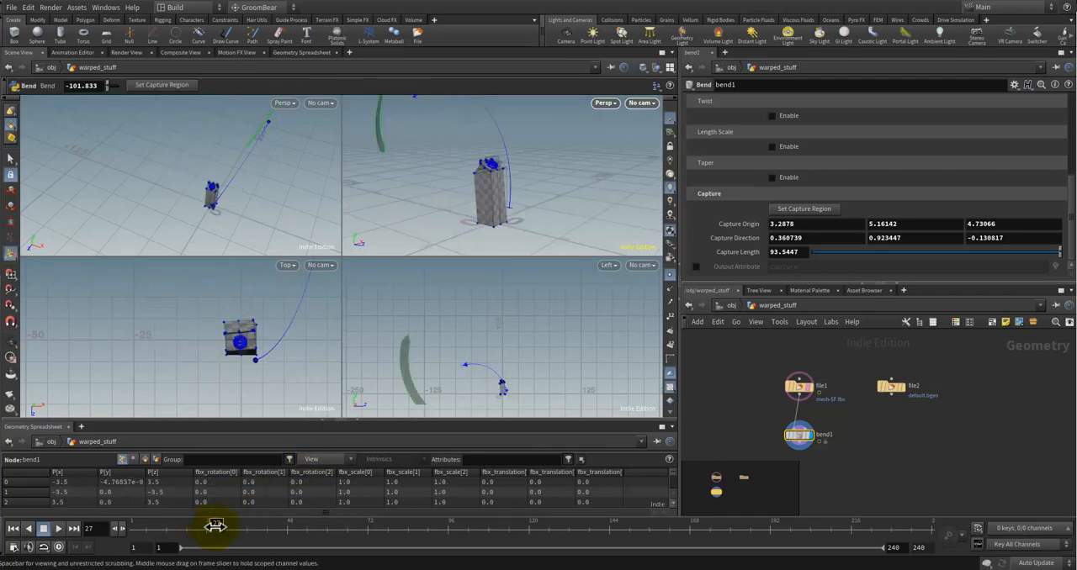
left_click_drag(513, 194, 482, 216, "alt")
key("Return")
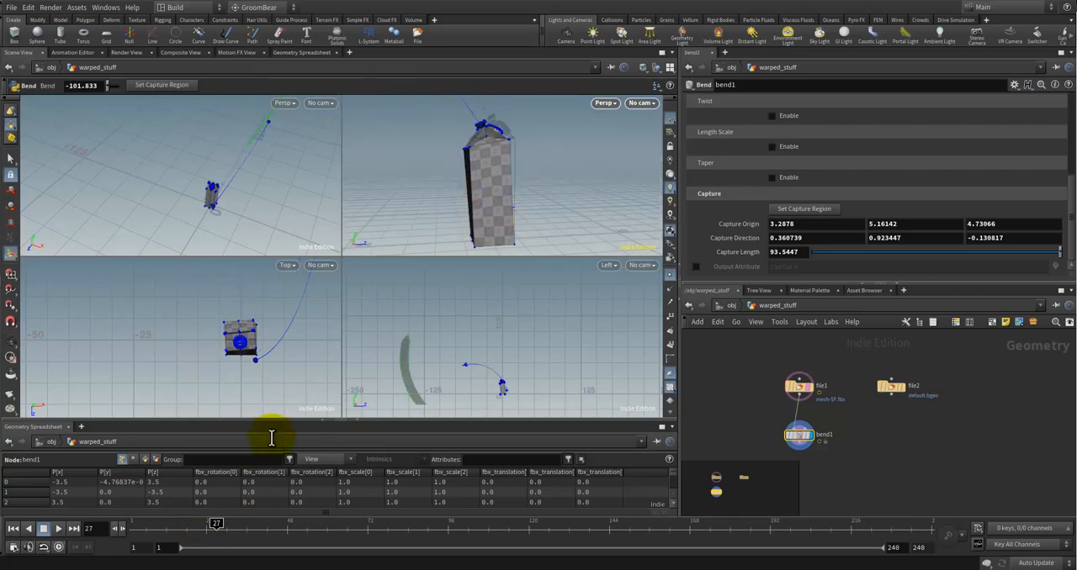
Step: Scrub through the sequence from frame 27 to frame 62, checking the bend on the models from several angles
left_click_drag(220, 522, 226, 518)
left_click_drag(550, 154, 468, 190, "alt")
left_click_drag(229, 524, 284, 523)
left_click_drag(443, 172, 447, 221)
left_click_drag(284, 523, 313, 524)
left_click_drag(469, 223, 402, 229)
left_click_drag(312, 522, 334, 524)
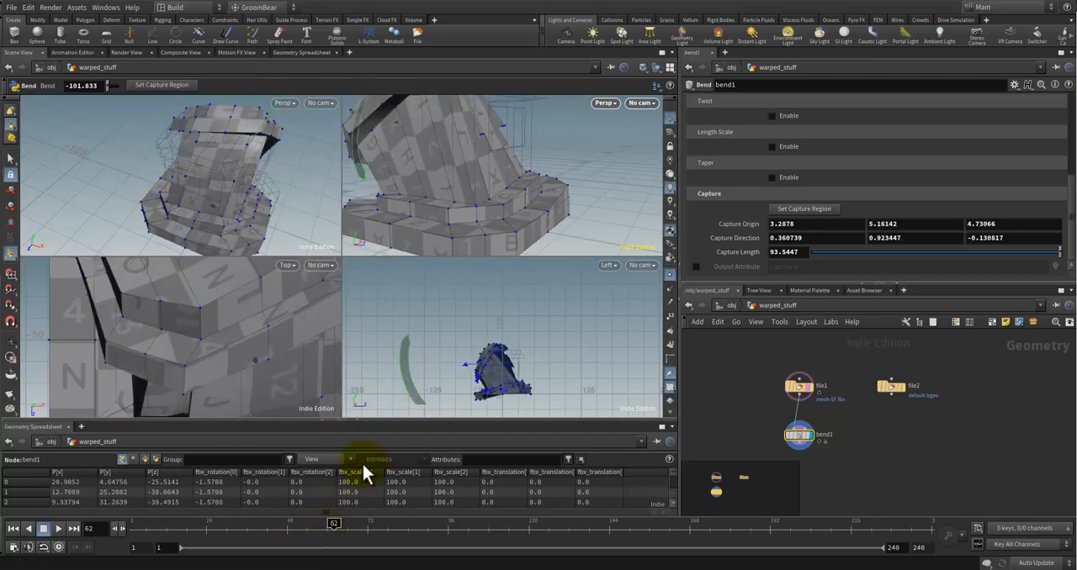
Step: Advance the timeline to frames 66 and 67 and examine the bent models in the perspective view
key("space")
left_click_drag(430, 200, 415, 220)
left_click_drag(343, 524, 350, 523)
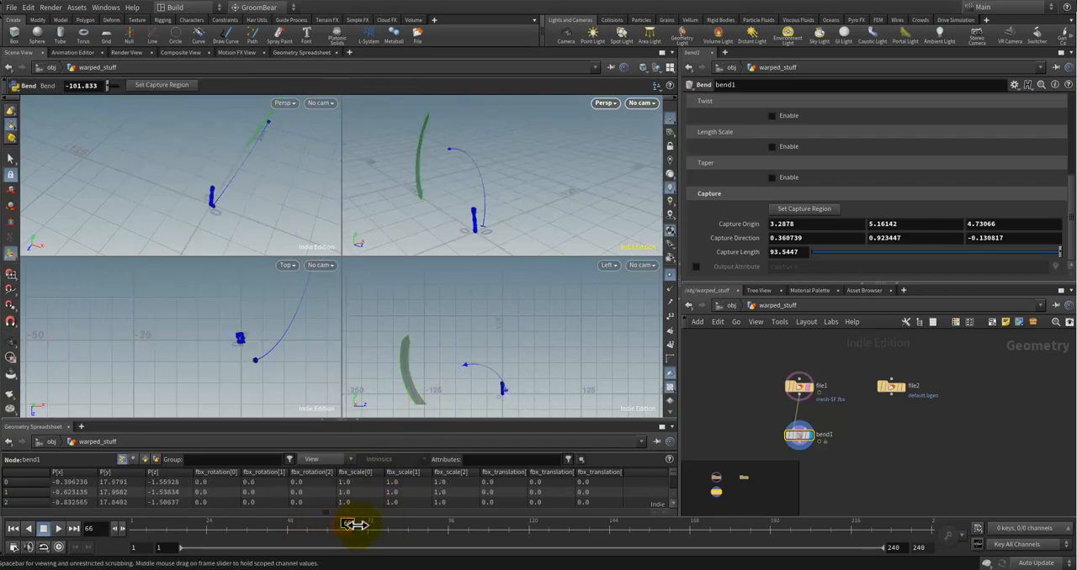
key("space")
left_click_drag(477, 196, 489, 274)
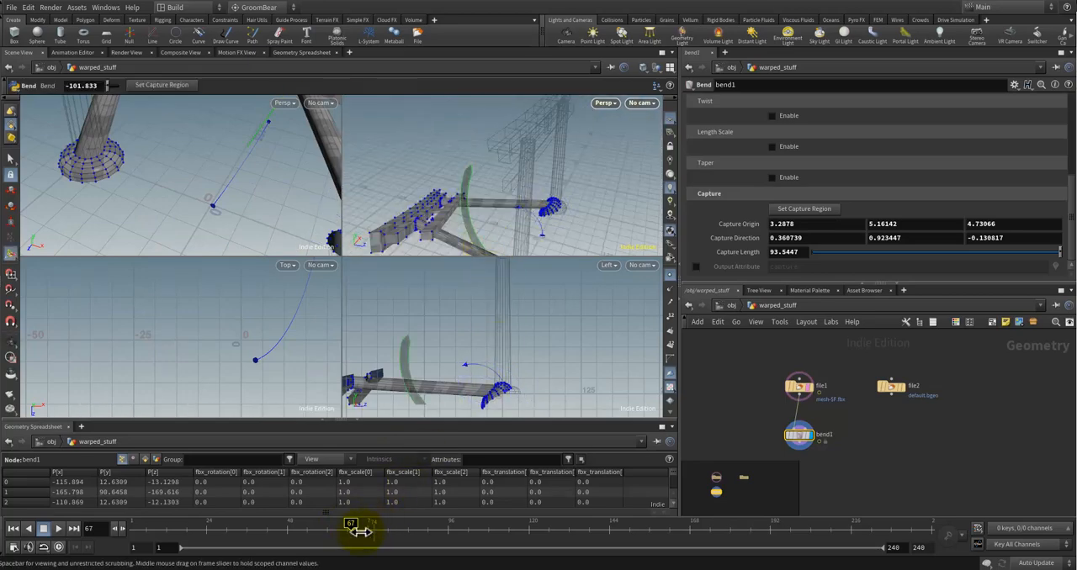
Step: Scrub out to frame 80, select file1, and go back to frame 73 to inspect the bent wheelchair up close
left_click_drag(360, 523, 381, 526)
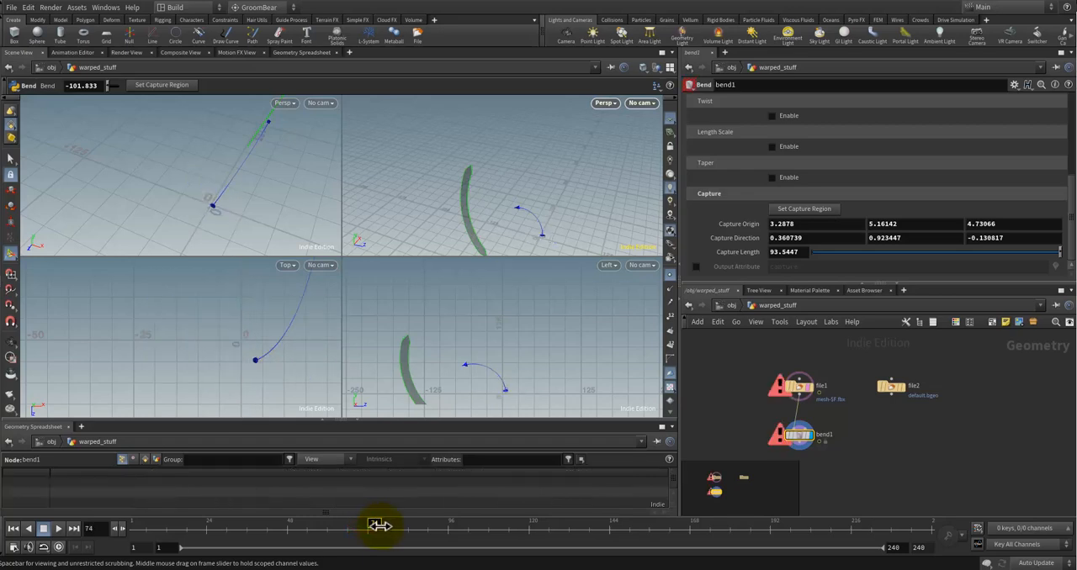
left_click(798, 387)
left_click_drag(396, 524, 371, 527)
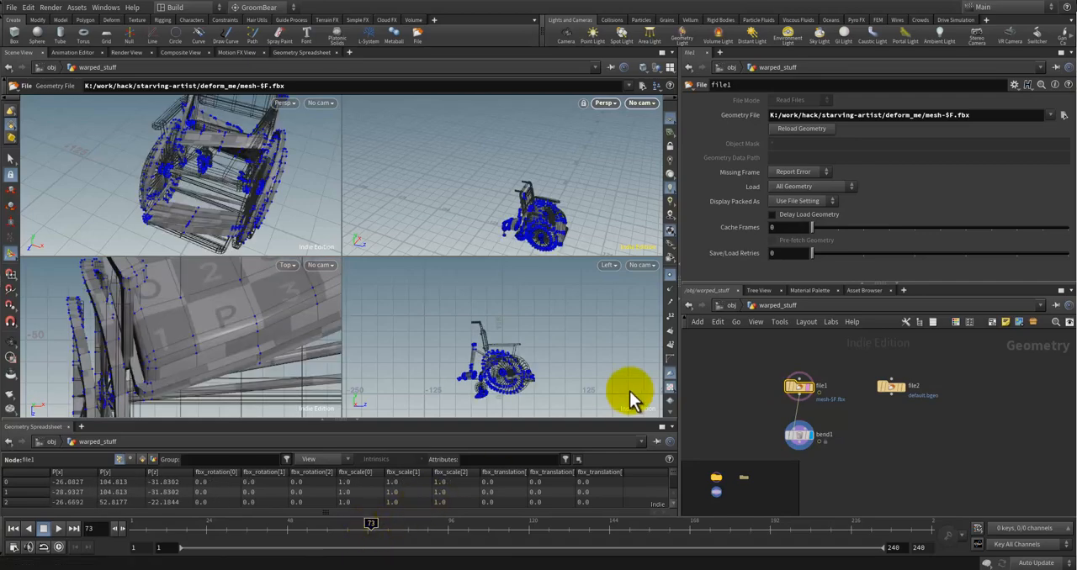
left_click_drag(538, 232, 619, 234, "alt")
scroll(547, 236, "up", 8)
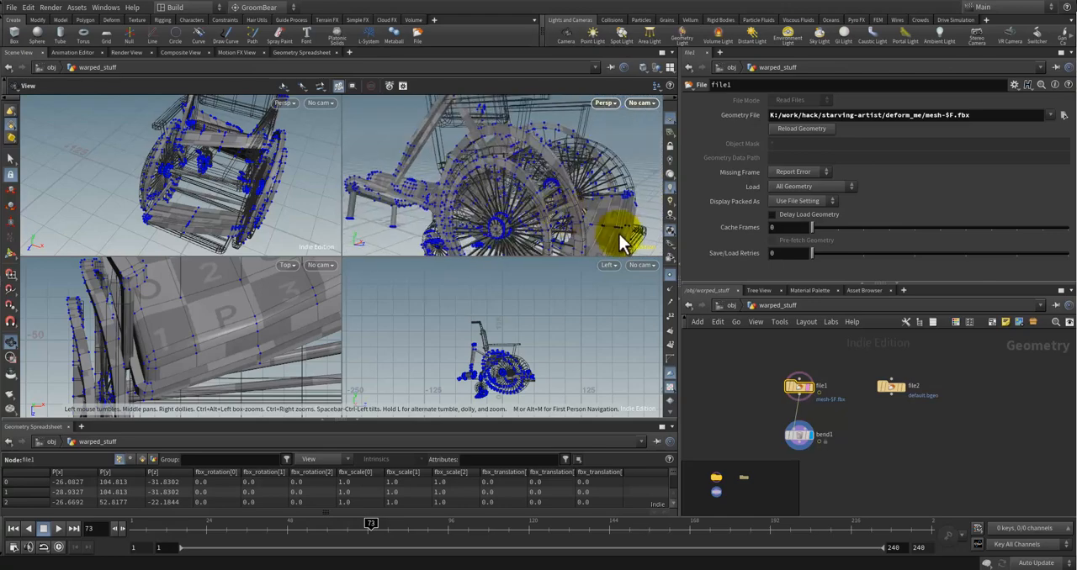
scroll(833, 429, "up", 2)
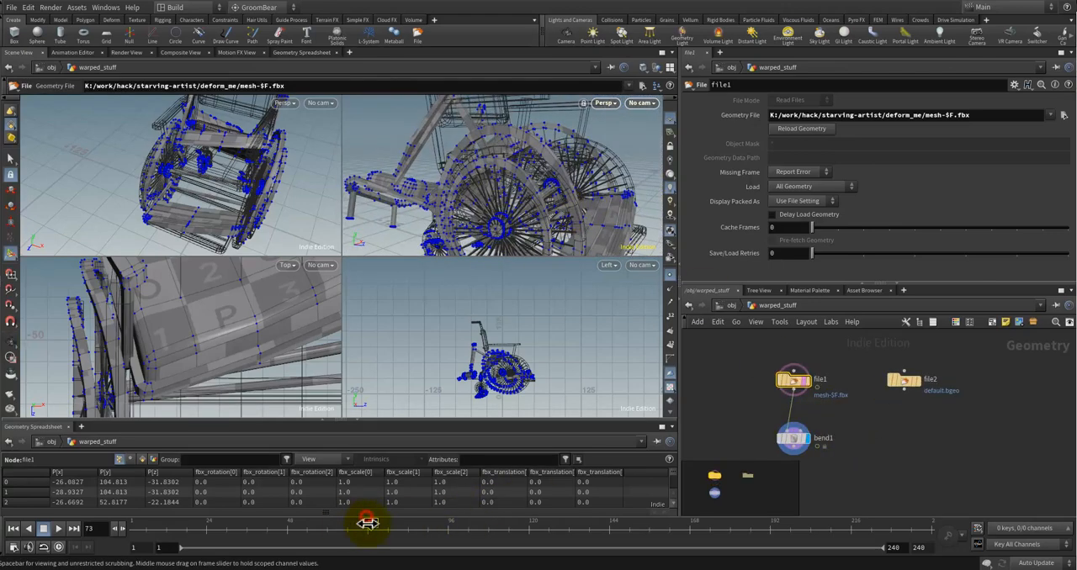
Step: Return the timeline to frame 1 and select bend1 to show its capture settings on the guitar
left_click_drag(366, 522, 126, 523)
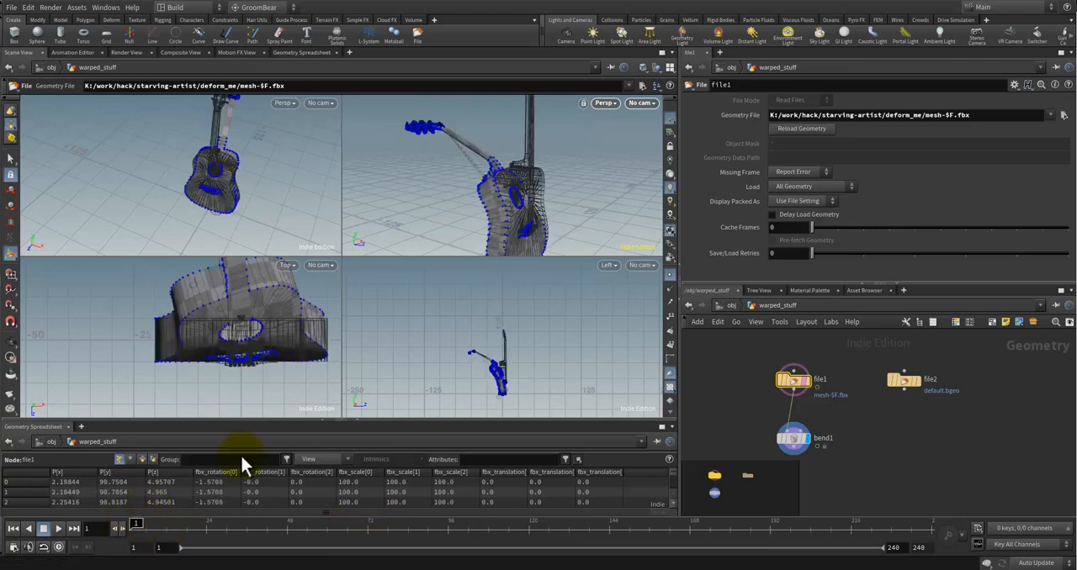
left_click(805, 446)
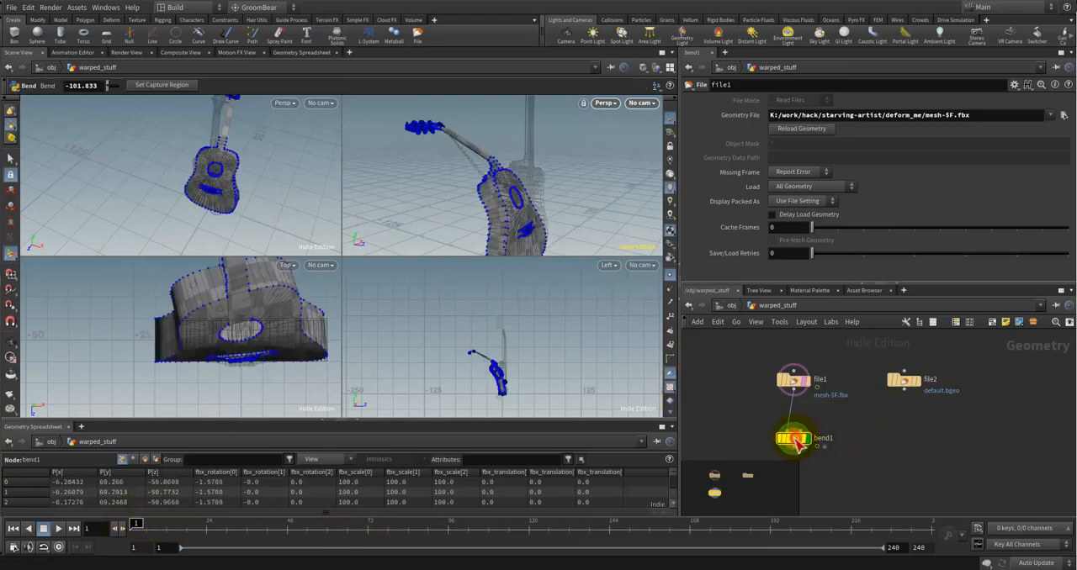
left_click(783, 211)
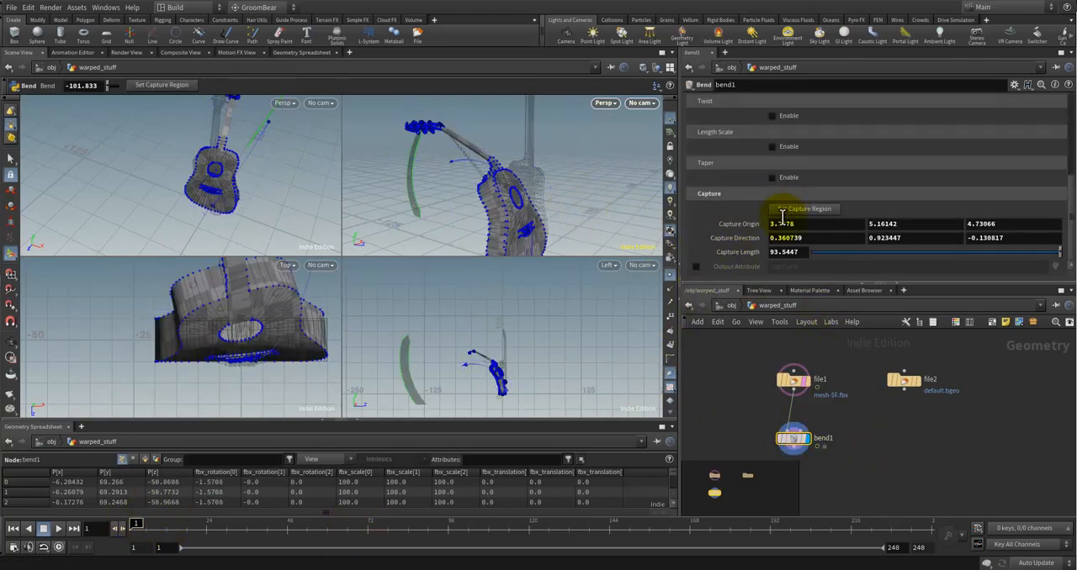
Step: Leave warped_stuff for the object level, switch to the tasks network and open its topnet1 node
left_click(728, 307)
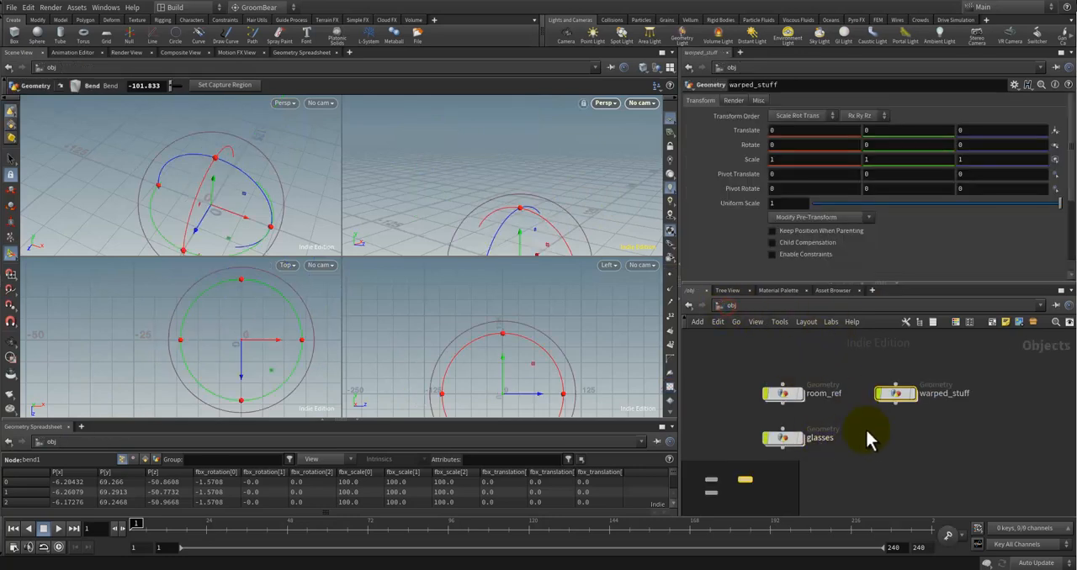
right_click(728, 396)
left_click(712, 407)
left_click(732, 410)
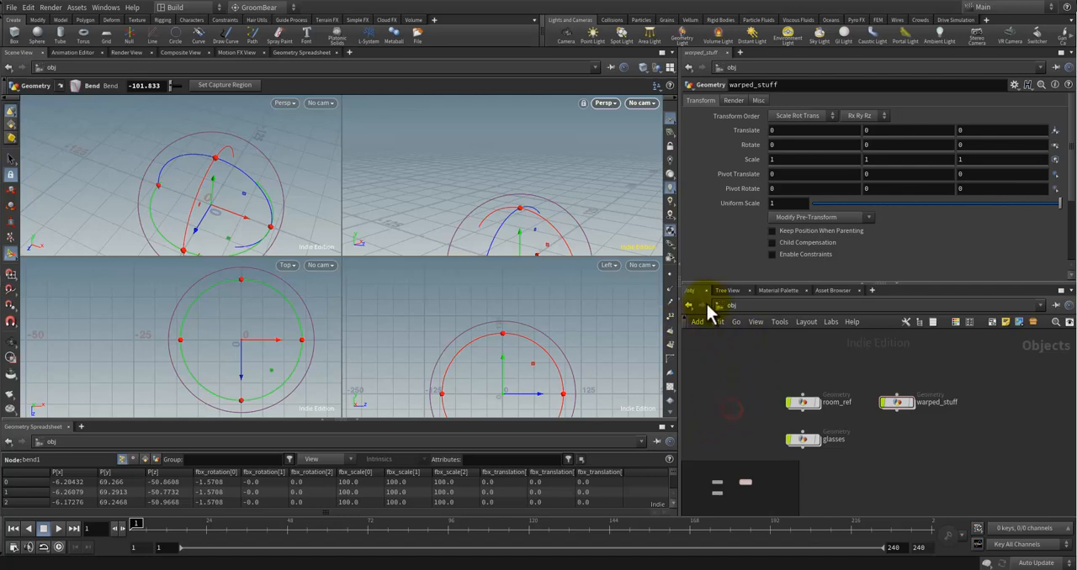
left_click(708, 305)
left_click(748, 402)
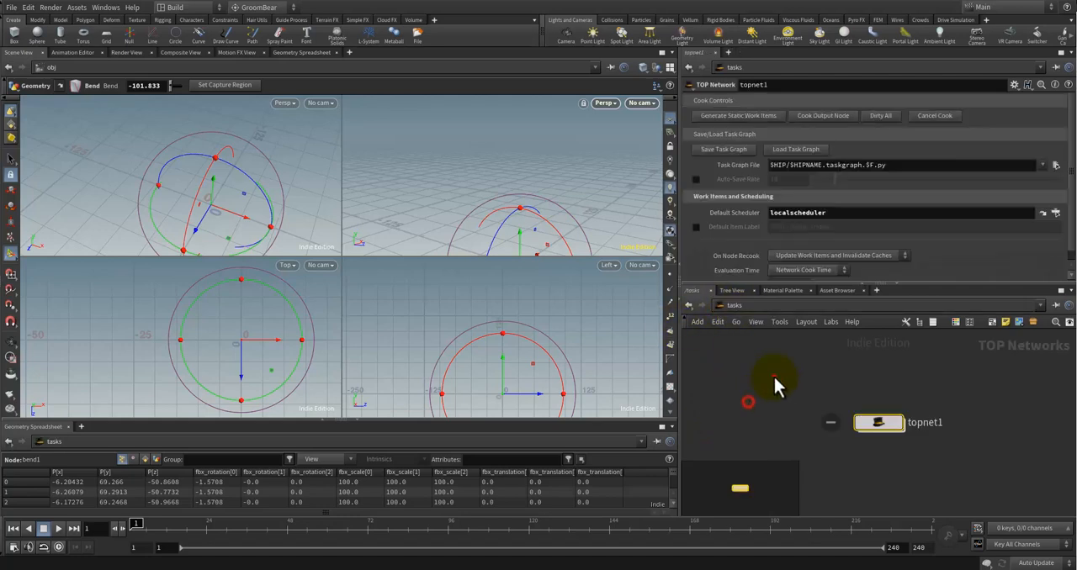
double_click(860, 423)
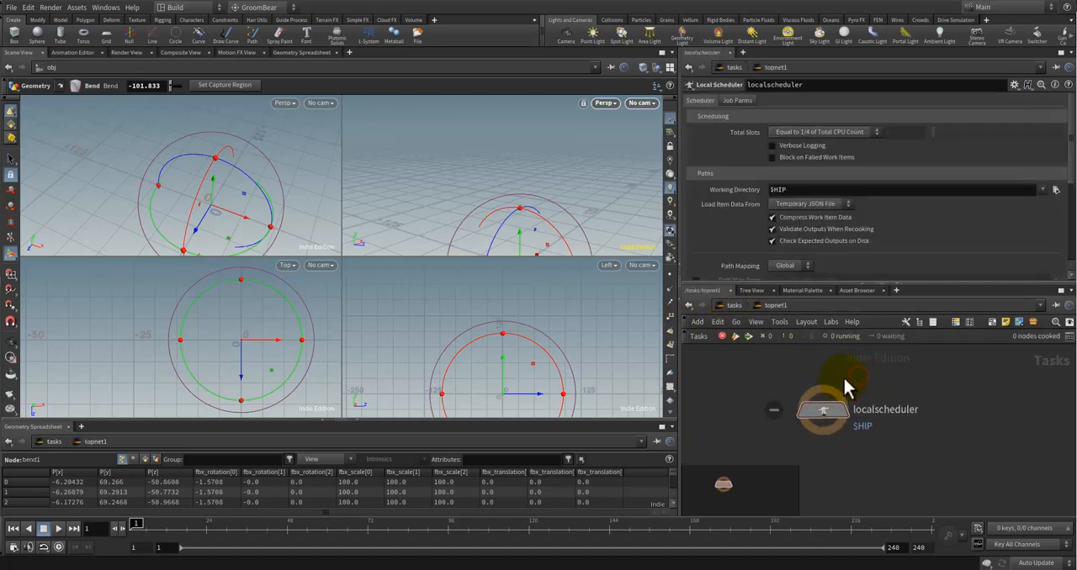
right_click(825, 436)
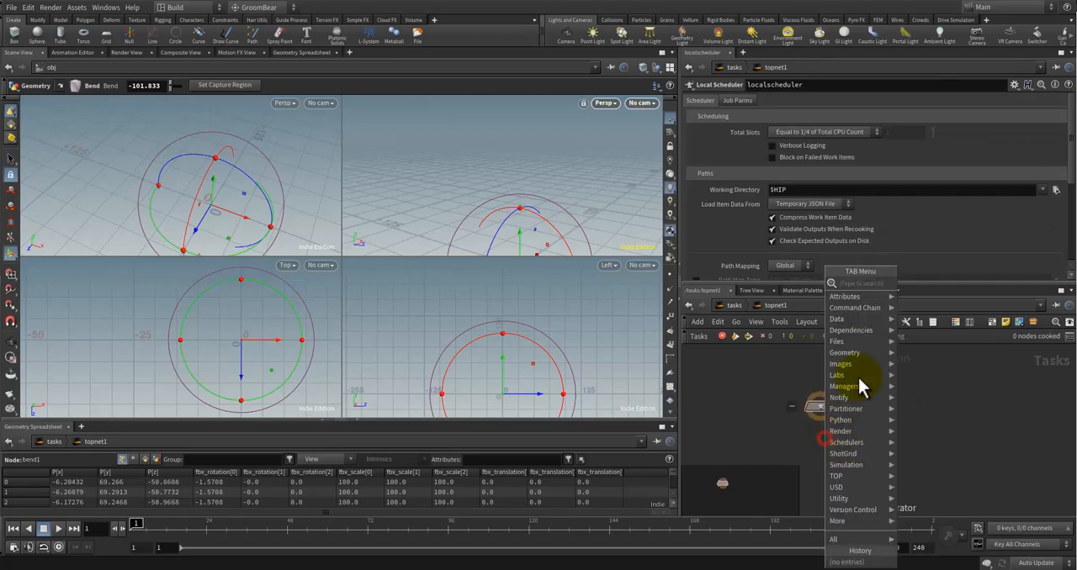
left_click(781, 451)
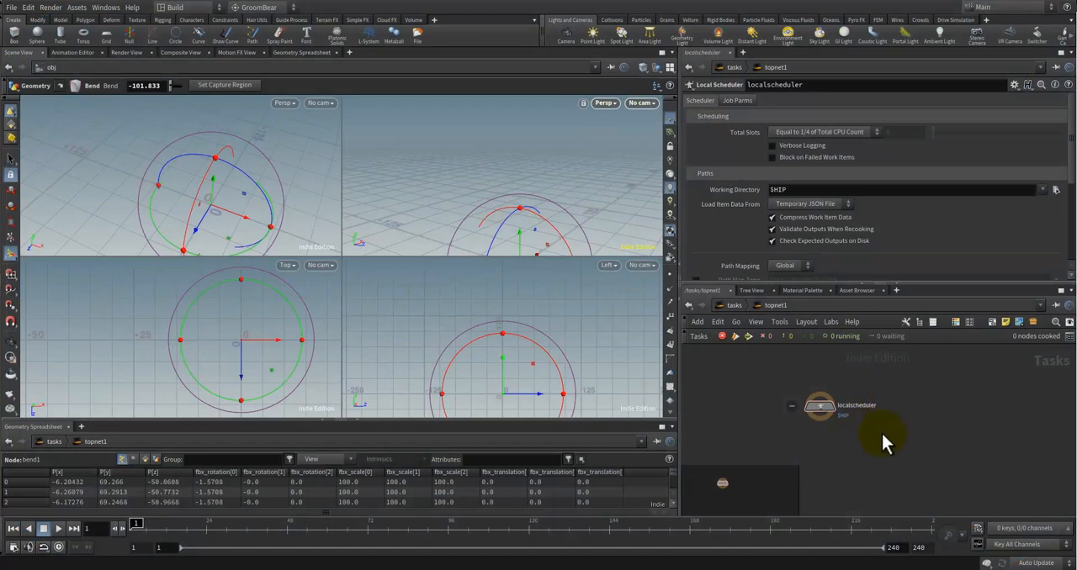
left_click(914, 426)
key("Tab")
left_click(752, 416)
left_click(823, 411)
Step: Go back up to the tasks network and delete its topnet1 node
left_click(729, 305)
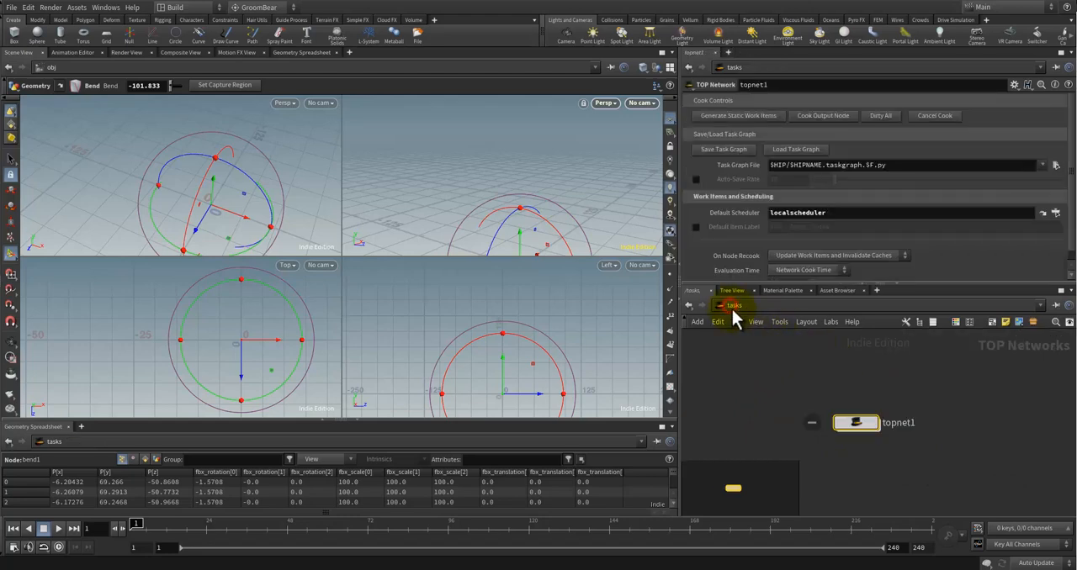
left_click(731, 307)
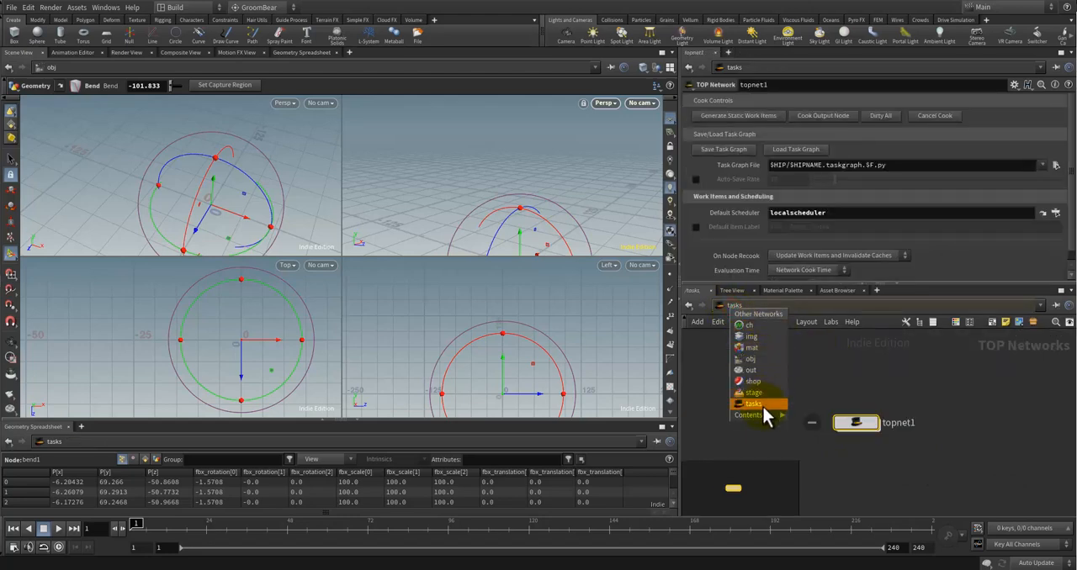
left_click(894, 408)
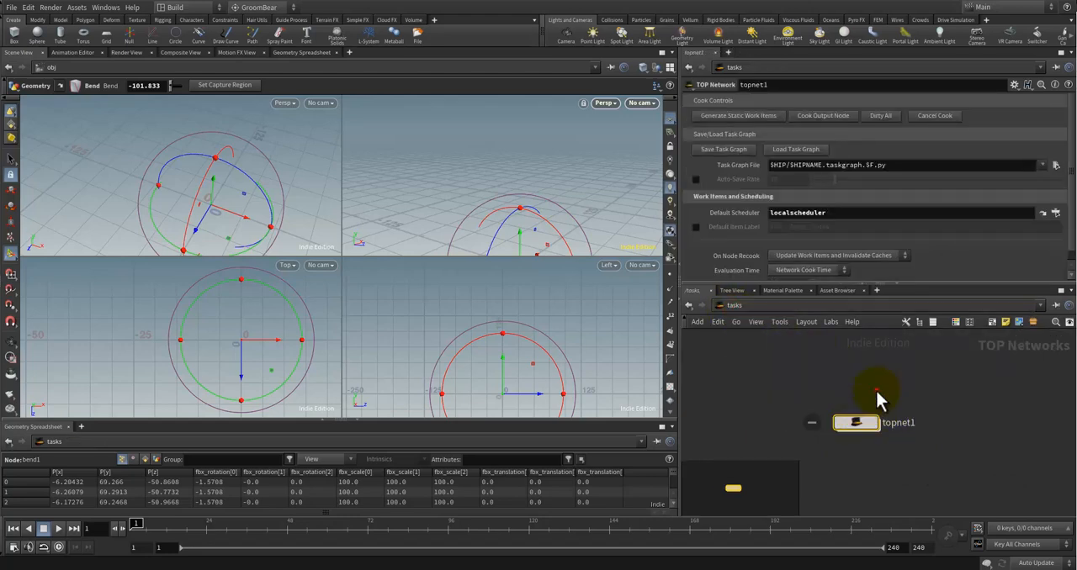
left_click(881, 424)
key("Delete")
Step: Switch to the obj network, add a TOP Network node and place it above warped_stuff
left_click(730, 308)
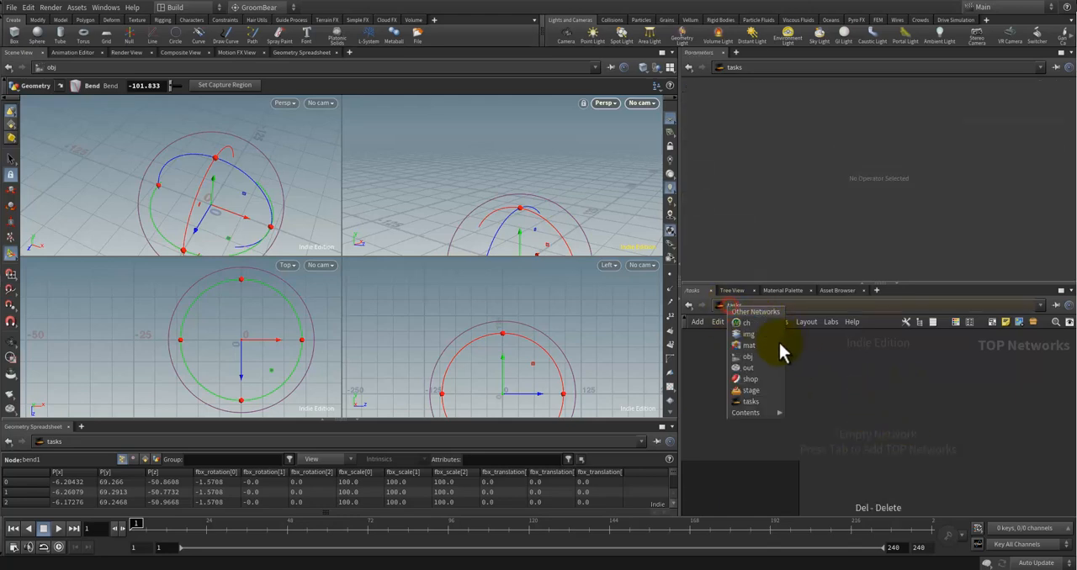
left_click(756, 357)
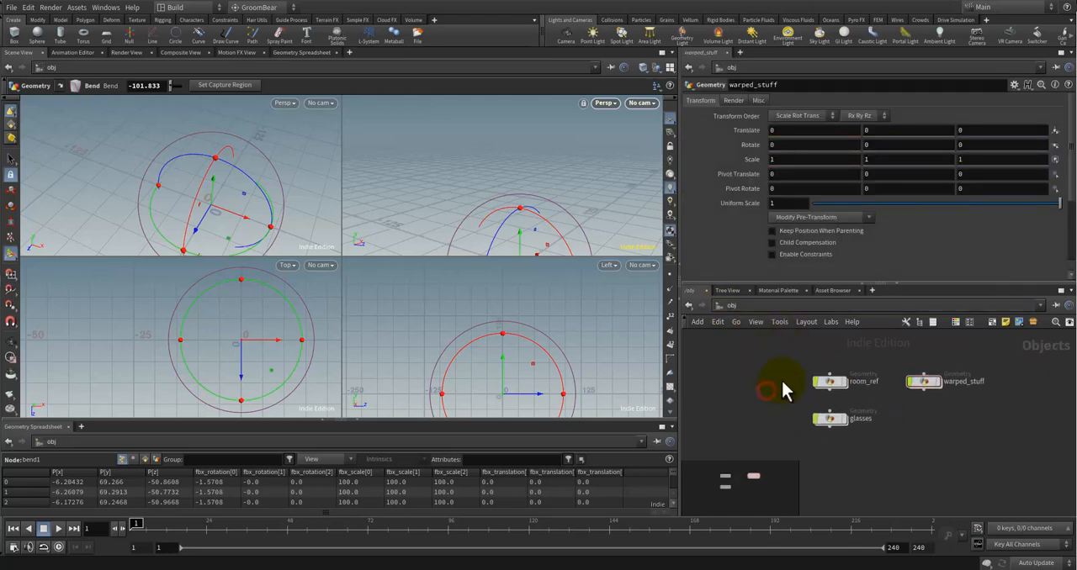
key("Tab")
type("top")
key("Return")
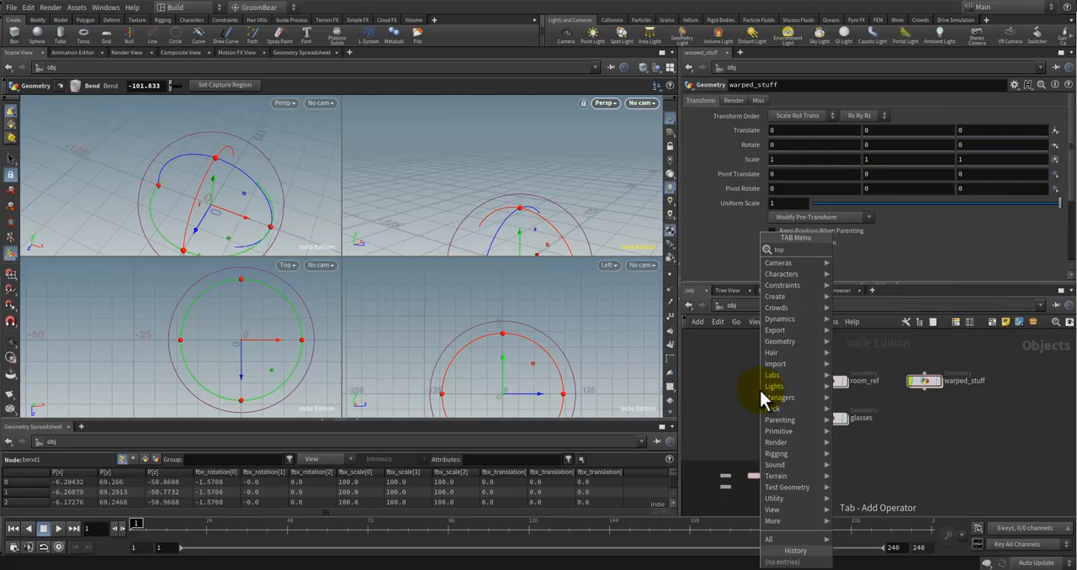
left_click(759, 390)
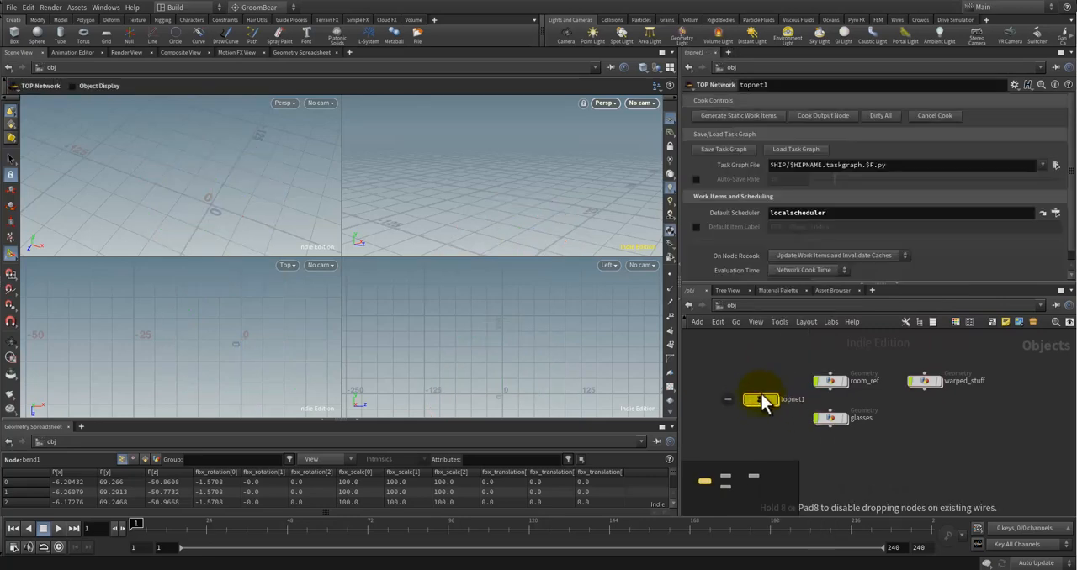
key("l")
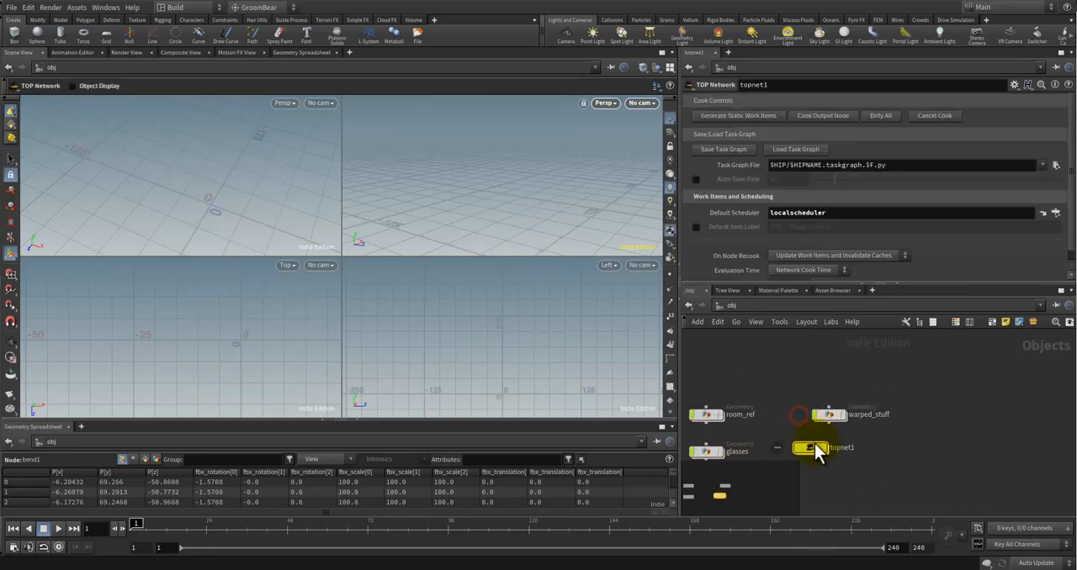
left_click_drag(810, 448, 831, 390)
Step: Open the new TOP network and add a Wedge node beside the local scheduler
double_click(831, 385)
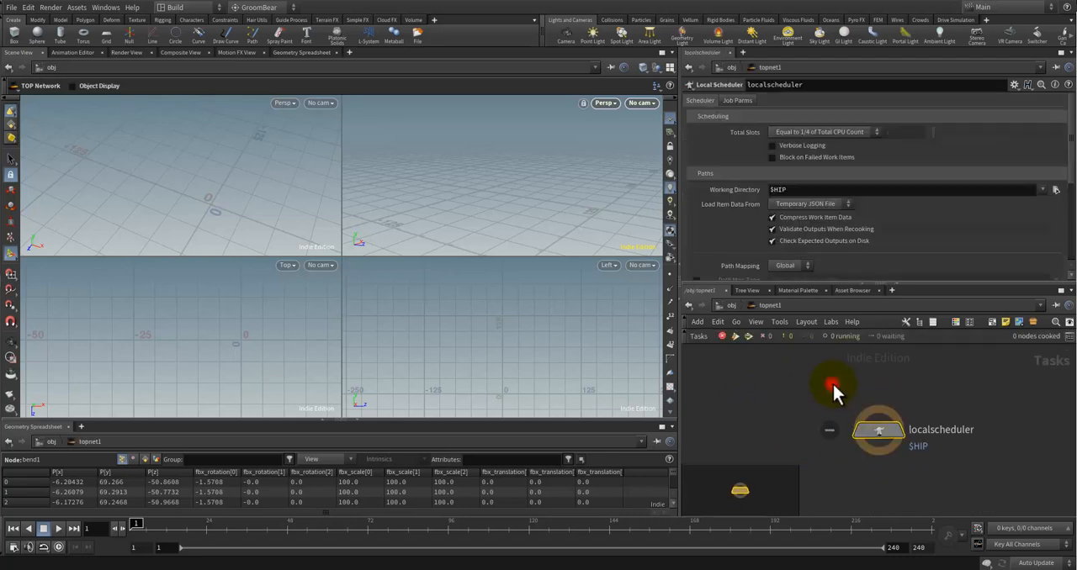
key("Tab")
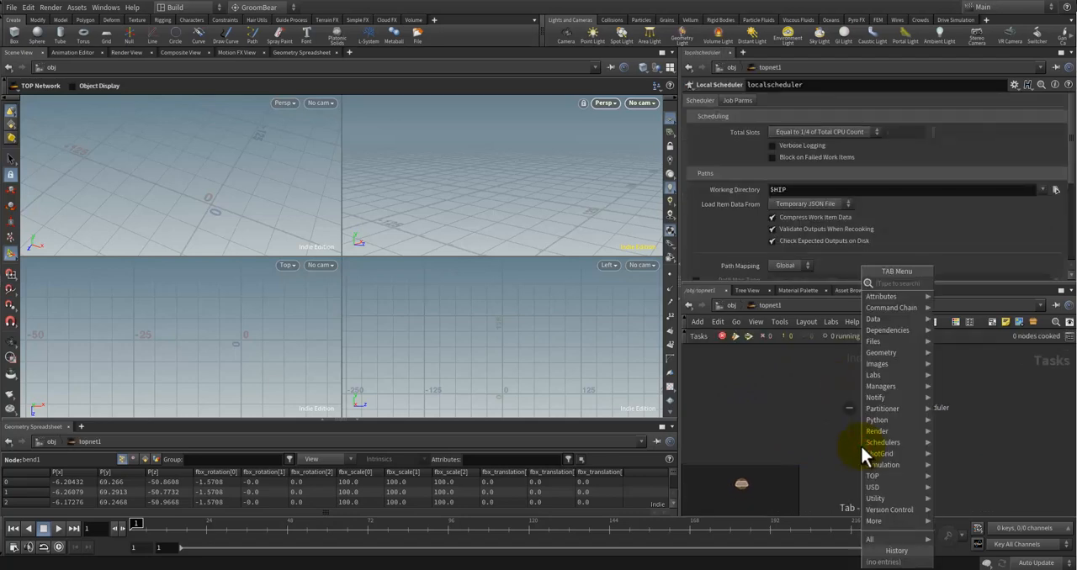
type("wedge")
key("Return")
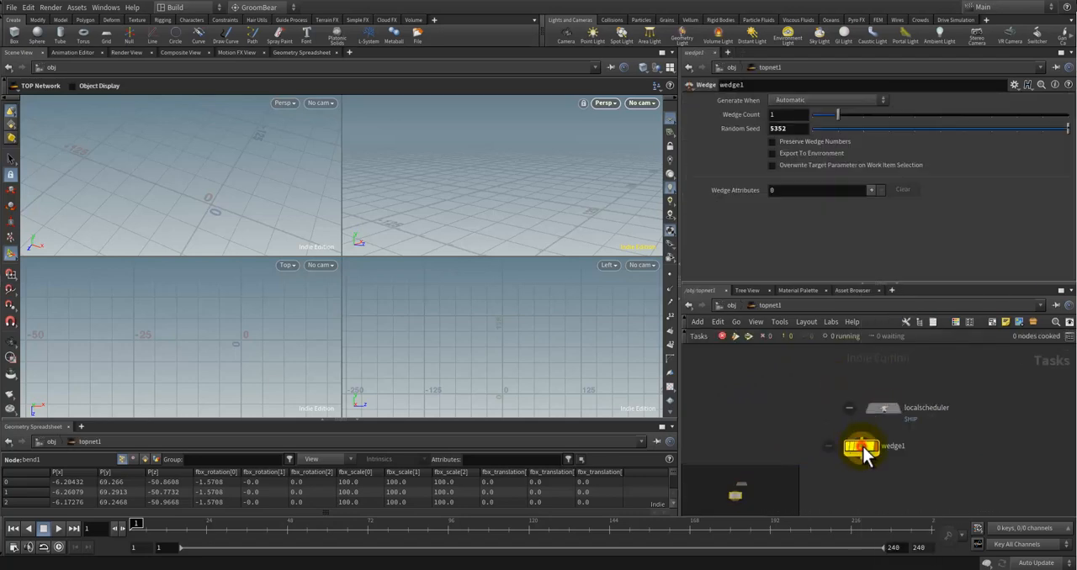
left_click(803, 410)
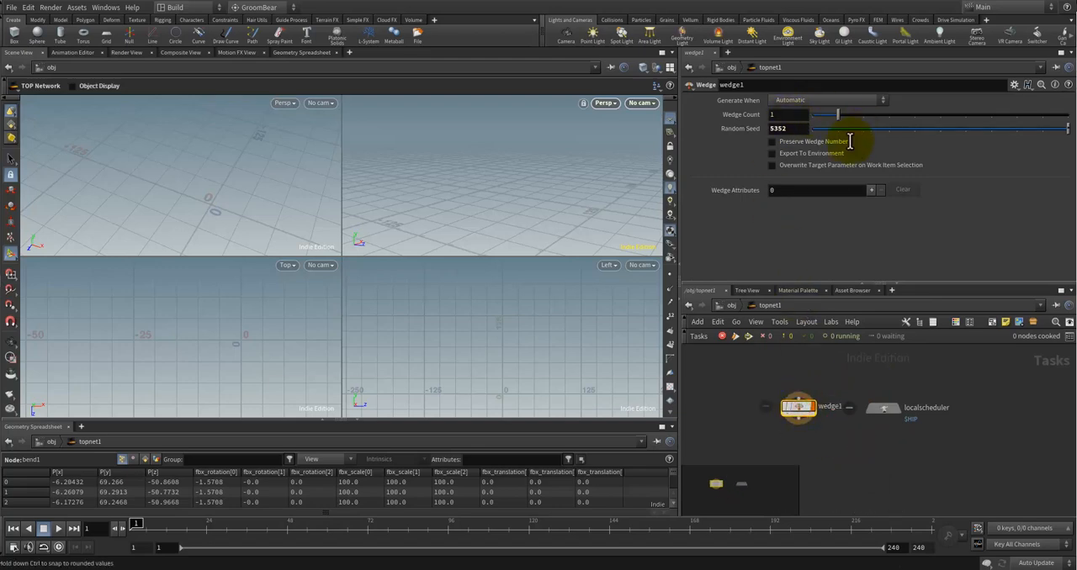
Step: Add one wedge attribute entry to the Wedge node
left_click(870, 190)
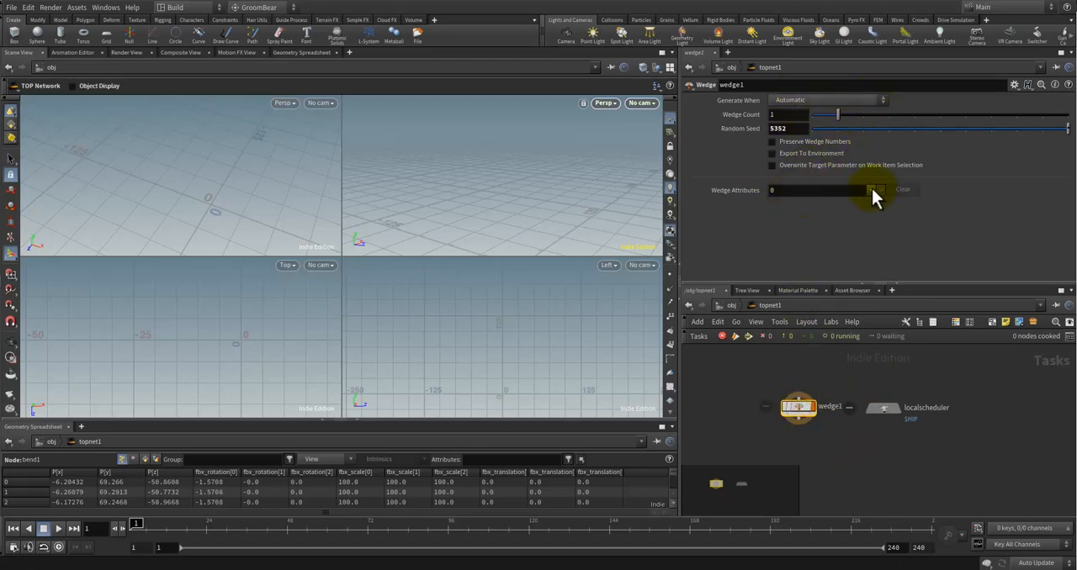
left_click(834, 221)
left_click(734, 388)
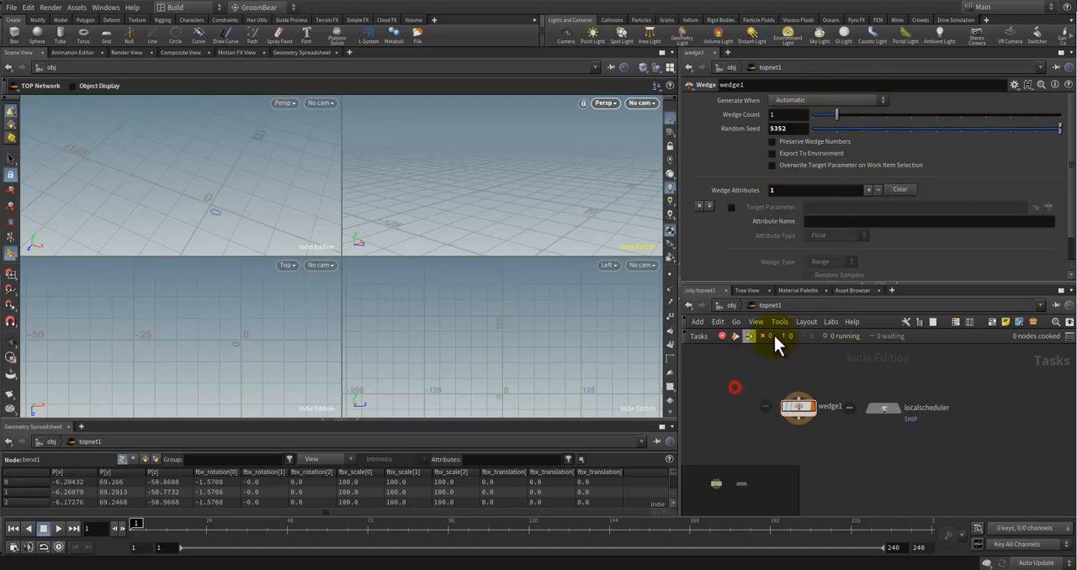
key("u")
left_click(844, 412)
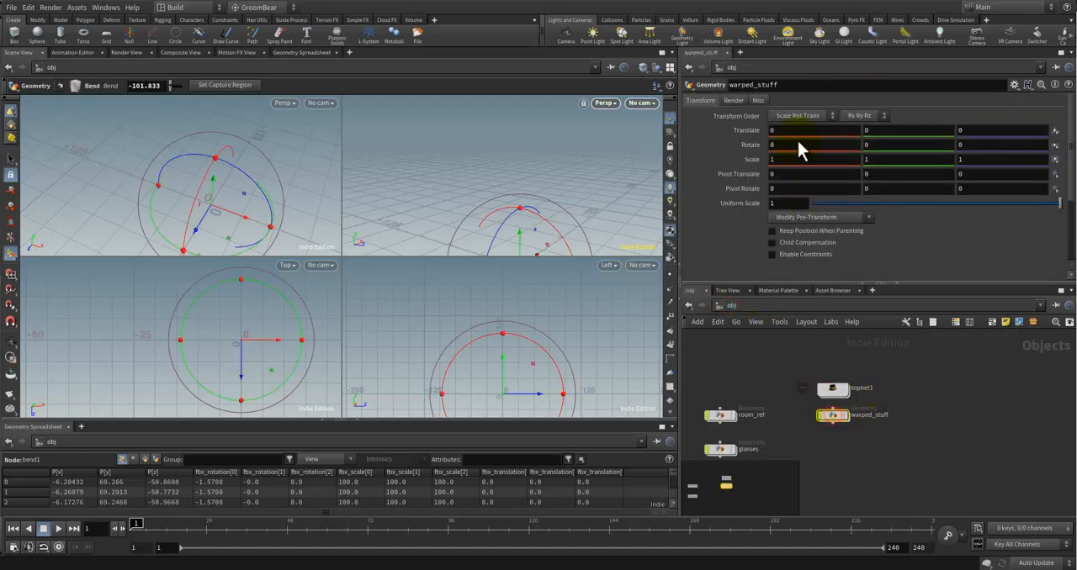
right_click(831, 414)
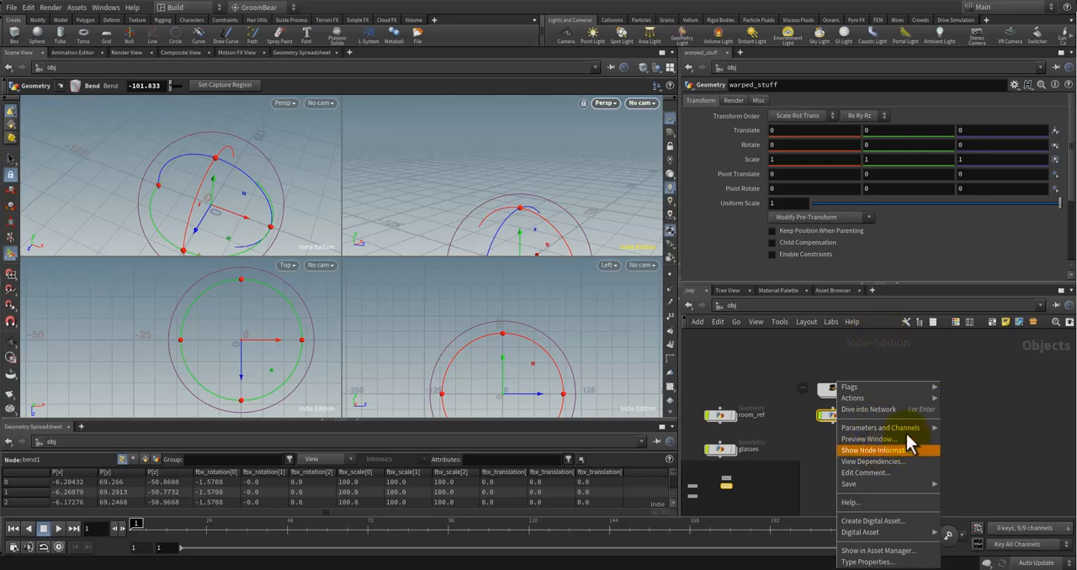
left_click(968, 408)
double_click(830, 389)
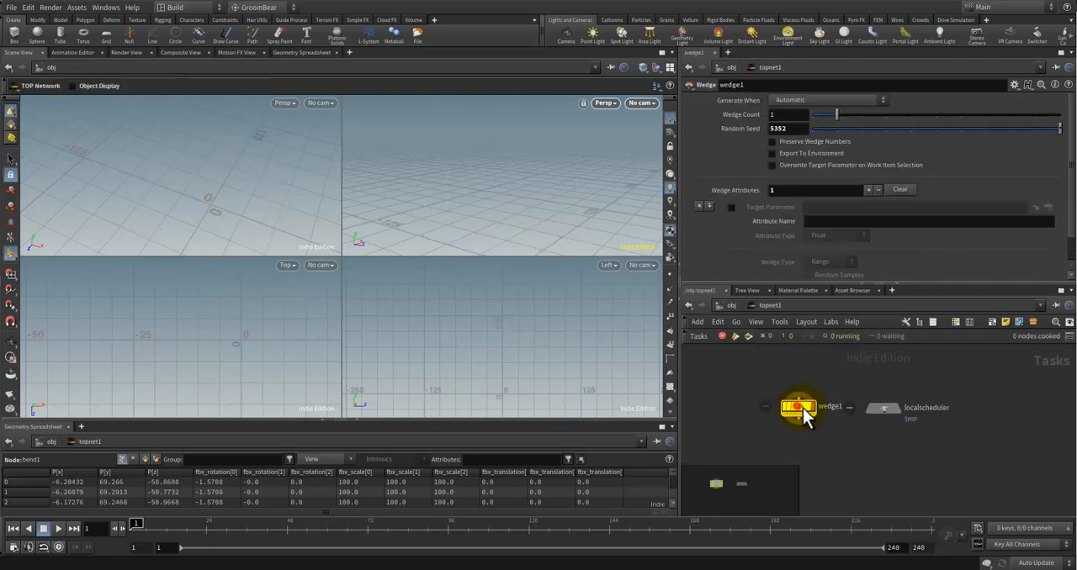
Step: Move the Wedge node farther away from the local scheduler and rename it Frame
left_click_drag(799, 414, 767, 412)
left_click(794, 408)
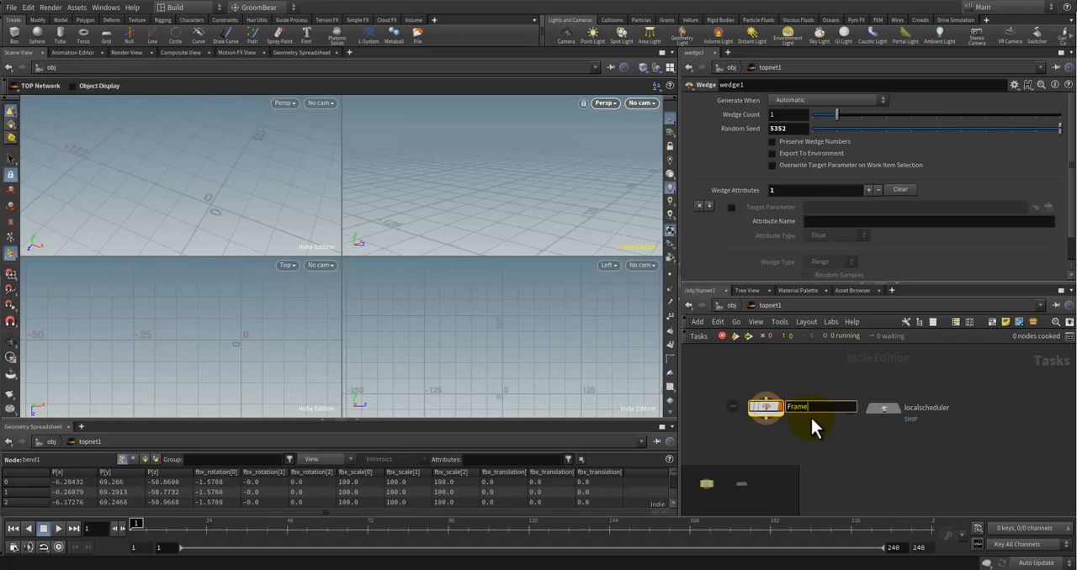
key("Return")
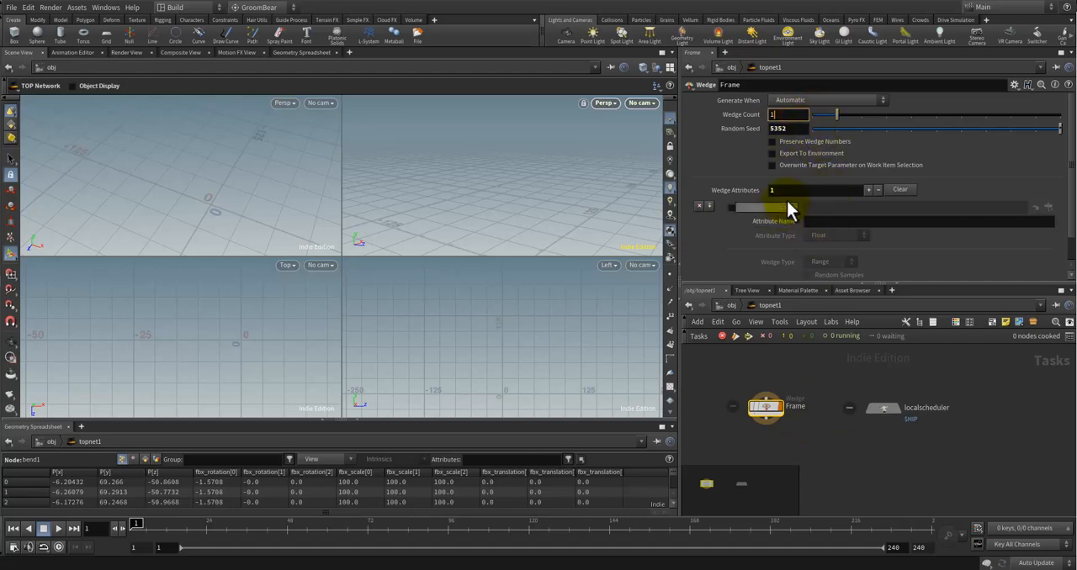
Step: Enter 0 as the wedge attribute's name and set the end of its range to 73
scroll(831, 212, "down", 1)
left_click(817, 207)
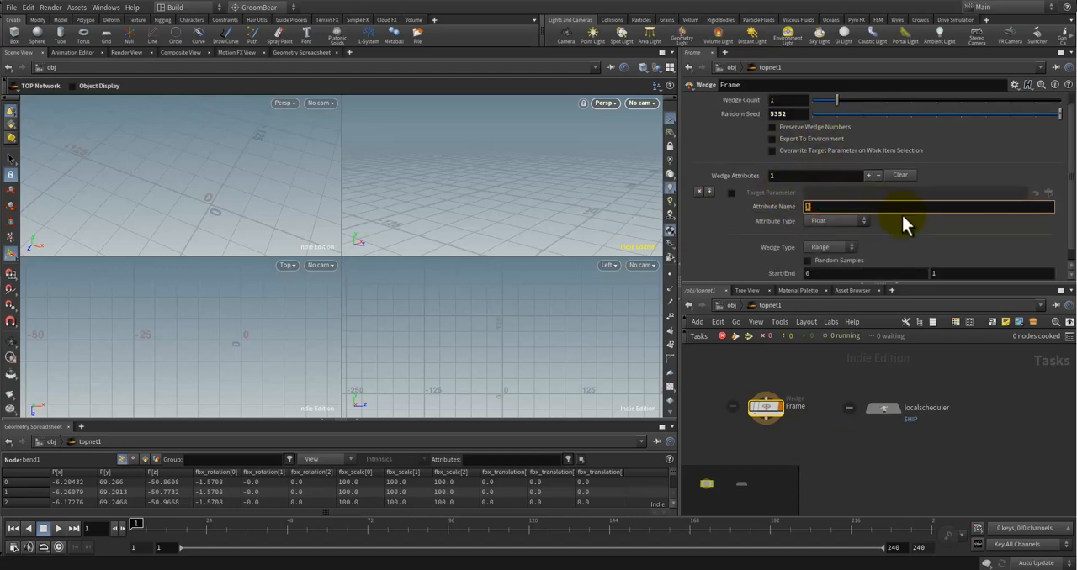
left_click(1029, 404)
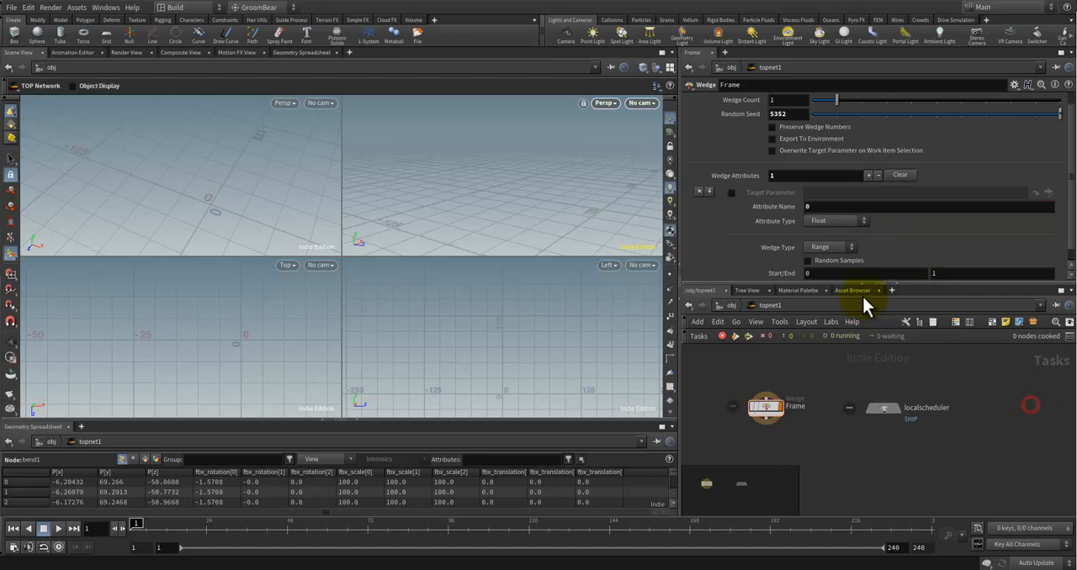
left_click(976, 274)
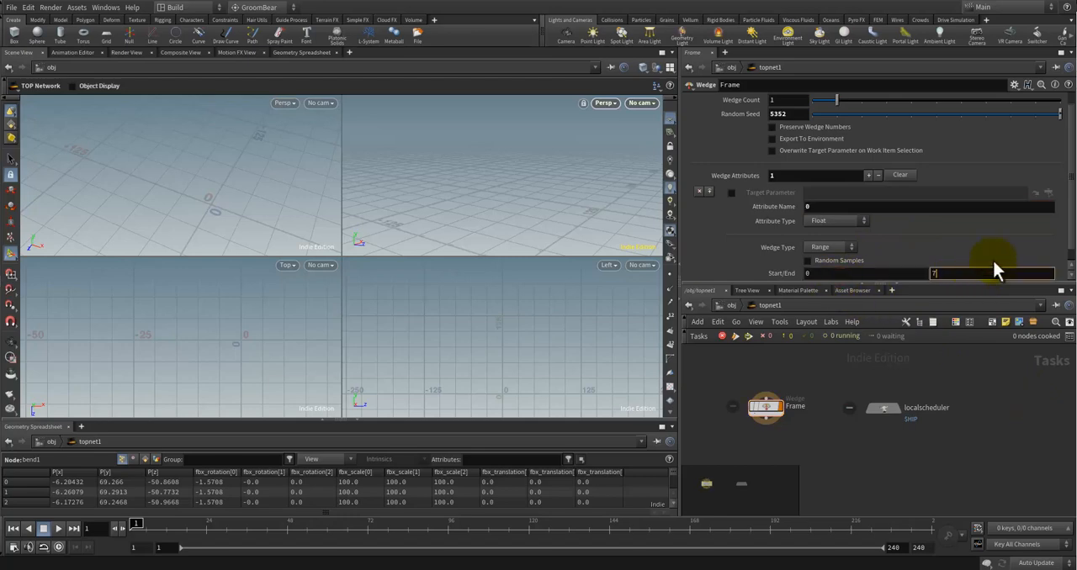
left_click(1003, 413)
Step: Try a start value of 1 for the wedge range, and put it back to 0
scroll(1070, 259, "down", 1)
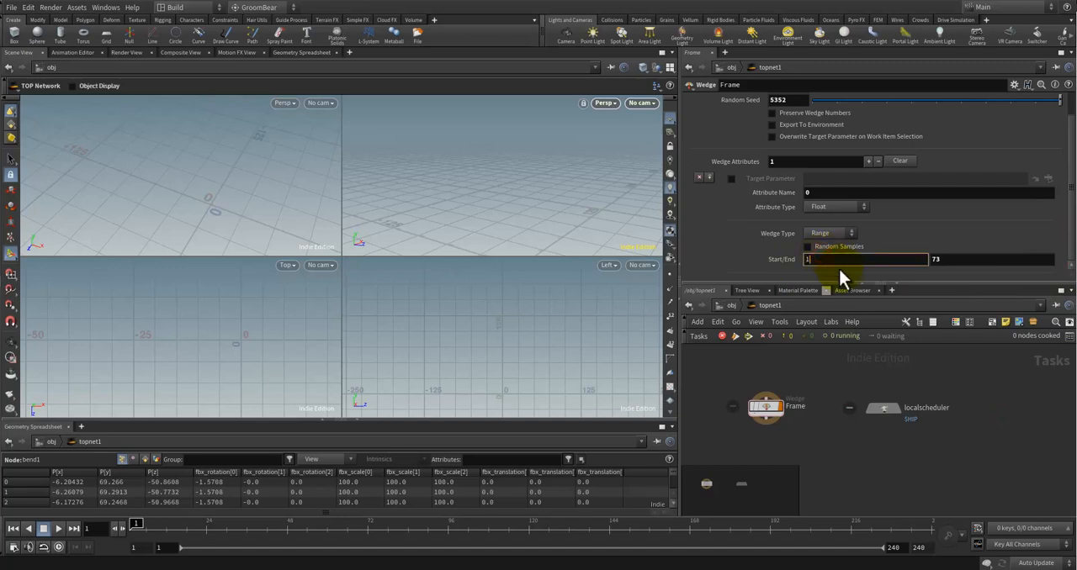
type("1")
left_click(949, 387)
left_click_drag(834, 266, 777, 257)
type("0")
left_click(995, 456)
scroll(922, 227, "up", 1)
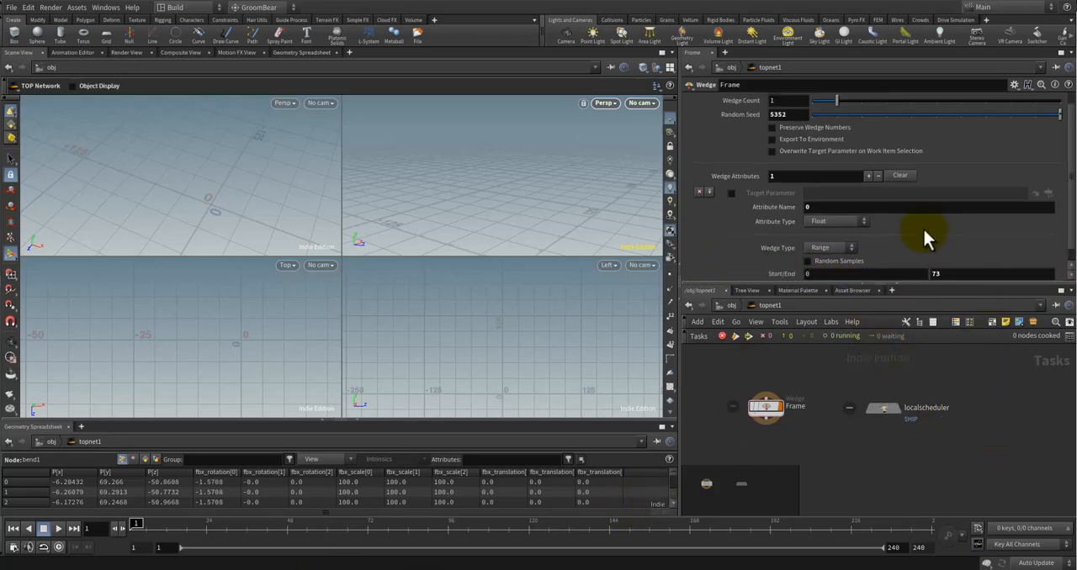
left_click(851, 249)
left_click(932, 354)
scroll(976, 247, "down", 1)
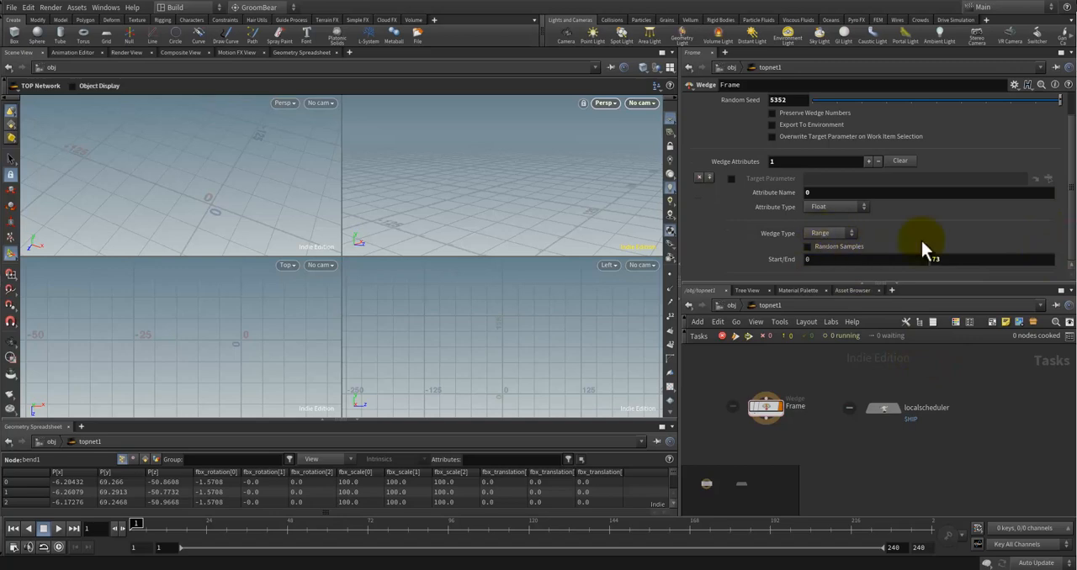
scroll(916, 236, "up", 2)
scroll(948, 205, "down", 1)
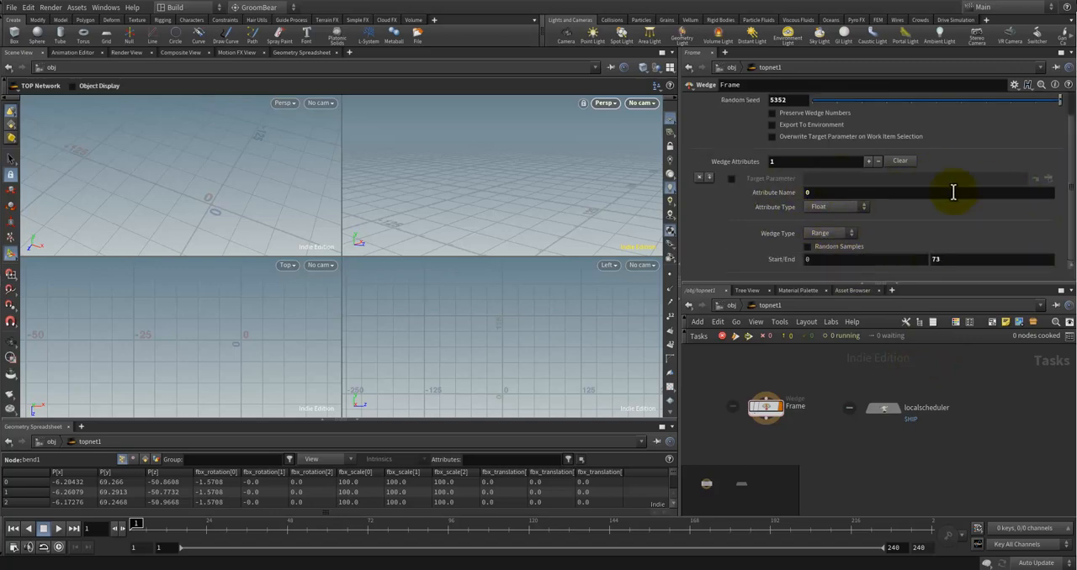
Step: Reset the Frame node's wedge attribute entry and name the attribute F
left_click(699, 177)
left_click(874, 191)
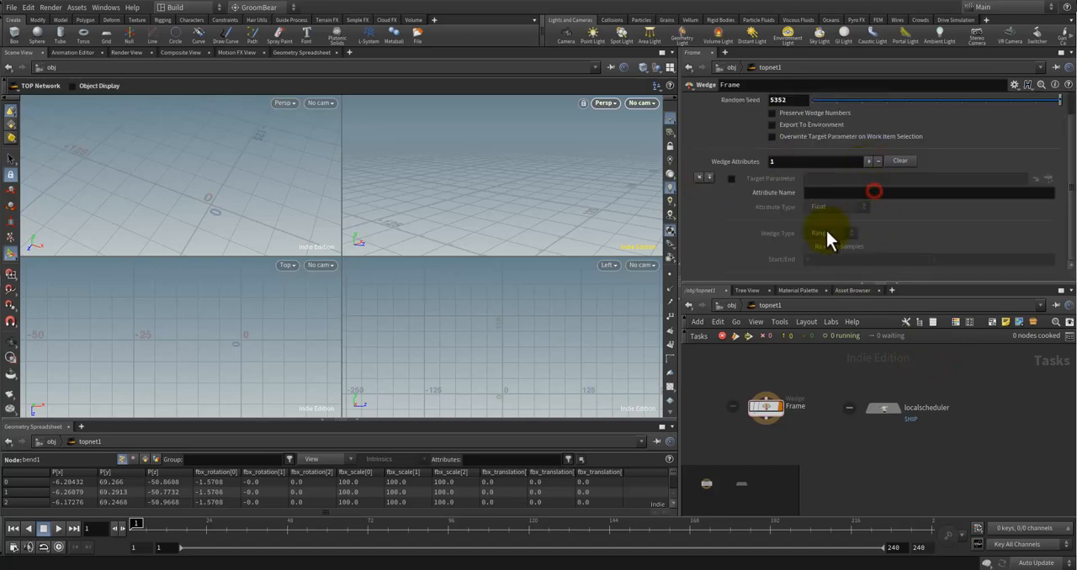
left_click(837, 193)
left_click(848, 193)
type("$F")
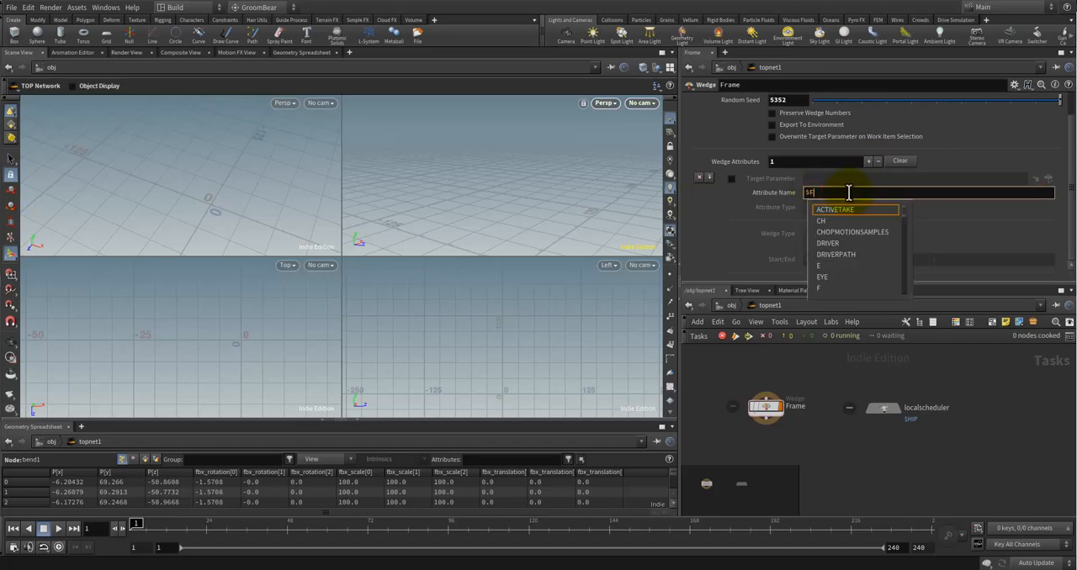
left_click(846, 210)
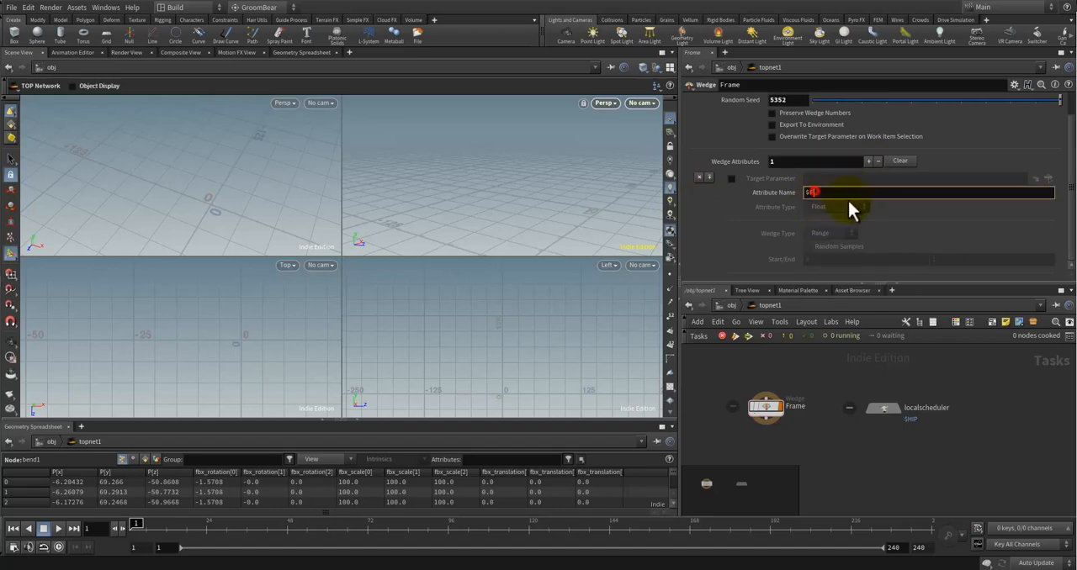
left_click(1004, 389)
Step: Set the F attribute's type to Integer and the end of its wedge range to 73
left_click(861, 209)
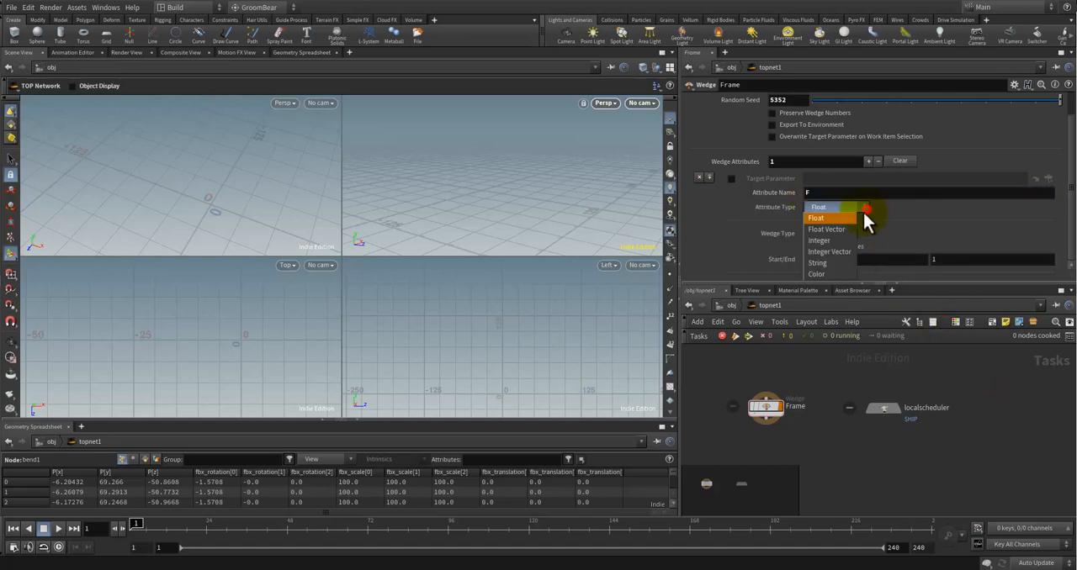
left_click(833, 240)
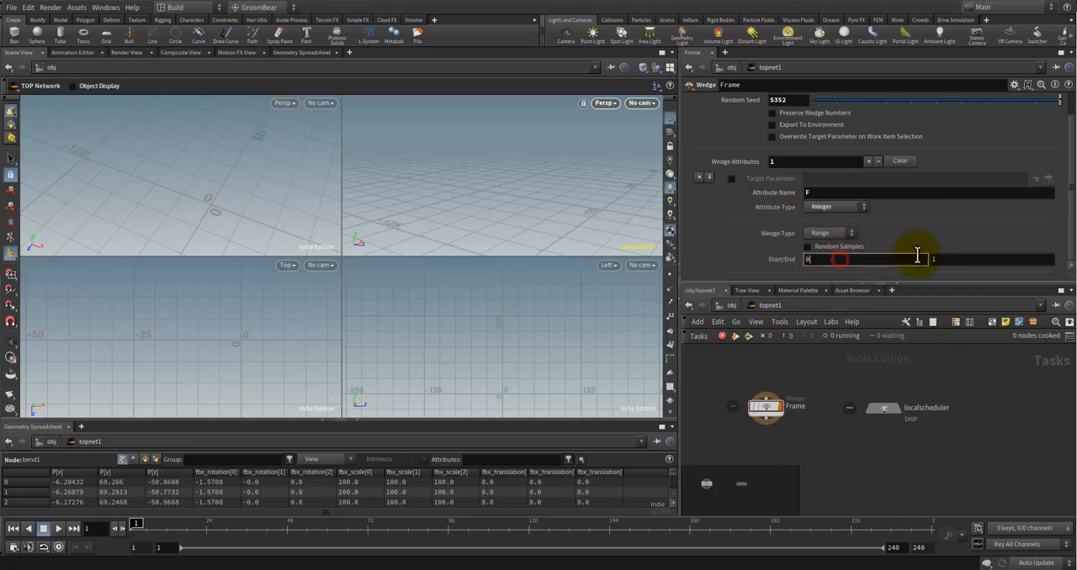
left_click(959, 259)
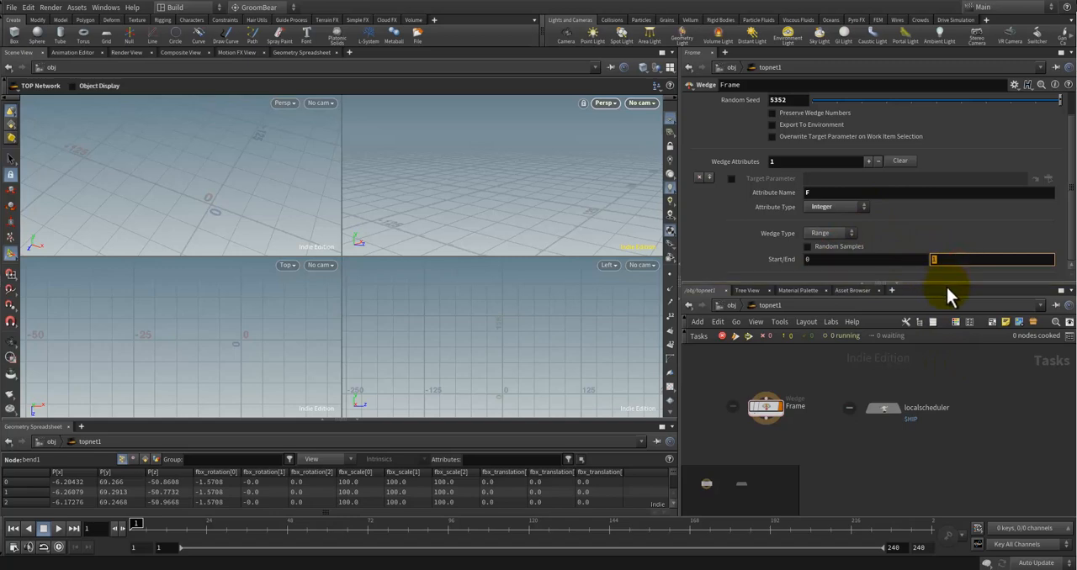
type("73")
left_click(1054, 438)
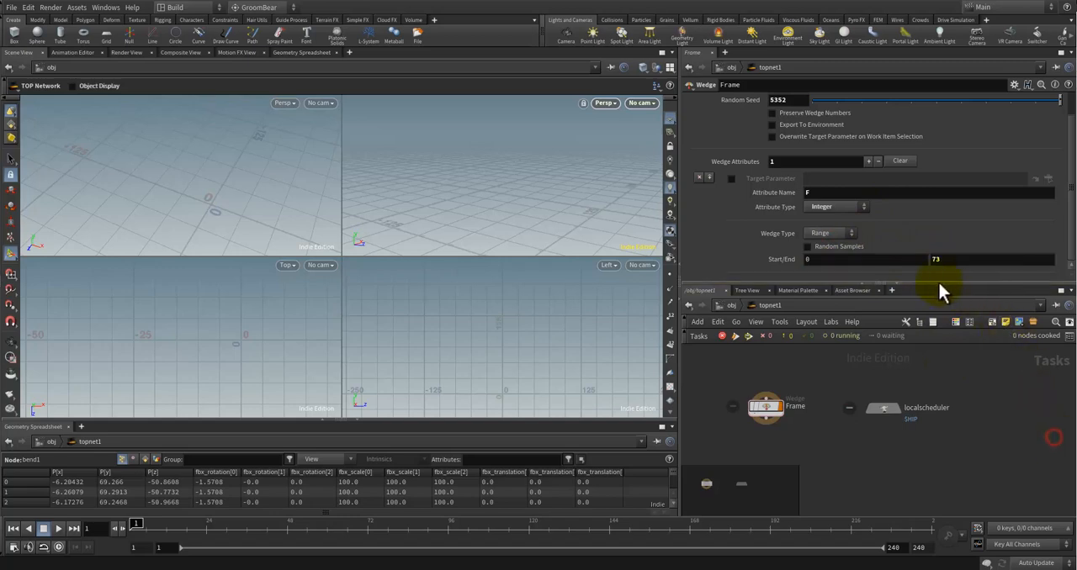
Step: Add a ROP Fetch node to the TOP network directly below the Frame wedge node
right_click(811, 446)
type("rop")
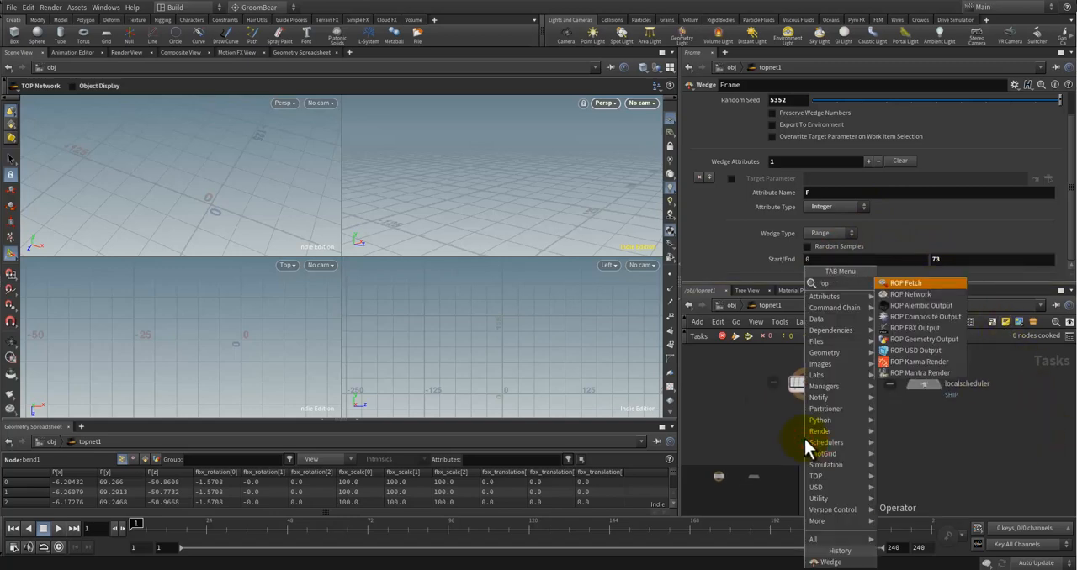
key("Return")
left_click(804, 439)
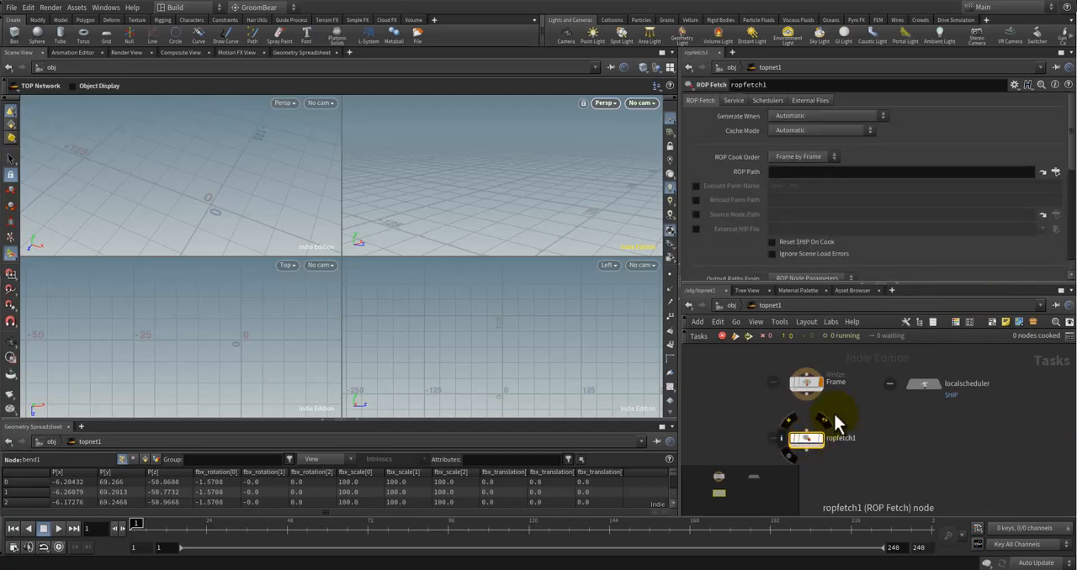
left_click(856, 391)
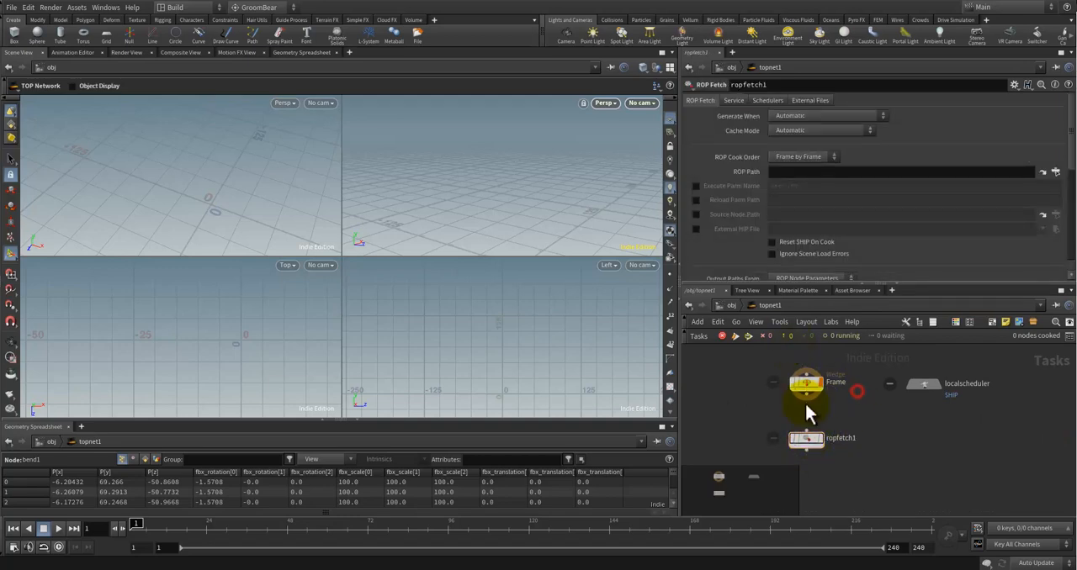
Step: Go into the warped_stuff geometry network and add a ROP FBX Output node below bend1
left_click(728, 306)
double_click(844, 420)
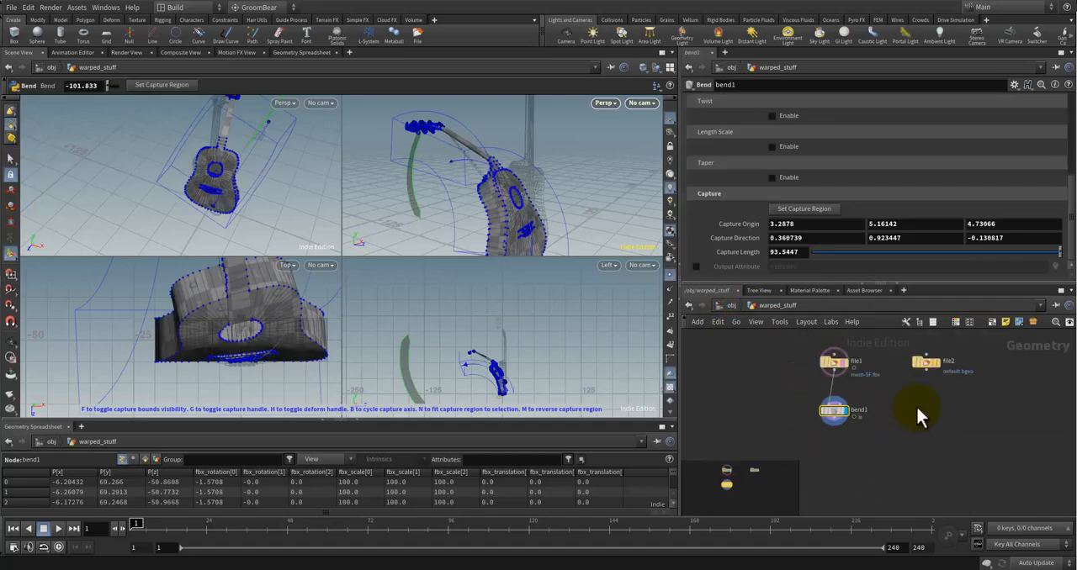
key("Tab")
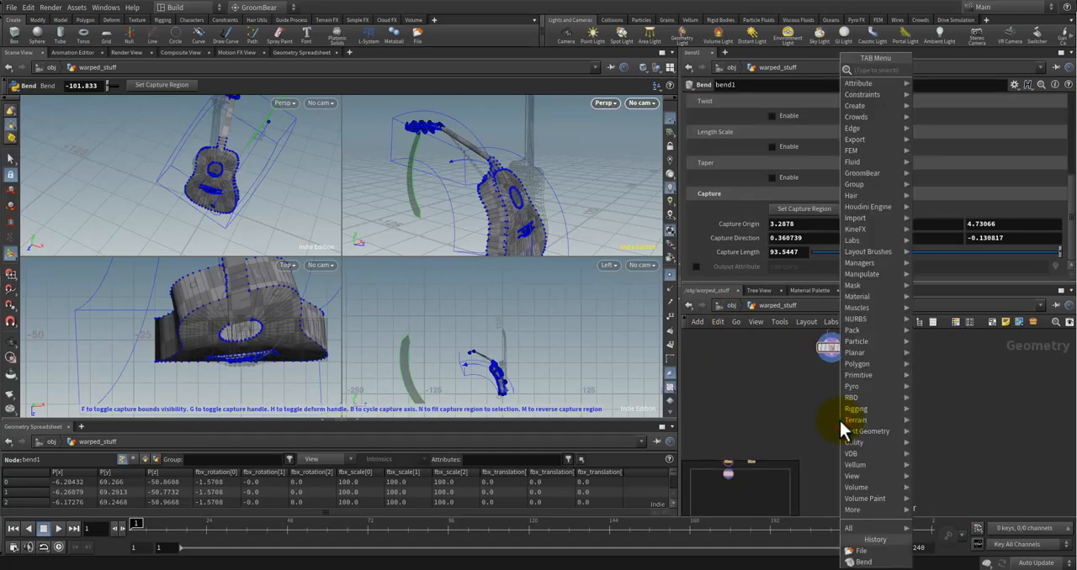
type("rop")
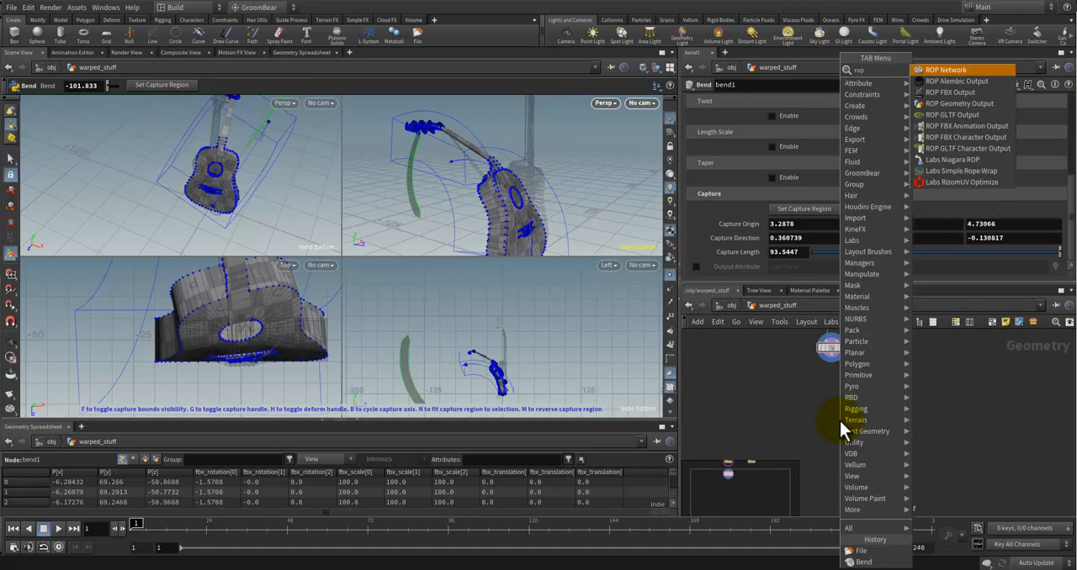
key("Down")
key("Down")
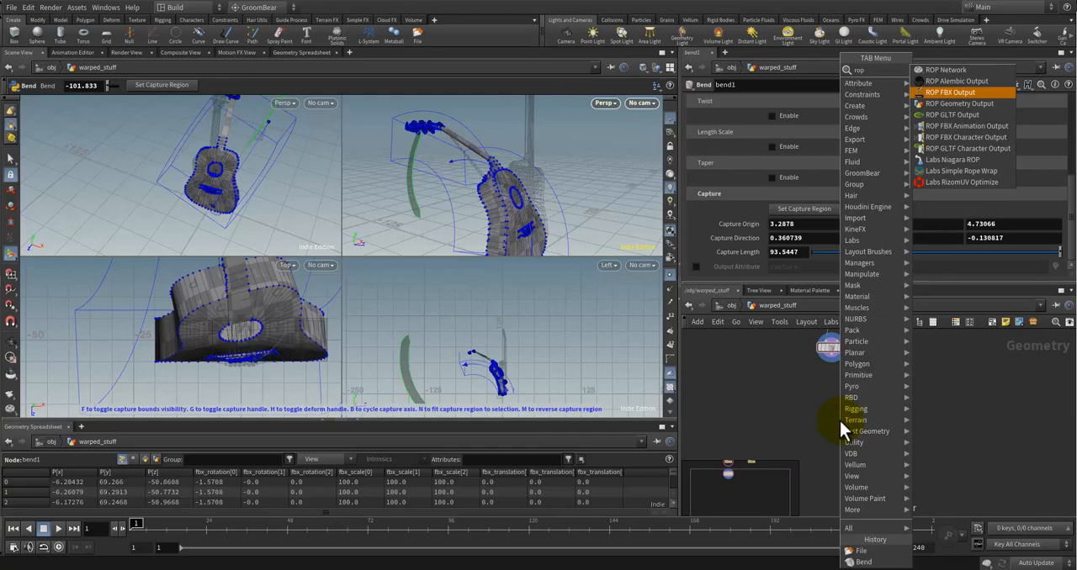
key("Return")
left_click_drag(839, 420, 833, 385)
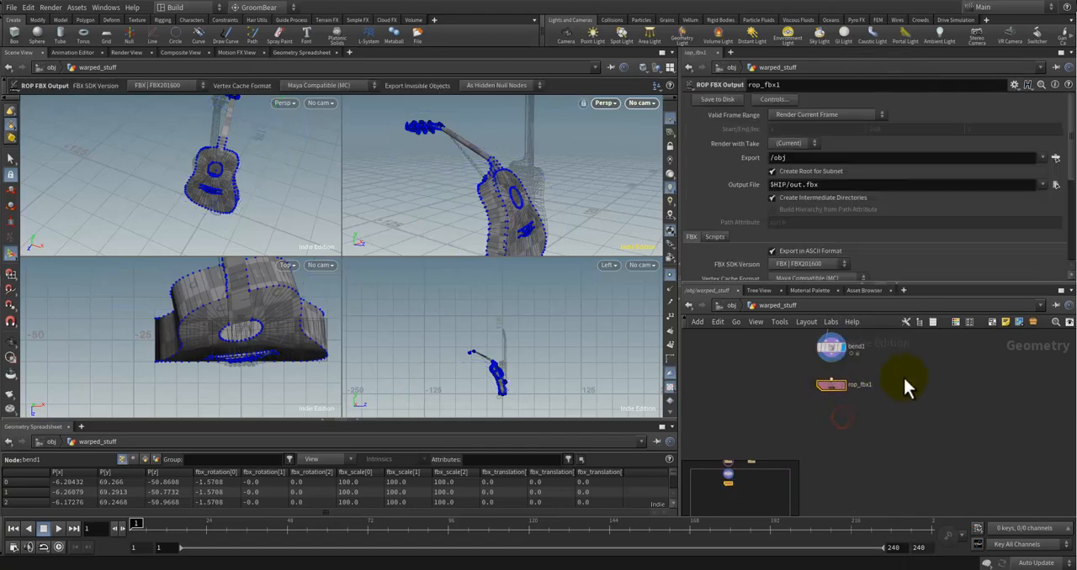
Step: Rename the FBX output node mesh_bent and connect bend1's output to its input
scroll(904, 379, "up", 1)
middle_click_drag(899, 431, 909, 483)
scroll(910, 484, "down", 1)
left_click(872, 445)
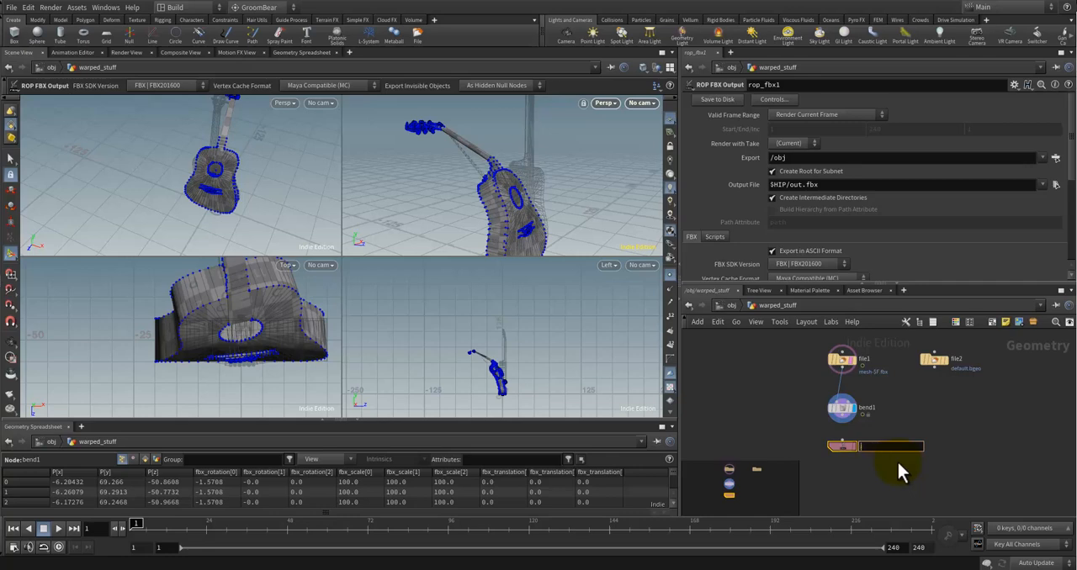
type("mesh_bent")
key("Return")
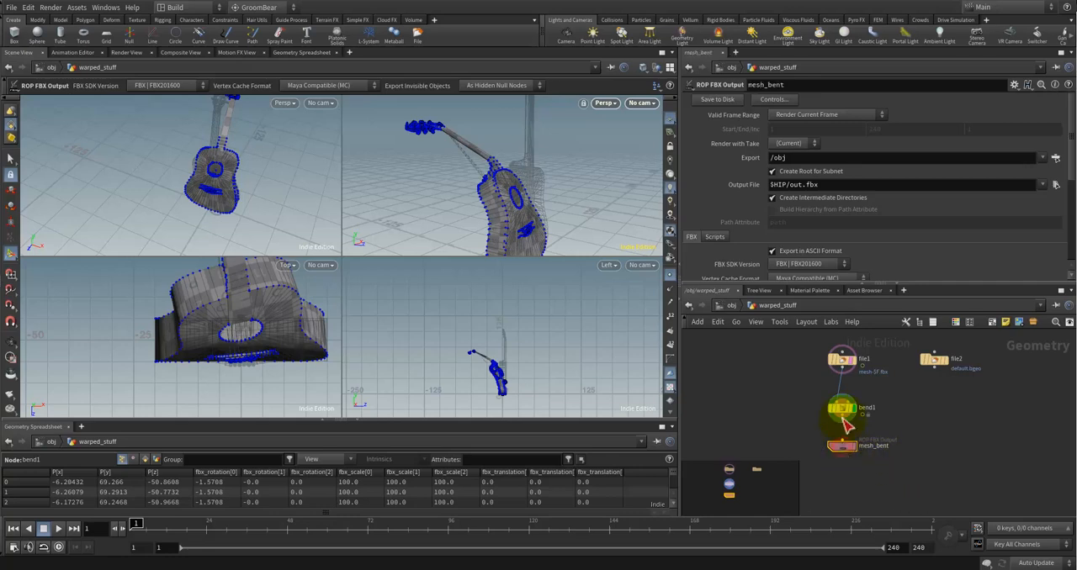
left_click_drag(842, 422, 842, 442)
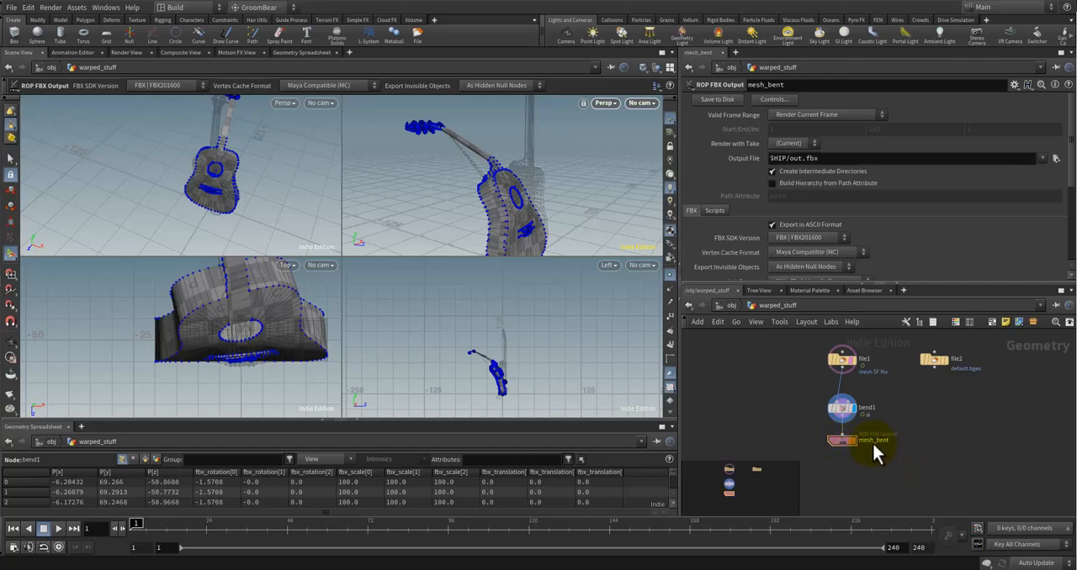
Step: Rename the FBX output node from mesh_bent to bent_mesh
double_click(875, 441)
key("BackSpace")
key("BackSpace")
key("BackSpace")
key("BackSpace")
key("BackSpace")
key("BackSpace")
key("BackSpace")
key("BackSpace")
type("bent_mesh")
key("Return")
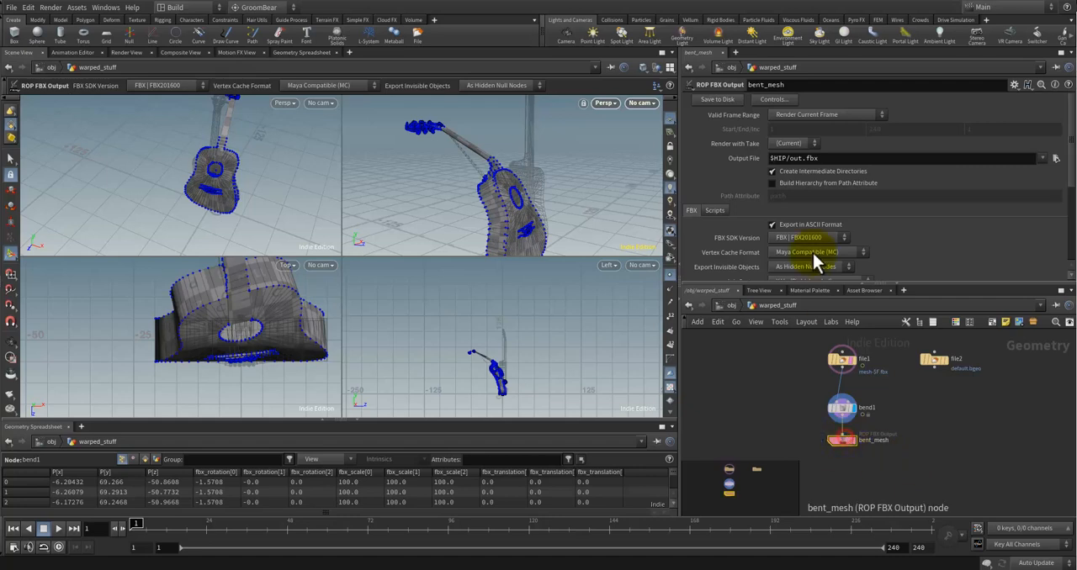
Step: Set the FBX node's output file to $HIP/$OS-$F.fbx
left_click(831, 160)
key("Left")
key("Left")
key("Left")
key("Left")
key("BackSpace")
key("BackSpace")
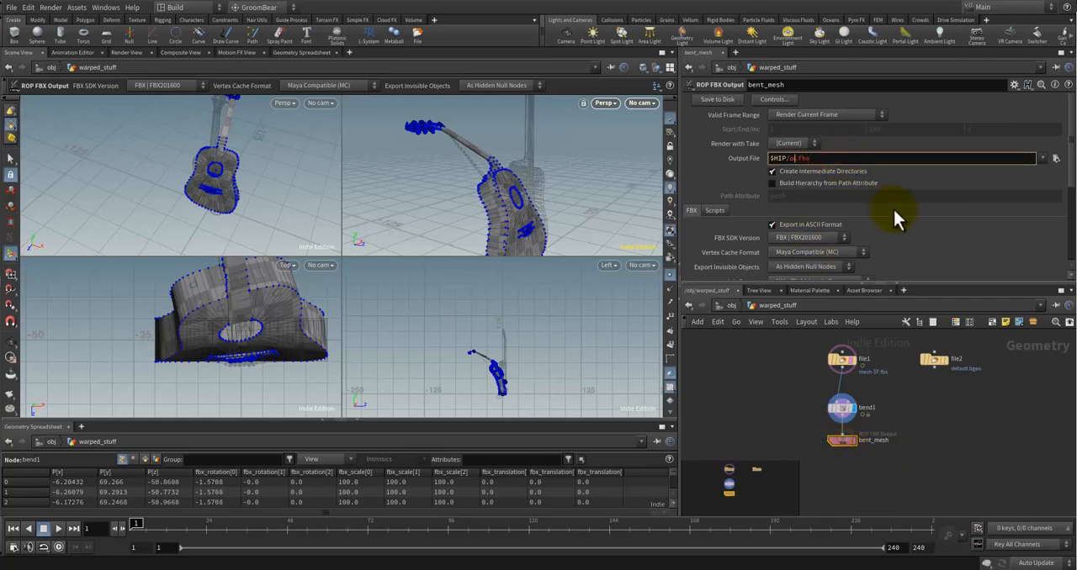
key("BackSpace")
type("$O")
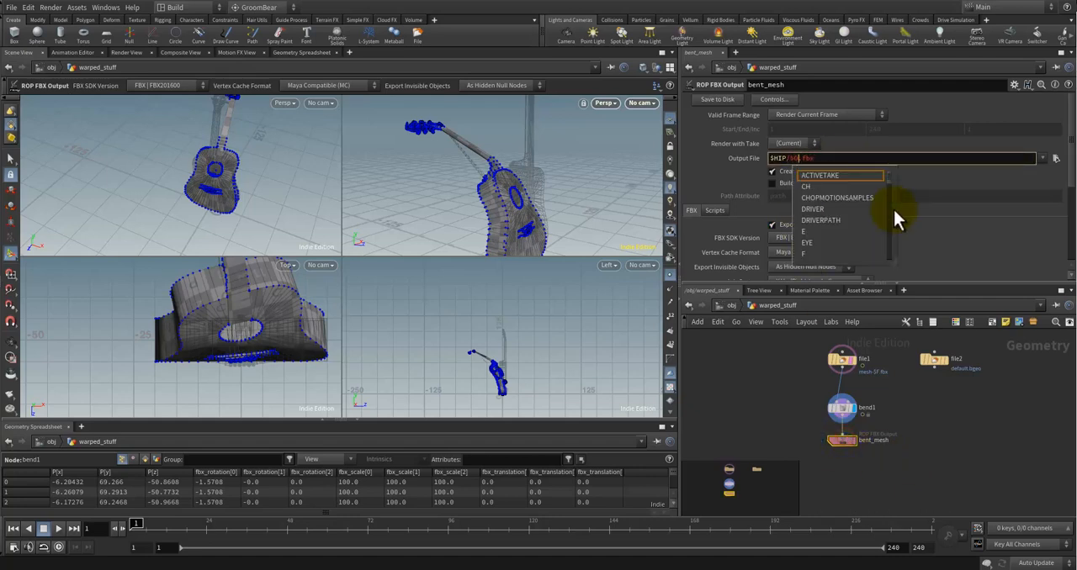
key("BackSpace")
type("OS")
type("-$F")
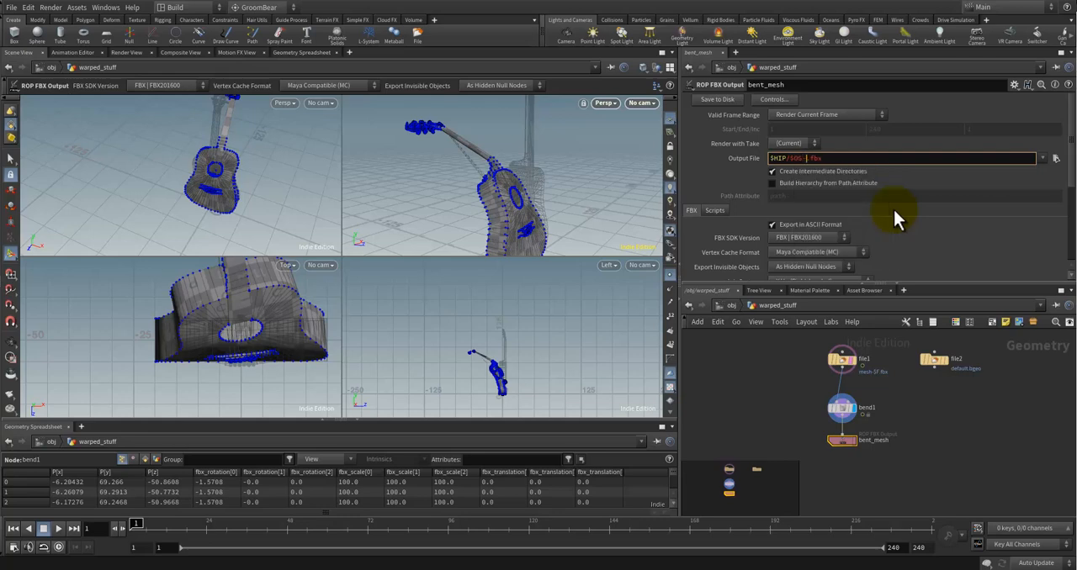
left_click(968, 476)
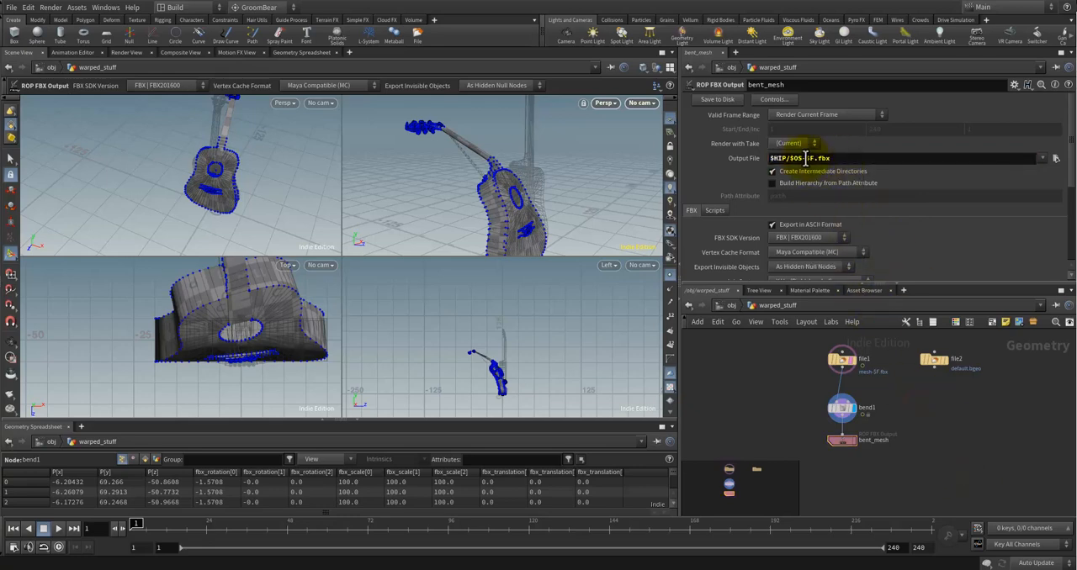
Step: Switch to File Explorer, look into the starving-artist project's houdini folder, and return to Houdini
left_click_drag(138, 523, 131, 523)
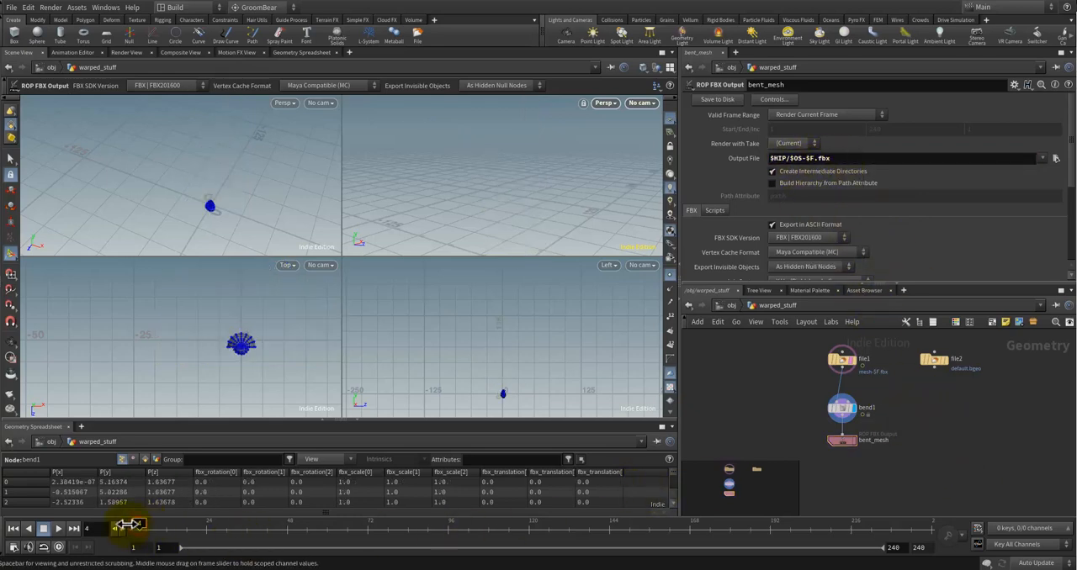
left_click_drag(853, 158, 788, 158)
left_click(806, 158)
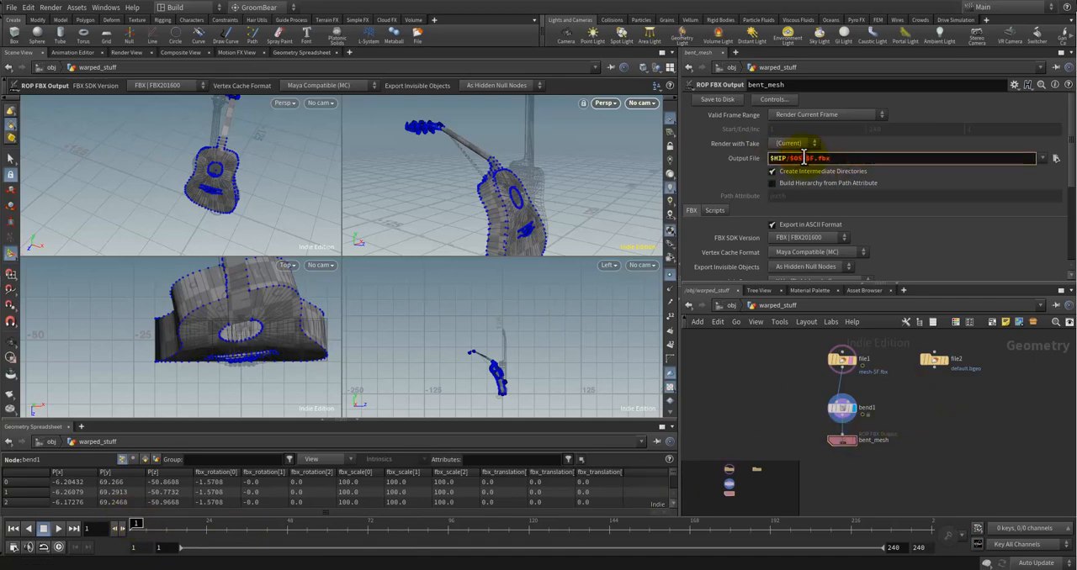
key("alt+Tab")
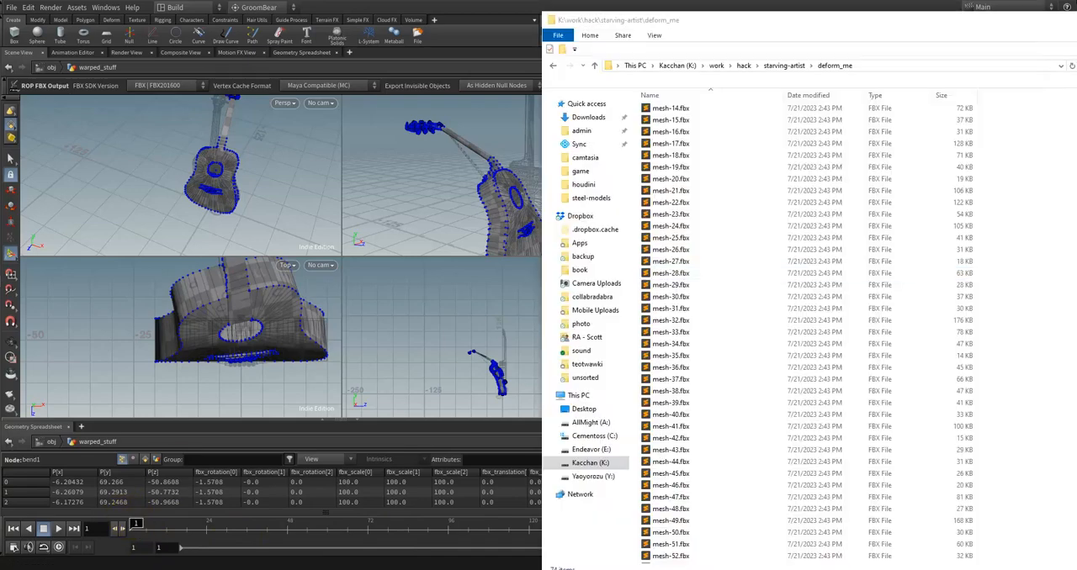
left_click(781, 67)
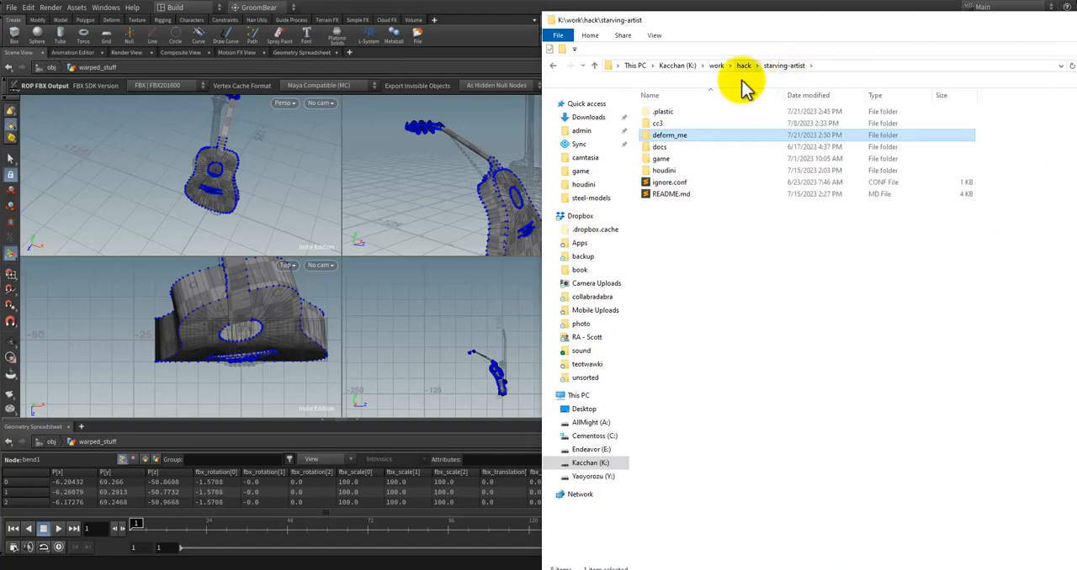
double_click(680, 169)
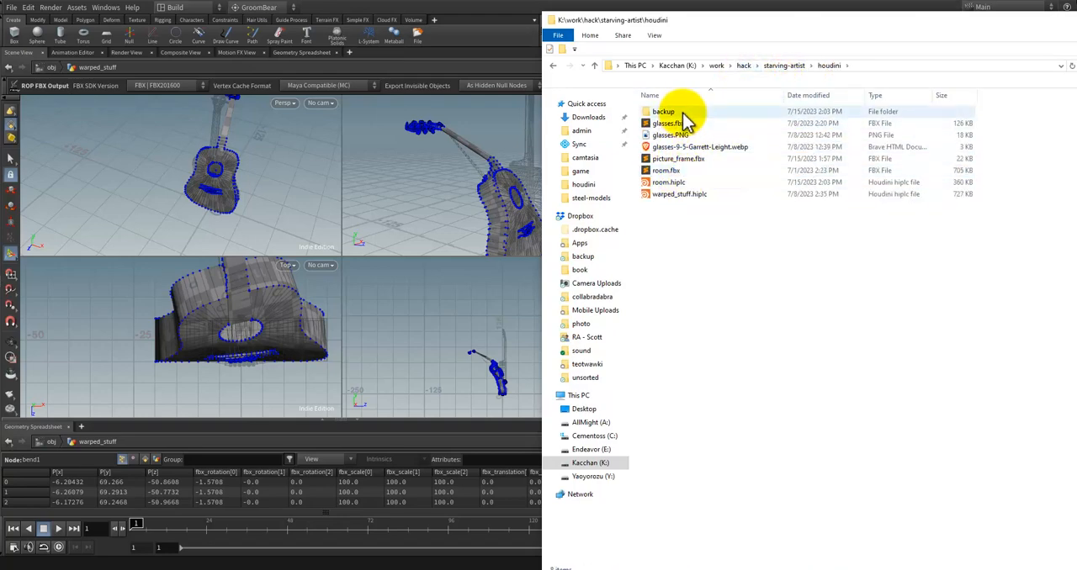
left_click(524, 8)
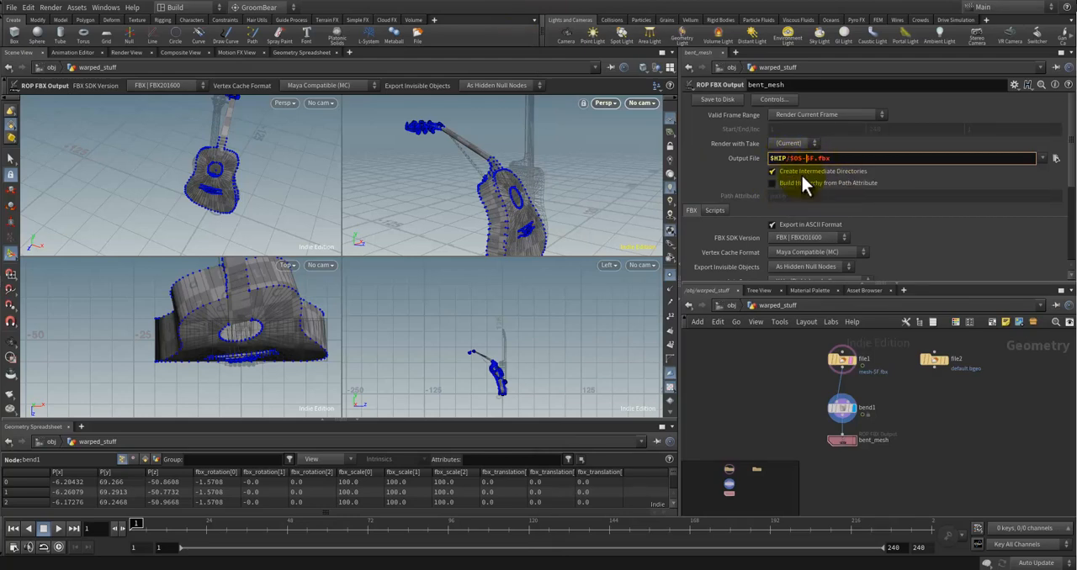
Step: Add a deformed subfolder to the FBX output path, making it $HIP/deformed/$OS-$F.fbx
key("Left")
key("Left")
type("/")
left_click(988, 459)
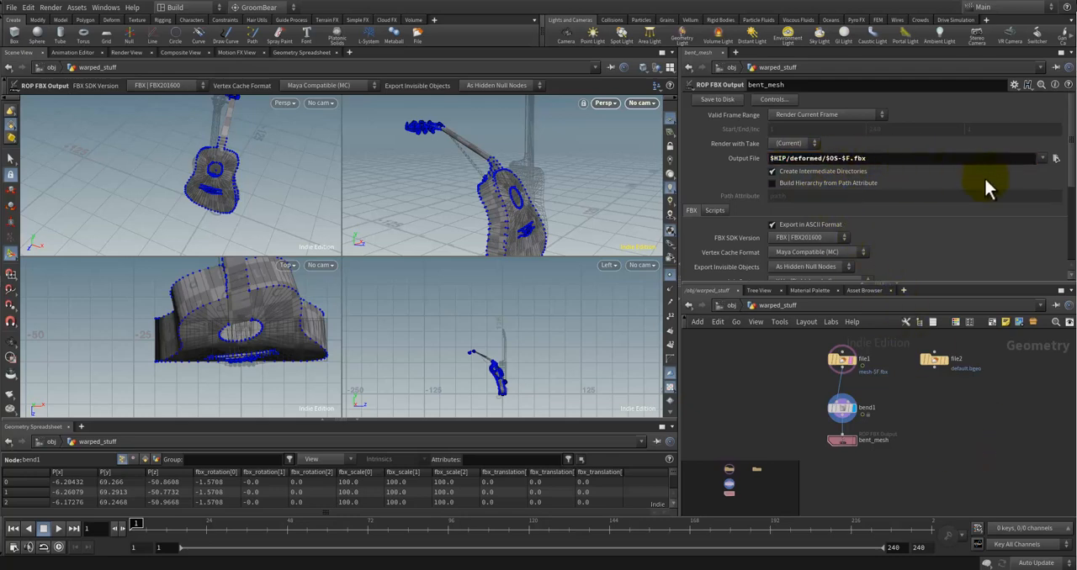
Step: Shorten the FBX output node's name to bent
scroll(910, 170, "down", 2)
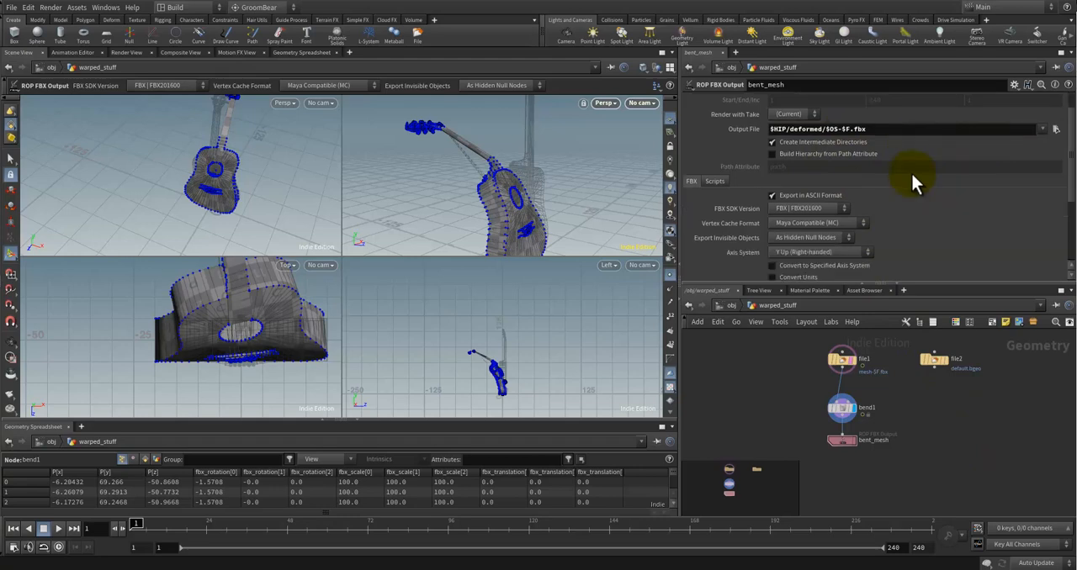
double_click(892, 442)
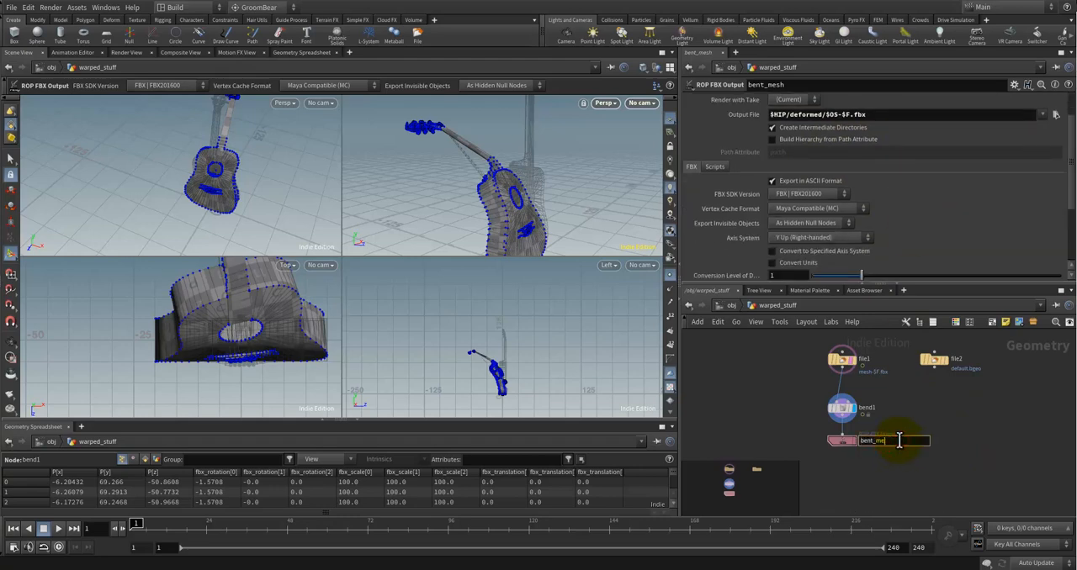
type("t")
left_click(978, 435)
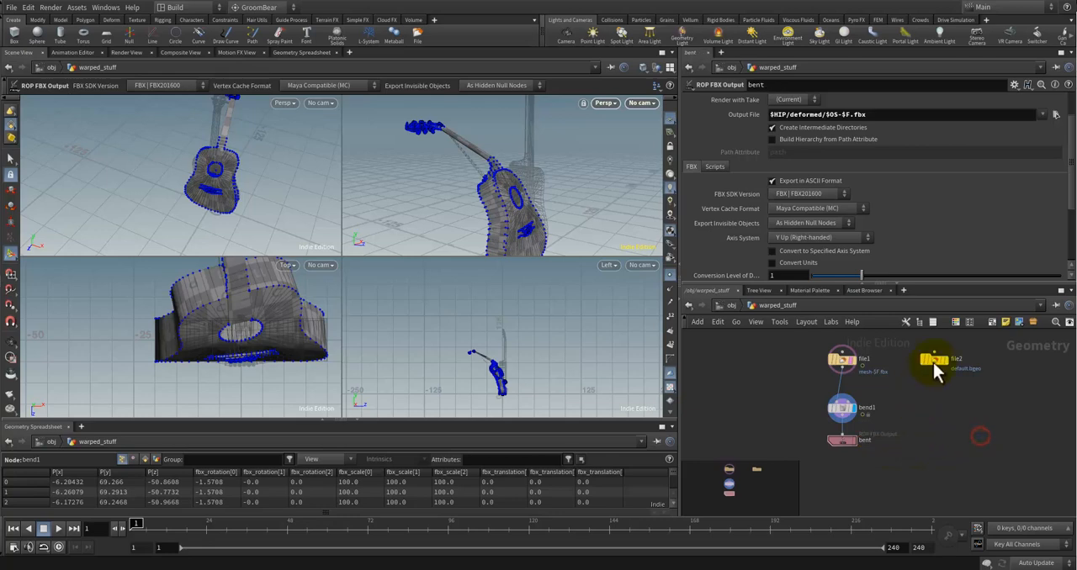
scroll(968, 180, "up", 2)
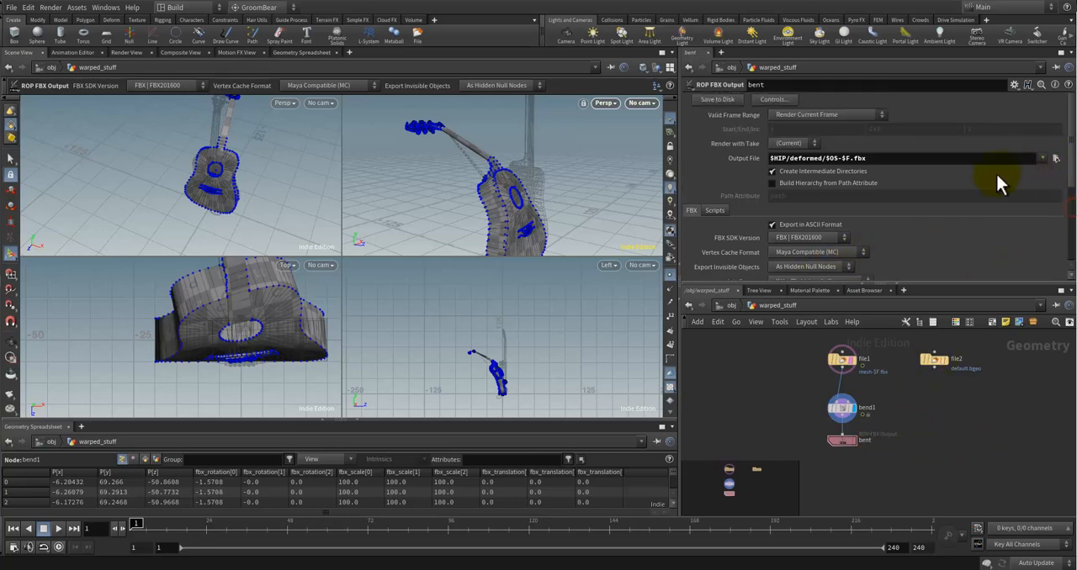
Step: Save the current frame's bent mesh to disk from the bent FBX output node and review its export settings
scroll(885, 166, "down", 2)
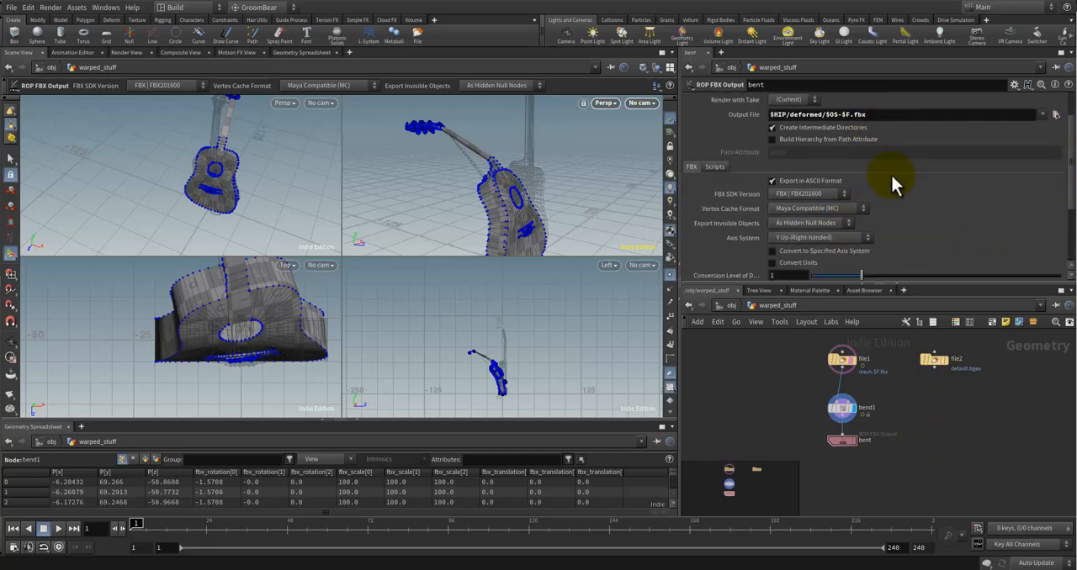
scroll(890, 172, "up", 2)
left_click(725, 99)
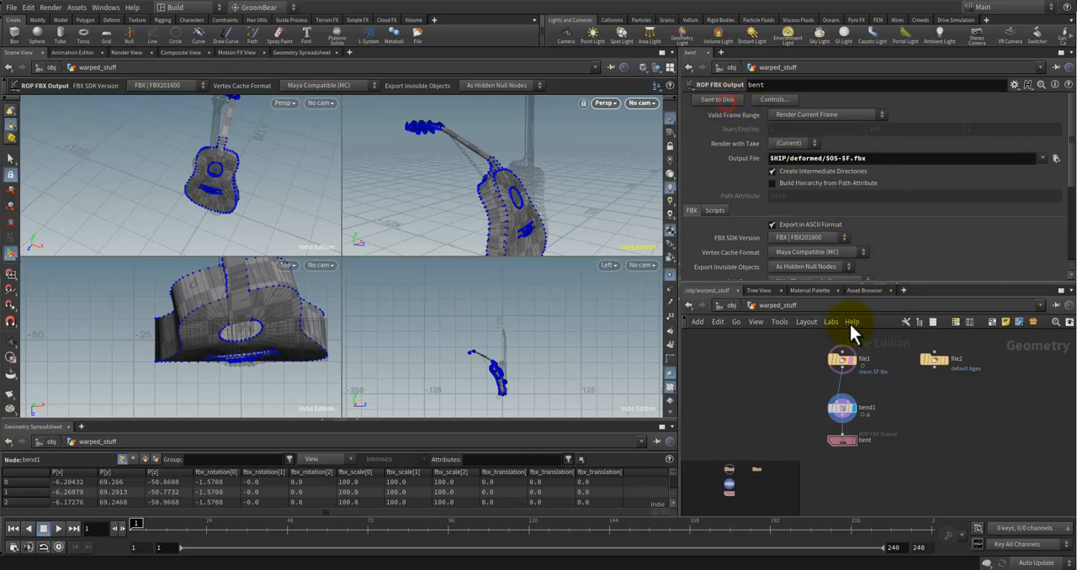
scroll(848, 230, "down", 1)
scroll(821, 207, "down", 2)
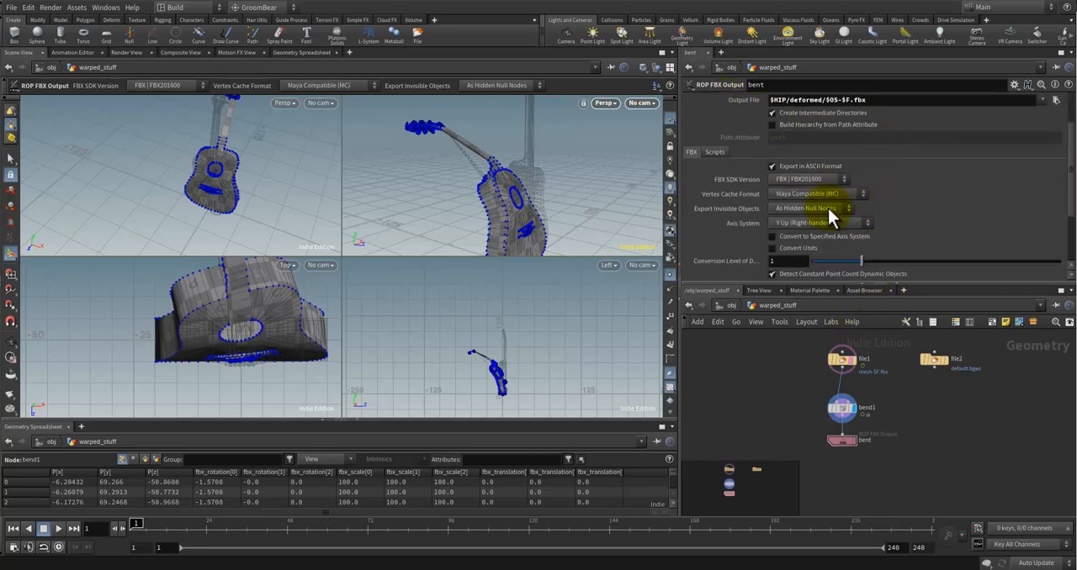
Step: Turn off ASCII export on the bent FBX output node and review its remaining FBX options
left_click(782, 139)
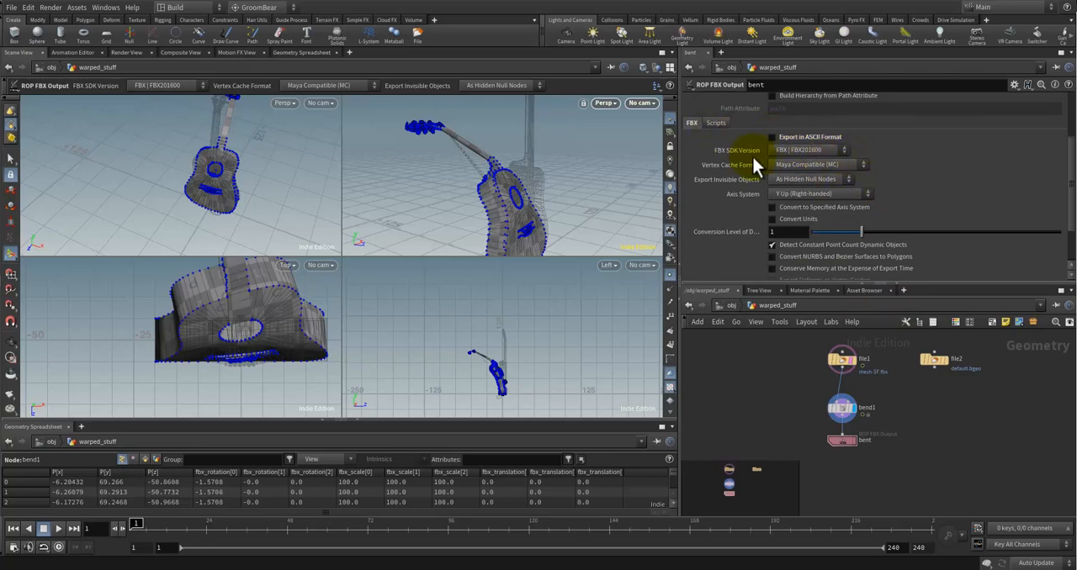
scroll(829, 173, "down", 1)
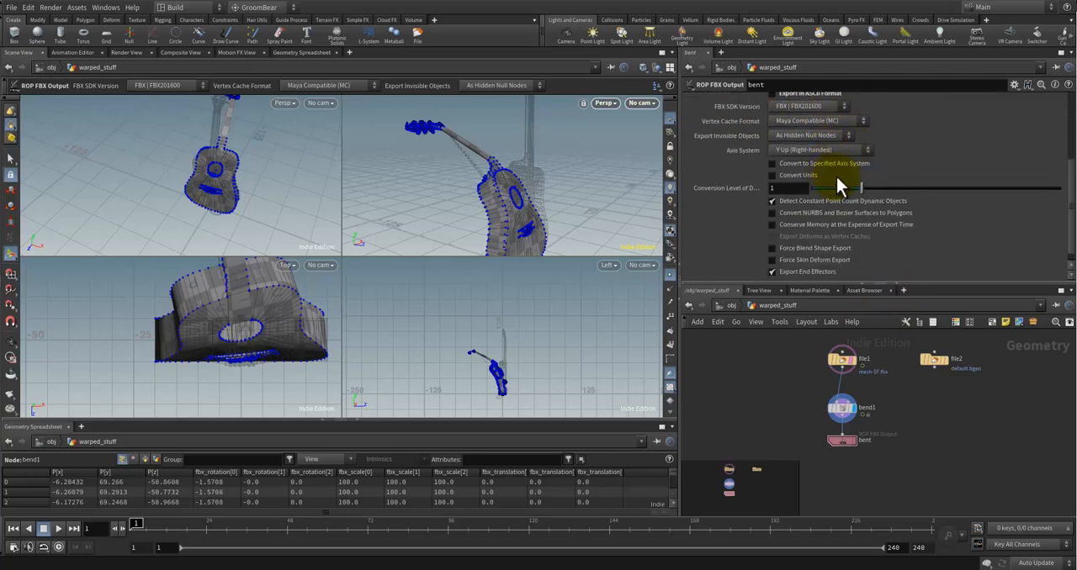
scroll(814, 199, "down", 1)
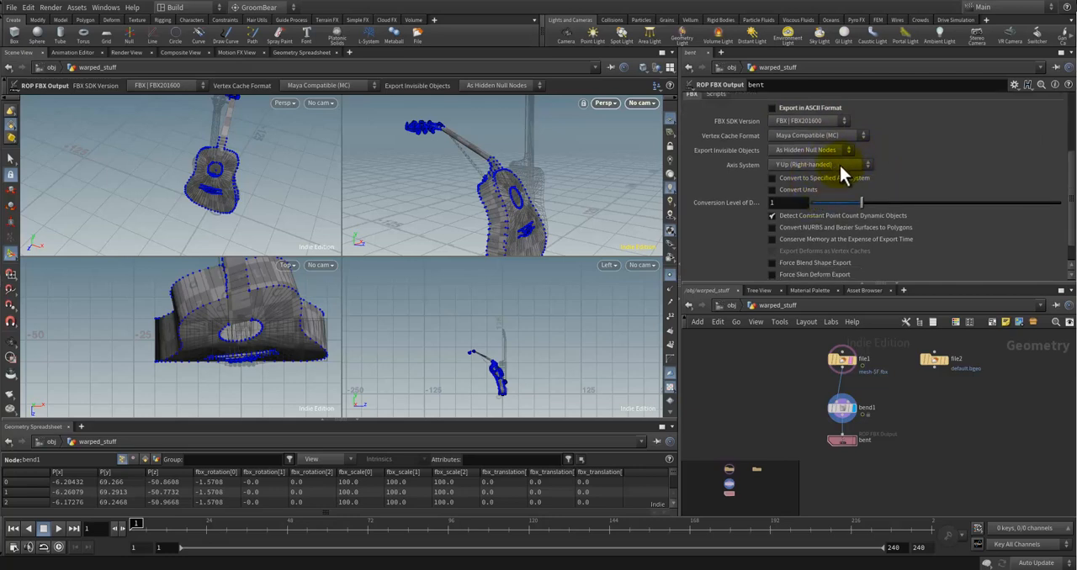
Step: Open the room_ref network and check the export settings of its rop_fbx1 output node
key("u")
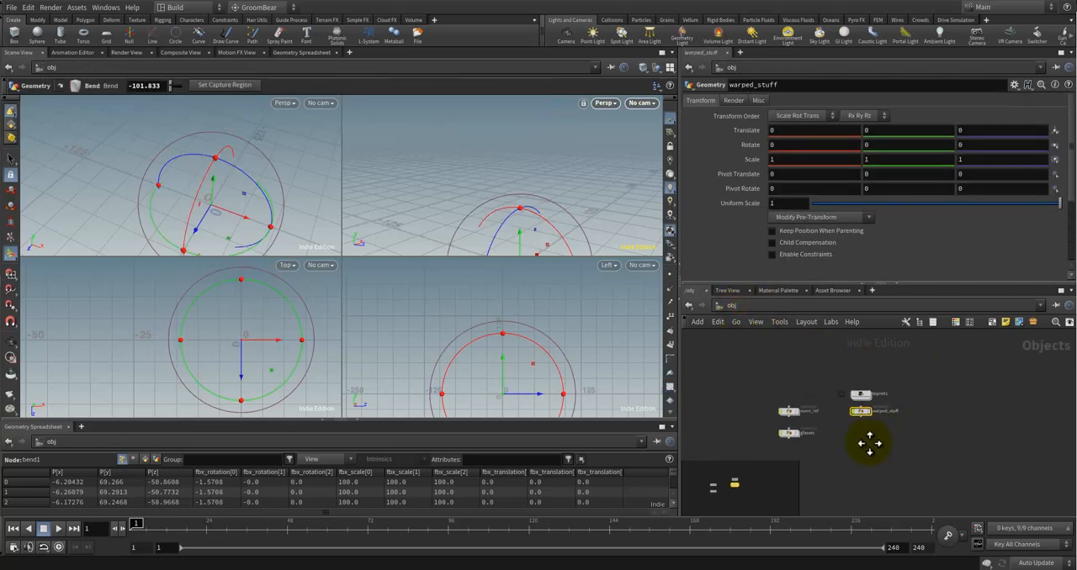
middle_click_drag(812, 373, 804, 388)
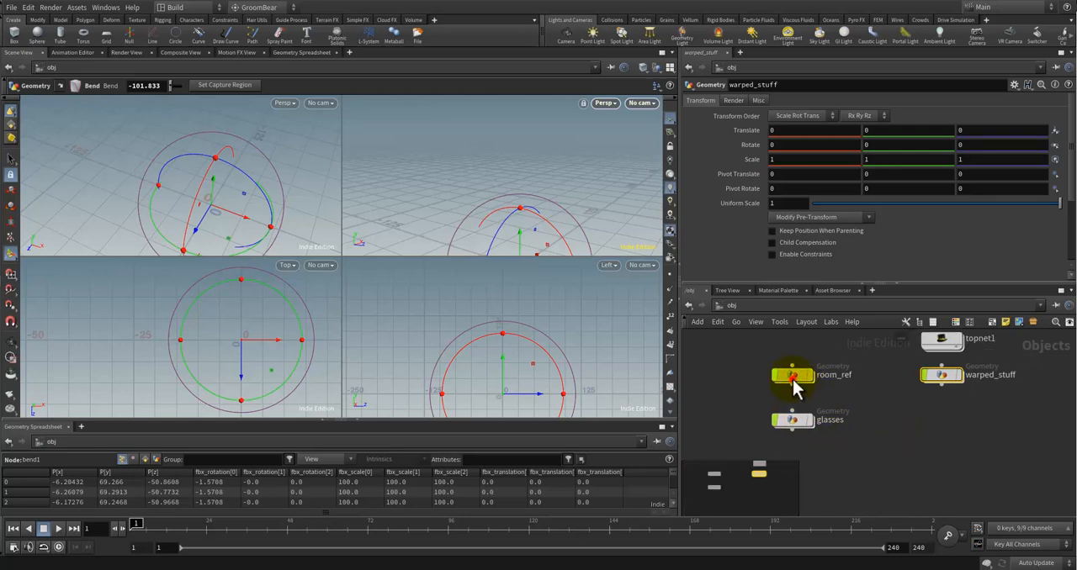
double_click(794, 380)
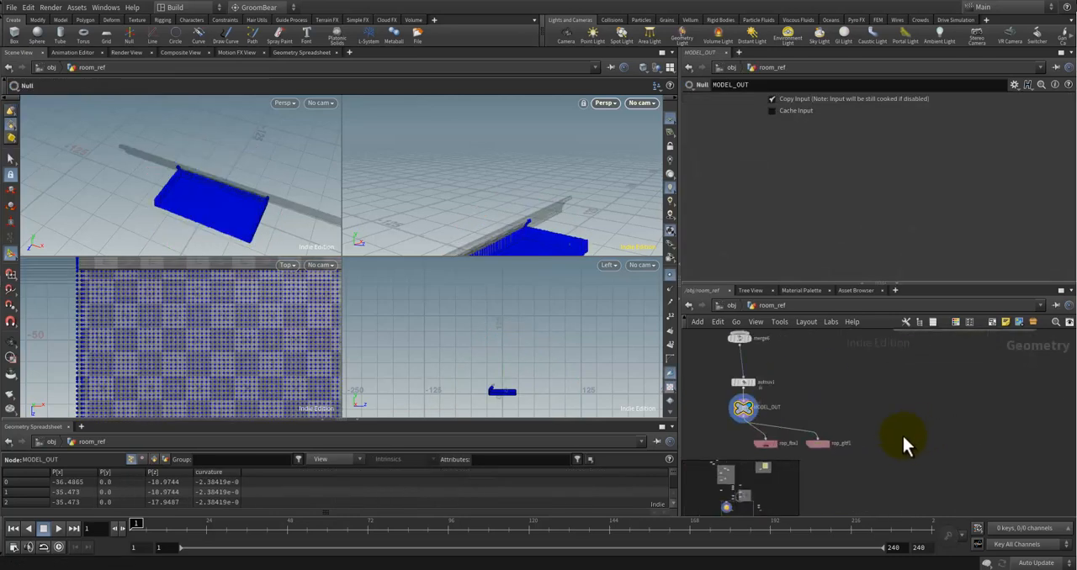
left_click(828, 405)
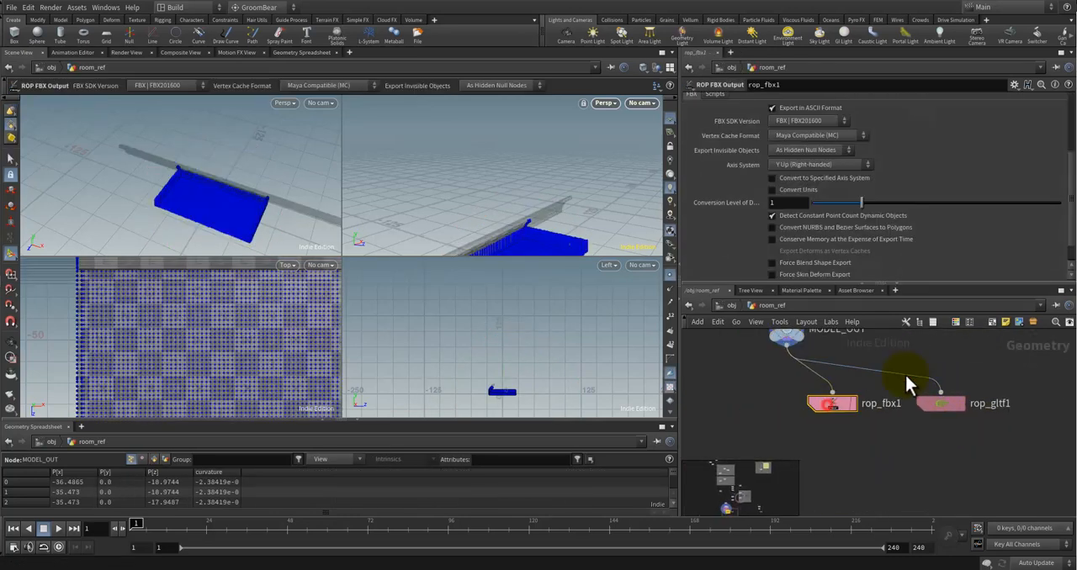
left_click_drag(1070, 157, 1070, 152)
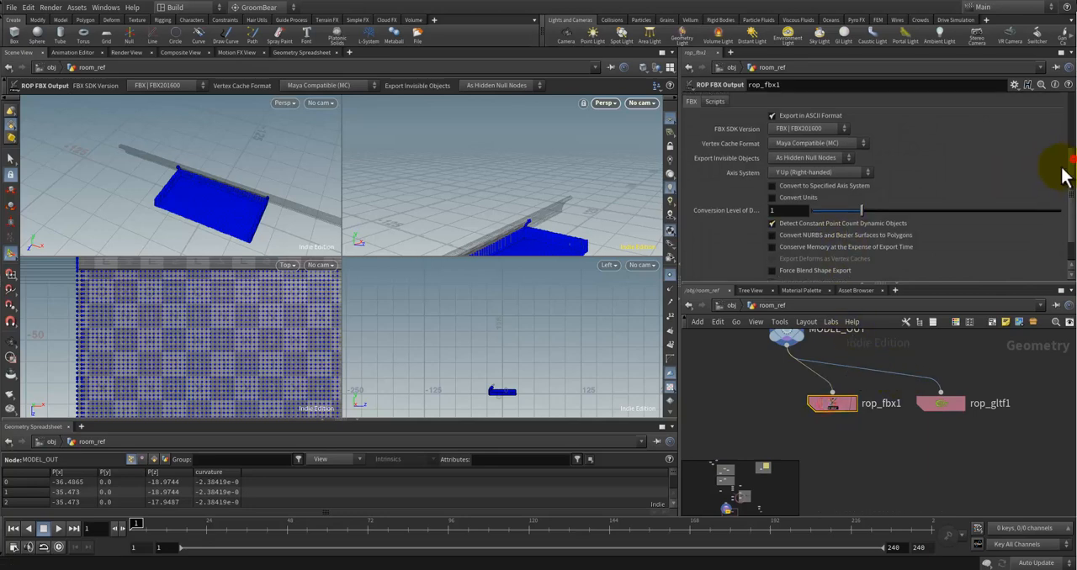
Step: Copy an FBX output node from room_ref and look over the one below FRONTWALL_OUT
key("ctrl+c")
scroll(1005, 404, "down", 5)
middle_click_drag(1005, 404, 800, 423)
scroll(913, 429, "up", 3)
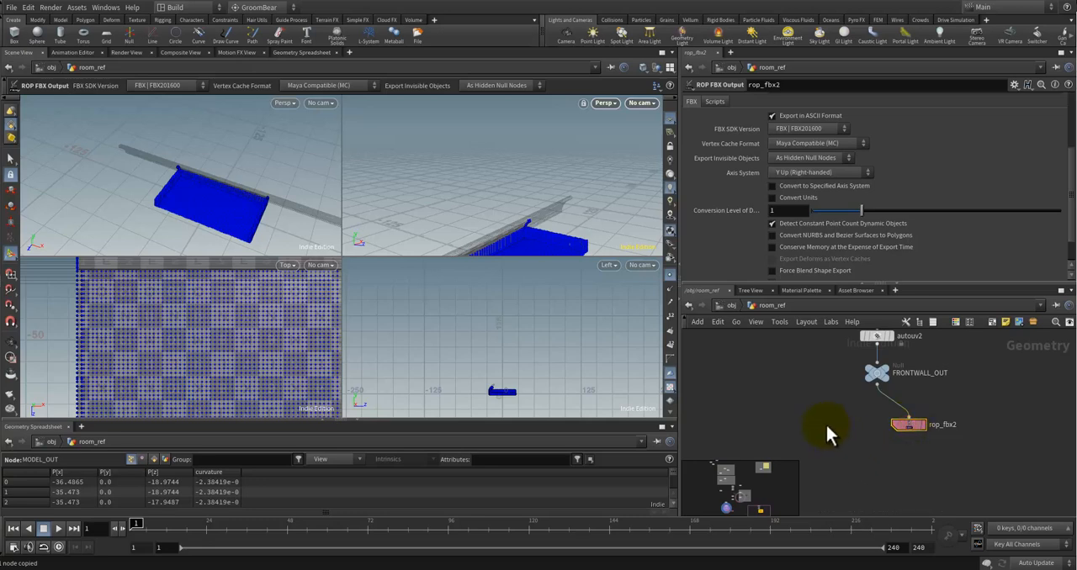
Step: Return to the warped_stuff network, paste the copied FBX output node, and shift the bent node aside to make room
left_click(729, 304)
mouse_move(900, 414)
middle_mouse_down()
mouse_move(856, 452)
mouse_move(913, 407)
mouse_move(872, 429)
middle_mouse_up()
left_click(915, 392)
double_click(915, 392)
middle_click_drag(852, 476, 869, 445)
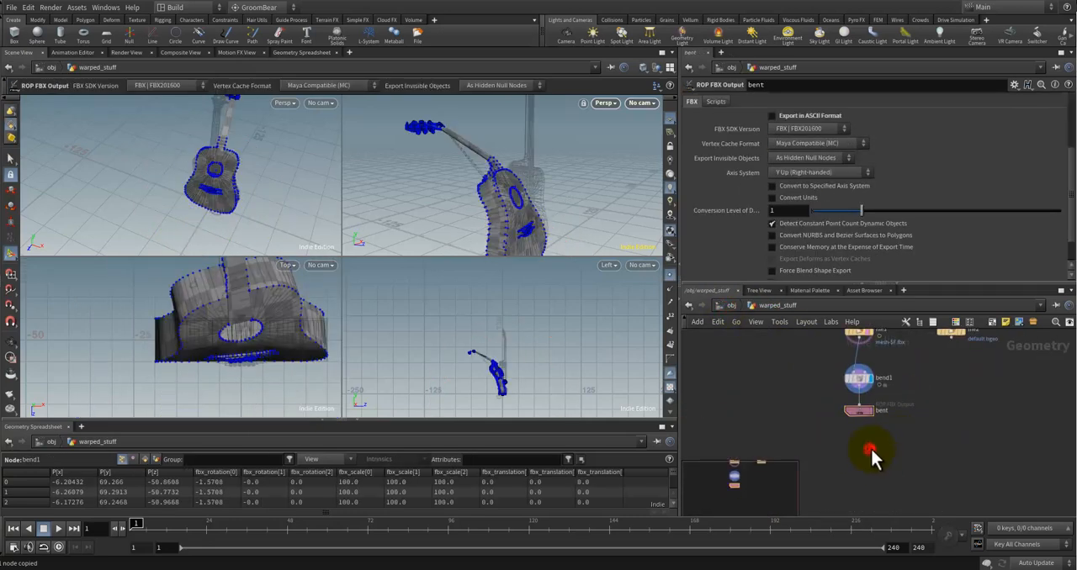
key("ctrl+v")
left_click_drag(858, 410, 828, 413)
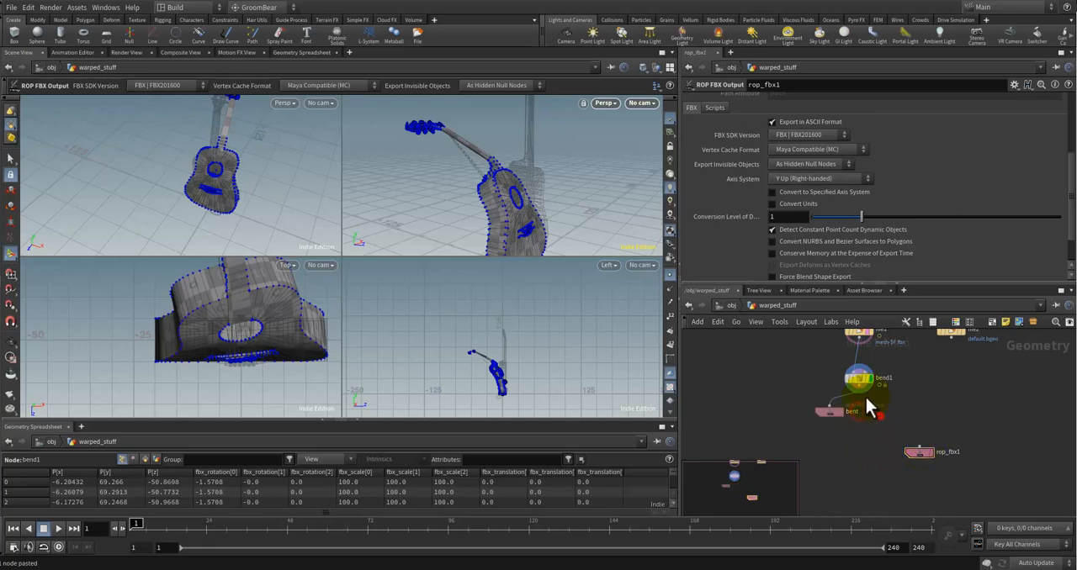
Step: Name the pasted FBX output node bent and place it beside the original one, wired to bend1
double_click(950, 452)
type("be")
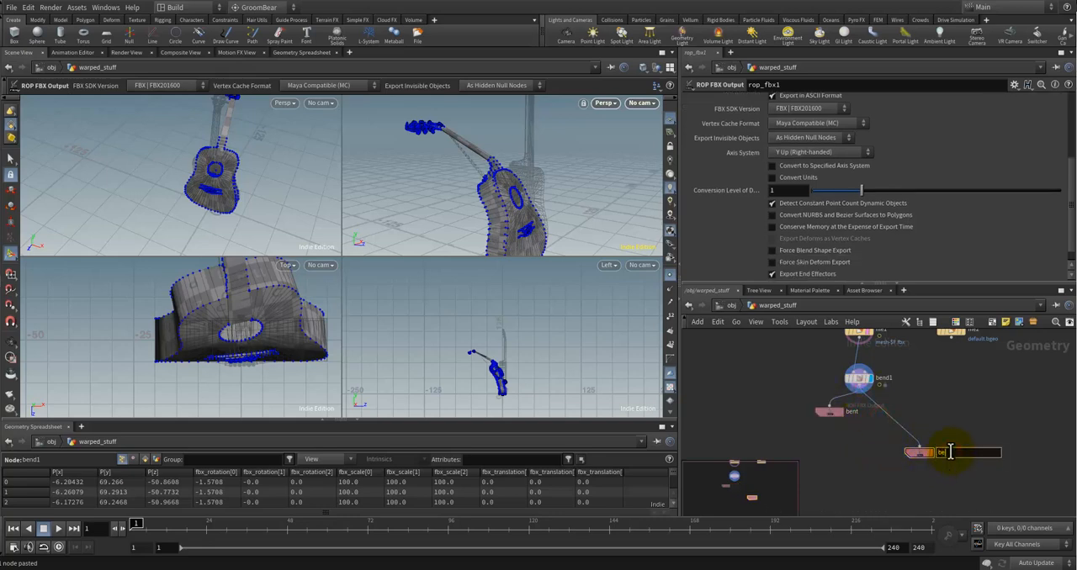
type("nt")
key("Return")
left_click_drag(918, 459, 896, 419)
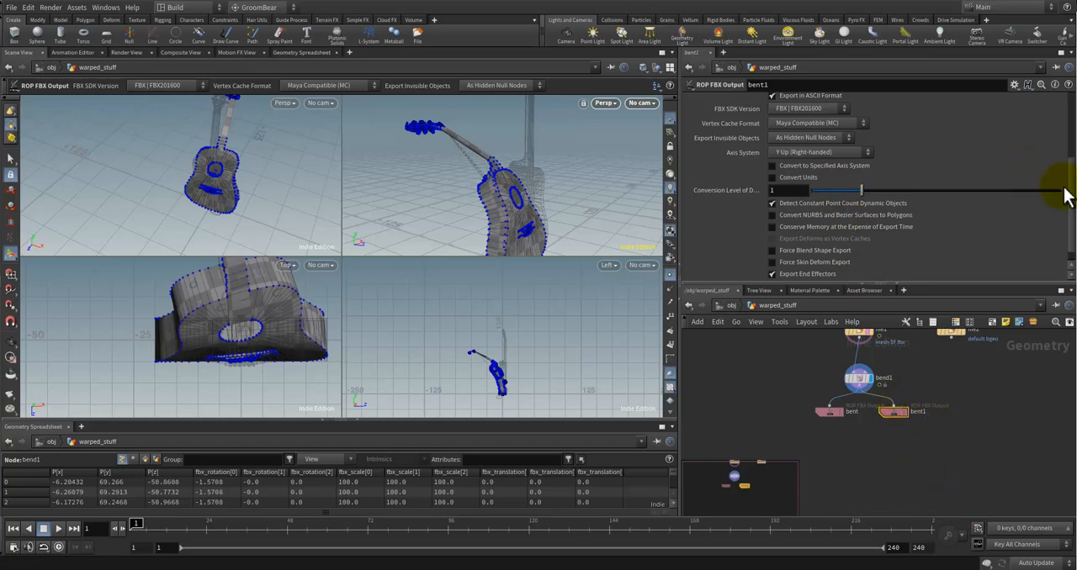
Step: Compare the output settings of the bent and bent1 nodes and re-enable Export in ASCII Format on bent
left_click_drag(1065, 193, 1072, 157)
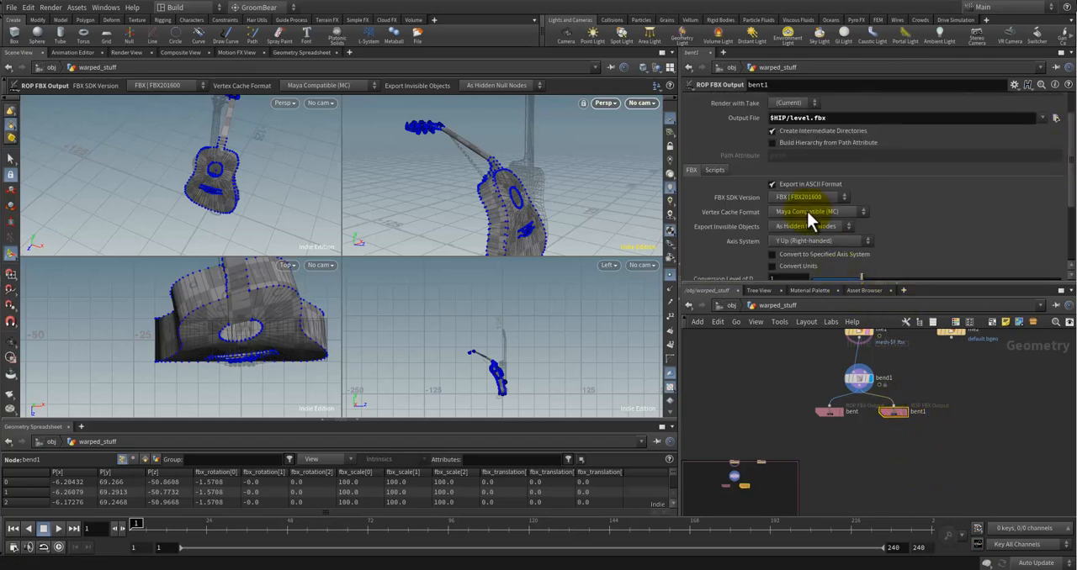
left_click(827, 412)
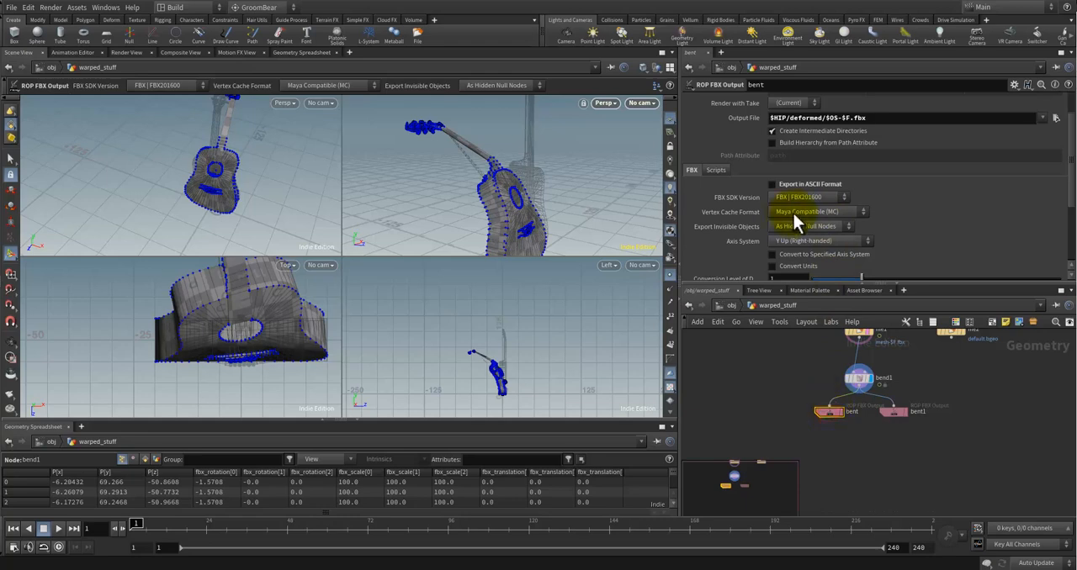
left_click(896, 412)
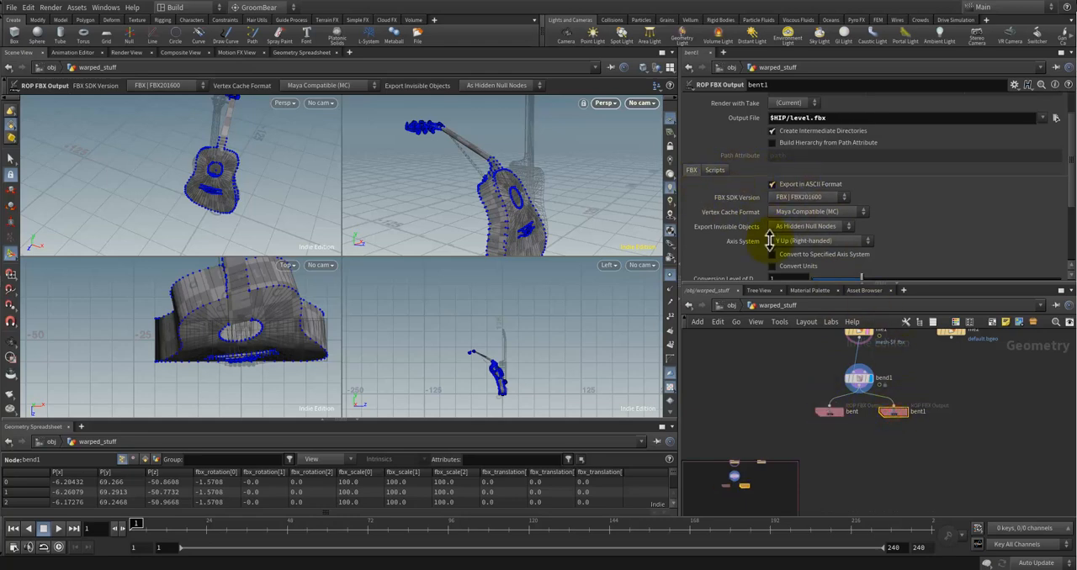
left_click(827, 412)
triple_click(874, 118)
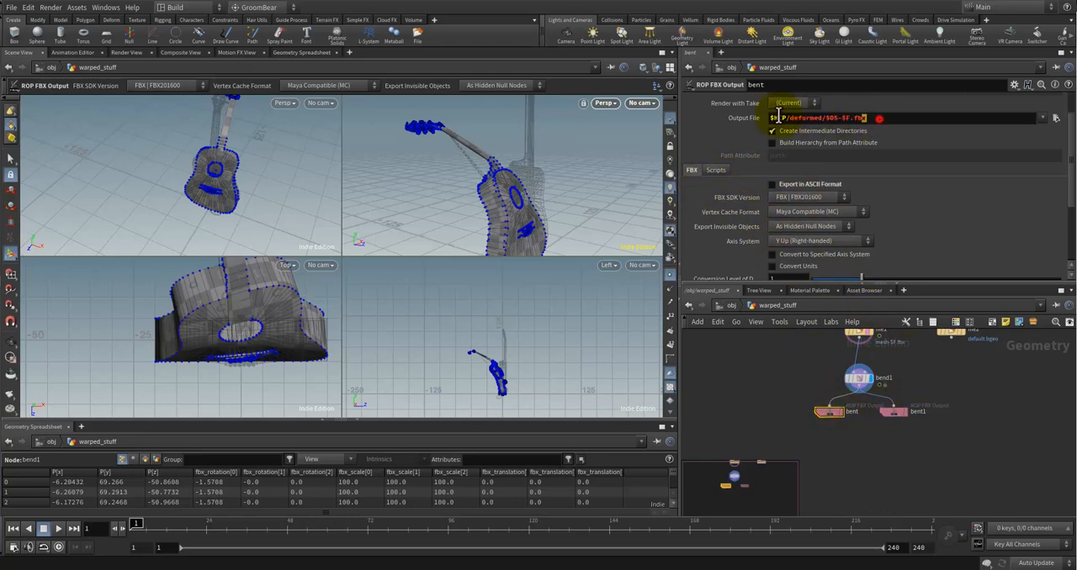
left_click(893, 413)
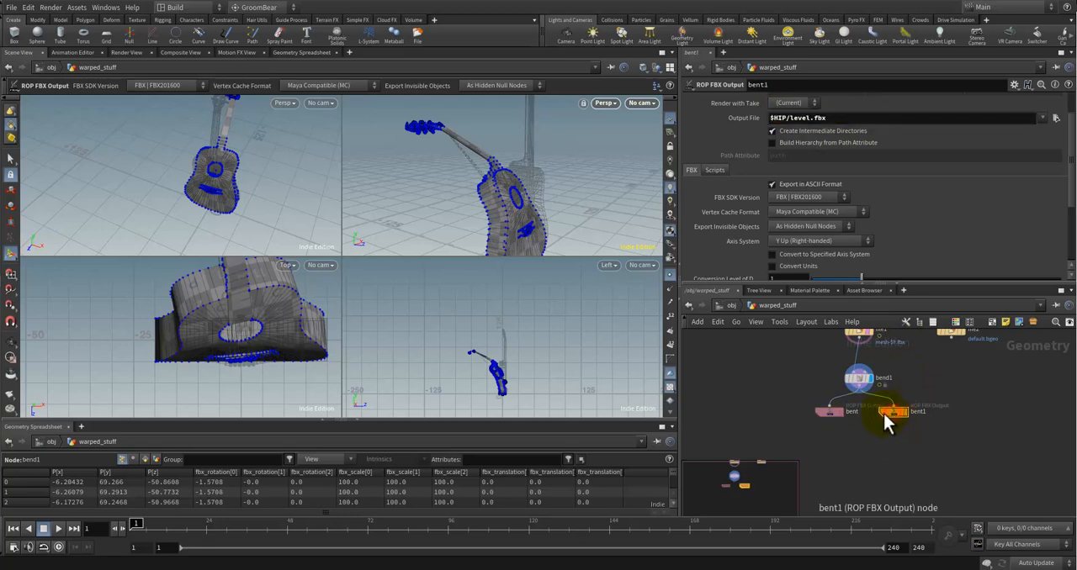
left_click(829, 412)
scroll(898, 223, "down", 2)
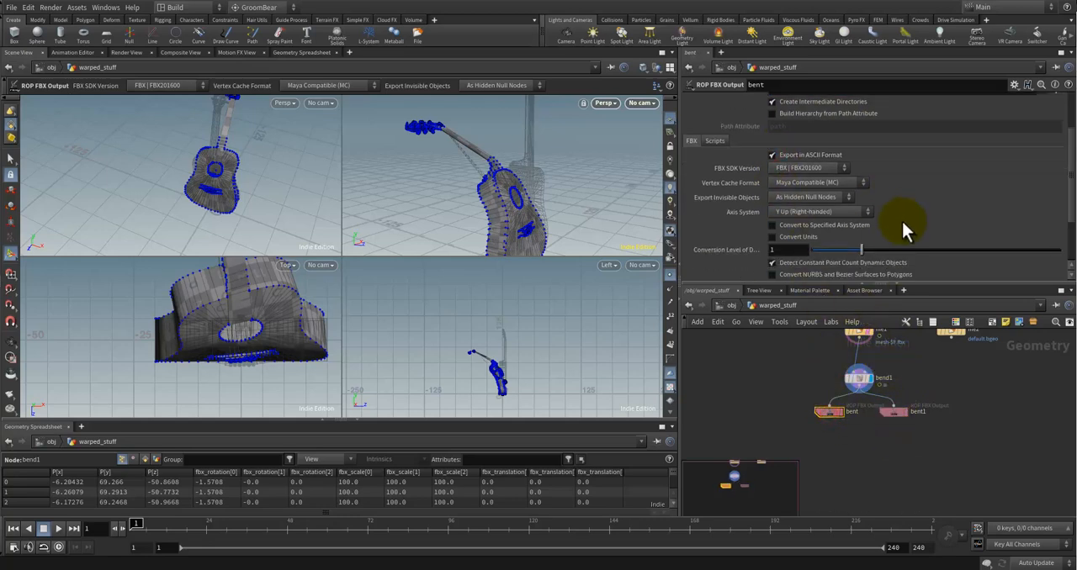
Step: Compare the remaining FBX options of the bent and bent1 nodes and check the script settings of bent1
left_click(887, 411)
scroll(867, 196, "down", 3)
left_click(827, 409)
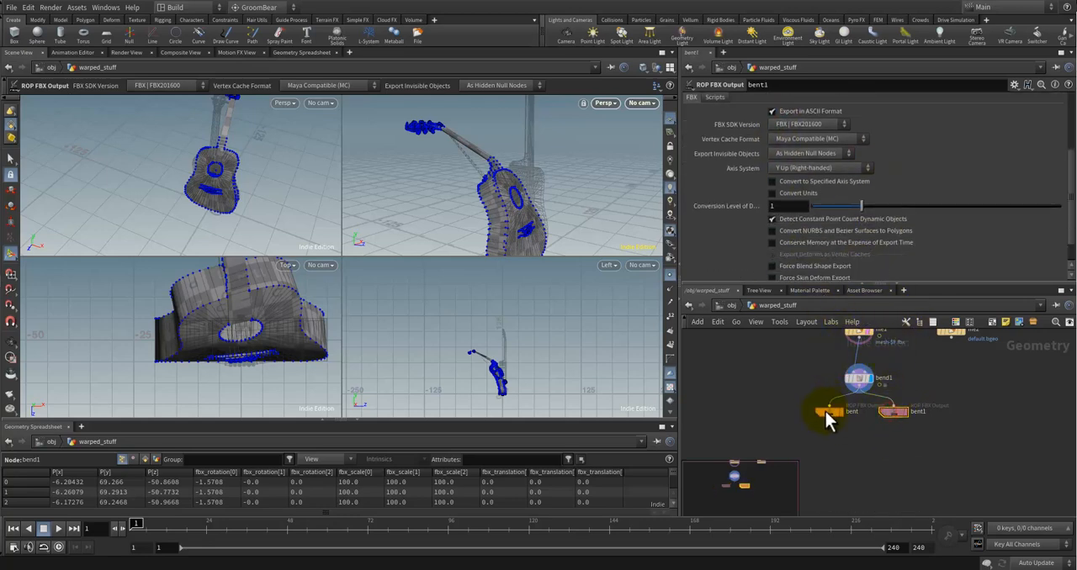
scroll(1070, 211, "down", 2)
left_click(890, 412)
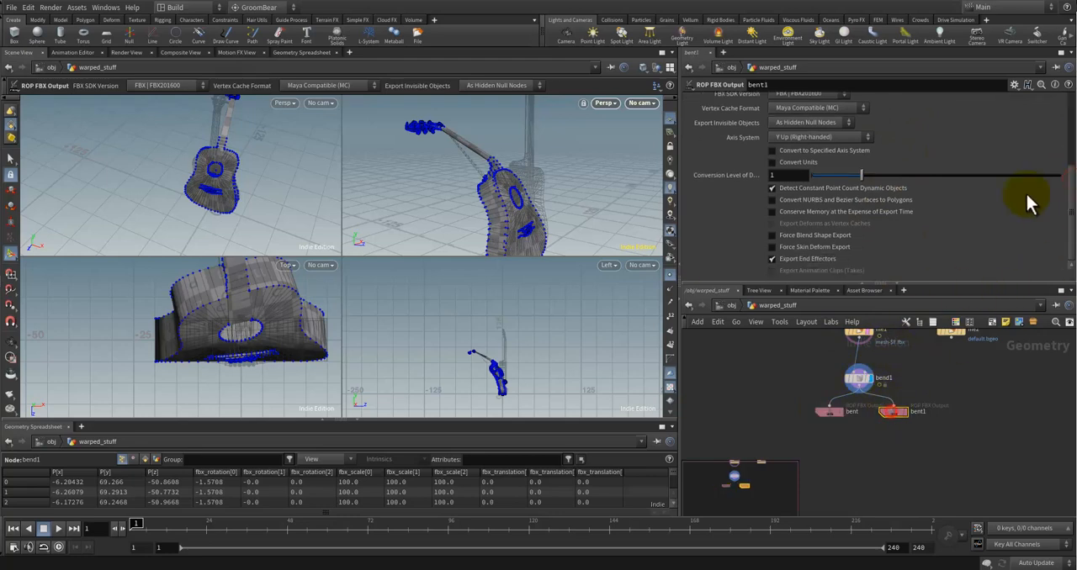
scroll(1065, 195, "up", 5)
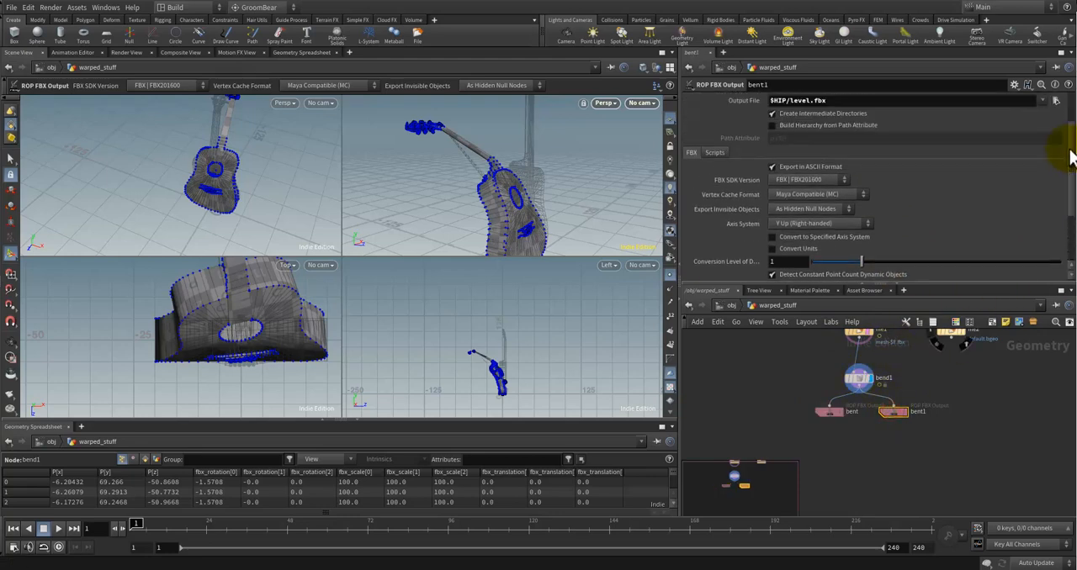
left_click(707, 207)
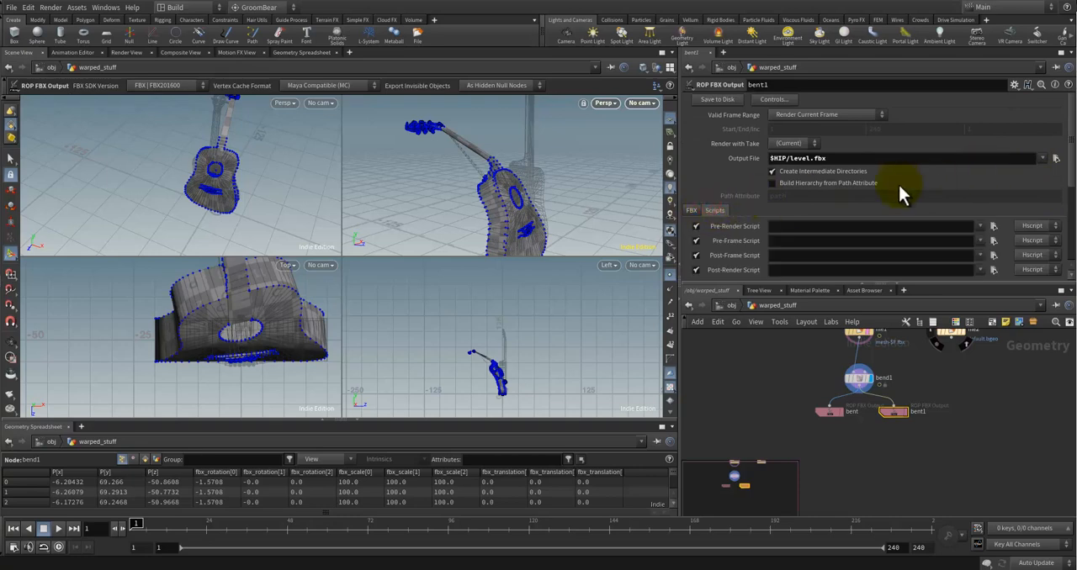
left_click(693, 211)
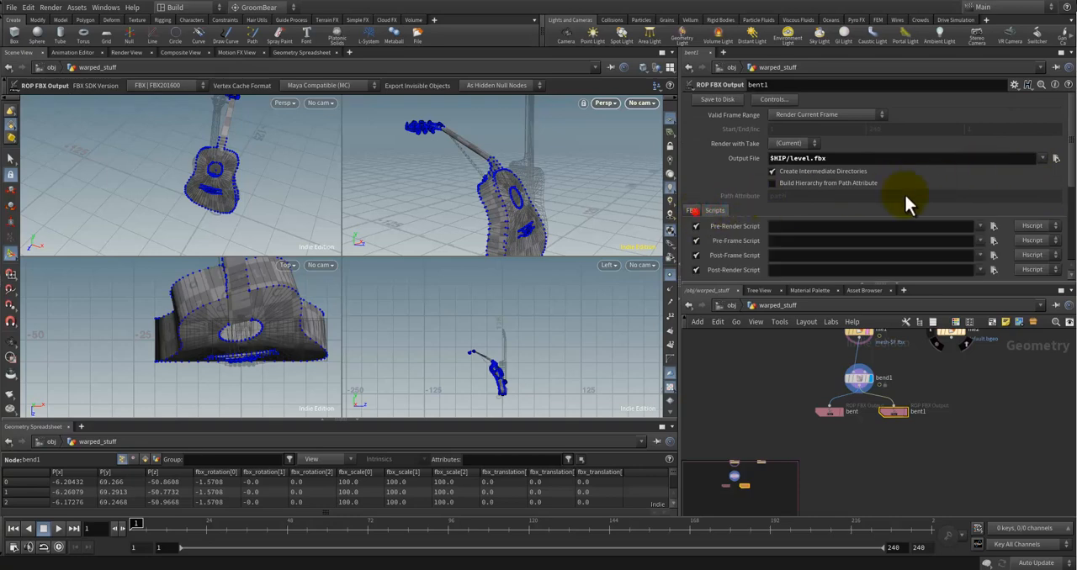
Step: Delete the bent1 node and move the bent FBX output node back directly below bend1
key("Delete")
left_click_drag(830, 413, 859, 411)
left_click(875, 408)
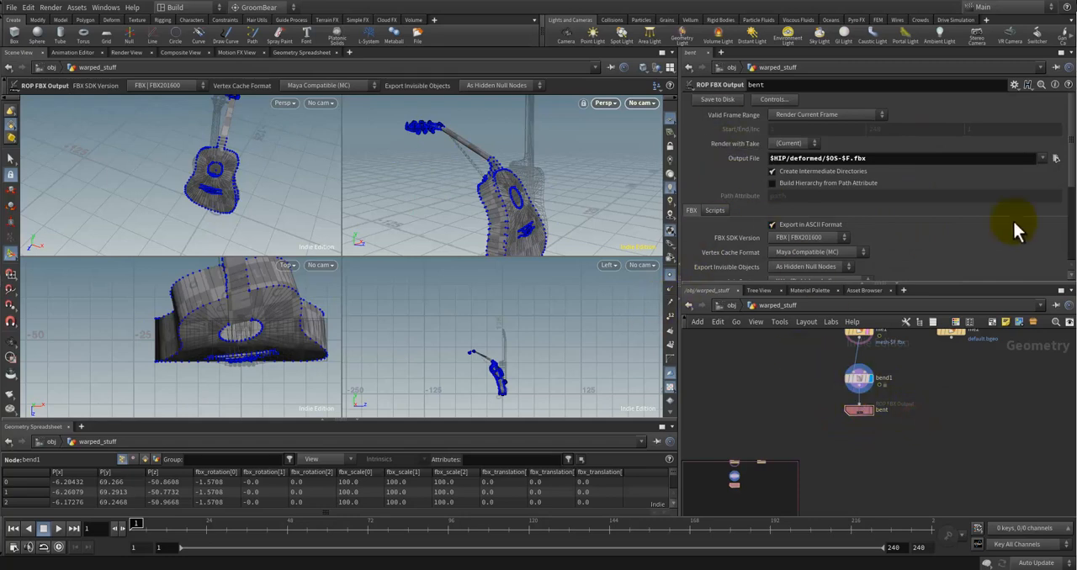
Step: Switch to File Explorer, check the exported bent-1.fbx in the deformed folder, and return to Houdini
key("alt+Tab")
left_click(725, 260)
left_click(683, 125)
double_click(683, 124)
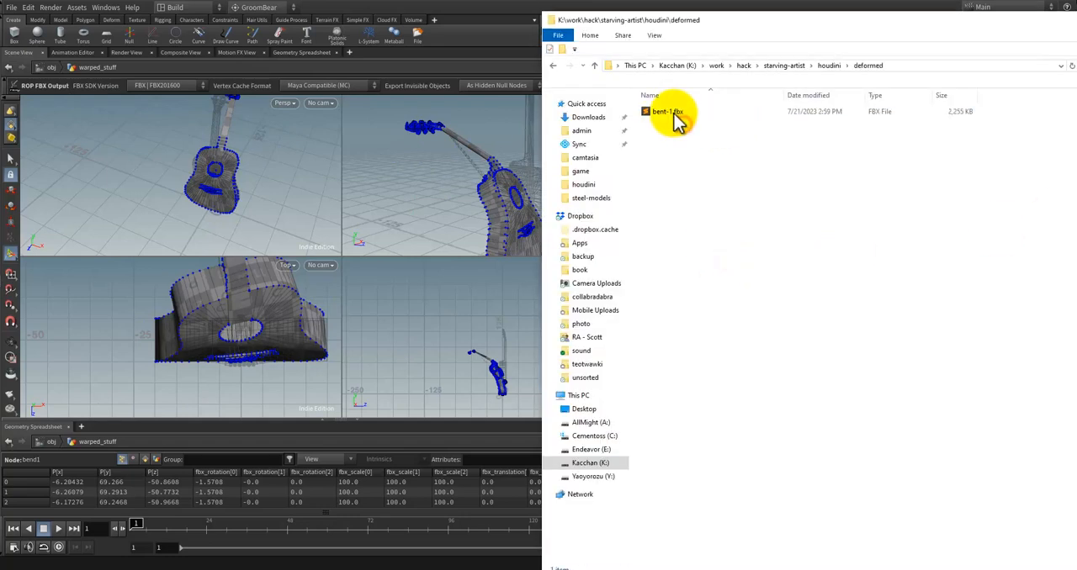
left_click(677, 113)
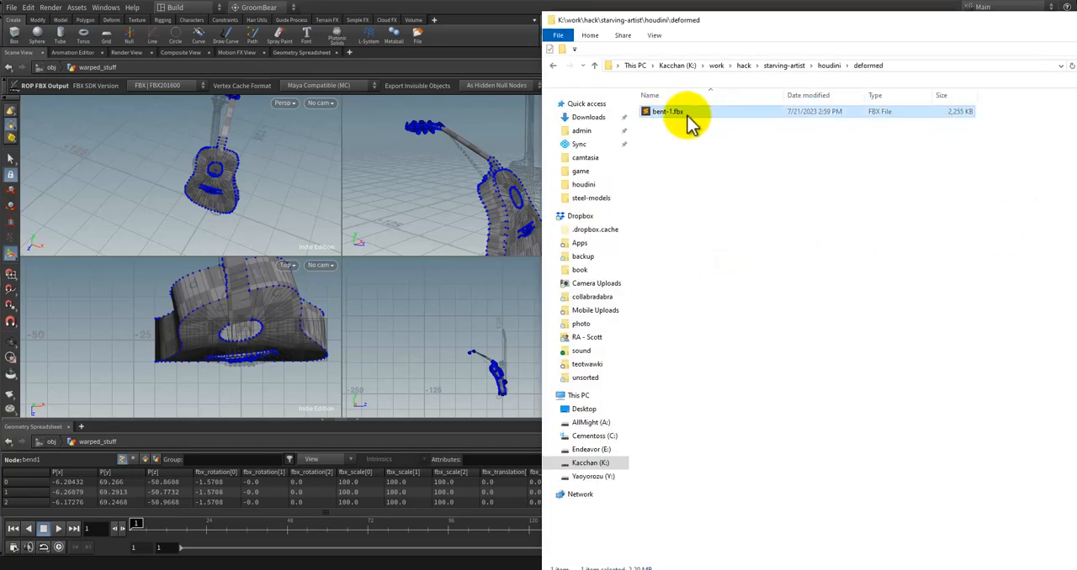
left_click(522, 11)
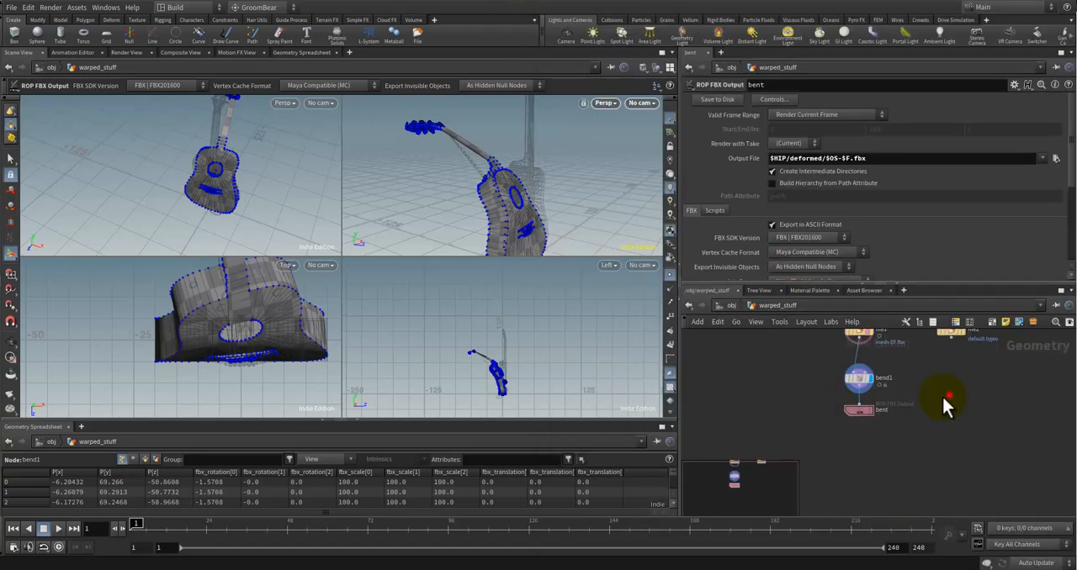
Step: Space the bend1 and bent nodes out evenly below file1
scroll(941, 396, "down", 1)
middle_click_drag(937, 408, 916, 428)
scroll(940, 404, "down", 1)
scroll(914, 425, "up", 2)
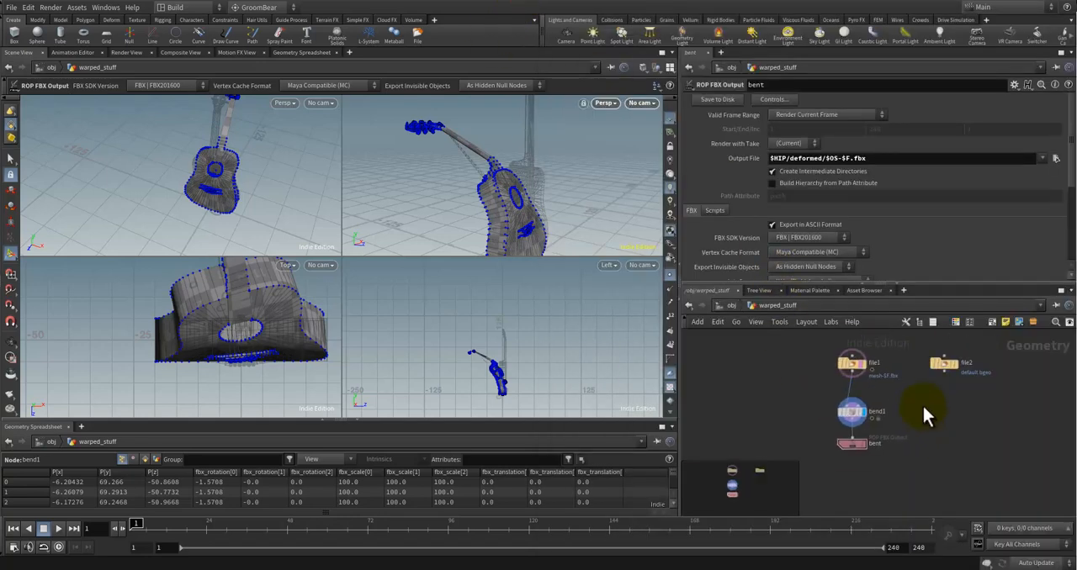
left_click_drag(827, 464, 827, 470)
left_click_drag(826, 411, 826, 401)
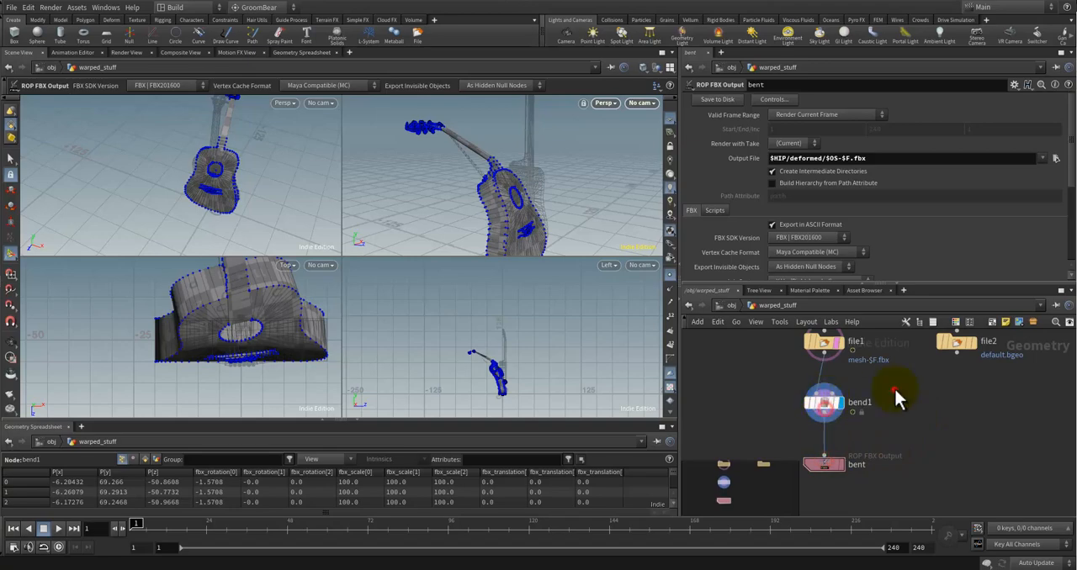
left_click(894, 389)
Step: Open the topnet1 network and connect the Frame wedge's output to the ropfetch1 node's input
left_click(732, 306)
left_click(872, 409)
double_click(913, 355)
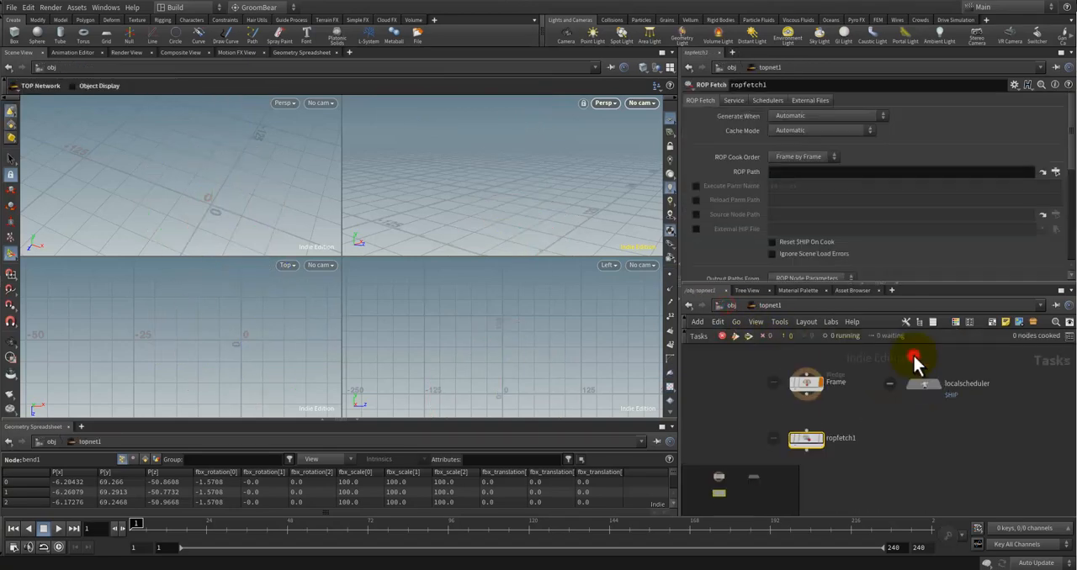
left_click(870, 389)
left_click(806, 396)
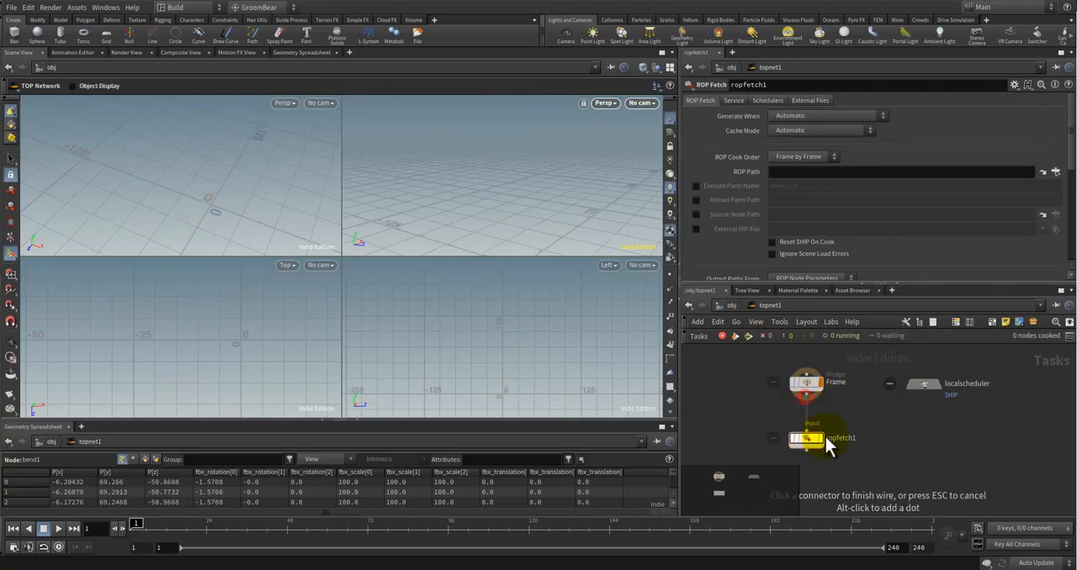
left_click(827, 445)
Step: Set the ropfetch1 node's ROP Path to the bent FBX output node at /obj/warped_stuff/bent
left_click(829, 173)
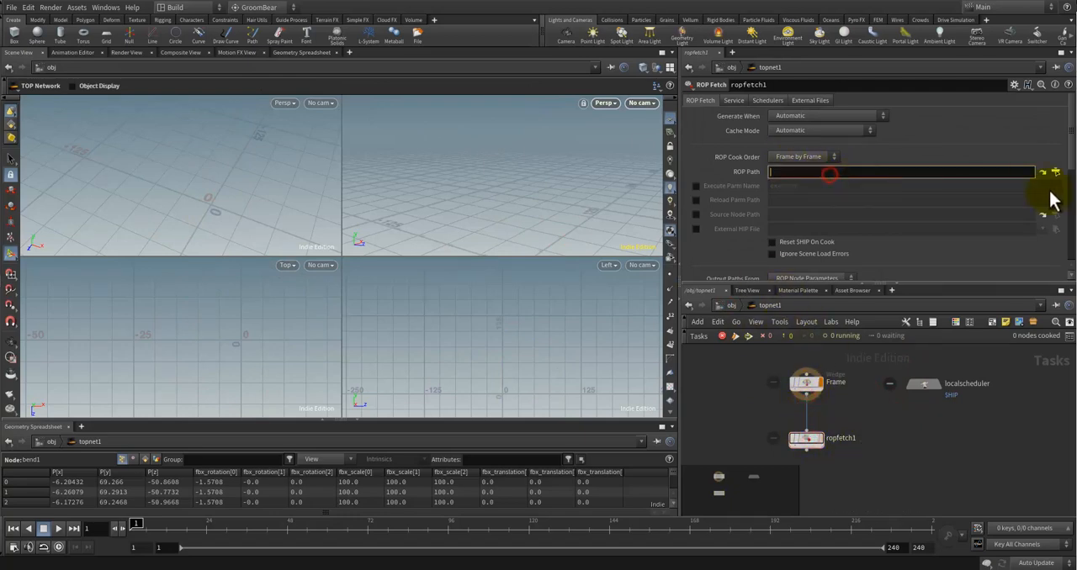
left_click(1055, 173)
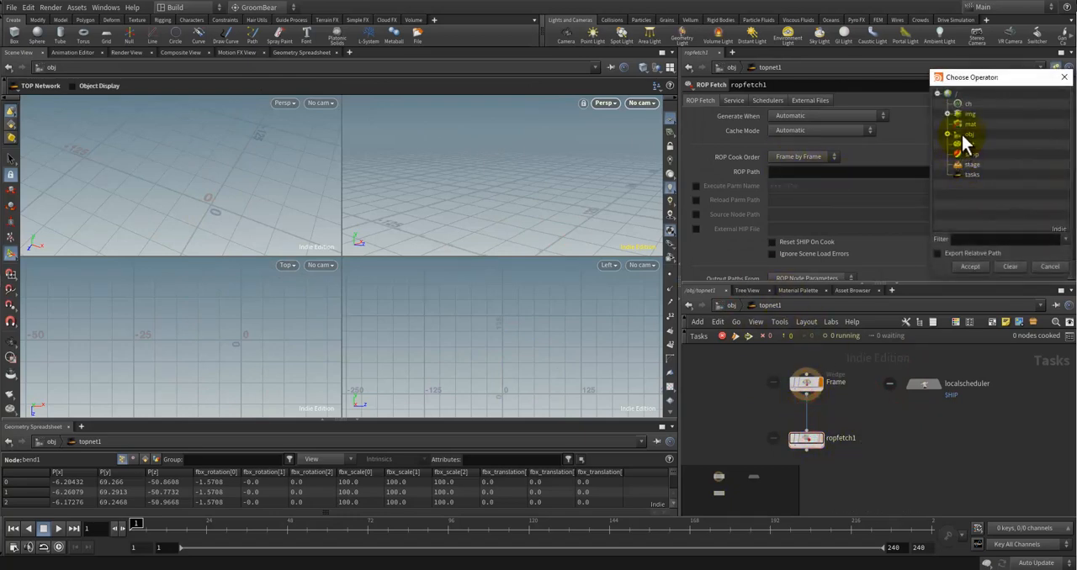
left_click(949, 135)
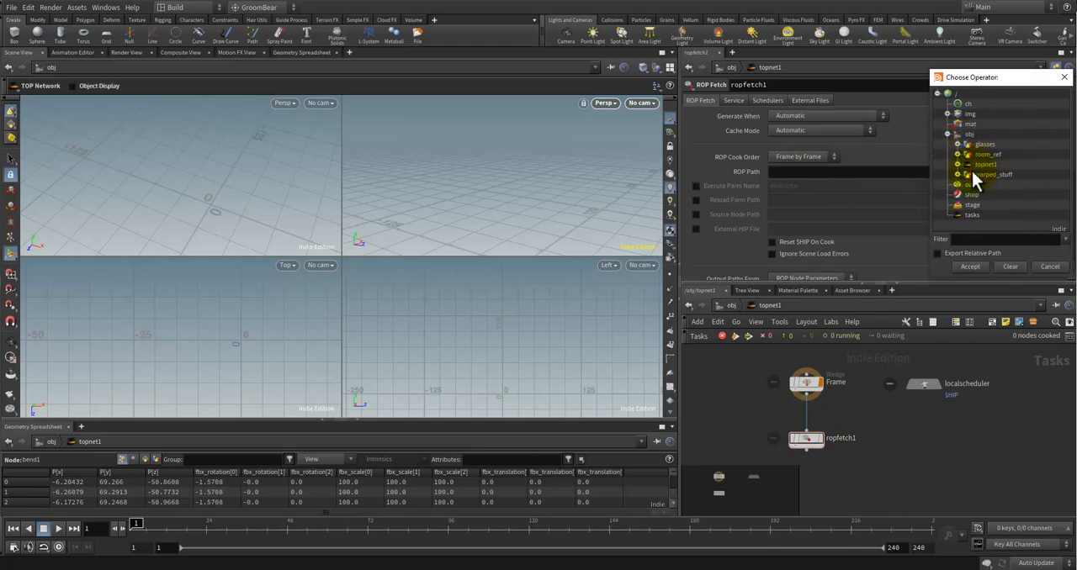
left_click(957, 174)
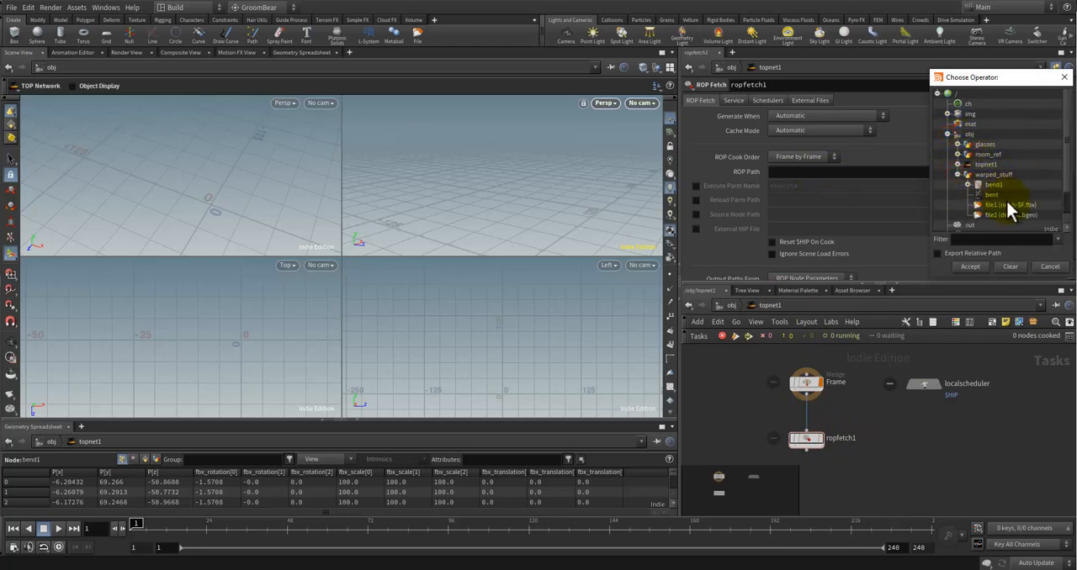
left_click_drag(1066, 182, 1027, 197)
left_click(994, 185)
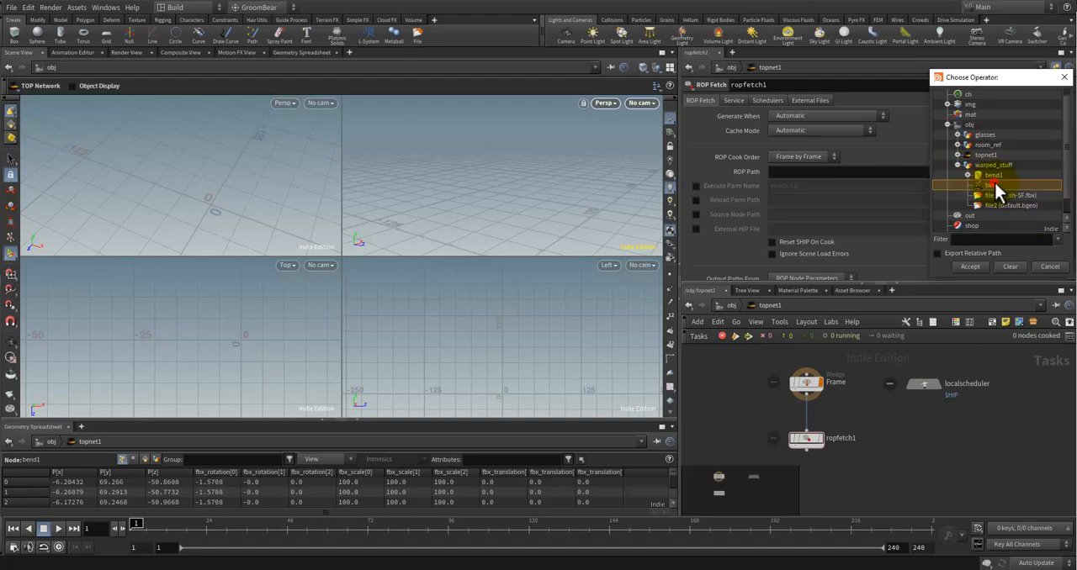
left_click(971, 267)
left_click(830, 450)
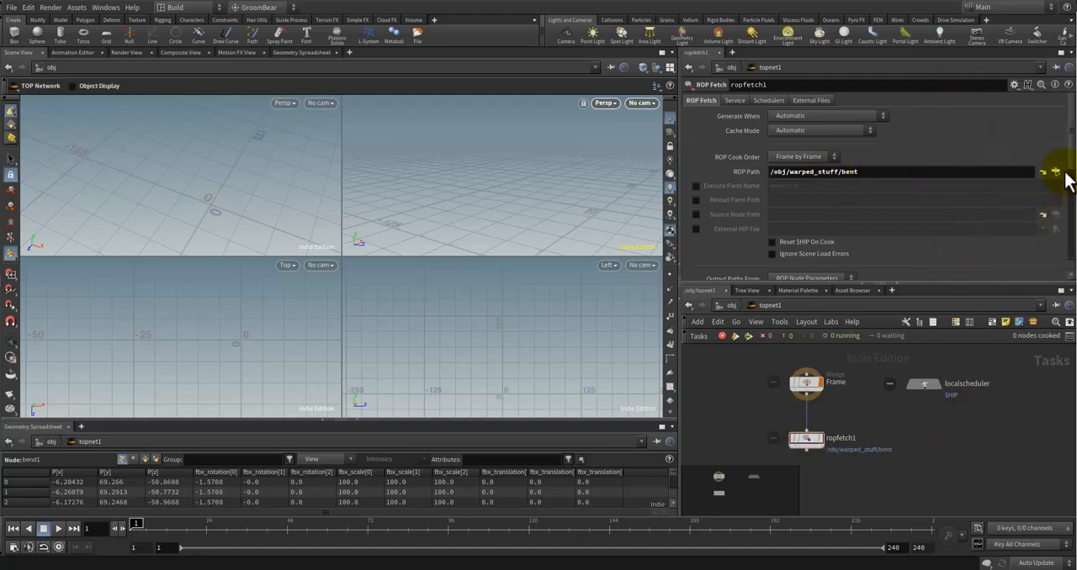
mouse_move(1071, 160)
left_mouse_down()
mouse_move(1075, 245)
mouse_move(1071, 167)
left_mouse_up()
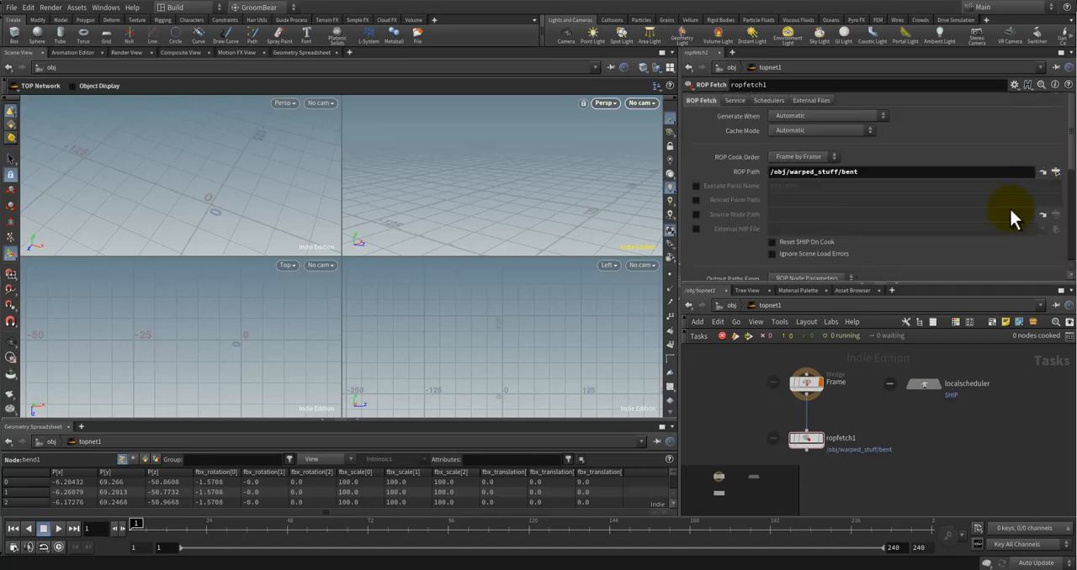
Step: Enclose the Frame and ropfetch1 nodes in a network box, enlarge the box around them, and move localscheduler outside to its upper left
left_click(919, 438)
scroll(869, 399, "down", 3)
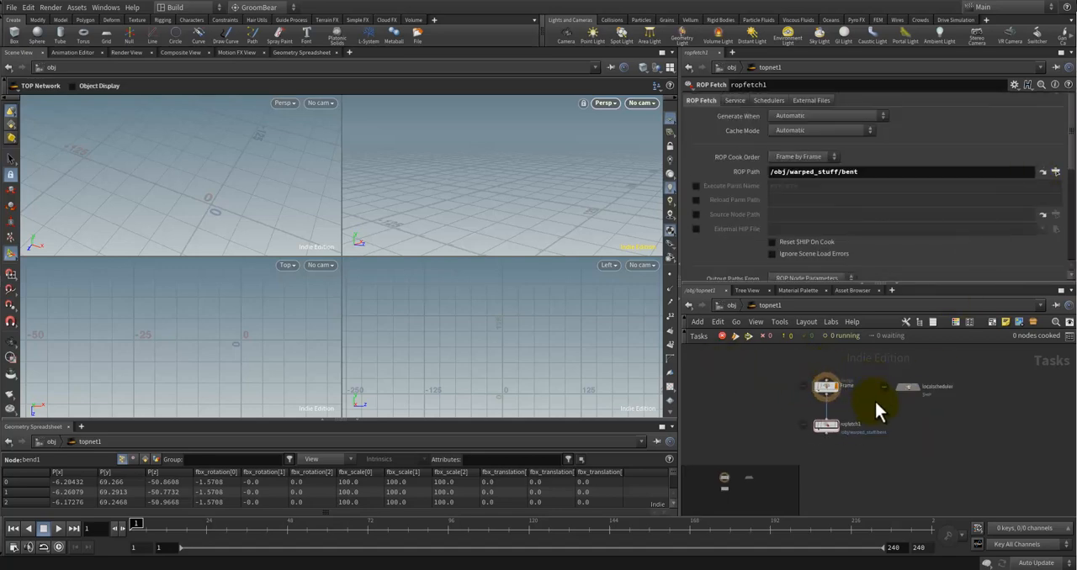
left_click_drag(787, 458, 784, 461)
left_click(993, 322)
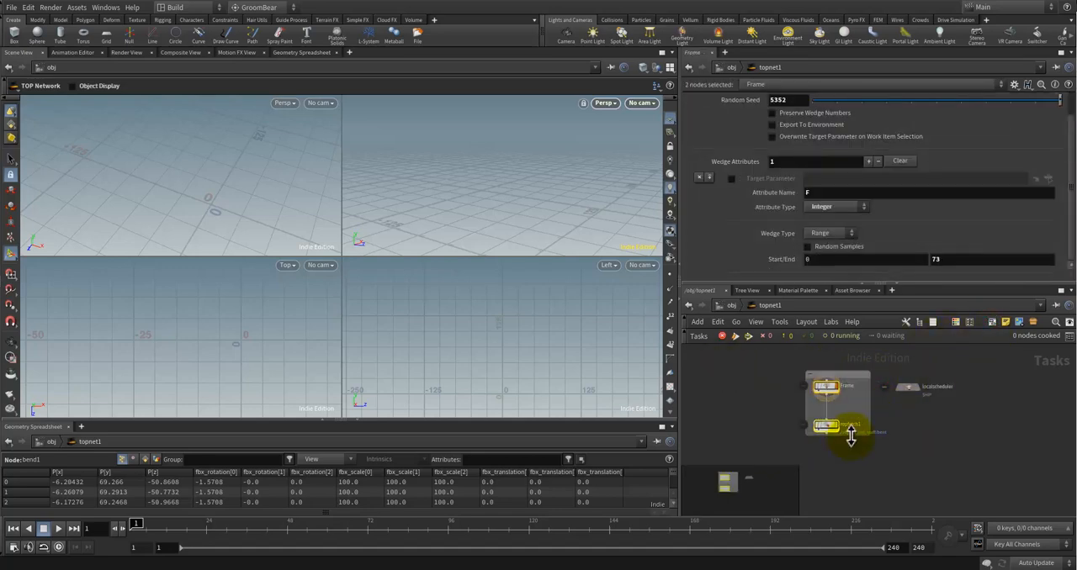
left_click_drag(851, 435, 852, 485)
left_click_drag(805, 412, 788, 413)
left_click_drag(829, 371, 829, 353)
left_click(929, 420)
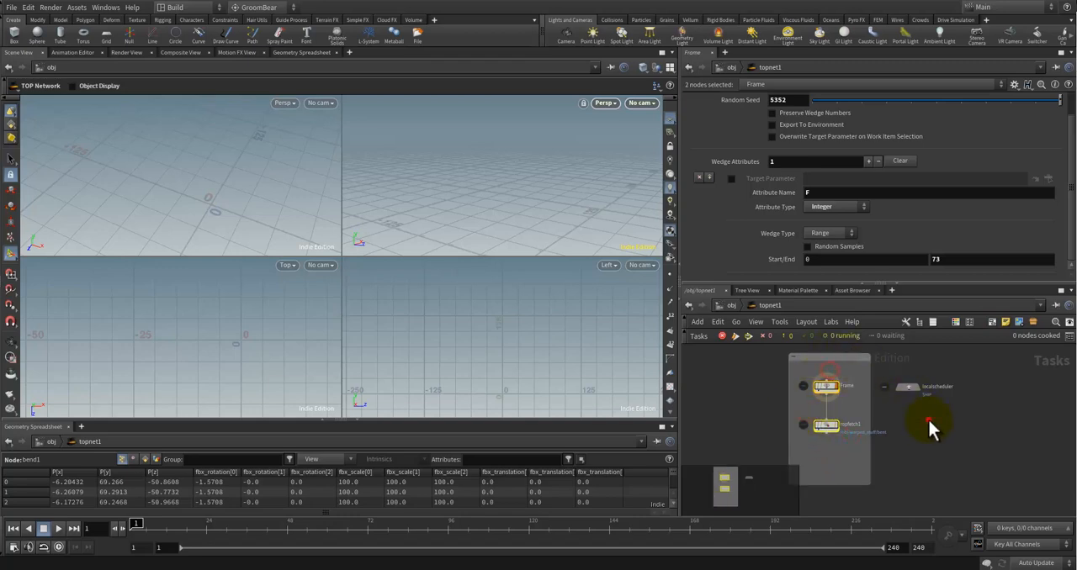
left_click_drag(904, 386, 749, 365)
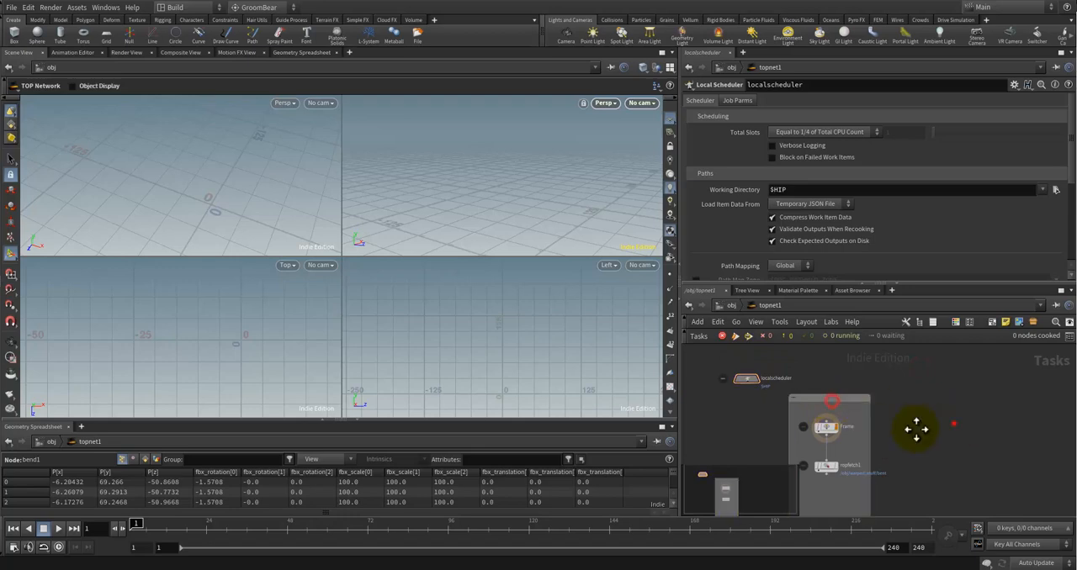
middle_click_drag(915, 428, 931, 390)
Step: Review the Frame wedge's attribute settings and the ropfetch1 node's fetch parameters
left_click(842, 391)
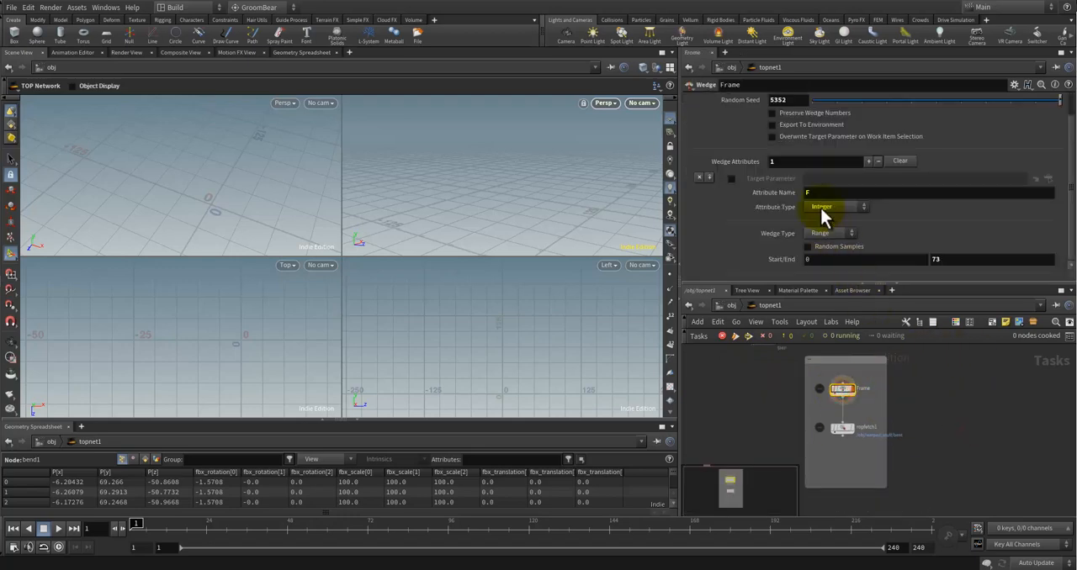
scroll(914, 139, "up", 2)
left_click(957, 405)
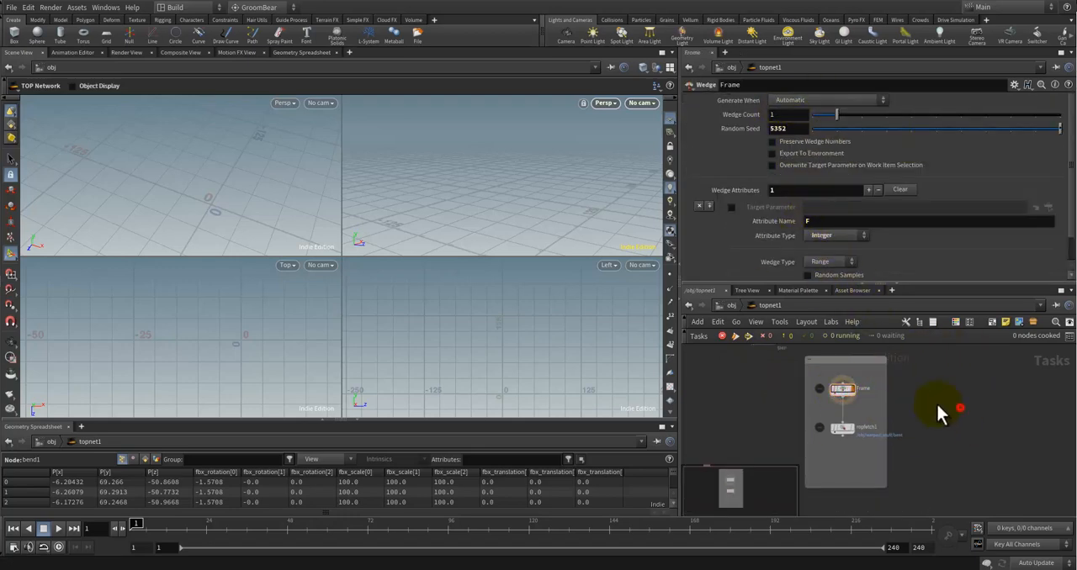
left_click(842, 429)
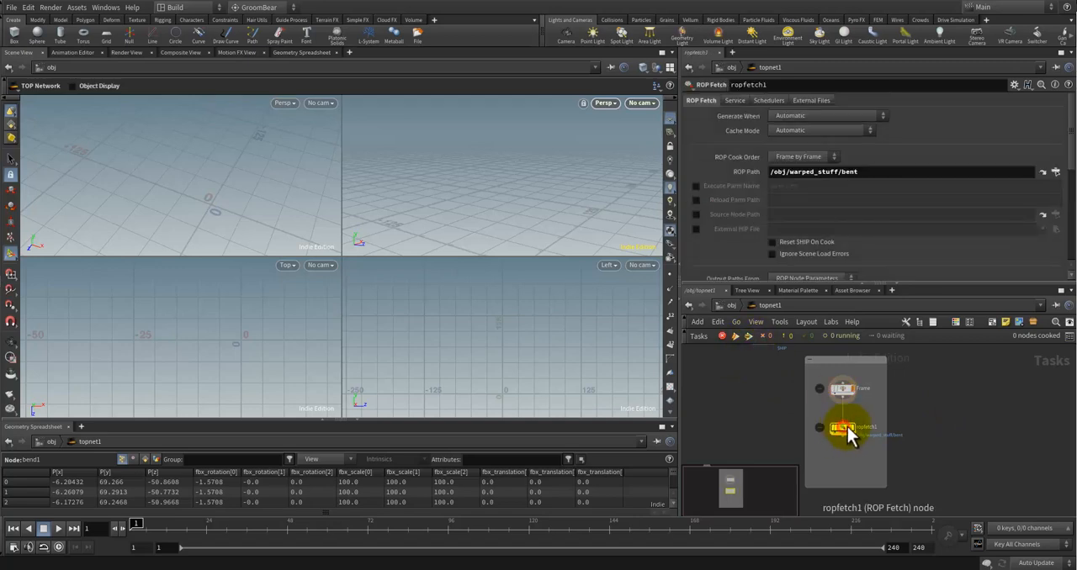
left_click(842, 388)
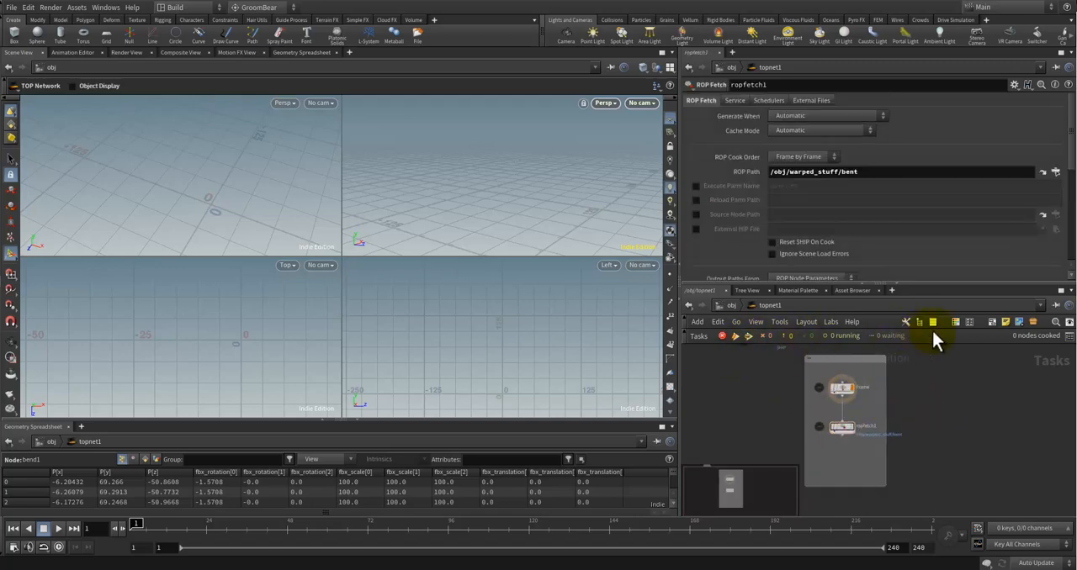
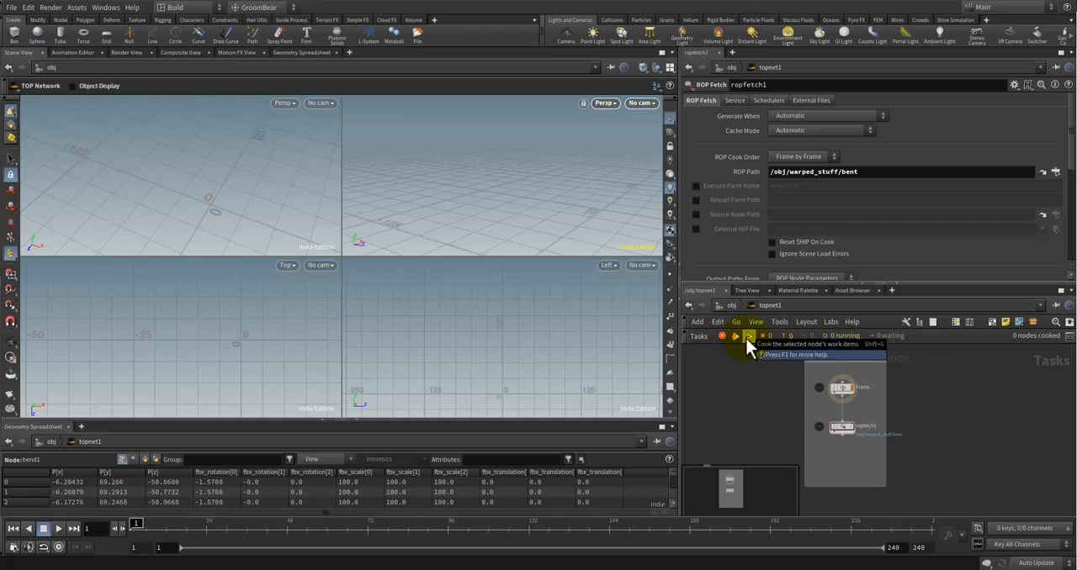
Step: Cook the ropfetch1 node's work items, saving the scene changes before cooking
left_click(835, 433)
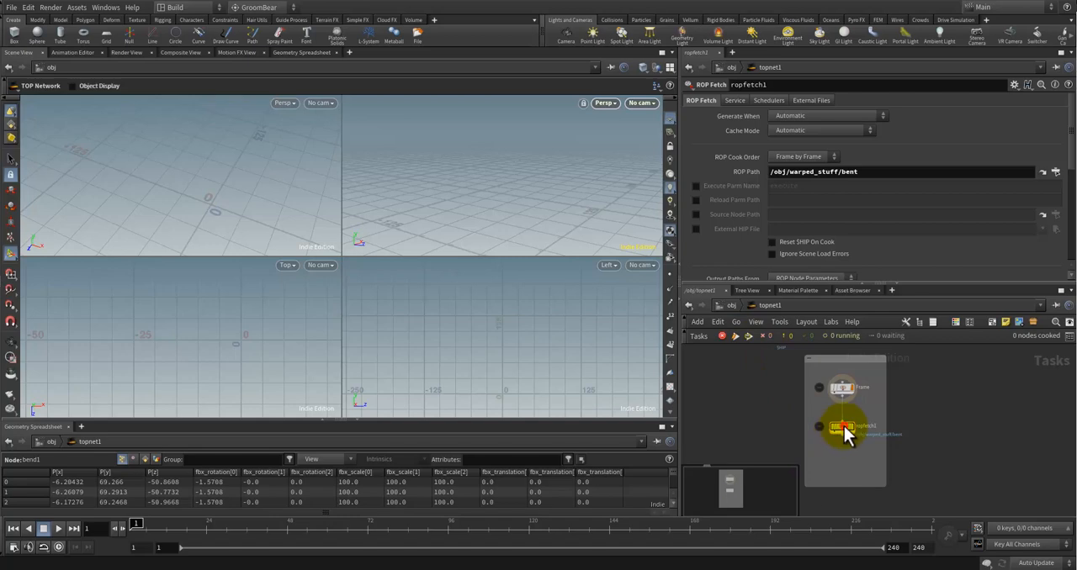
left_click(748, 336)
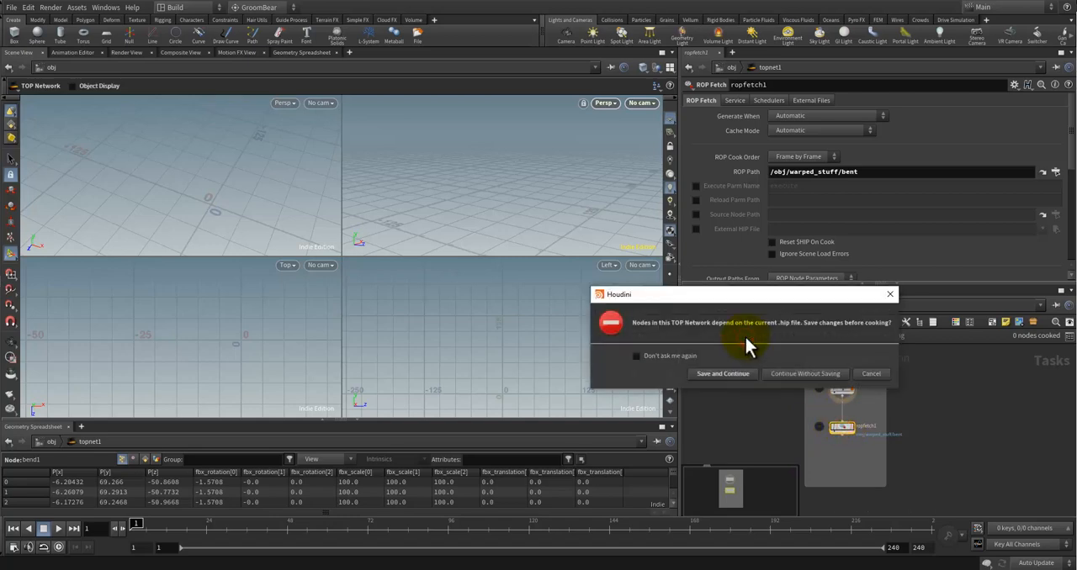
left_click(742, 375)
scroll(905, 404, "up", 1)
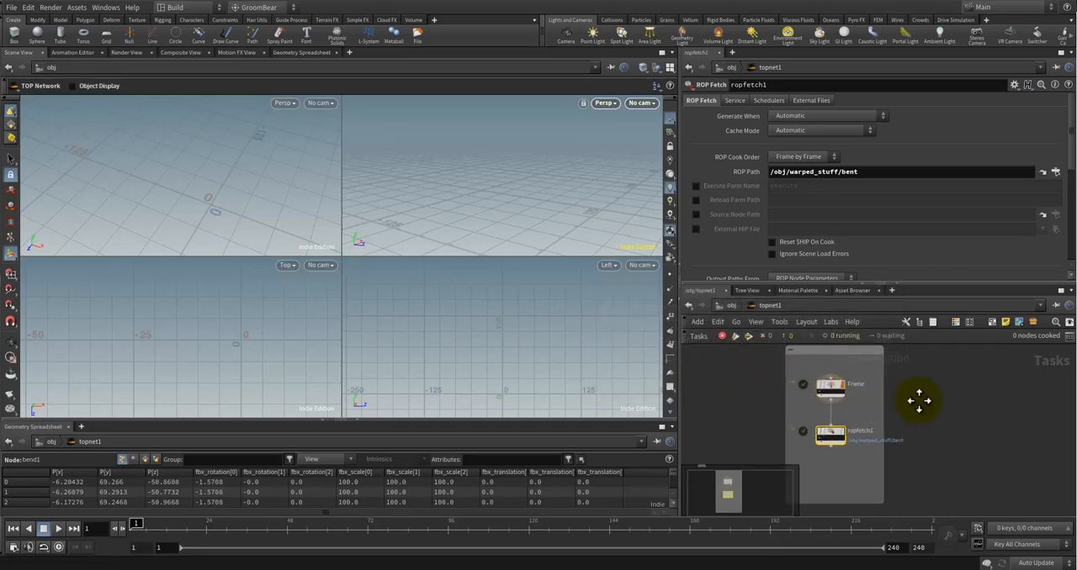
middle_click_drag(917, 399, 935, 388)
scroll(937, 390, "up", 1)
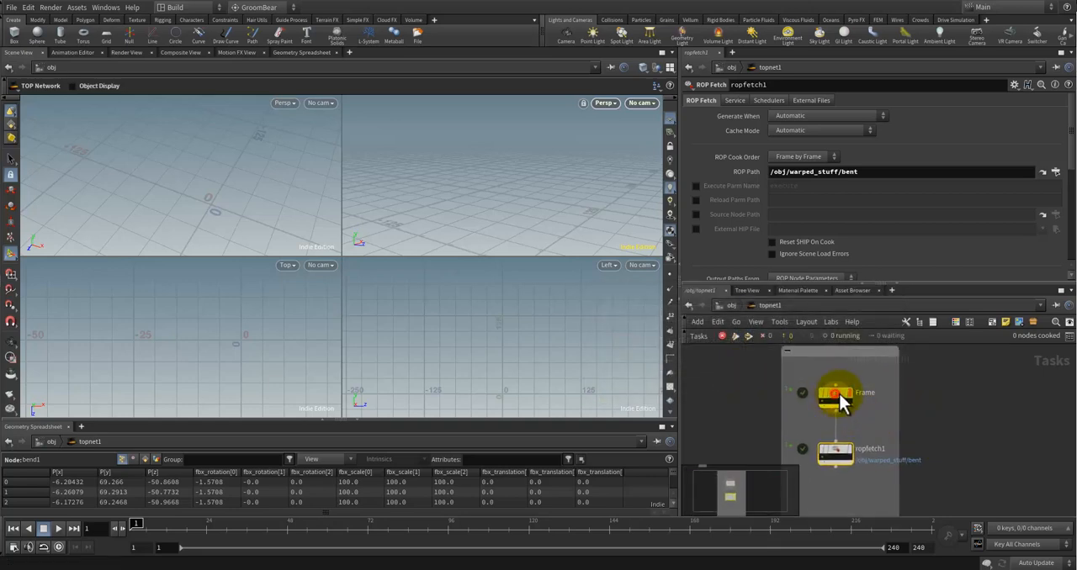
Step: Switch to File Explorer, check the starving-artist houdini\deformed folder for exported FBX files, and return to Houdini
left_click(837, 402)
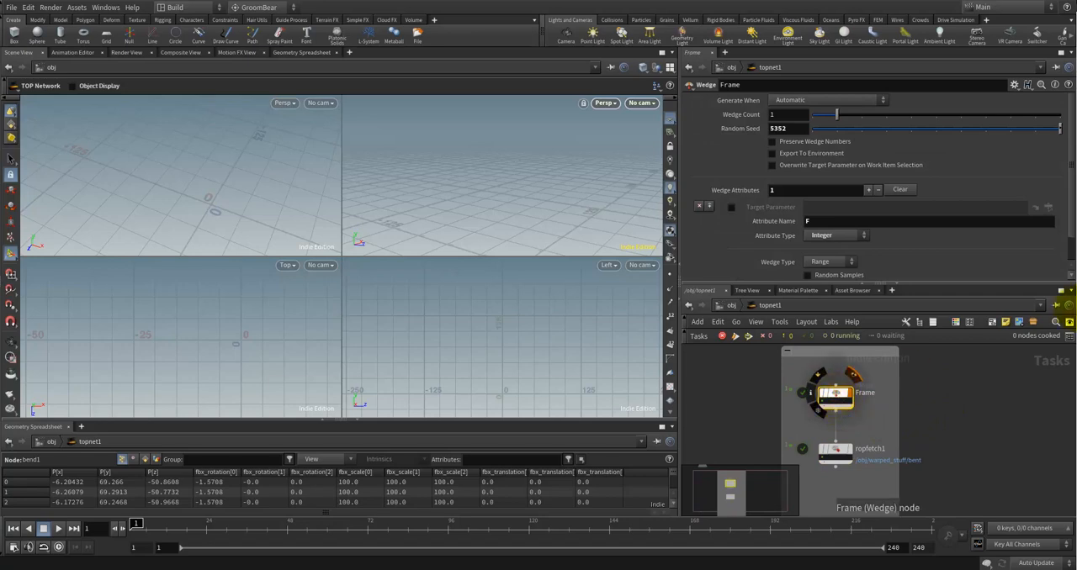
key("alt+Tab")
left_click_drag(731, 22, 227, 34)
left_click(301, 203)
left_click(317, 200)
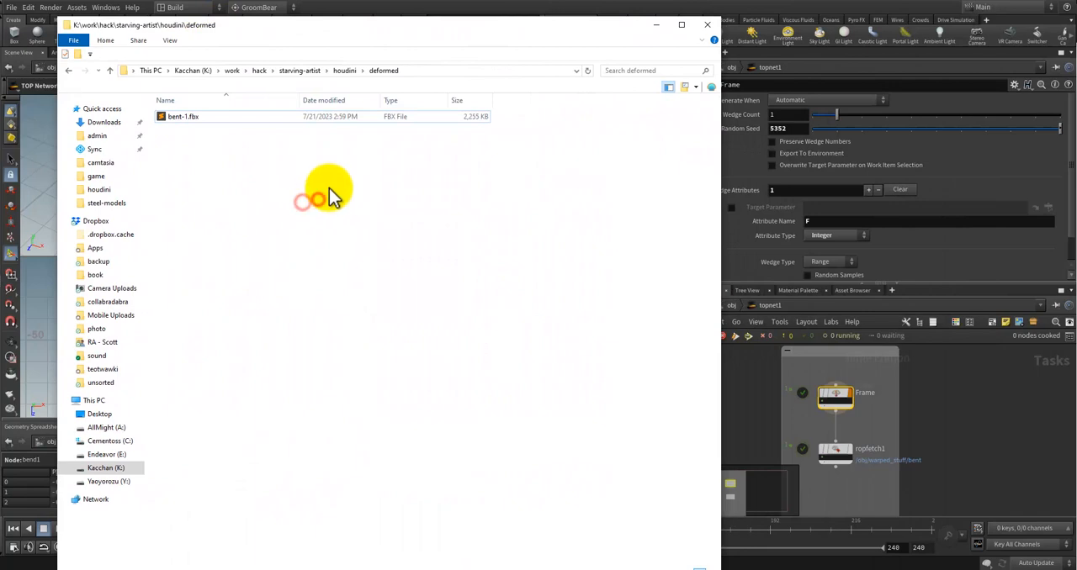
left_click(367, 154)
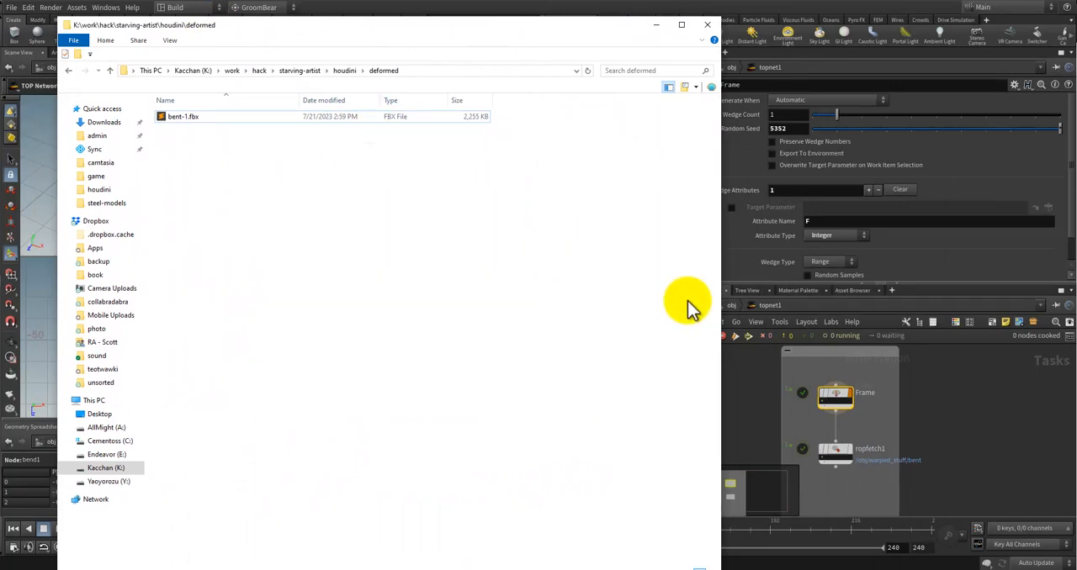
left_click(974, 424)
Step: Add an Output node below the network box in topnet1
left_click(833, 394)
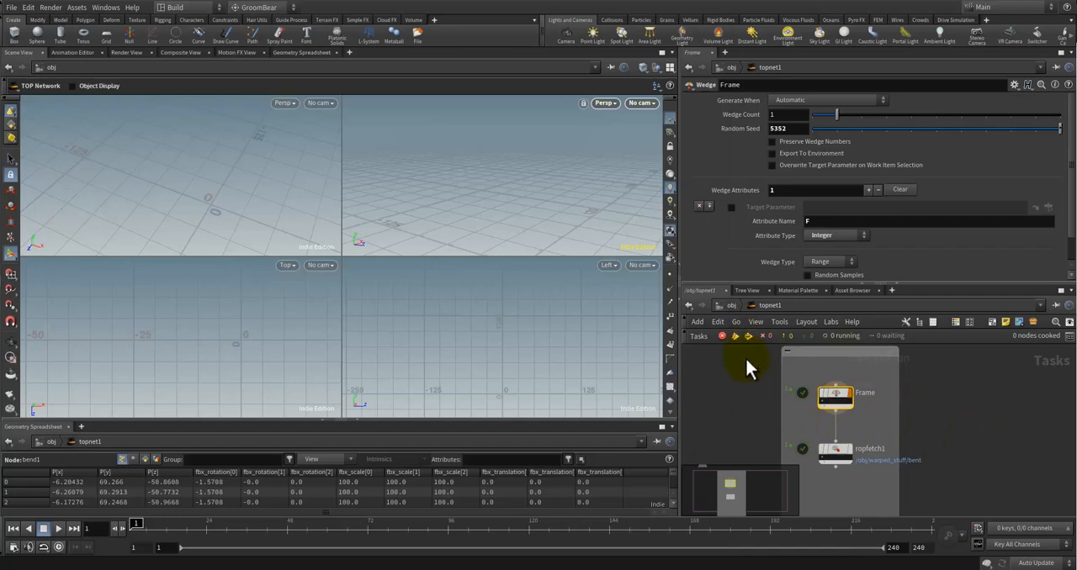
scroll(959, 430, "down", 2)
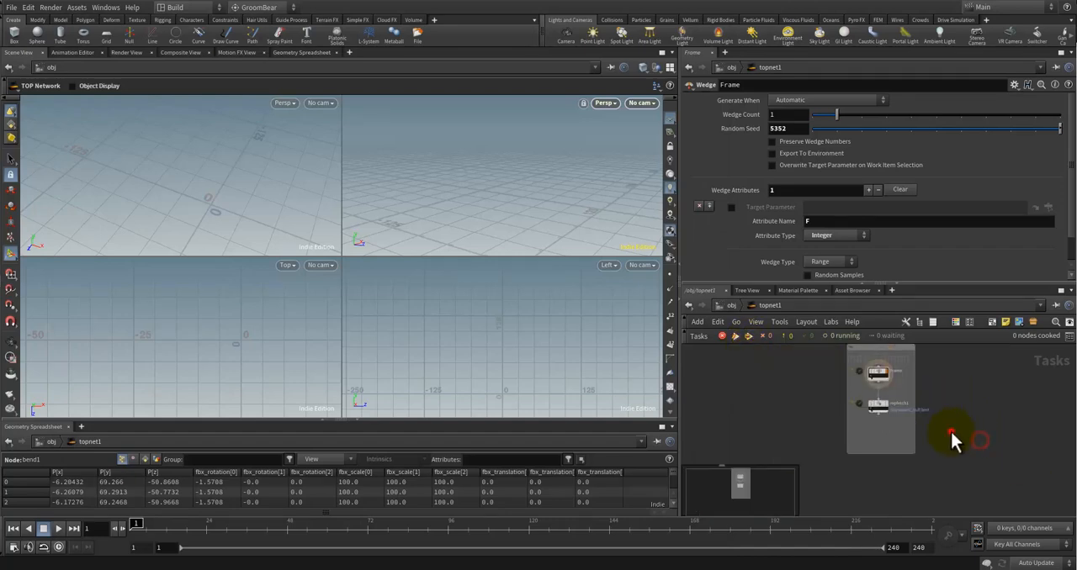
key("Tab")
type("outp")
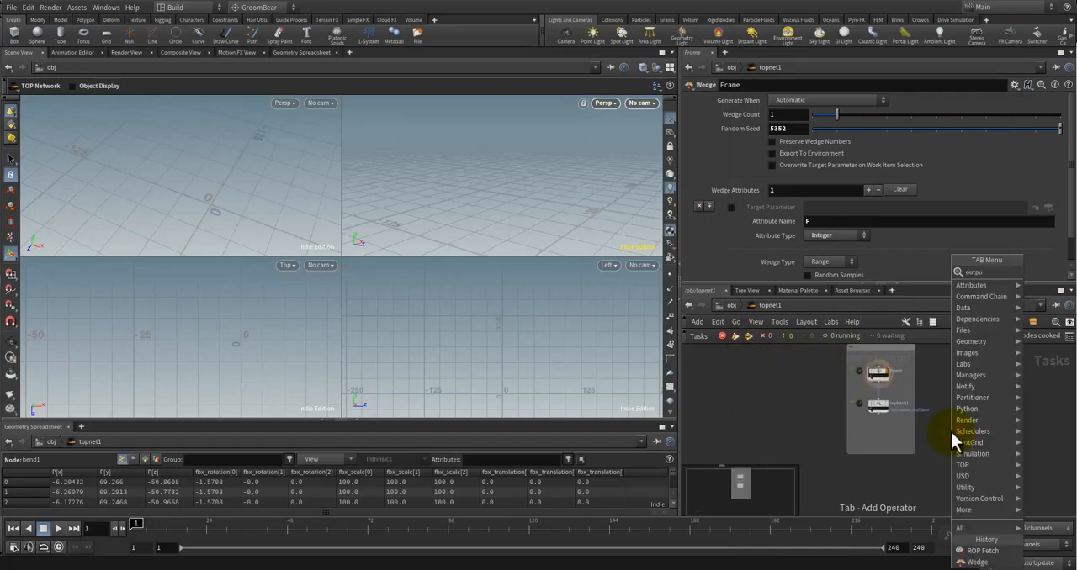
key("Return")
left_click(896, 476)
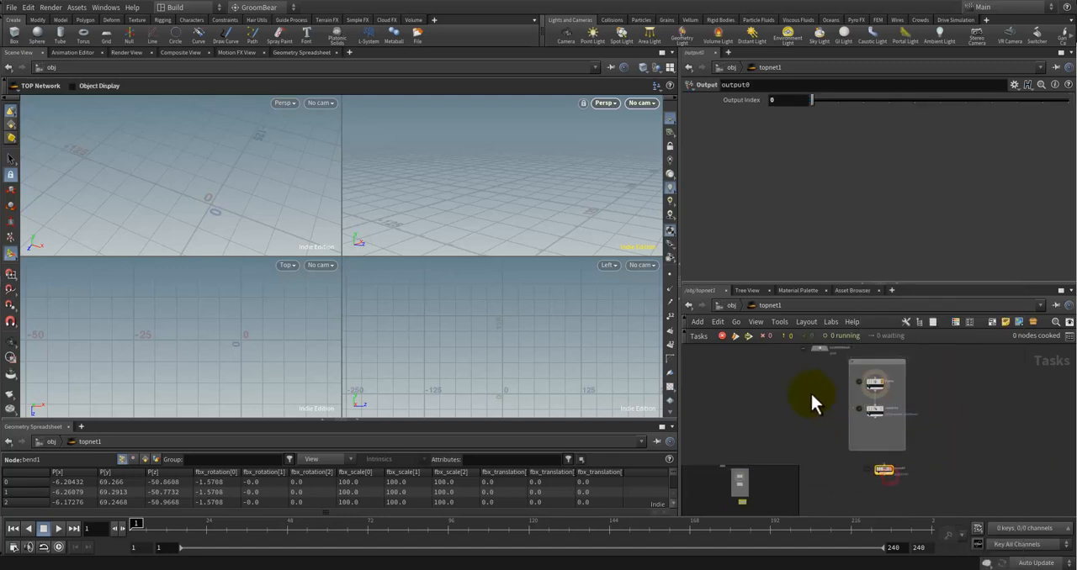
Step: Move localscheduler beside the Output node and connect the ropfetch1 node's output to output0's input
scroll(803, 384, "up", 1)
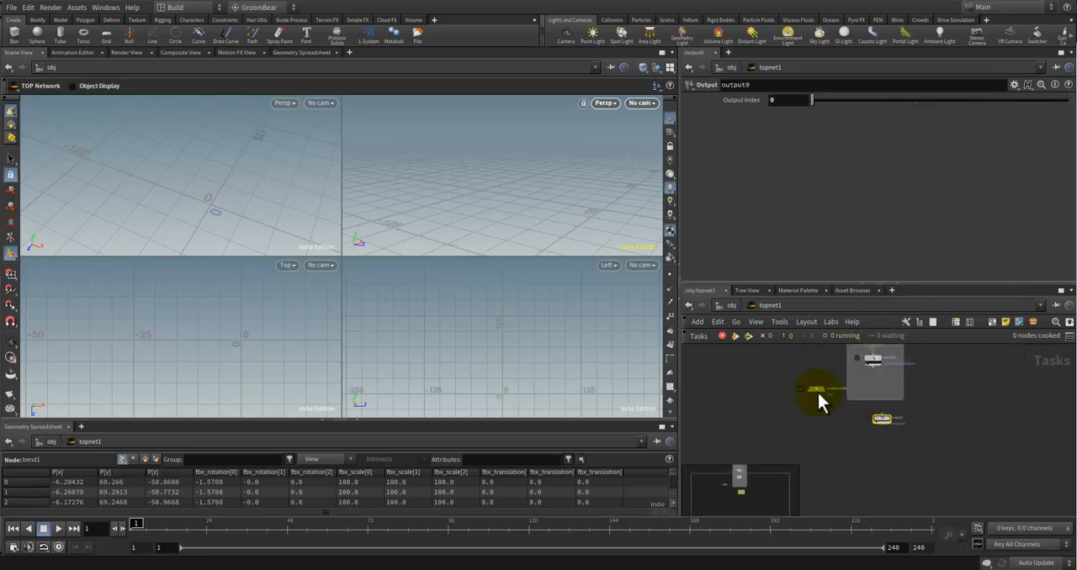
left_click_drag(817, 391, 755, 424)
scroll(904, 413, "up", 4)
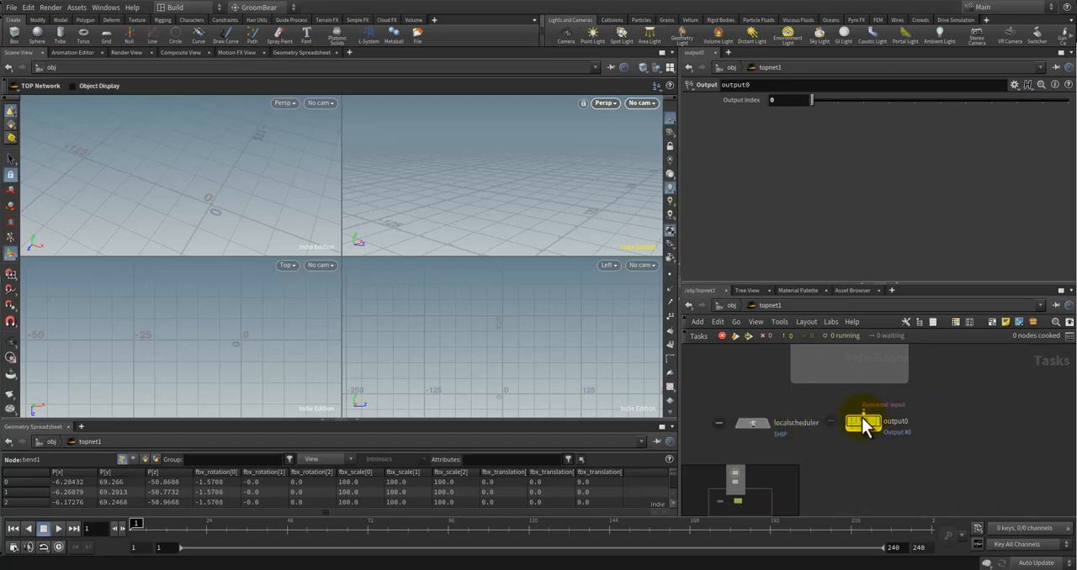
scroll(928, 406, "down", 1)
middle_click_drag(926, 405, 923, 466)
left_click_drag(856, 392, 872, 472)
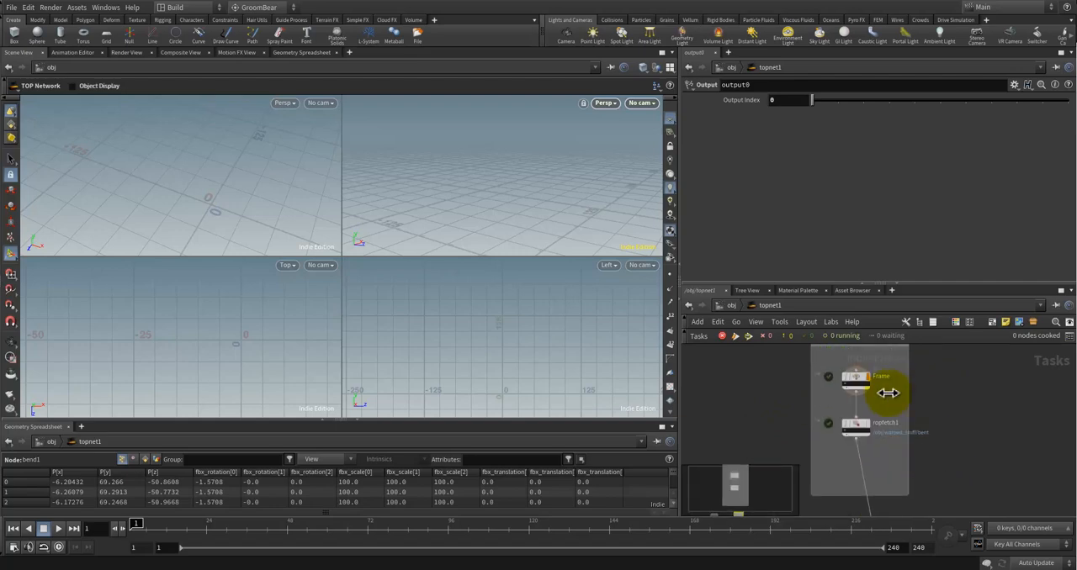
Step: Set the ropfetch1 node's Generate When option to All Upstream Items are Generated
left_click(869, 385)
left_click(852, 427)
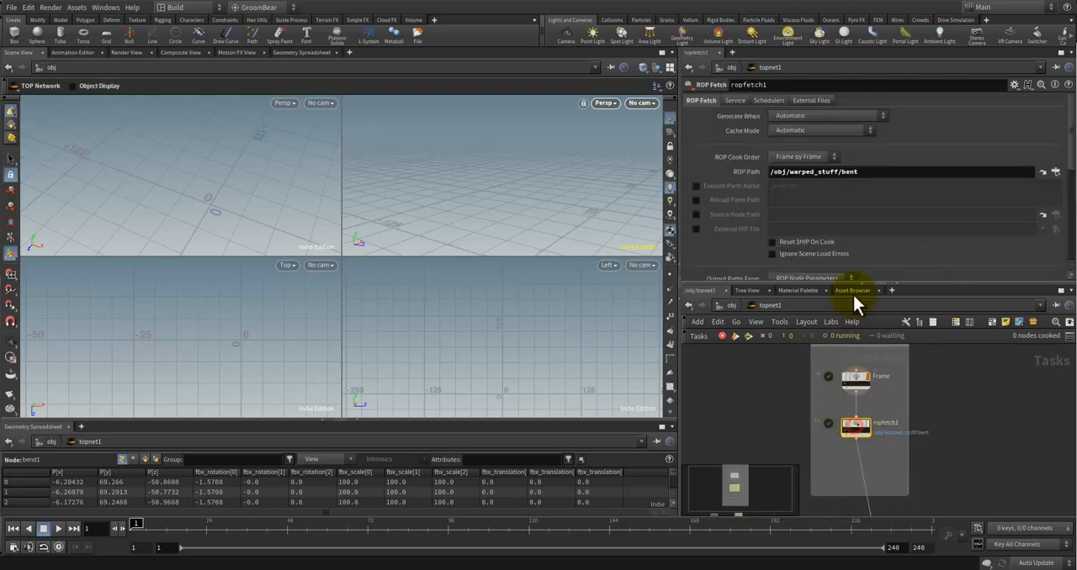
left_click(797, 116)
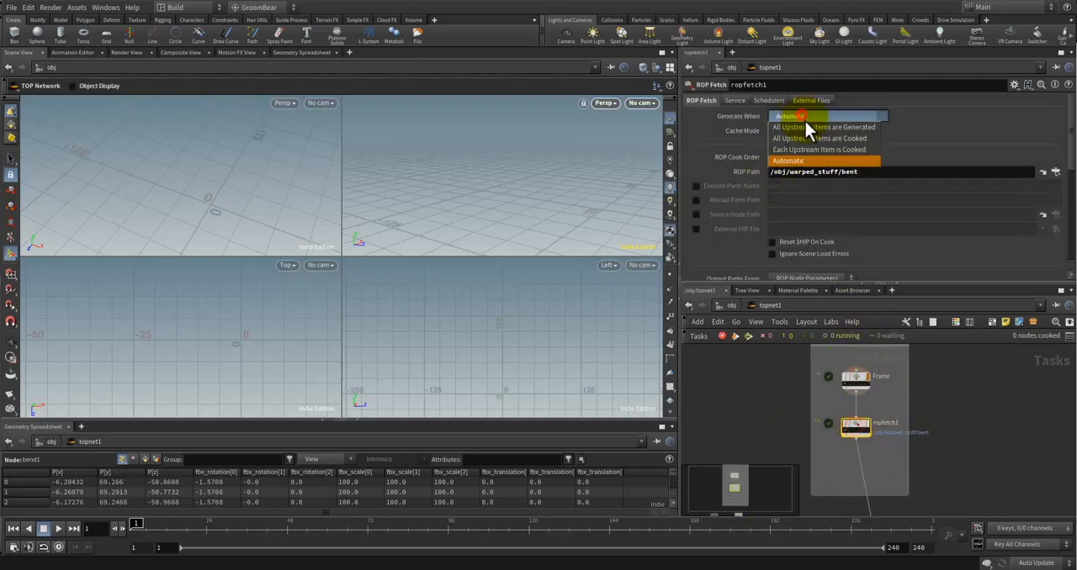
left_click(850, 139)
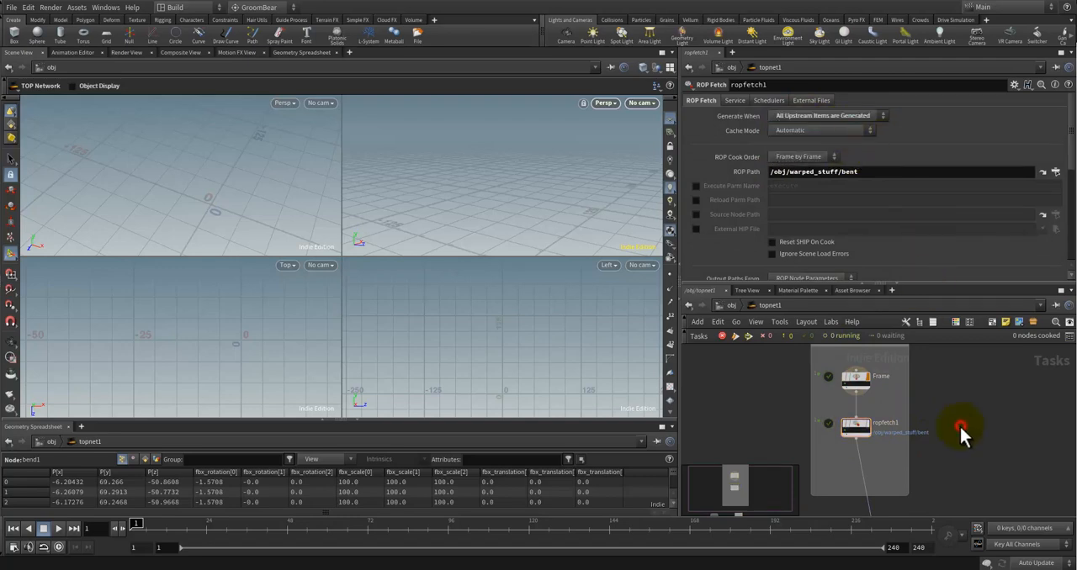
Step: Inspect the Frame wedge, ropfetch1, output0 and localscheduler nodes and their parameters across the TOP network
scroll(959, 423, "down", 2)
middle_click_drag(954, 422, 924, 384)
middle_click_drag(932, 435, 963, 511)
scroll(938, 445, "up", 1)
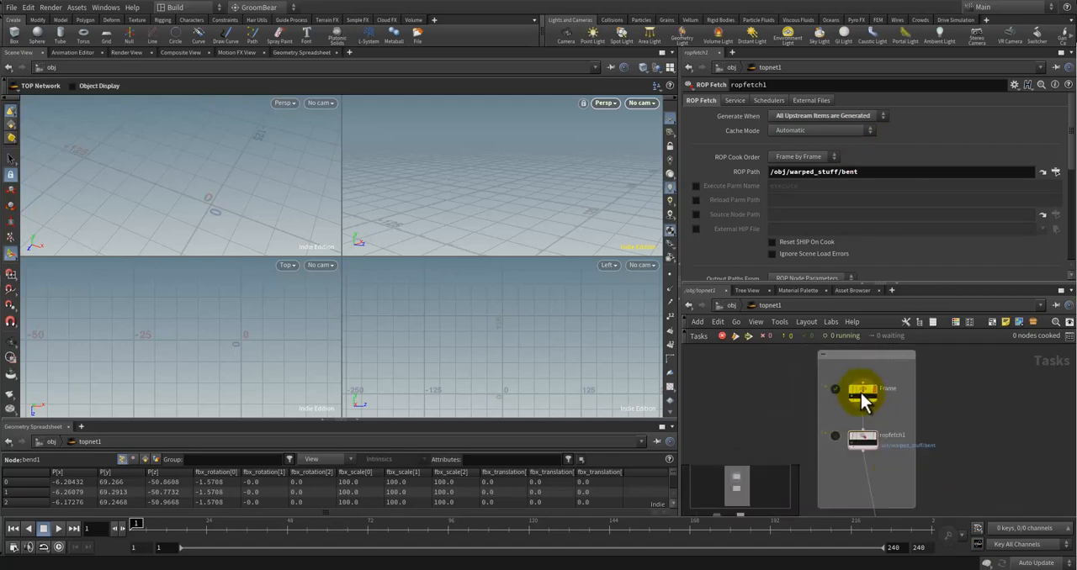
scroll(863, 391, "up", 2)
left_click(867, 397)
scroll(980, 430, "down", 1)
mouse_move(980, 430)
middle_mouse_down()
mouse_move(998, 449)
mouse_move(977, 446)
mouse_move(978, 433)
middle_mouse_up()
scroll(978, 433, "up", 2)
middle_click_drag(981, 373, 978, 488)
scroll(836, 455, "up", 4)
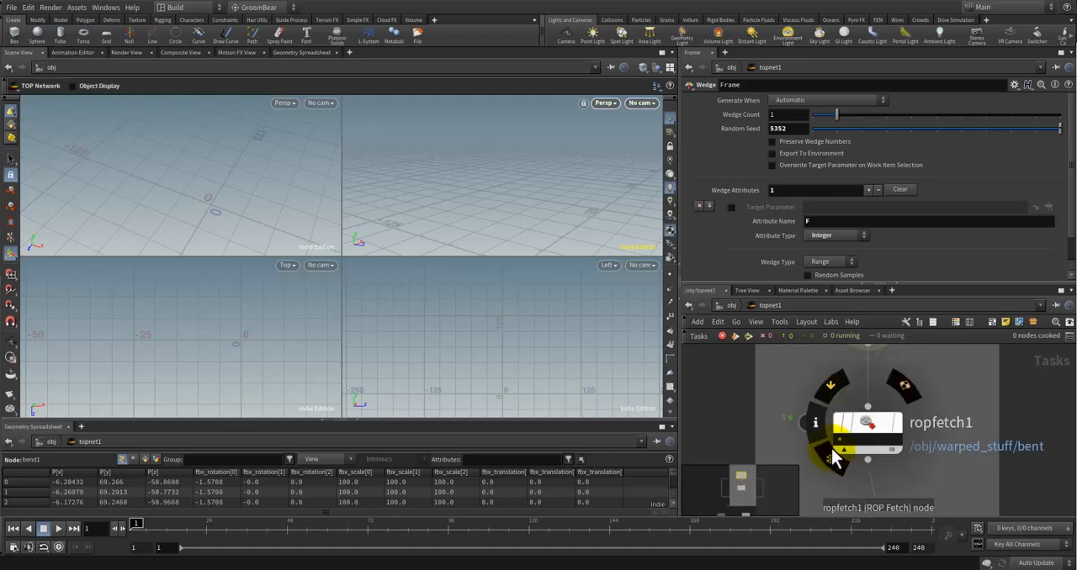
scroll(925, 466, "down", 4)
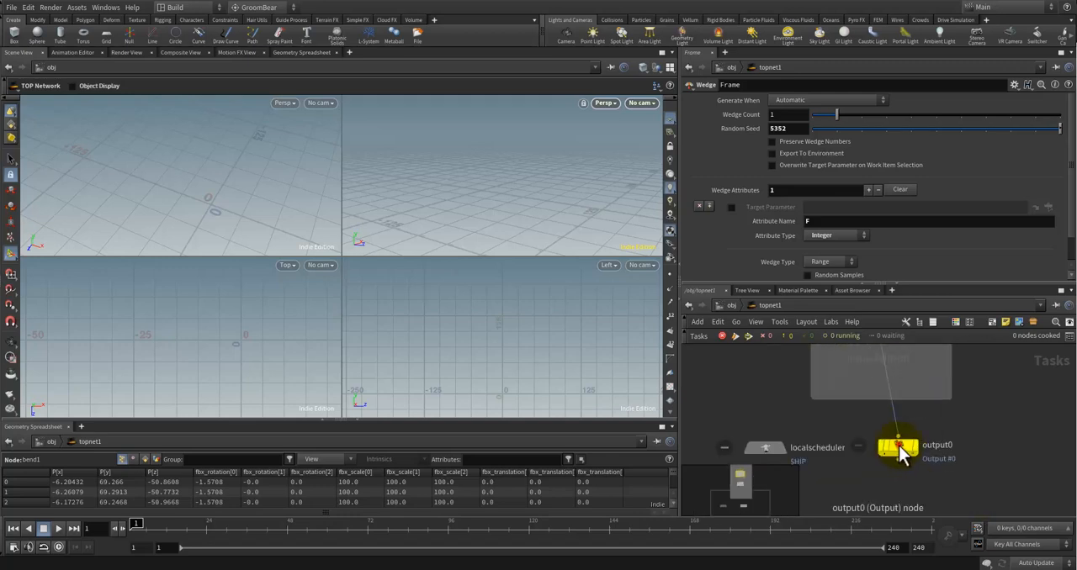
left_click(898, 447)
scroll(788, 459, "down", 1)
left_click(800, 442)
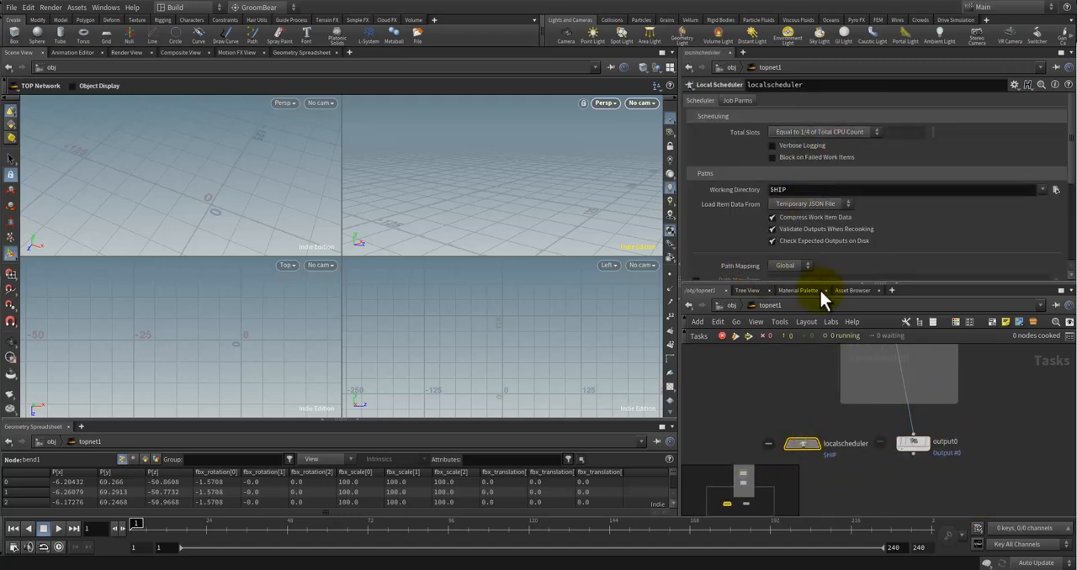
scroll(991, 388, "down", 2)
middle_click_drag(989, 420, 973, 557)
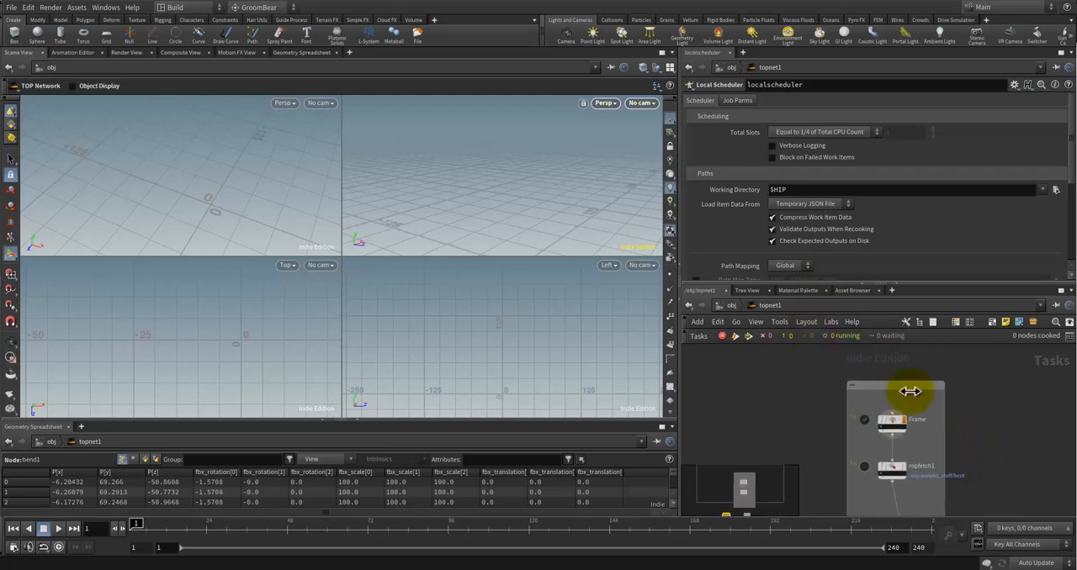
Step: Save the scene and cook the output node's work items
left_click(789, 415)
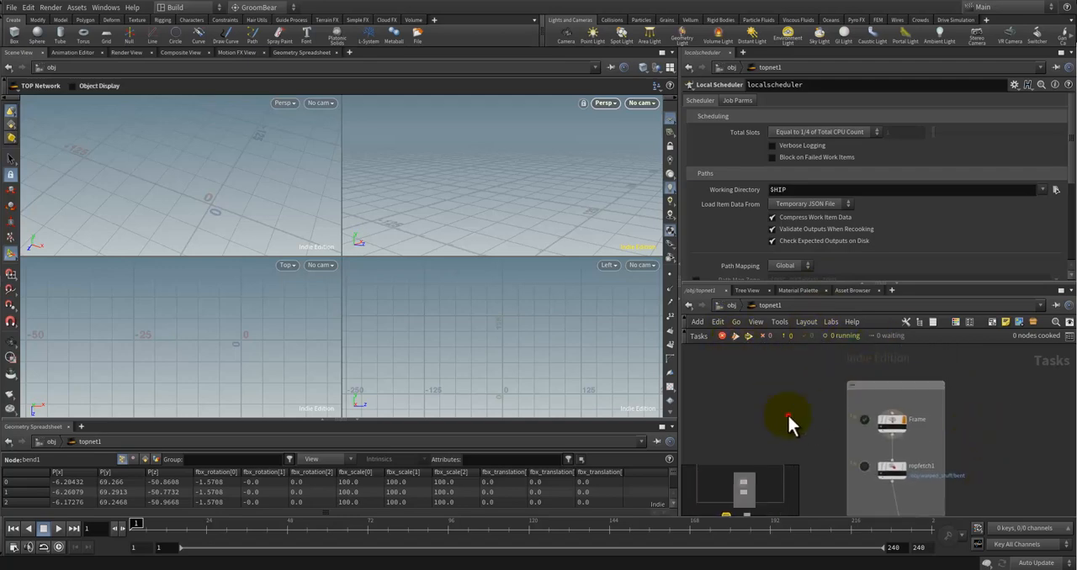
key("ctrl+s")
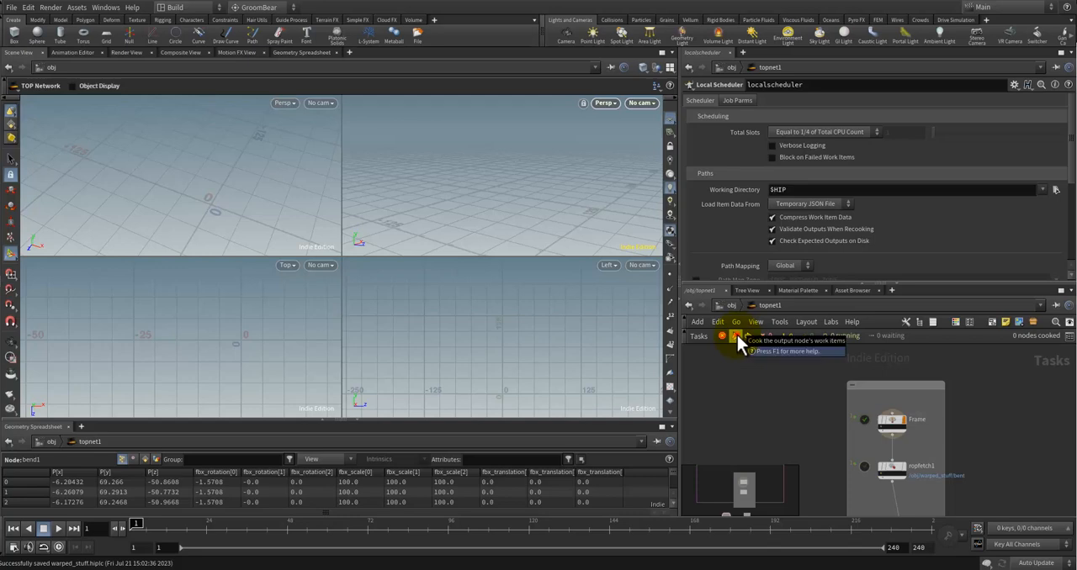
middle_click_drag(981, 429, 943, 401)
scroll(960, 450, "down", 3)
middle_click_drag(963, 453, 942, 430)
scroll(925, 442, "up", 3)
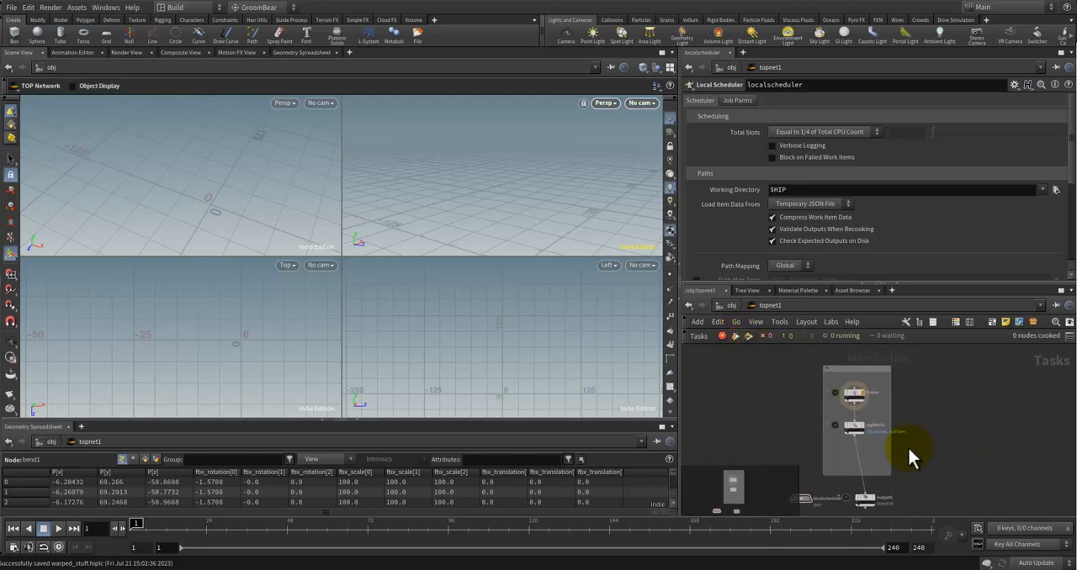
Step: Examine the Frame wedge's attribute name, start/end range, Generate When setting and Attribute Type options
left_click(832, 377)
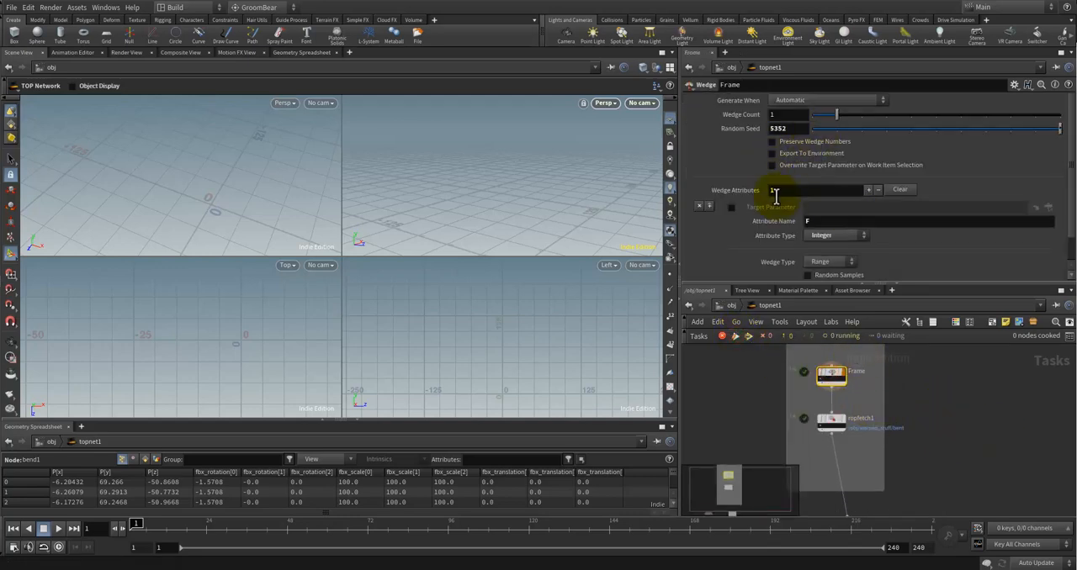
left_click(832, 221)
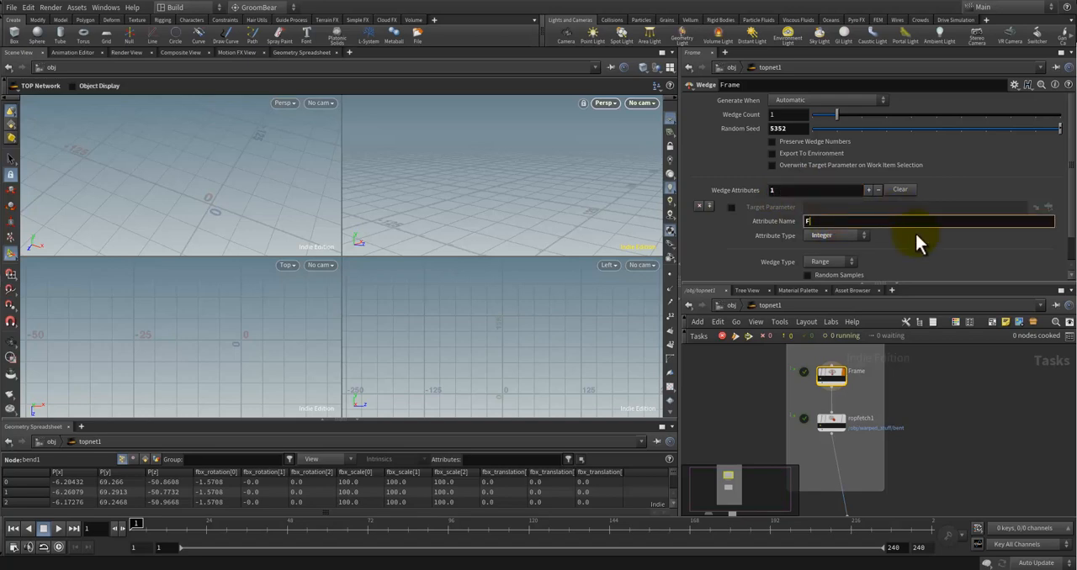
left_click_drag(1070, 211, 1070, 241)
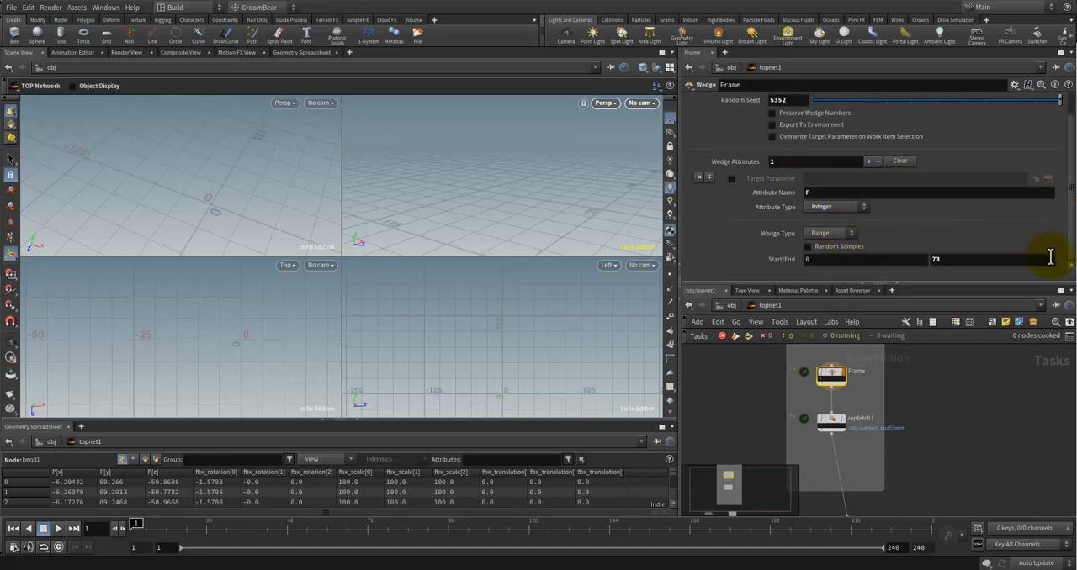
scroll(1062, 220, "up", 1)
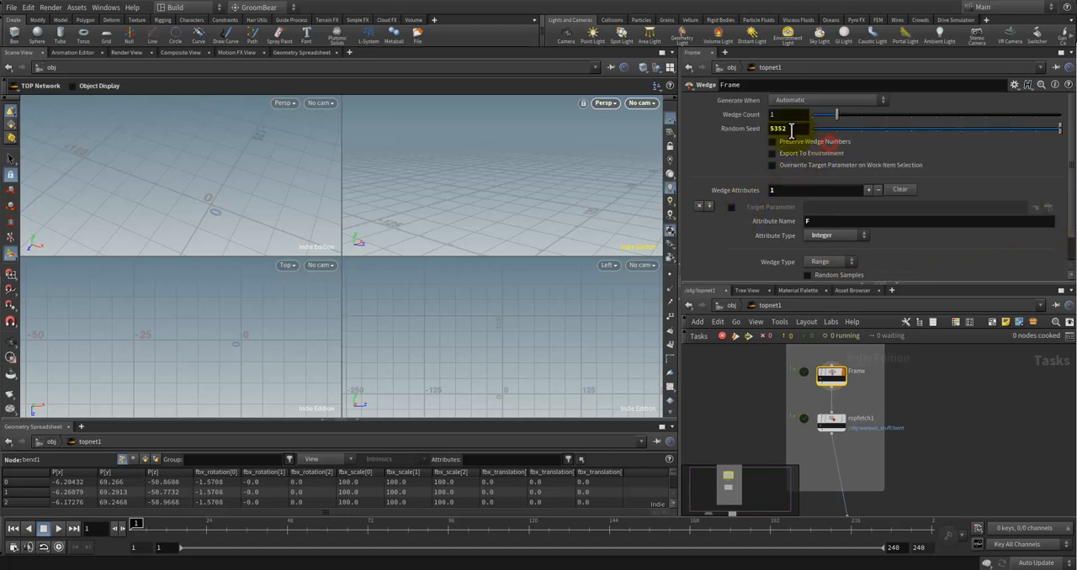
left_click(833, 102)
left_click(992, 157)
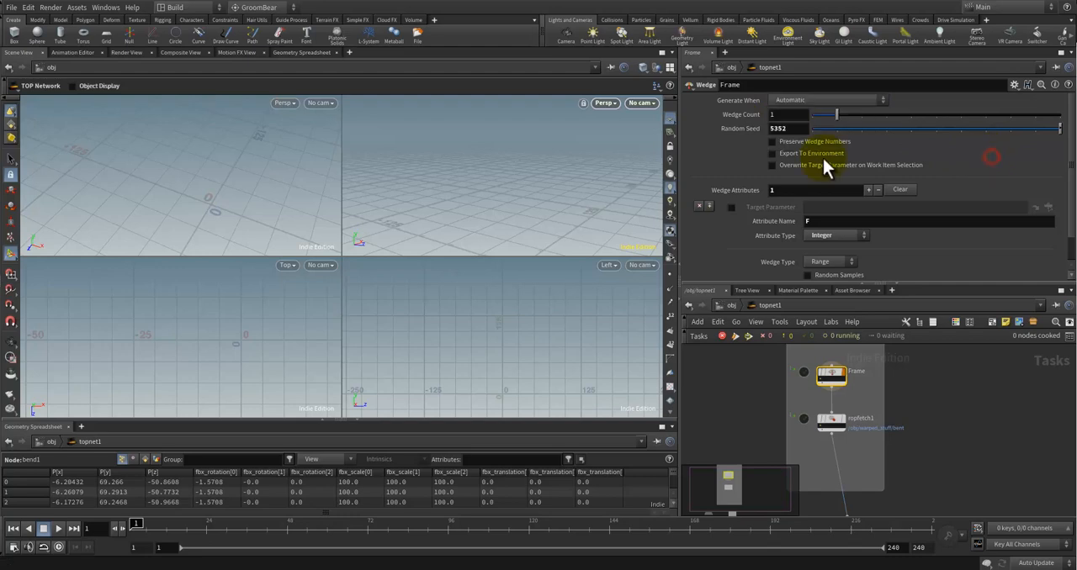
mouse_move(857, 167)
scroll(937, 227, "down", 2)
left_click(852, 232)
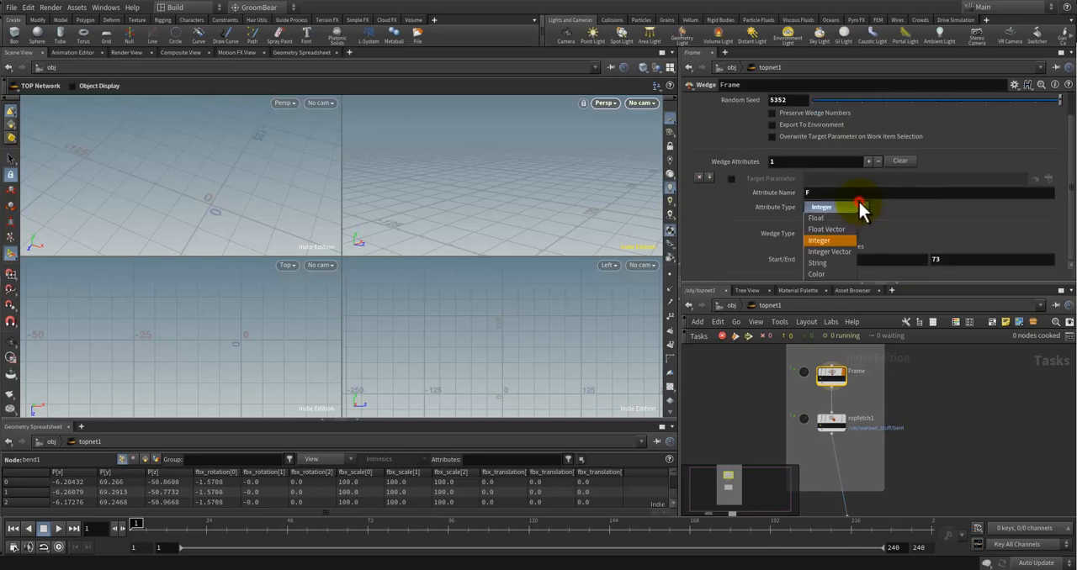
left_click(970, 396)
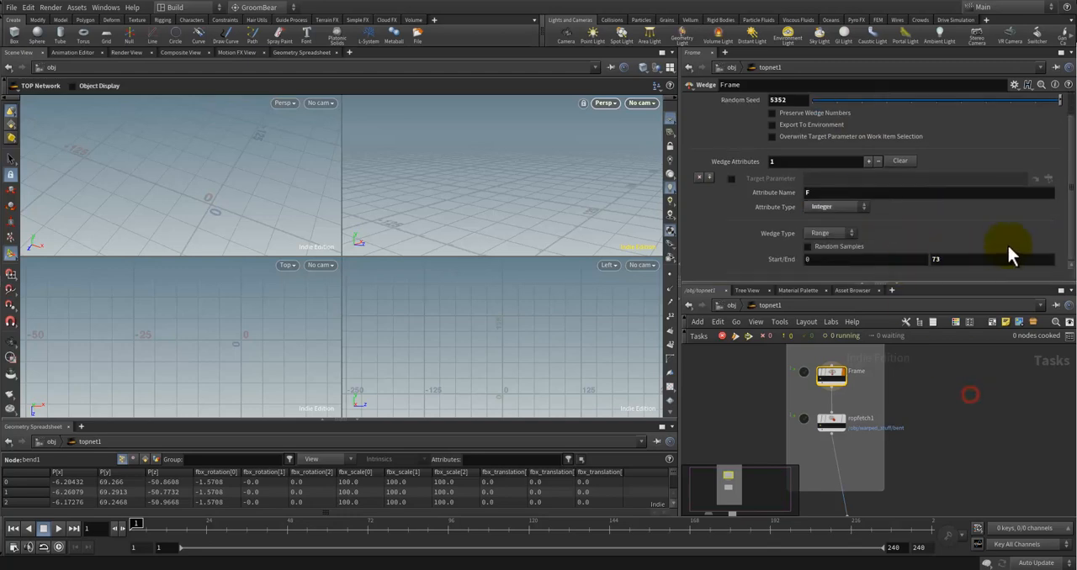
Step: Try changing the Frame wedge's Wedge Type to Value List and adding two values
left_click(850, 236)
left_click(832, 266)
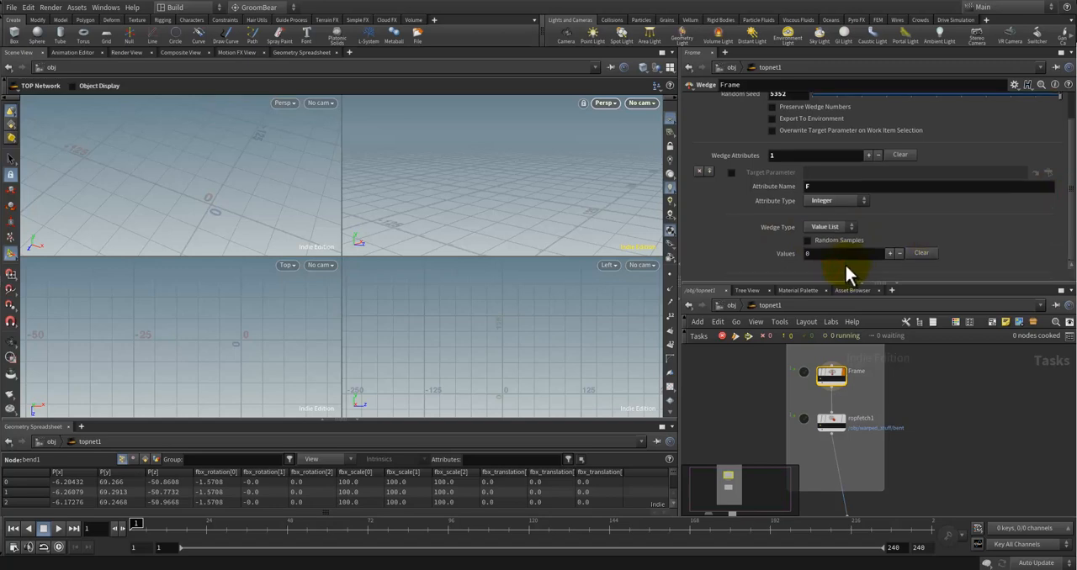
left_click(854, 253)
left_click(890, 253)
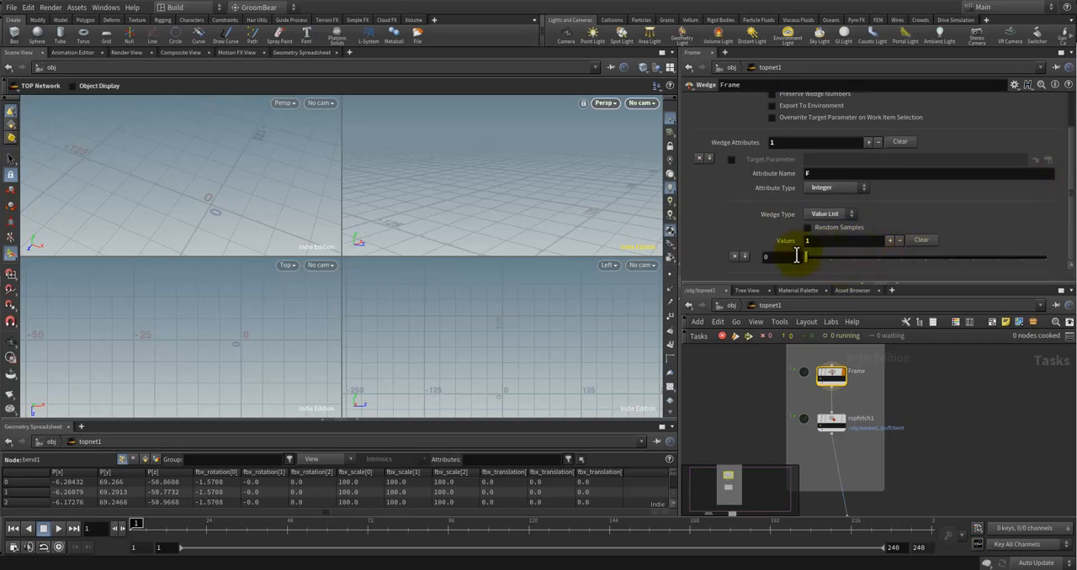
left_click_drag(795, 253, 819, 256)
left_click(810, 228)
left_click_drag(981, 261, 780, 255)
left_click(812, 240)
left_click(890, 240)
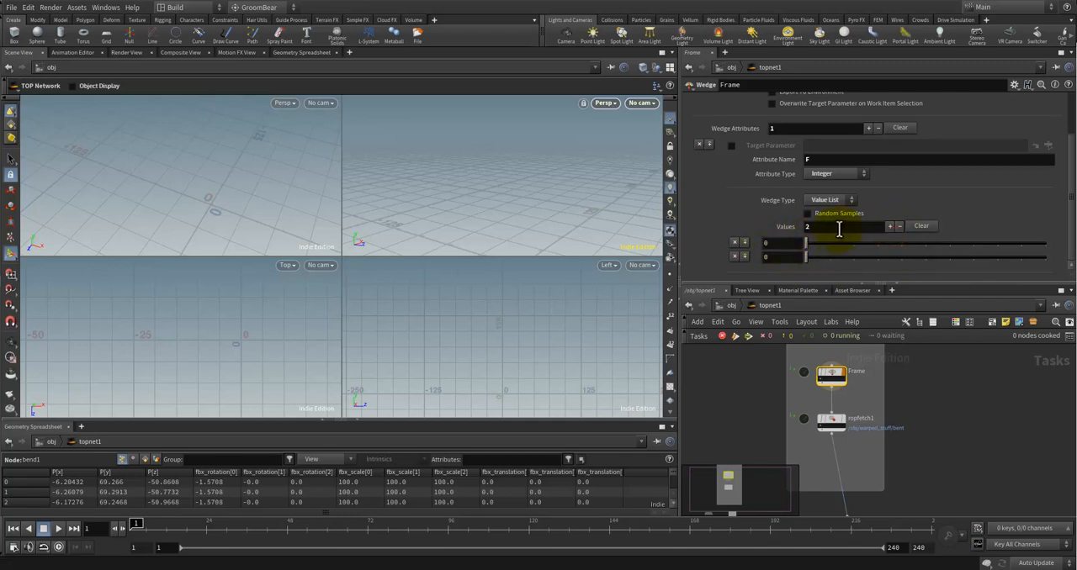
Step: Clear the Frame wedge's value list and set its Wedge Type back to Range
left_click(921, 226)
left_click(831, 229)
left_click(823, 229)
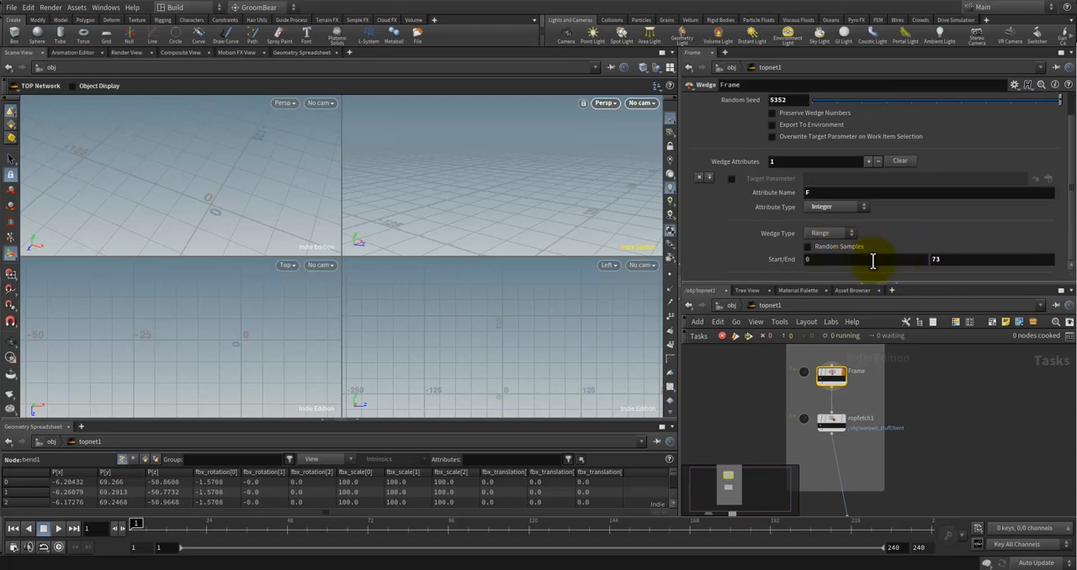
Step: Set the Frame wedge's range start to 0 and its Wedge Count to 1
left_click(823, 262)
key("BackSpace")
type("1")
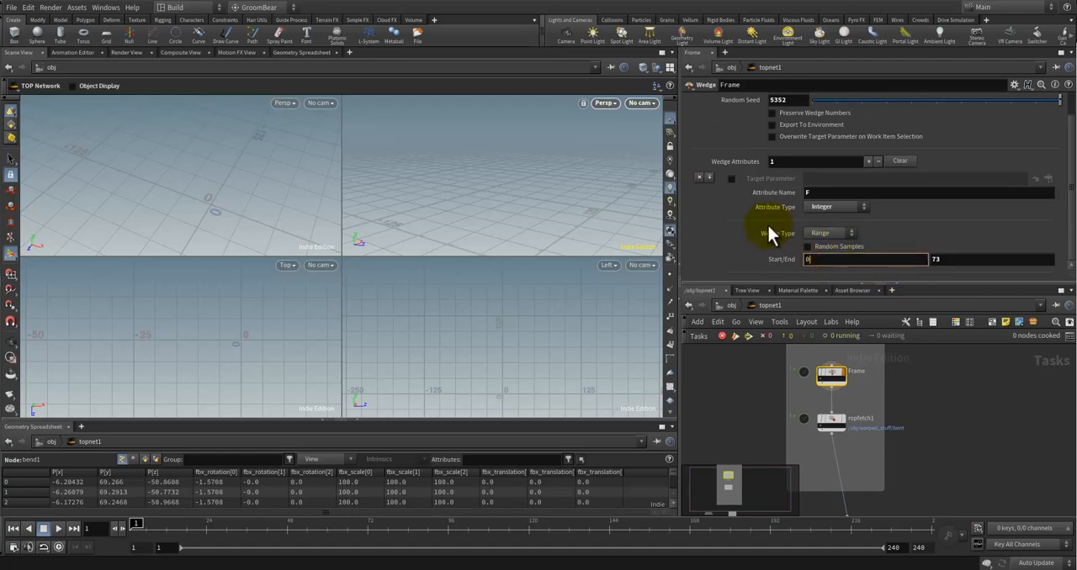
scroll(766, 225, "up", 1)
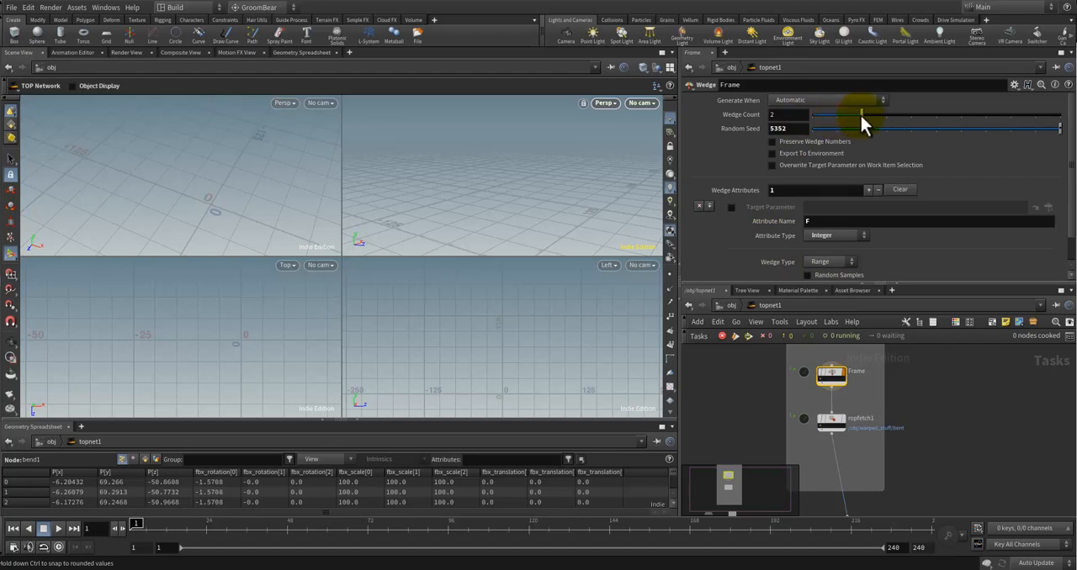
scroll(757, 227, "down", 1)
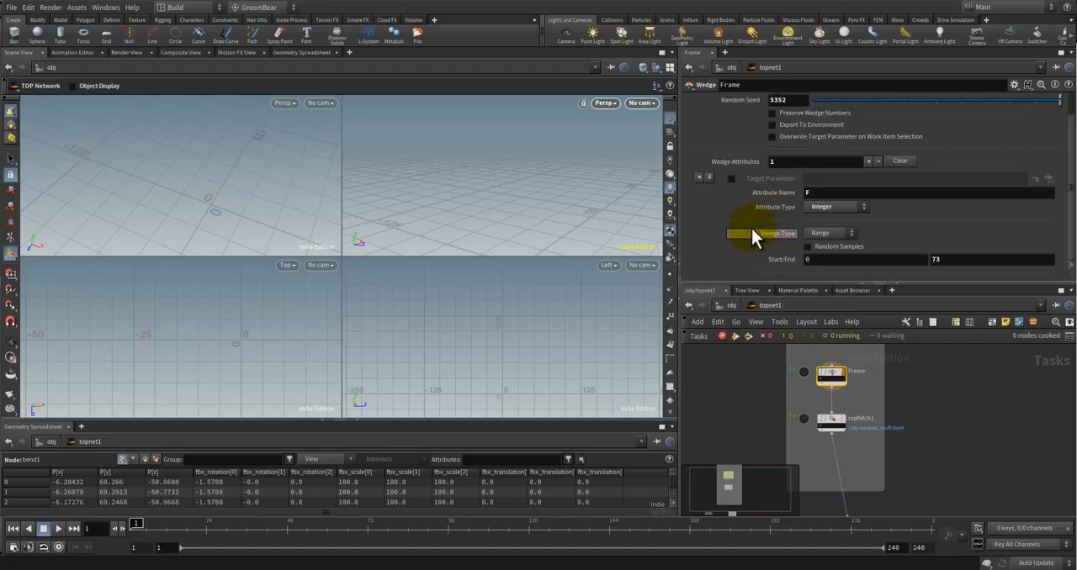
scroll(752, 228, "up", 1)
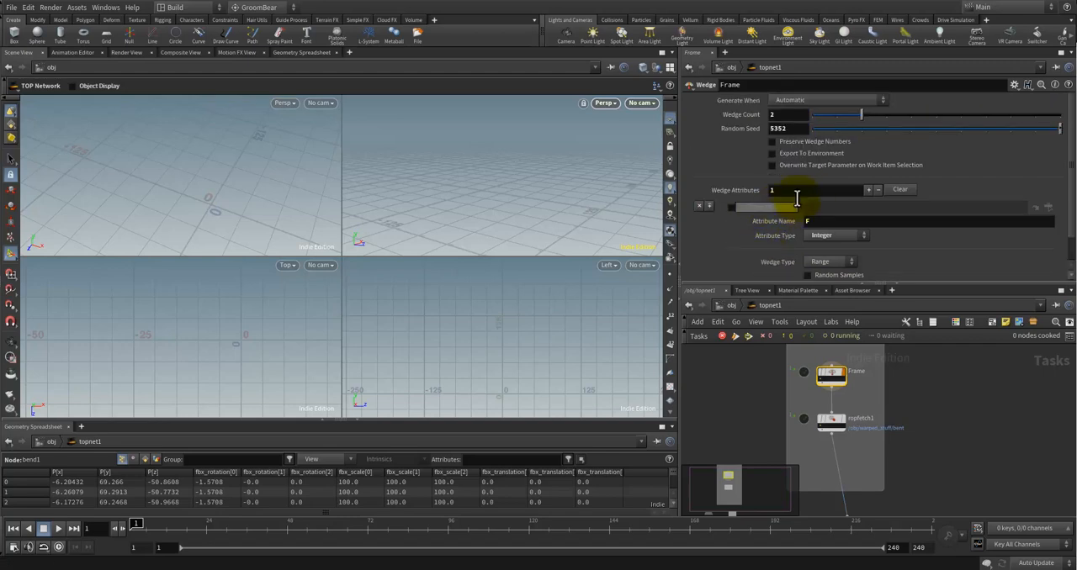
left_click(814, 116)
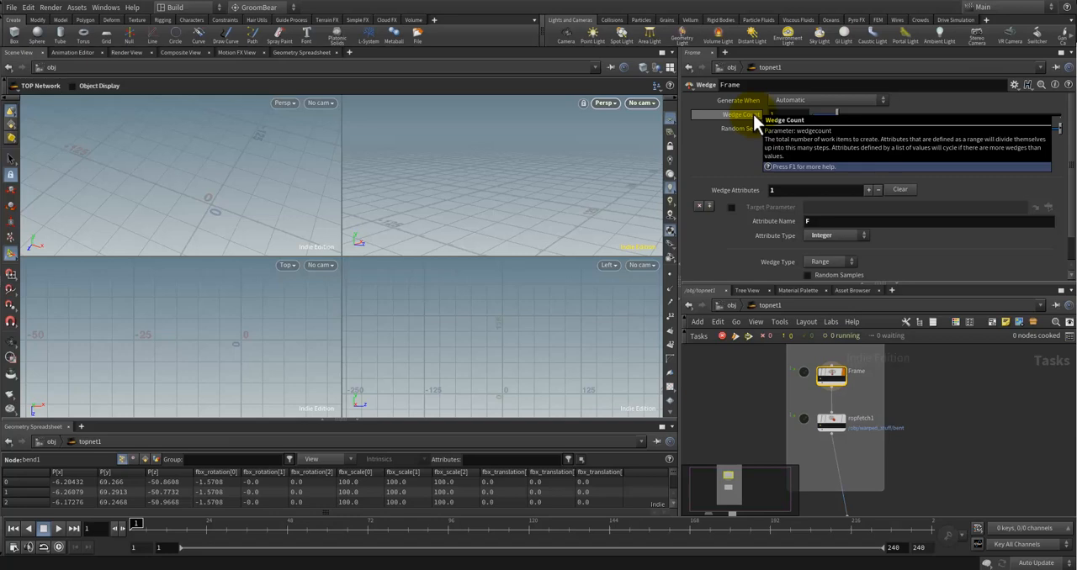
Step: Enter F again as the Frame wedge's attribute name
scroll(764, 200, "down", 2)
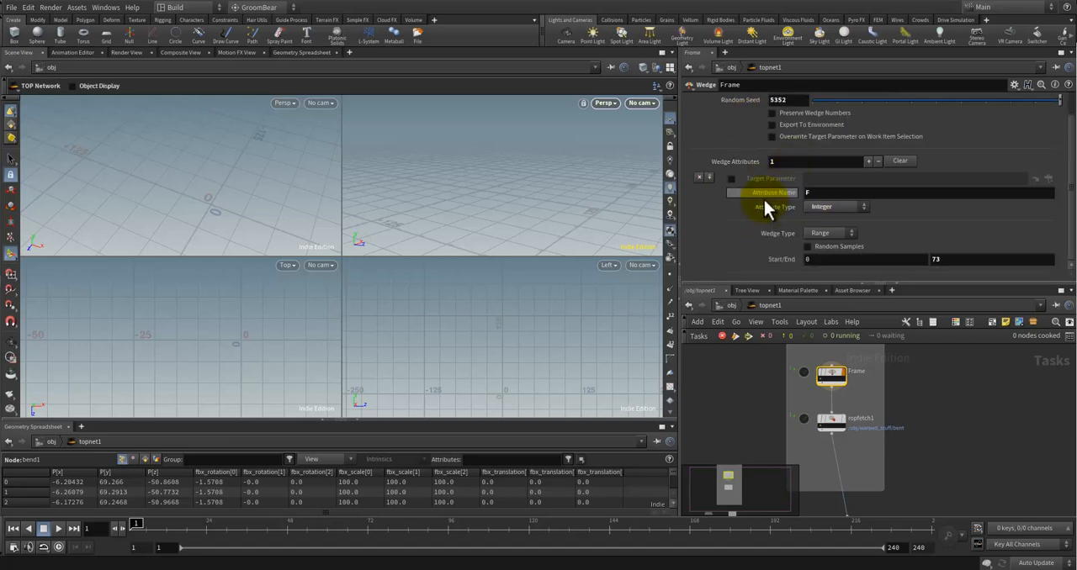
left_click(817, 189)
type("F")
left_click(962, 436)
left_click(968, 390)
left_click(954, 409)
mouse_move(832, 380)
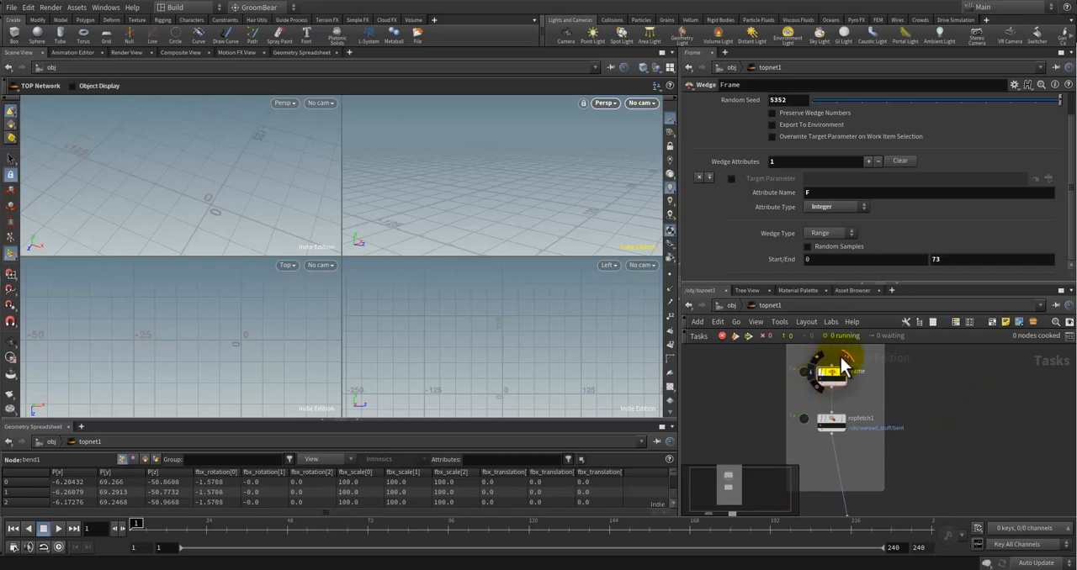
Step: Select the output0 node, save the scene and cook its work items
right_click_drag(943, 427, 931, 402)
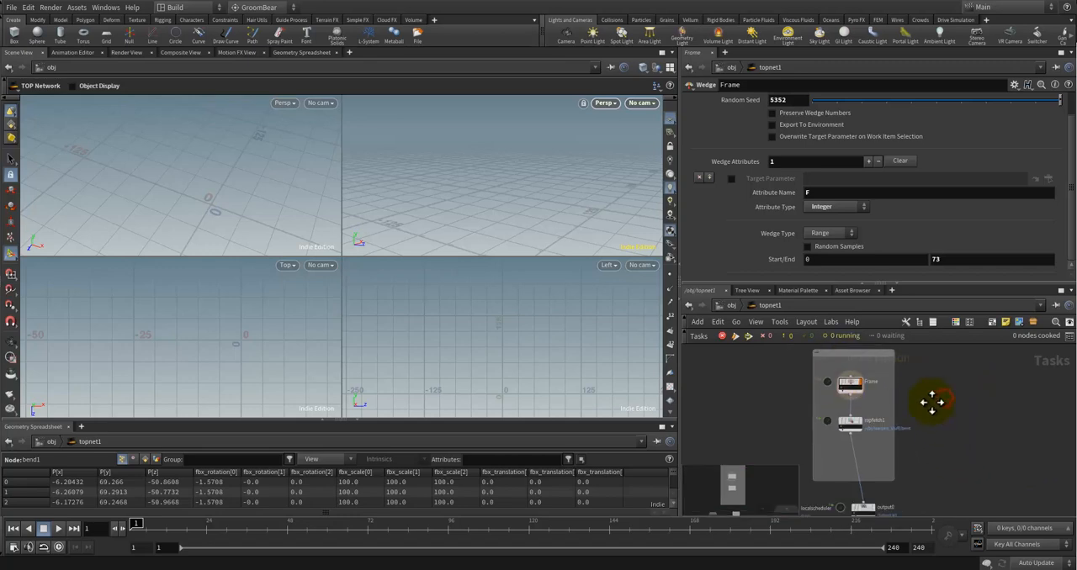
middle_click_drag(931, 403, 896, 335)
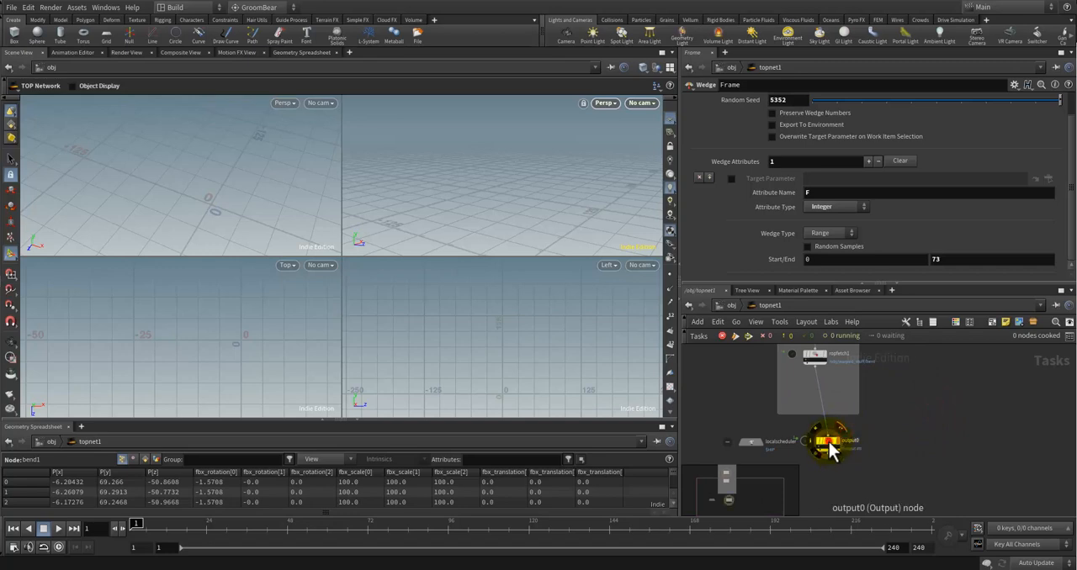
left_click(829, 442)
middle_click_drag(914, 460, 923, 507)
left_click(732, 338)
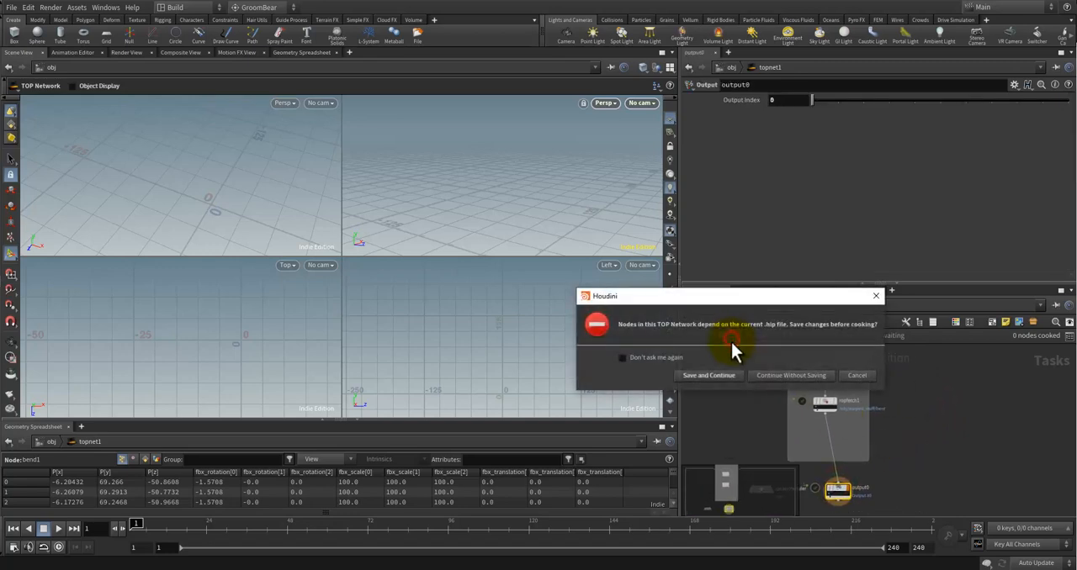
left_click(722, 376)
scroll(917, 395, "down", 2)
scroll(923, 414, "up", 3)
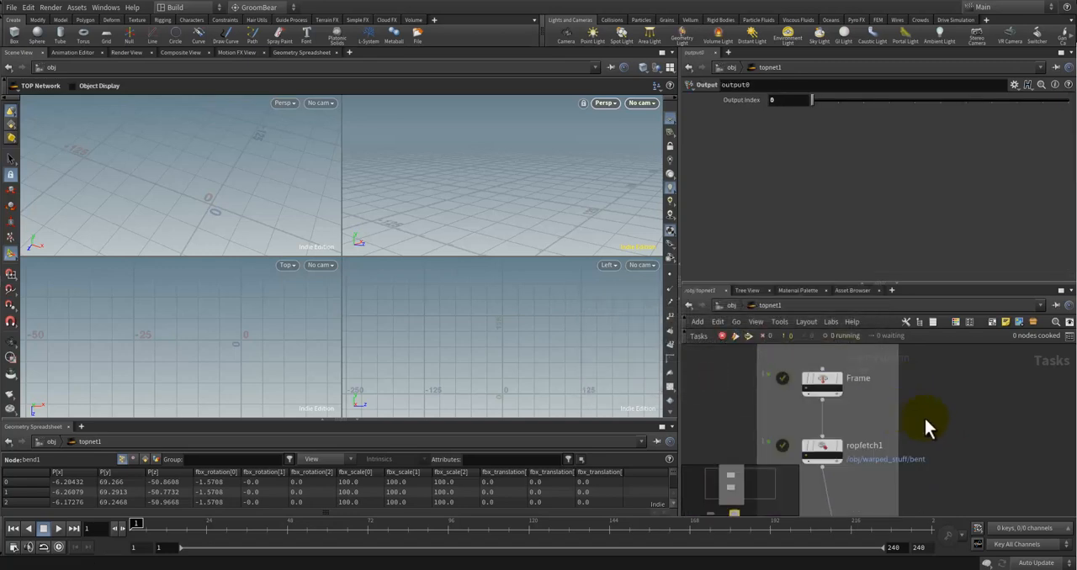
scroll(923, 415, "down", 2)
middle_click_drag(925, 419, 969, 402)
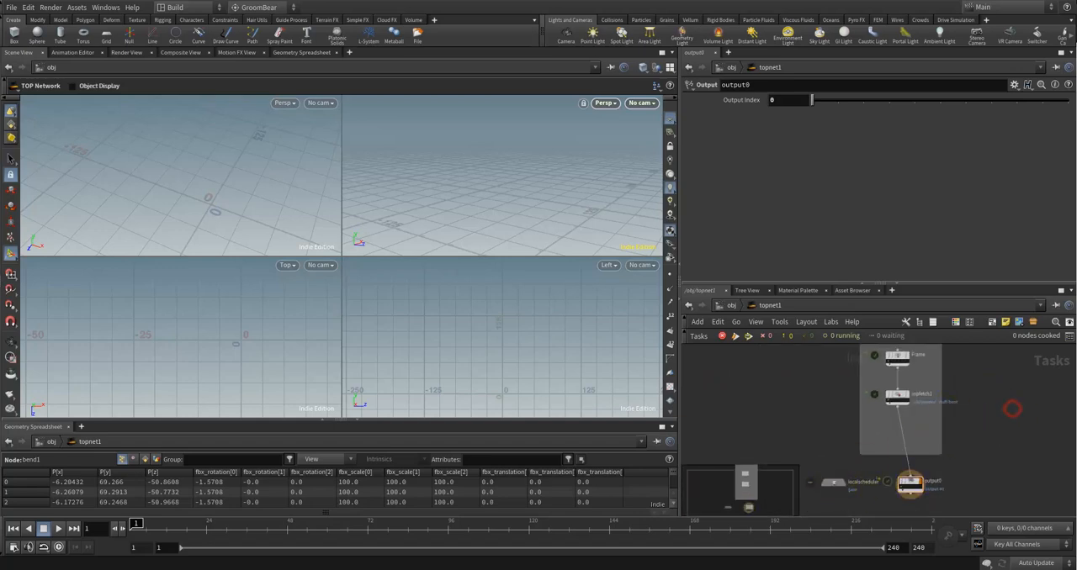
Step: Set the Frame wedge's Wedge Count to 73
scroll(985, 402, "up", 3)
left_click(878, 413)
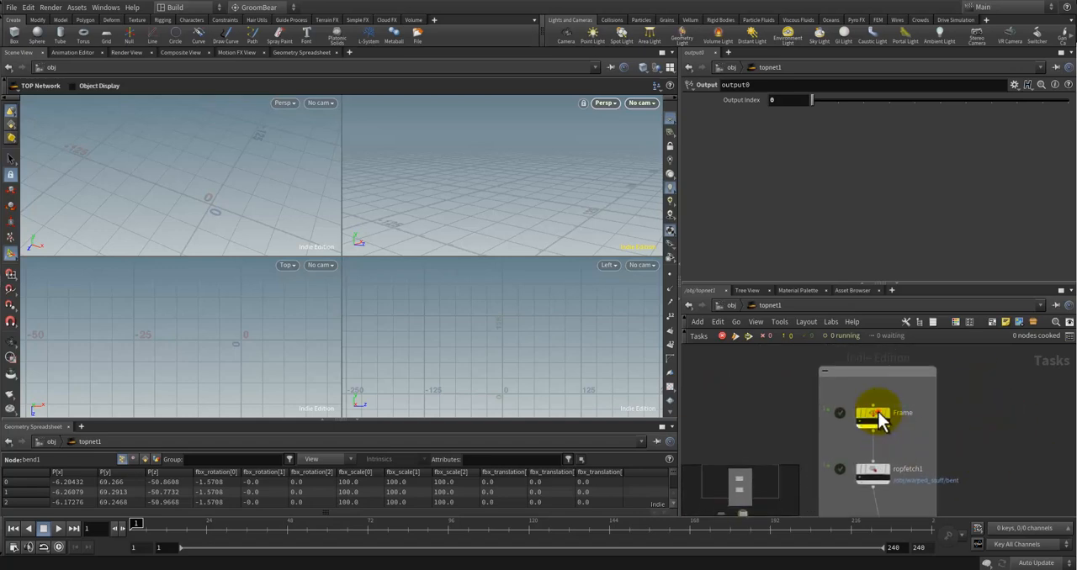
scroll(816, 139, "up", 1)
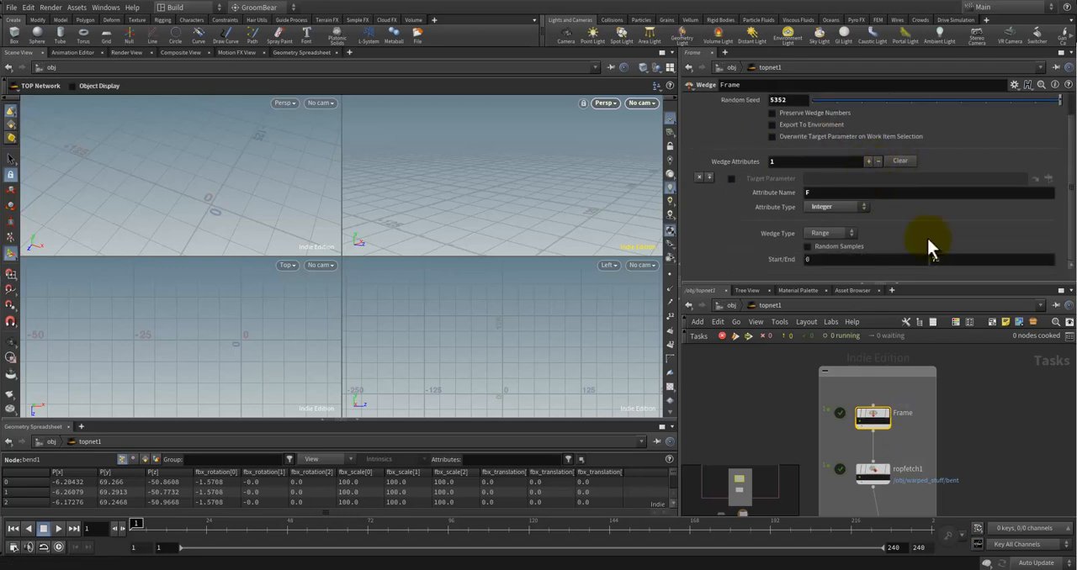
double_click(795, 115)
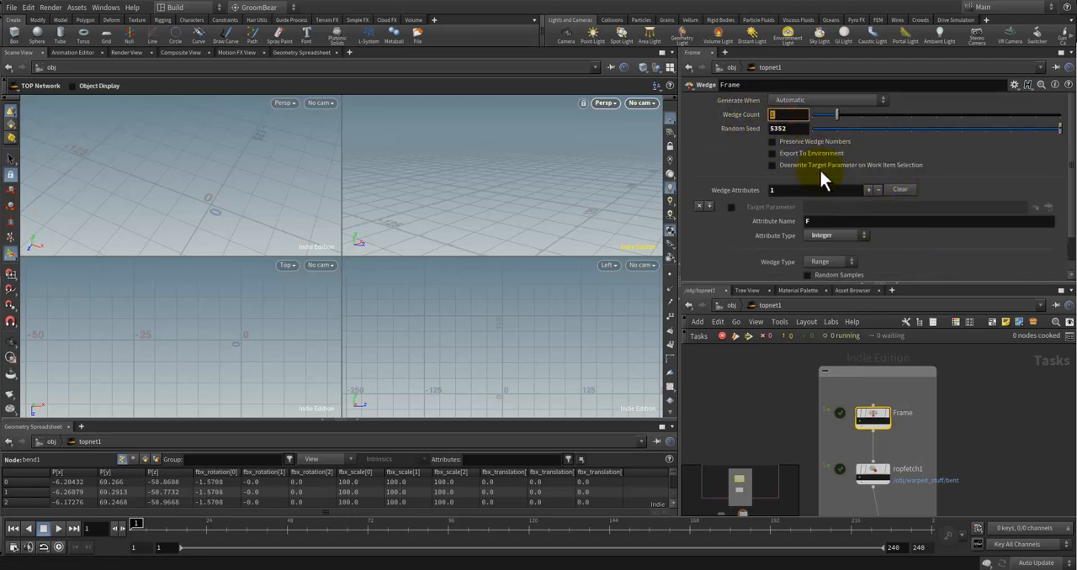
type("73")
key("Return")
left_click(975, 412)
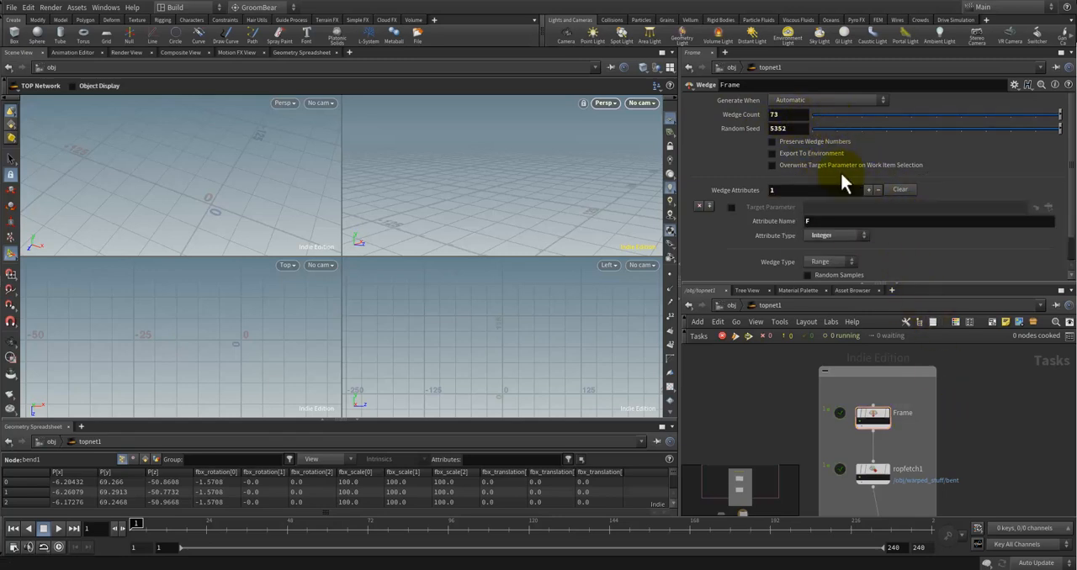
Step: Save the scene and cook the network again with the new wedge count
scroll(922, 428, "down", 3)
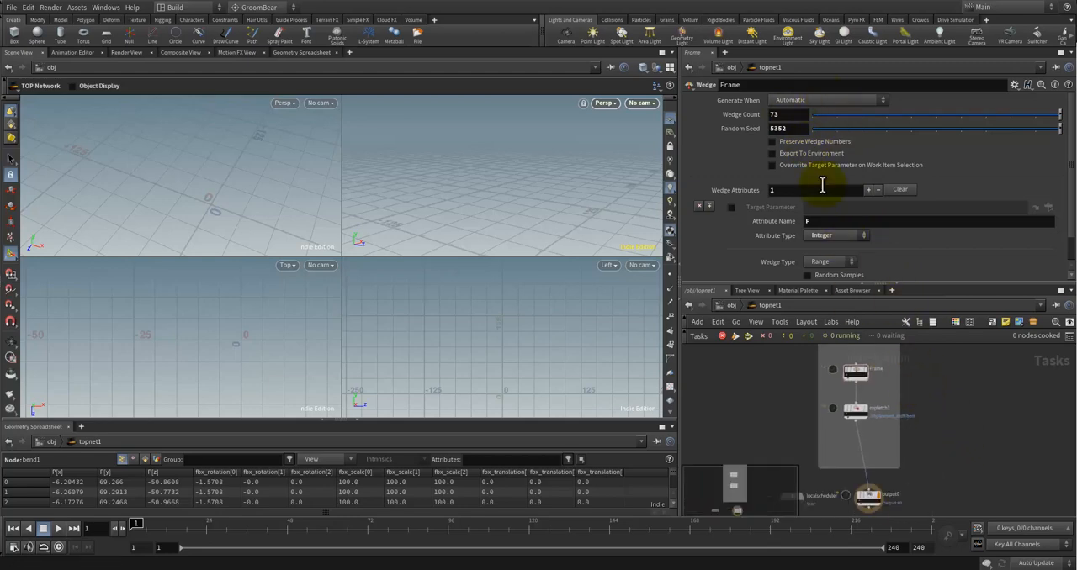
scroll(858, 206, "down", 2)
scroll(854, 397, "up", 4)
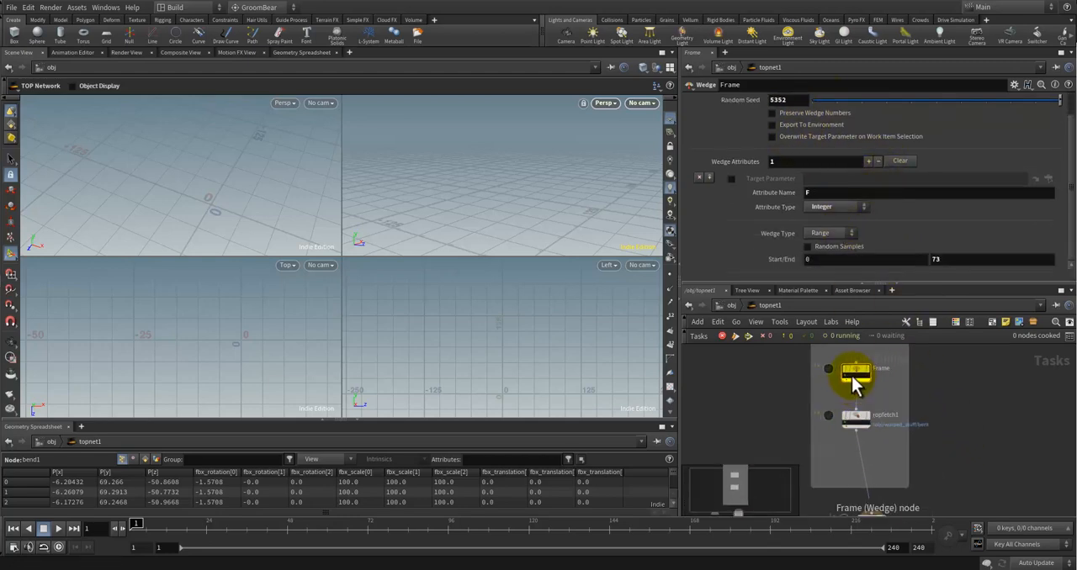
scroll(833, 377, "down", 4)
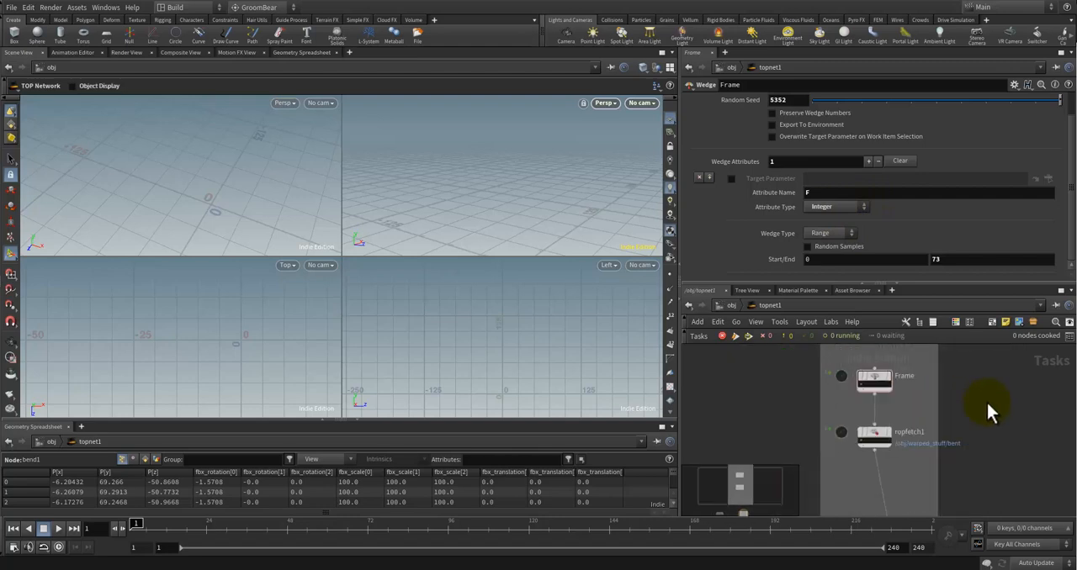
left_click(734, 336)
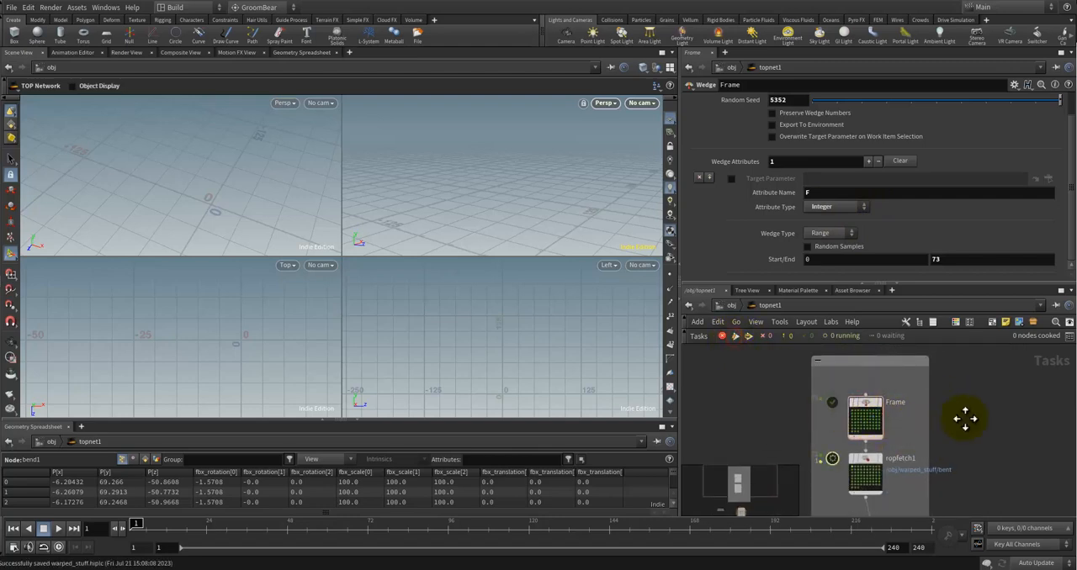
Step: Select a work item on the Frame wedge and examine the cooked work items on Frame, ropfetch1 and output0
middle_click_drag(965, 418, 928, 378)
scroll(914, 380, "down", 2)
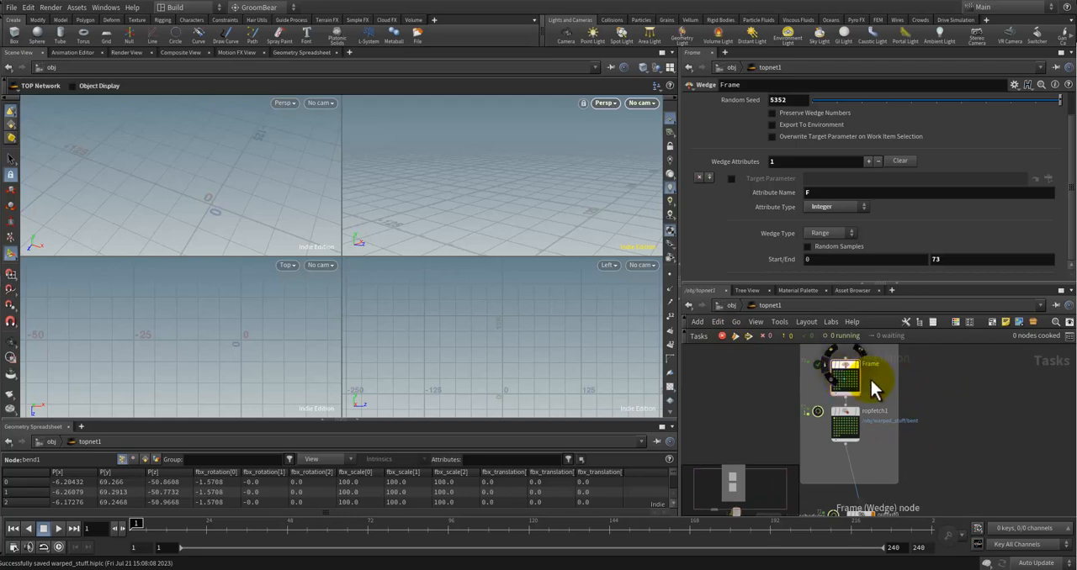
scroll(829, 382, "up", 3)
left_click(830, 381)
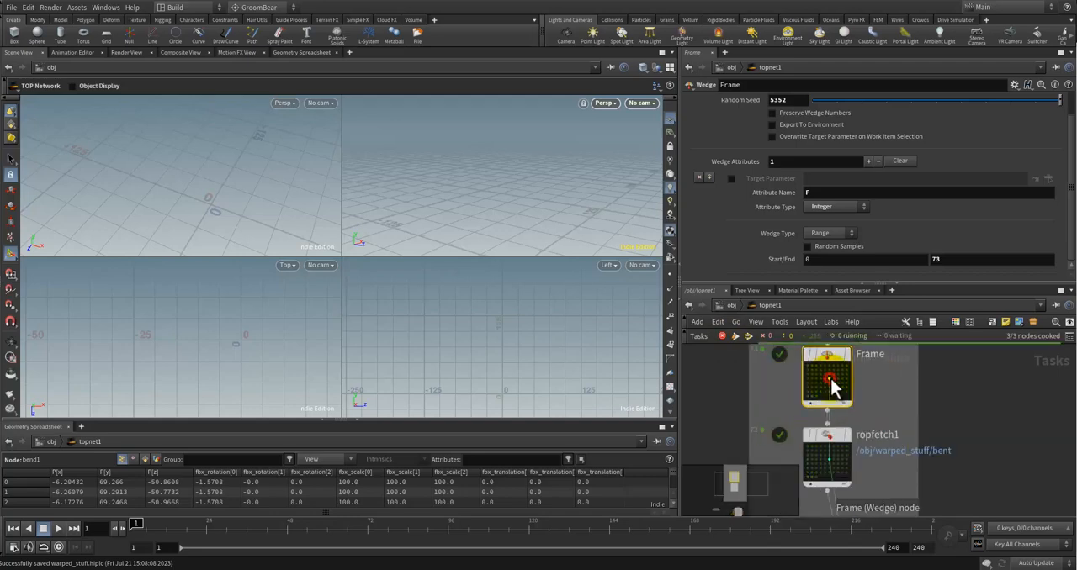
scroll(967, 413, "down", 1)
middle_click_drag(935, 416, 924, 390)
middle_click_drag(953, 445, 986, 365)
scroll(986, 364, "down", 1)
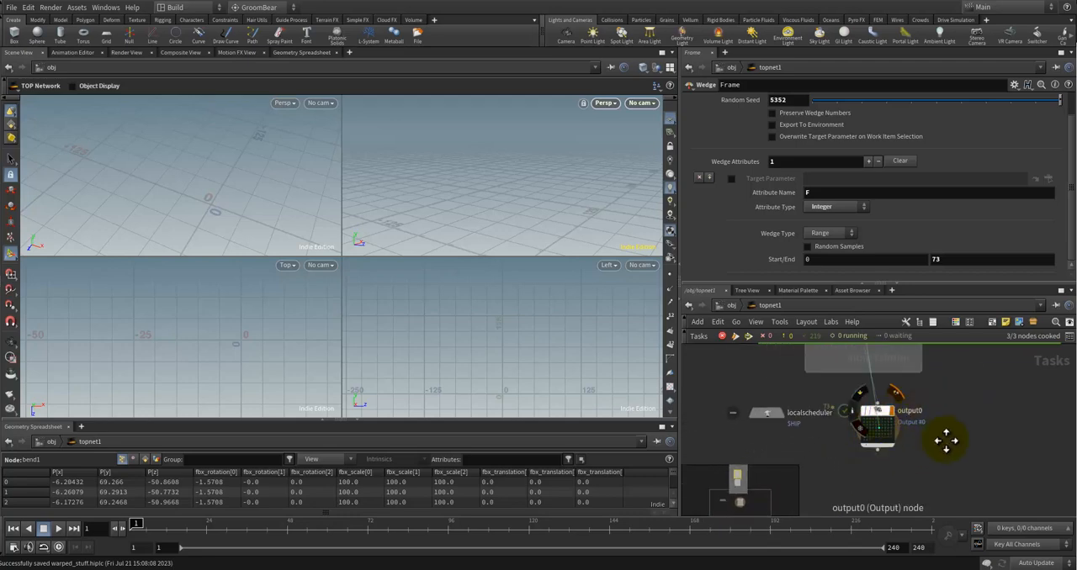
middle_click_drag(947, 440, 918, 511)
scroll(910, 455, "down", 1)
middle_click_drag(910, 455, 905, 472)
scroll(848, 366, "up", 1)
scroll(902, 370, "down", 1)
scroll(947, 423, "down", 1)
middle_click_drag(947, 423, 891, 407)
scroll(892, 407, "up", 2)
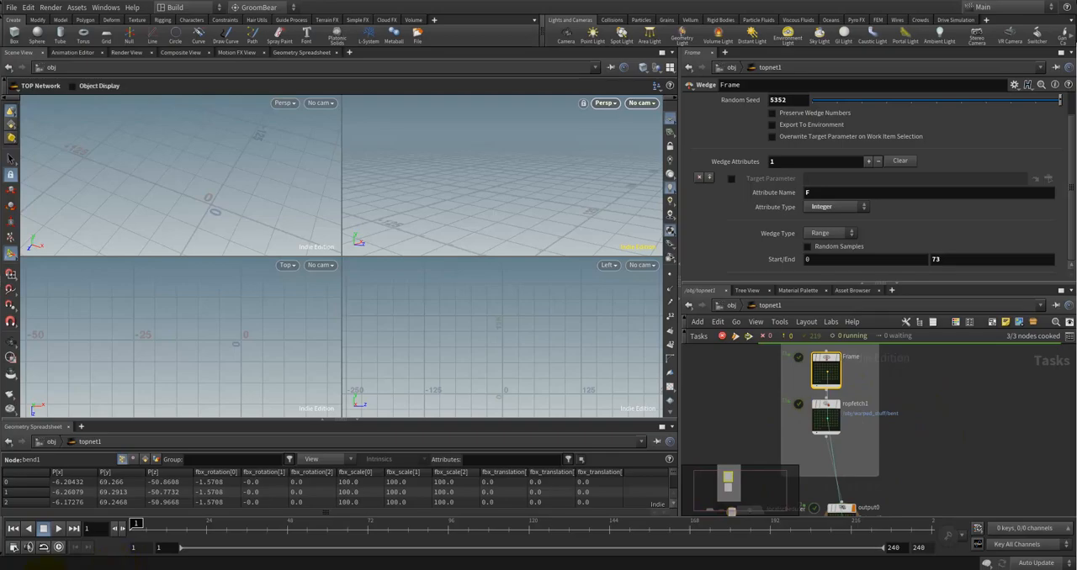
Step: Switch to File Explorer to check the exported FBX files in the deformed folder, and return to Houdini
mouse_move(92, 555)
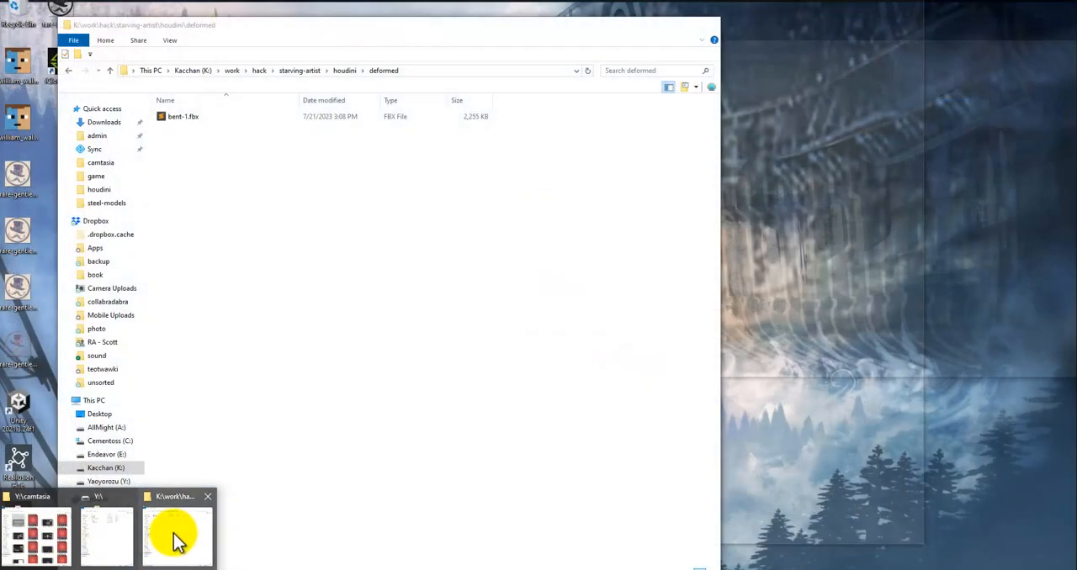
left_click(178, 541)
left_click(297, 229)
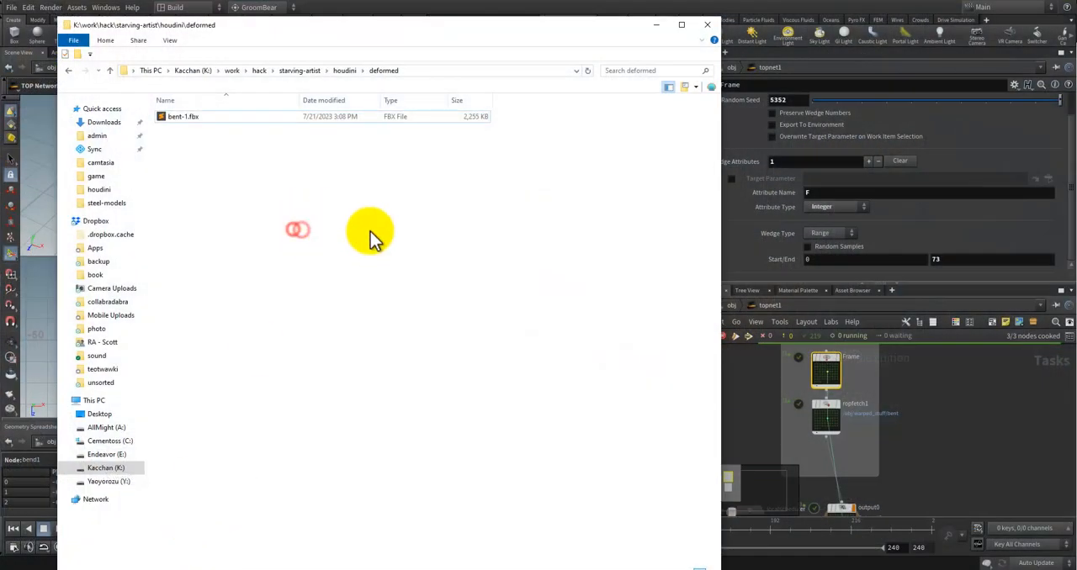
left_click(926, 440)
Step: Examine the ropfetch1 node's parameters alongside those of the Frame wedge
scroll(926, 416, "up", 2)
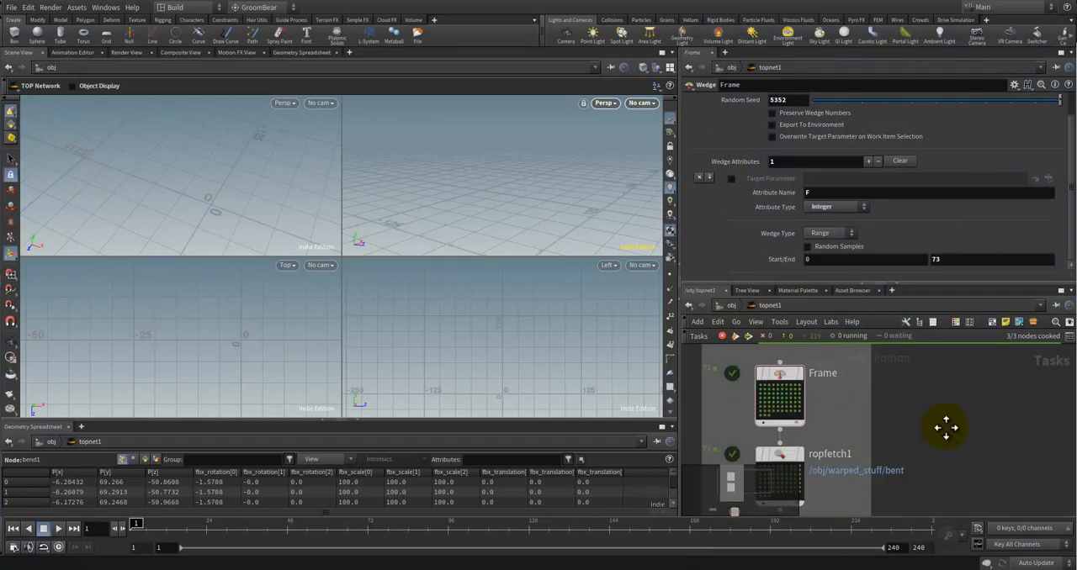
left_click(812, 365)
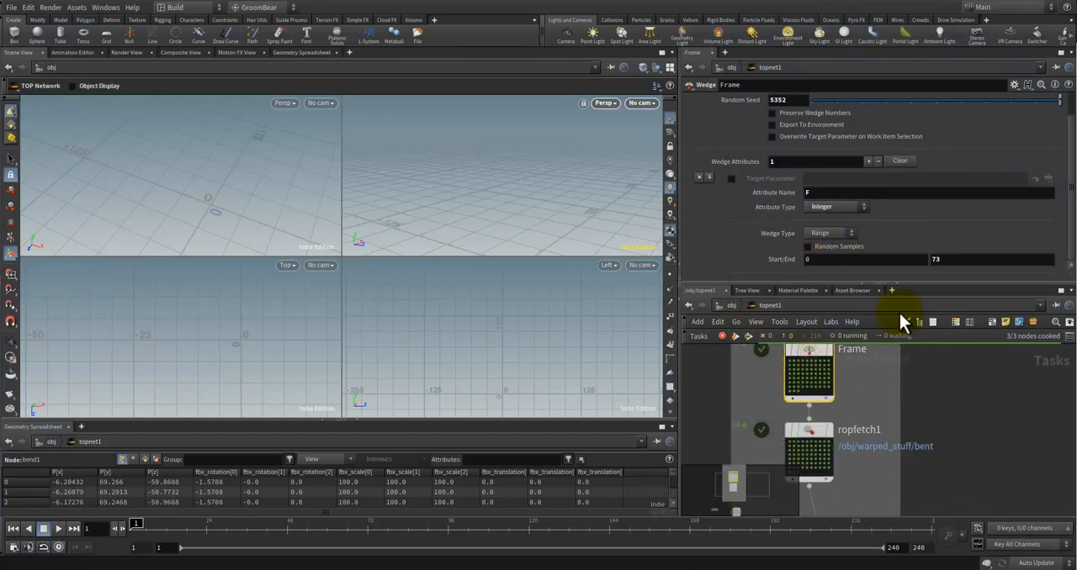
scroll(914, 391, "down", 2)
middle_click_drag(937, 423, 922, 458)
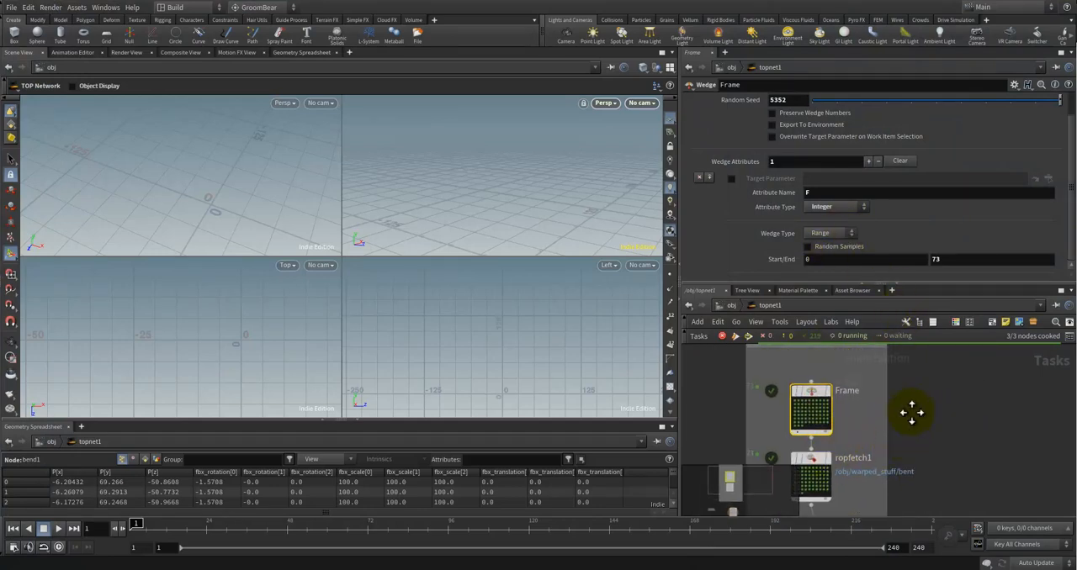
middle_click_drag(911, 412, 917, 390)
left_click(823, 444)
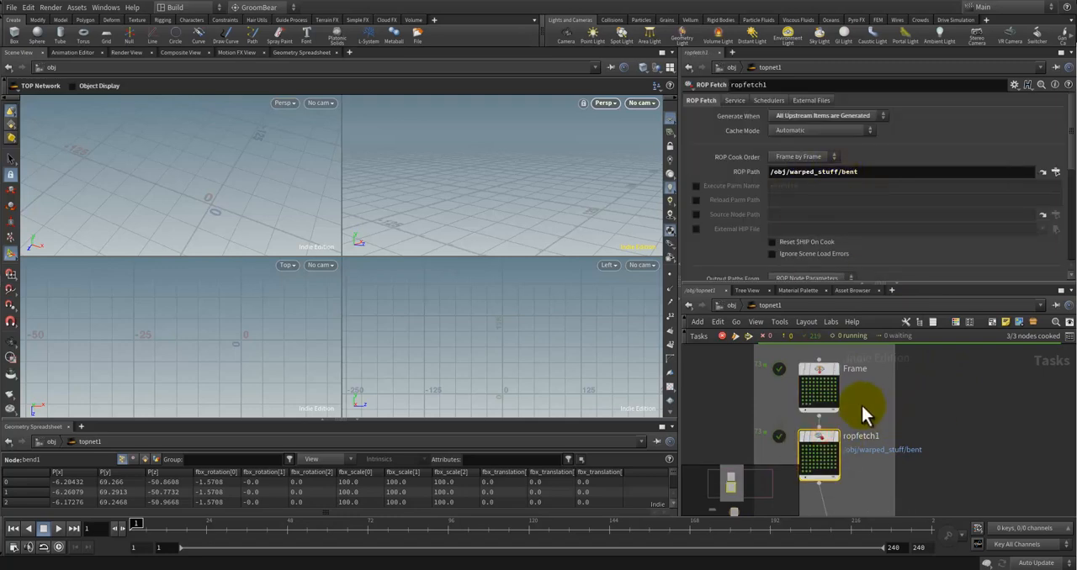
left_click(811, 374)
Step: Retype the Frame wedge's attribute name as F
scroll(808, 173, "down", 5)
left_click(807, 192)
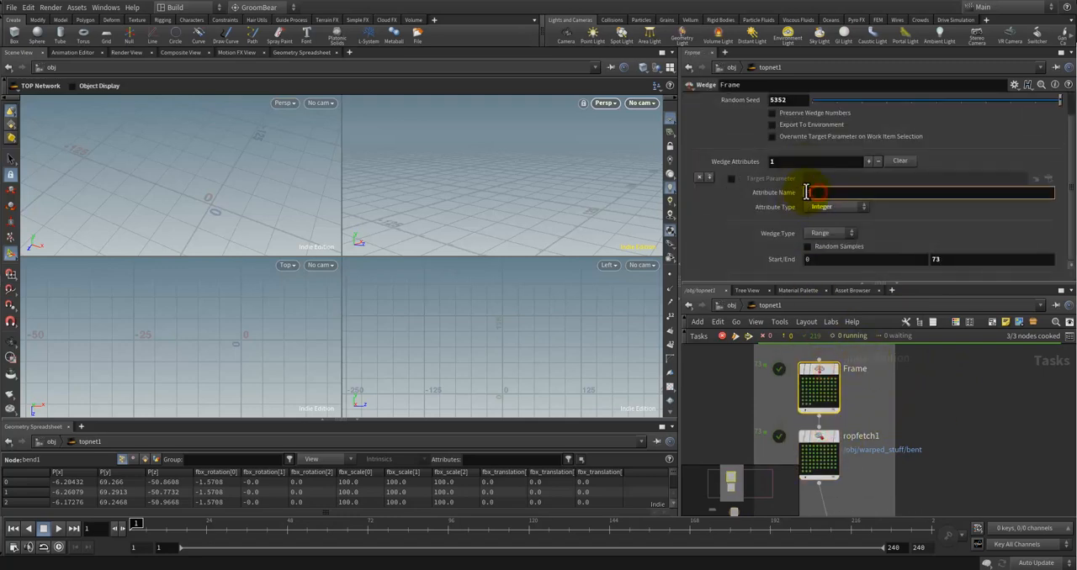
type("F")
scroll(921, 420, "down", 2)
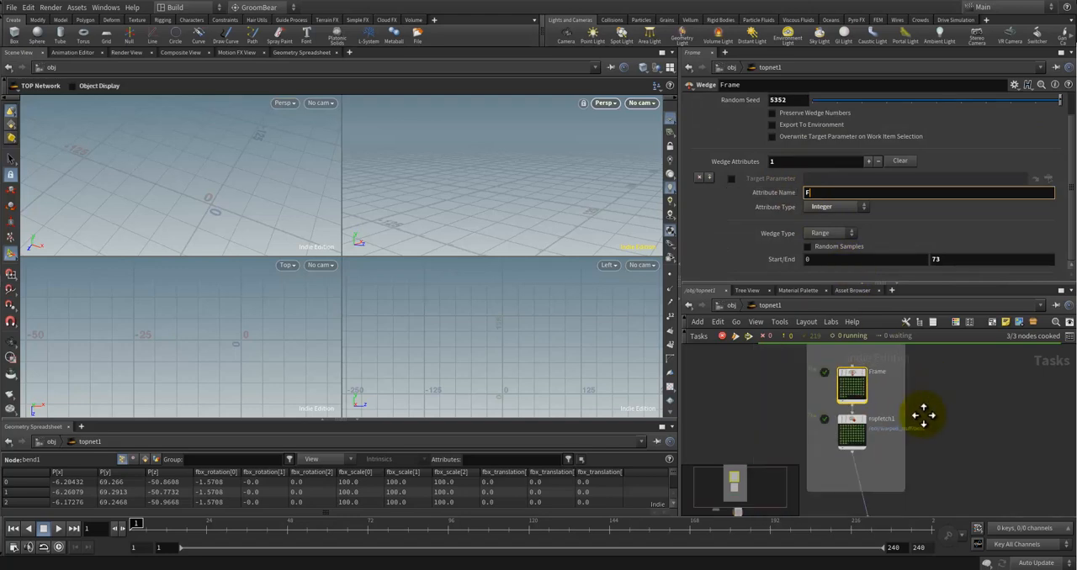
Step: Leave topnet1 for the obj level and look over its object nodes and the active work item
middle_click_drag(911, 419, 878, 411)
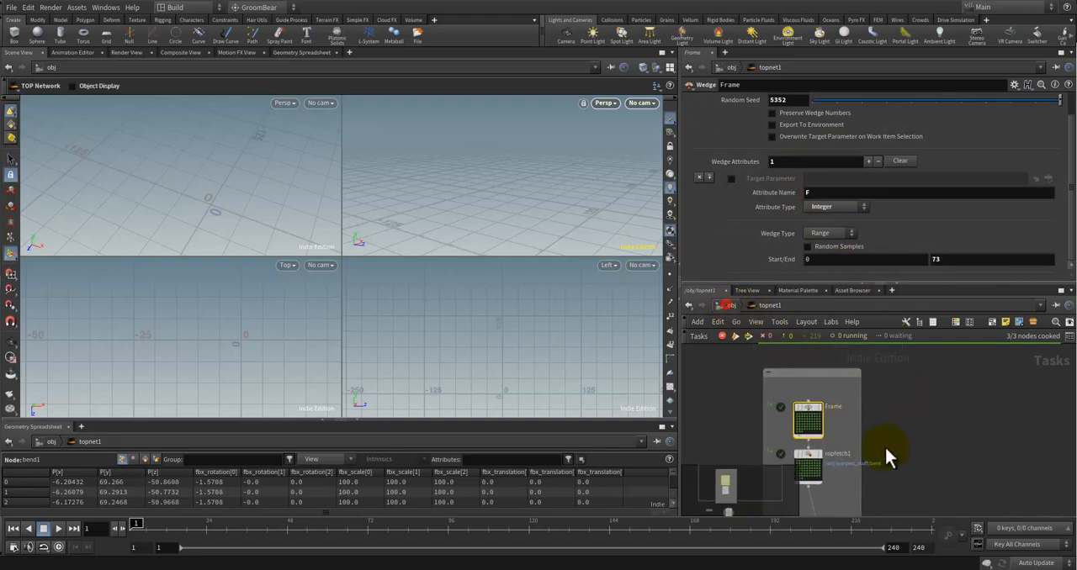
middle_click_drag(897, 469, 858, 515)
scroll(852, 474, "down", 1)
scroll(849, 476, "up", 1)
middle_click_drag(841, 481, 866, 408)
scroll(840, 442, "down", 3)
scroll(849, 449, "down", 2)
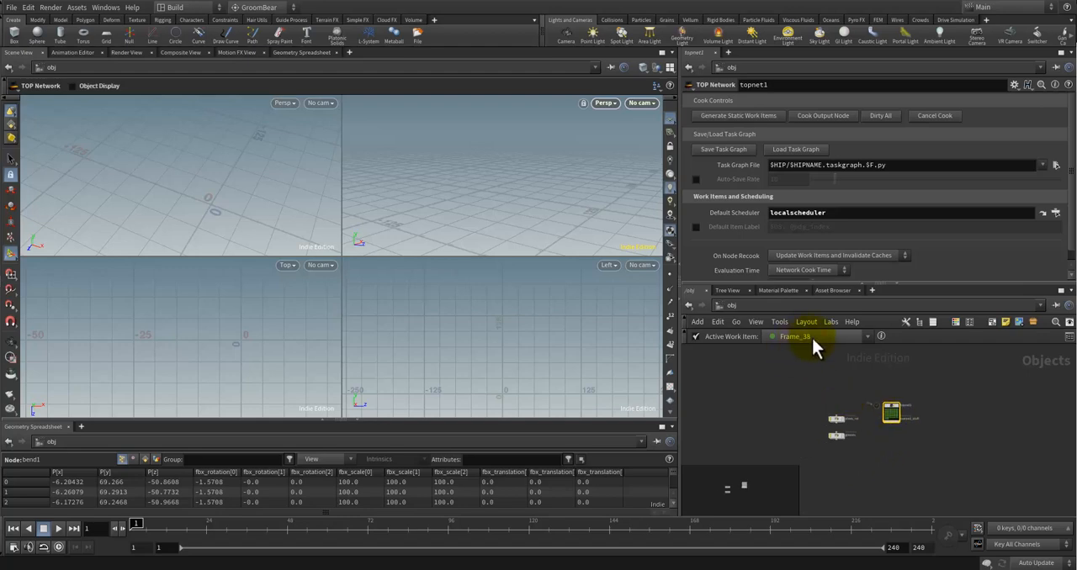
scroll(885, 416, "up", 3)
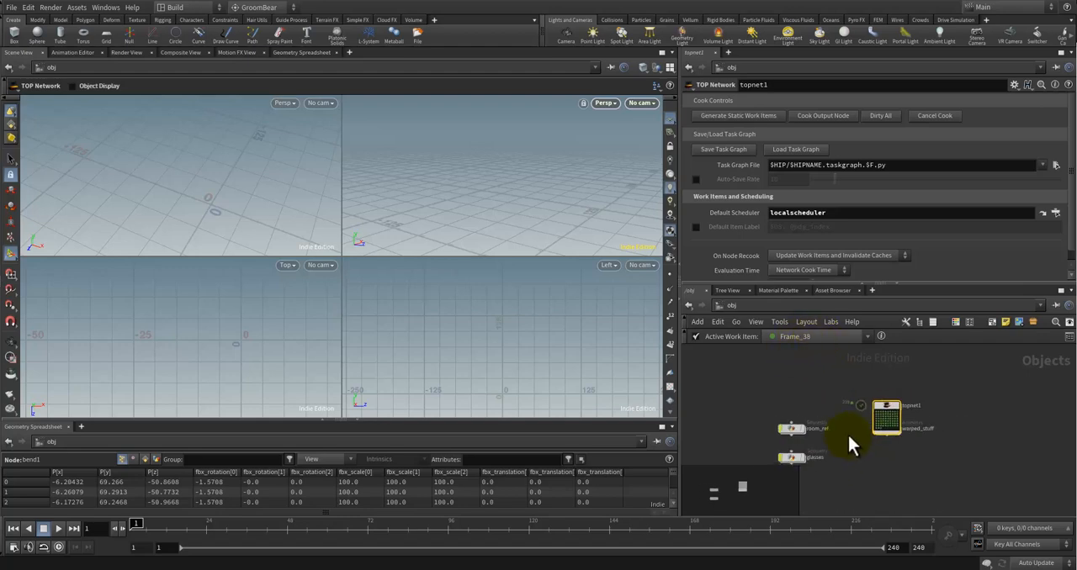
Step: Arrange the topnet1 and warped_stuff nodes side by side in the object network, leaving a gap between them
left_click_drag(897, 419, 869, 391)
left_click_drag(886, 443, 923, 389)
middle_click_drag(943, 405, 900, 418)
scroll(880, 415, "up", 3)
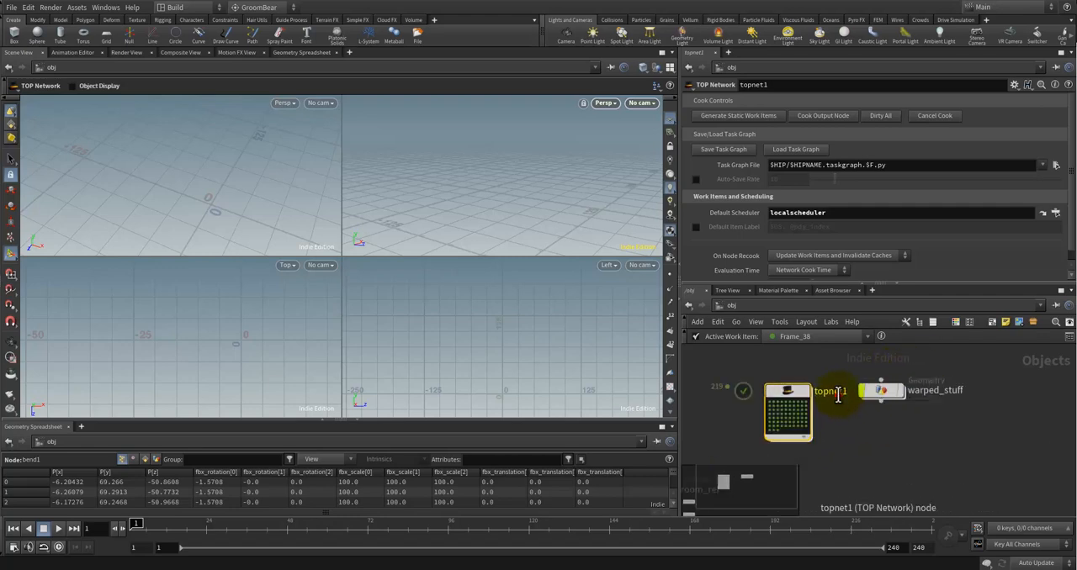
left_click(837, 394)
left_click(944, 437)
left_click_drag(884, 393, 928, 393)
Step: Rename the topnet1 node as automate_warped_stuff
left_click(832, 394)
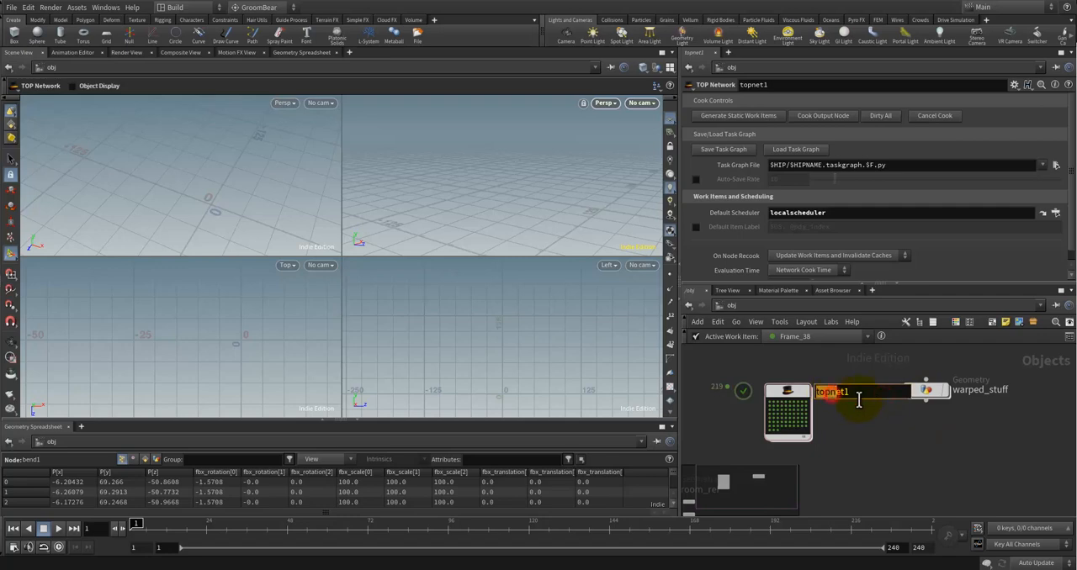
left_click(849, 396)
type("automate_warped_stuff")
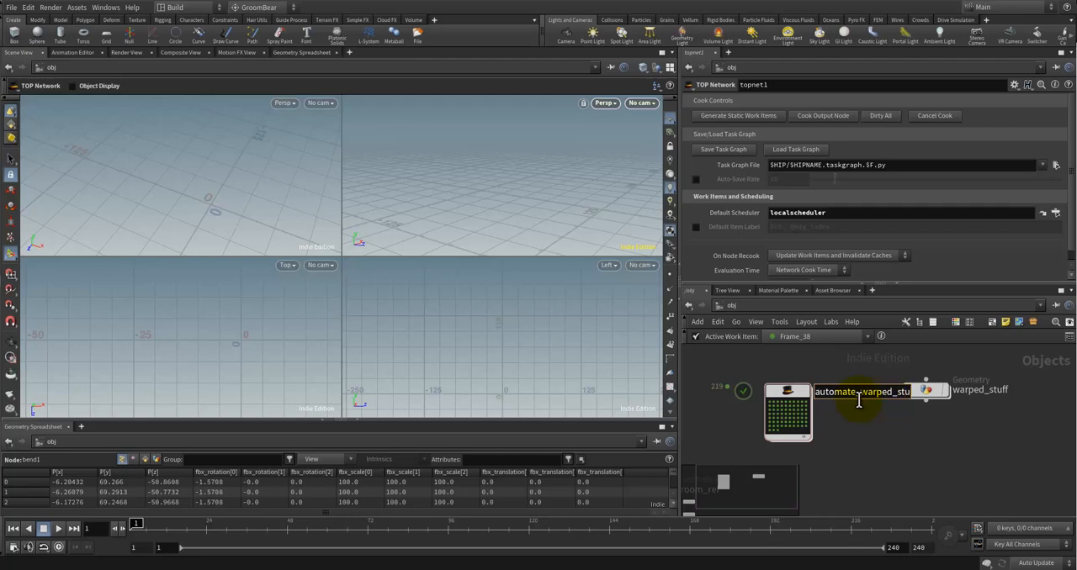
key("Return")
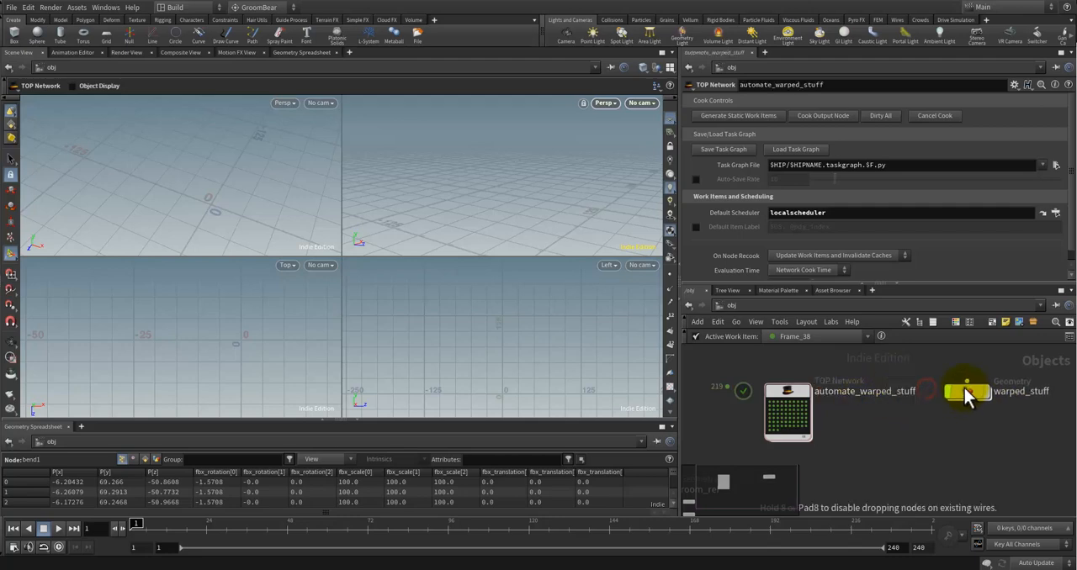
Step: Inspect the output file path of the bent FBX node inside warped_stuff, and return to the obj level
double_click(901, 391)
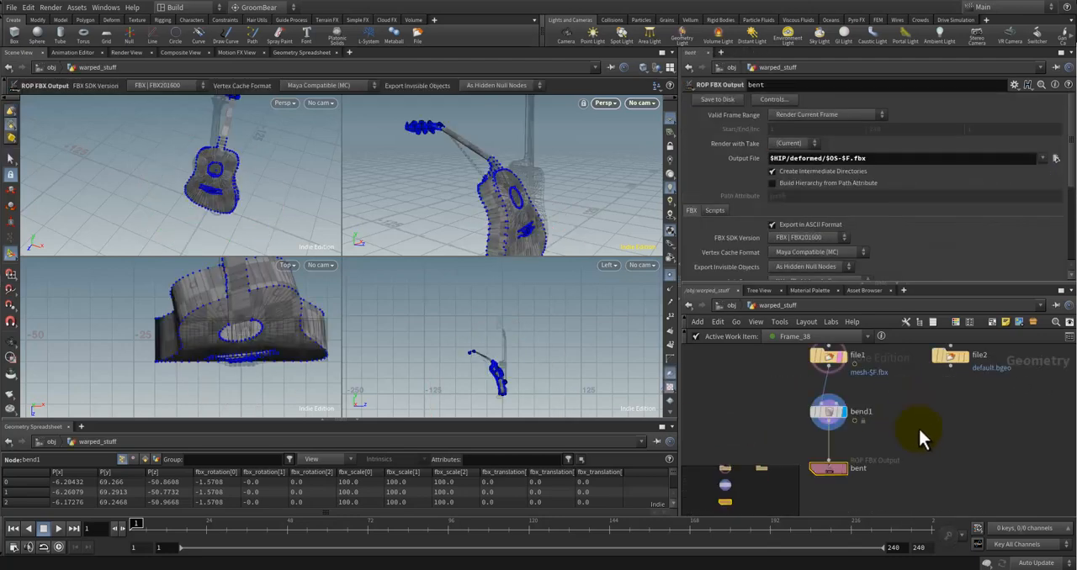
left_click(848, 158)
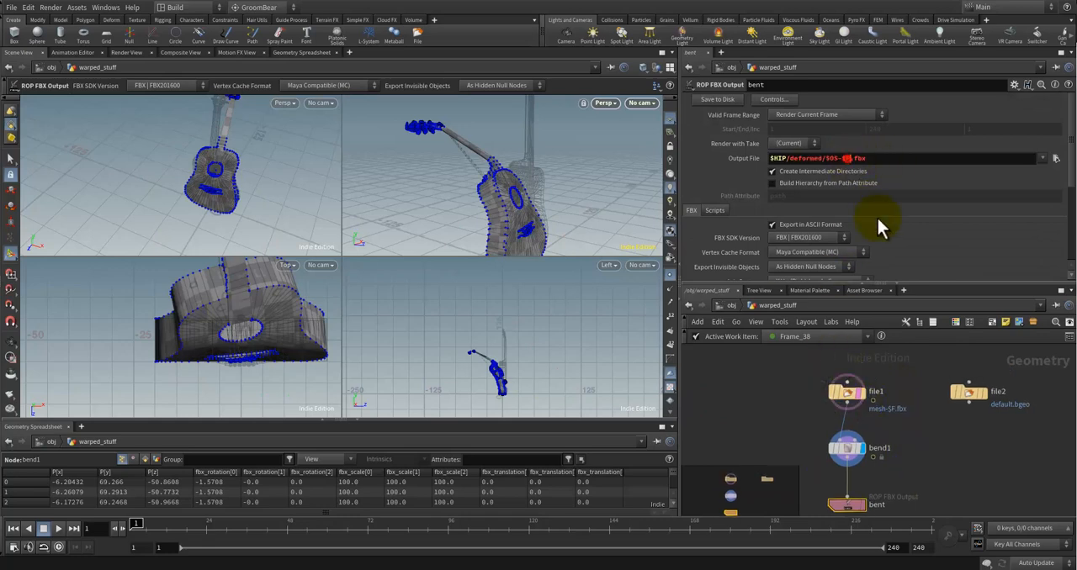
left_click(731, 305)
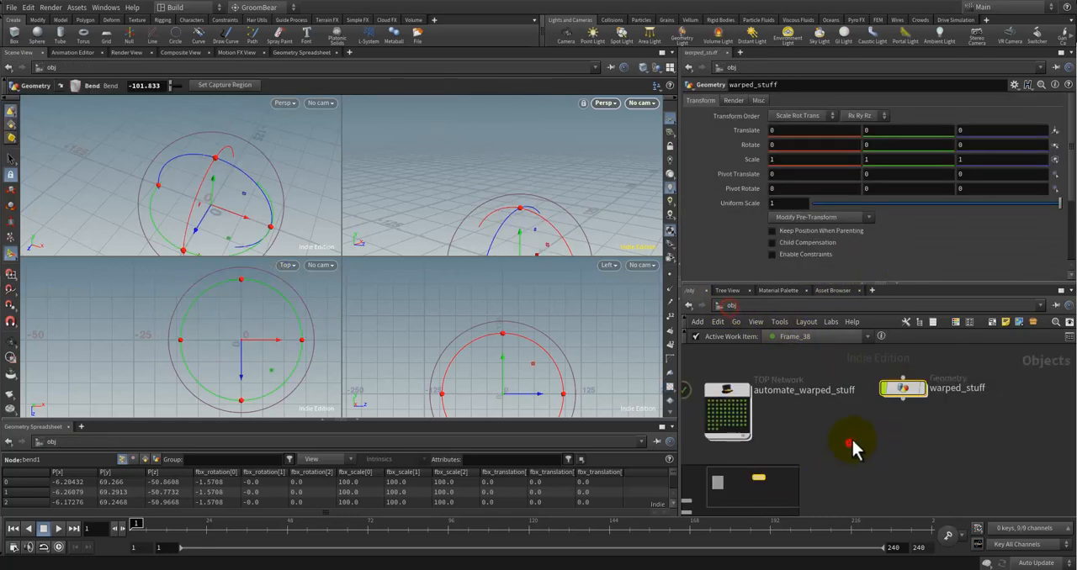
right_click(903, 387)
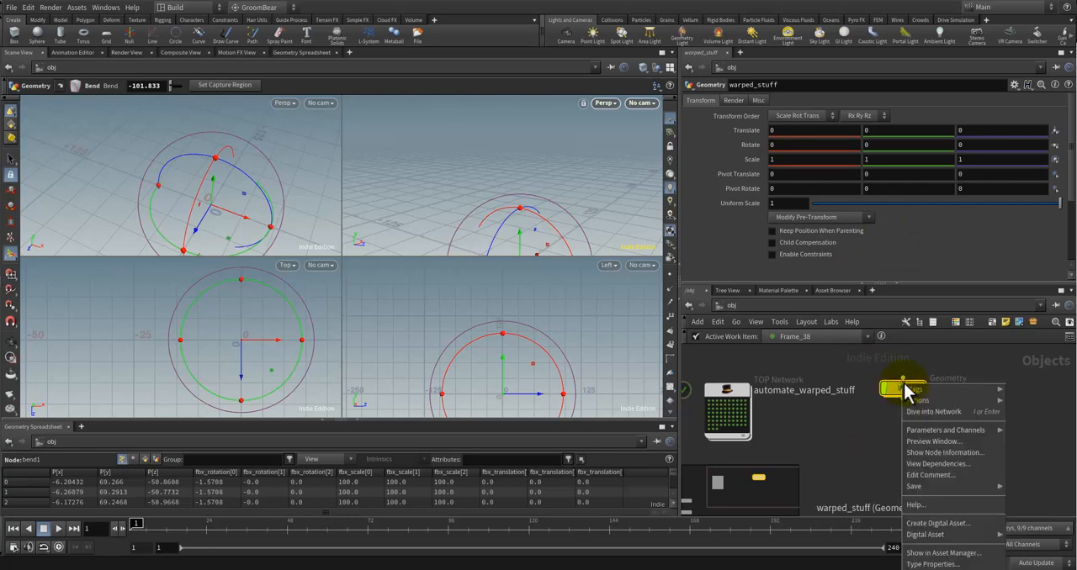
mouse_move(967, 430)
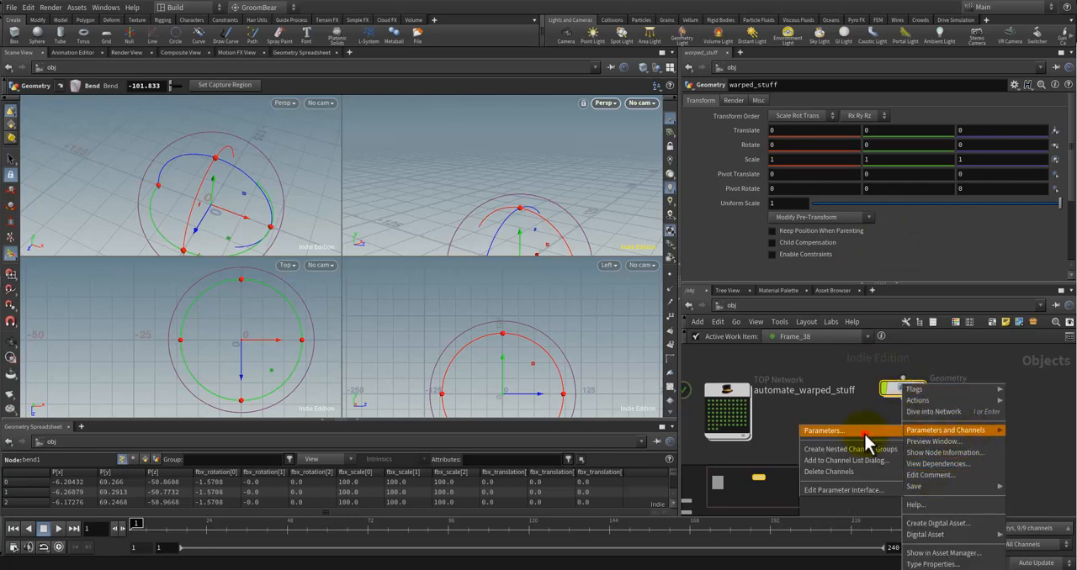
left_click(811, 432)
left_click_drag(839, 186, 690, 106)
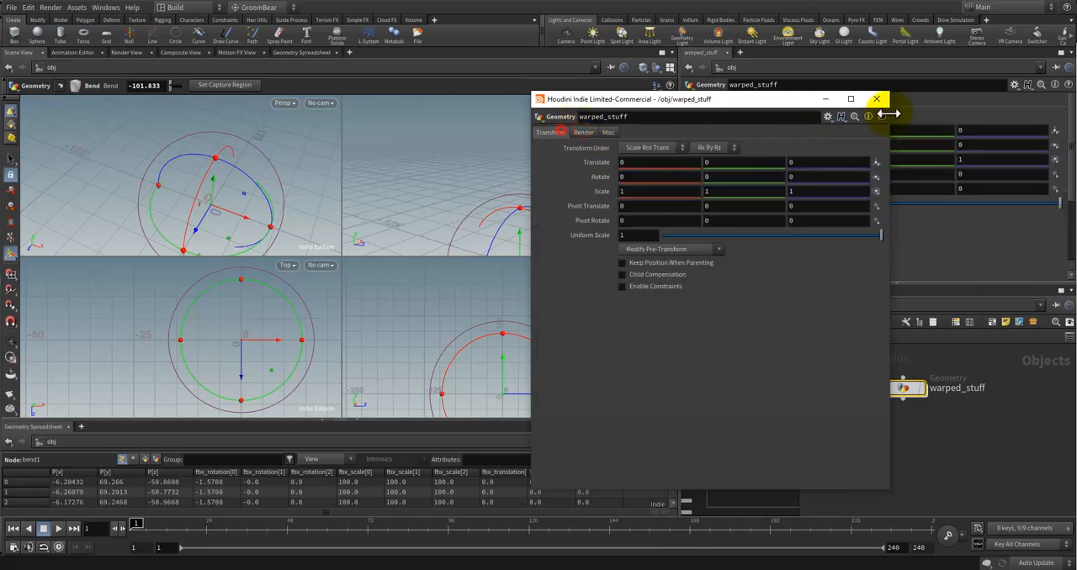
left_click(876, 99)
right_click(911, 393)
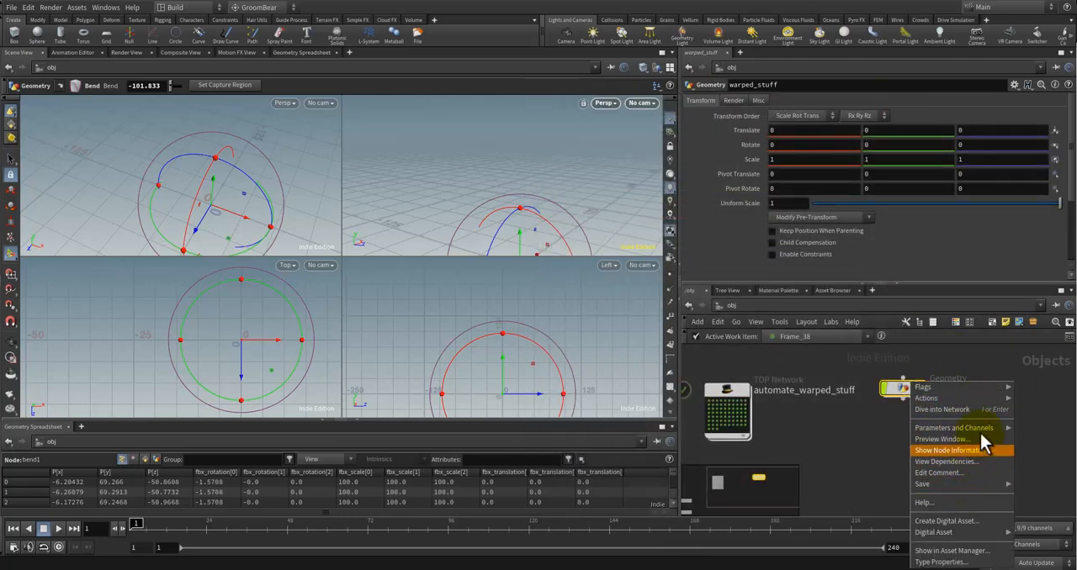
mouse_move(951, 428)
left_click(877, 436)
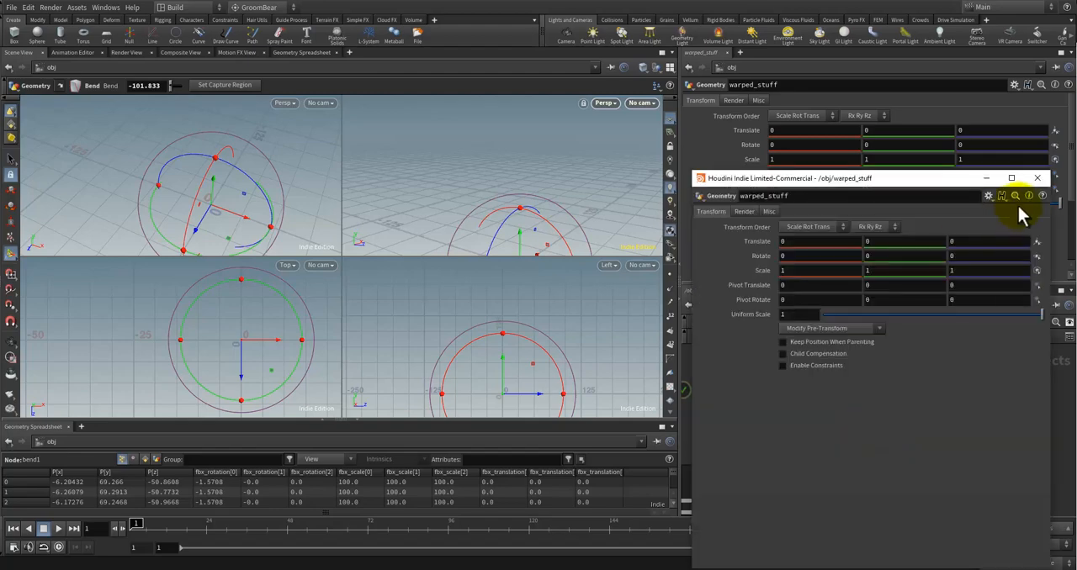
left_click(1037, 178)
Step: Open the parameter interface editor for warped_stuff, collapse its existing folders and add a new folder below Misc
right_click(902, 390)
mouse_move(946, 429)
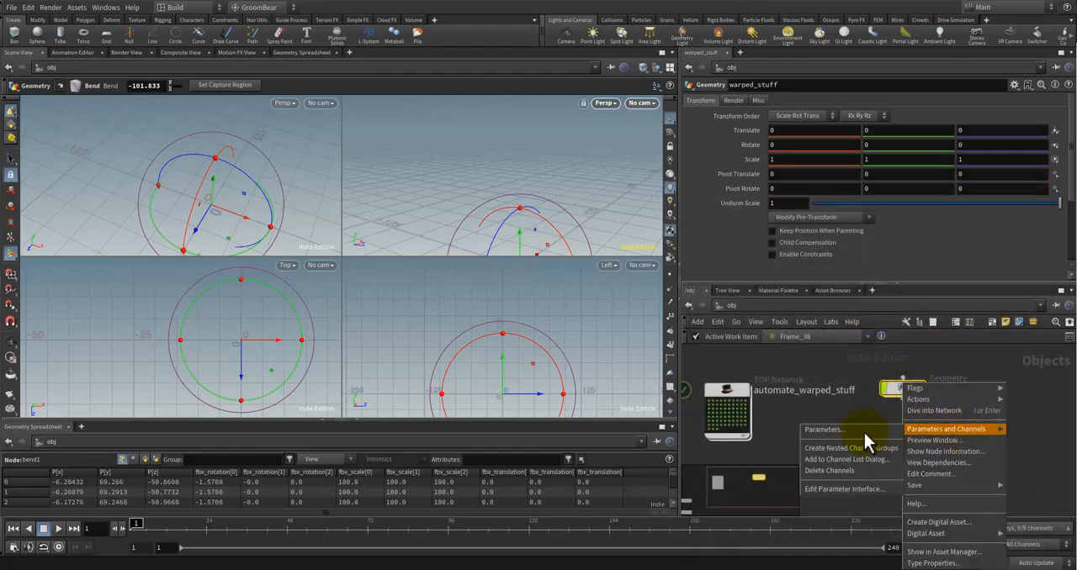
left_click(849, 446)
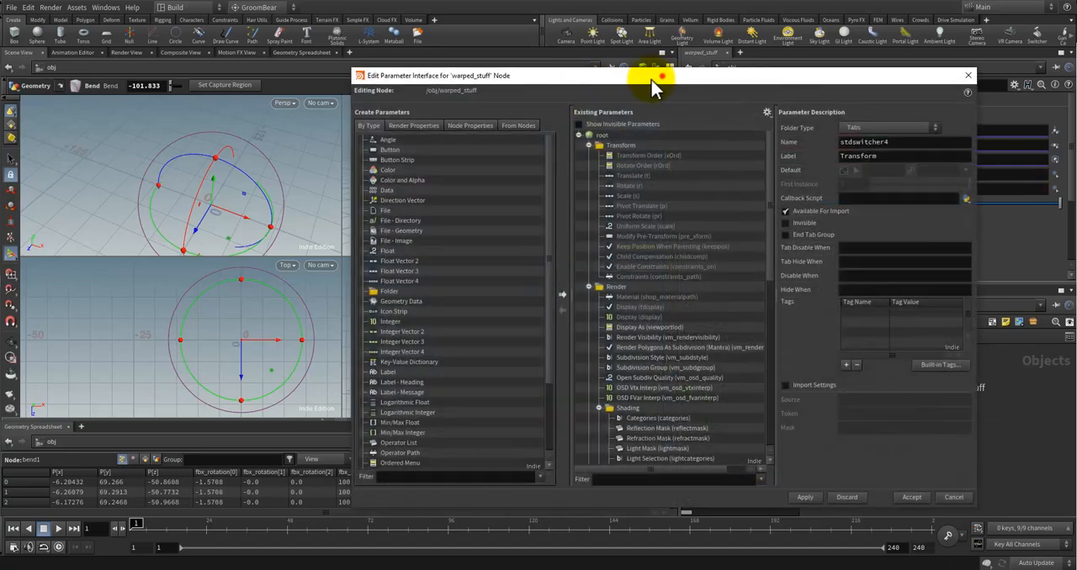
left_click_drag(661, 76, 546, 78)
left_click(472, 148)
left_click(472, 159)
left_click(472, 167)
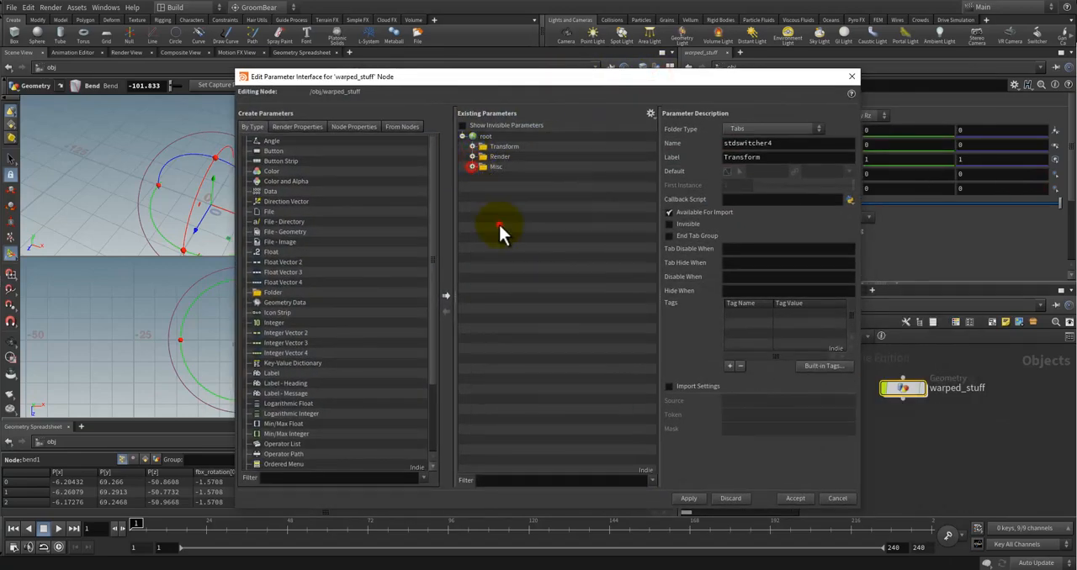
right_click(486, 137)
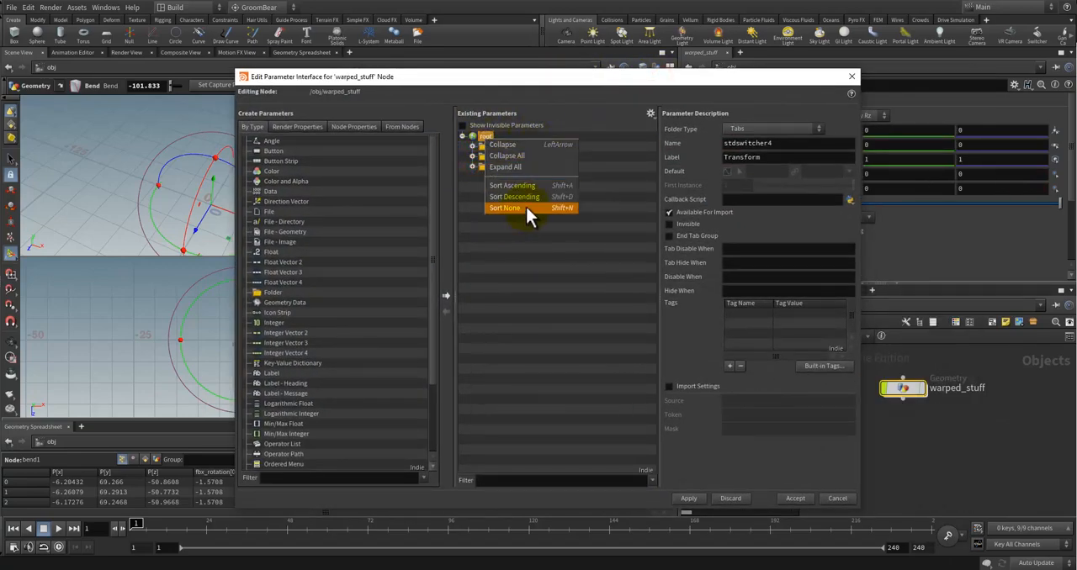
left_click(510, 255)
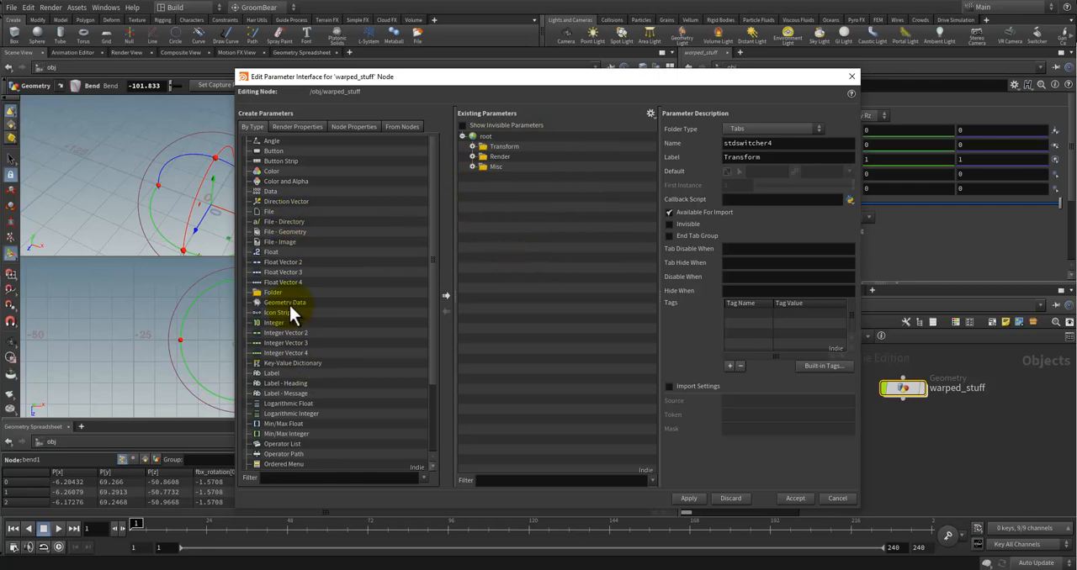
left_click(497, 167)
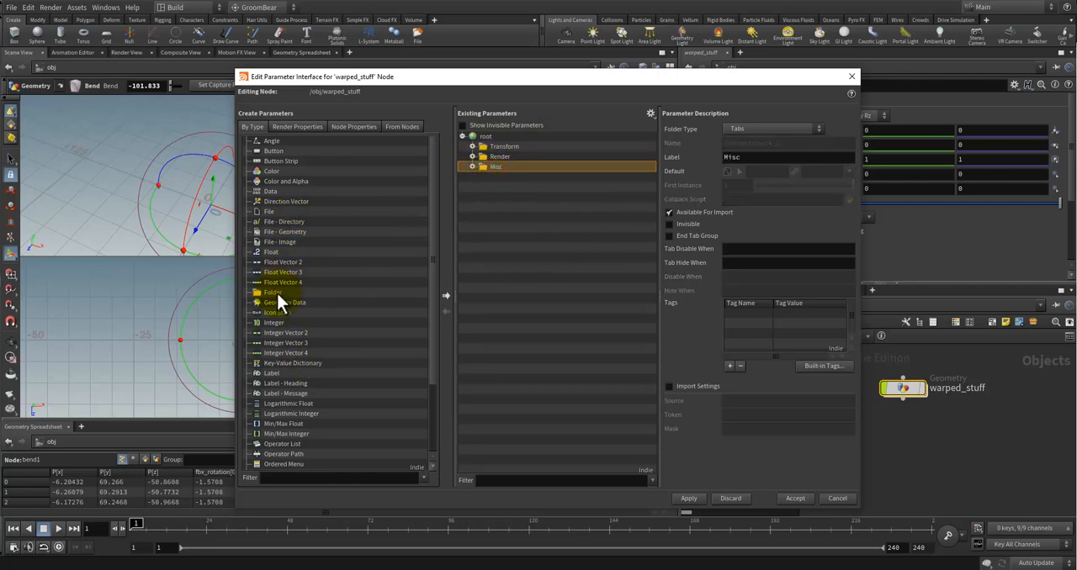
left_click_drag(274, 292, 493, 195)
Step: Label the Transform folder Warped Tour in the parameter interface and collapse it
double_click(498, 177)
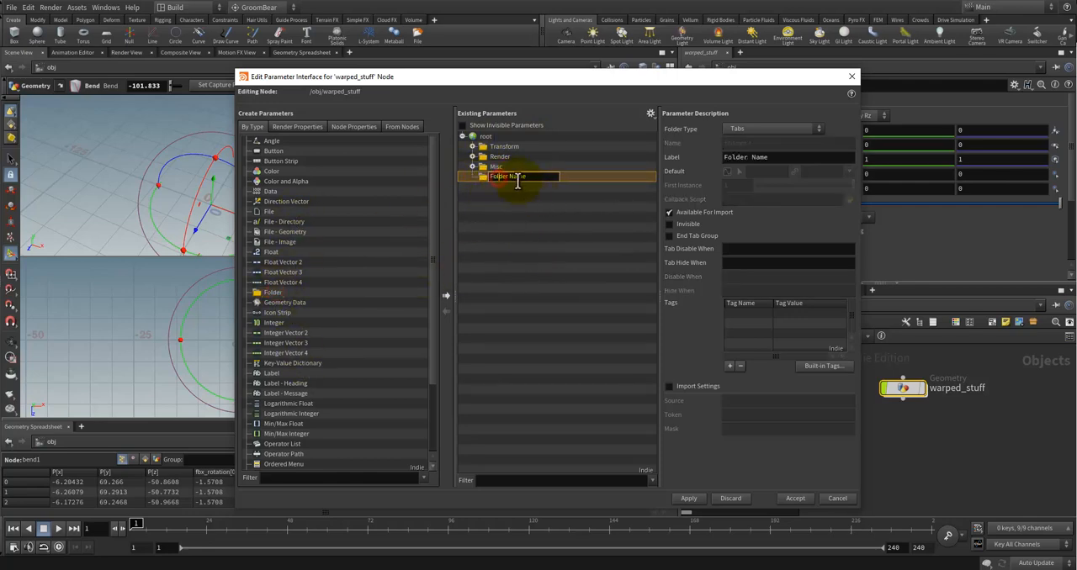
double_click(518, 179)
type("Warped Tour")
left_click(545, 217)
left_click(473, 147)
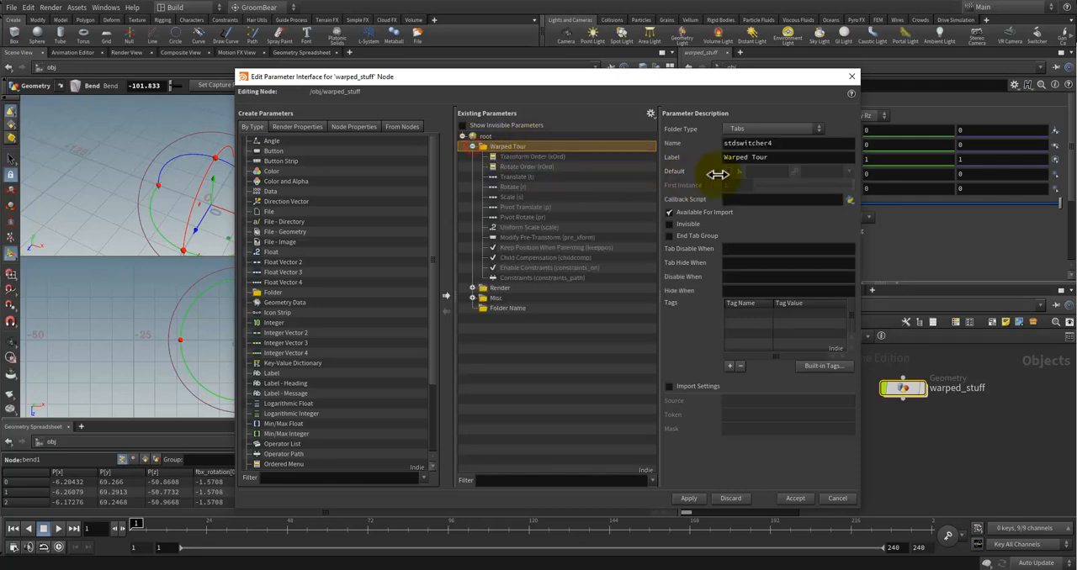
left_click(472, 147)
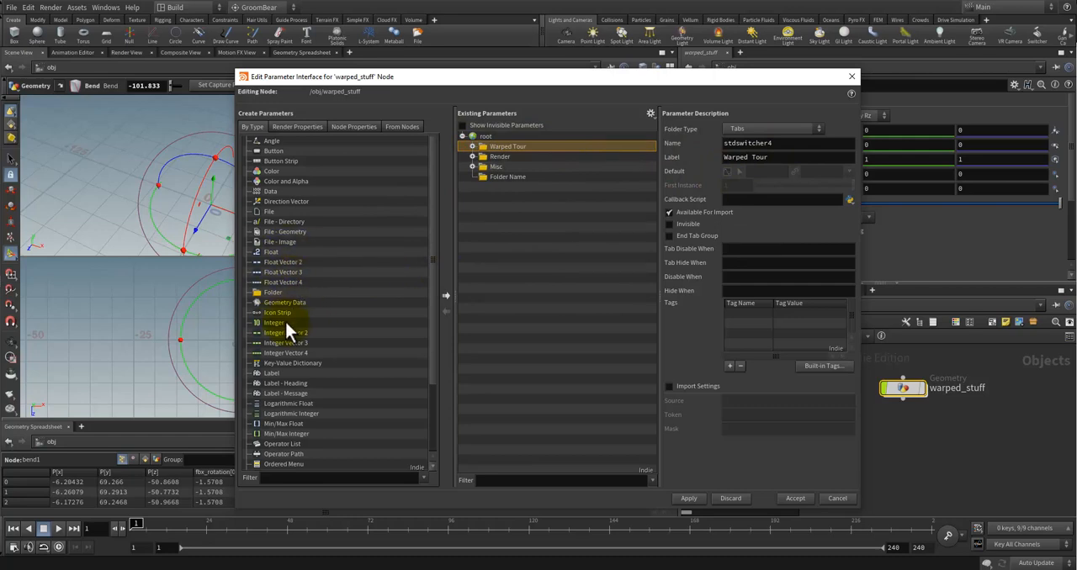
Step: Add an integer parameter named mesh_id with the label Mesh ID to the Warped Tour folder, and accept the interface changes
left_click_drag(447, 239, 503, 144)
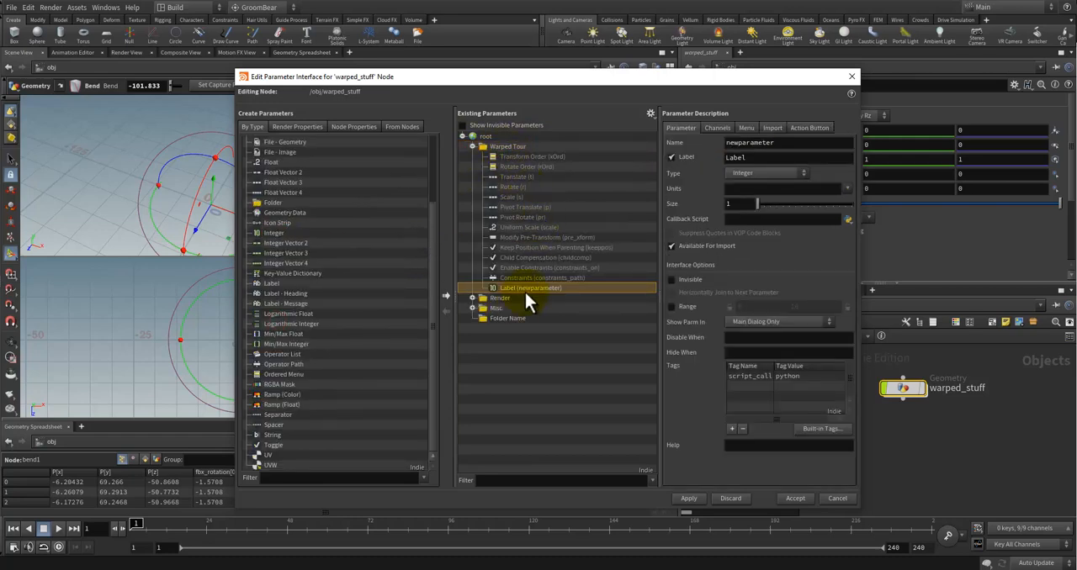
double_click(765, 143)
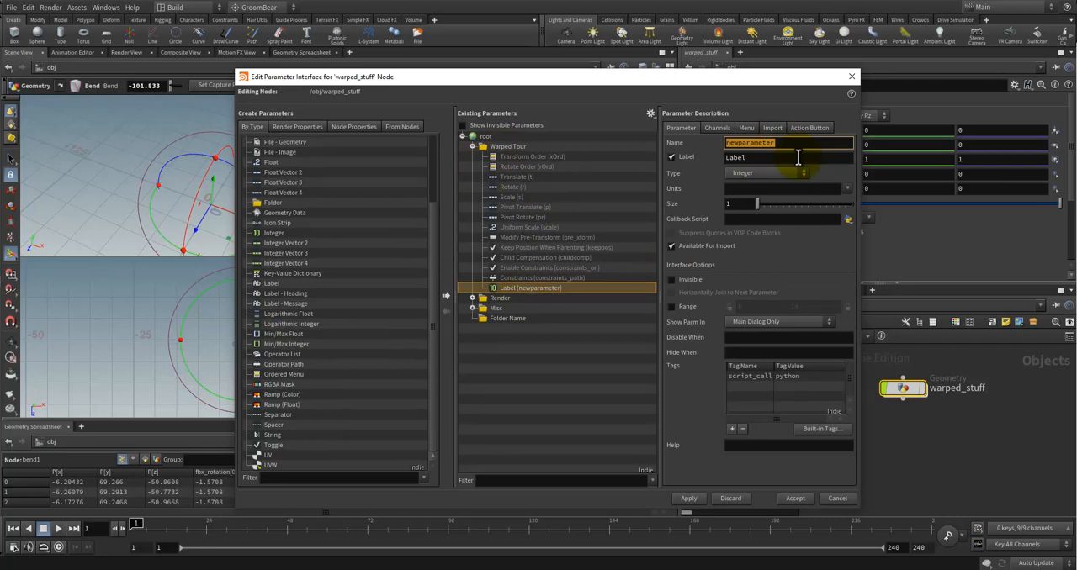
type("Mesh_ID")
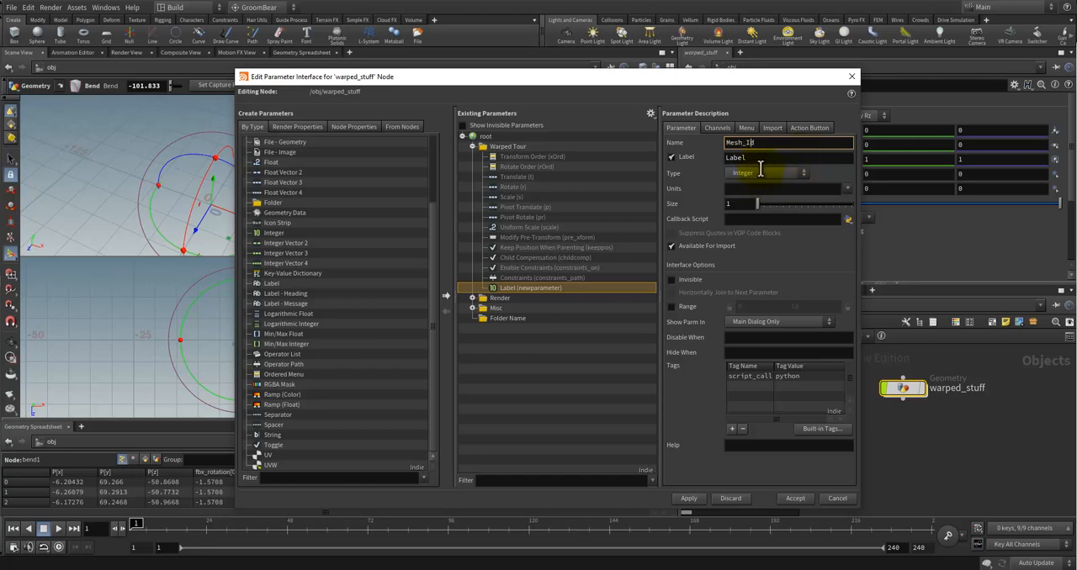
double_click(760, 145)
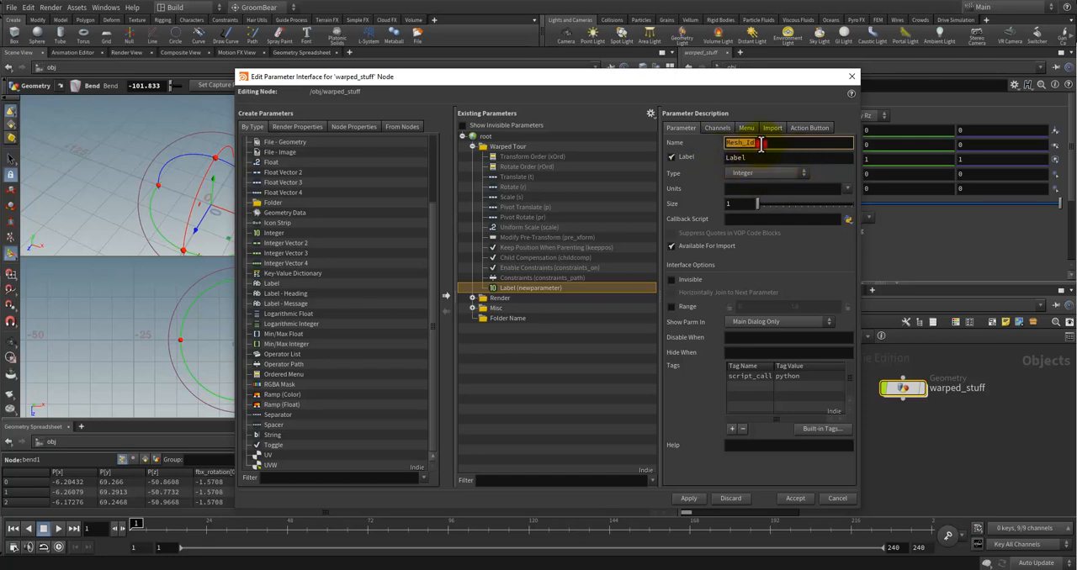
type("mes")
double_click(730, 161)
type("Mesh ID")
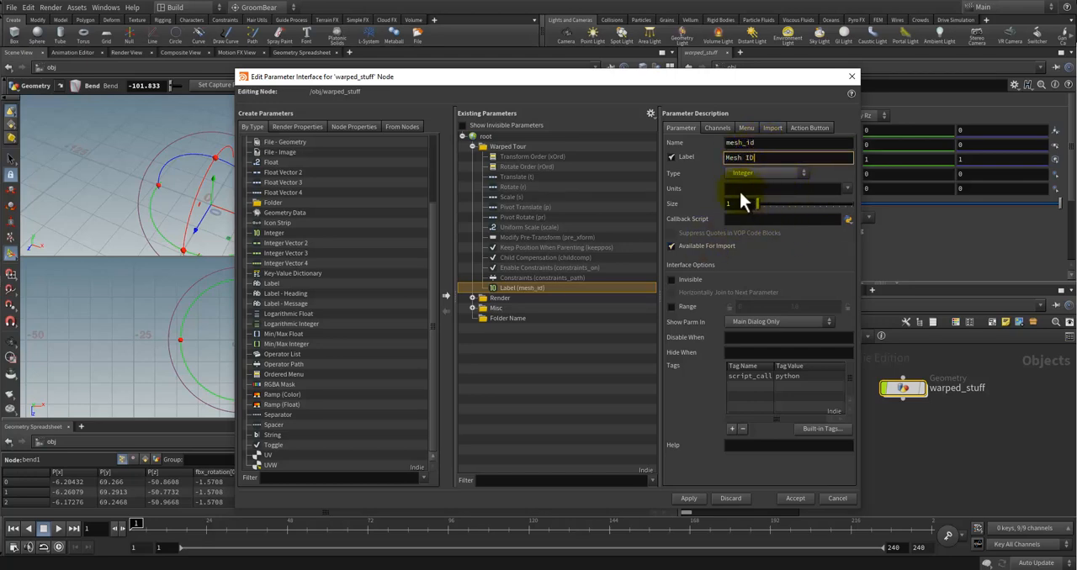
left_click(795, 499)
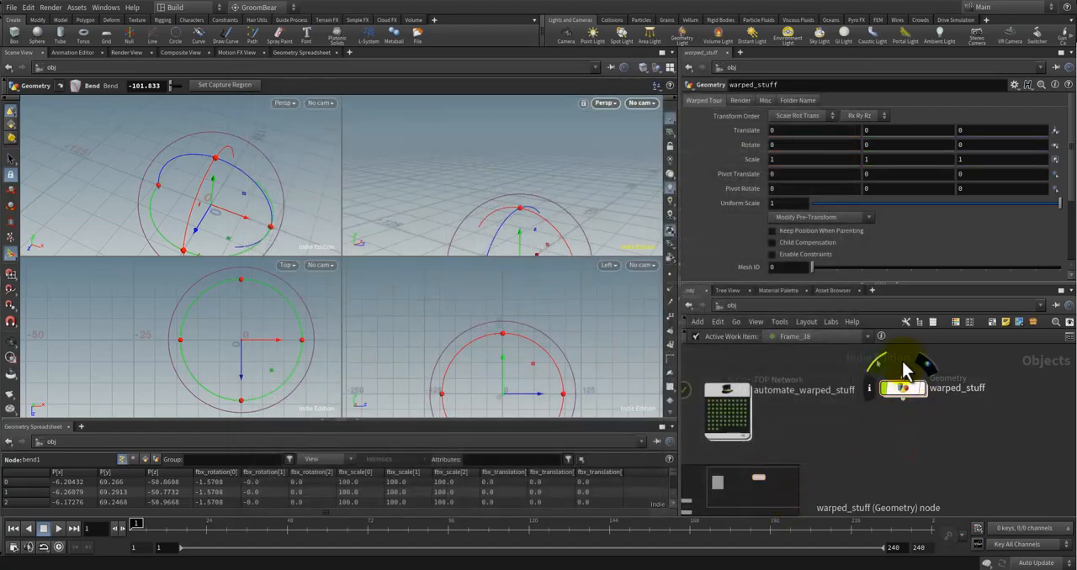
Step: Check warped_stuff's parameter folders, reopen its parameter interface editor and rename the first folder as Transform
left_click(795, 102)
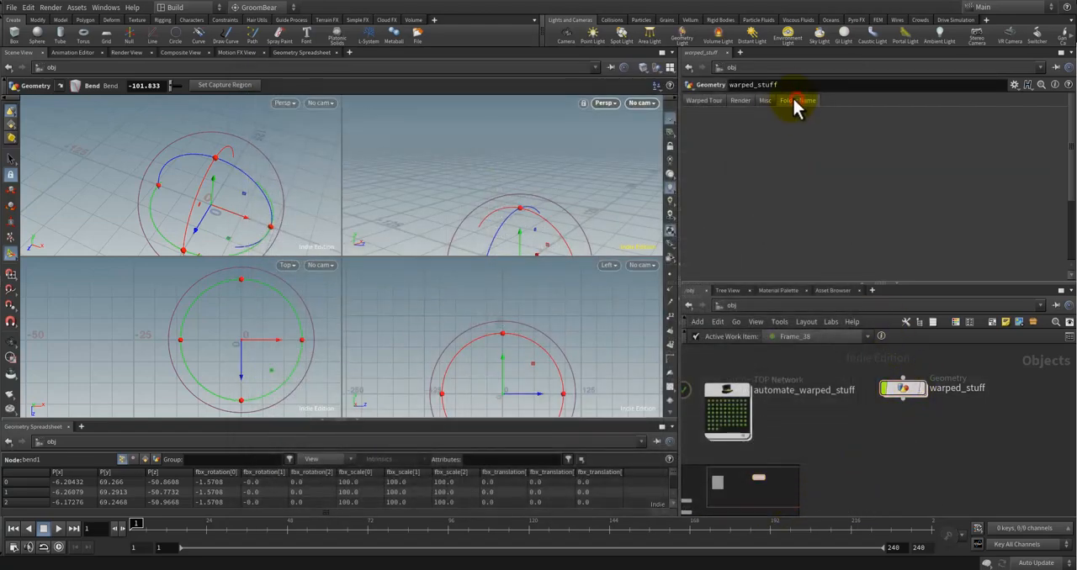
left_click(702, 100)
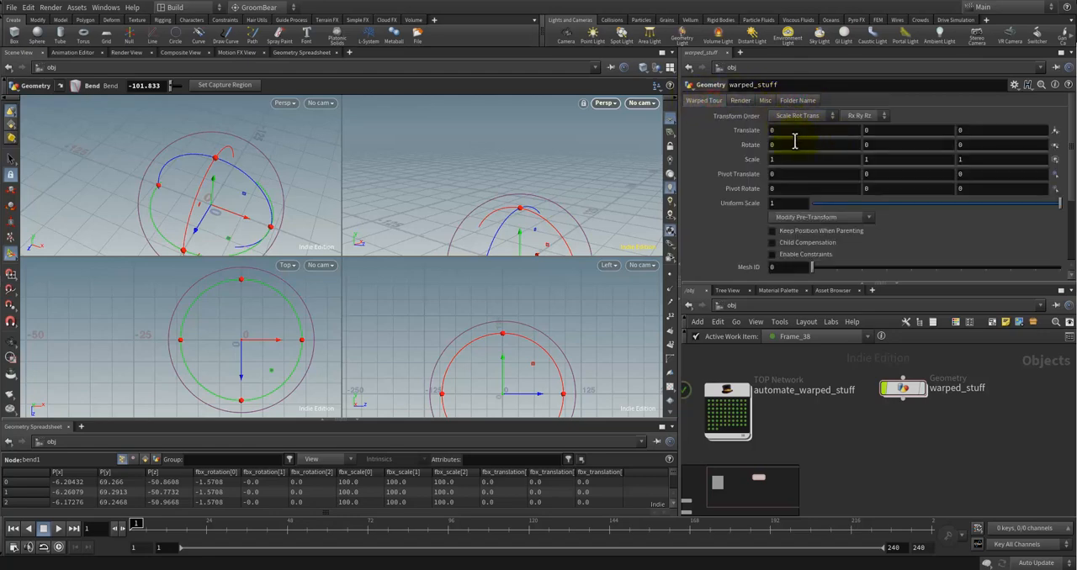
right_click(905, 390)
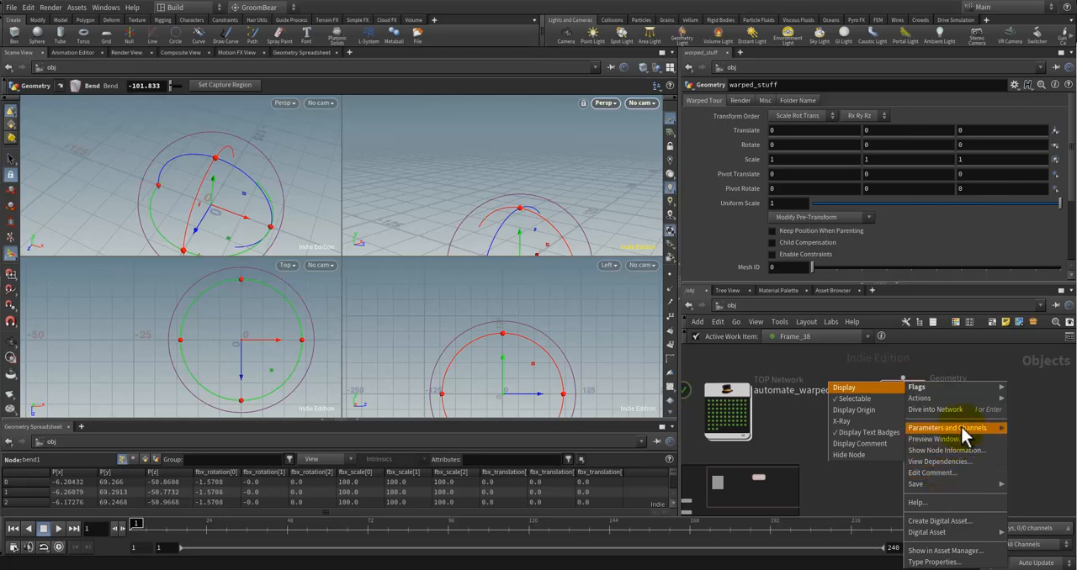
mouse_move(949, 427)
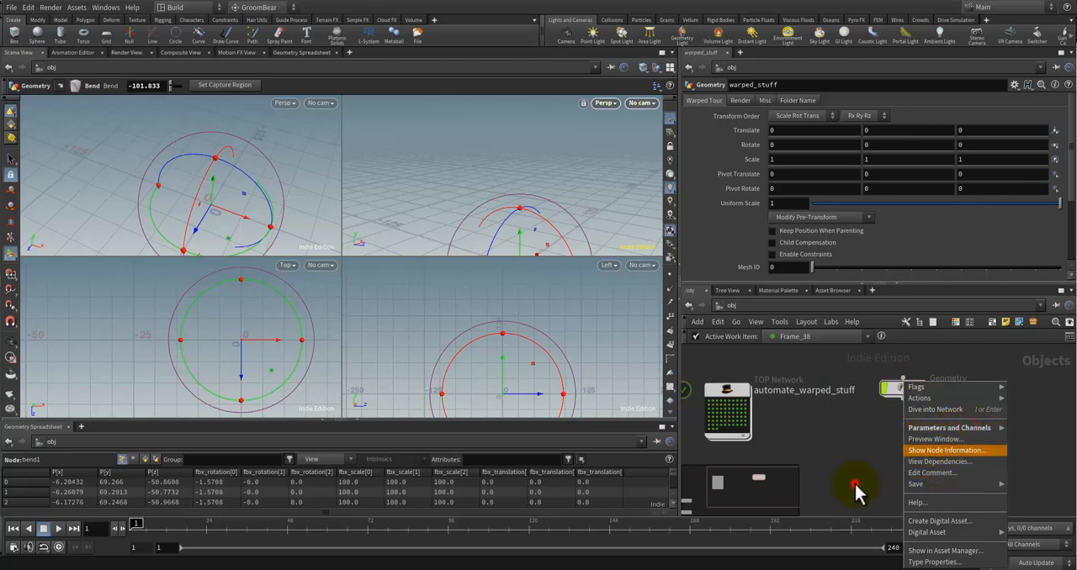
left_click(855, 489)
left_click(489, 146)
double_click(490, 146)
key("ctrl+c")
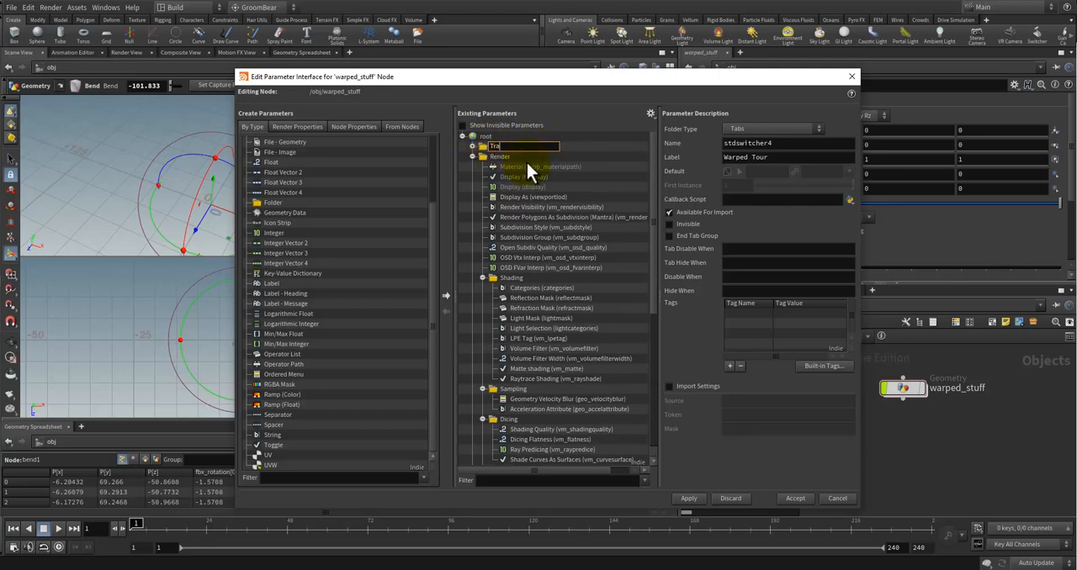
type("Transform")
key("Return")
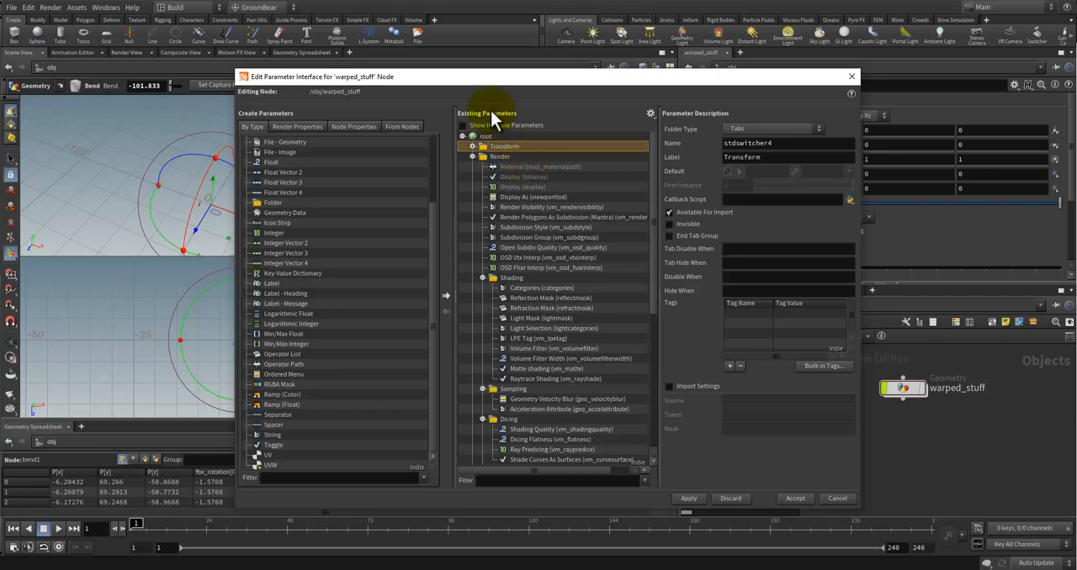
Step: Collapse the Render and Misc folders and rename the empty folder below Misc as Warped Tour
left_click(472, 157)
left_click(505, 170)
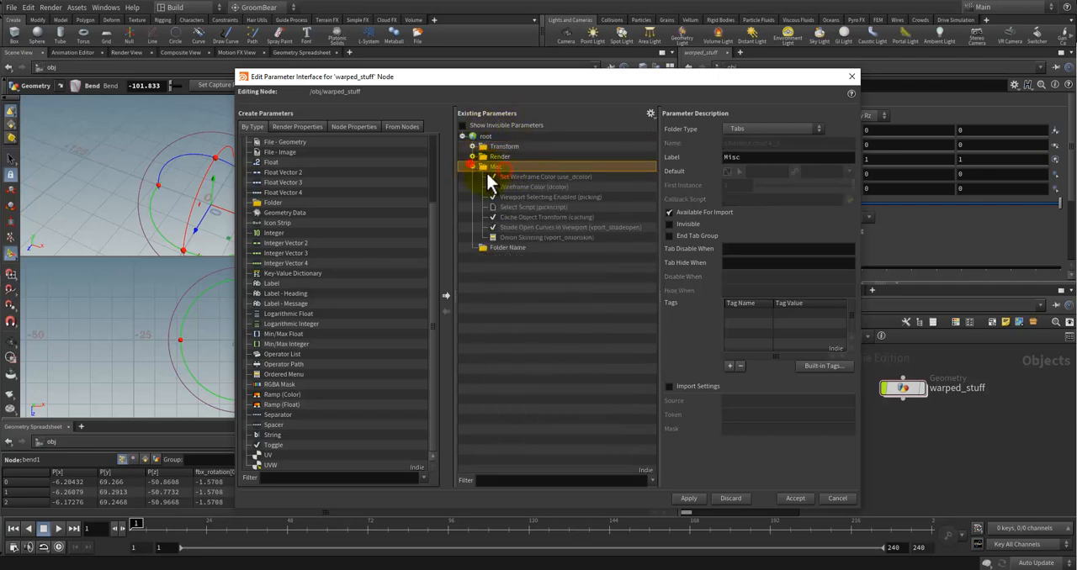
left_click(471, 167)
double_click(510, 178)
key("ctrl+v")
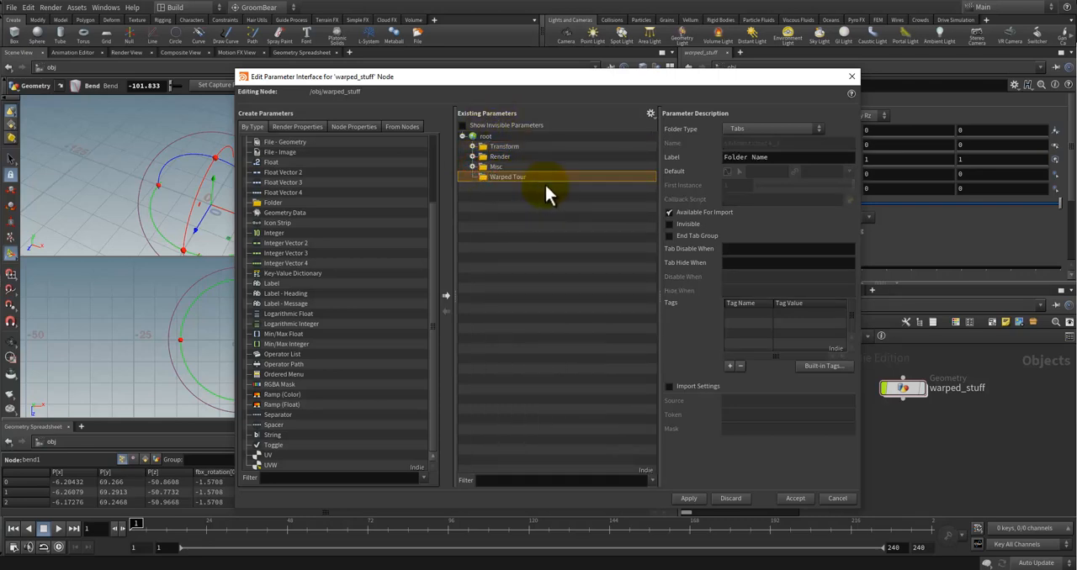
Step: Accept the parameter interface changes on warped_stuff and show its Warped Tour folder
key("Return")
left_click(792, 498)
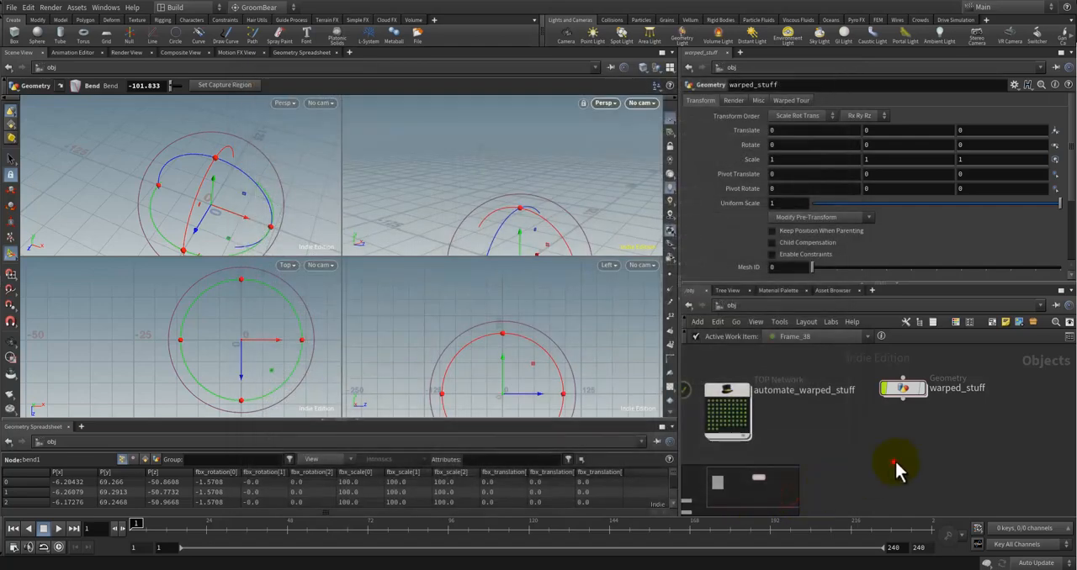
left_click(894, 459)
left_click(904, 388)
left_click(791, 102)
left_click(791, 102)
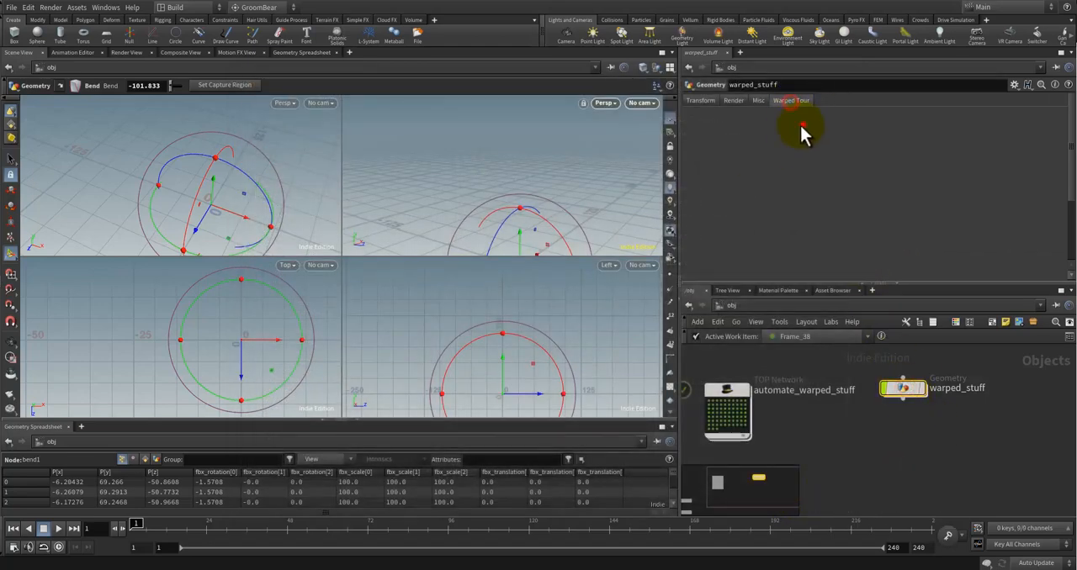
Step: Move the Mesh ID parameter into the Warped Tour folder, place that folder above Transform, and accept the interface changes
right_click(906, 394)
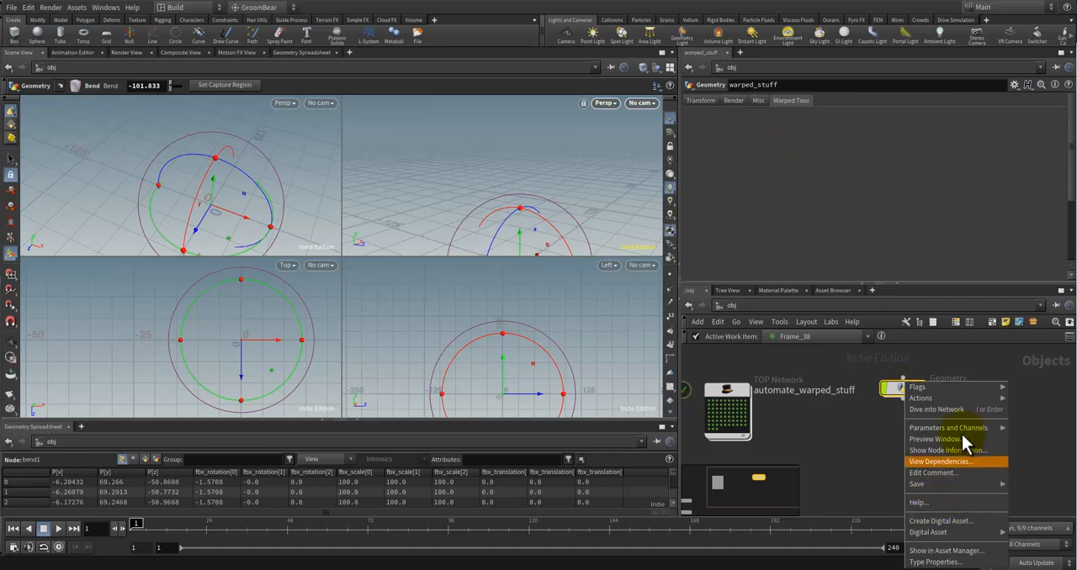
mouse_move(963, 431)
left_click(850, 489)
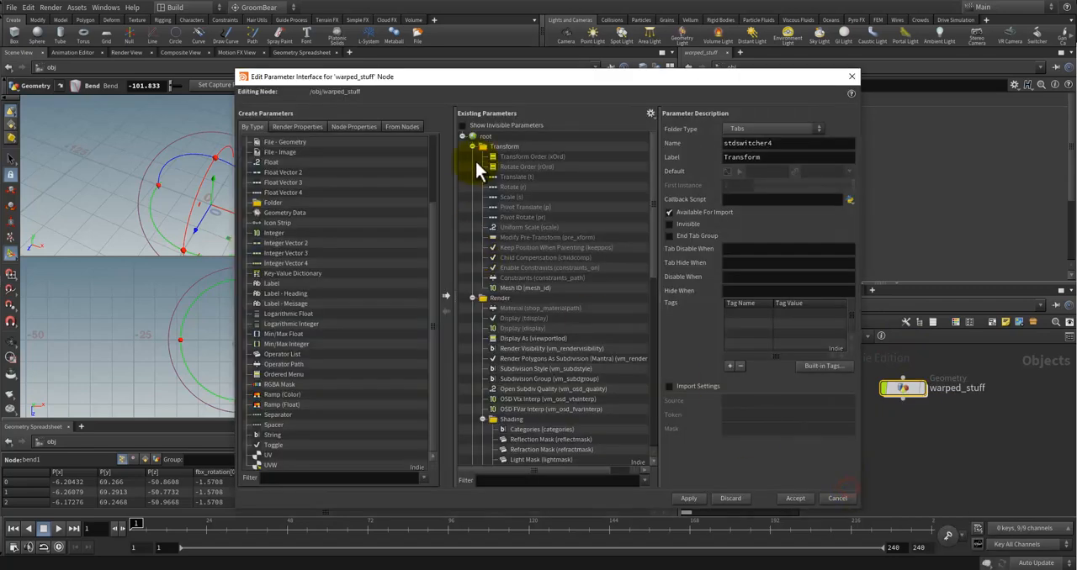
left_click(516, 287)
left_click(473, 298)
left_click(473, 308)
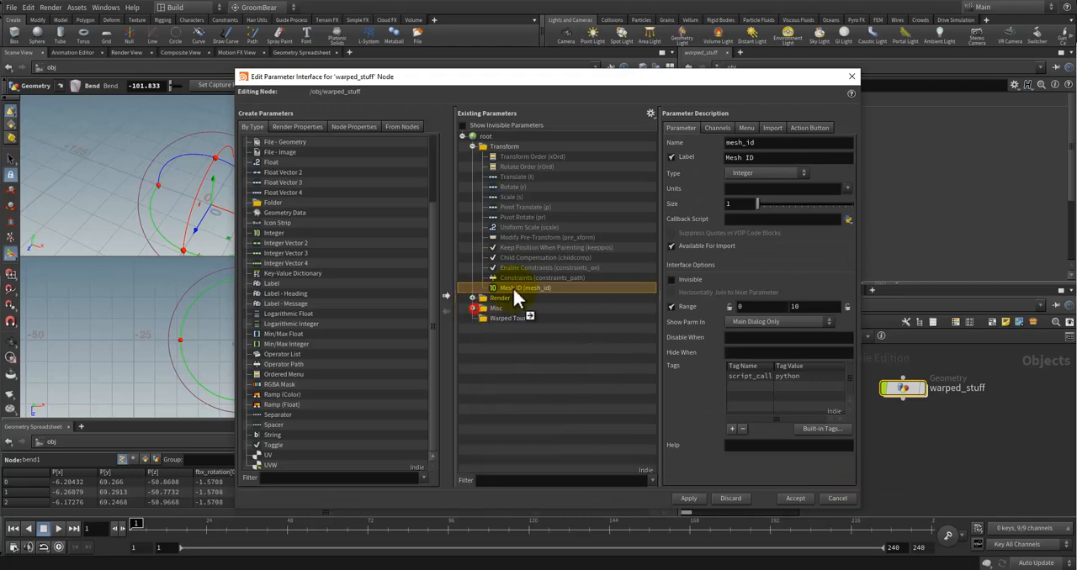
left_click_drag(516, 288, 492, 141)
left_click(472, 166)
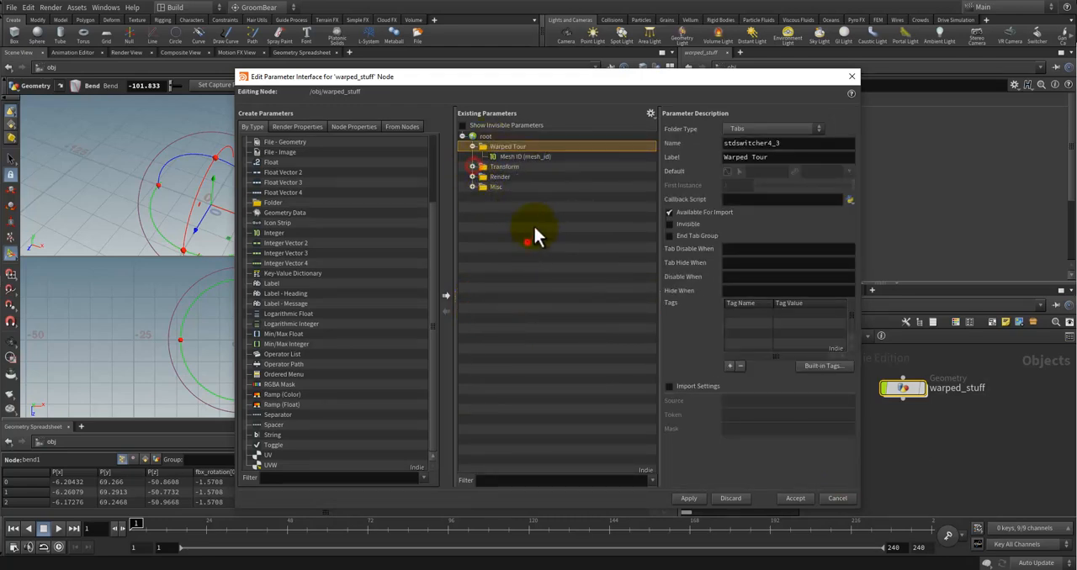
left_click(830, 500)
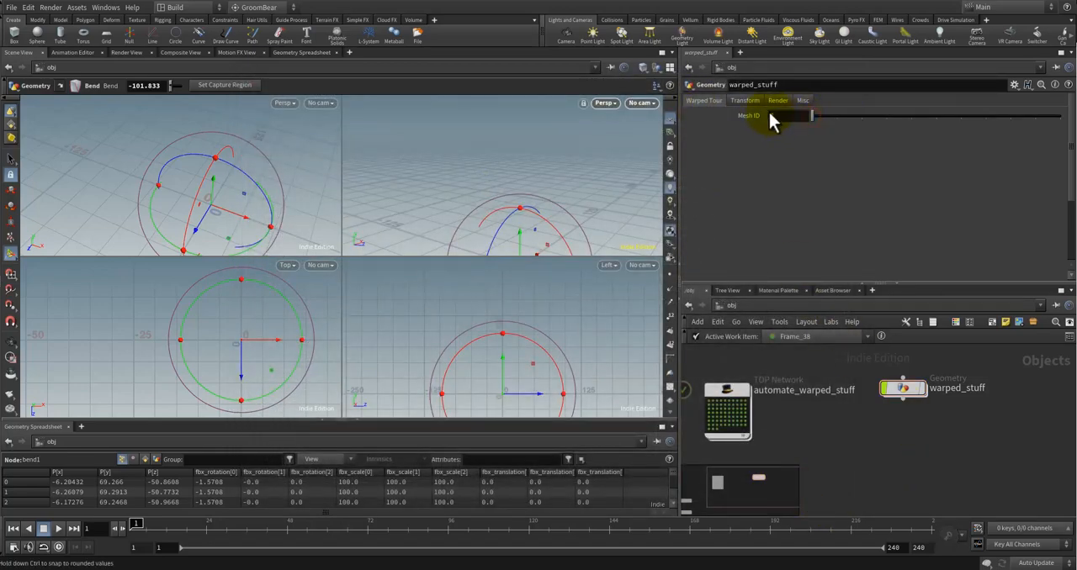
Step: Scrub the timeline from frame 237 back to the first frame to check the frame-driven geometry
left_click(921, 525)
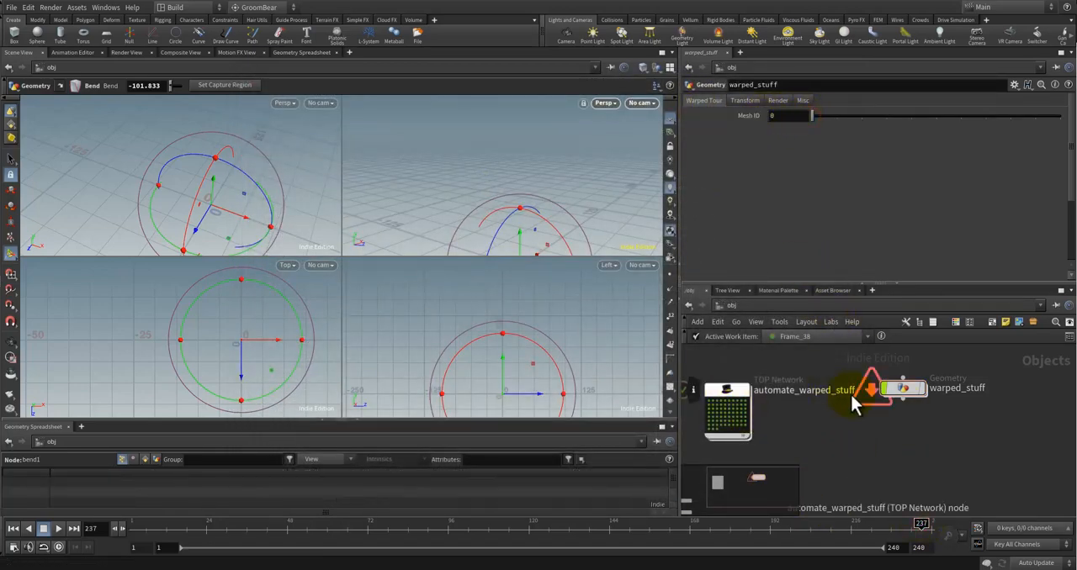
left_click_drag(922, 523, 101, 518)
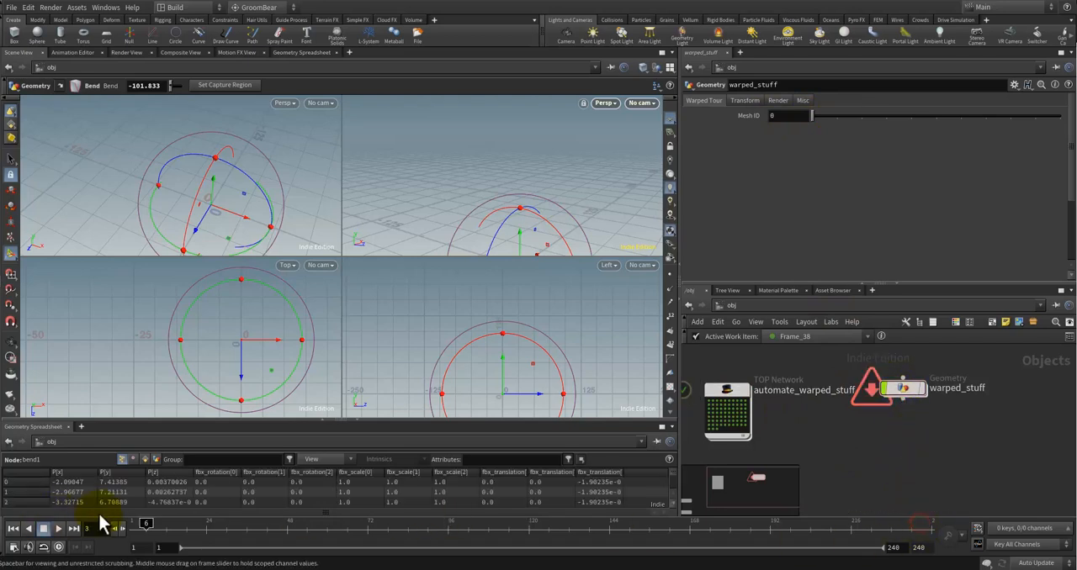
left_click(855, 433)
Step: Enter the automate_warped_stuff network and clear the attribute name of the Frame wedge
left_click(716, 399)
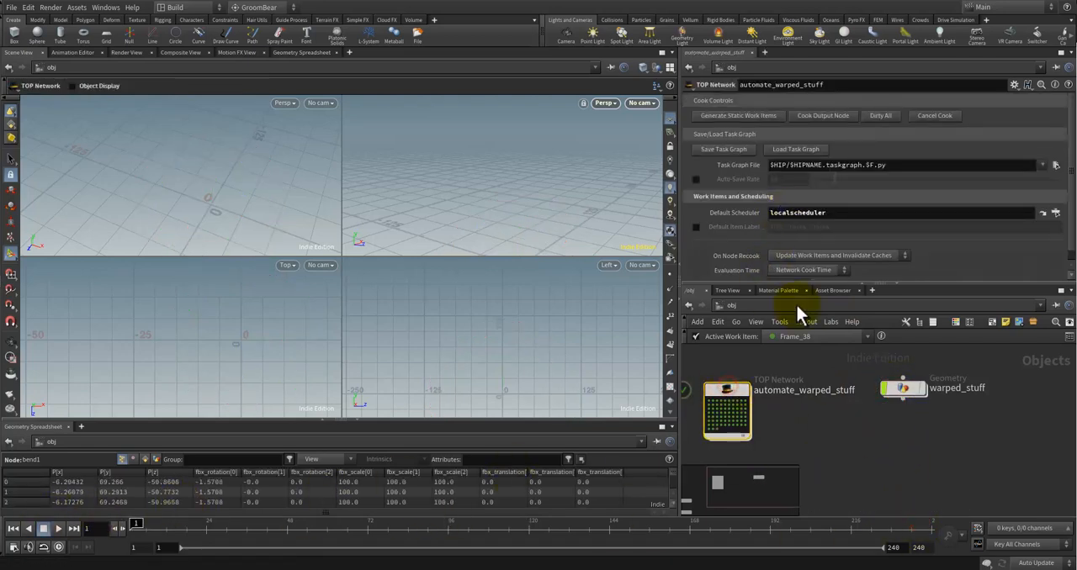
double_click(716, 397)
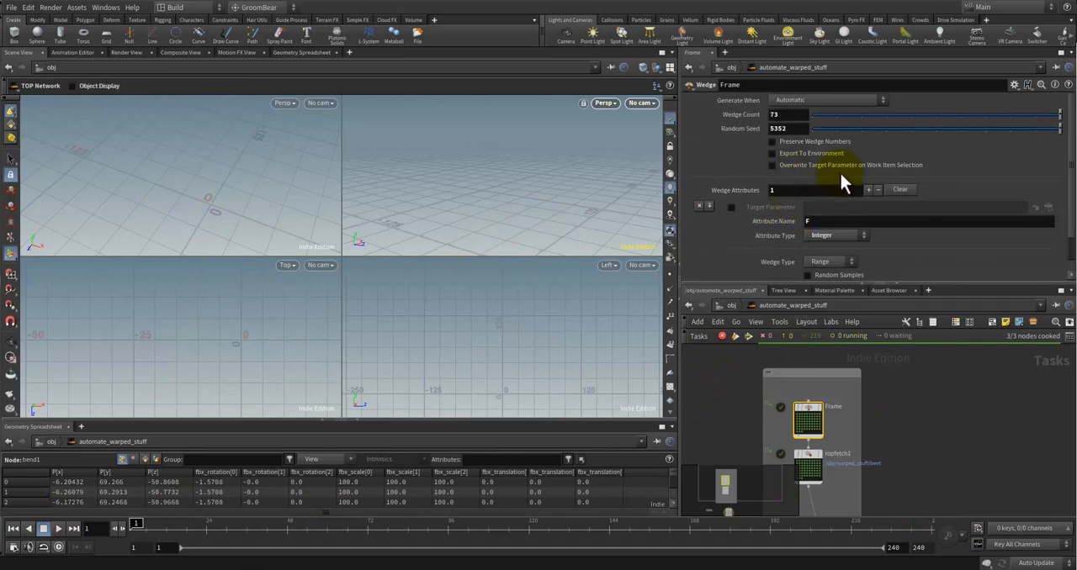
left_click(833, 193)
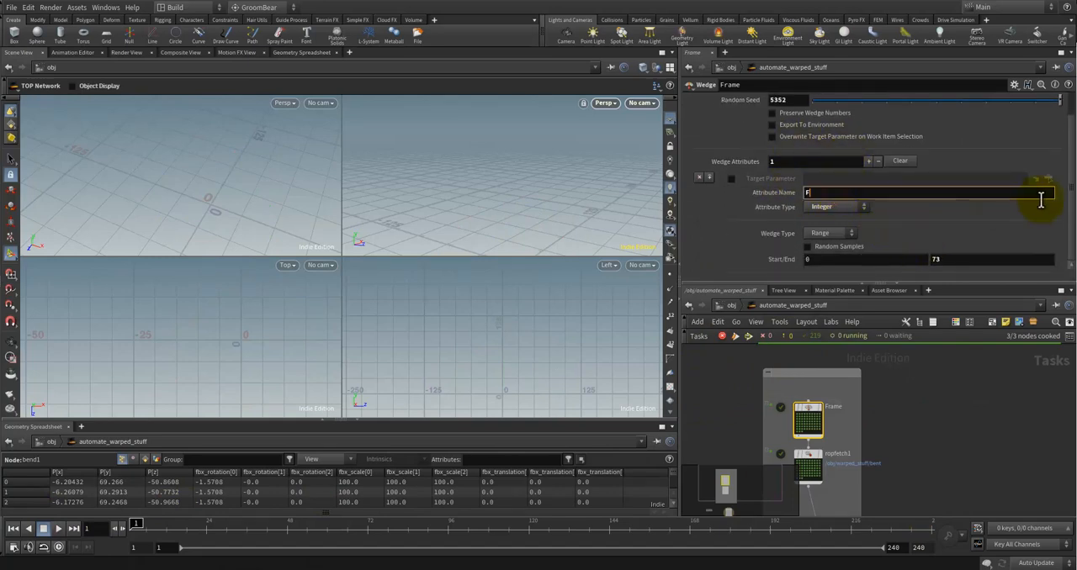
key("BackSpace")
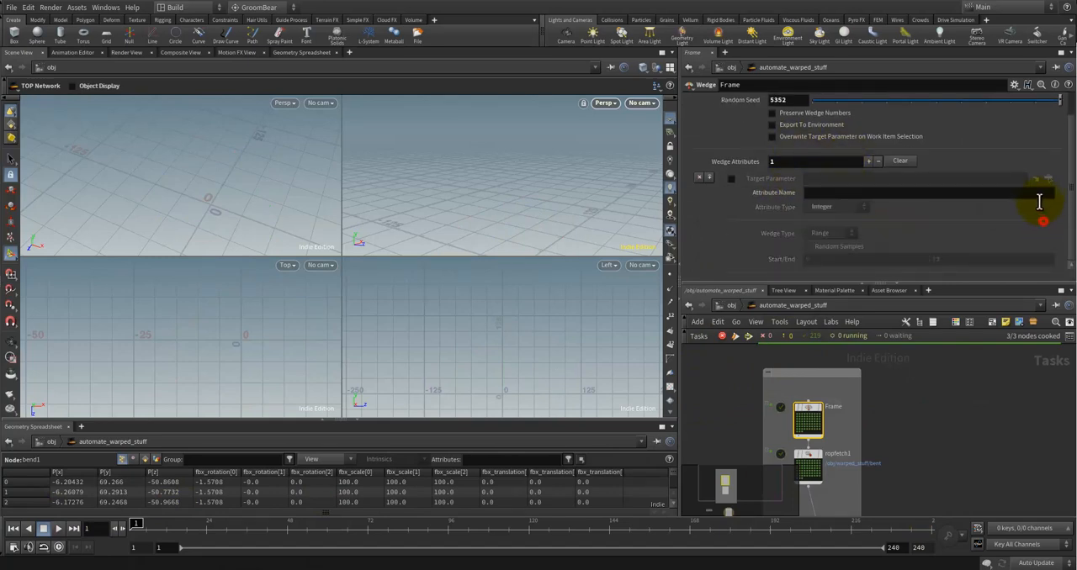
Step: Enable the Frame wedge's target parameter and try to assign warped_stuff's Mesh ID from the Warped Tour folder
left_click(731, 178)
left_click(1049, 178)
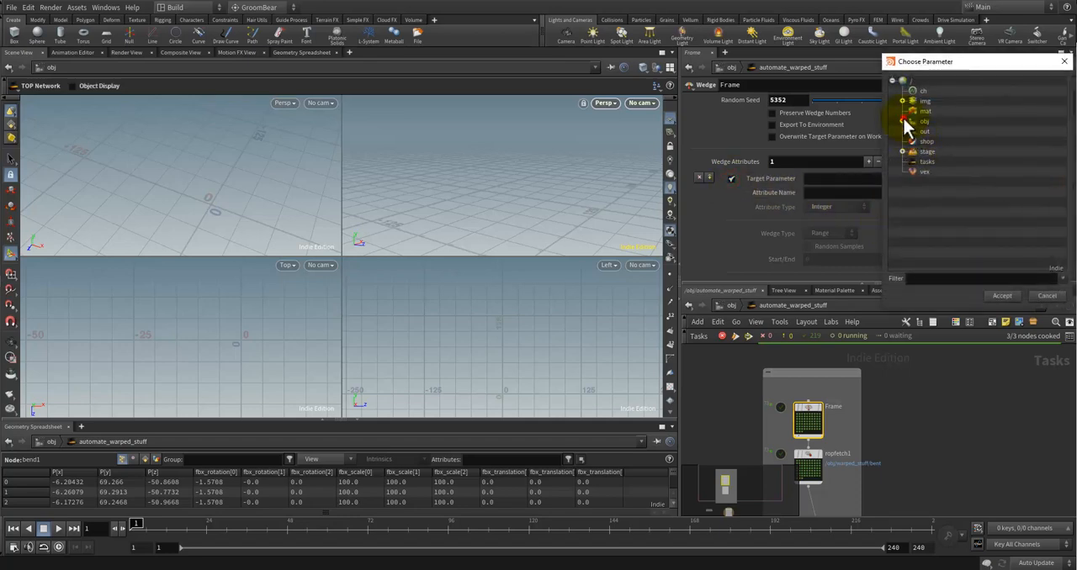
left_click(902, 121)
left_click(949, 132)
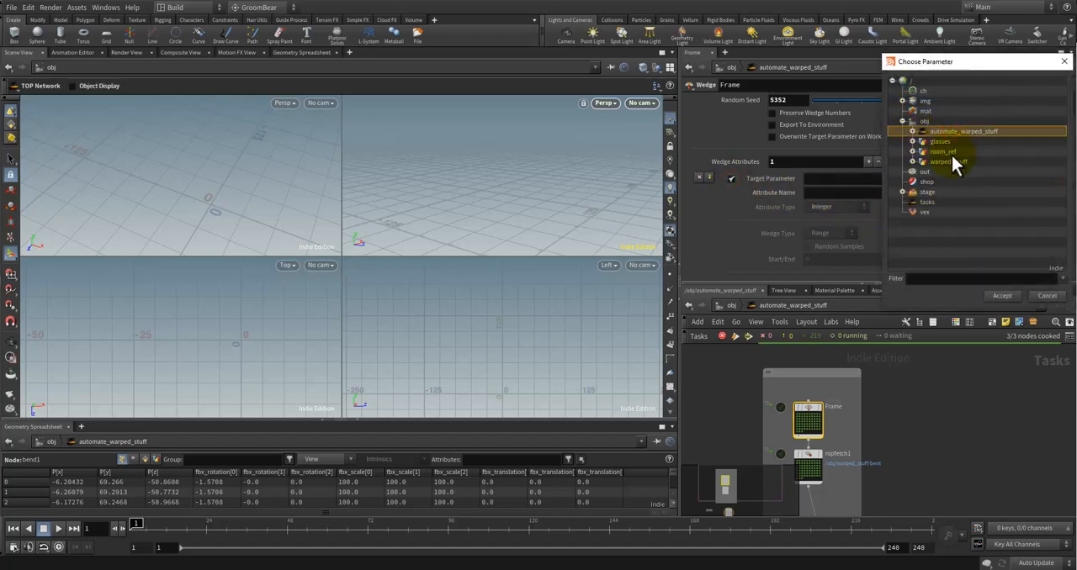
left_click(949, 160)
double_click(926, 162)
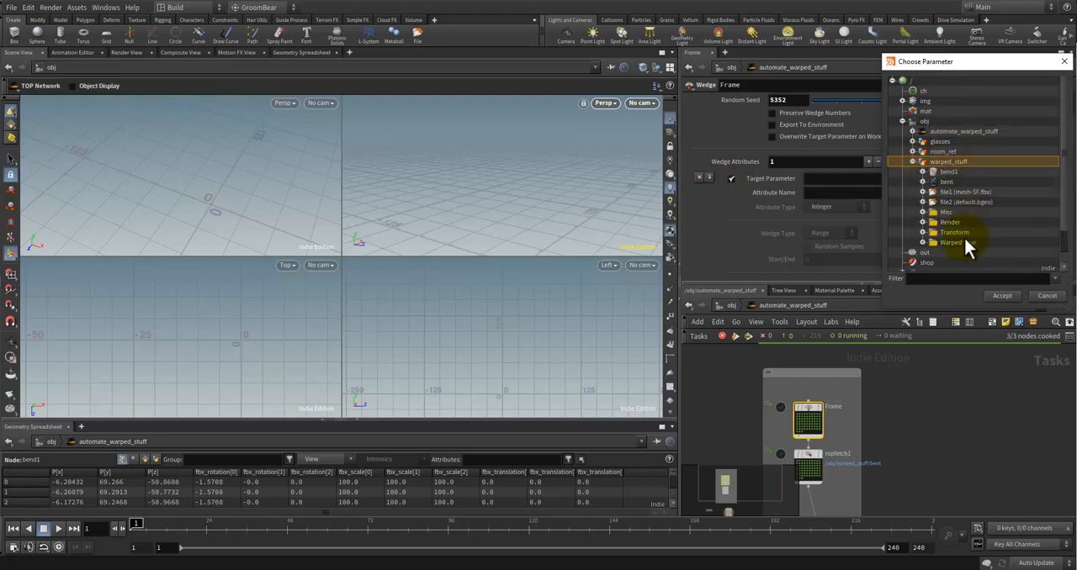
double_click(929, 244)
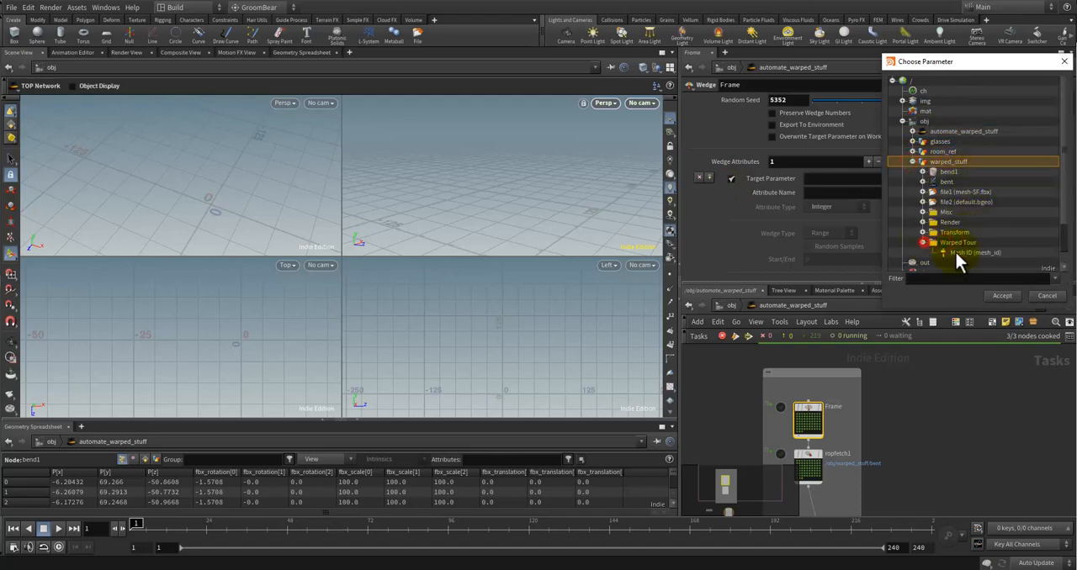
left_click(956, 252)
left_click(975, 252)
left_click(1001, 296)
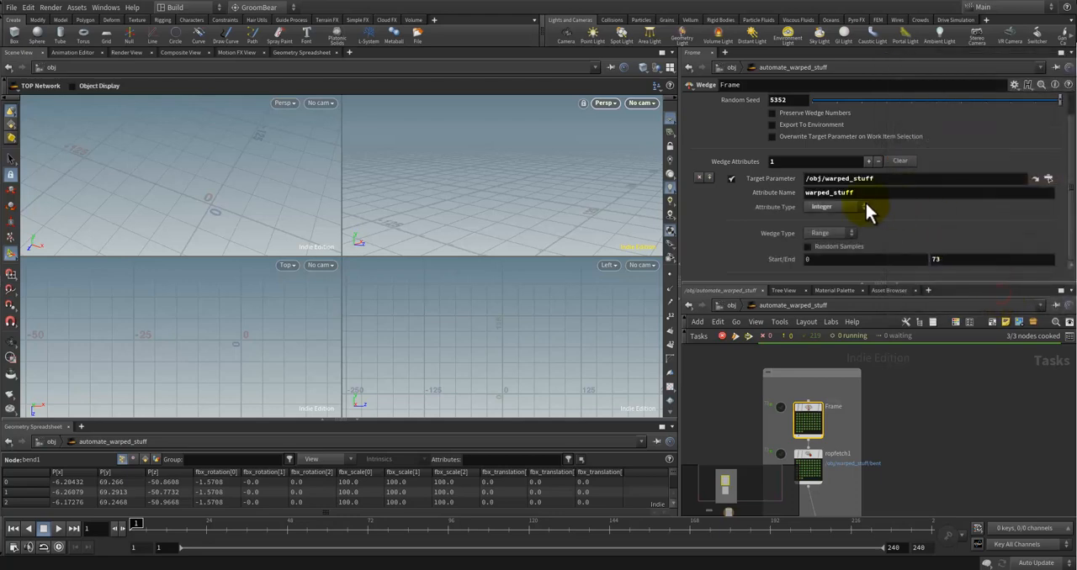
left_click(880, 179)
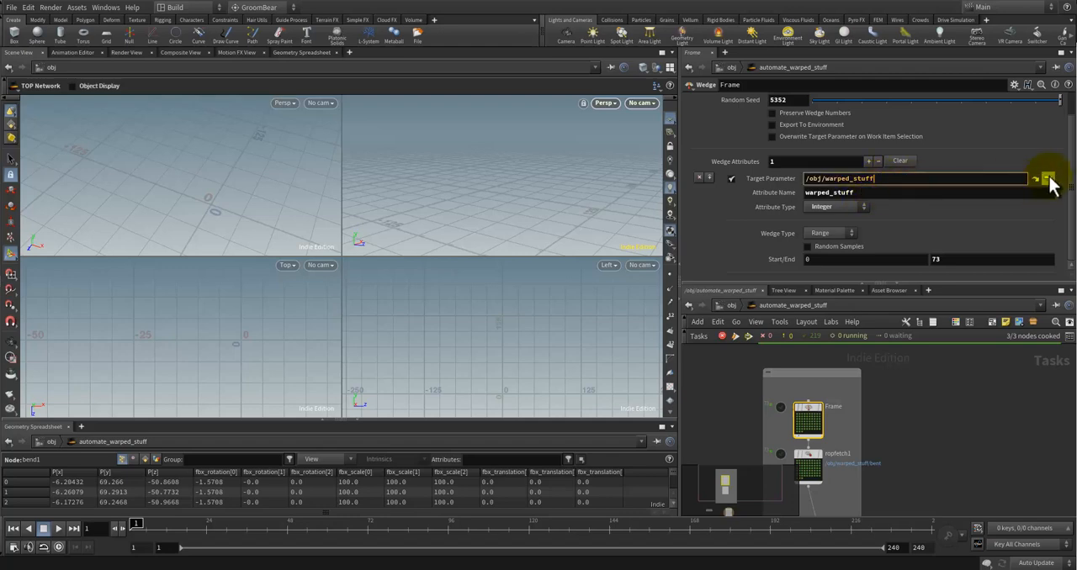
left_click(1047, 179)
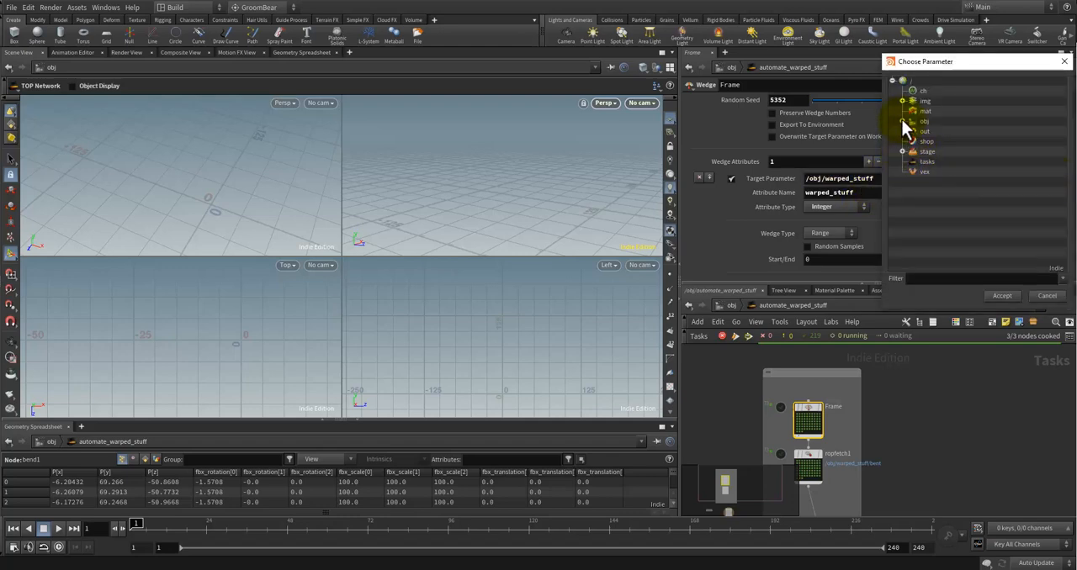
left_click(913, 161)
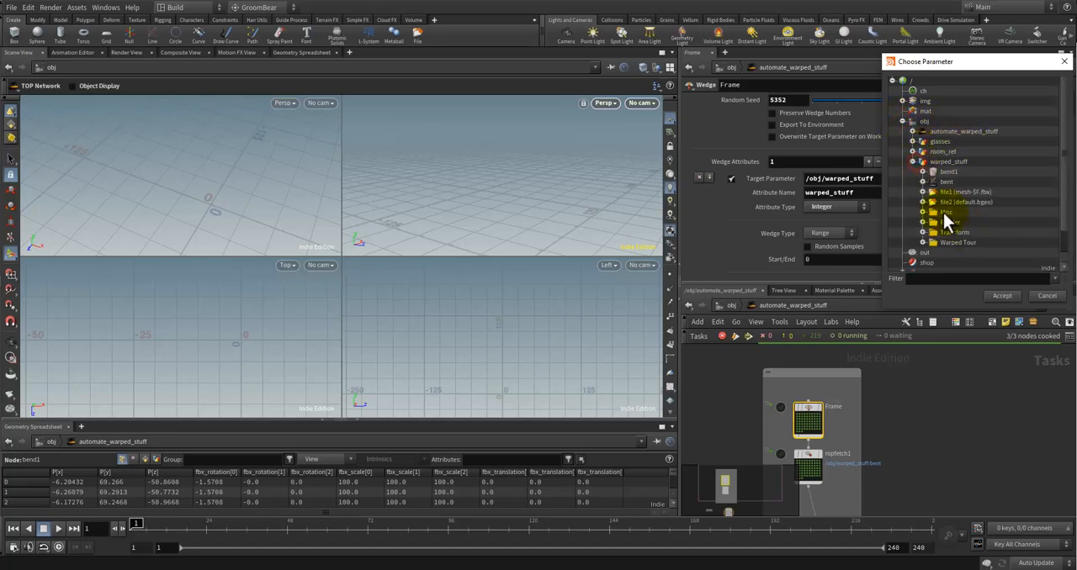
double_click(955, 244)
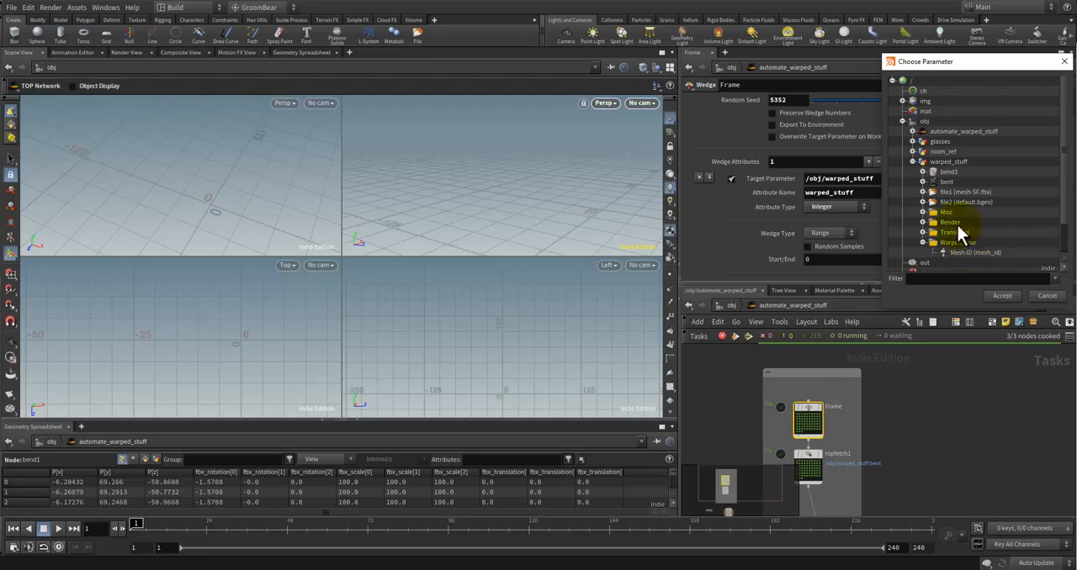
left_click(1046, 296)
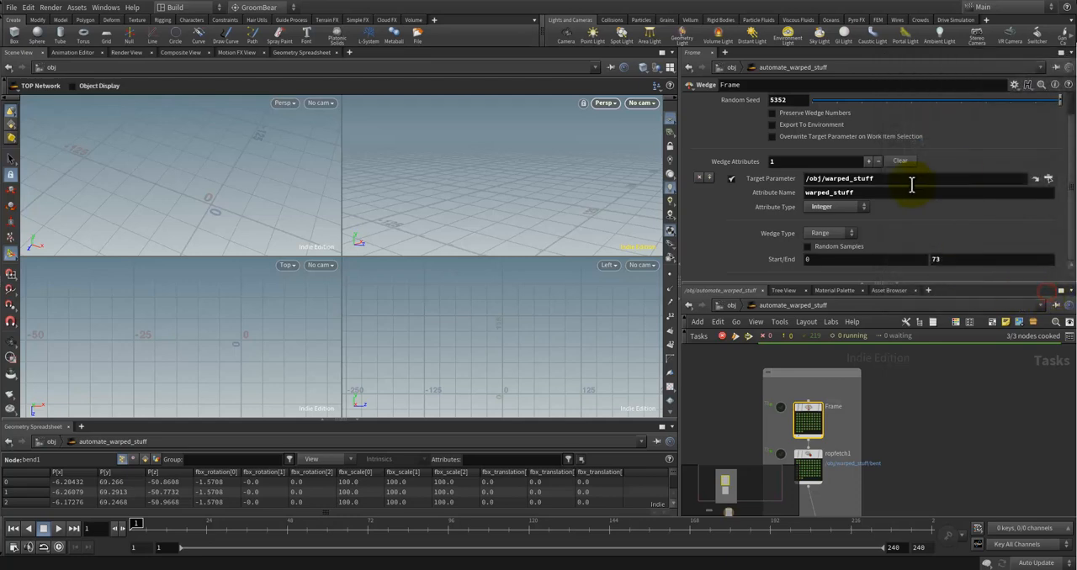
Step: Return to the object level, reopen warped_stuff's parameter interface editor and relabel the Warped Tour folder as Config
left_click(936, 421)
key("u")
left_click(909, 390)
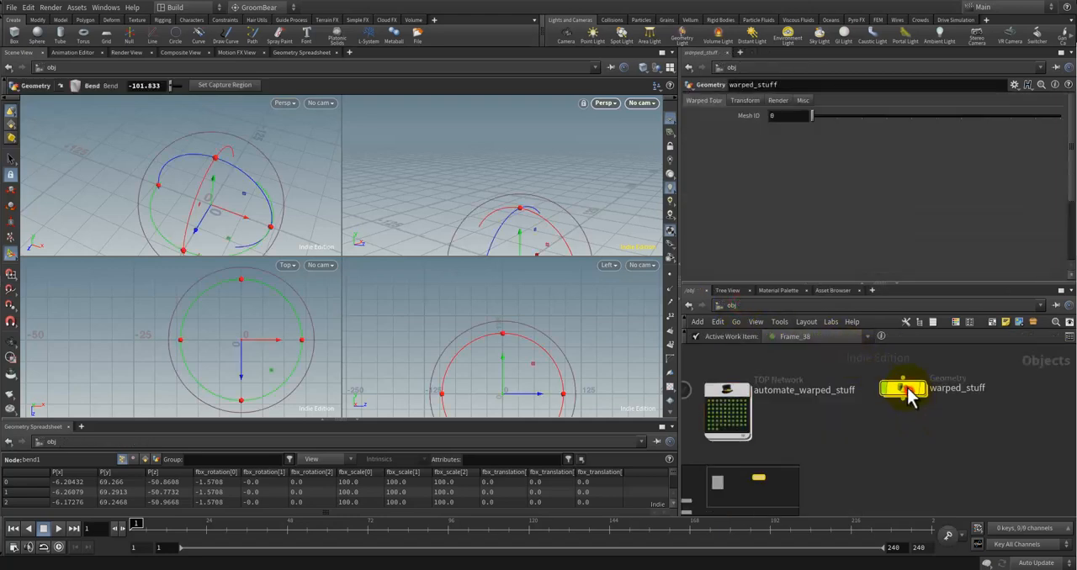
right_click(905, 387)
mouse_move(950, 427)
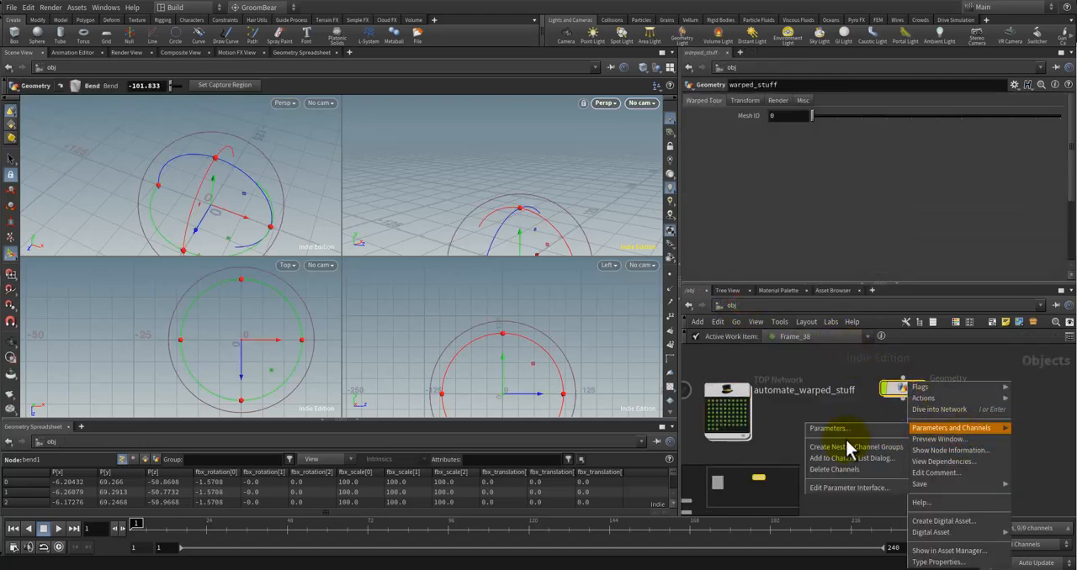
left_click(853, 489)
left_click(472, 166)
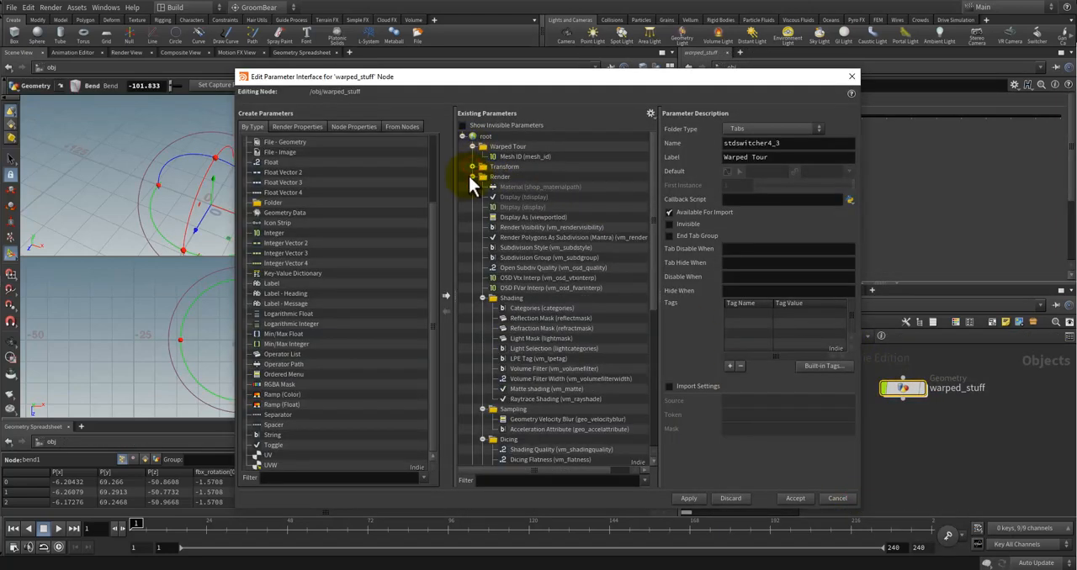
left_click(472, 176)
double_click(517, 146)
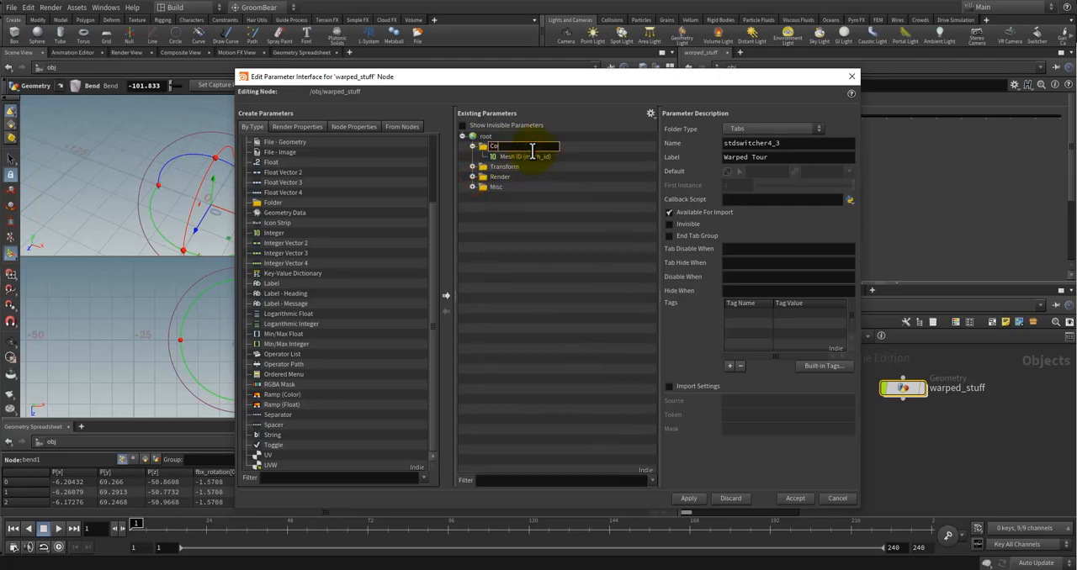
key("Return")
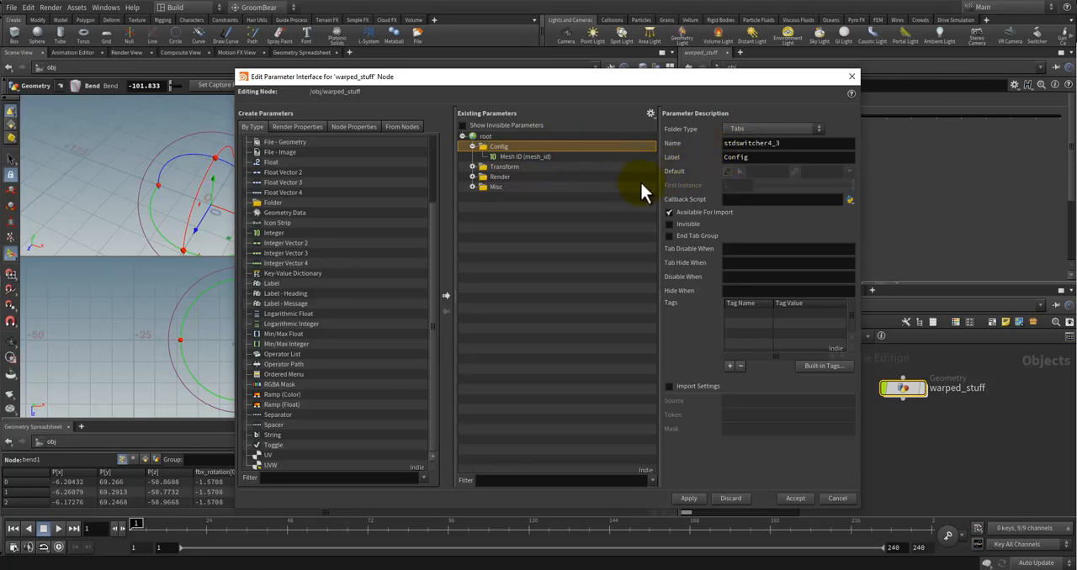
Step: Set the Config folder's internal name to config and accept the interface changes
left_click(516, 156)
left_click(503, 146)
double_click(768, 145)
type("config")
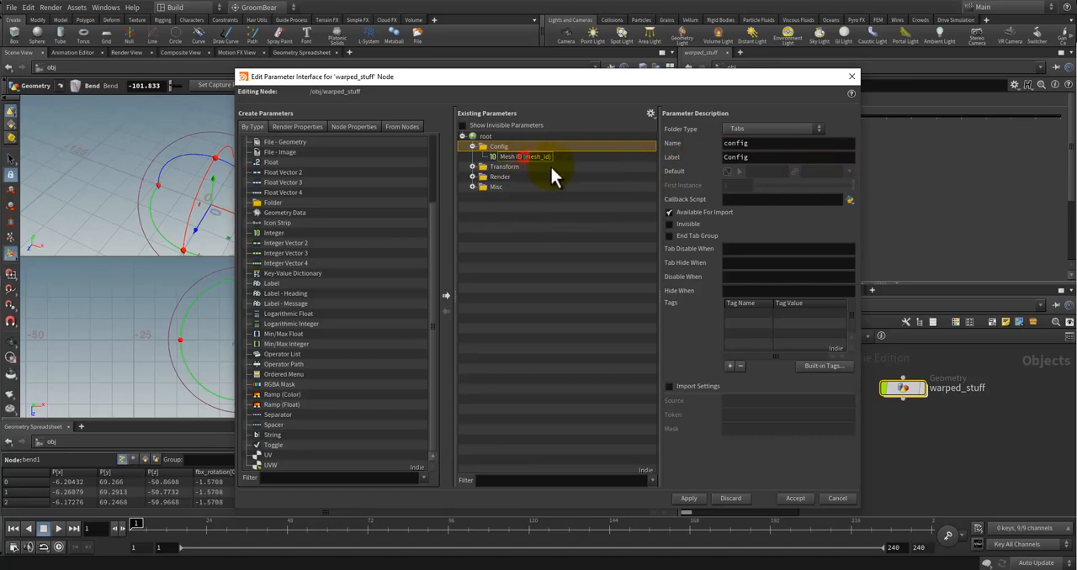
left_click(534, 157)
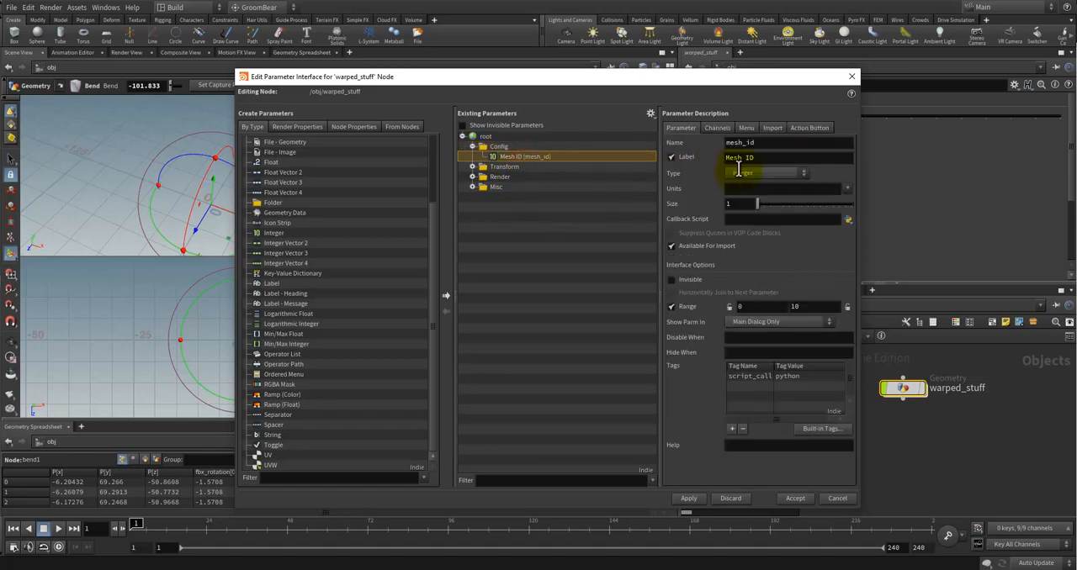
left_click(791, 498)
Step: Reopen the automate_warped_stuff network and try to target Mesh ID from warped_stuff's Config folder in the Frame wedge
left_click(764, 399)
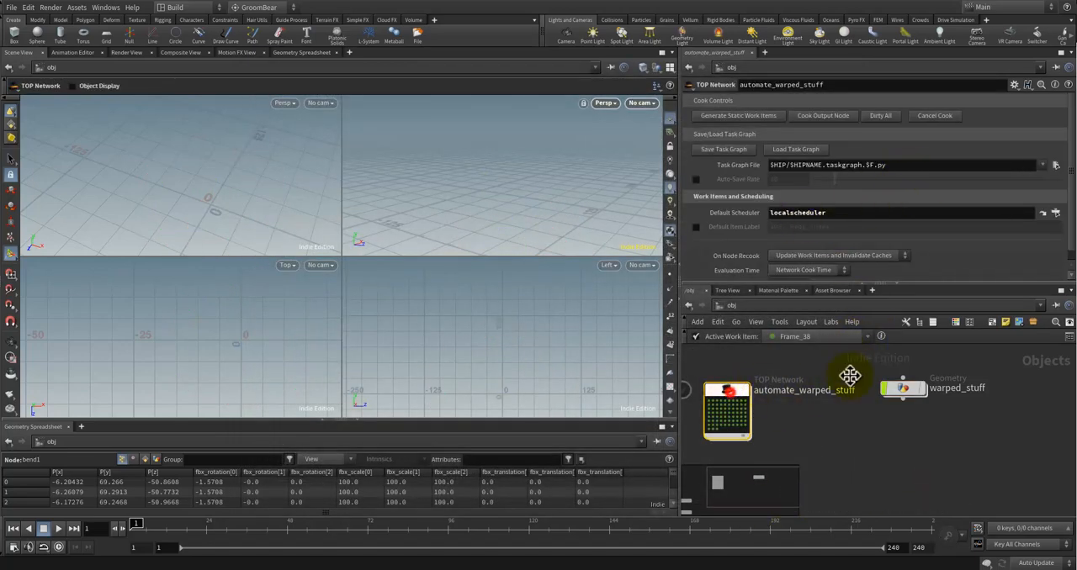
double_click(731, 404)
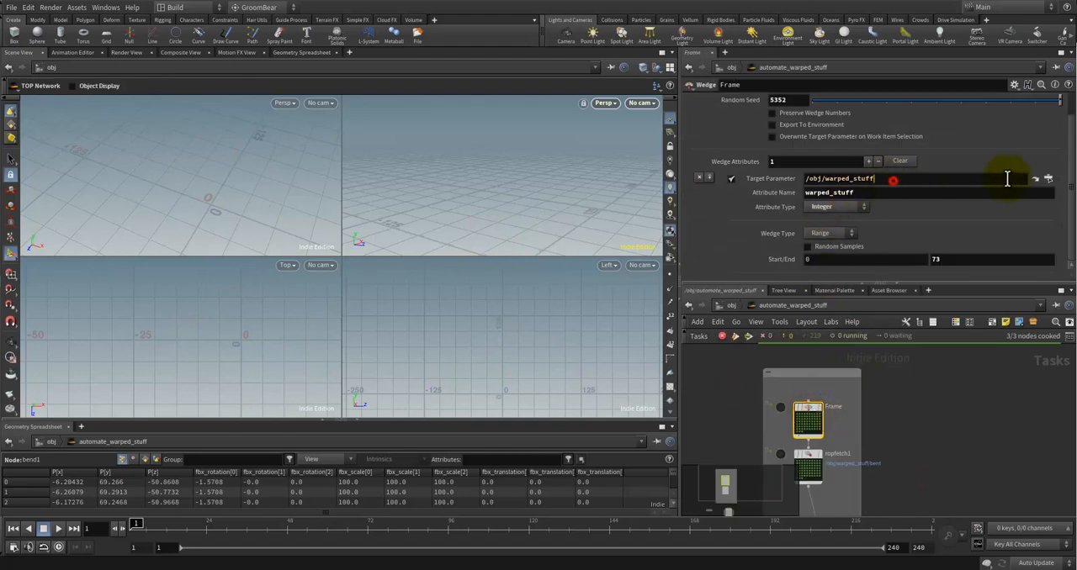
left_click(1047, 178)
double_click(924, 123)
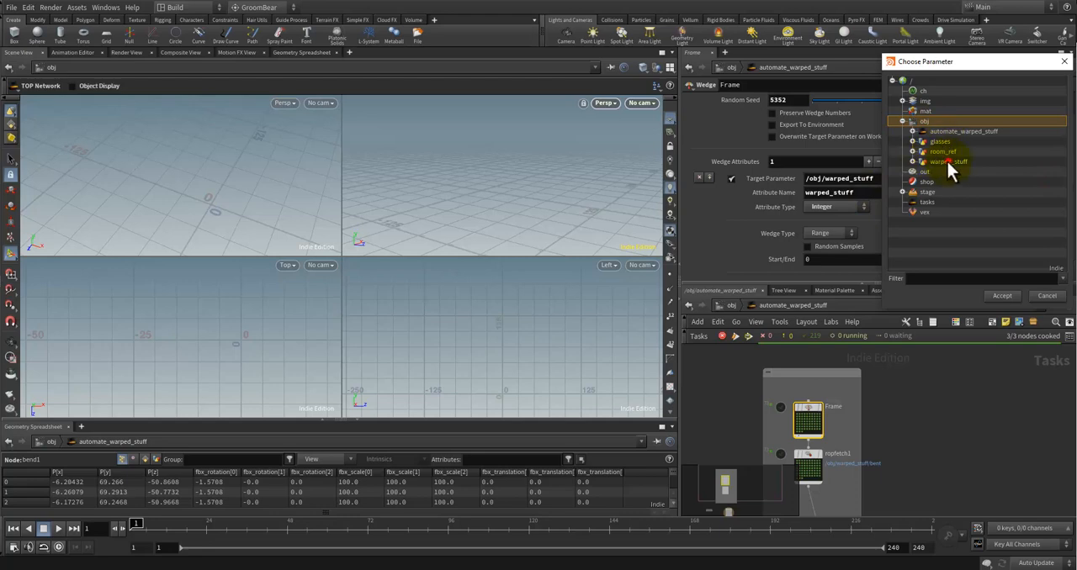
left_click(948, 162)
left_click(913, 162)
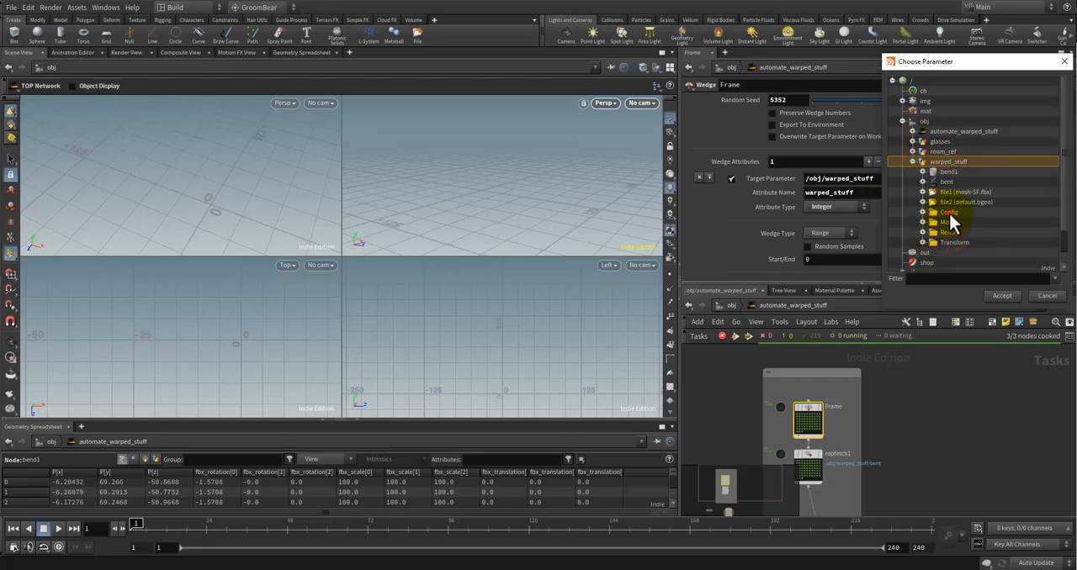
double_click(949, 214)
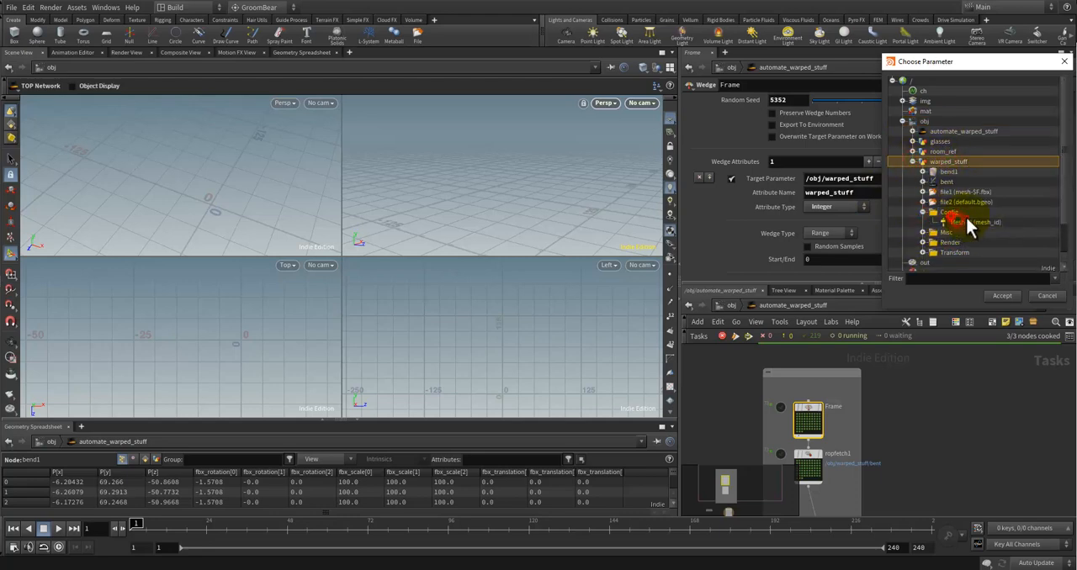
left_click(1012, 295)
left_click(887, 178)
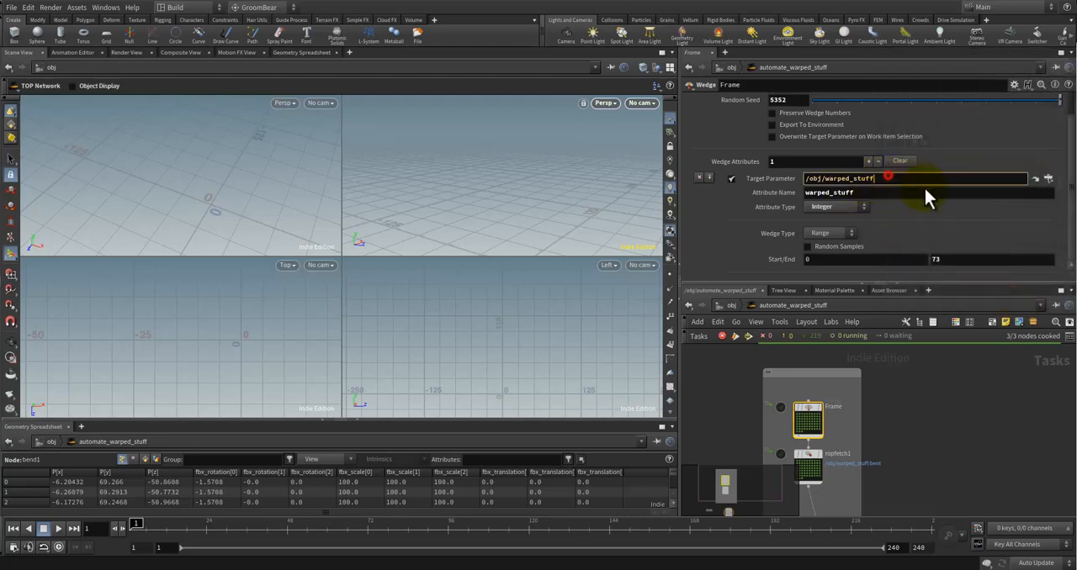
Step: Set the Frame wedge's target parameter to /obj/warped_stuff/config/mesh_id and its attribute name to mesh_id
type("config/mesh_id")
key("Return")
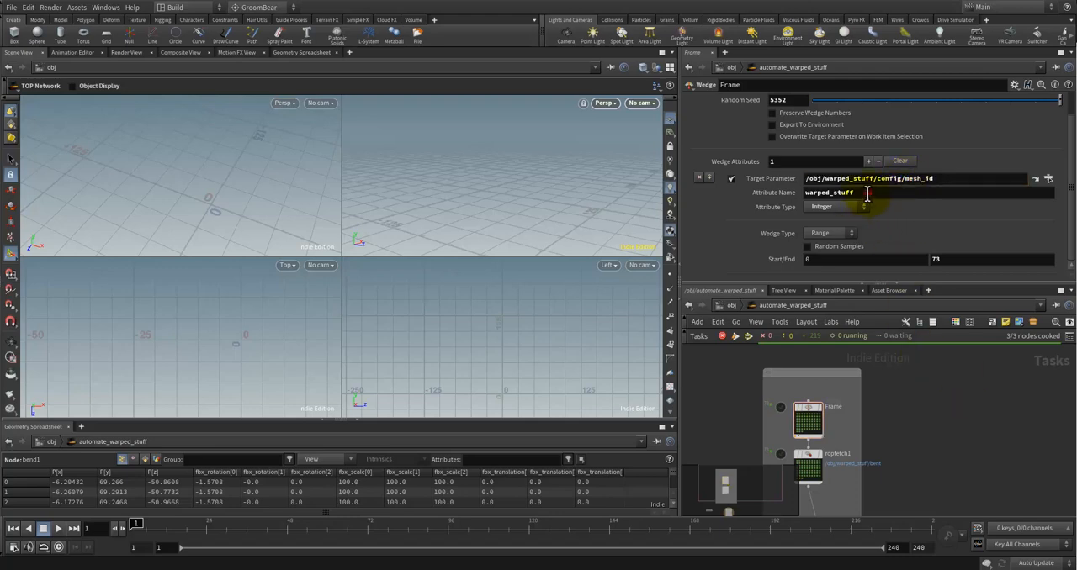
double_click(866, 193)
type("mesh_id")
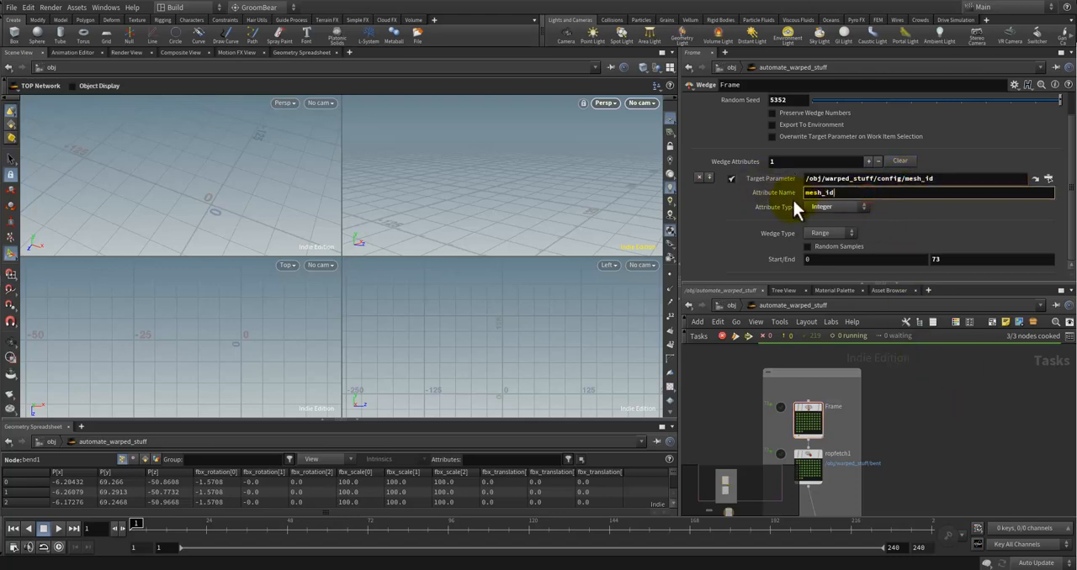
left_click(948, 394)
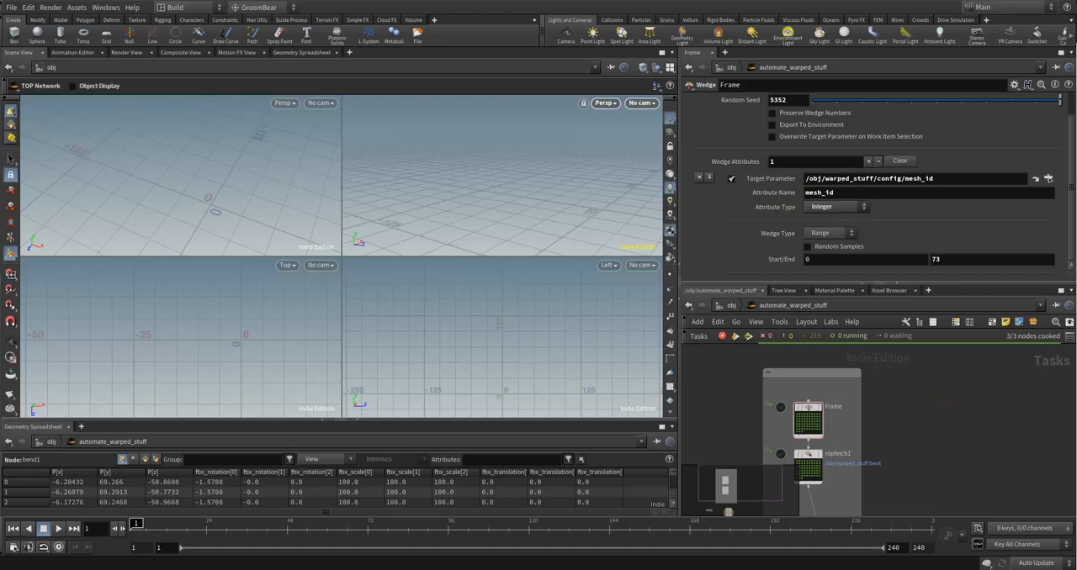
scroll(763, 431, "down", 3)
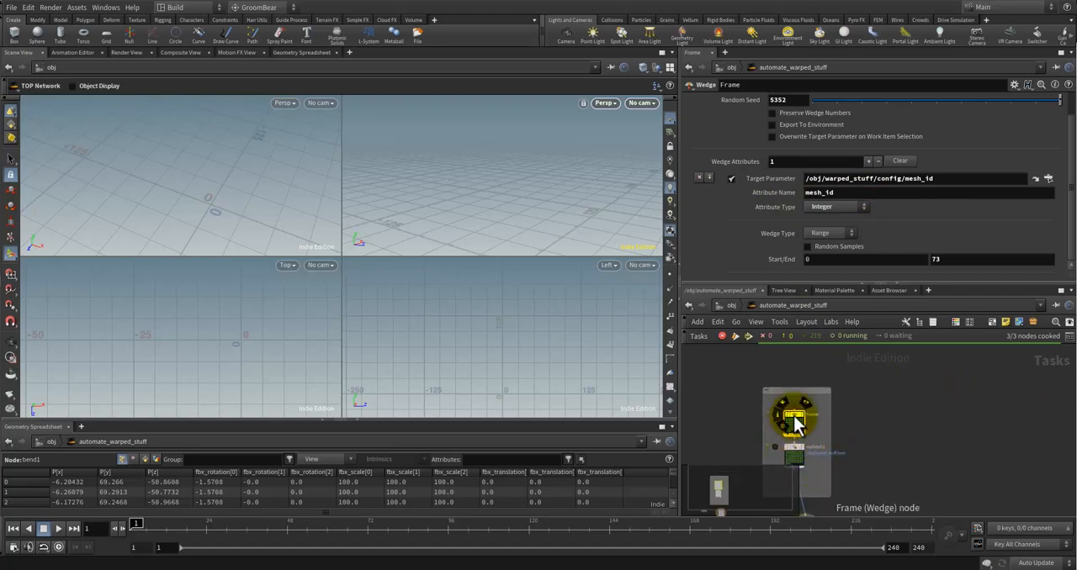
Step: Remove the config level from the Frame wedge's target path, leaving /obj/warped_stuff/mesh_id
left_click(899, 180)
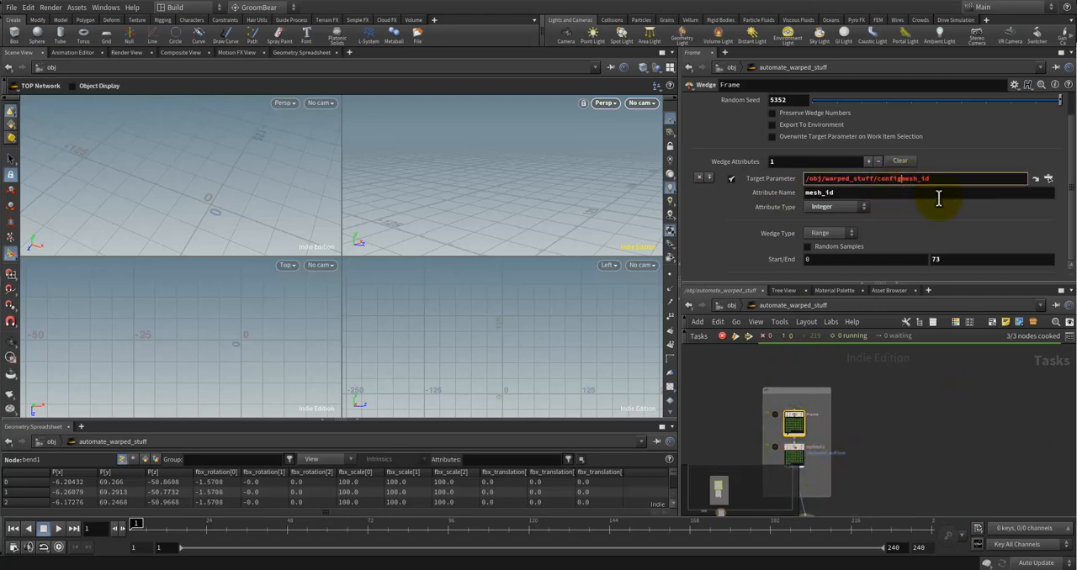
key("BackSpace")
key("BackSpace")
key("BackSpace")
left_click(957, 463)
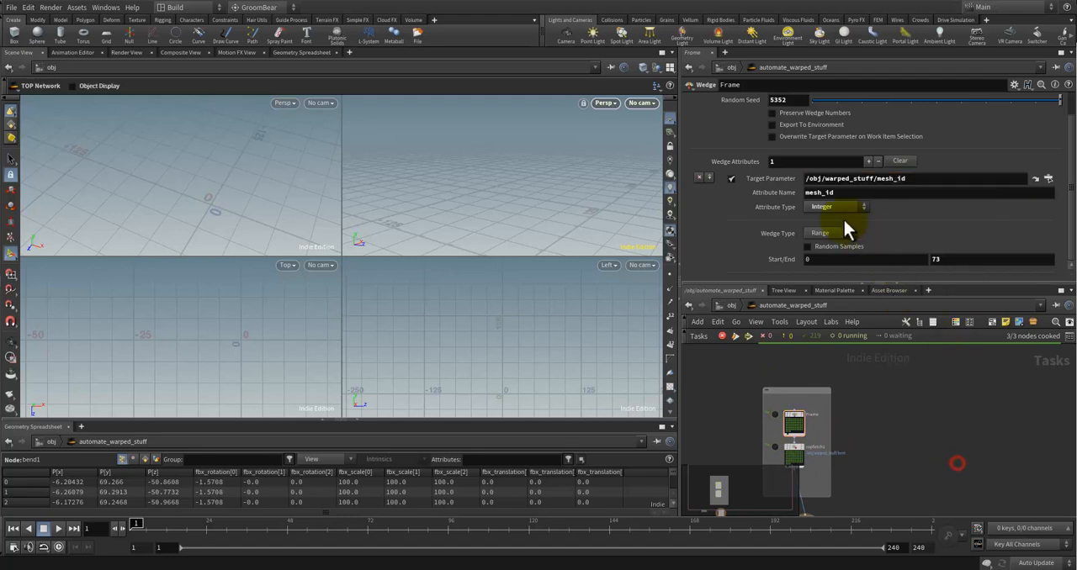
left_click(898, 364)
left_click(906, 404)
Step: Cook the TOP network, saving the scene first, and follow the progress of the ropfetch1 work items
left_click(736, 336)
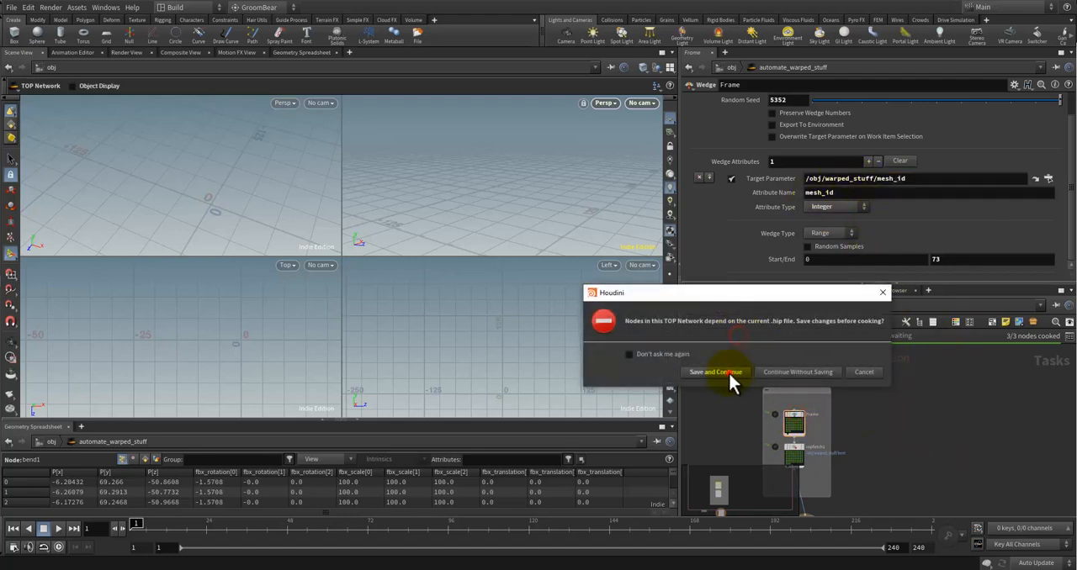
left_click(715, 372)
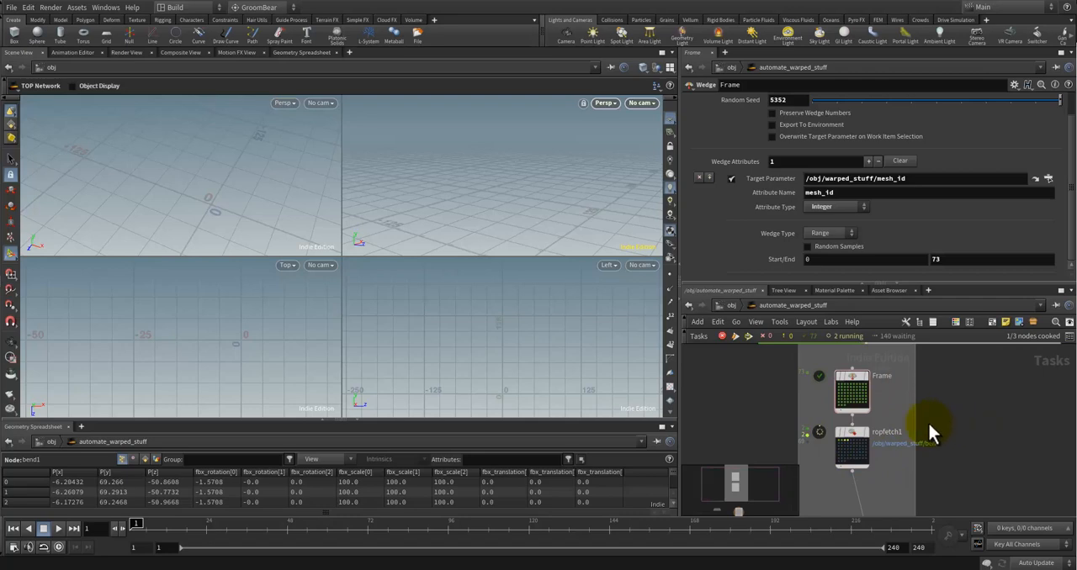
middle_click_drag(946, 411, 952, 426)
middle_click_drag(936, 380, 938, 356)
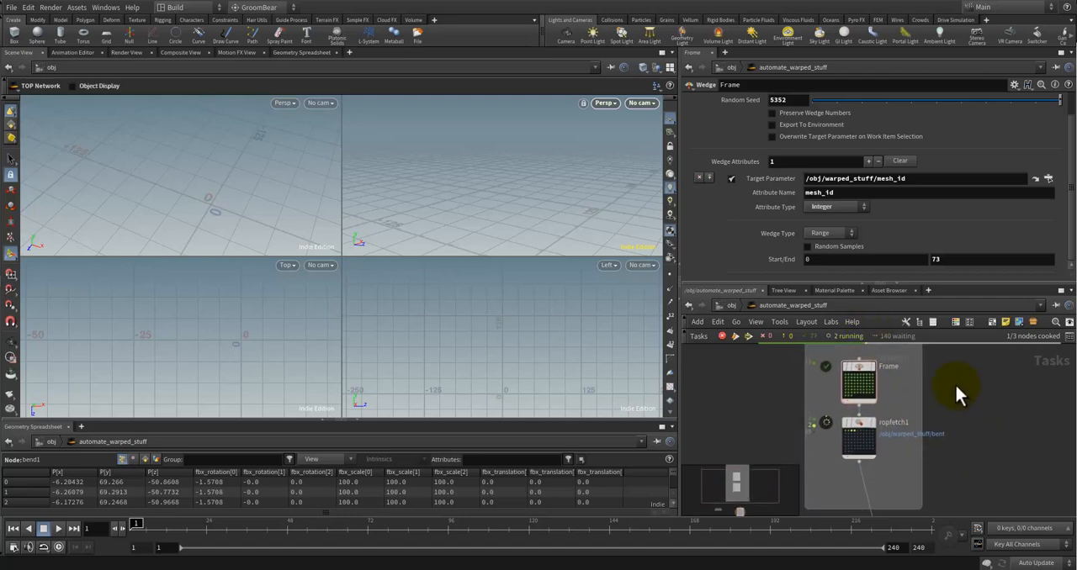
scroll(958, 388, "down", 2)
middle_click_drag(973, 470, 970, 436)
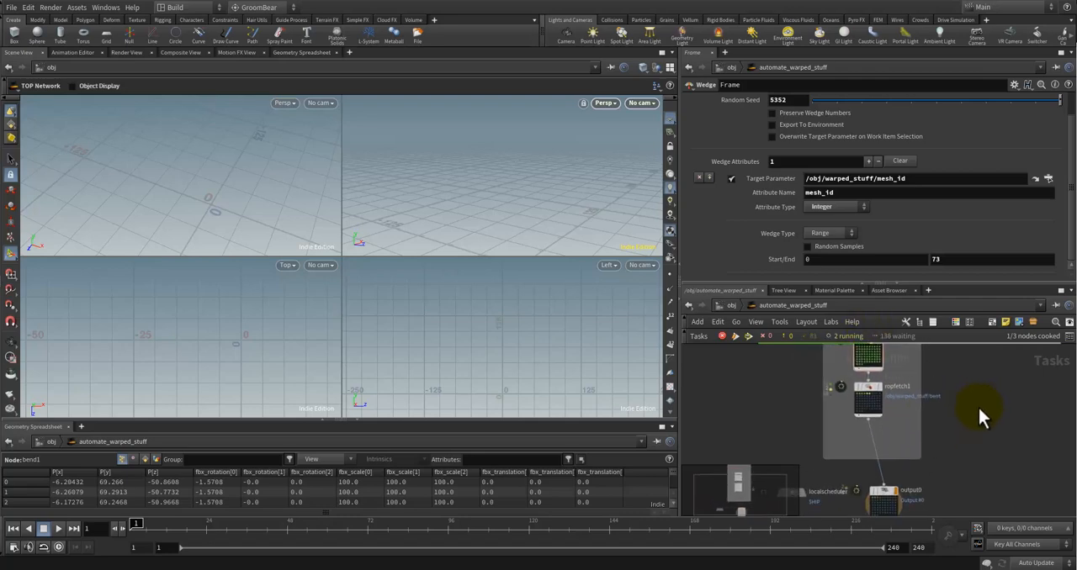
mouse_move(975, 398)
middle_mouse_down()
mouse_move(980, 417)
mouse_move(988, 404)
mouse_move(968, 449)
mouse_move(976, 398)
middle_mouse_up()
scroll(900, 408, "up", 3)
scroll(916, 399, "down", 2)
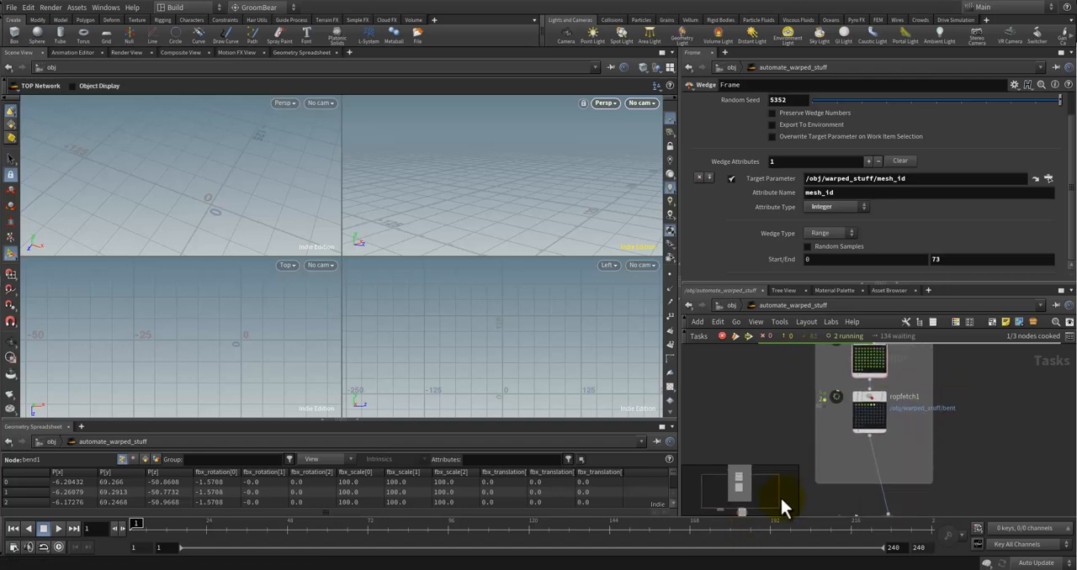
Step: Switch to the deformed folder in File Explorer to check the exported FBX files and return to the Houdini task network
mouse_move(46, 566)
left_click(185, 540)
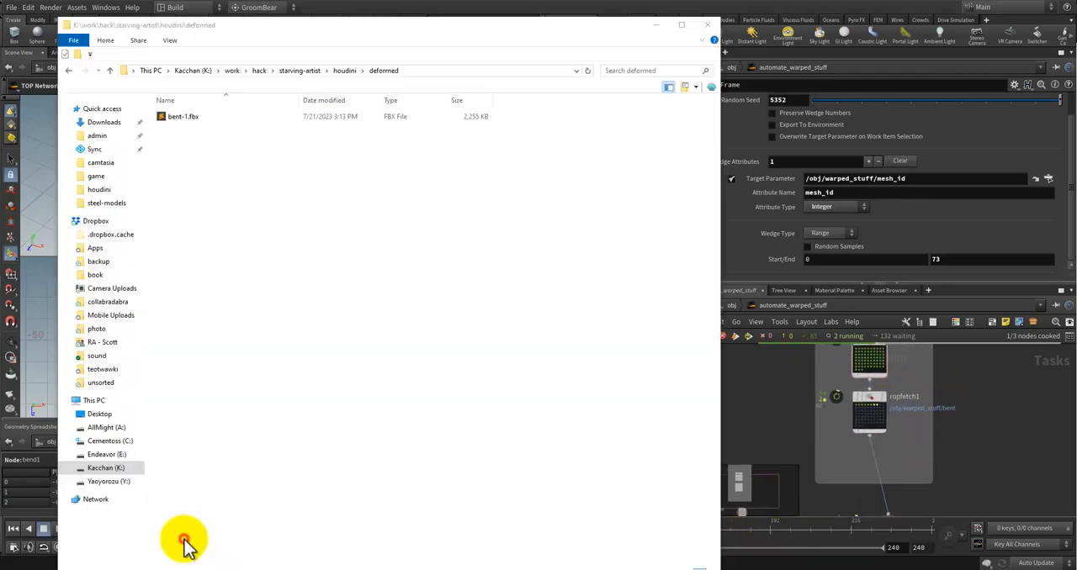
left_click(286, 304)
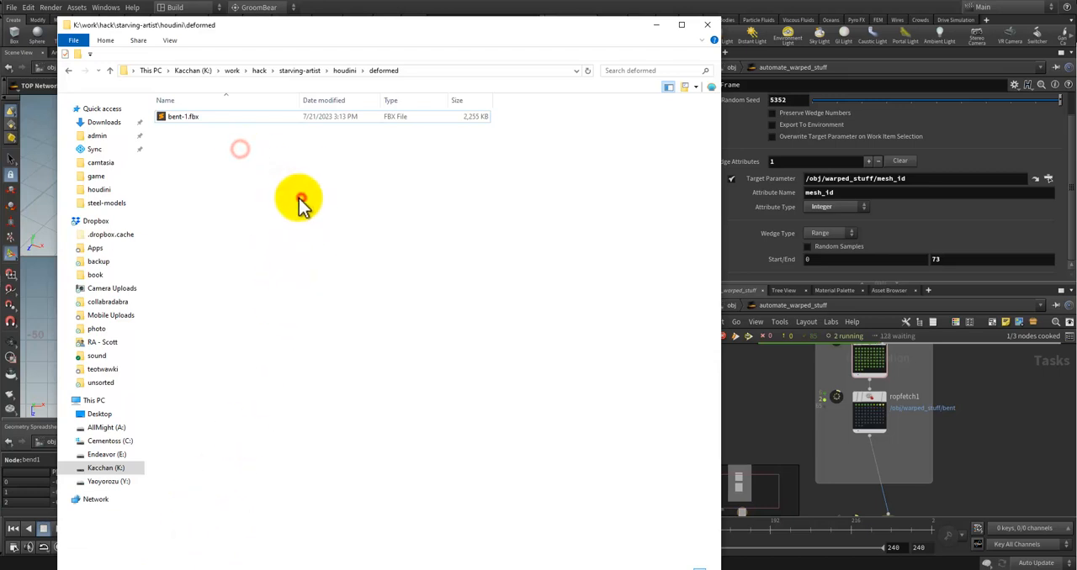
left_click(355, 117)
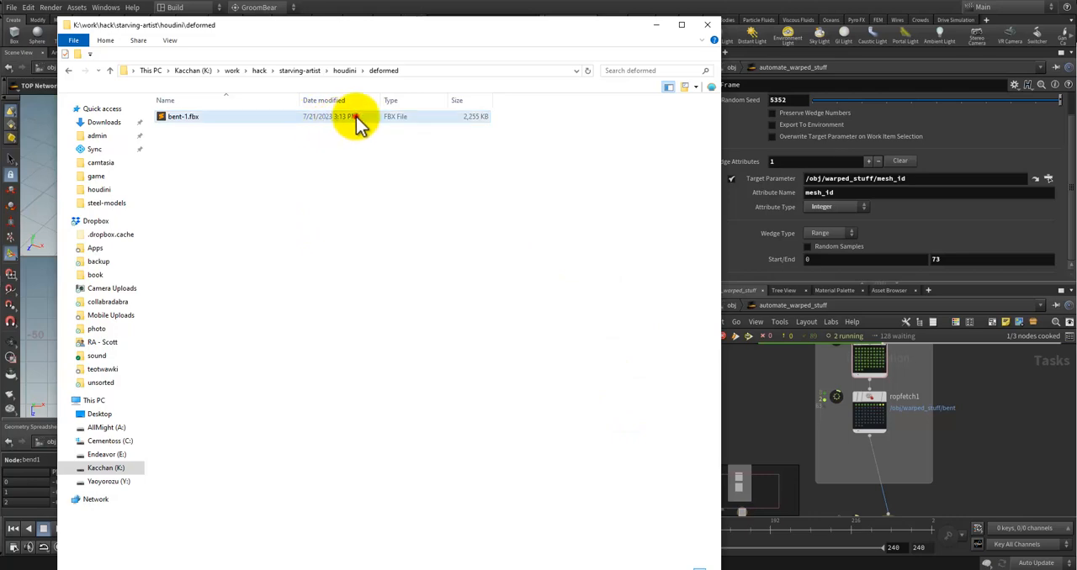
left_click(961, 422)
scroll(978, 418, "down", 1)
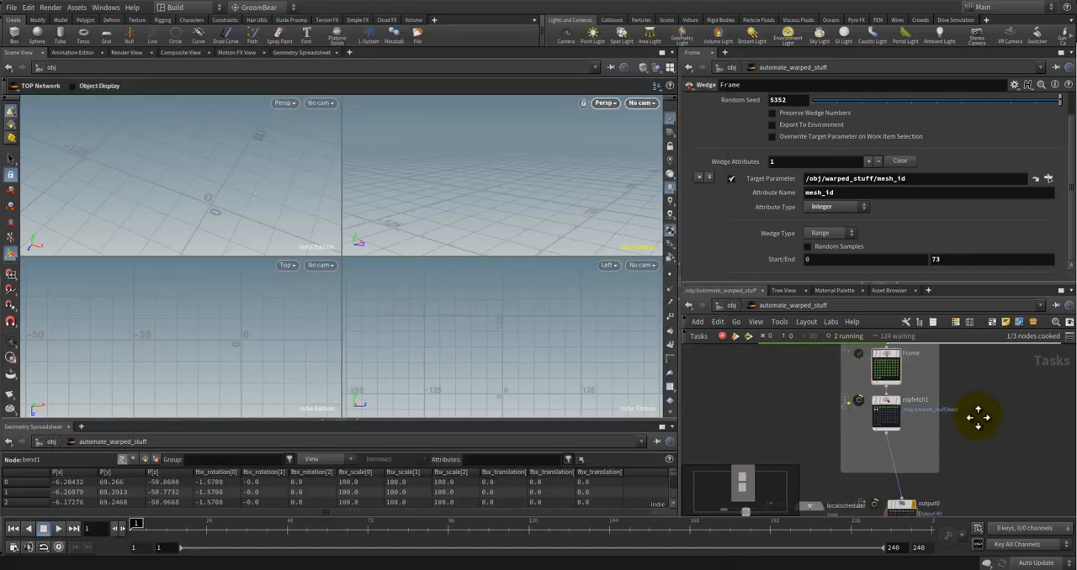
middle_click_drag(978, 418, 967, 437)
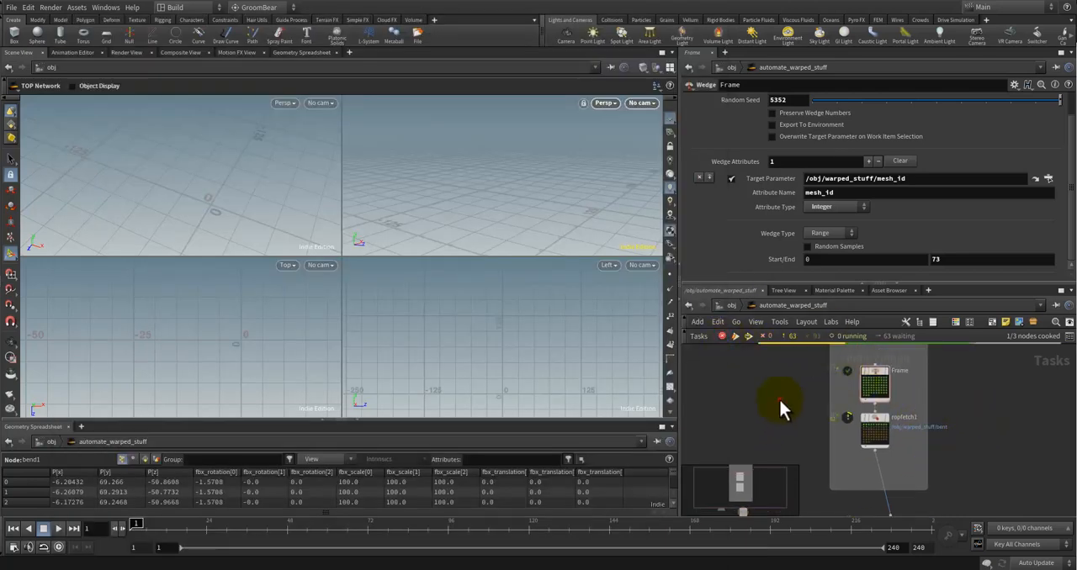
Step: Open warped_stuff from the object level and replace $F in file1's geometry file path with an empty pair of backticks
left_click(779, 399)
left_click(738, 305)
left_click(903, 388)
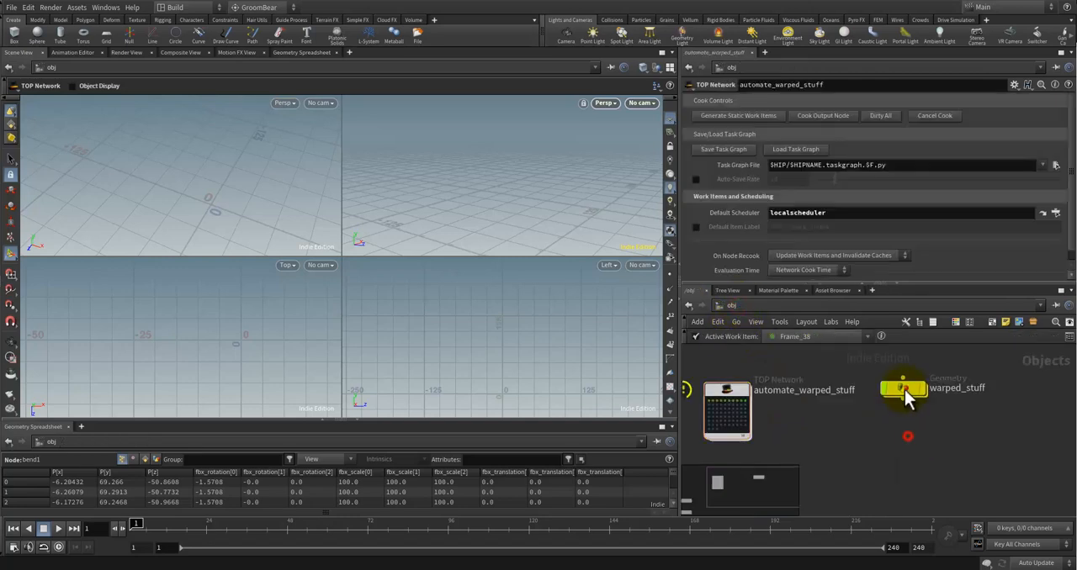
double_click(903, 389)
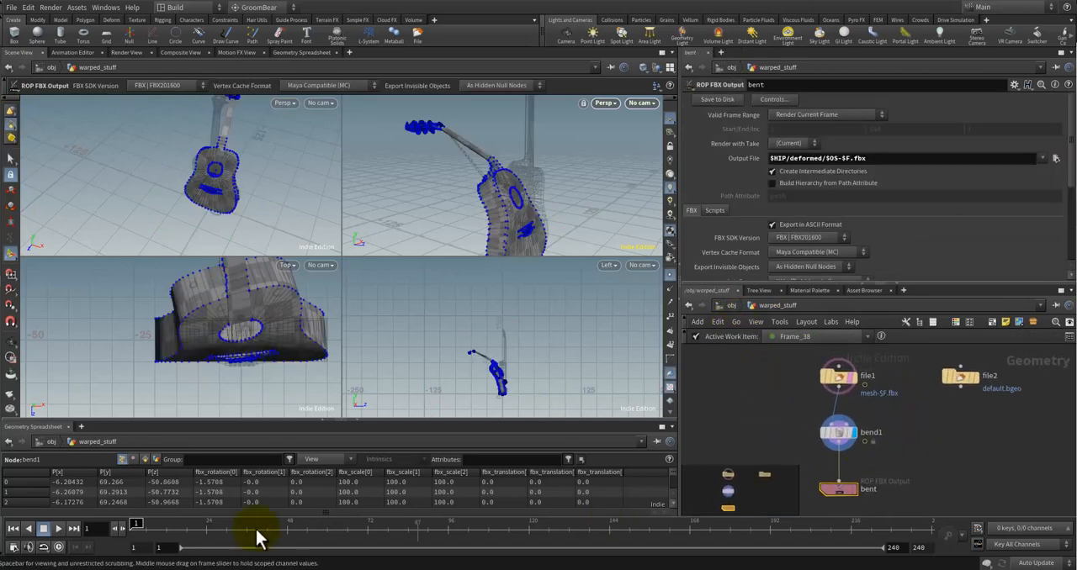
left_click(831, 373)
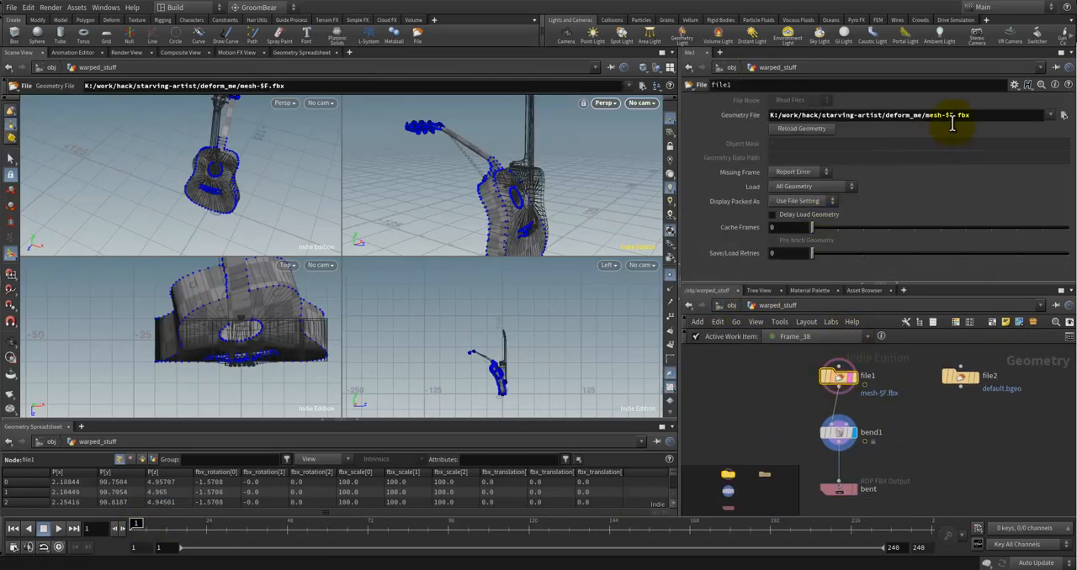
key("BackSpace")
key("BackSpace")
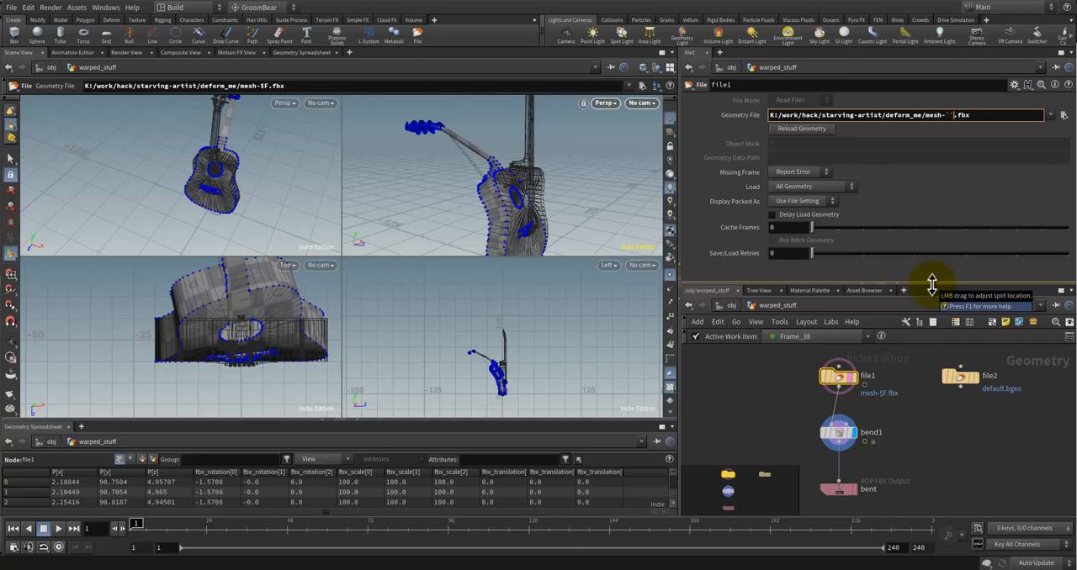
Step: Insert the channel reference ch("../mesh_id") between the backticks in file1's geometry file path and check the timeline's effect
left_click(947, 115)
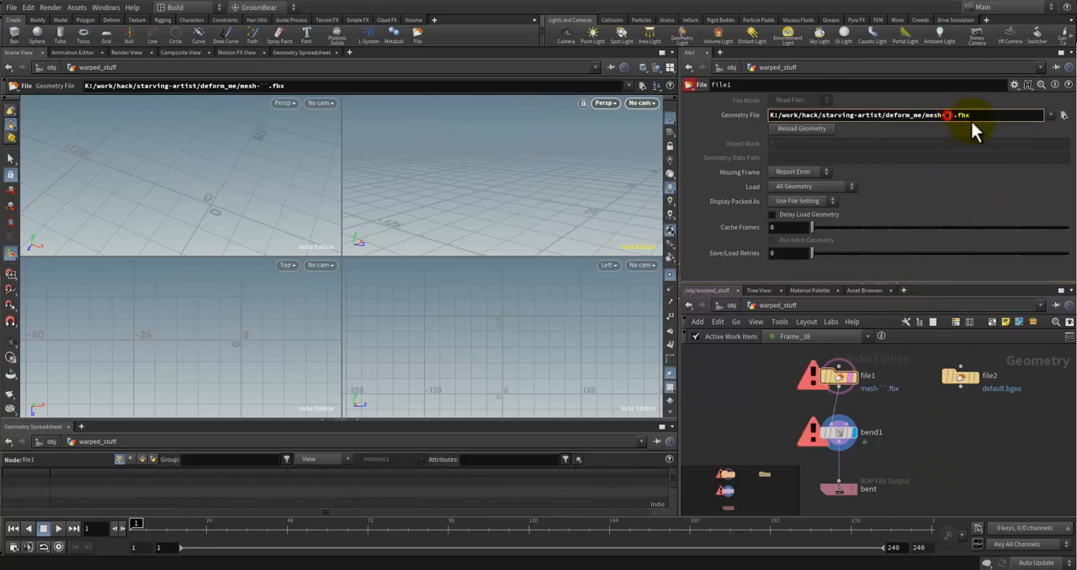
type("ch")
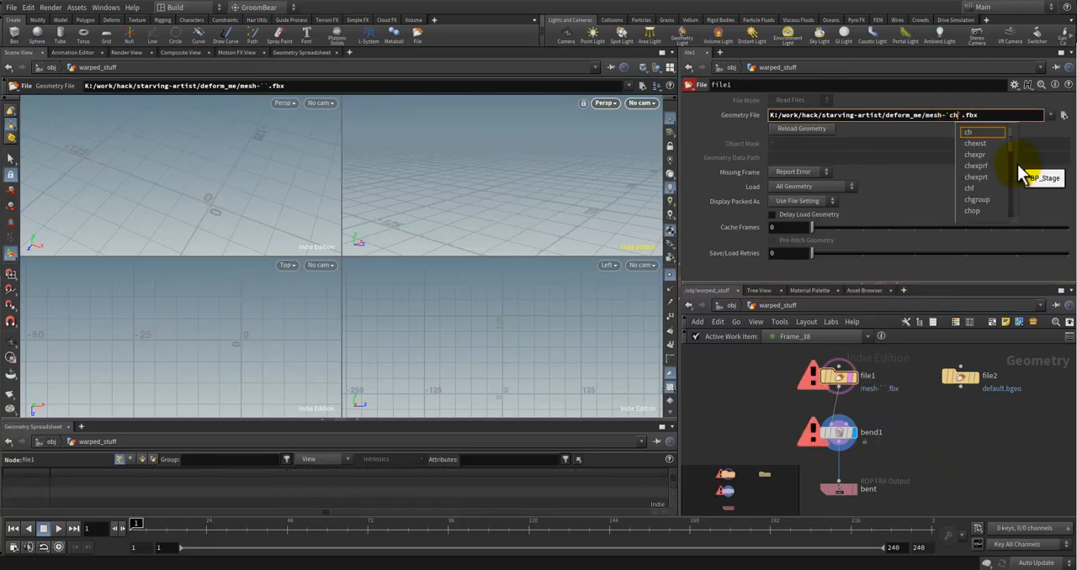
type("()")
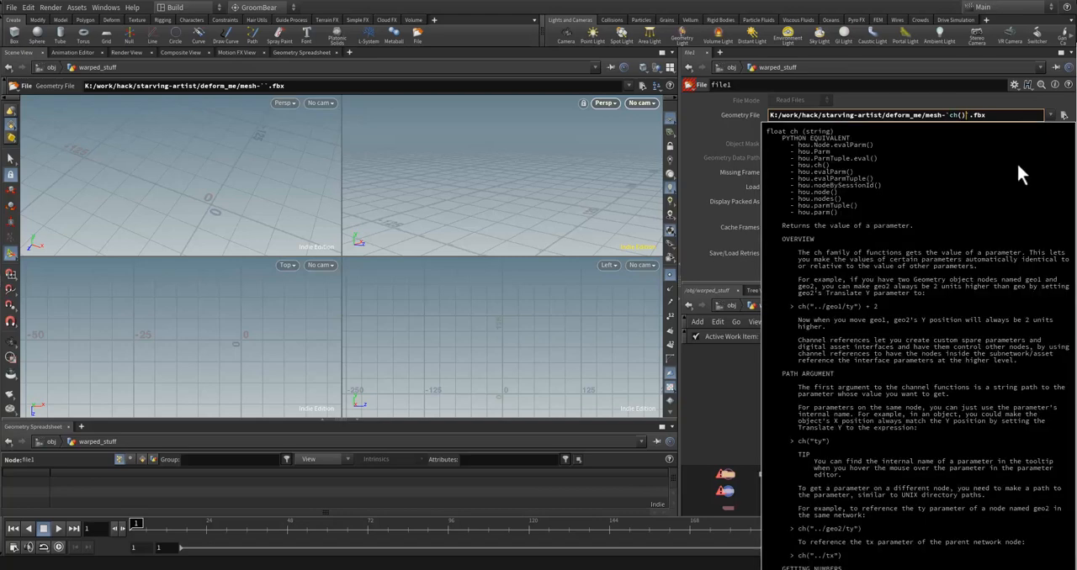
type("\"")
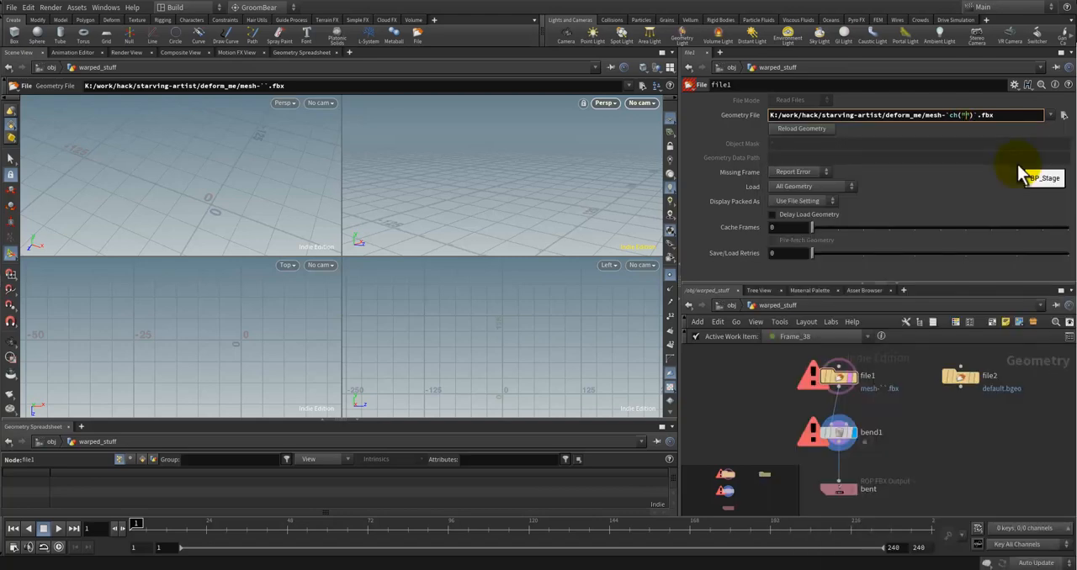
type("../")
key("Down")
key("Down")
key("Down")
key("Down")
key("Down")
key("Down")
key("Down")
key("Down")
key("Down")
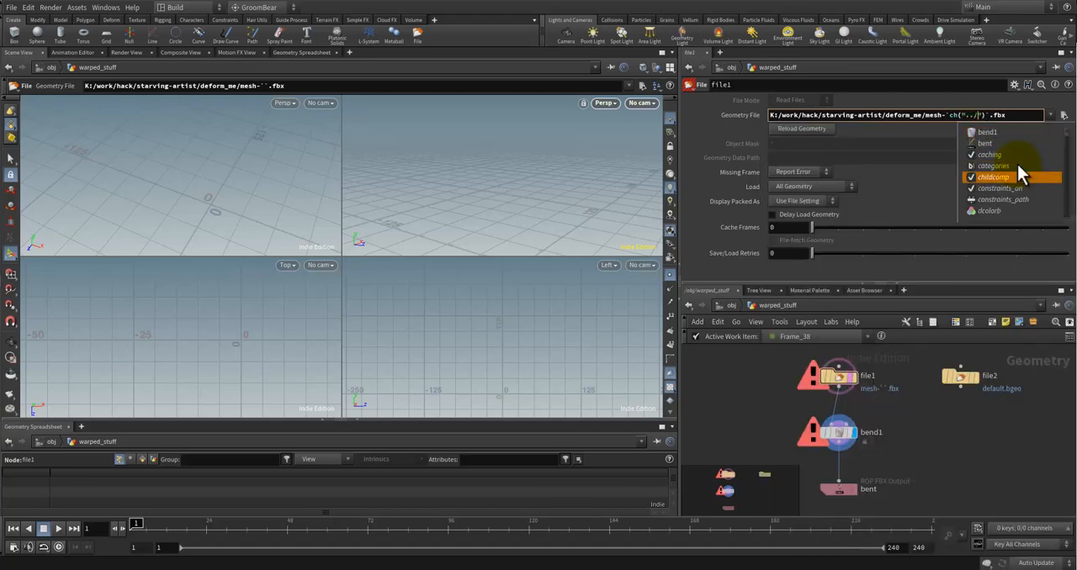
key("Up")
key("Up")
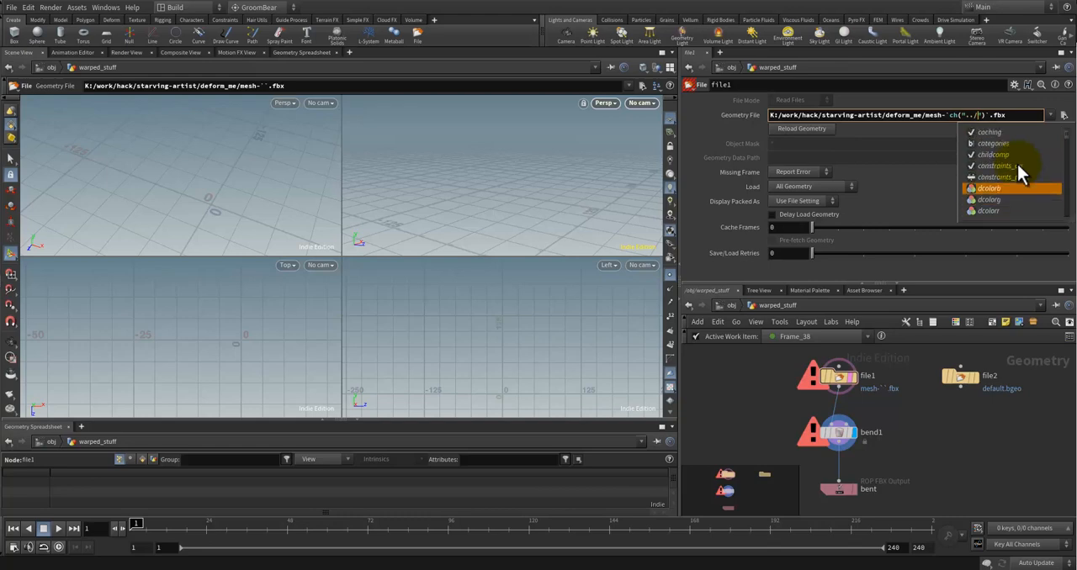
type("meshh_id\"")
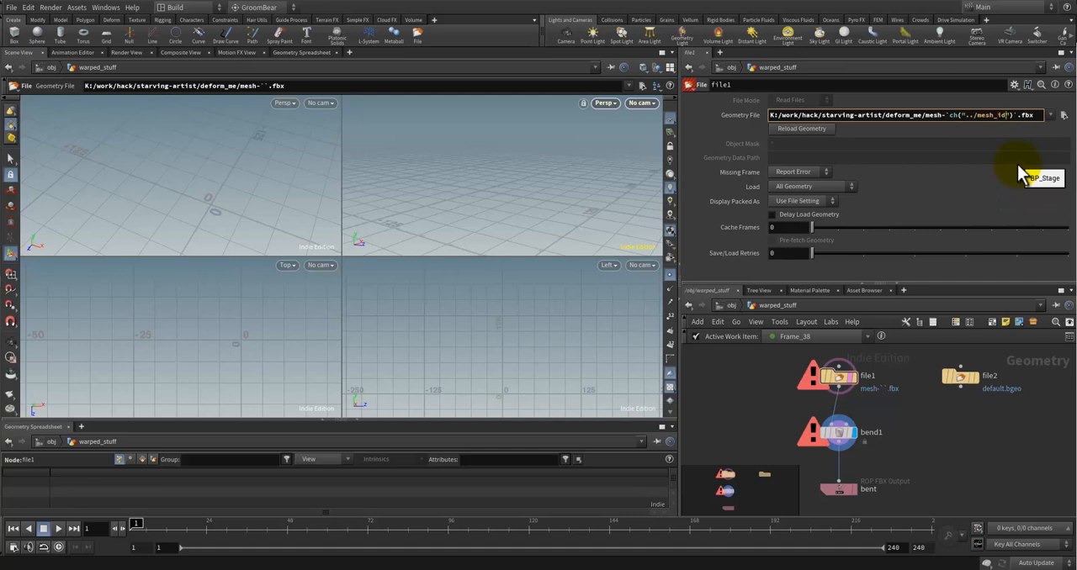
key("Return")
left_click(935, 445)
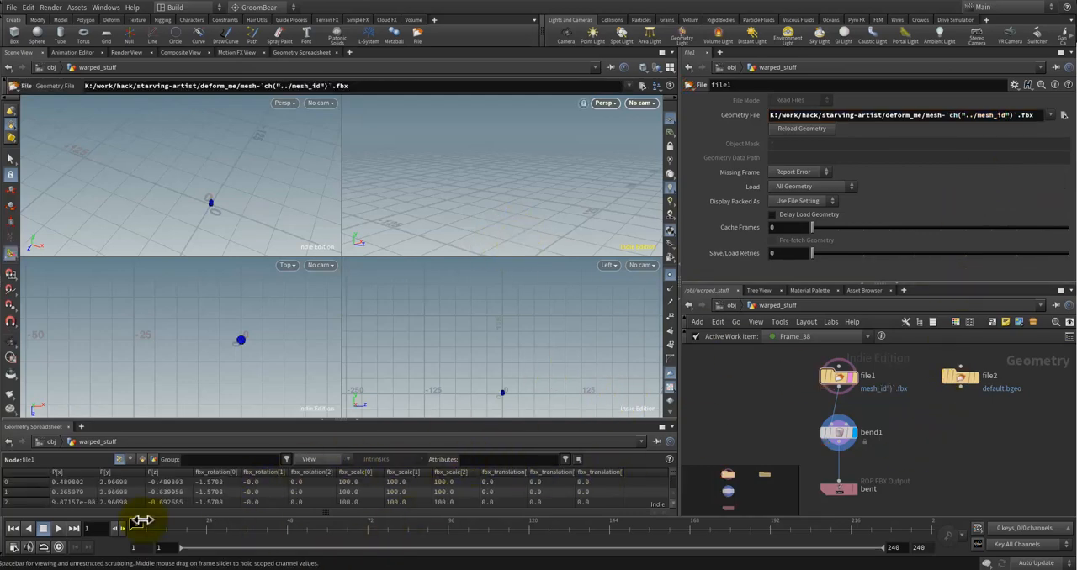
mouse_move(138, 518)
left_mouse_down()
mouse_move(249, 527)
mouse_move(137, 510)
left_mouse_up()
left_click(925, 420)
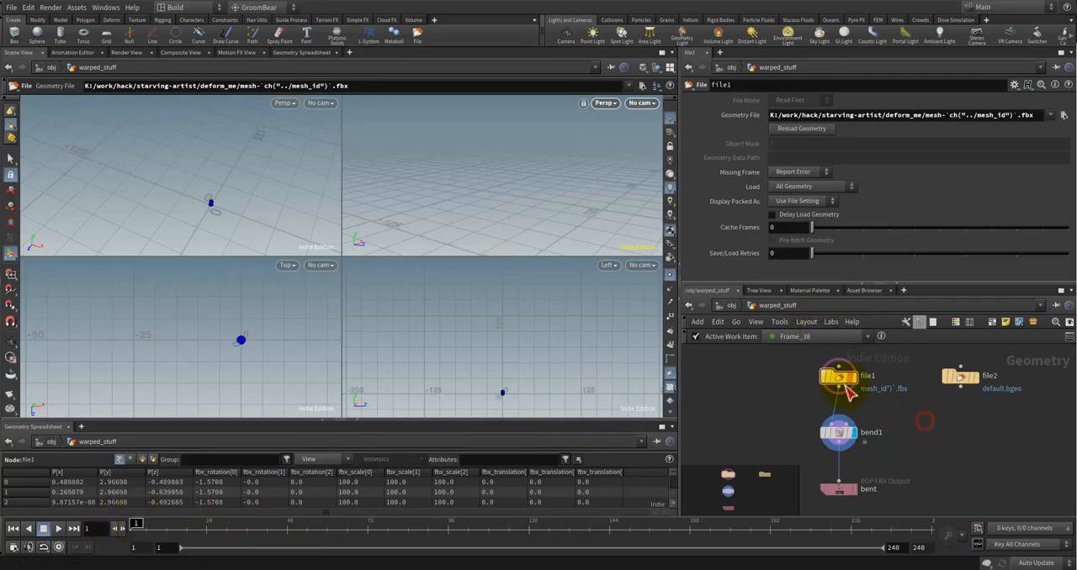
Step: Return to the object level and test warped_stuff's Mesh ID with the values 10, 12 and 52
left_click(731, 306)
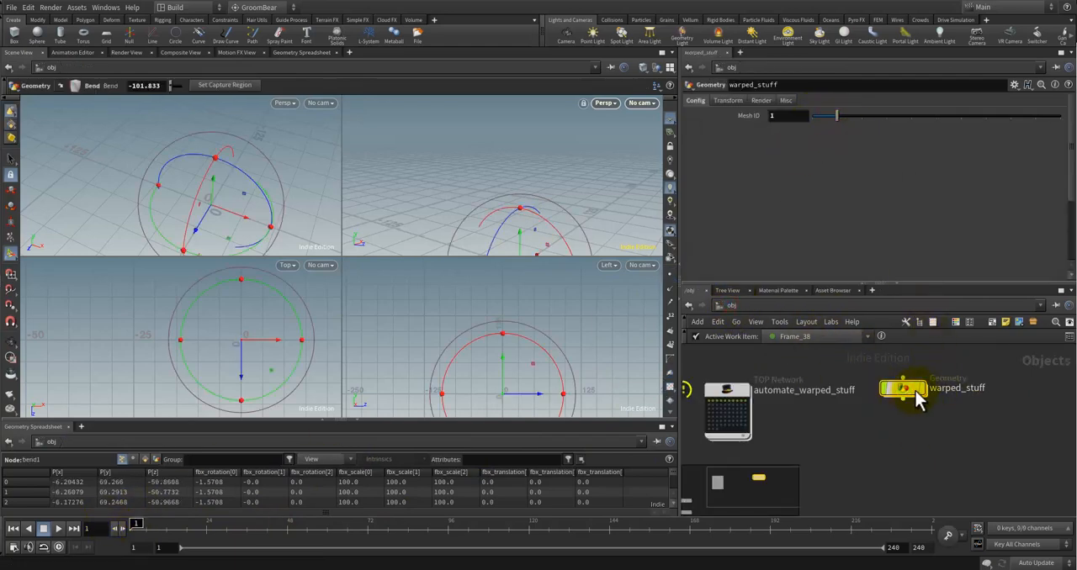
left_click(917, 389)
left_click_drag(836, 116, 1070, 120)
left_click_drag(797, 116, 683, 112)
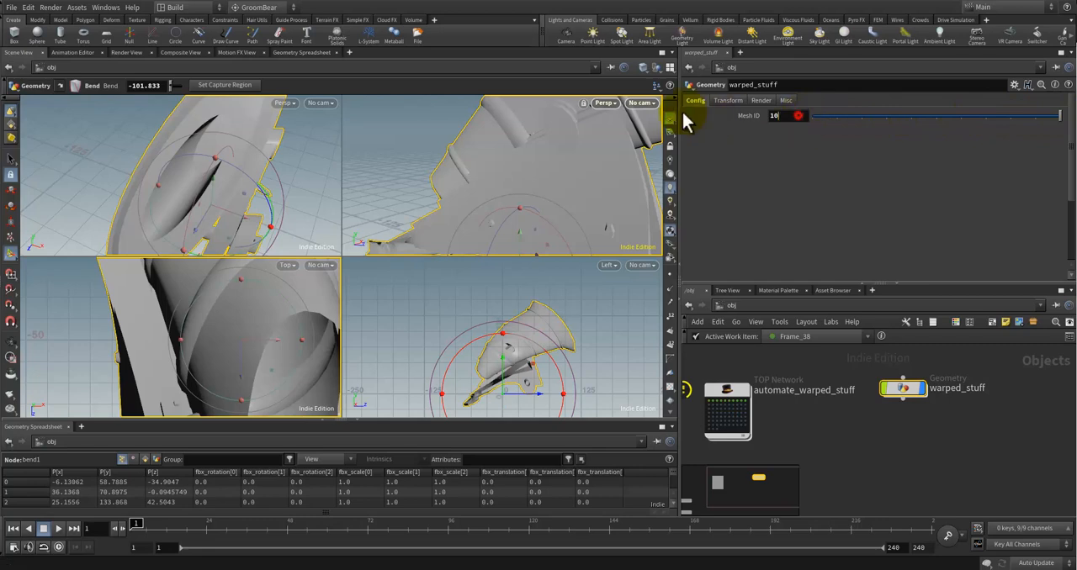
type("12")
key("Return")
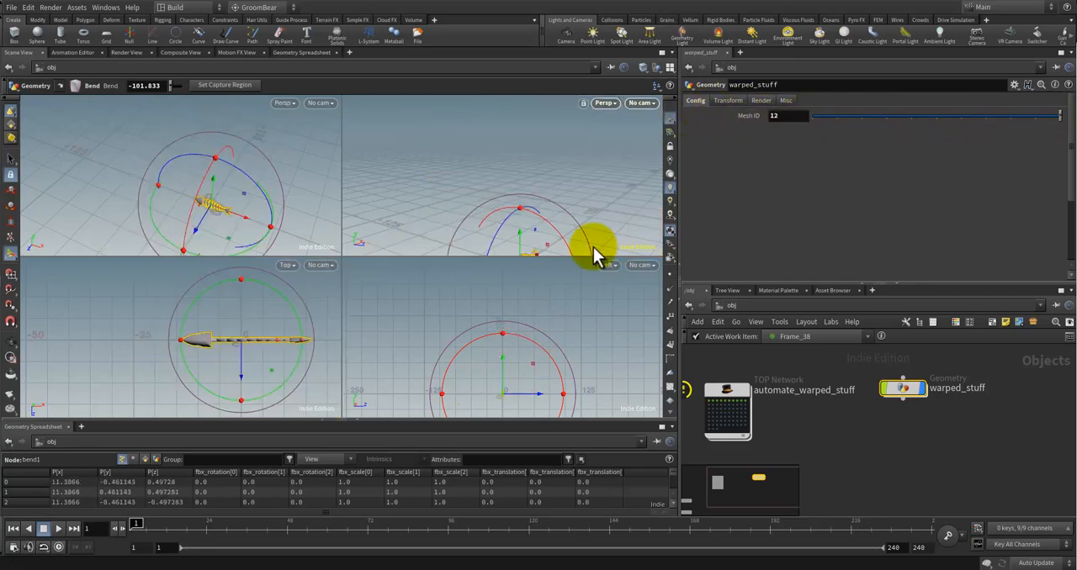
left_click_drag(781, 115, 733, 115)
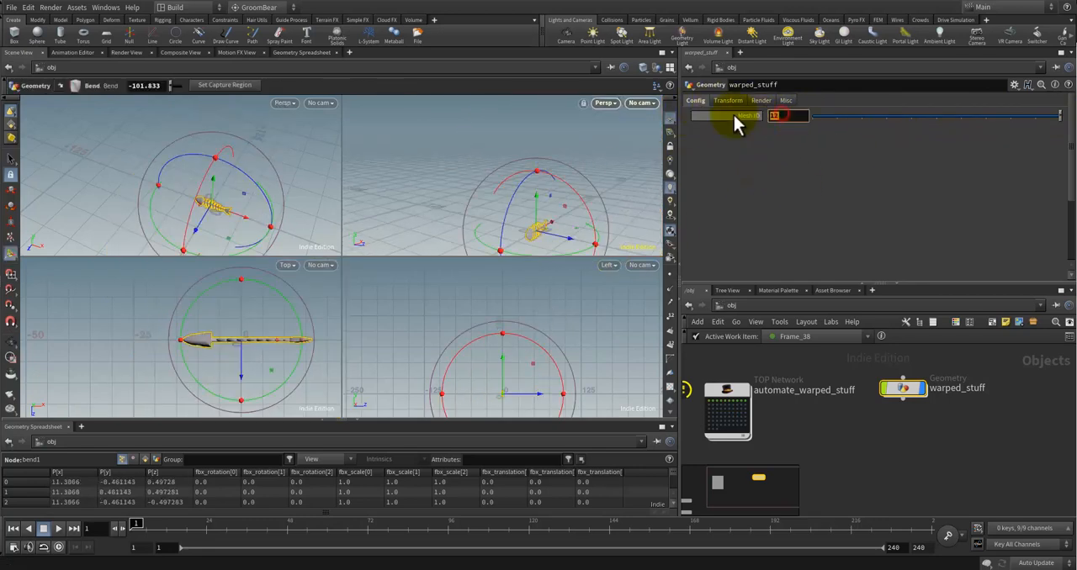
type("52")
key("Return")
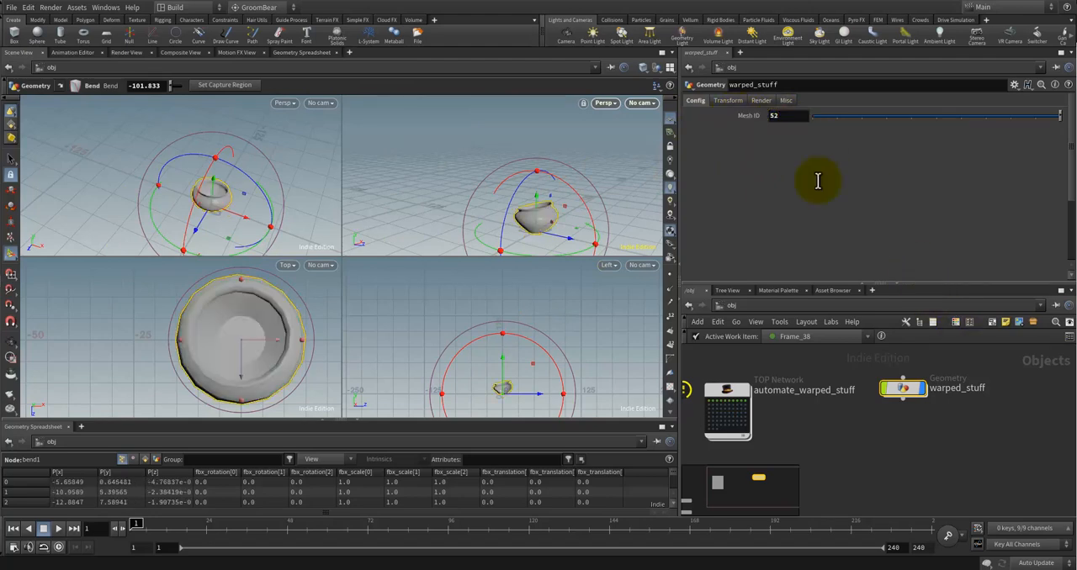
Step: Set warped_stuff's Mesh ID to 1
double_click(791, 116)
type("1")
key("Return")
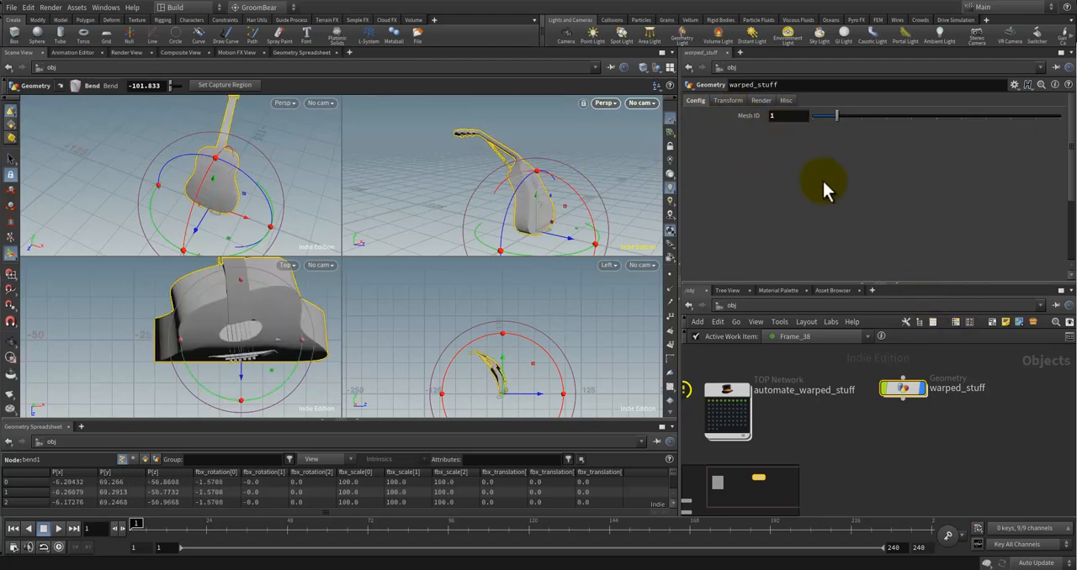
Step: Open warped_stuff's parameter interface for editing, collapse the Transform and Render folders, and select the Mesh ID parameter
double_click(904, 388)
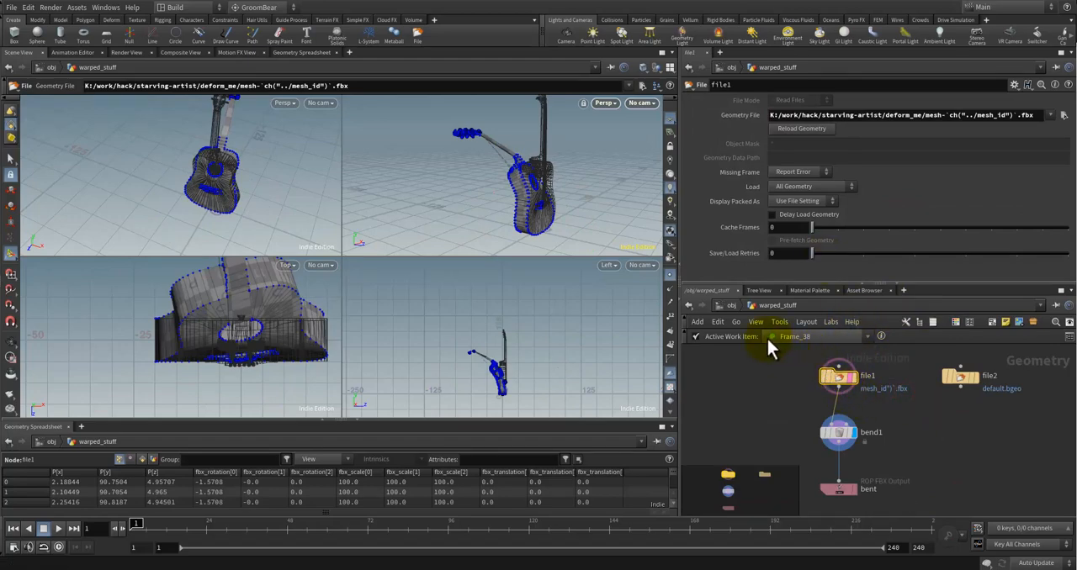
left_click(725, 305)
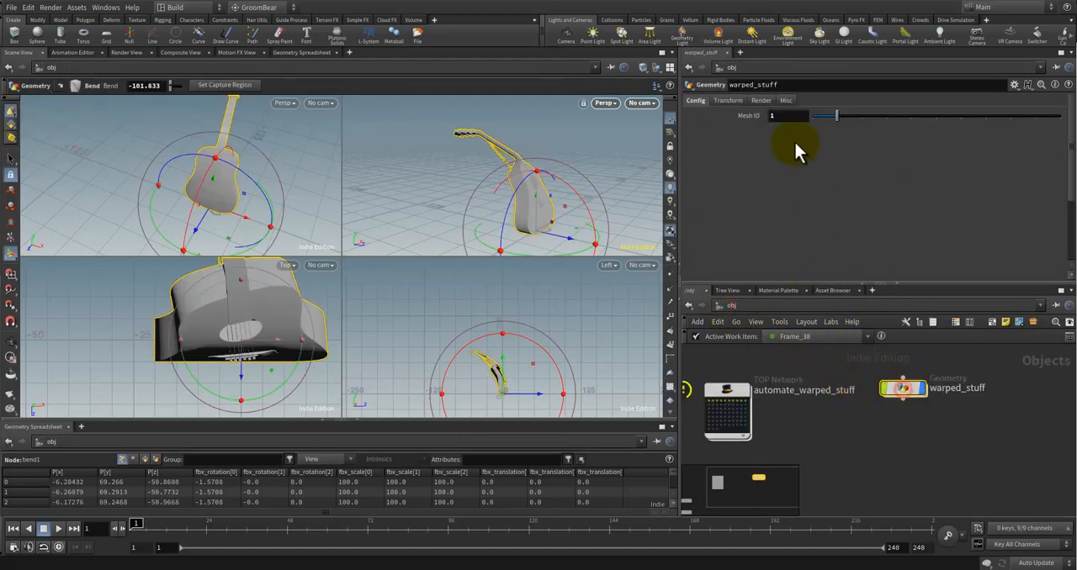
right_click(903, 389)
mouse_move(955, 428)
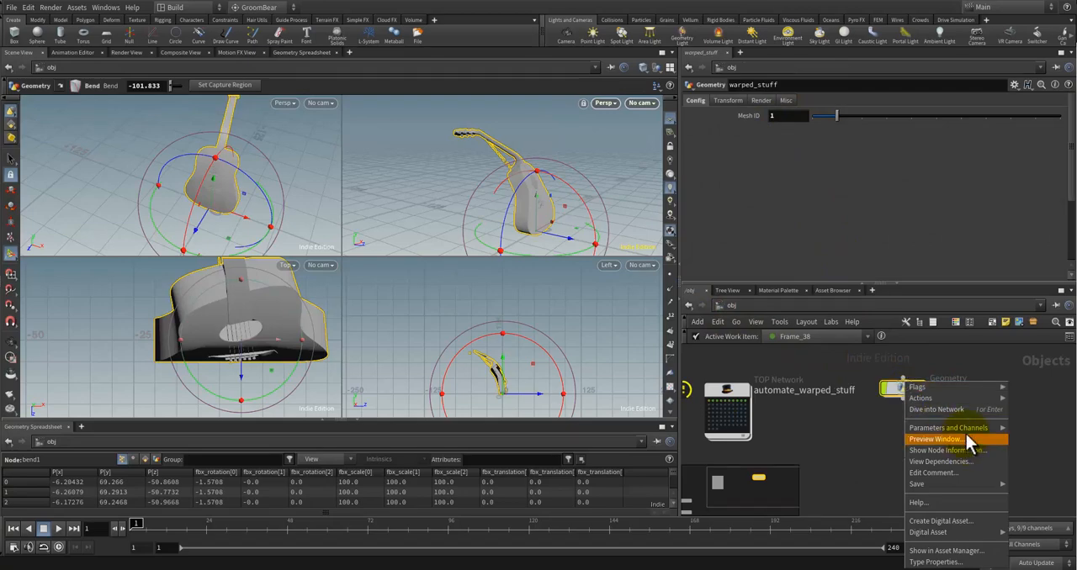
left_click(855, 487)
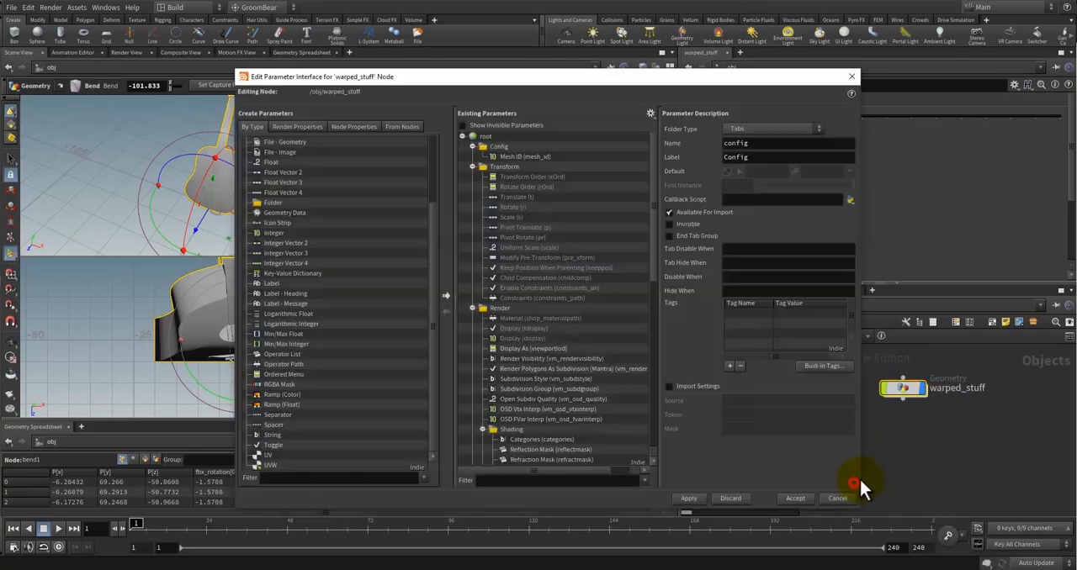
left_click(472, 166)
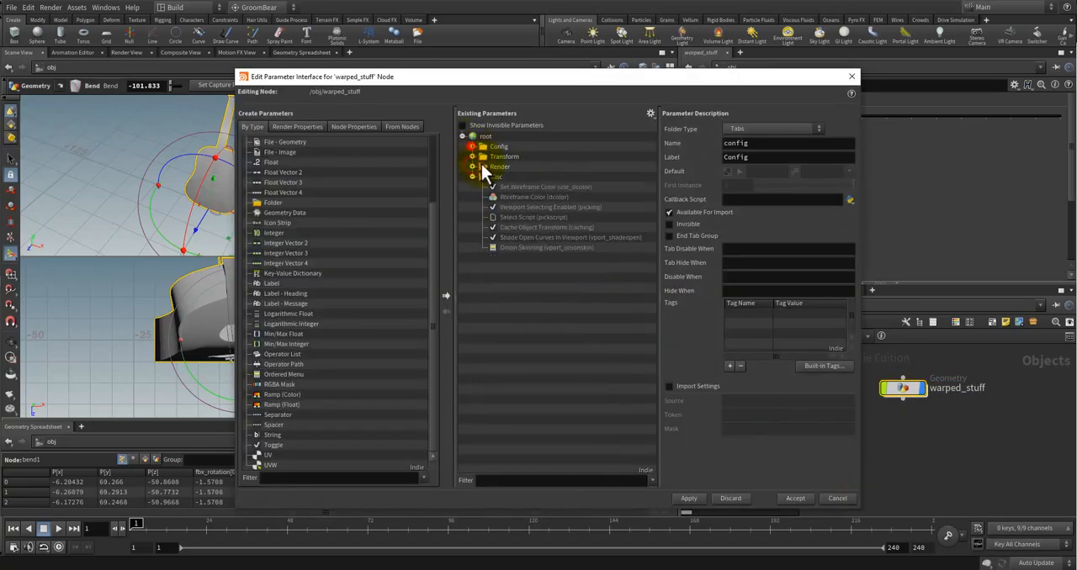
left_click(472, 177)
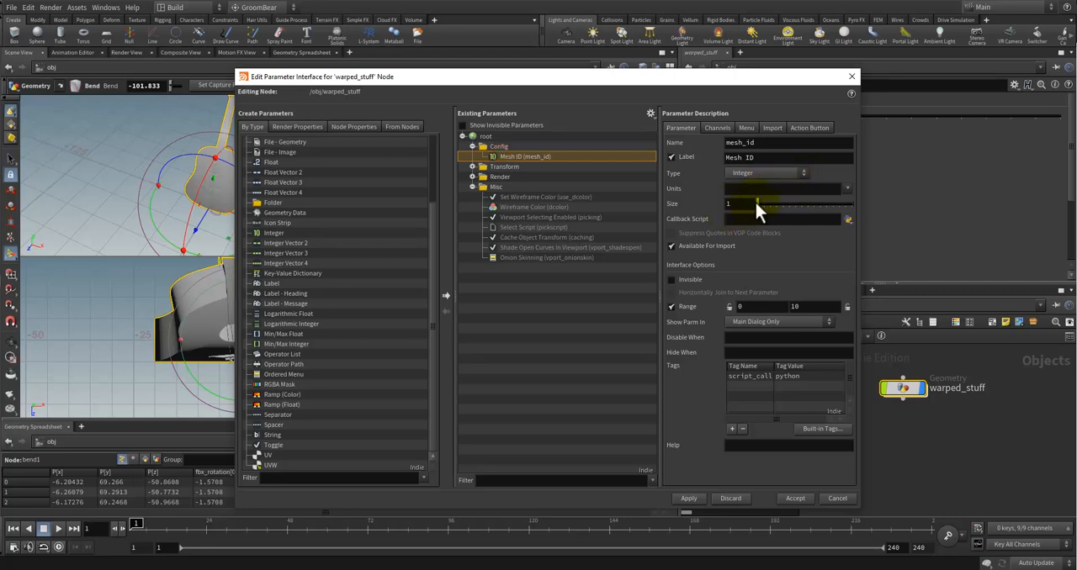
Step: Set the upper limit of the Mesh ID parameter's range to 73 and accept the interface changes
left_click_drag(756, 204, 840, 207)
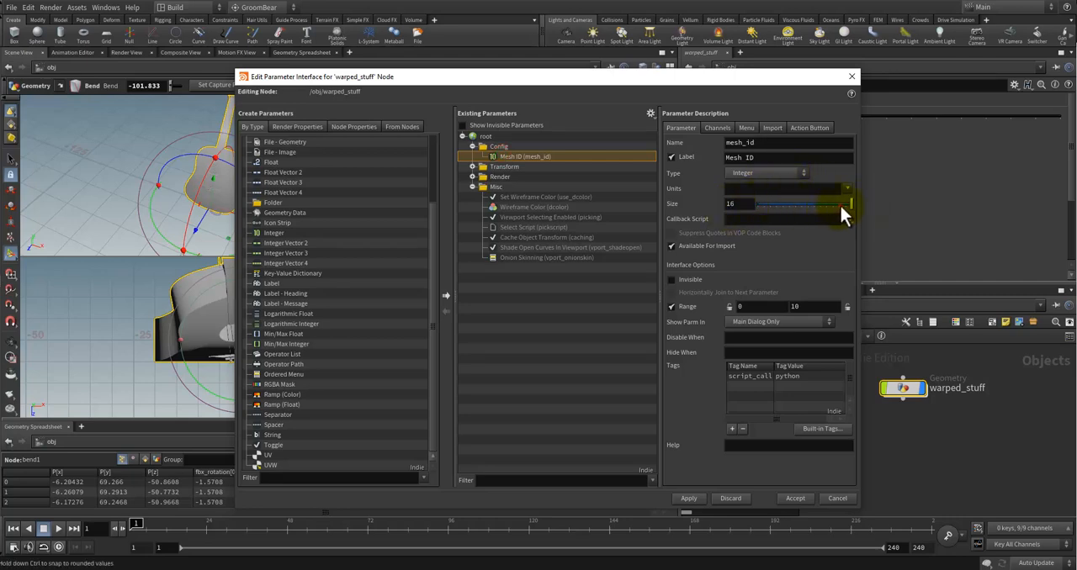
left_click(806, 307)
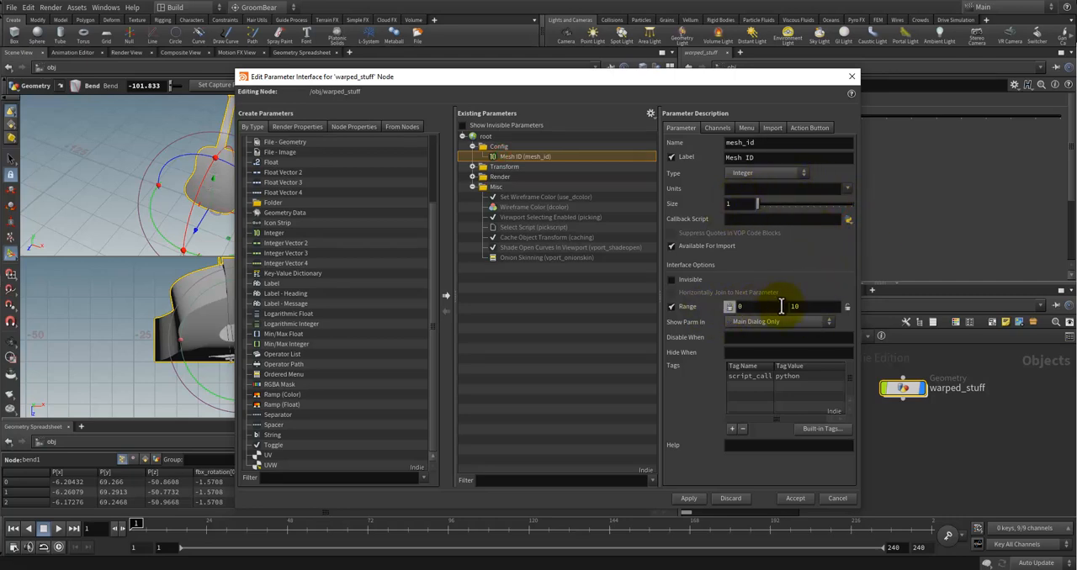
left_click_drag(812, 306, 770, 301)
type("73")
left_click(821, 502)
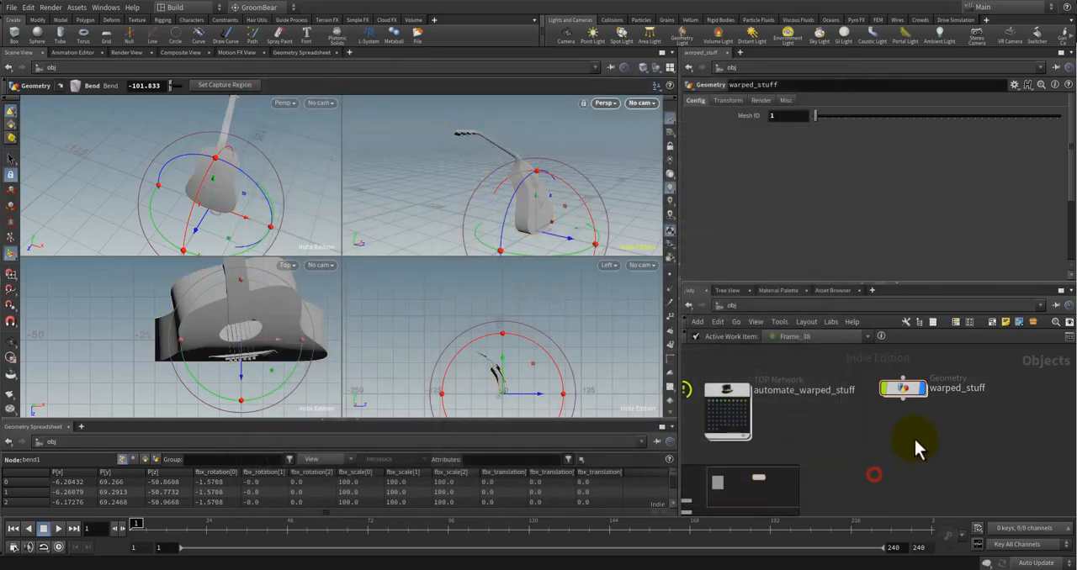
Step: Set warped_stuff's Mesh ID to 0 and inspect the resulting mesh in the perspective view
mouse_move(817, 118)
left_mouse_down()
mouse_move(1065, 130)
mouse_move(770, 120)
mouse_move(805, 124)
left_mouse_up()
left_click(812, 118)
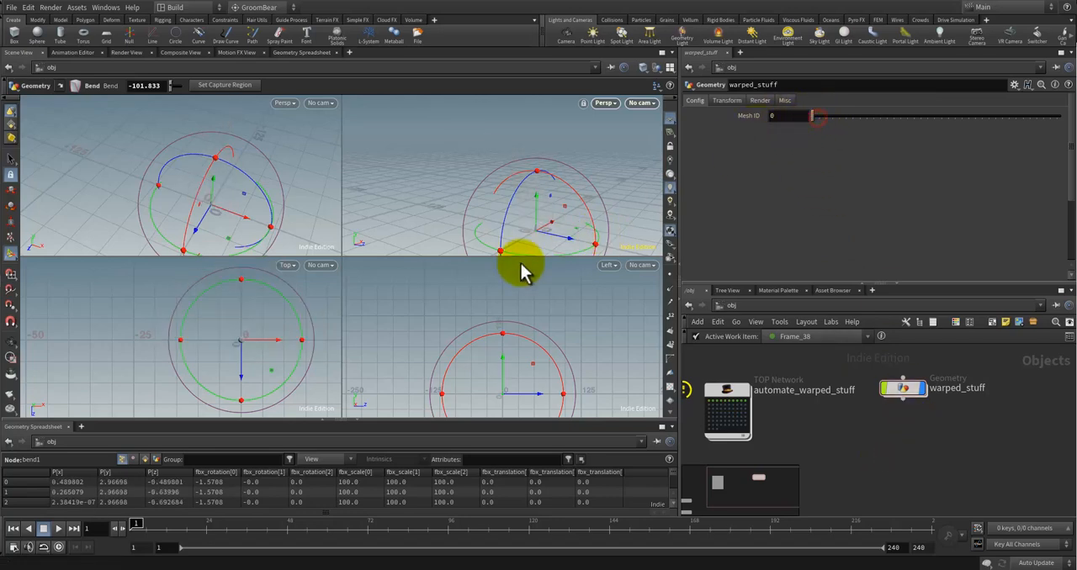
right_click_drag(543, 240, 574, 214, "alt")
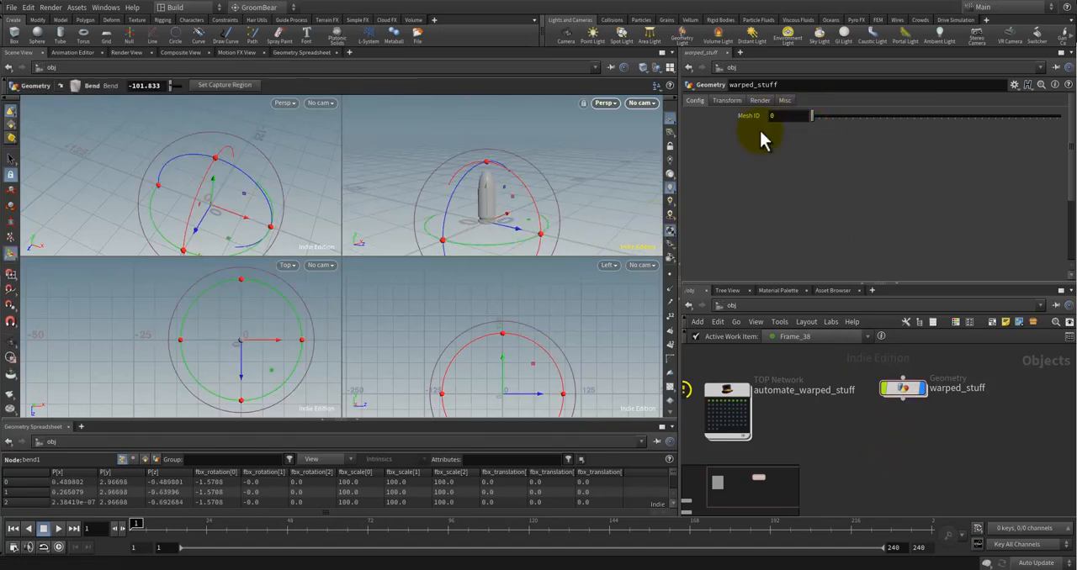
left_click_drag(814, 115, 826, 115)
Step: Open the automate_warped_stuff network and cancel its pending cook
double_click(813, 418)
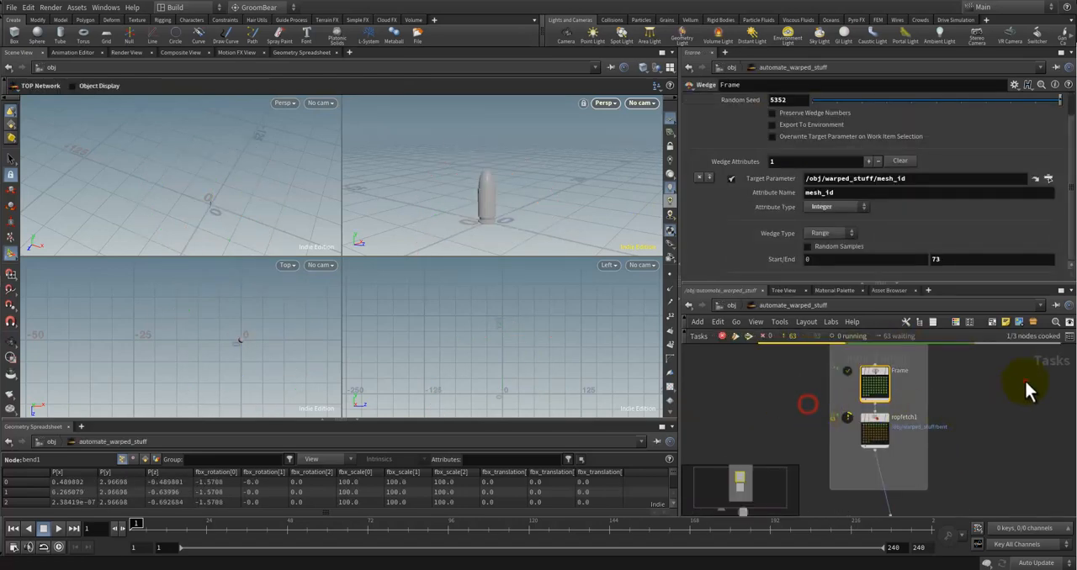
scroll(934, 449, "up", 2)
middle_click_drag(964, 420, 937, 411)
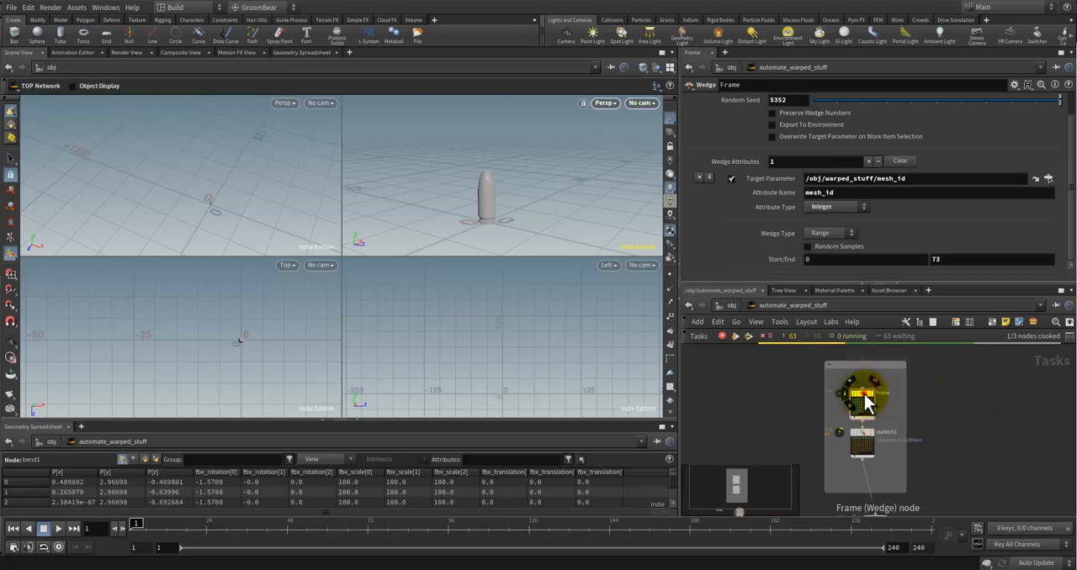
left_click_drag(960, 399, 845, 388)
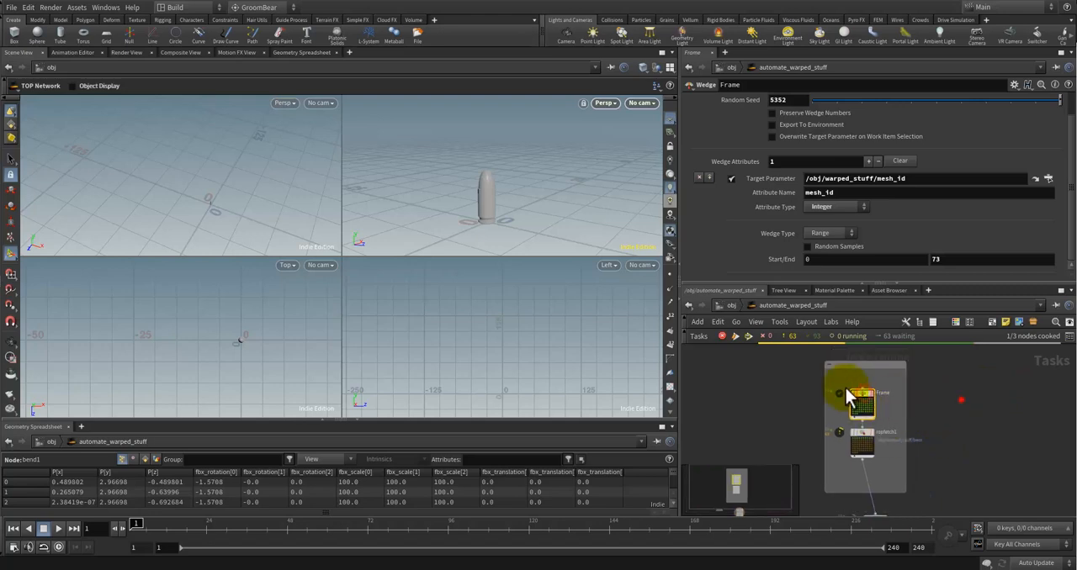
left_click(732, 337)
Step: Select output0 and cook the output node's work items
left_click(858, 399)
middle_click_drag(983, 435, 946, 375)
left_click(843, 463)
left_click(734, 336)
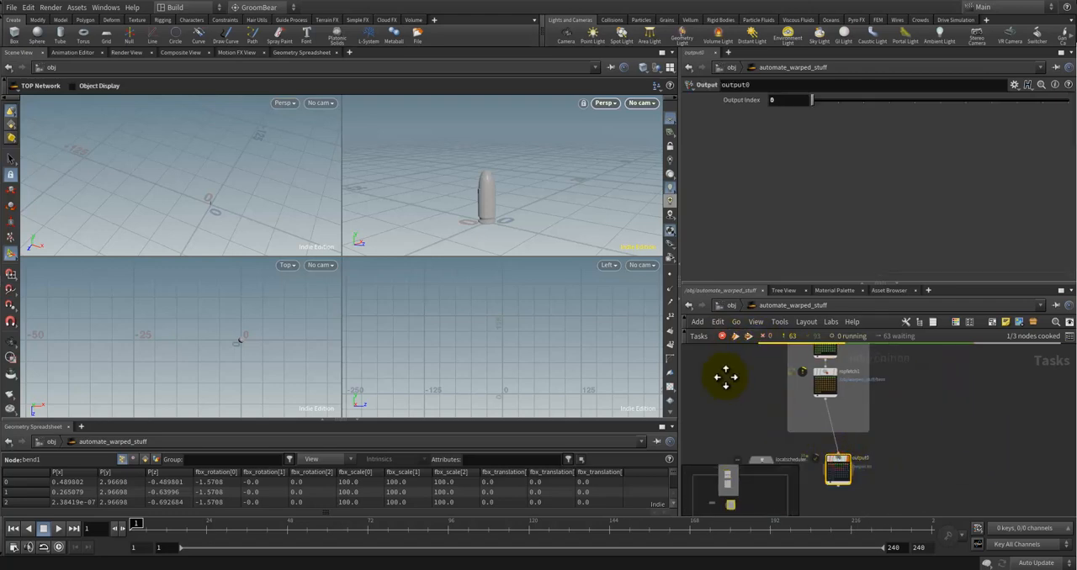
left_click(723, 370)
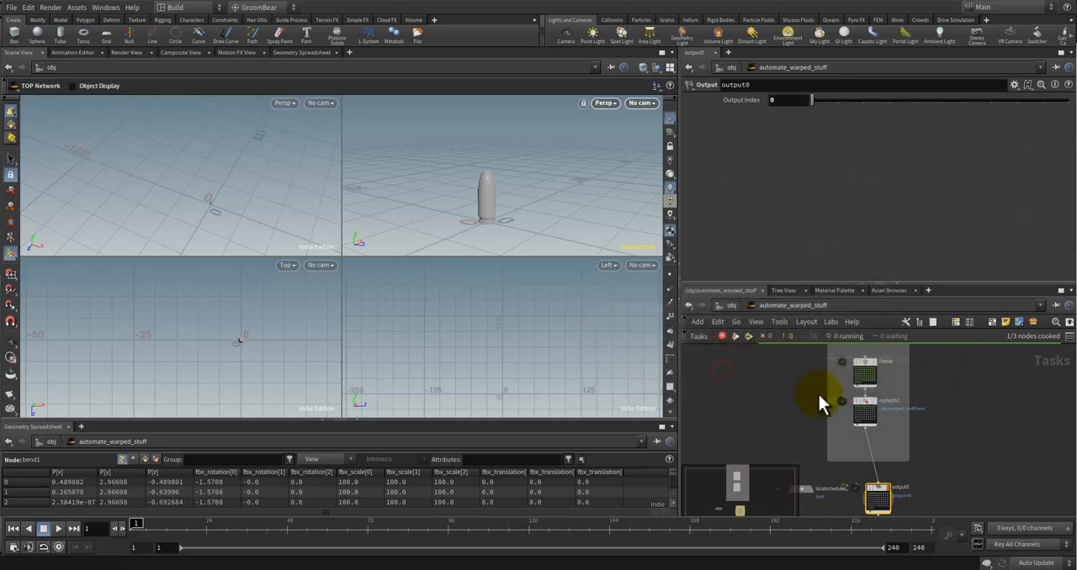
middle_click_drag(778, 384, 764, 409)
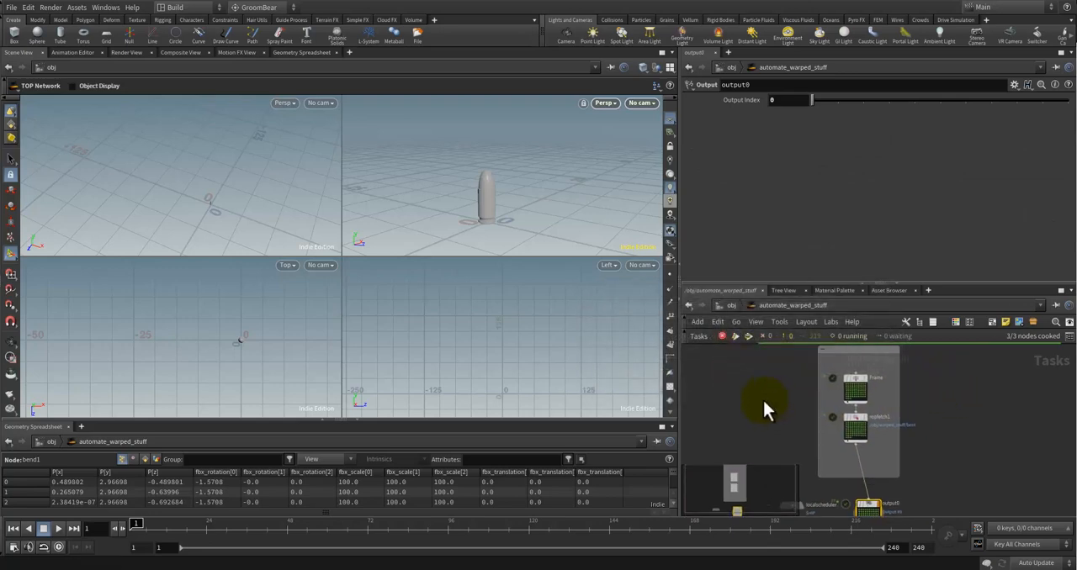
Step: Examine the Total Slots choices of the localscheduler node
left_click(847, 380)
left_click(790, 457)
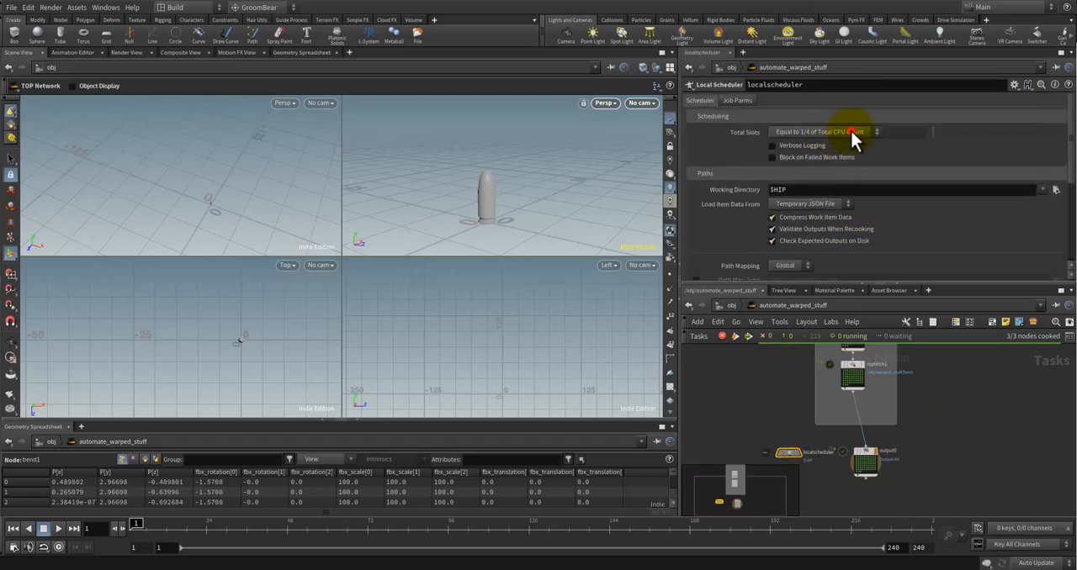
left_click(852, 132)
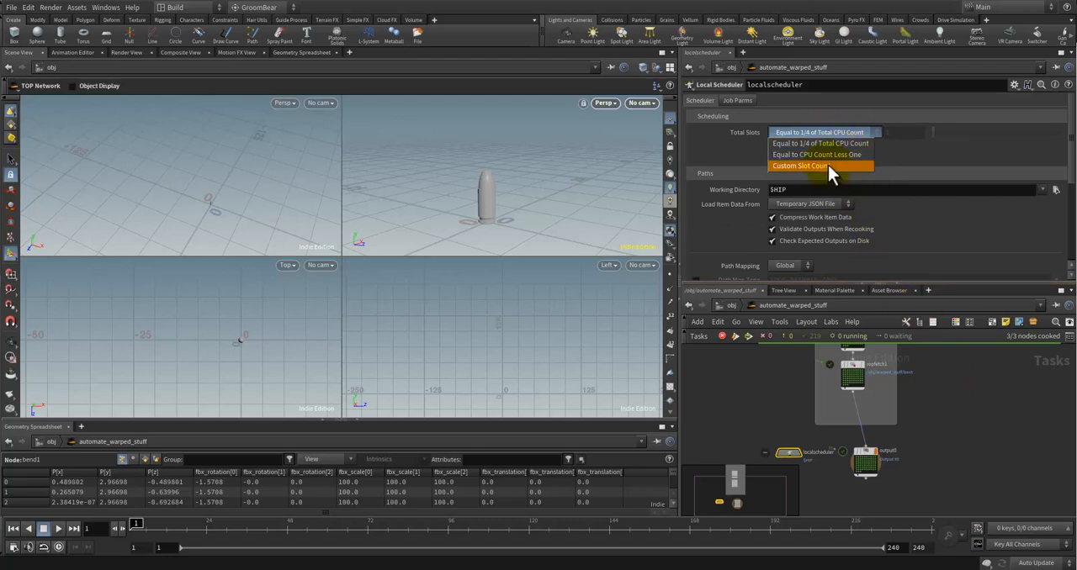
left_click(969, 397)
left_click(757, 410)
middle_click_drag(768, 377, 797, 415)
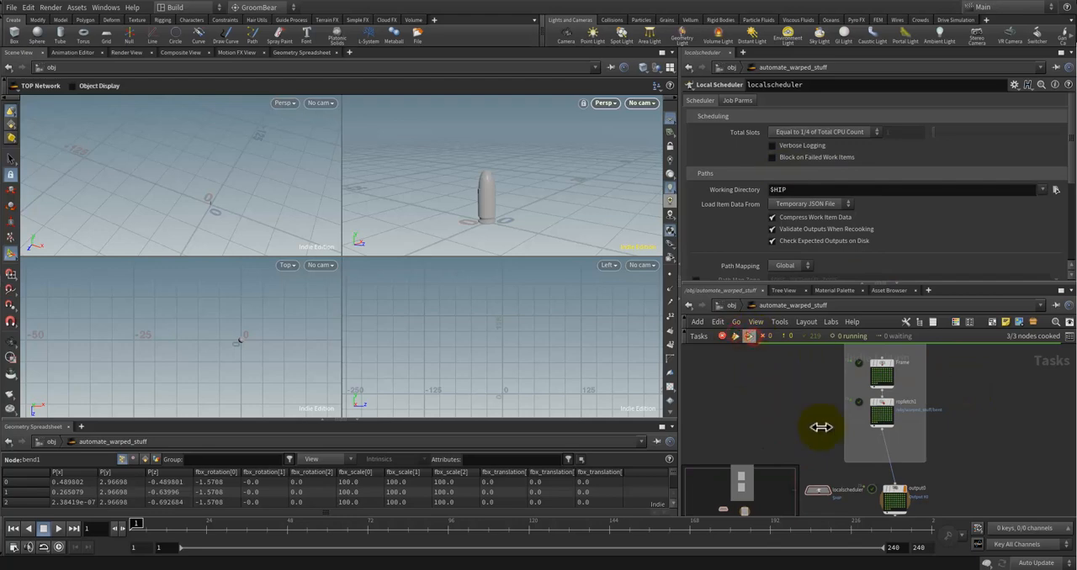
Step: Check the cook commands available for the Frame wedge node and cook output0
left_click(894, 498)
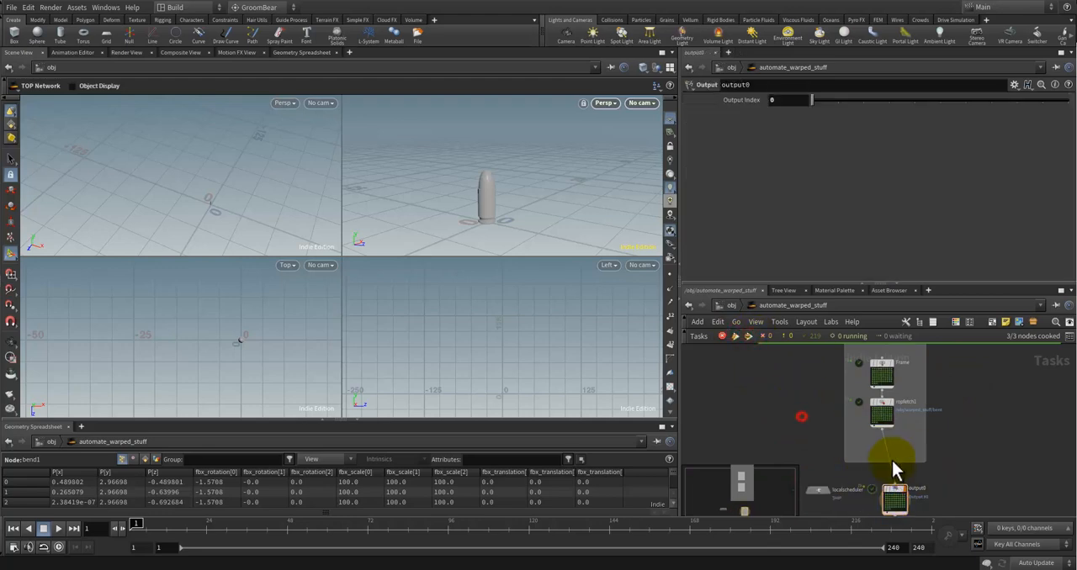
left_click(882, 370)
right_click(883, 370)
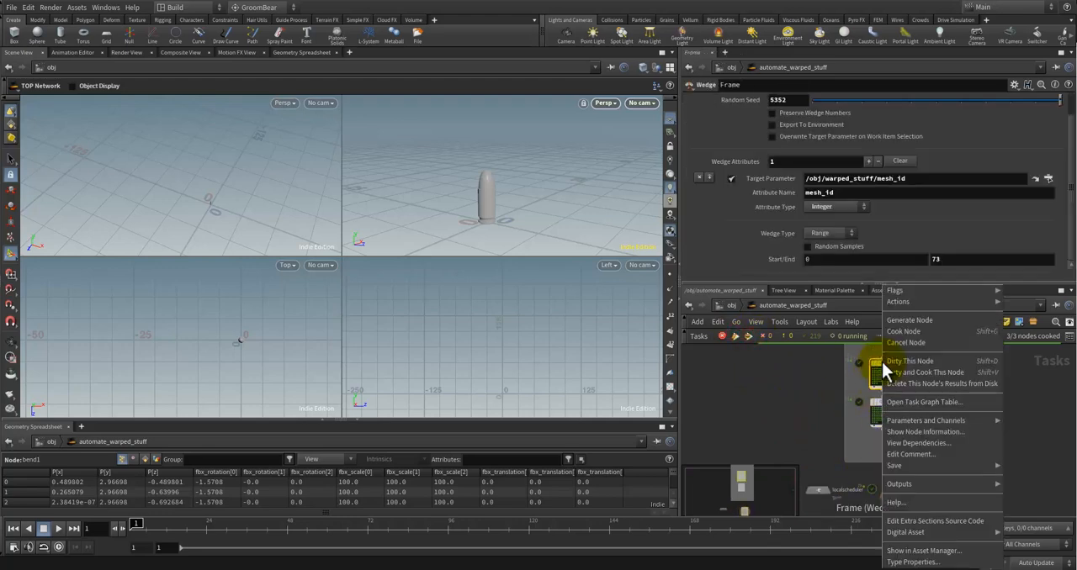
left_click(770, 402)
right_click(900, 495)
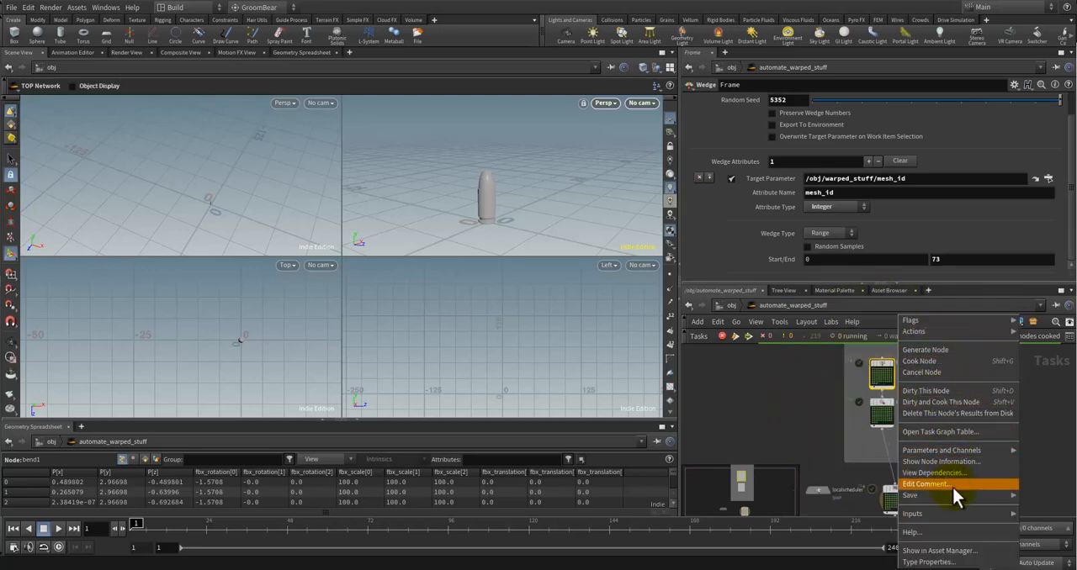
left_click(952, 362)
middle_click_drag(969, 449, 940, 427)
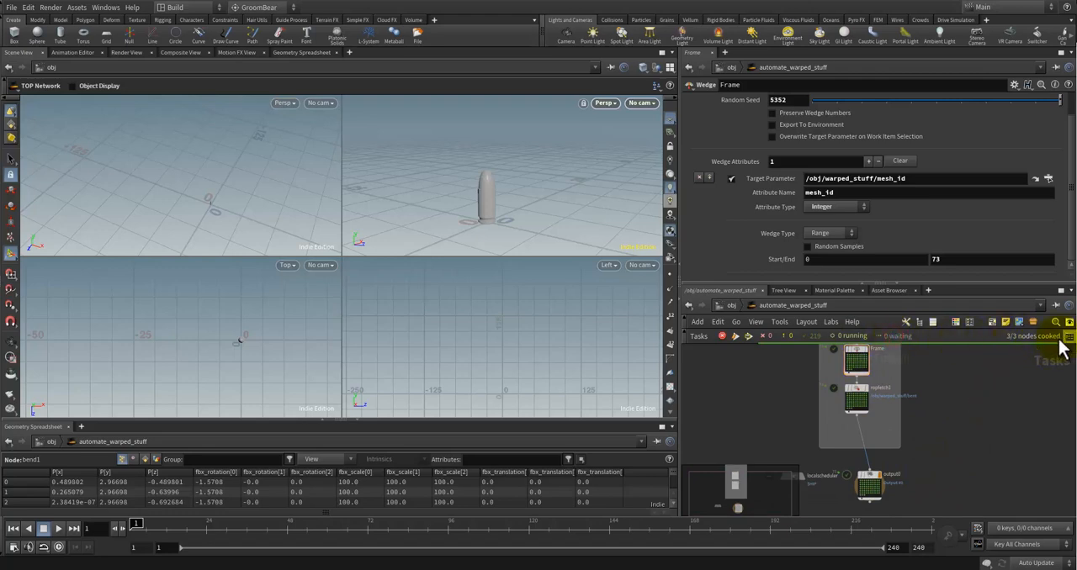
Step: Look through the network's task commands and the cook commands available for output0
left_click(1034, 338)
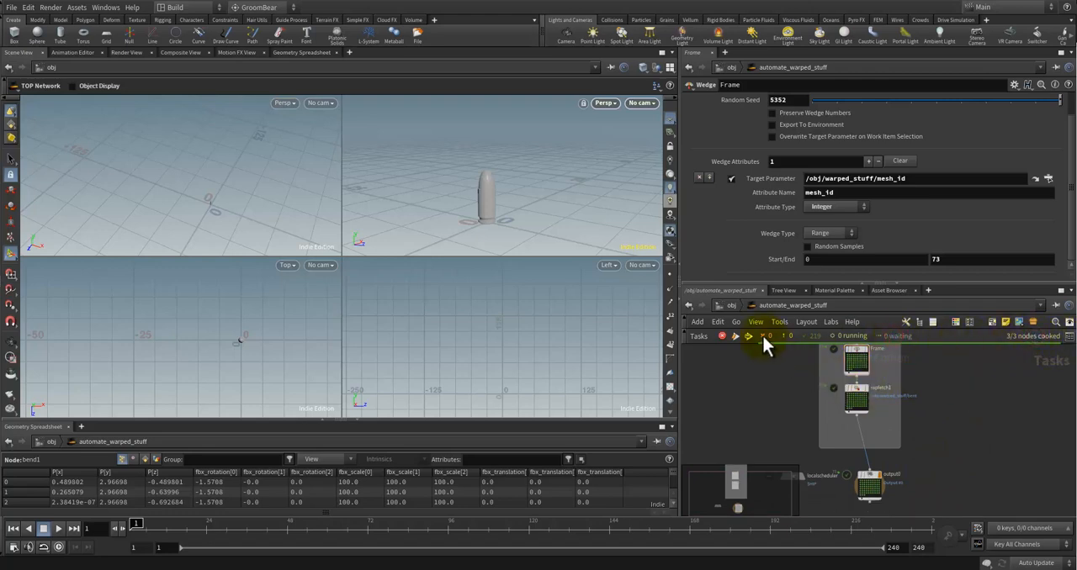
left_click(695, 338)
left_click(720, 365)
left_click(869, 485)
right_click(866, 482)
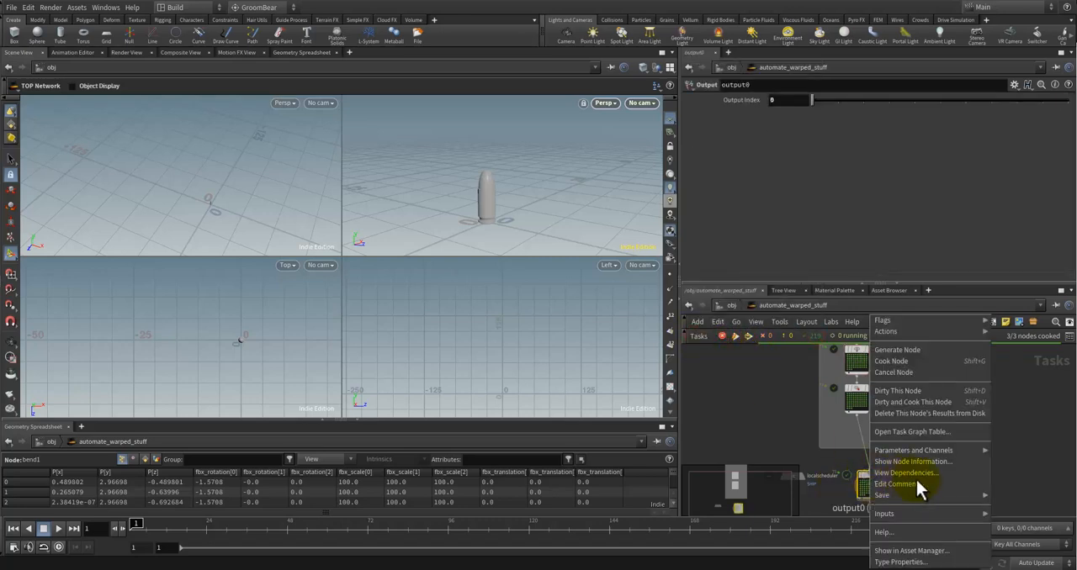
left_click(761, 419)
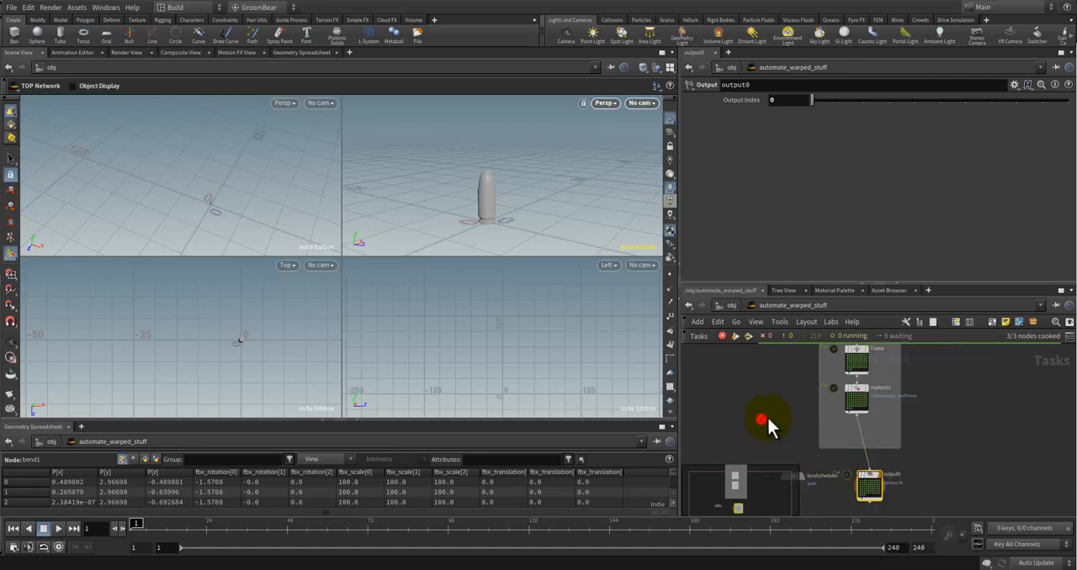
Step: Save the scene, return to the object level, and cook automate_warped_stuff's output node
key("ctrl+s")
left_click(727, 306)
right_click(807, 412)
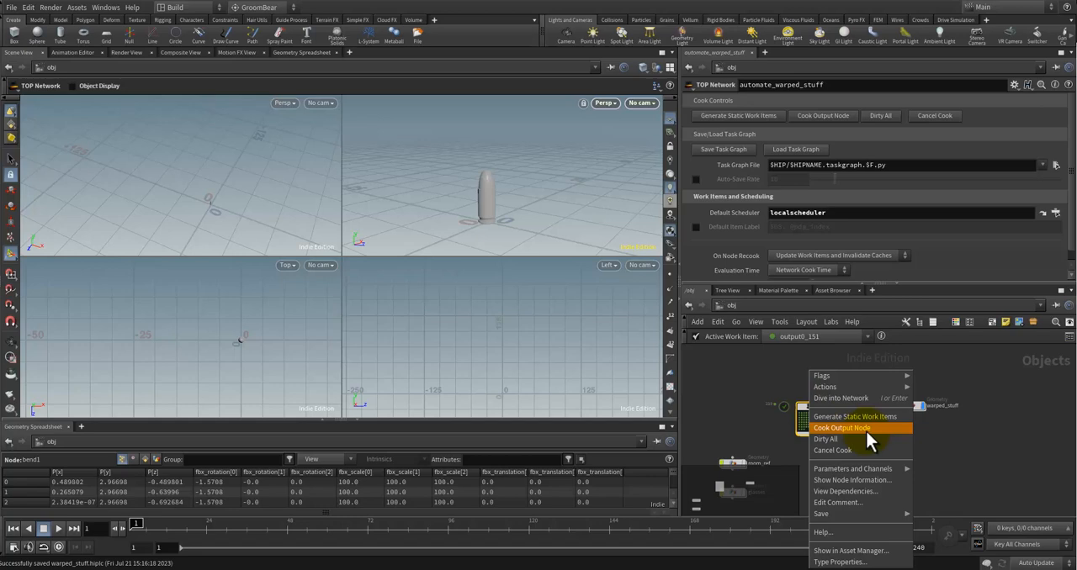
left_click(867, 430)
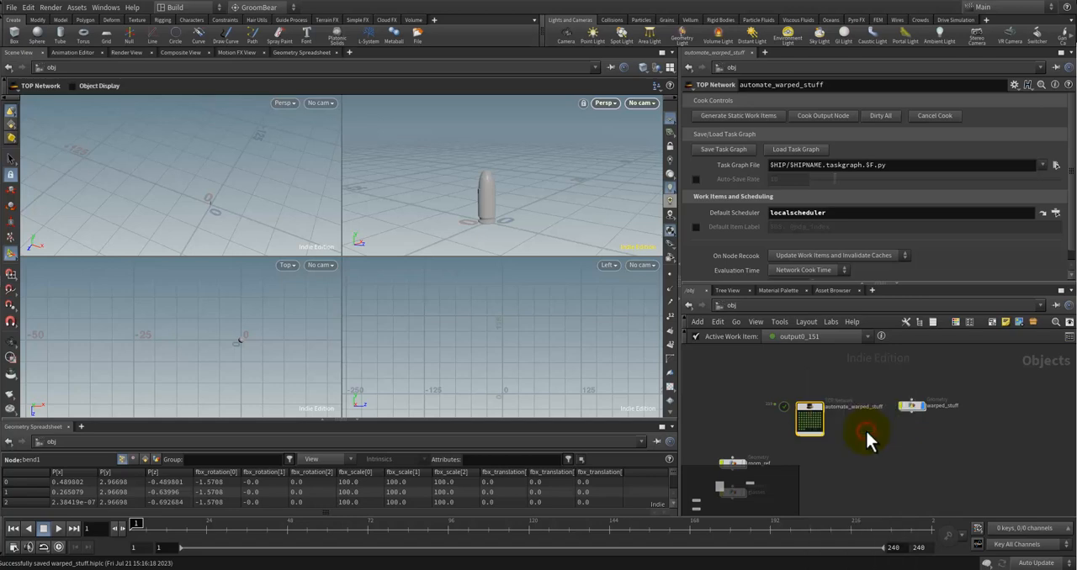
left_click(812, 408)
Step: Open automate_warped_stuff and dirty and cook output0, saving the scene before continuing
double_click(814, 406)
scroll(882, 480, "up", 3)
middle_click_drag(881, 479, 925, 452)
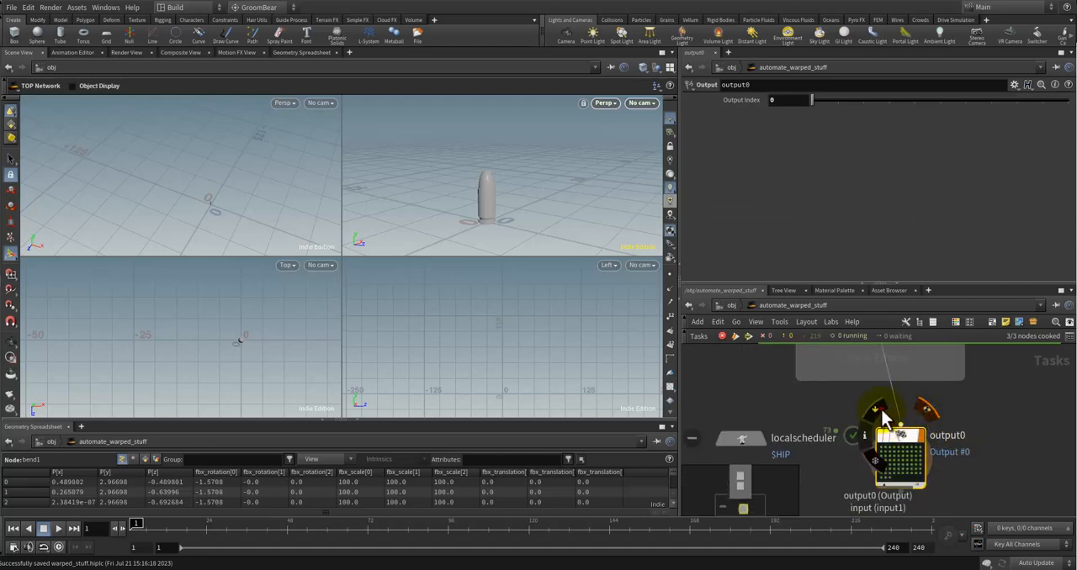
right_click(899, 438)
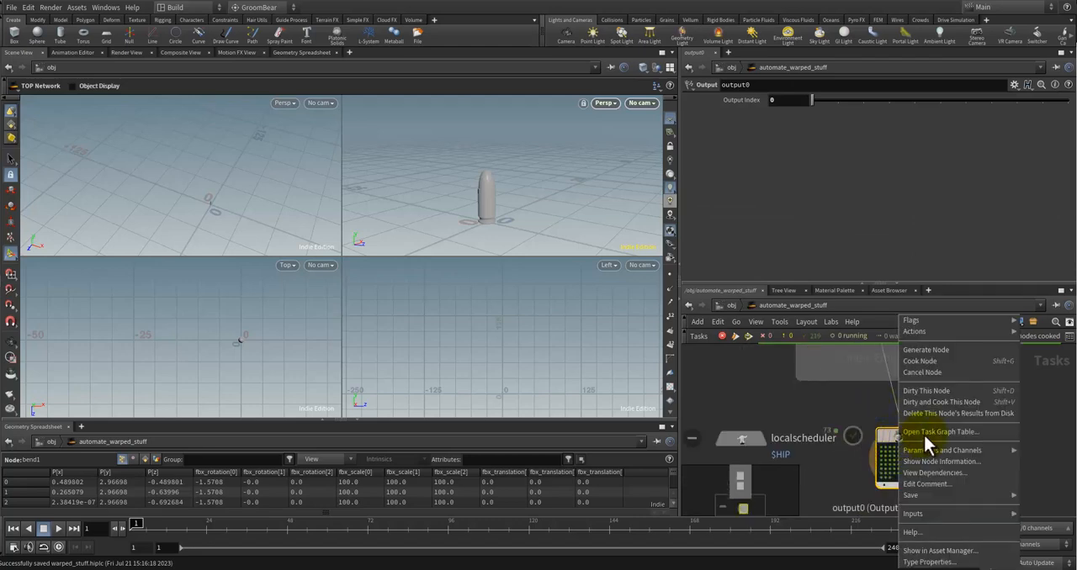
left_click(972, 402)
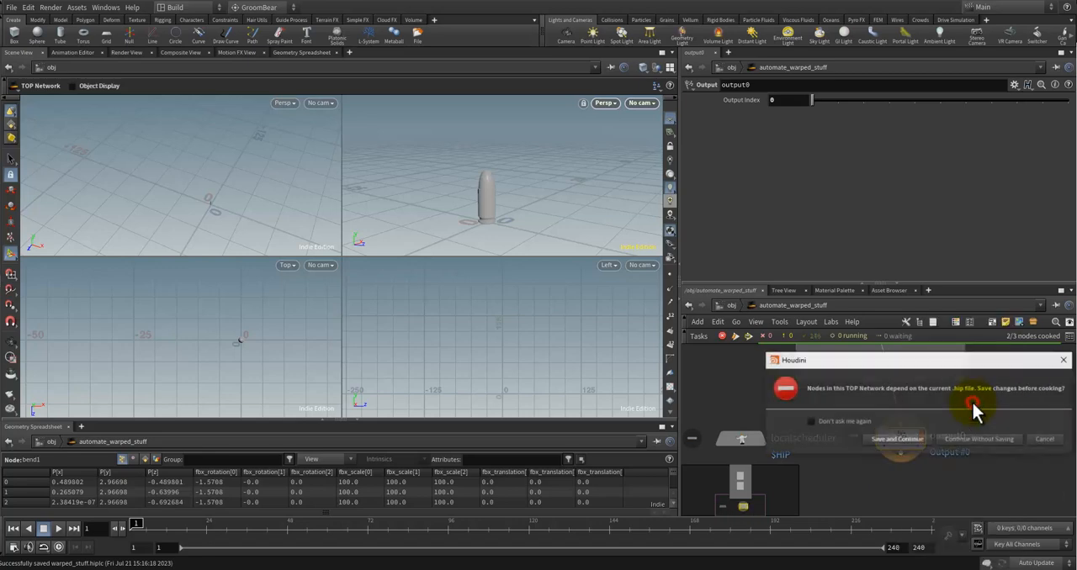
left_click(898, 438)
scroll(980, 410, "down", 3)
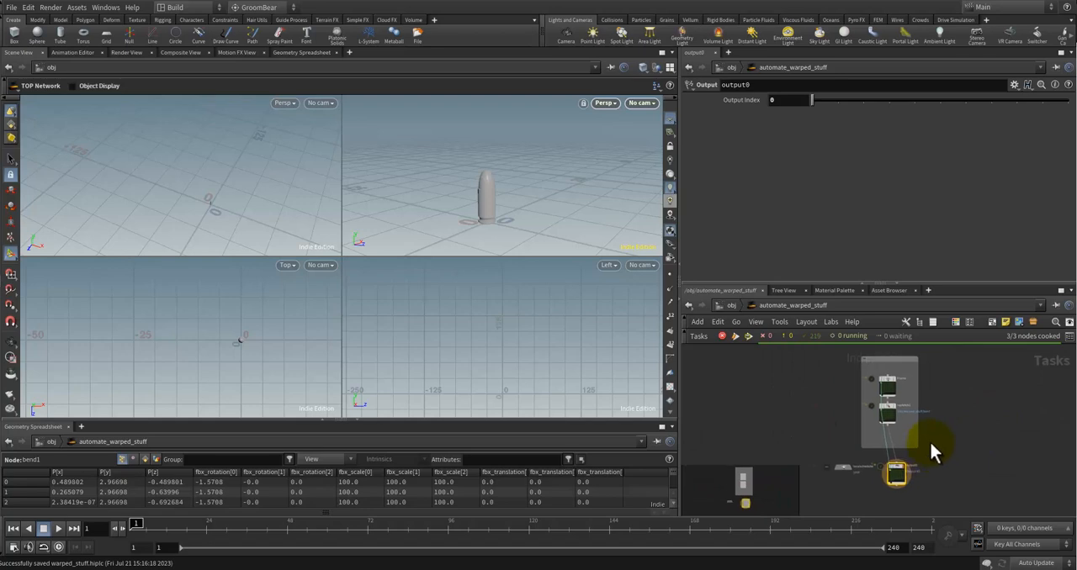
Step: Examine the work items on the Frame, ropfetch1 and output0 nodes in the task network
scroll(930, 434, "up", 4)
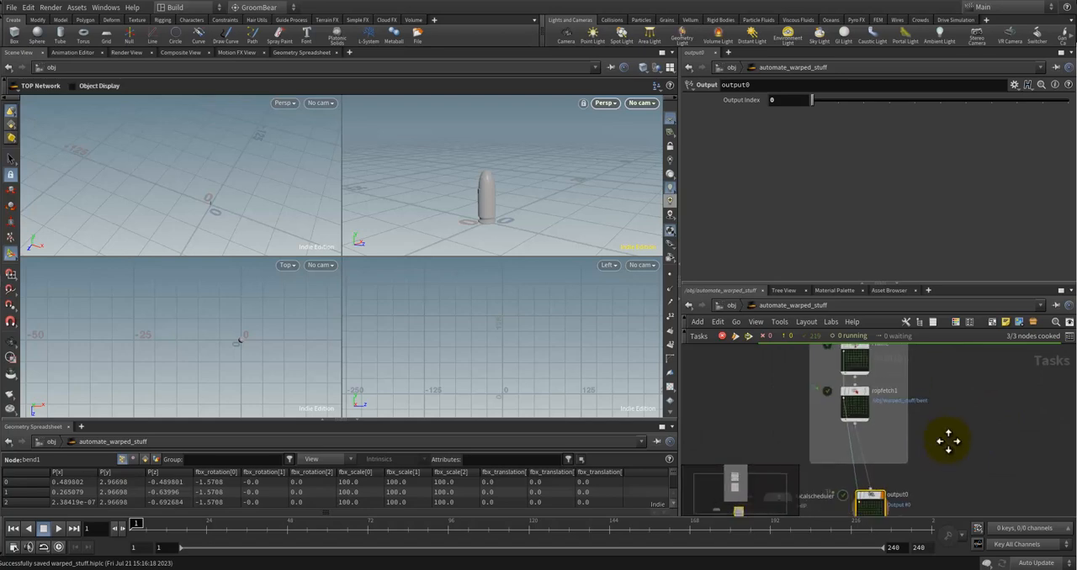
scroll(938, 451, "down", 1)
middle_click_drag(937, 440, 939, 422)
scroll(895, 472, "up", 3)
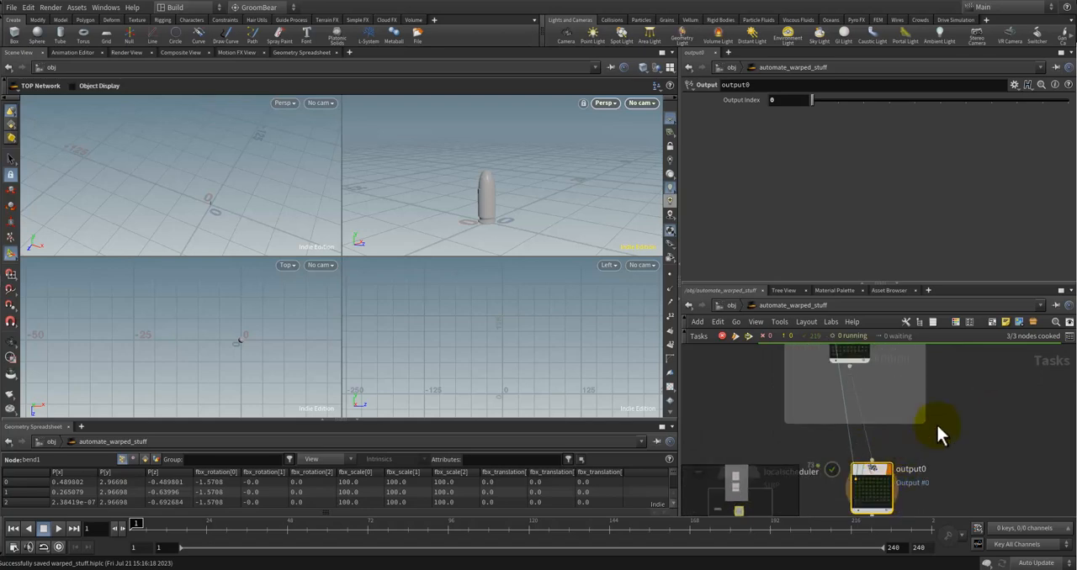
scroll(935, 423, "down", 3)
middle_click_drag(926, 372, 915, 425)
scroll(917, 420, "up", 4)
middle_click_drag(955, 359, 999, 451)
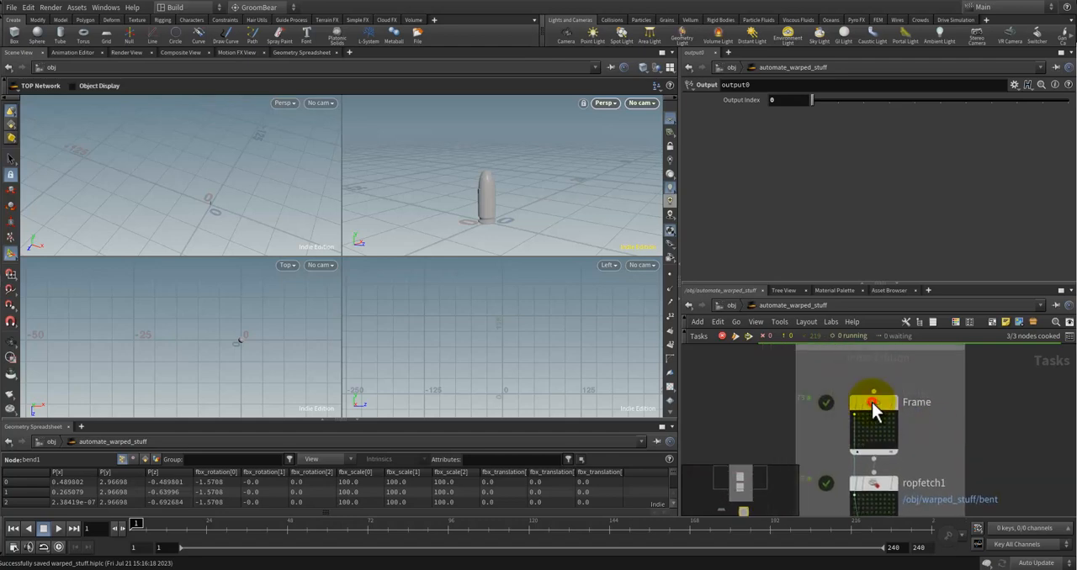
Step: Select the Frame wedge node and cook it
left_click(871, 402)
scroll(745, 404, "down", 3)
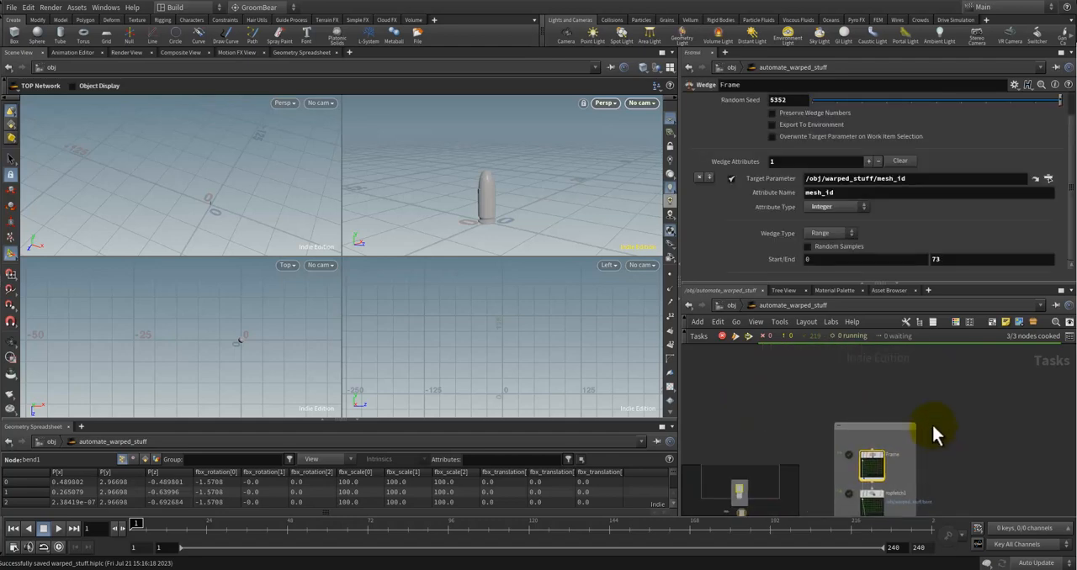
scroll(931, 421, "up", 1)
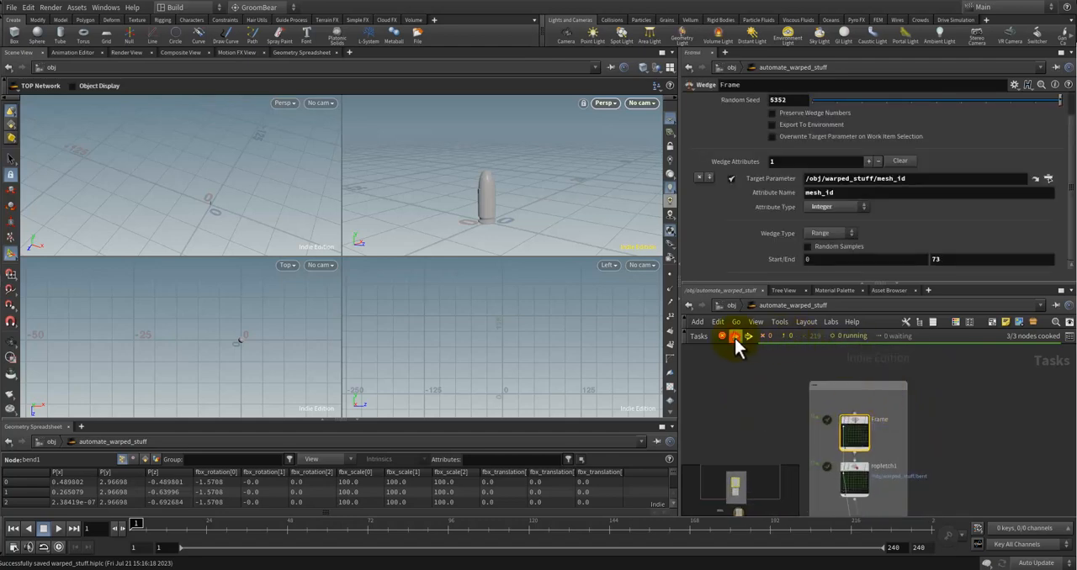
left_click(760, 376)
scroll(943, 430, "down", 1)
middle_click_drag(936, 471, 931, 387)
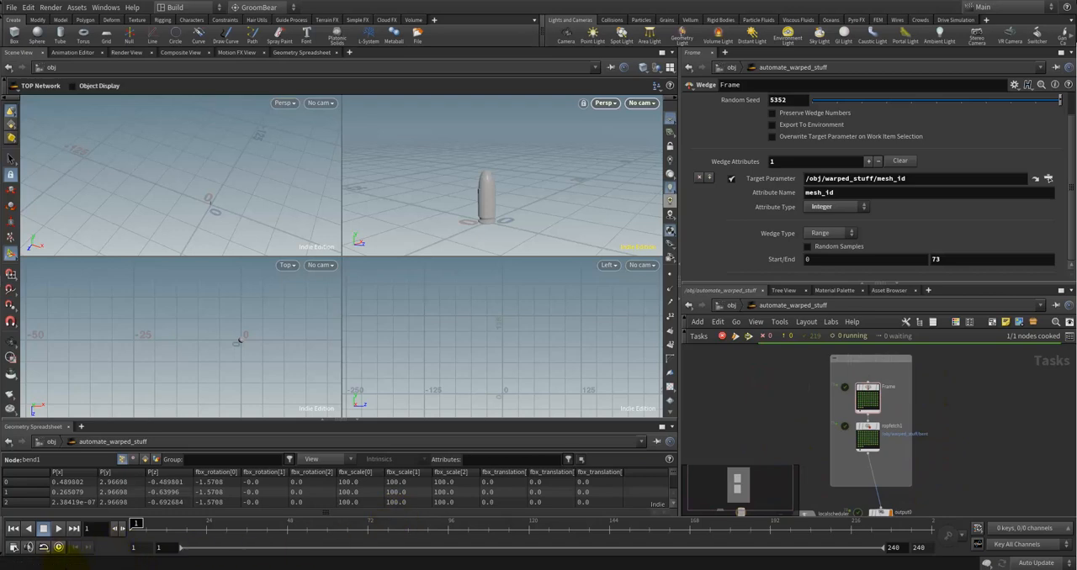
Step: Switch to File Explorer and check the deformed folder for exported FBX files, returning to Houdini when done
mouse_move(121, 541)
left_click(171, 535)
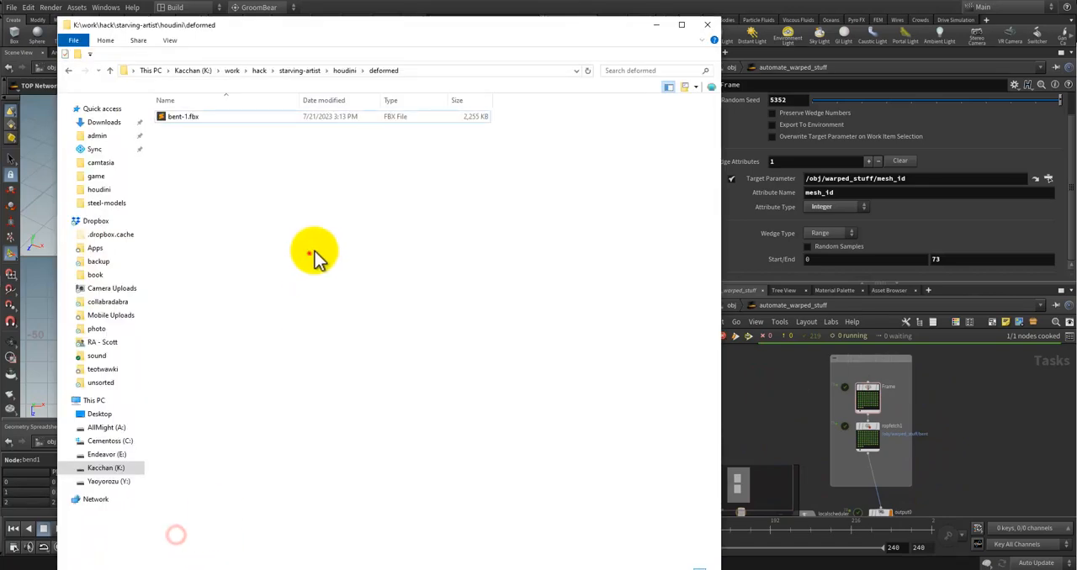
left_click(308, 252)
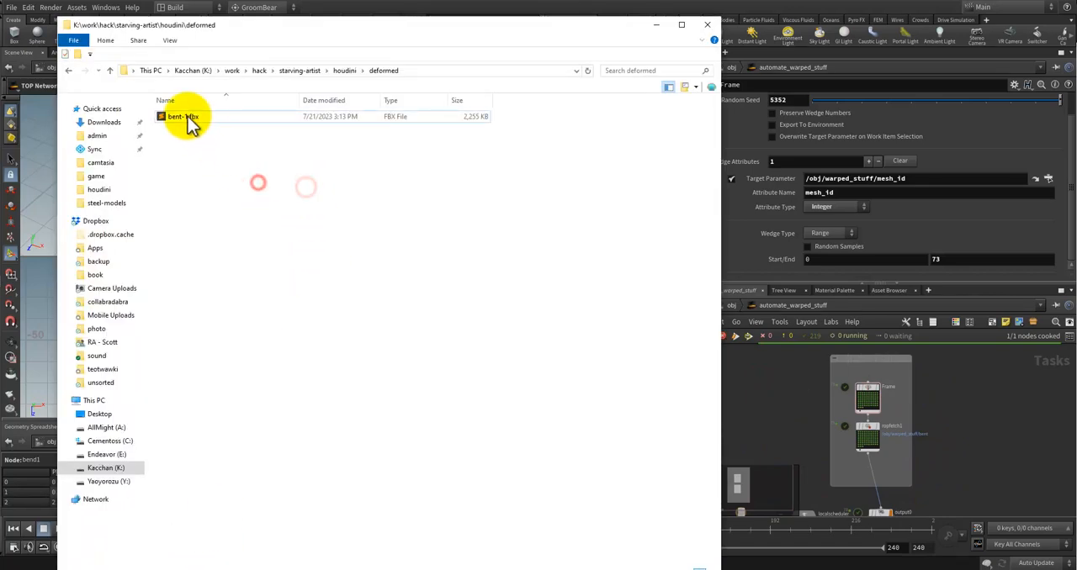
left_click(948, 384)
Step: Open warped_stuff and copy the `ch("../mesh_id")` expression from file1's Geometry File path
left_click(730, 305)
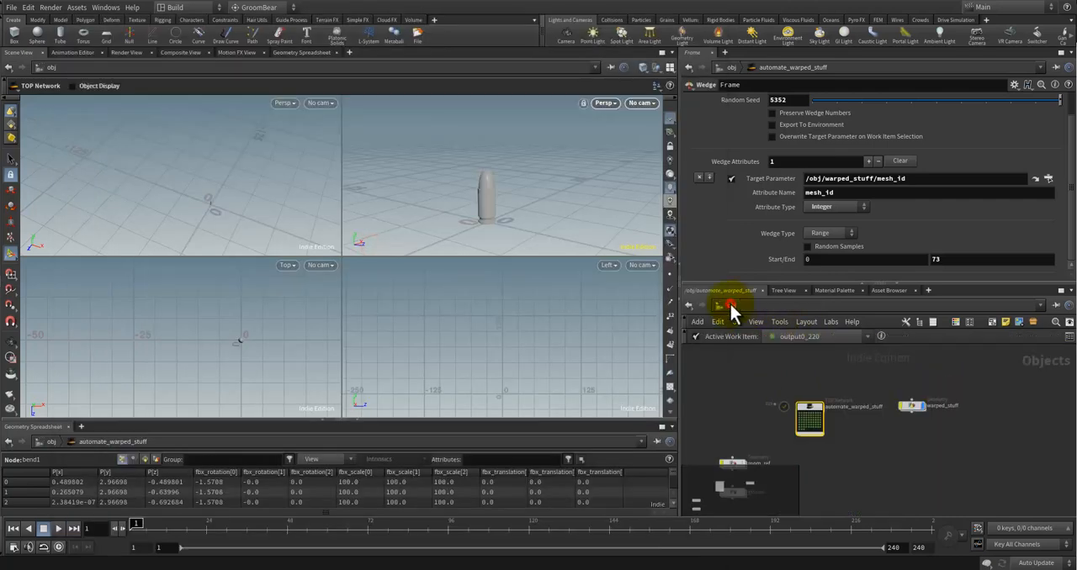
double_click(907, 411)
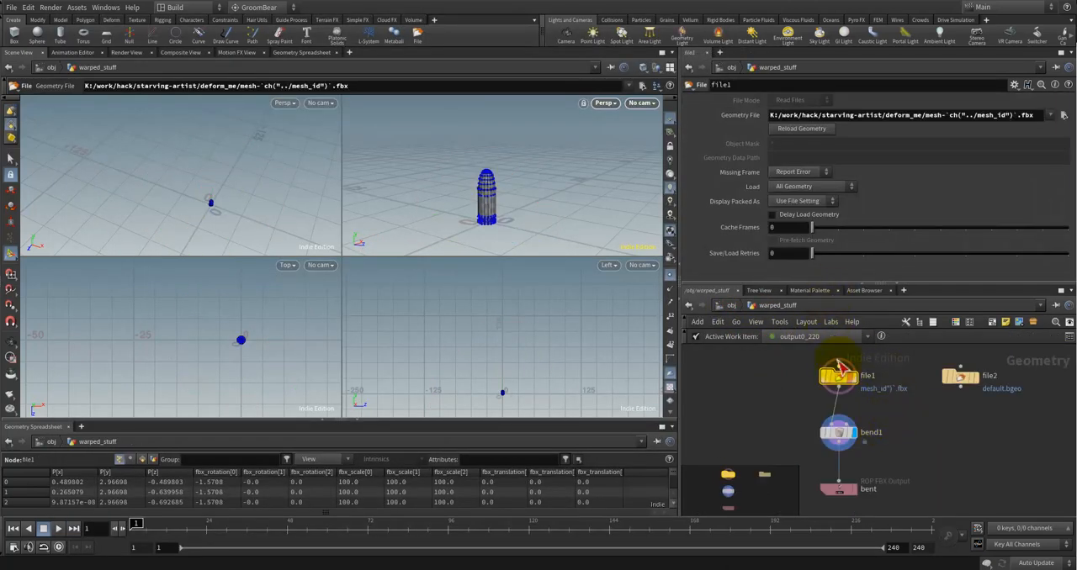
left_click(947, 115)
left_click_drag(970, 114, 1005, 113)
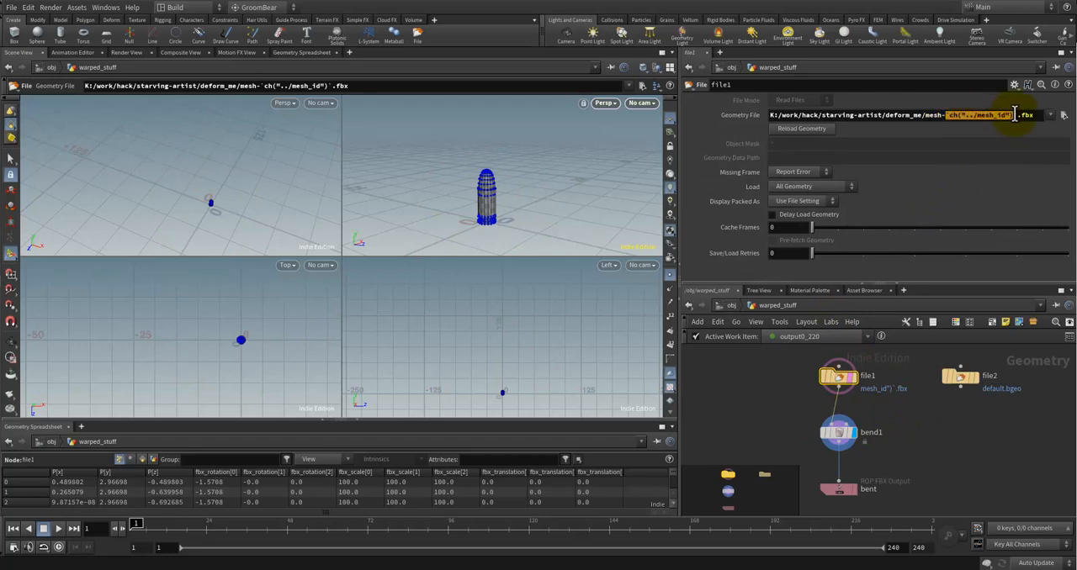
left_click(916, 467)
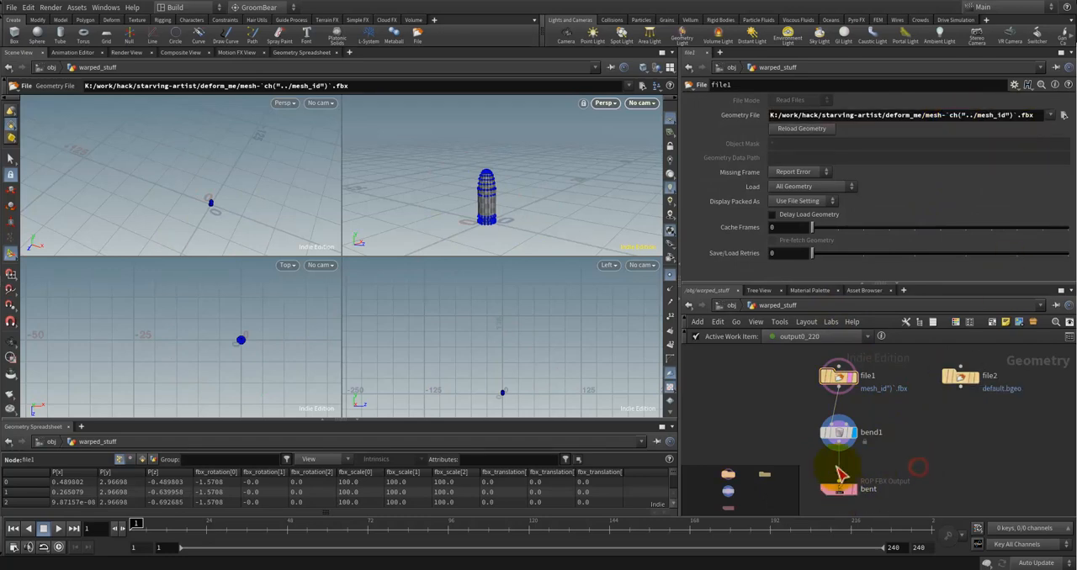
Step: Set the bent FBX output's file to $HIP/deformed/$OS-`ch("../mesh_id")`.fbx and save the scene
left_click(836, 489)
left_click(841, 158)
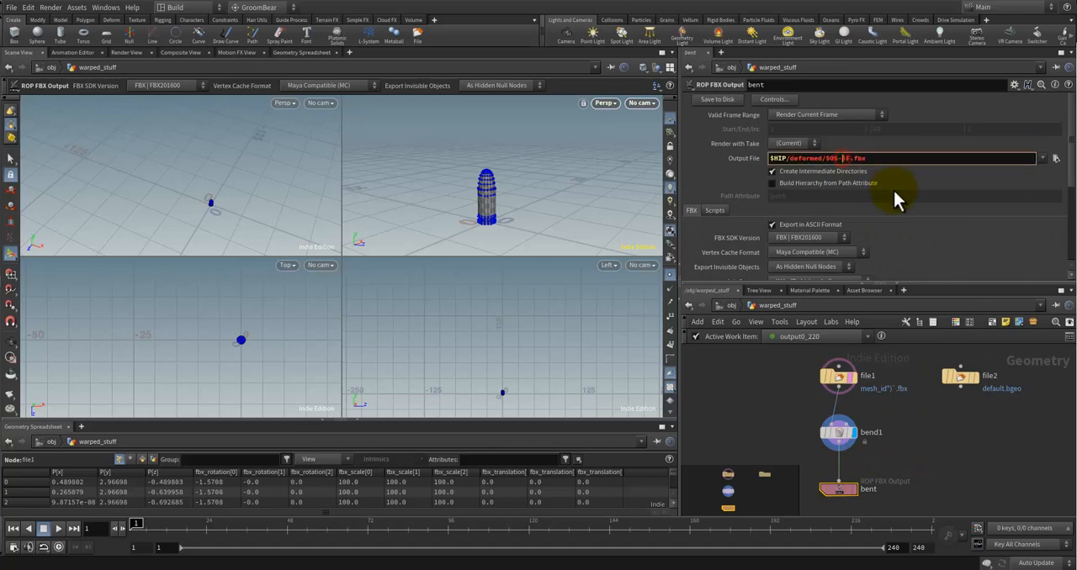
key("Delete")
key("Delete")
type("`ch(\"../mesh_id\")`")
left_click(948, 437)
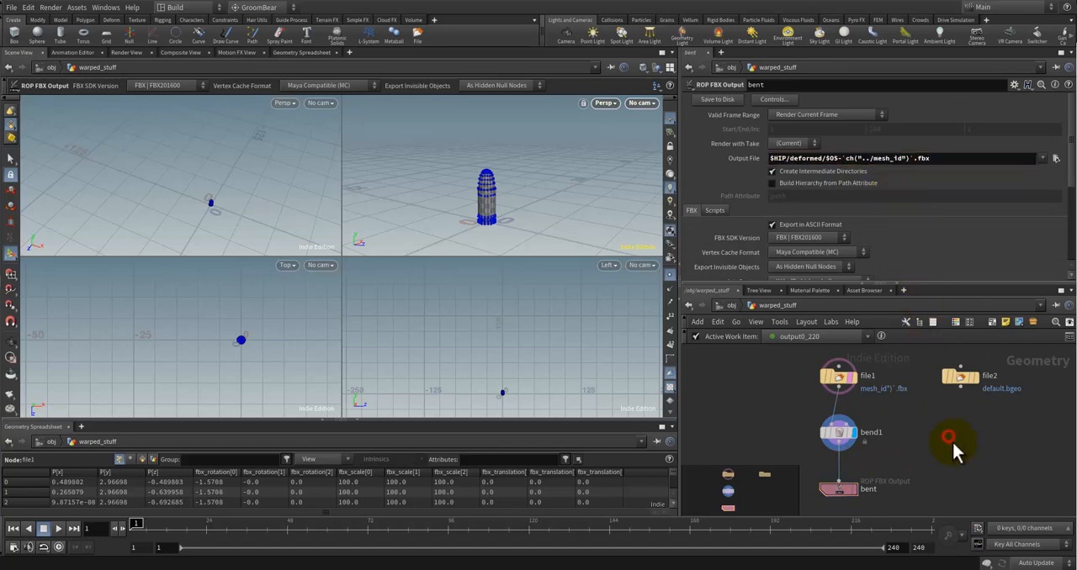
key("ctrl+s")
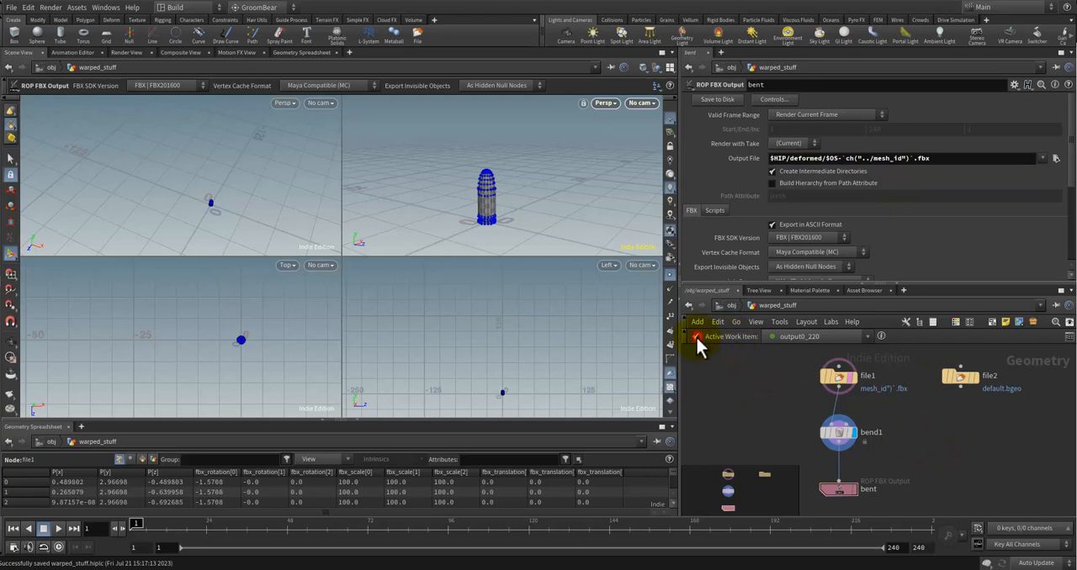
Step: Look through the available active work items and check the information for output0_220
left_click(696, 336)
left_click(776, 336)
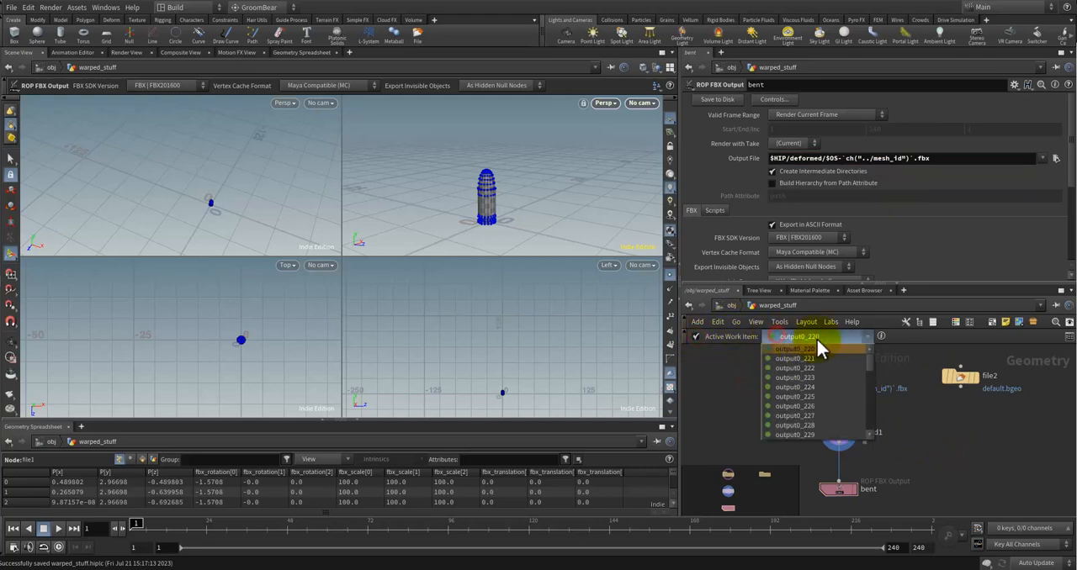
left_click(710, 389)
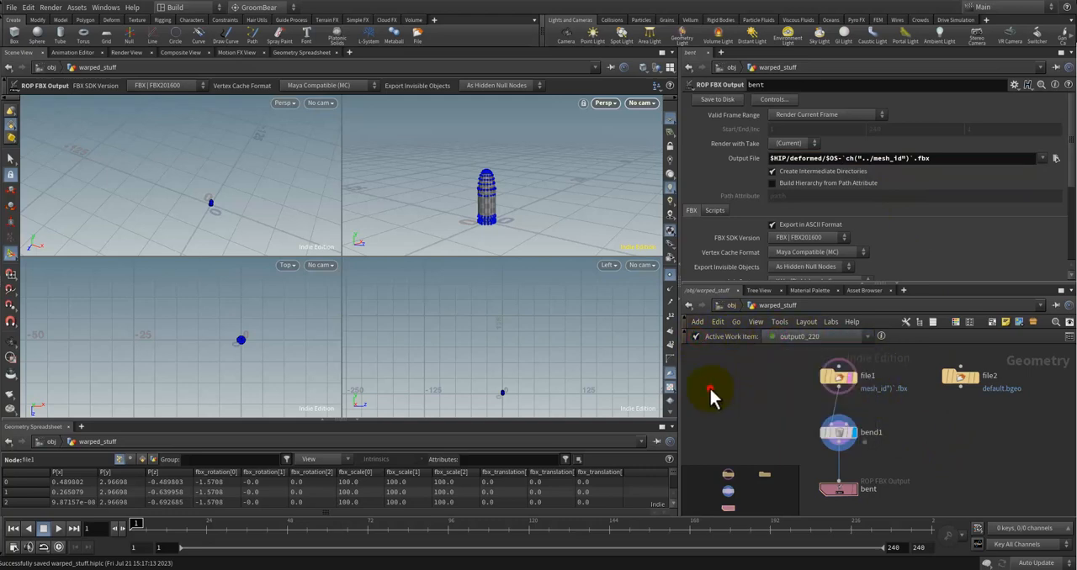
left_click(880, 337)
Step: Return to the object level, open automate_warped_stuff, and dirty and cook its output0 node
left_click(727, 305)
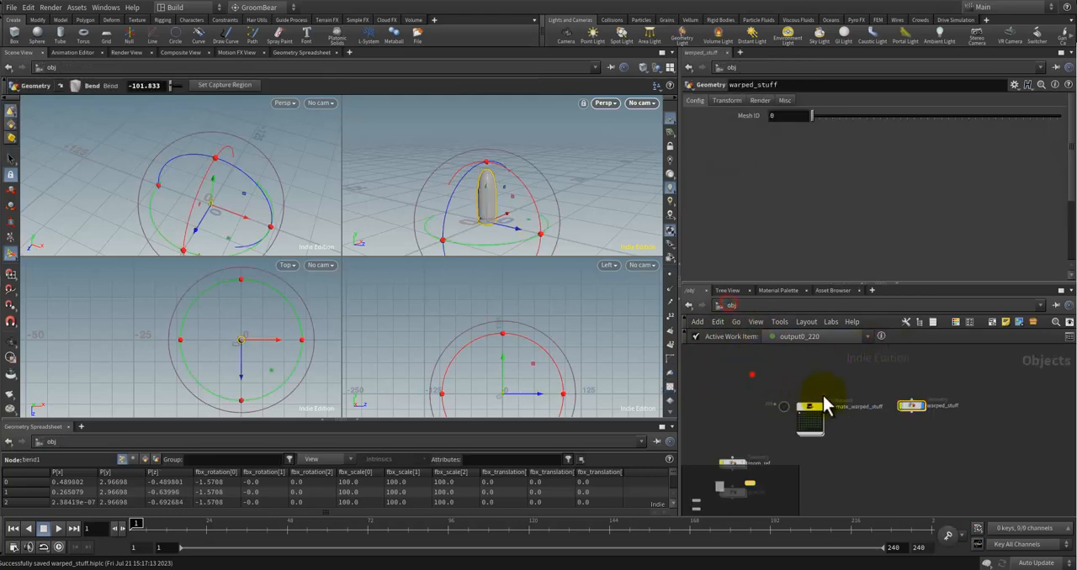
left_click(858, 437)
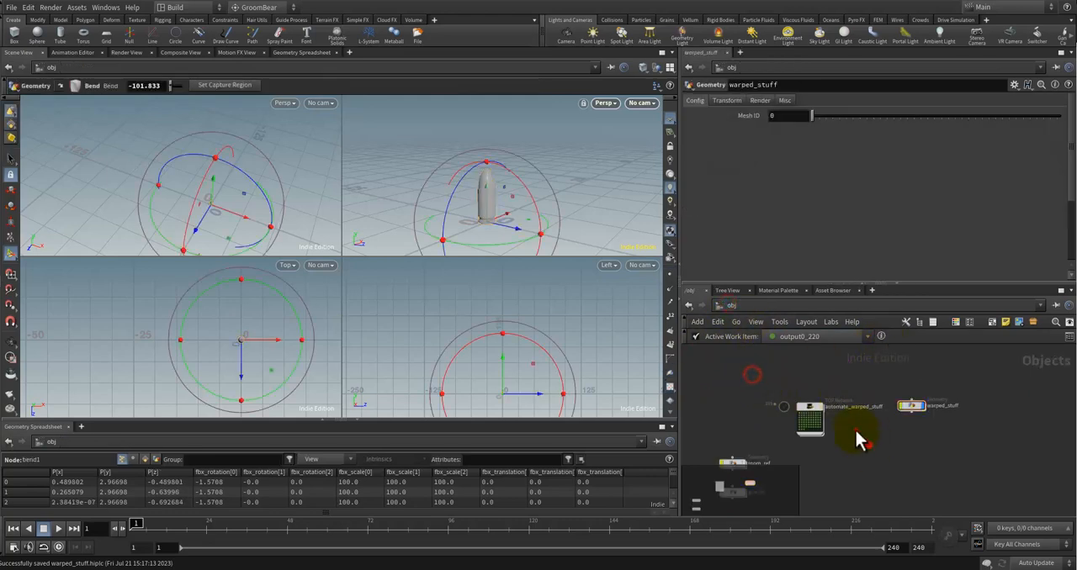
left_click(809, 418)
double_click(809, 418)
scroll(943, 445, "down", 3)
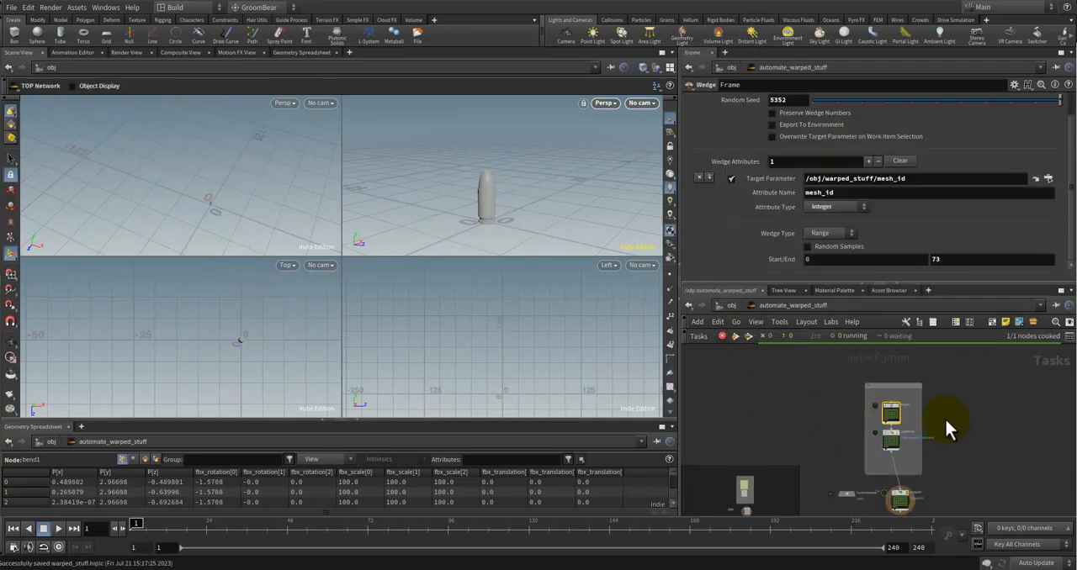
middle_click_drag(944, 417, 939, 370)
right_click(897, 452)
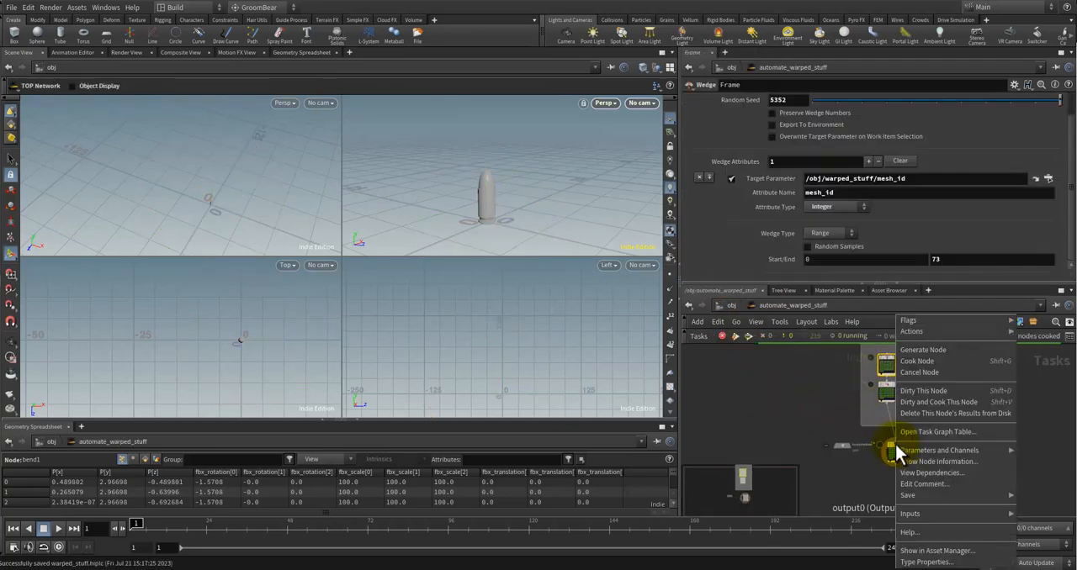
left_click(961, 402)
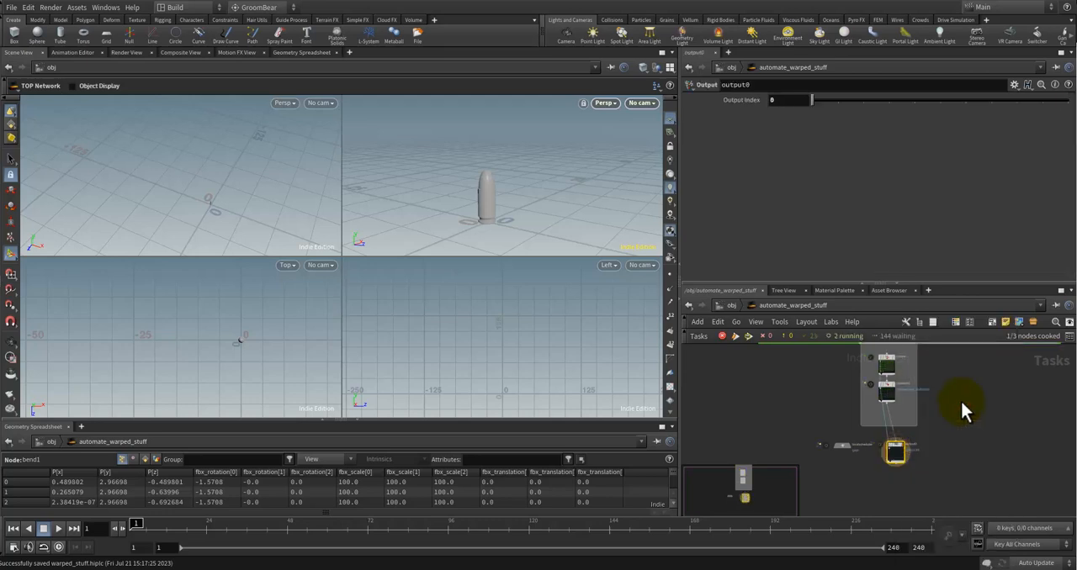
Step: Monitor the cooking progress of ropfetch1's work items in the task network
scroll(960, 398, "up", 5)
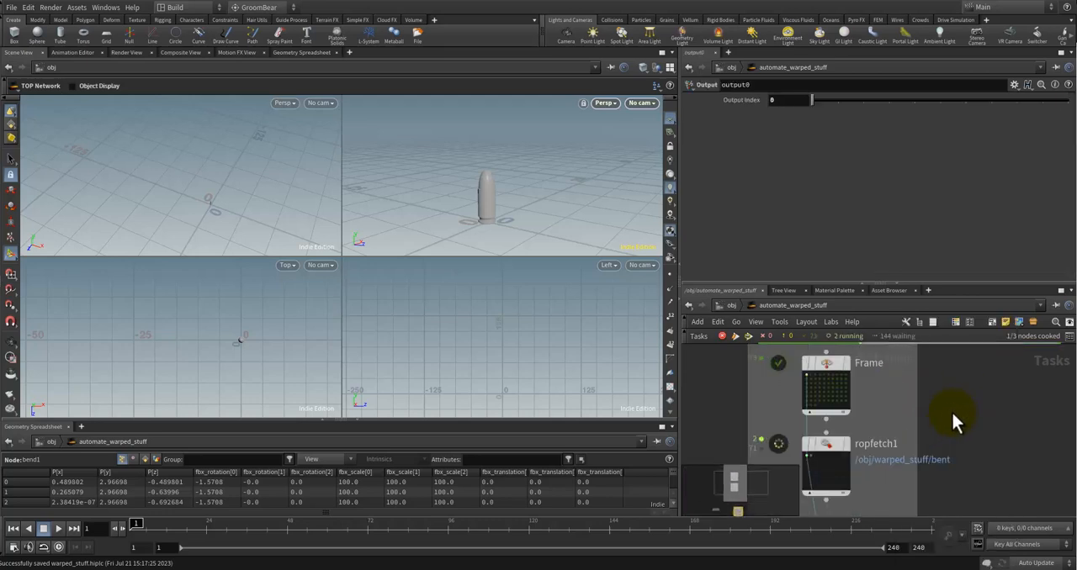
scroll(950, 422, "down", 2)
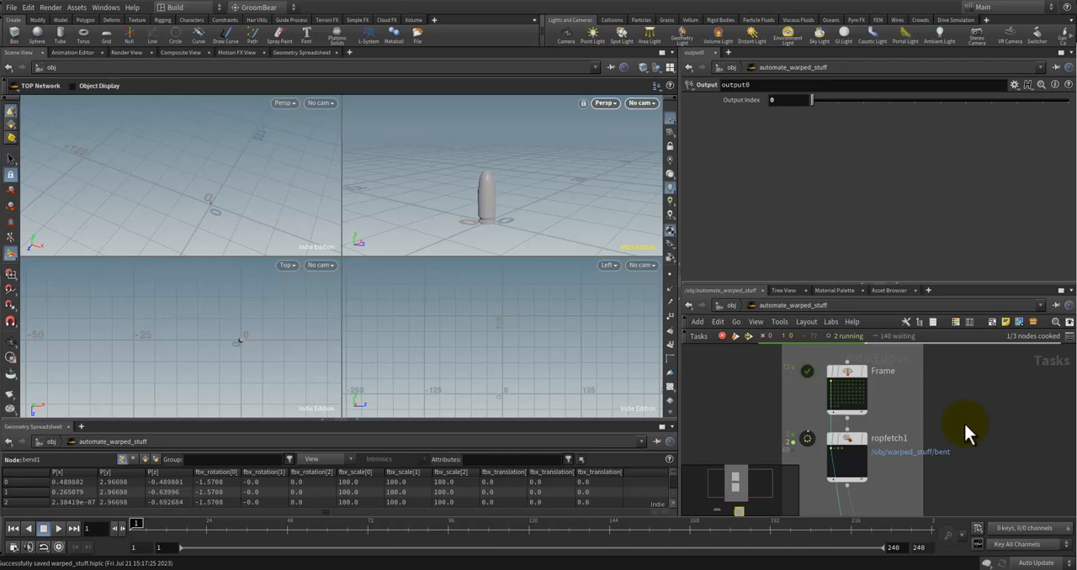
scroll(950, 419, "down", 3)
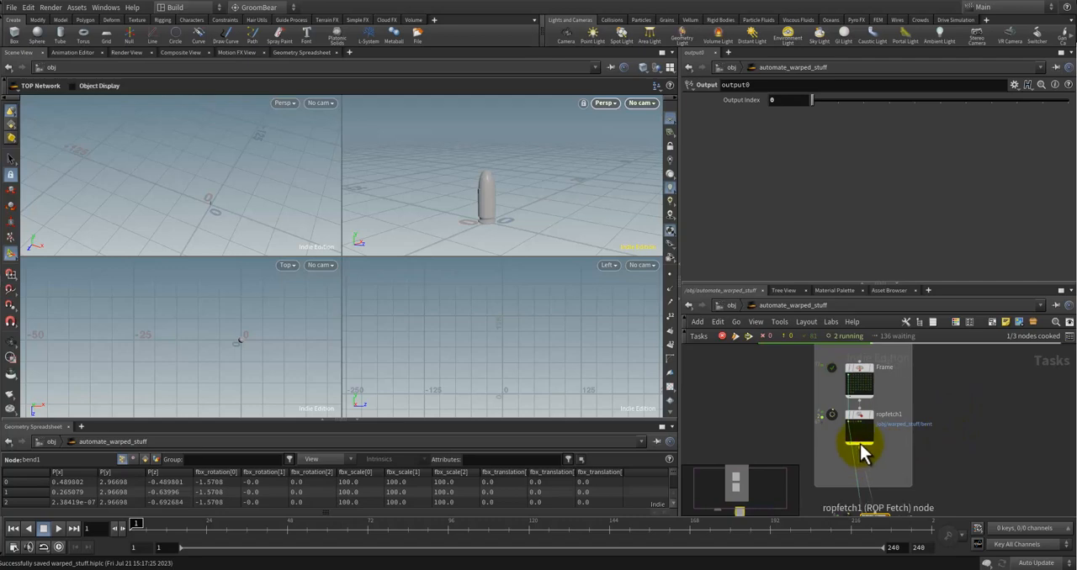
scroll(860, 444, "up", 3)
scroll(1001, 430, "down", 2)
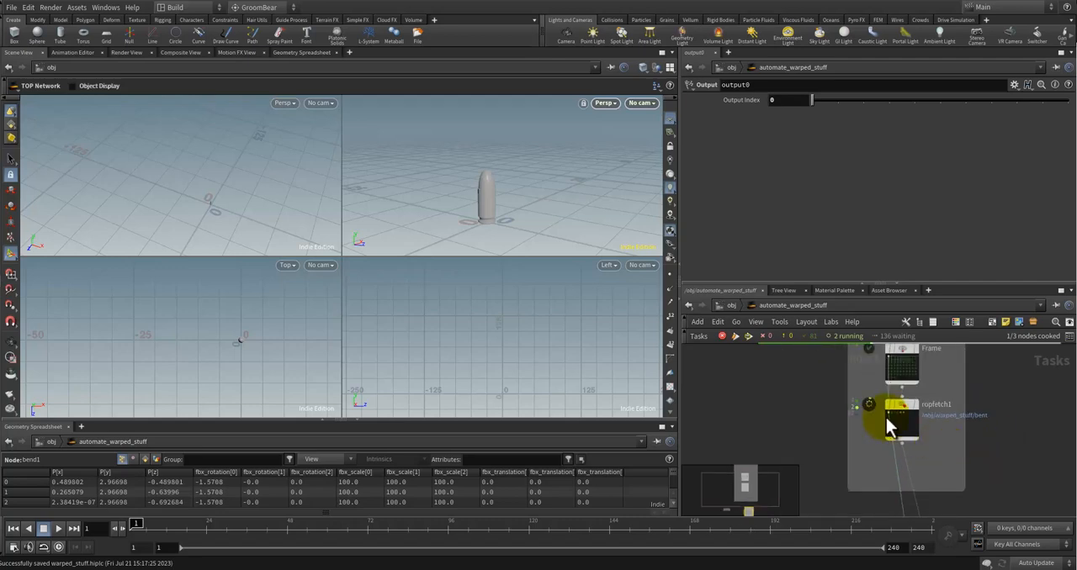
scroll(892, 420, "up", 2)
scroll(997, 425, "down", 2)
scroll(917, 433, "up", 2)
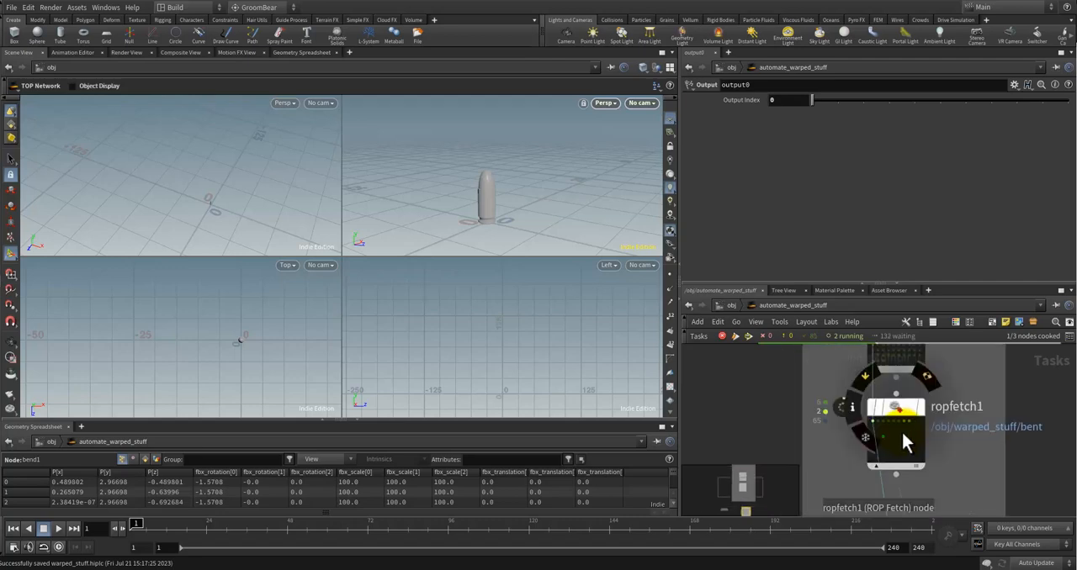
scroll(893, 409, "down", 2)
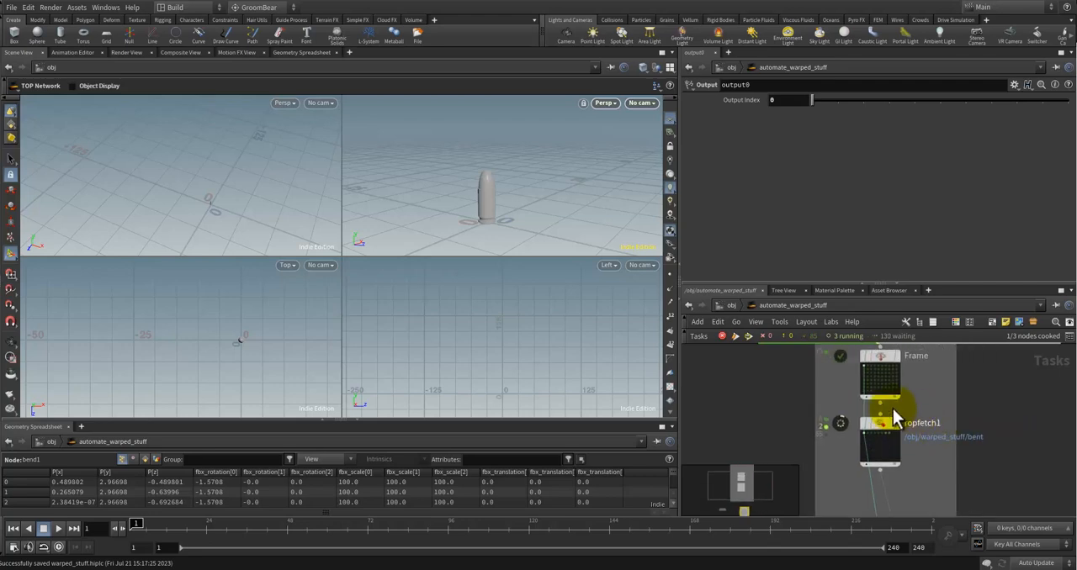
Step: Open warped_stuff and delete the unused file2 node
left_click(730, 305)
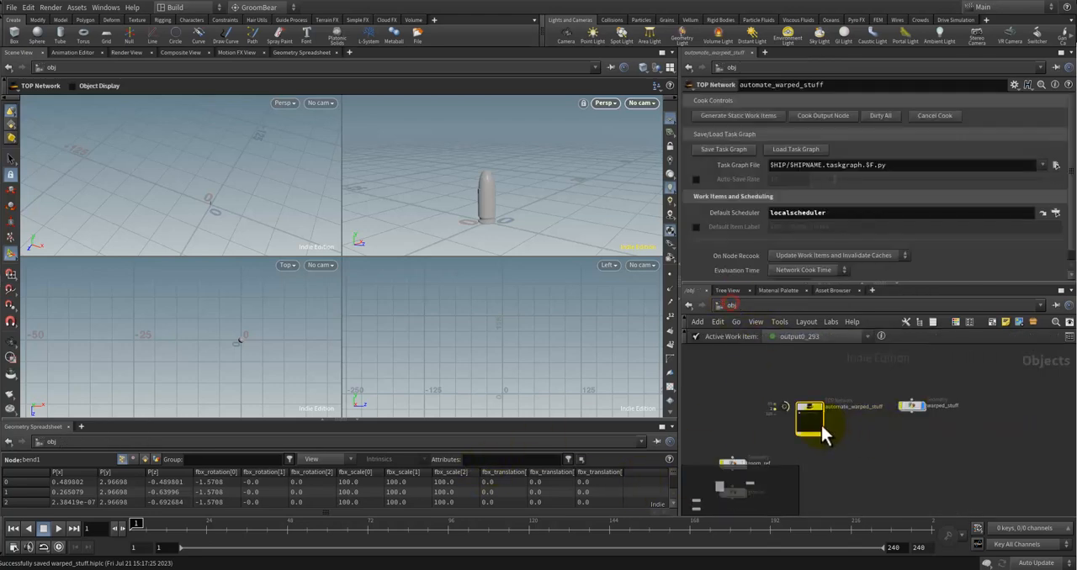
double_click(884, 414)
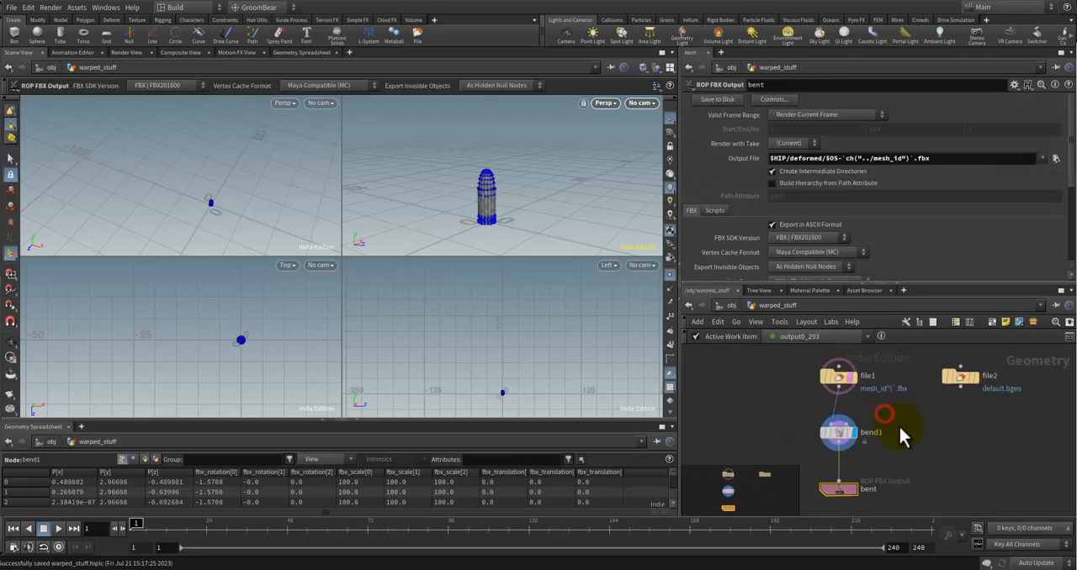
left_click(905, 429)
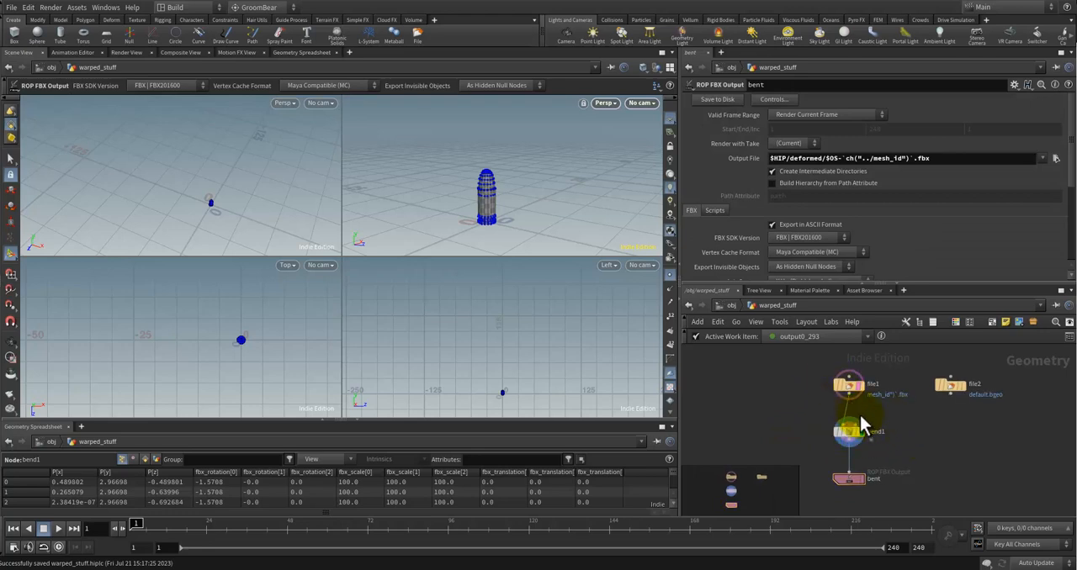
middle_click_drag(915, 430, 872, 419)
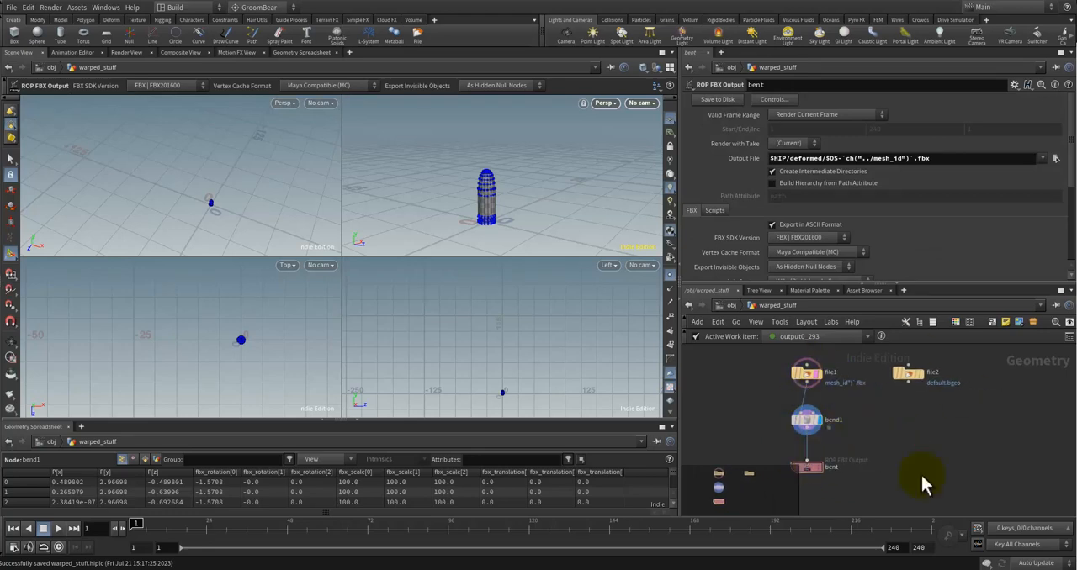
scroll(929, 426, "up", 2)
left_click(901, 382)
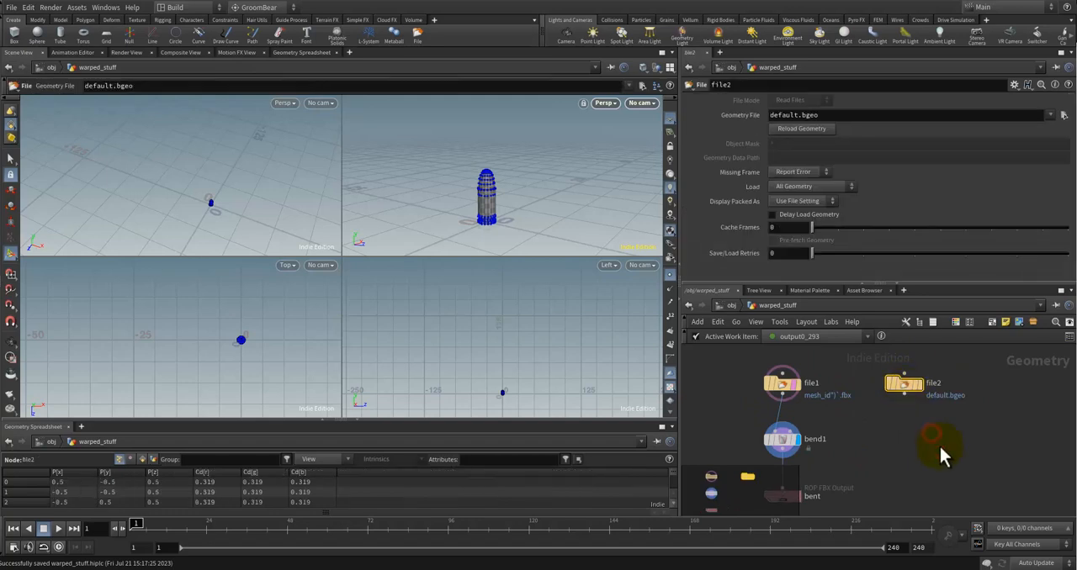
key("Delete")
scroll(958, 445, "down", 2)
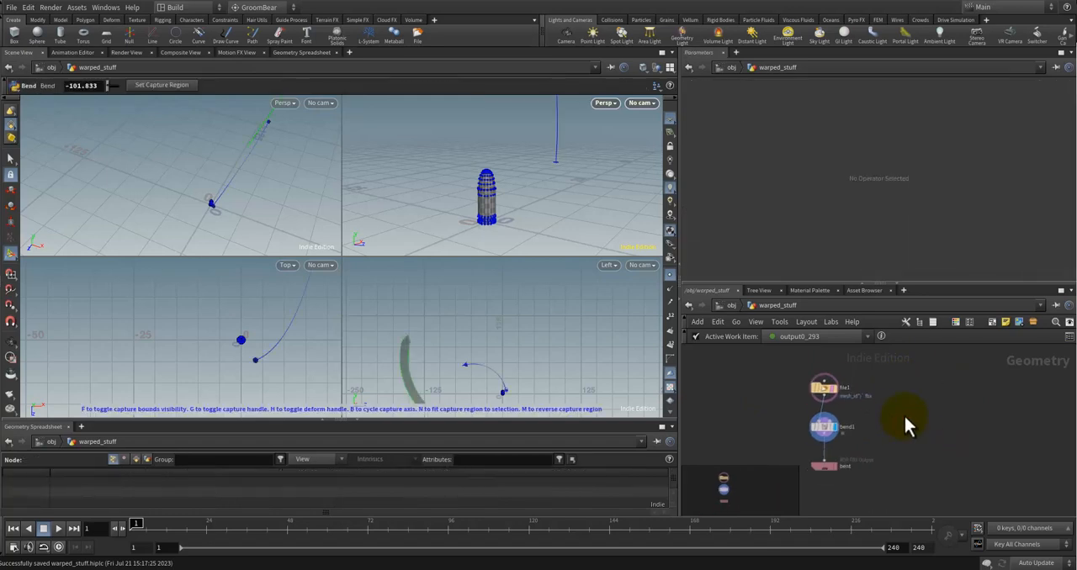
scroll(853, 418, "up", 2)
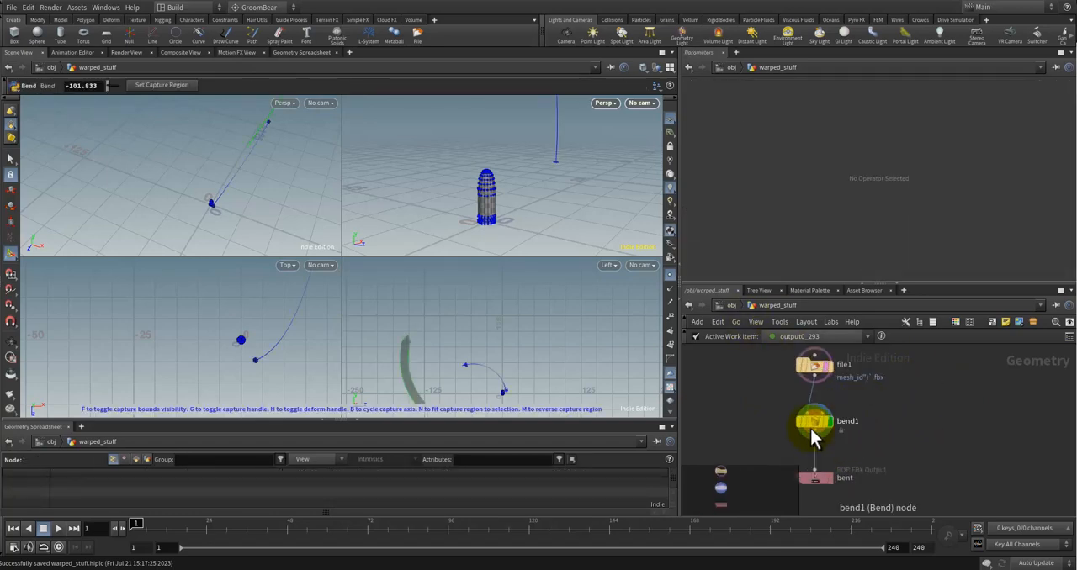
Step: Return to the object level and open automate_warped_stuff to check the progress of its task nodes
left_click(898, 412)
scroll(898, 412, "down", 1)
key("u")
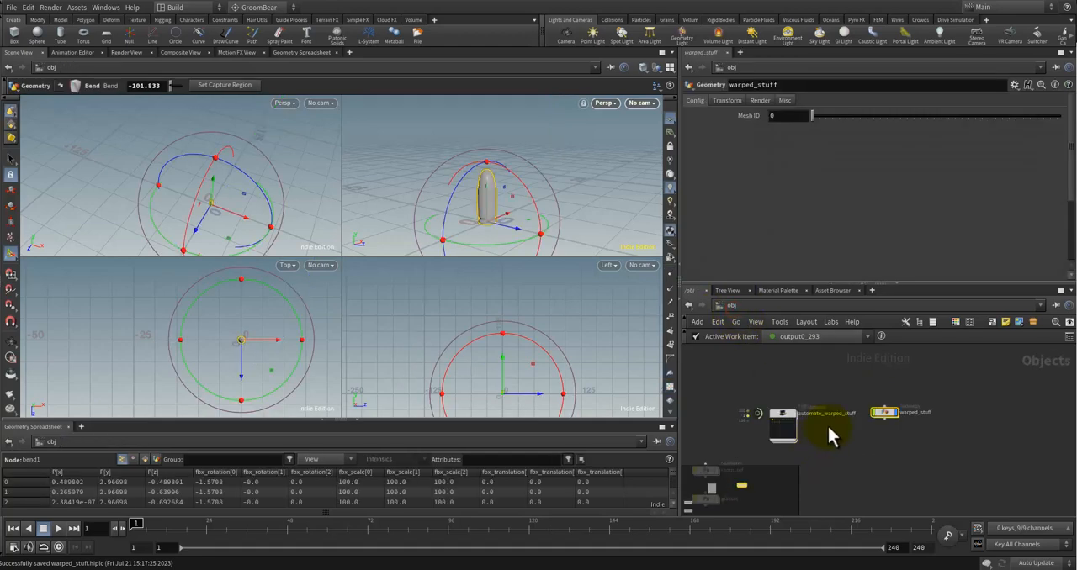
double_click(804, 413)
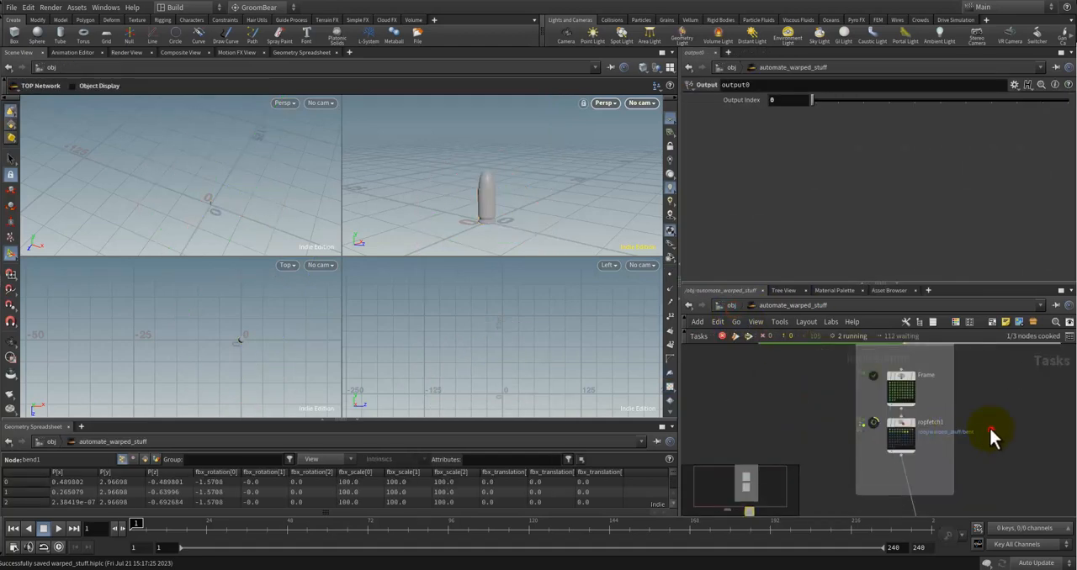
middle_click_drag(996, 450, 980, 414)
scroll(976, 456, "down", 2)
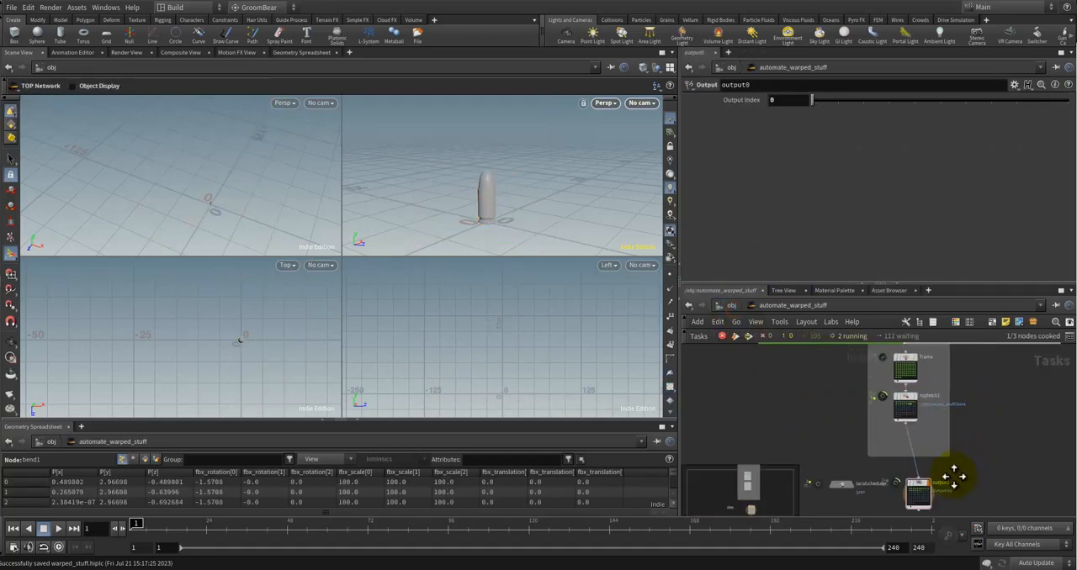
middle_click_drag(954, 472, 915, 514)
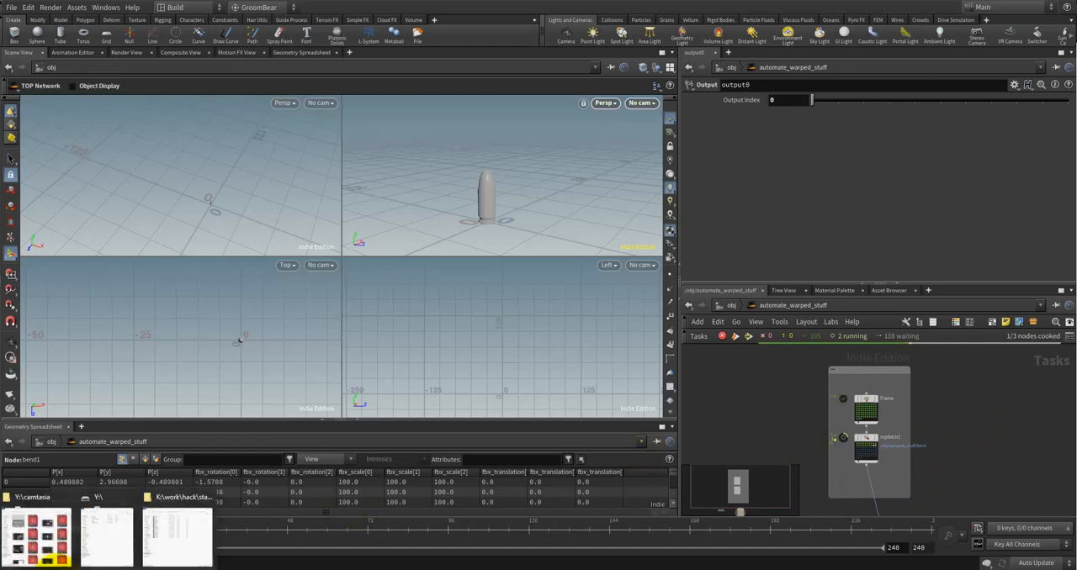
Step: Switch to File Explorer's deformed folder and review the exported bent FBX files
left_click(168, 514)
left_click(378, 387)
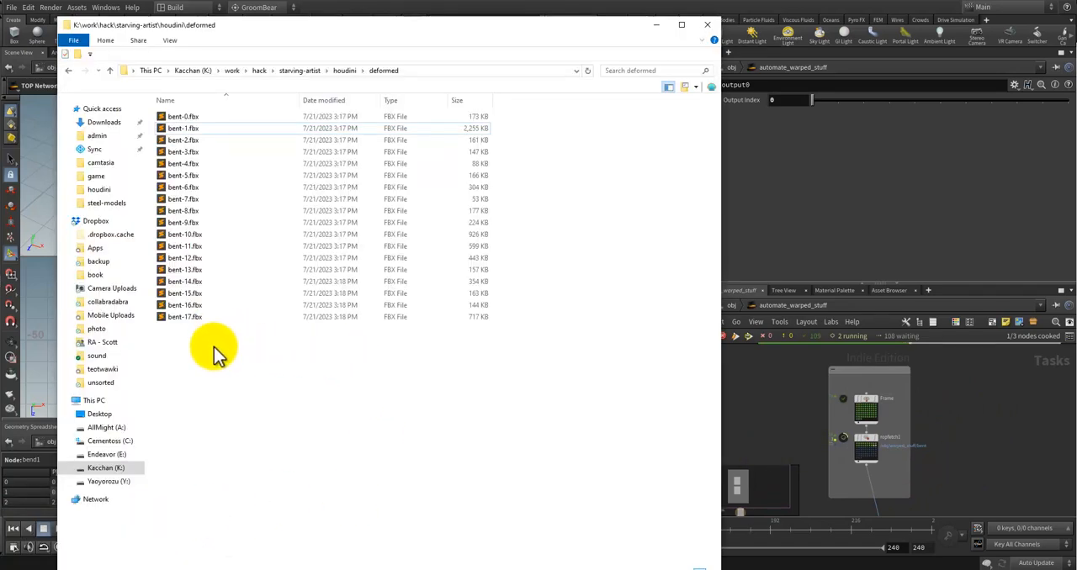
left_click_drag(216, 349, 190, 118)
left_click(276, 350)
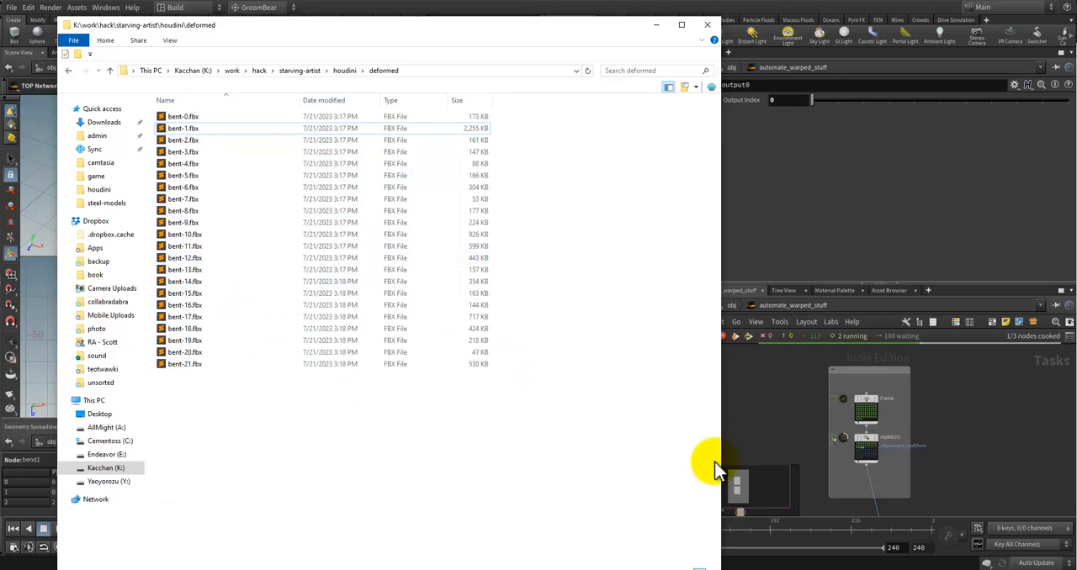
Step: Switch back to Houdini, return to the object level, and open warped_stuff to inspect its bend1 node
left_click(788, 392)
left_click(731, 306)
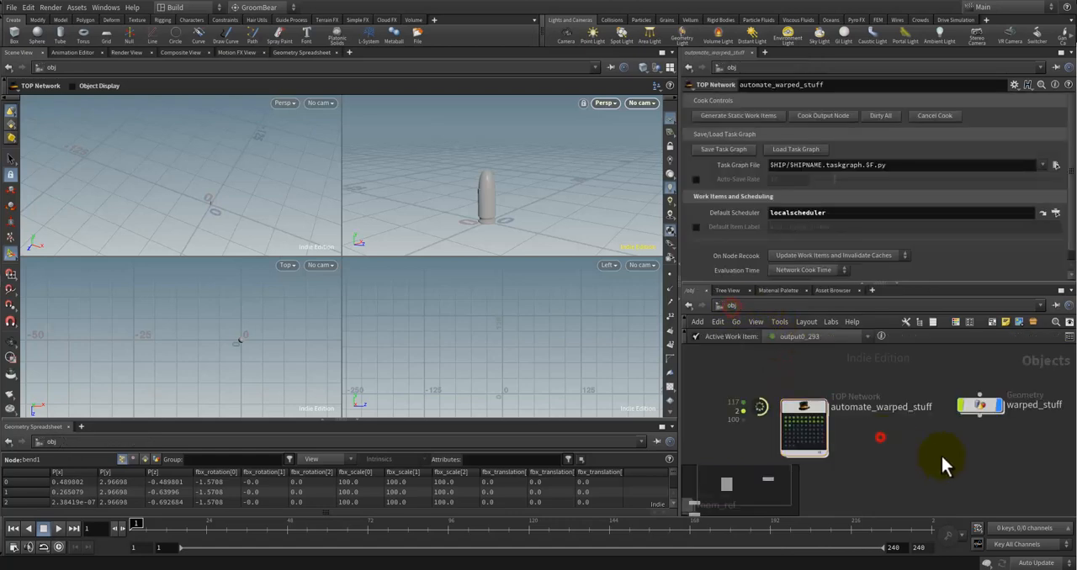
double_click(894, 403)
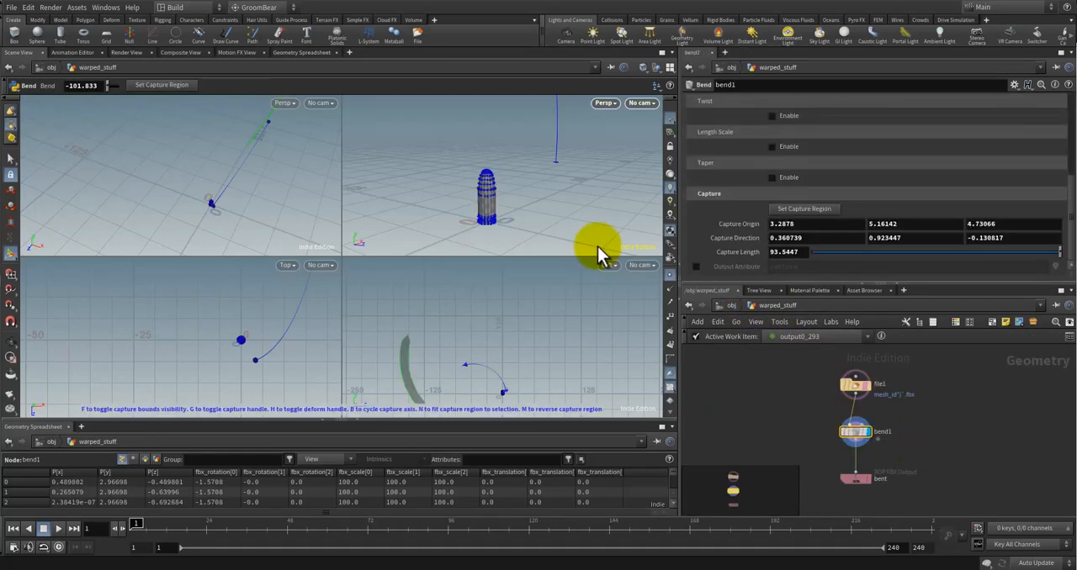
left_click(875, 406)
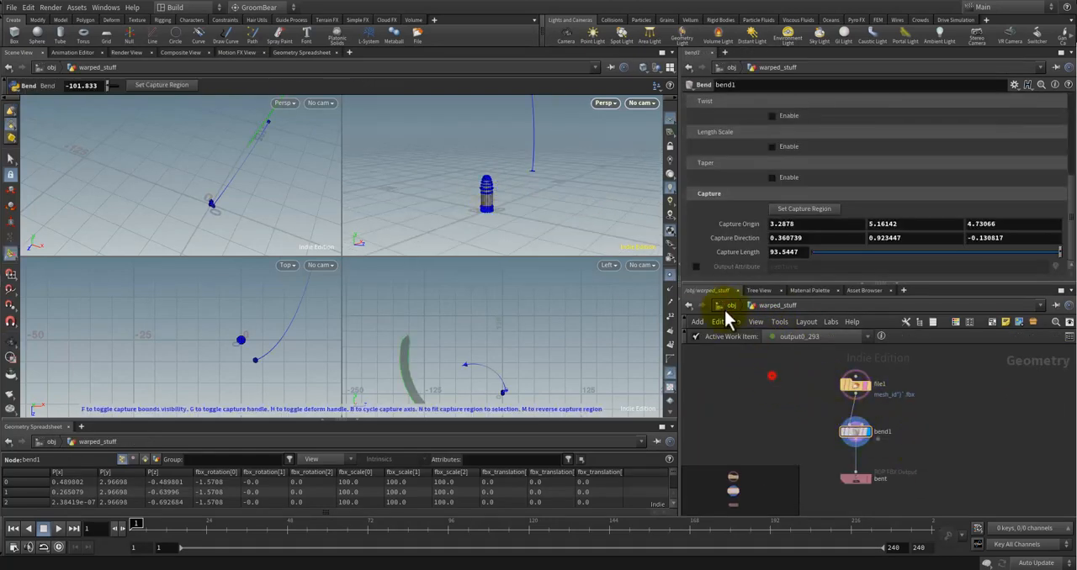
Step: Set warped_stuff's Mesh ID to 5 at the object level and reopen its network to examine the bend on the axe
left_click(729, 305)
left_click_drag(808, 116, 828, 116)
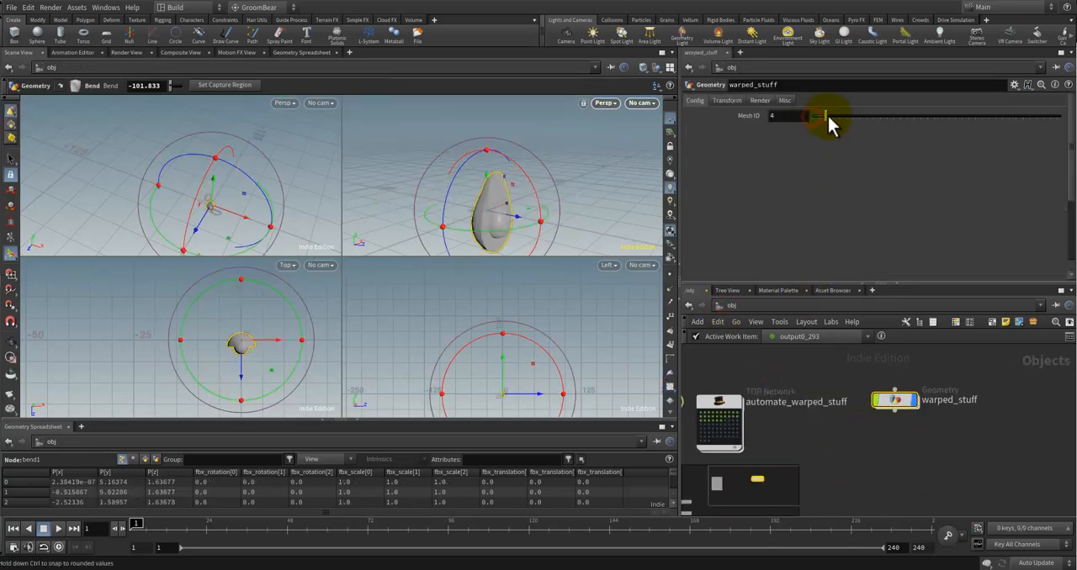
key("Escape")
left_click_drag(577, 199, 555, 220, "alt")
left_click(944, 459)
left_click(898, 401)
double_click(898, 401)
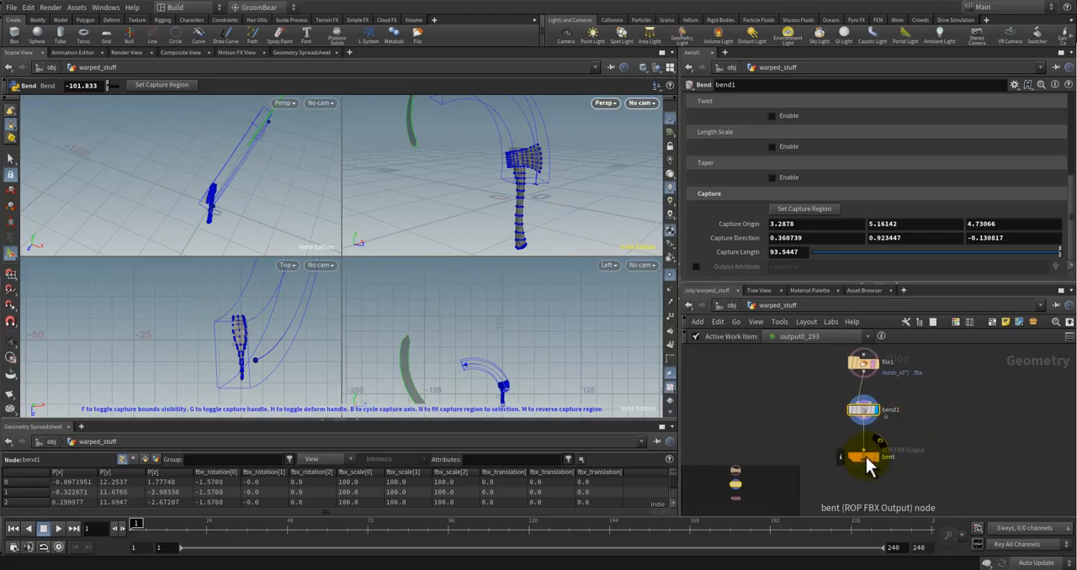
left_click(541, 200)
left_click_drag(543, 201, 548, 208, "alt")
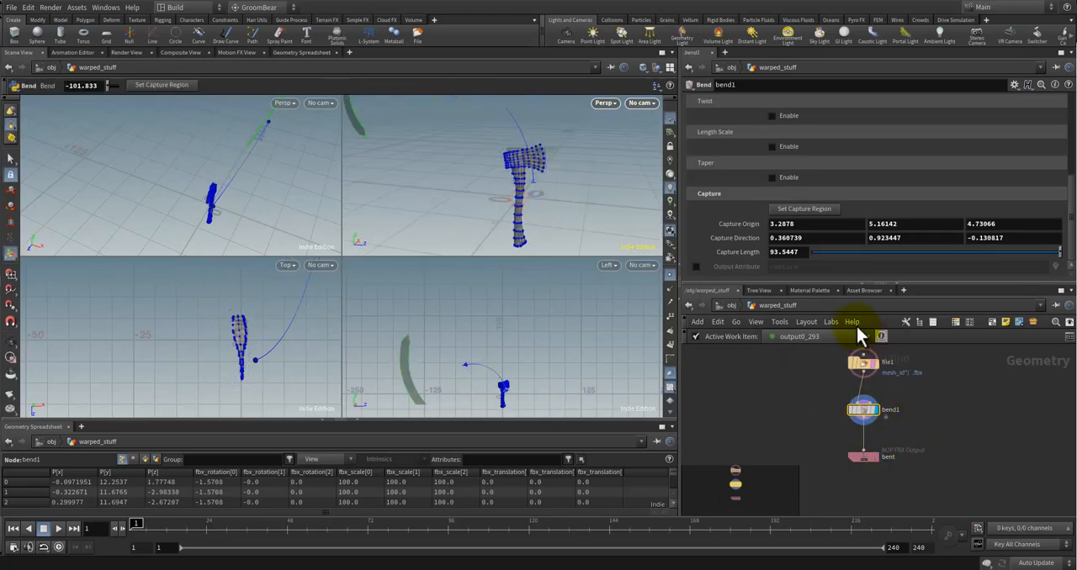
Step: Set warped_stuff's Mesh ID to 6 at the object level and reopen its network to examine the bend on the whisk
left_click(731, 306)
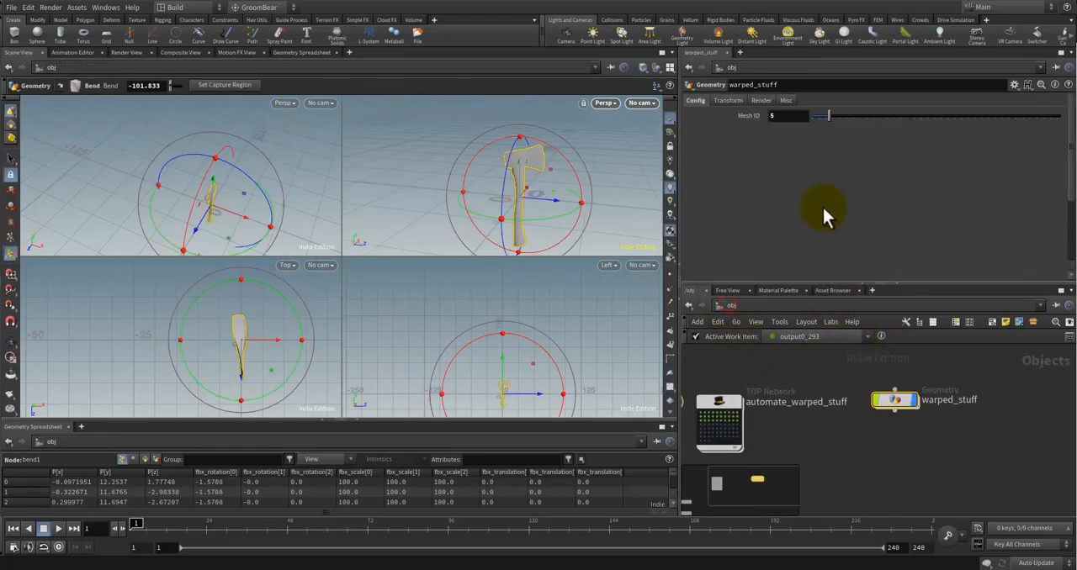
left_click_drag(829, 116, 832, 118)
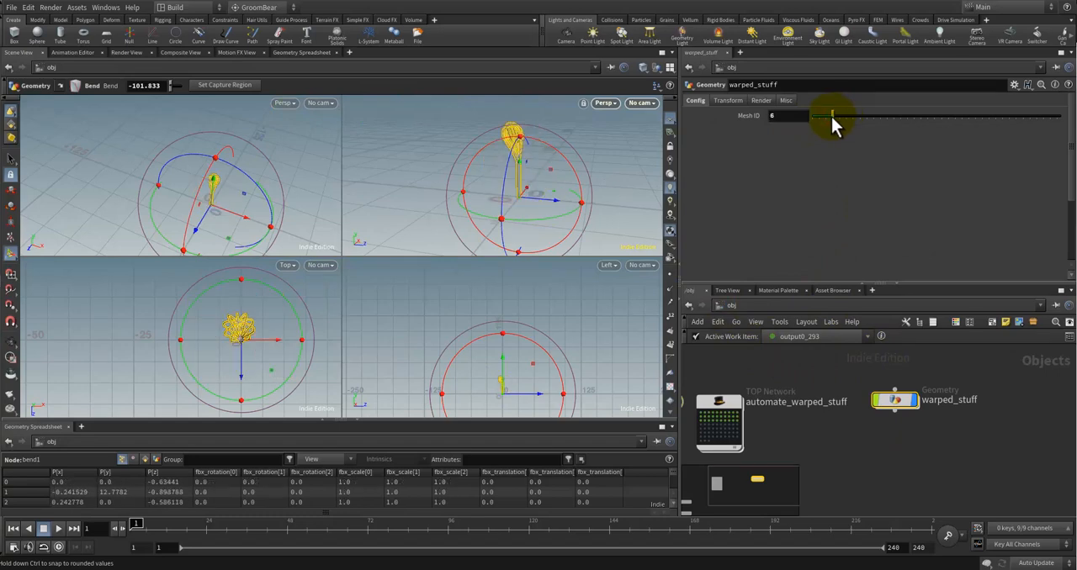
left_click_drag(596, 149, 658, 173, "alt")
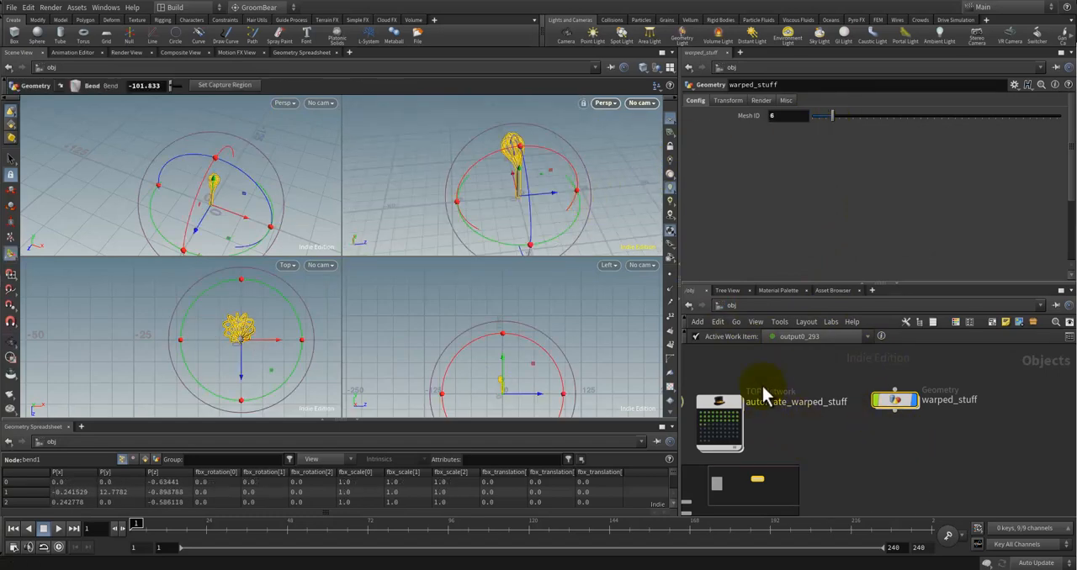
mouse_move(551, 170)
left_mouse_down("alt")
mouse_move(493, 149)
mouse_move(544, 110)
mouse_move(675, 154)
mouse_move(543, 149)
mouse_move(488, 163)
mouse_move(493, 177)
mouse_move(577, 168)
mouse_move(560, 163)
left_mouse_up("alt")
double_click(895, 402)
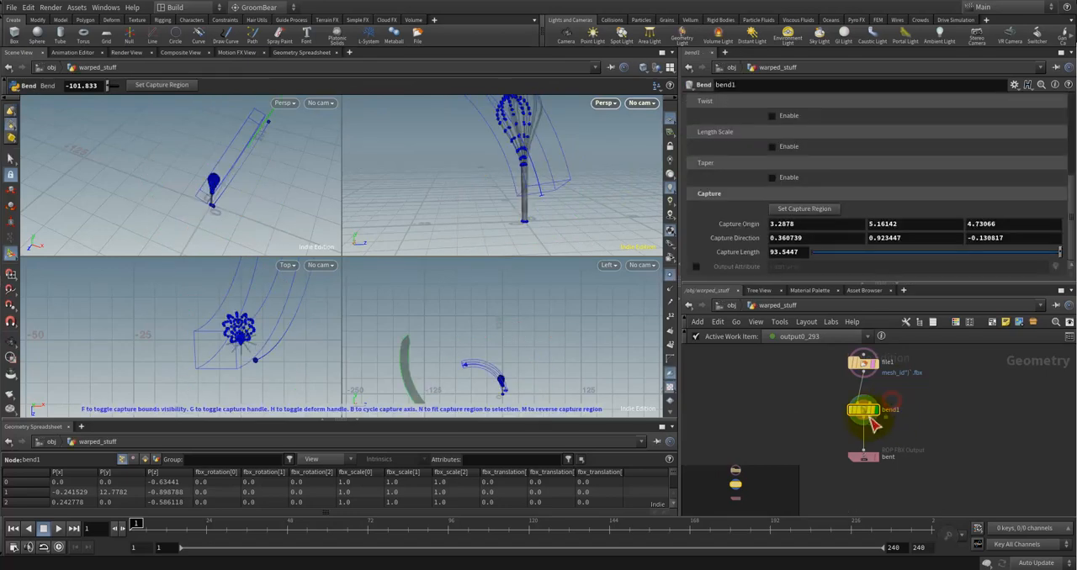
scroll(526, 184, "down", 3, "alt")
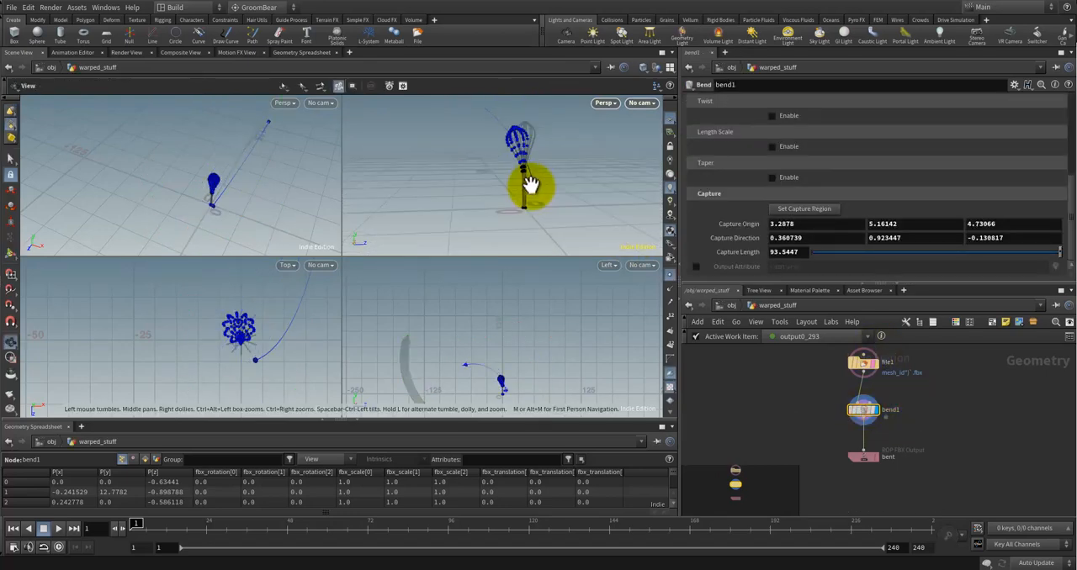
scroll(557, 224, "down", 2)
key("Return")
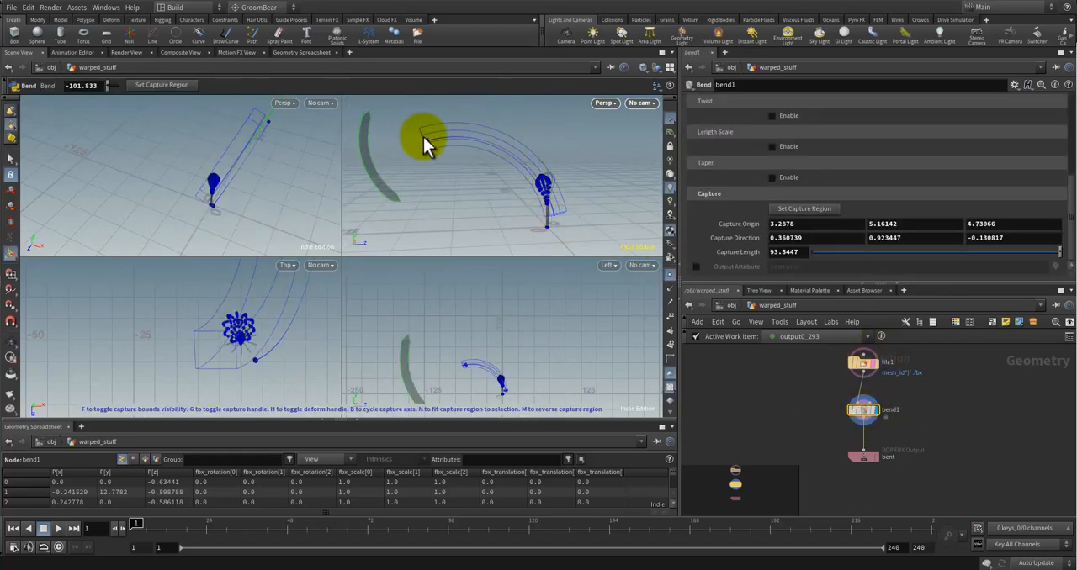
Step: Go through bend1's Capture Origin values and open its Capture Length for editing
left_click(792, 224)
left_click(889, 224)
left_click(986, 224)
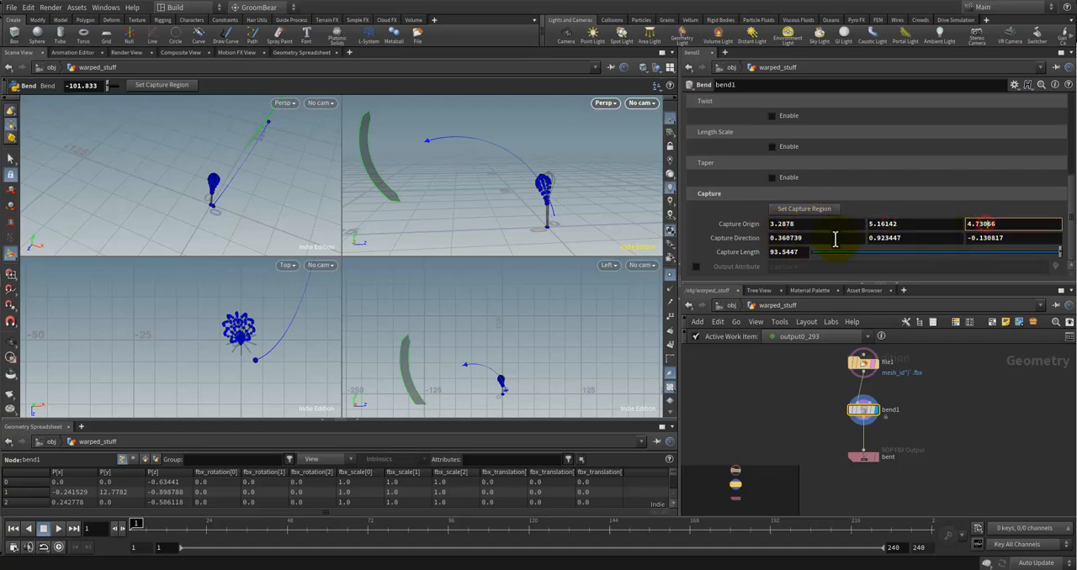
left_click(795, 252)
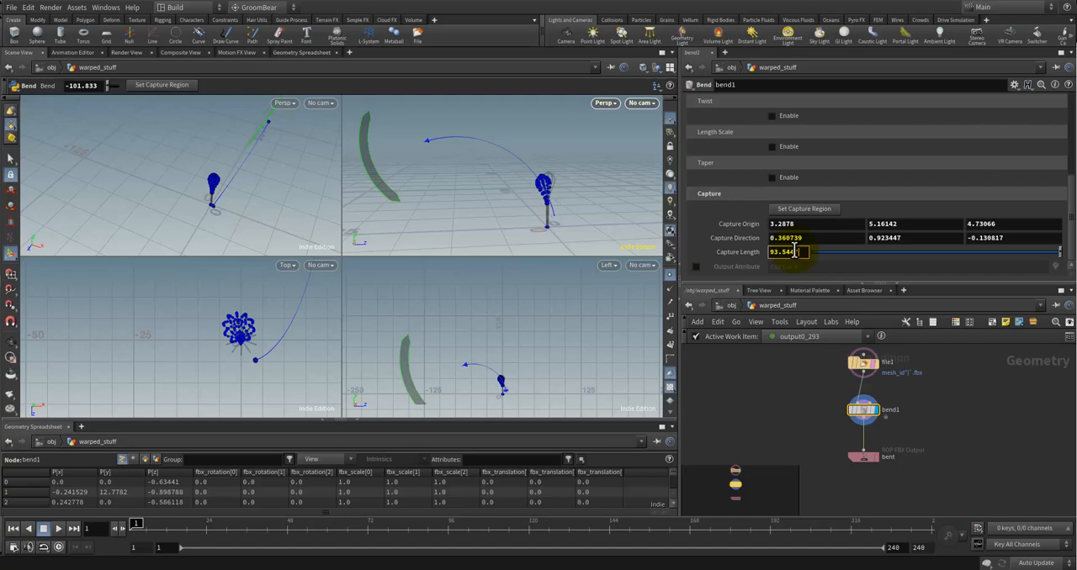
Step: Examine the whisk's bend and its capture region up close in the perspective view
left_click(939, 401)
key("Escape")
left_click_drag(545, 197, 482, 165)
key("Return")
key("Escape")
scroll(474, 144, "up", 6)
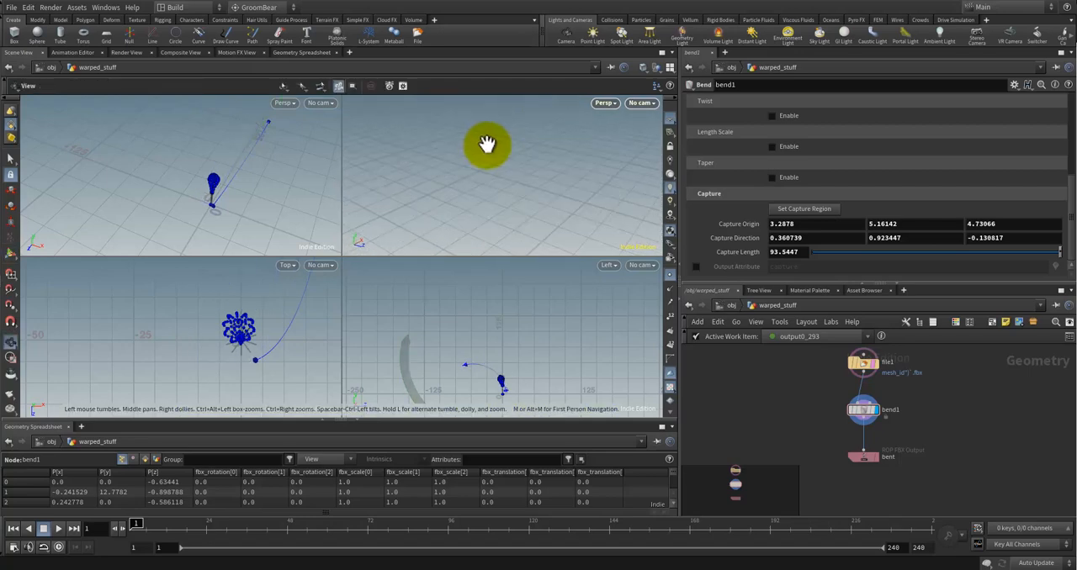
scroll(517, 158, "down", 3)
scroll(546, 177, "down", 3)
left_click_drag(577, 196, 523, 144)
key("Return")
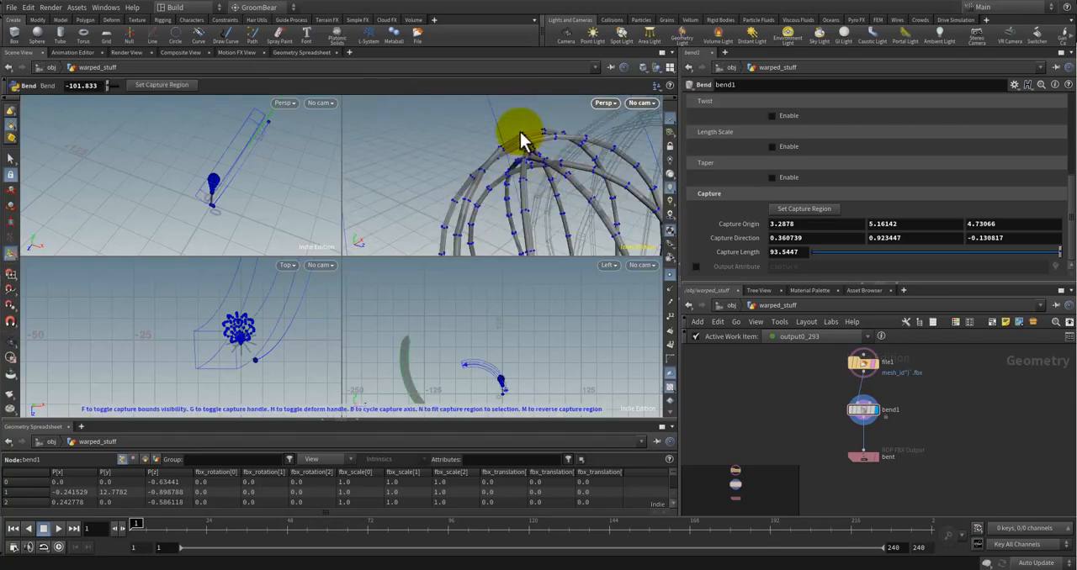
key("Escape")
scroll(554, 153, "down", 2)
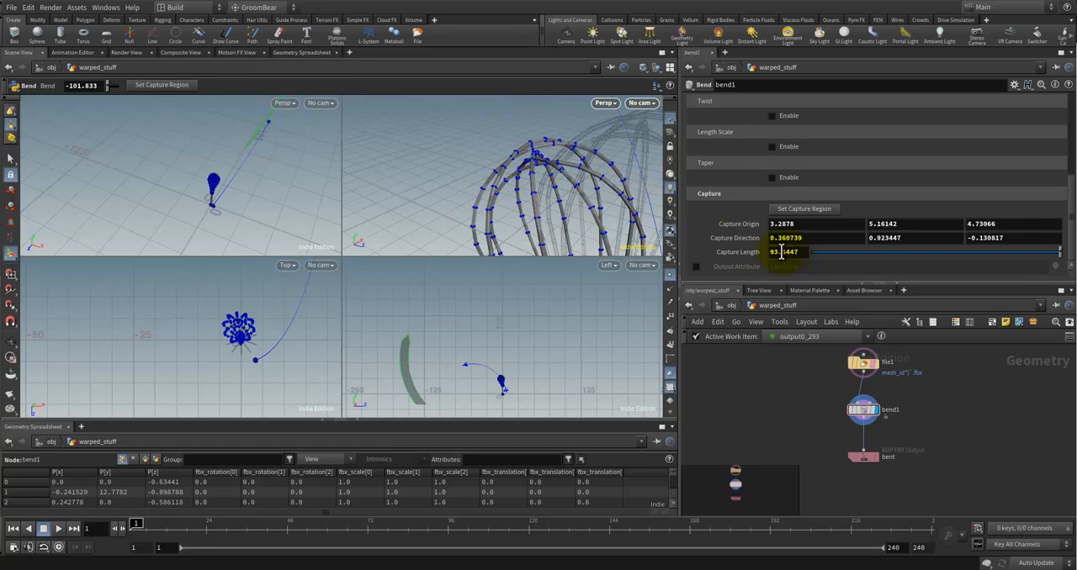
scroll(538, 190, "down", 3)
mouse_move(538, 190)
left_mouse_down("alt")
mouse_move(525, 204)
mouse_move(550, 199)
left_mouse_up("alt")
Step: Shift the bent and bend1 nodes slightly down to leave more room below file1
middle_click_drag(949, 405, 921, 433)
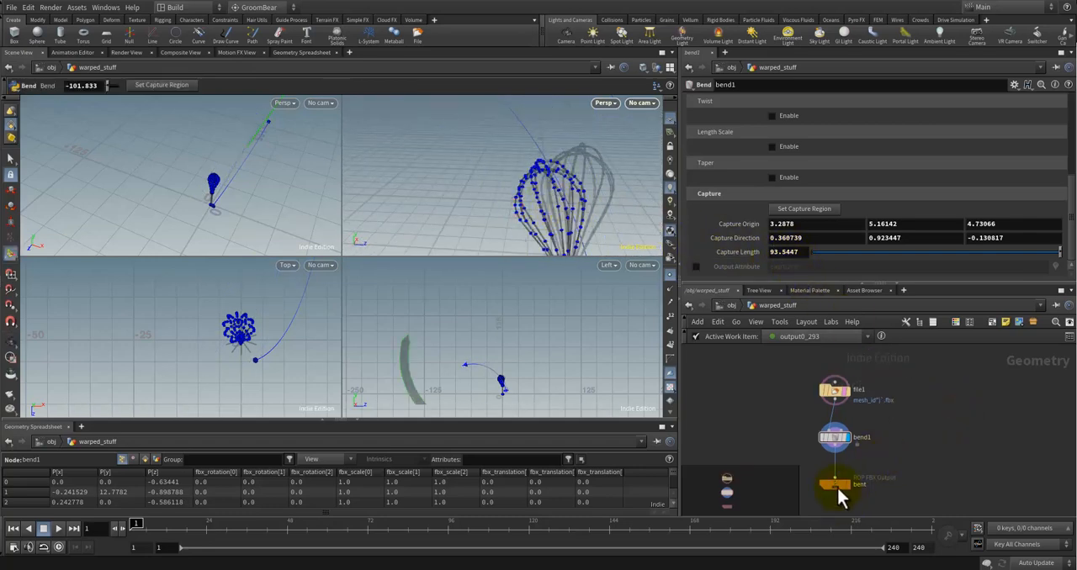
left_click_drag(836, 484, 836, 487)
left_click_drag(835, 439, 835, 449)
right_click(890, 418)
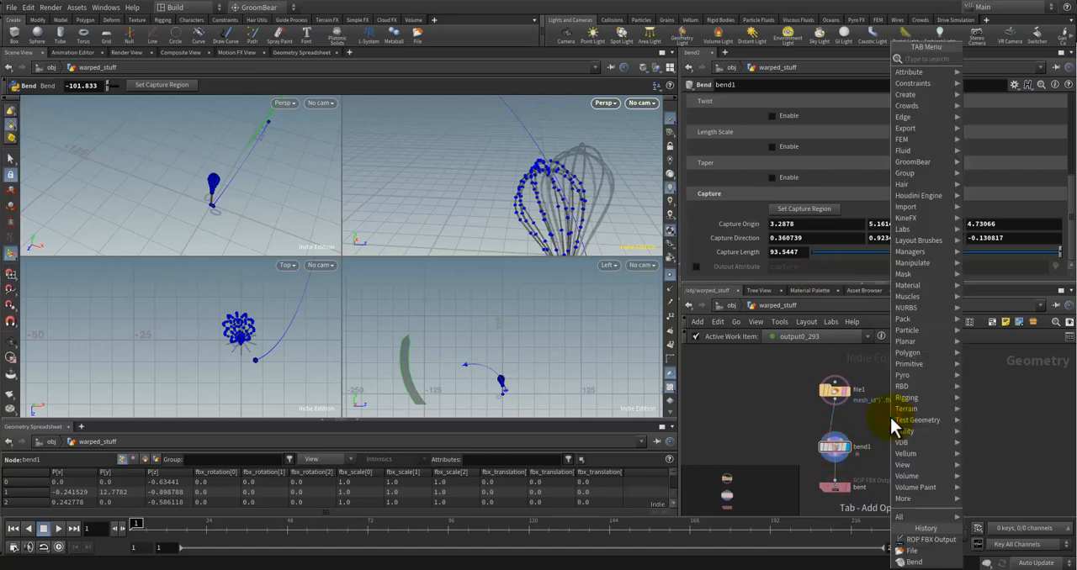
type("higoes")
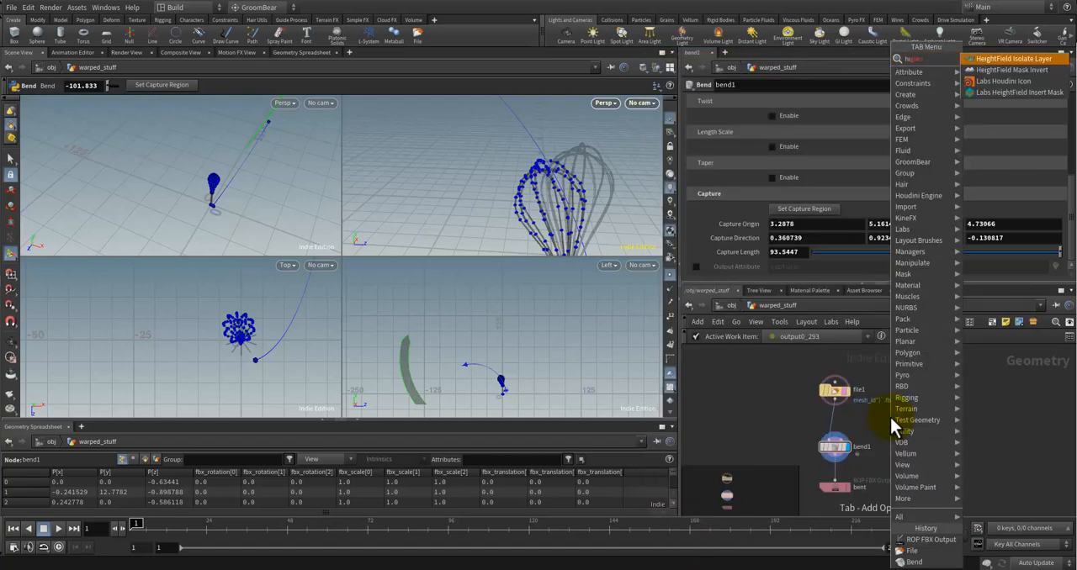
left_click(1007, 437)
left_click(976, 431)
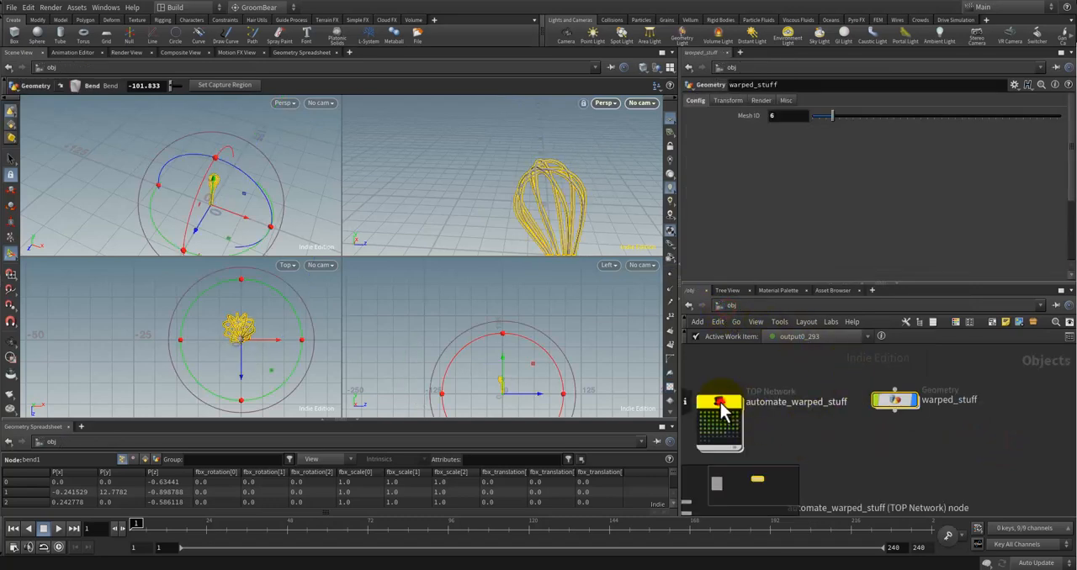
Step: Look inside the automate_warped_stuff TOP network, then return to the object level and reopen warped_stuff
double_click(719, 404)
scroll(961, 437, "down", 3)
middle_click_drag(963, 432, 885, 440)
left_click(730, 307)
double_click(894, 403)
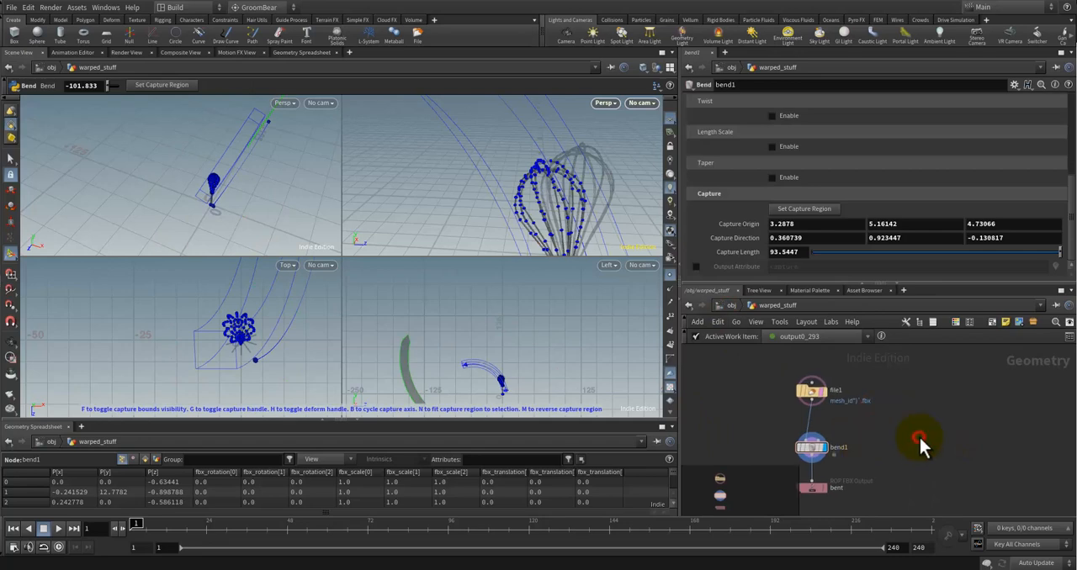
Step: Add a Point Wrangle beside bend1 and connect file1's output to its first input
key("Tab")
type("wrang")
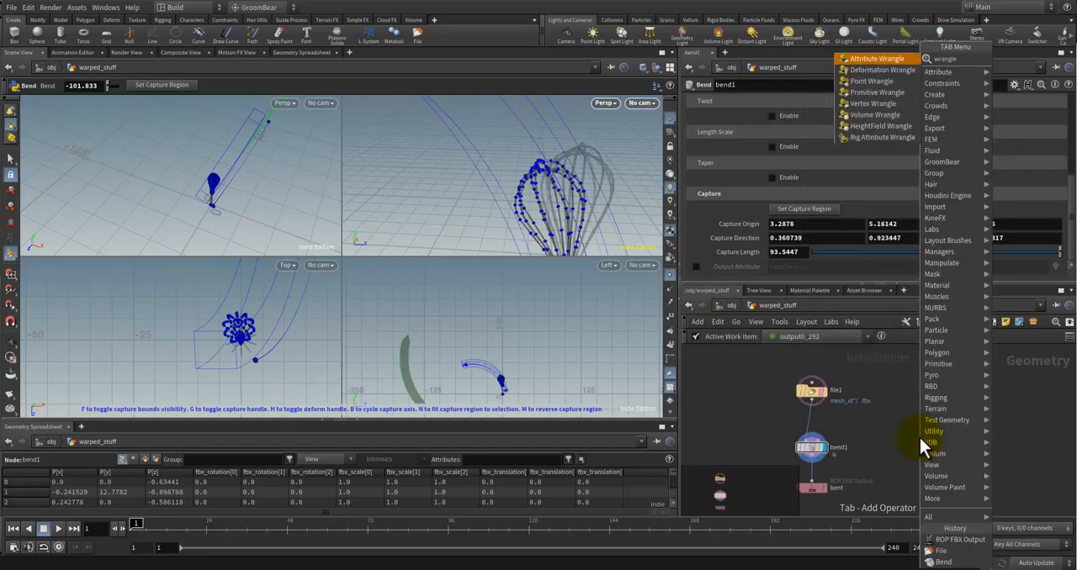
type("le")
key("Return")
left_click(912, 450)
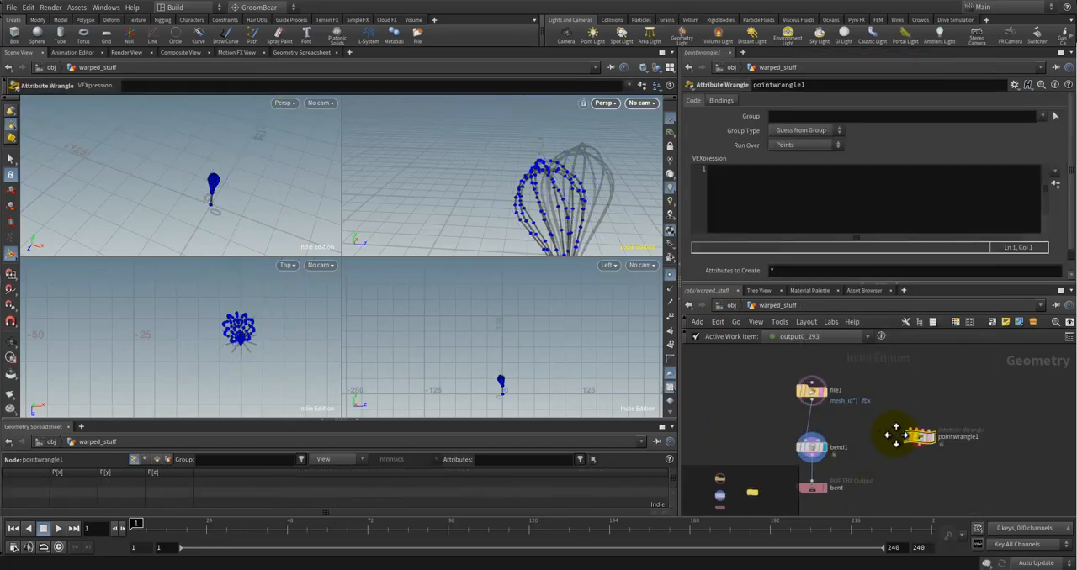
middle_click_drag(896, 435, 887, 409)
left_click_drag(926, 419, 892, 415)
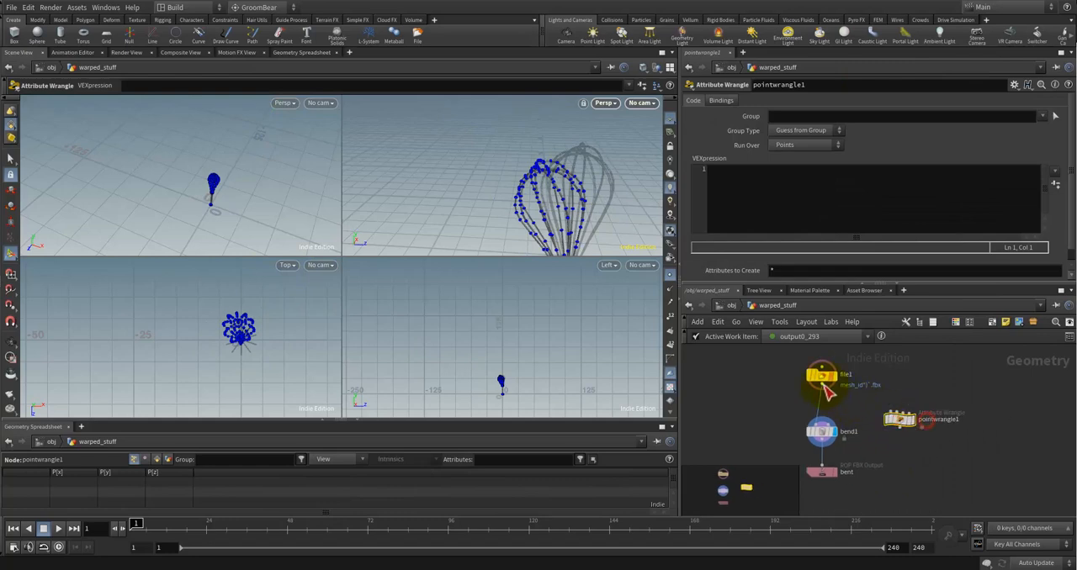
left_click_drag(827, 392, 892, 413)
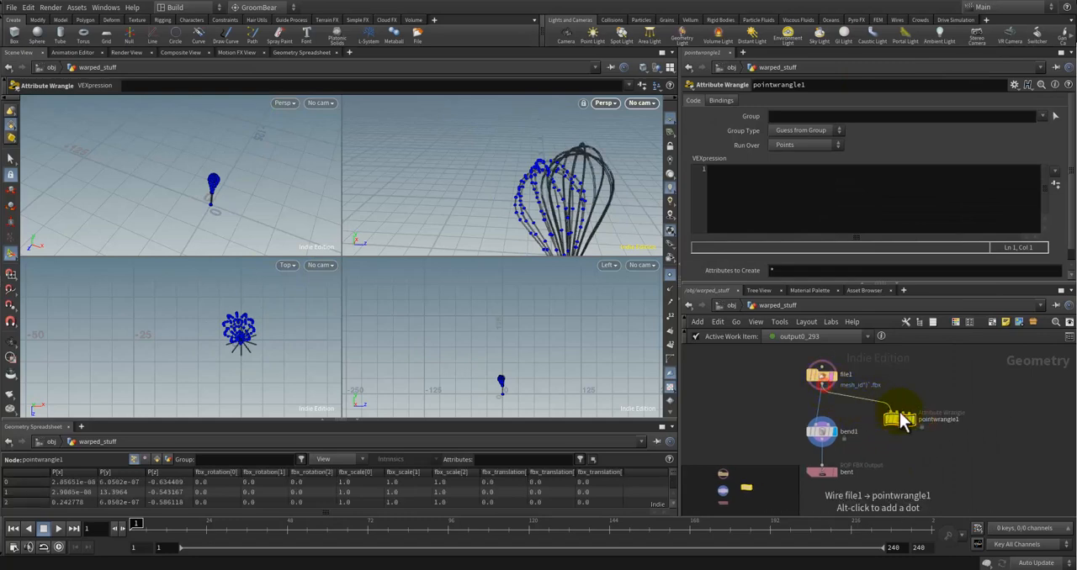
Step: Start a setdetailattrib call in the wrangle's VEXpression and show the detail attributes in the geometry spreadsheet
left_click(741, 178)
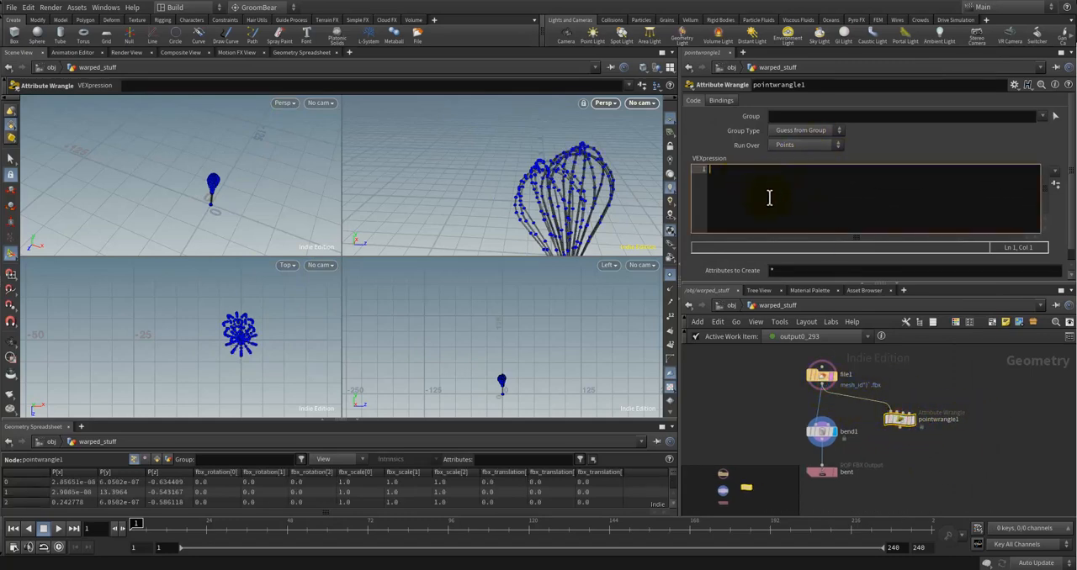
type("setdet")
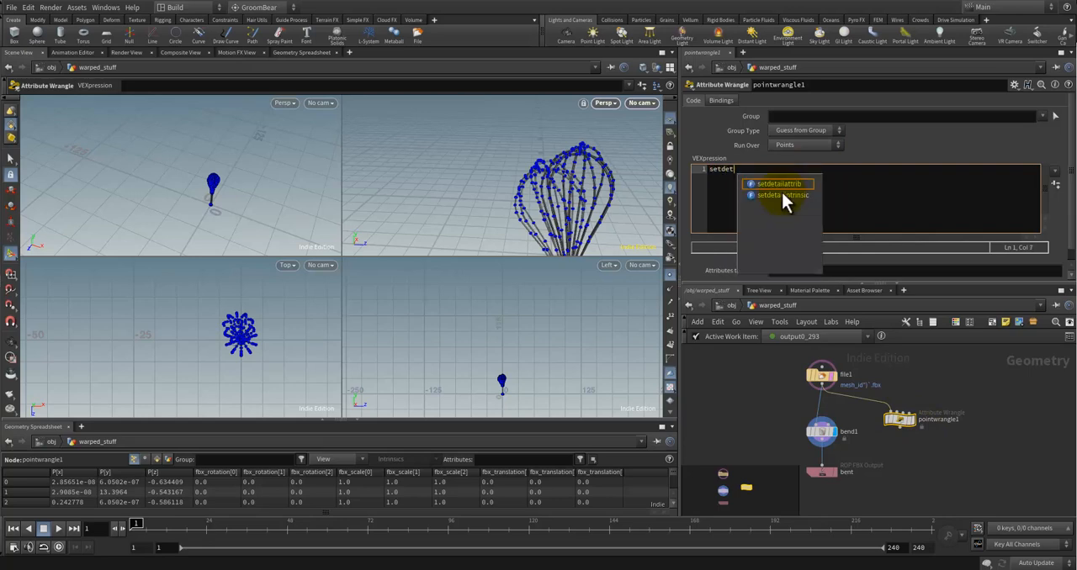
key("Return")
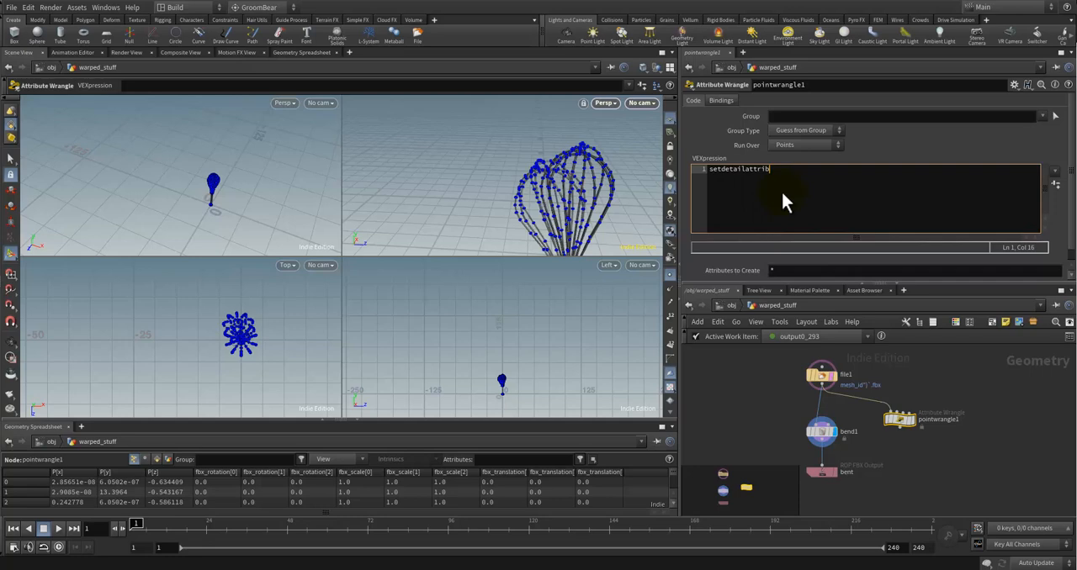
type("(\"")
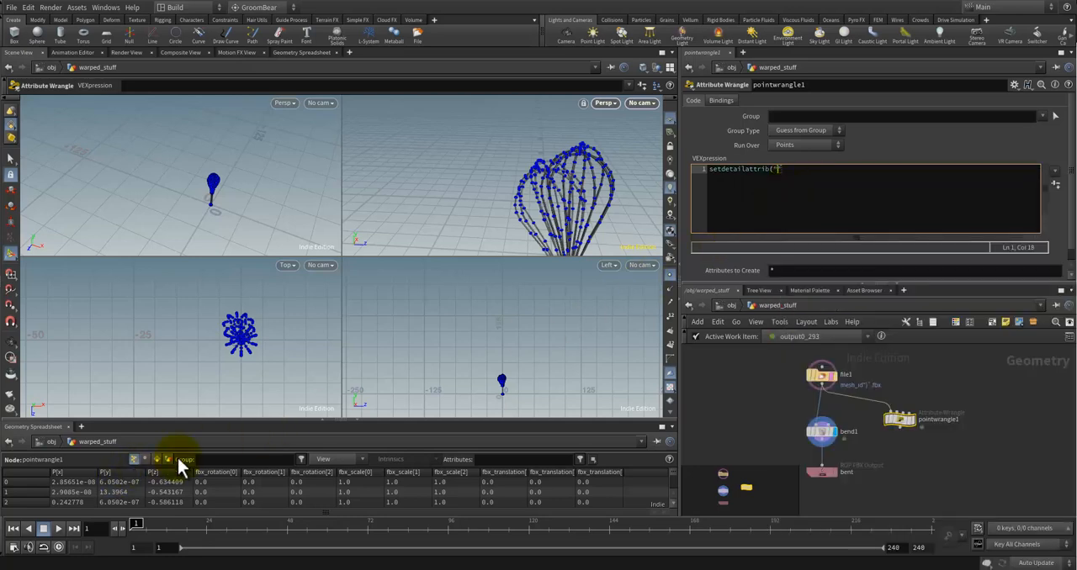
left_click(132, 459)
Step: Complete the setdetailattrib call with the attribute name "highest_y" and the value 0
left_click(799, 178)
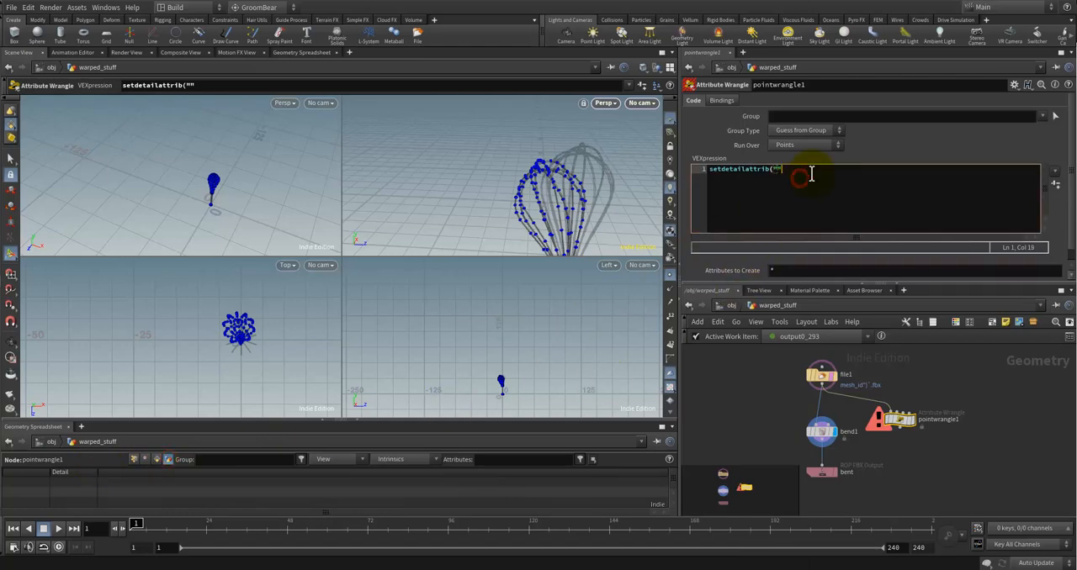
type("highest")
type("_point")
key("BackSpace")
key("BackSpace")
key("BackSpace")
key("BackSpace")
type(", 0);")
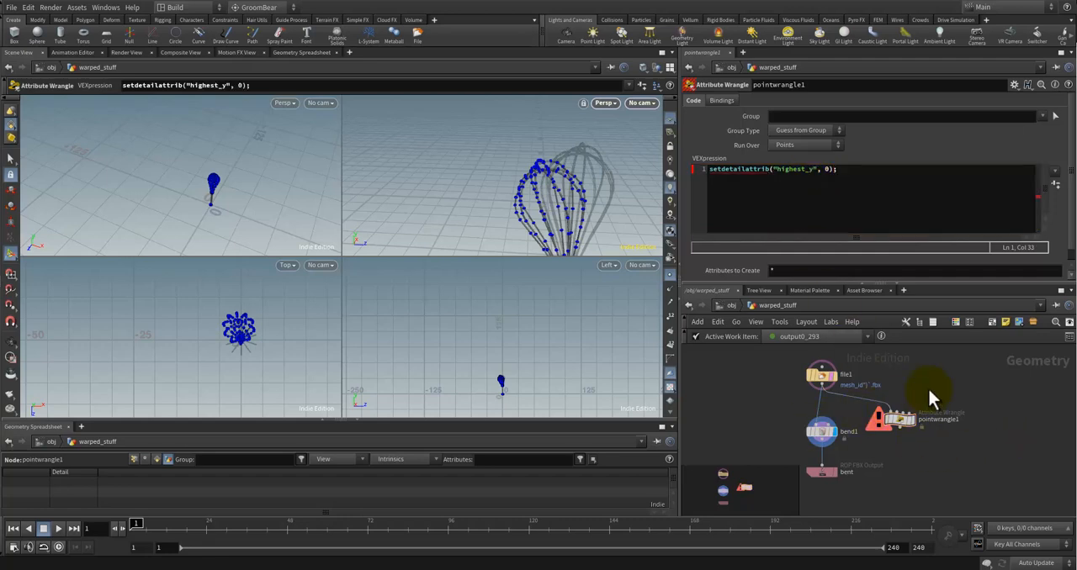
Step: Insert 0 as the first argument of setdetailattrib and apply the code
left_click(755, 171)
left_click(772, 171)
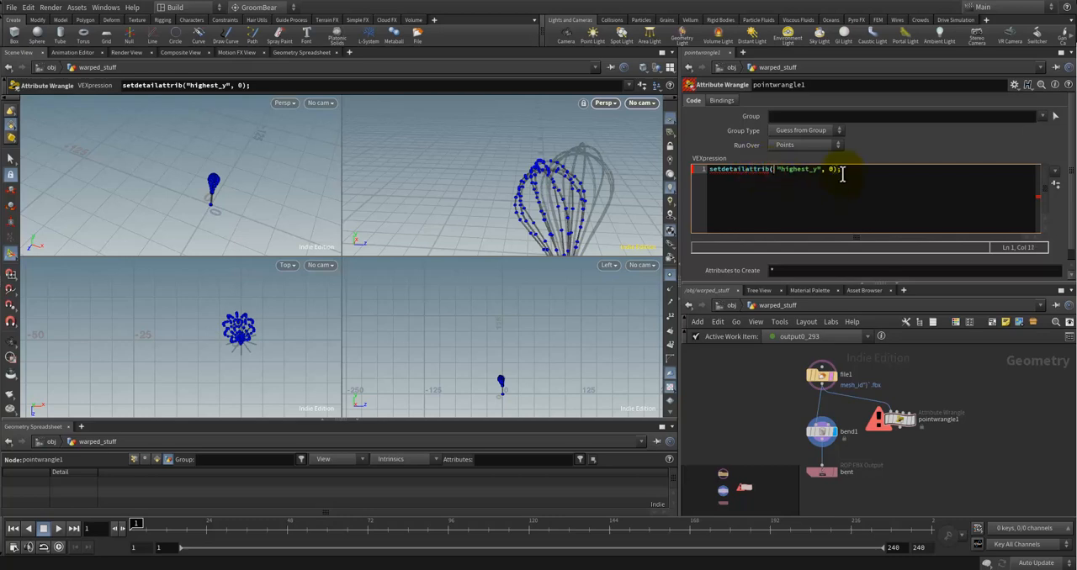
type("0,")
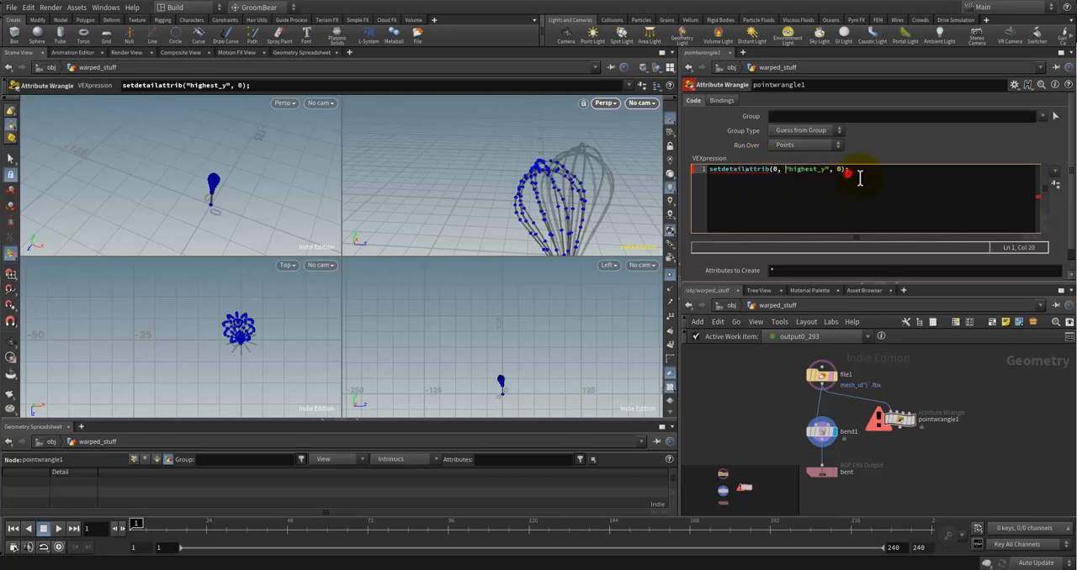
left_click(859, 176)
left_click(992, 406)
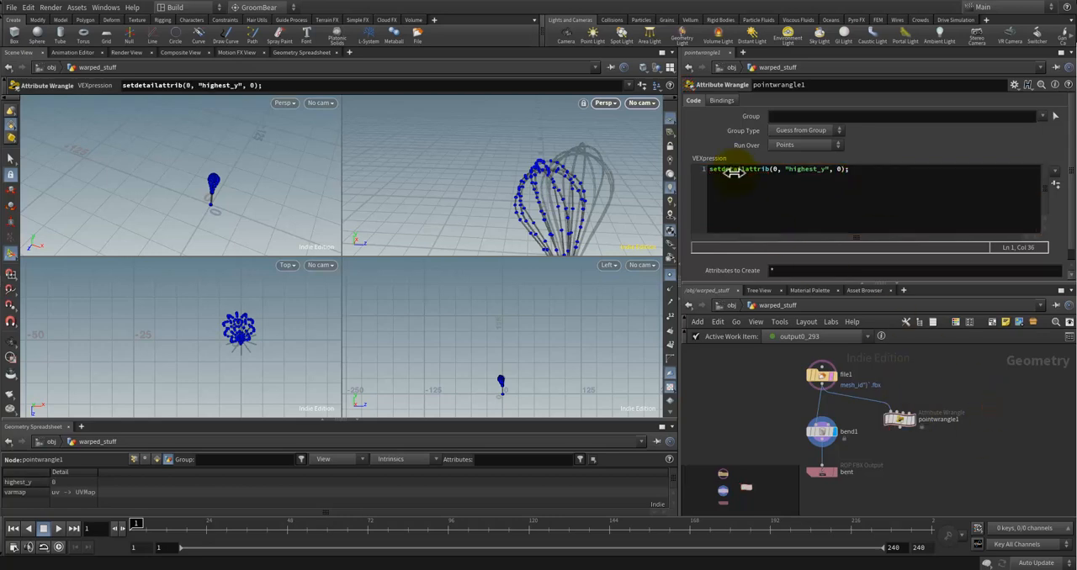
Step: Make the highest_y value a float by writing it as 0.0, and apply the code
left_click(838, 169)
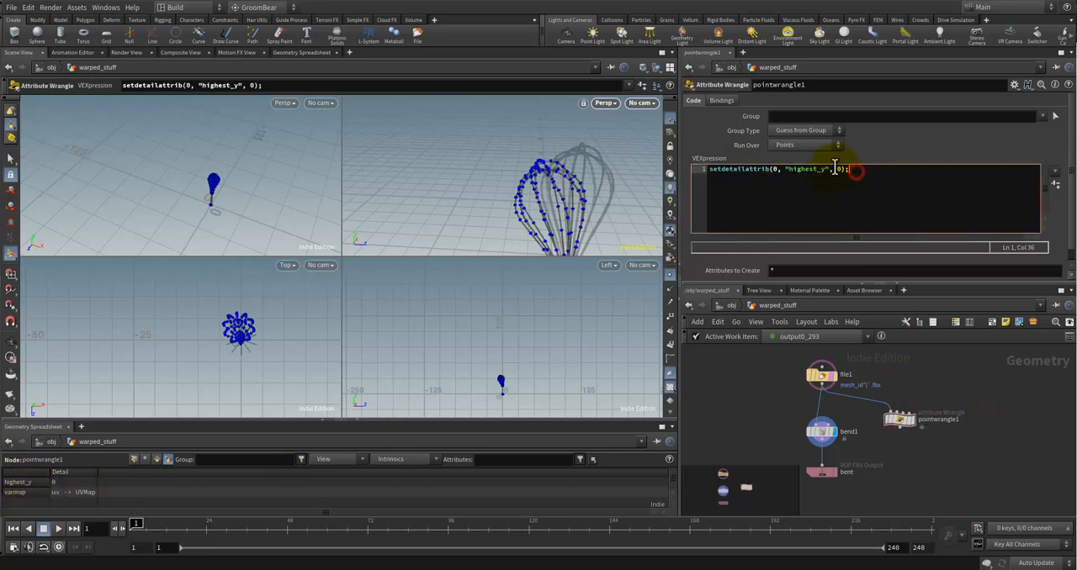
type(".0")
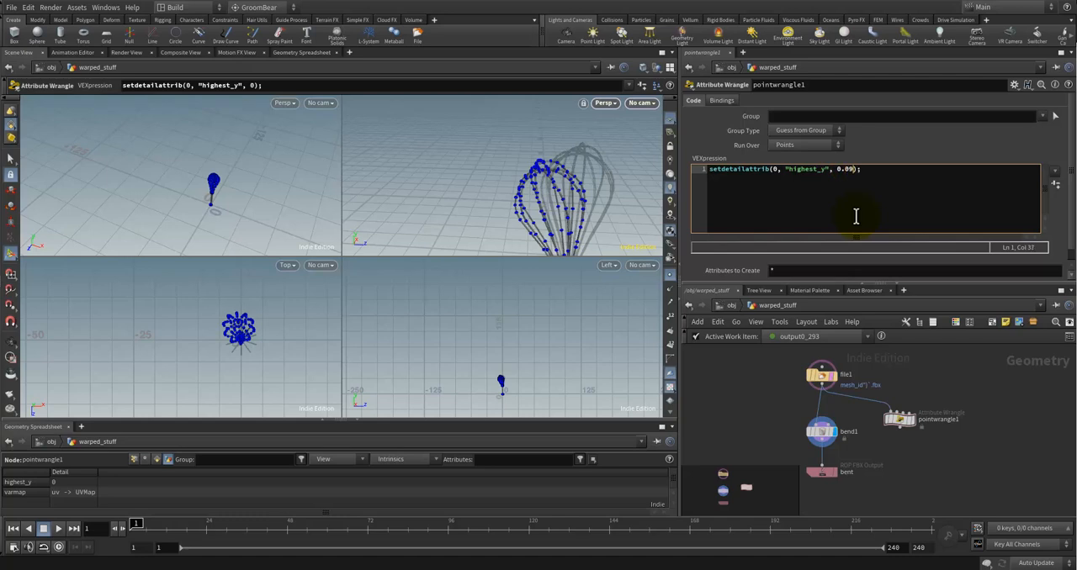
left_click(1015, 429)
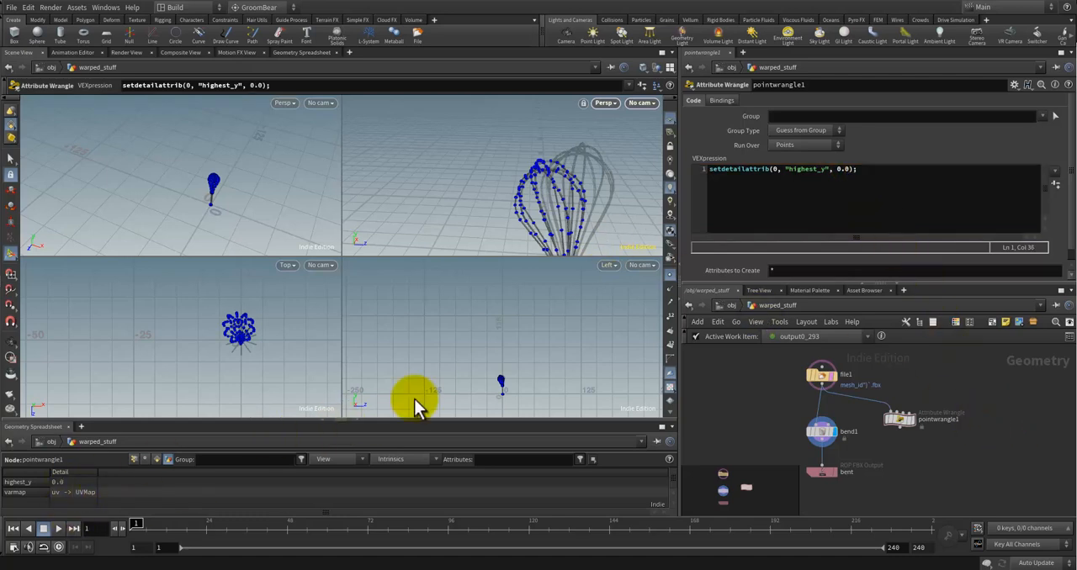
Step: Add two blank lines below and two above the setdetailattrib line in the wrangle code
left_click(882, 174)
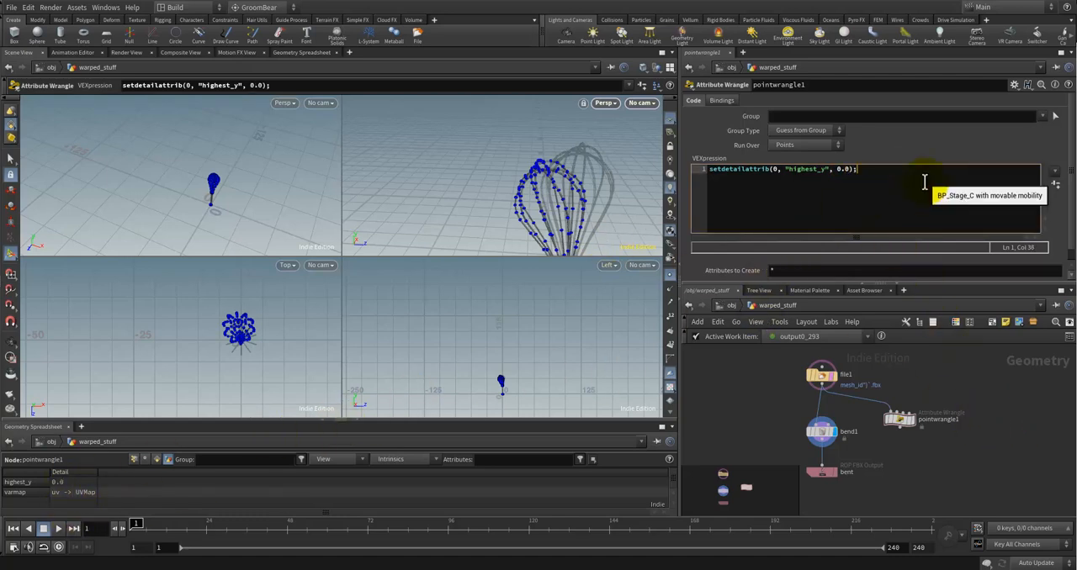
key("Return")
key("Return")
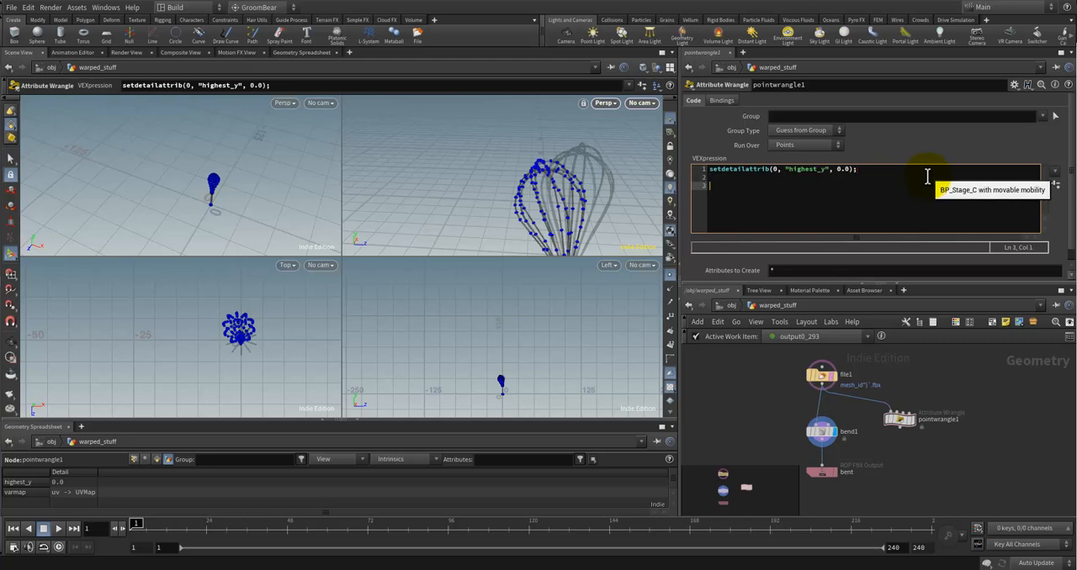
key("BackSpace")
key("Up")
key("shift+Down")
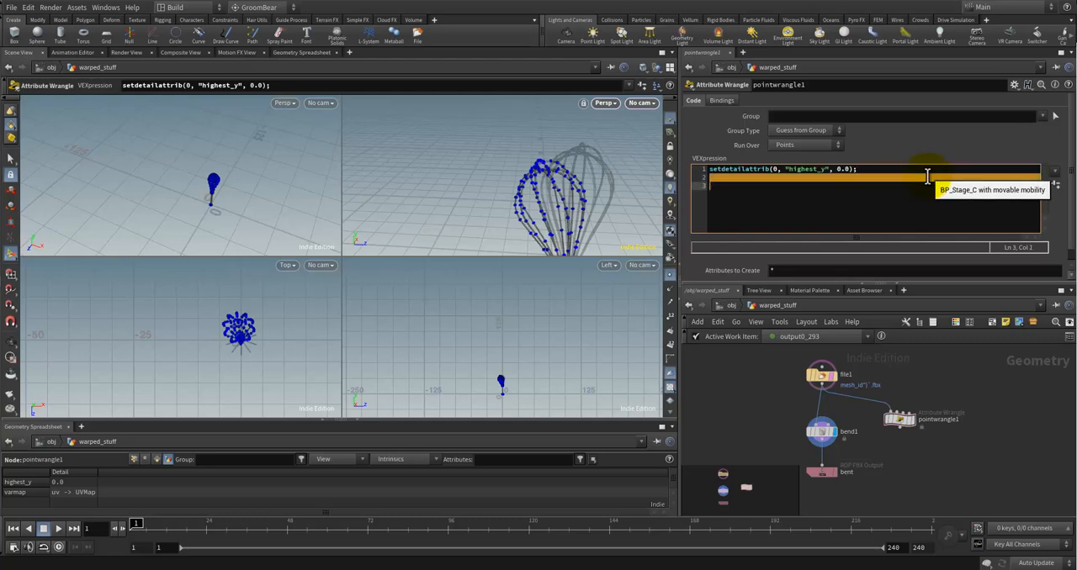
key("shift+Up")
key("shift+Up")
key("Down")
key("Down")
key("Up")
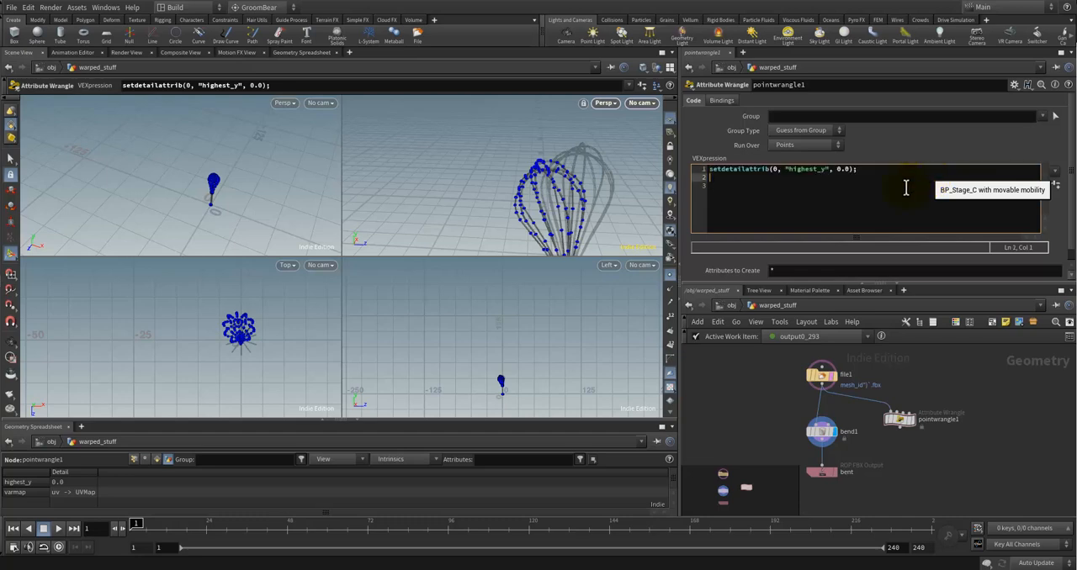
left_click(863, 183)
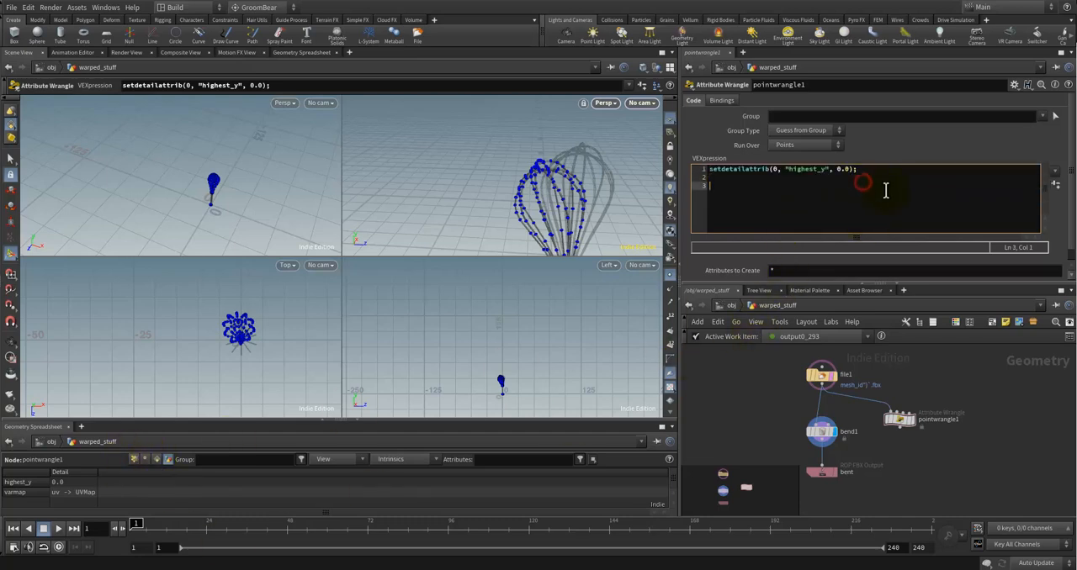
key("Up")
key("Up")
key("Return")
key("Return")
key("Up")
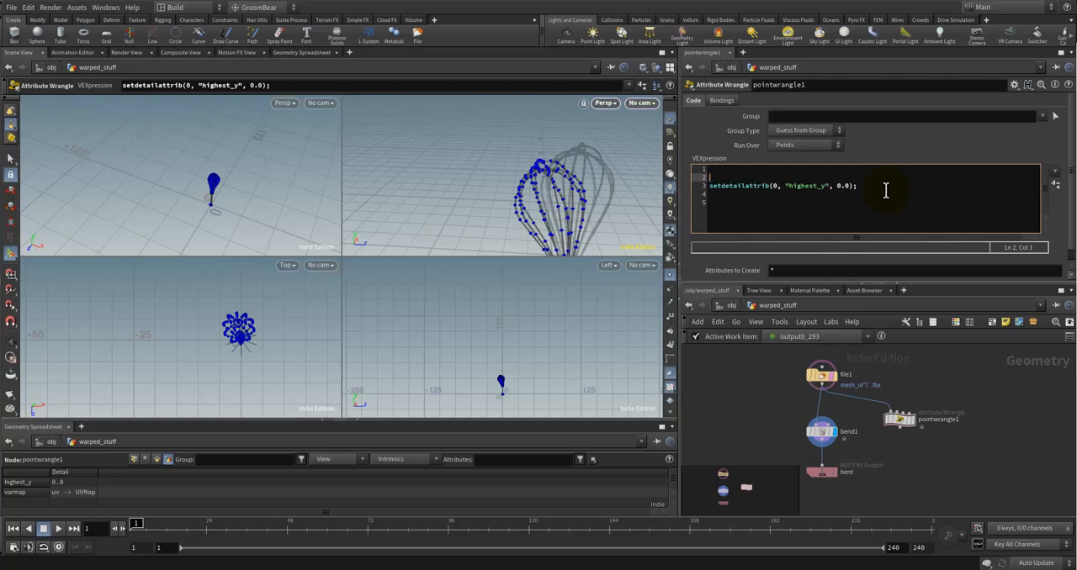
Step: Declare a float variable named highest with the value 0.0 above the setdetailattrib line
type("float hihest")
key("BackSpace")
key("BackSpace")
key("BackSpace")
key("BackSpace")
type("ghw")
type("est = 0.0")
type(";")
key("Return")
Step: Replace the constant value in the setdetailattrib call with the variable highest
key("Down")
key("End")
key("Left")
key("Left")
key("BackSpace")
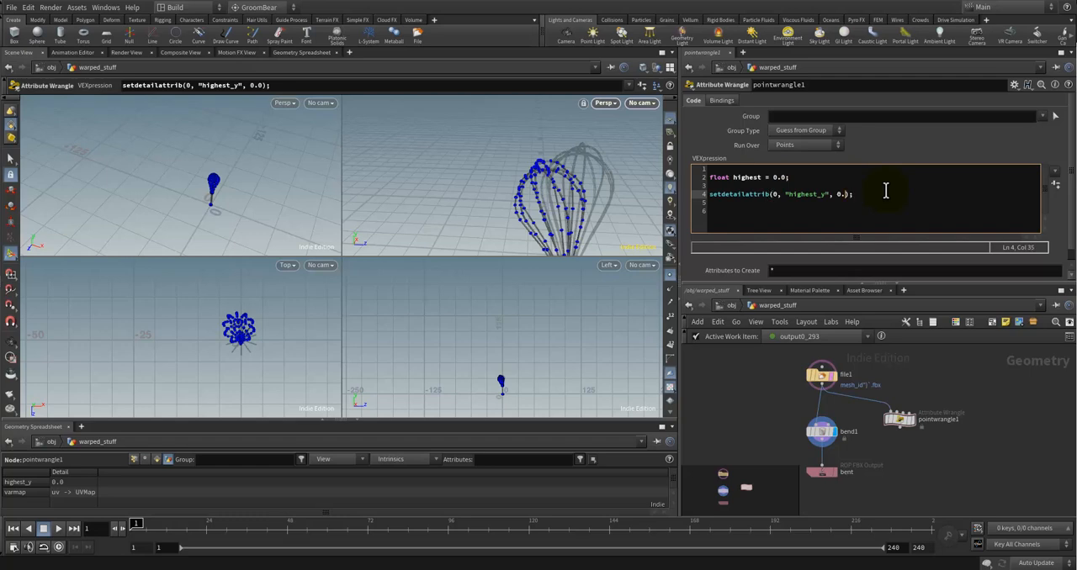
key("BackSpace")
key("BackSpace")
type("highest")
Step: Wrap the setdetailattrib line in an indented if block whose condition begins with highest >
key("Up")
key("Return")
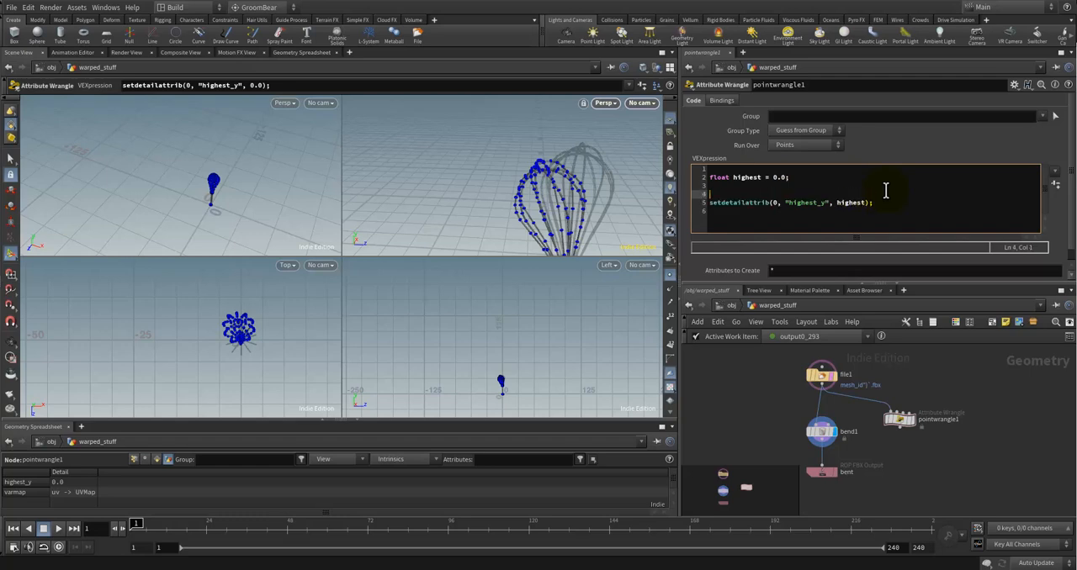
key("Return")
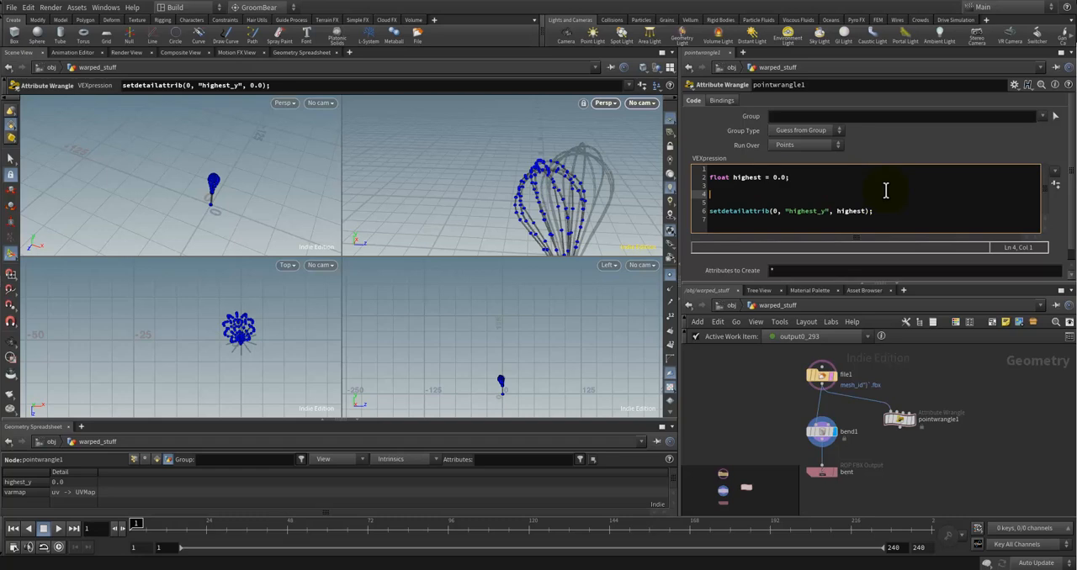
key("Delete")
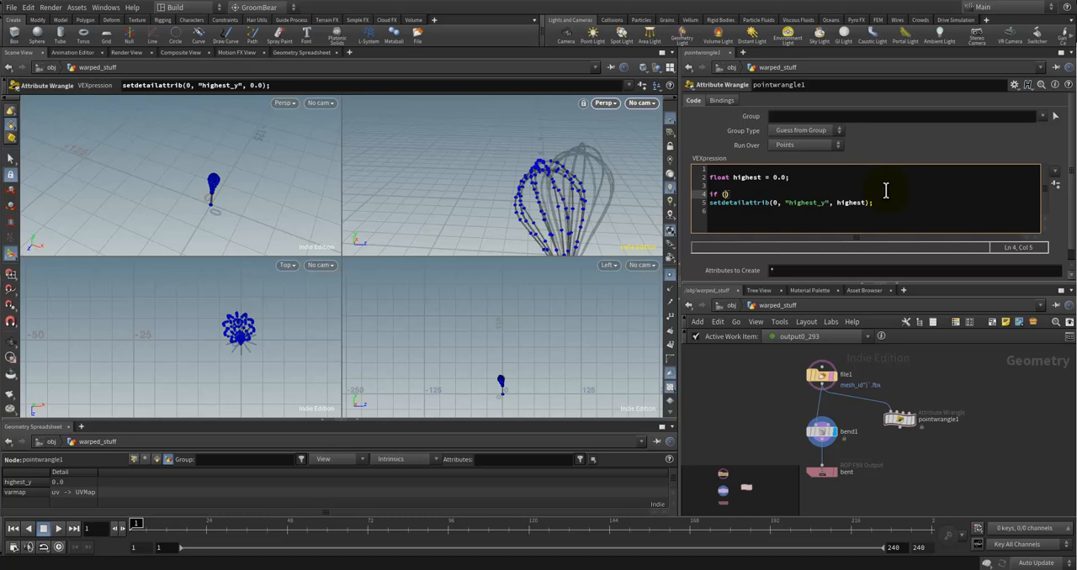
type("high")
type("hest")
key("Right")
key("Left")
key("Down")
key("Down")
key("Up")
key("Tab")
key("Up")
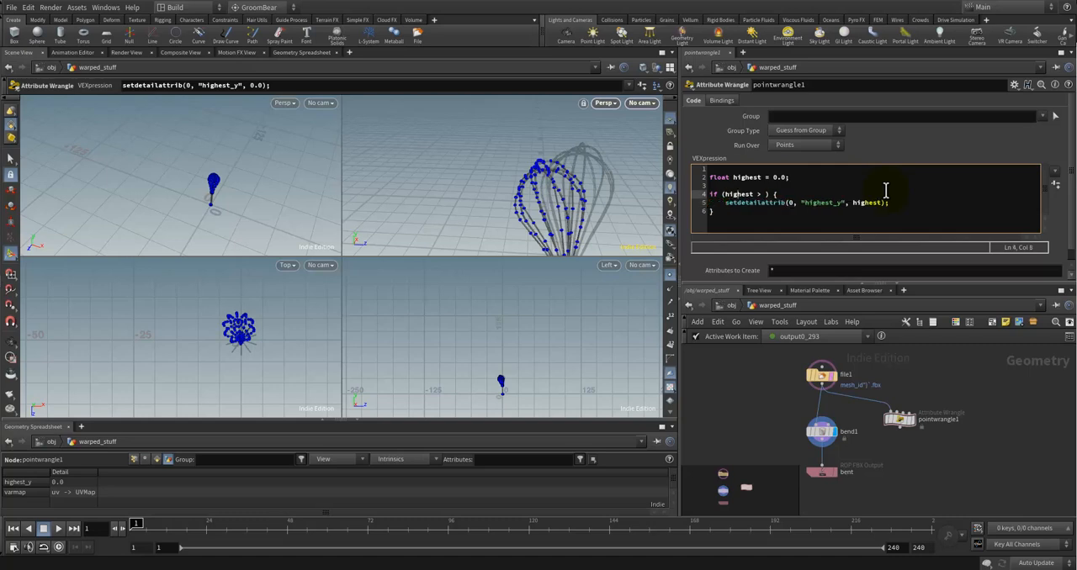
Step: Look through the code completions for a get function that reads a detail attribute in the if condition
key("Right")
key("Right")
key("Right")
key("Right")
key("Right")
type("get")
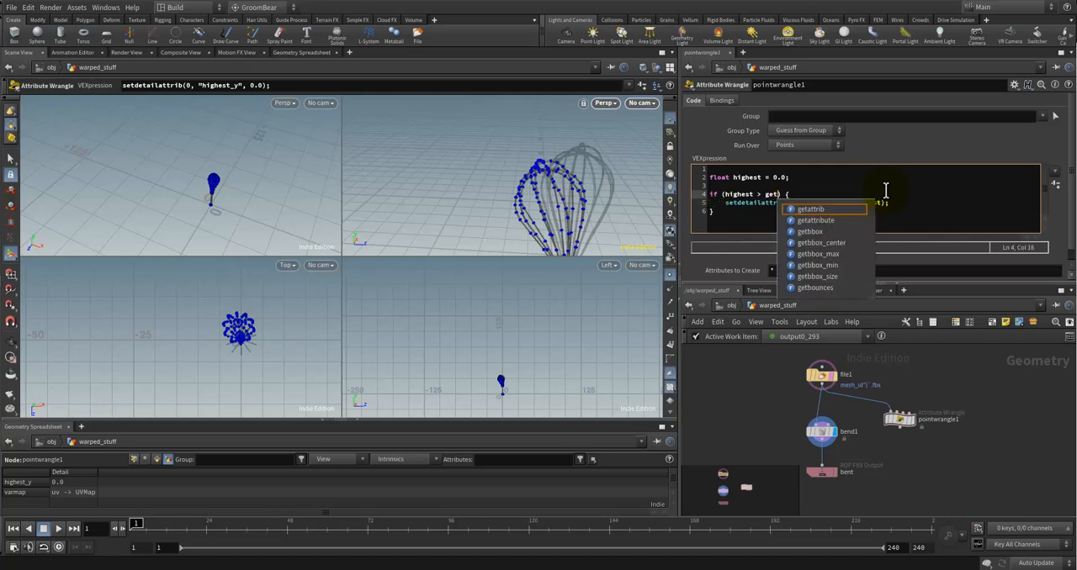
type("de")
key("BackSpace")
key("BackSpace")
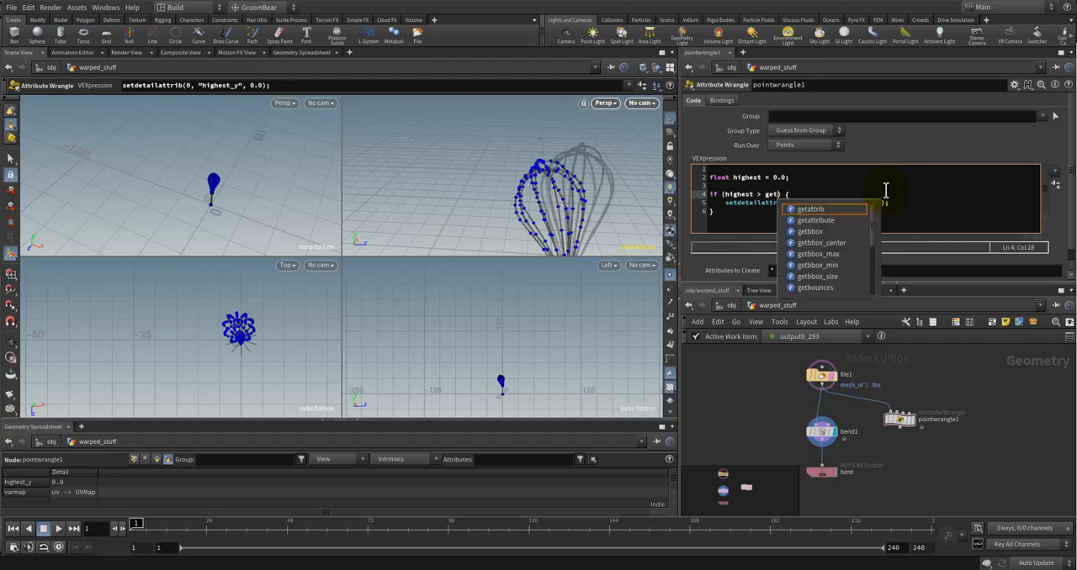
key("BackSpace")
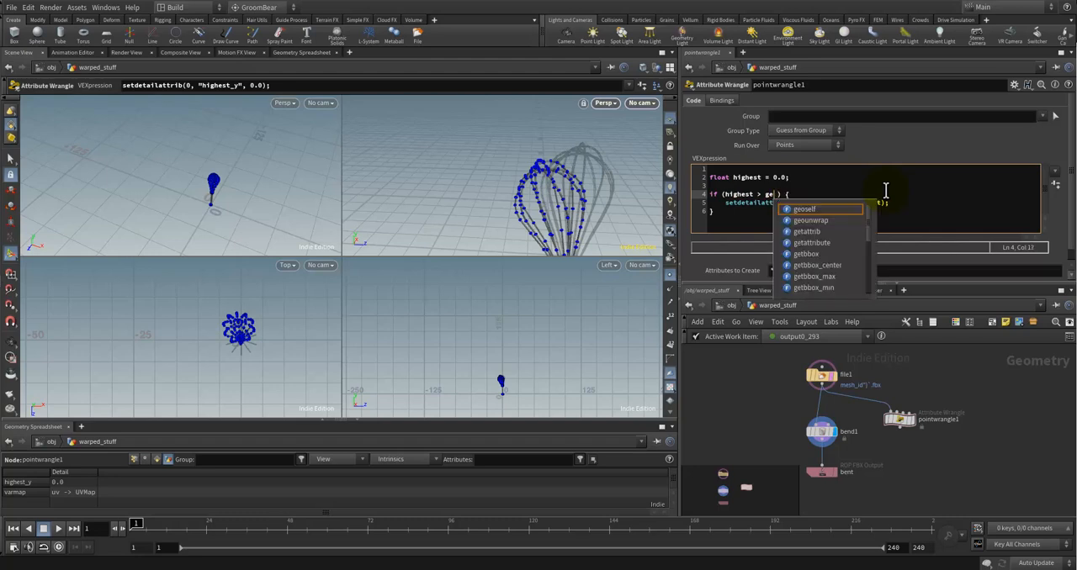
type("td")
key("BackSpace")
key("BackSpace")
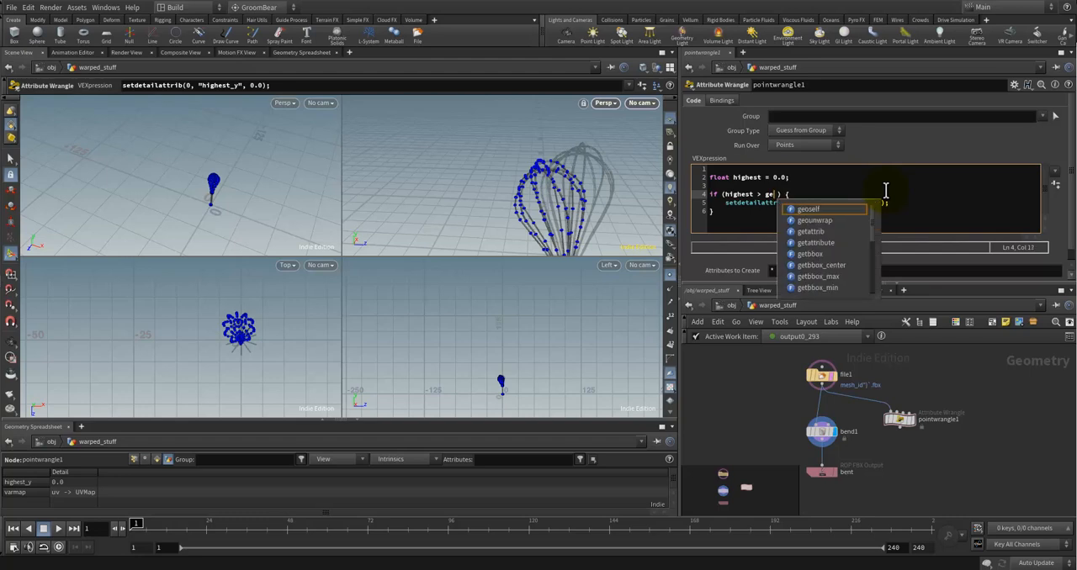
key("Down")
key("Down")
key("Down")
key("Down")
key("Down")
key("Down")
key("Down")
key("Down")
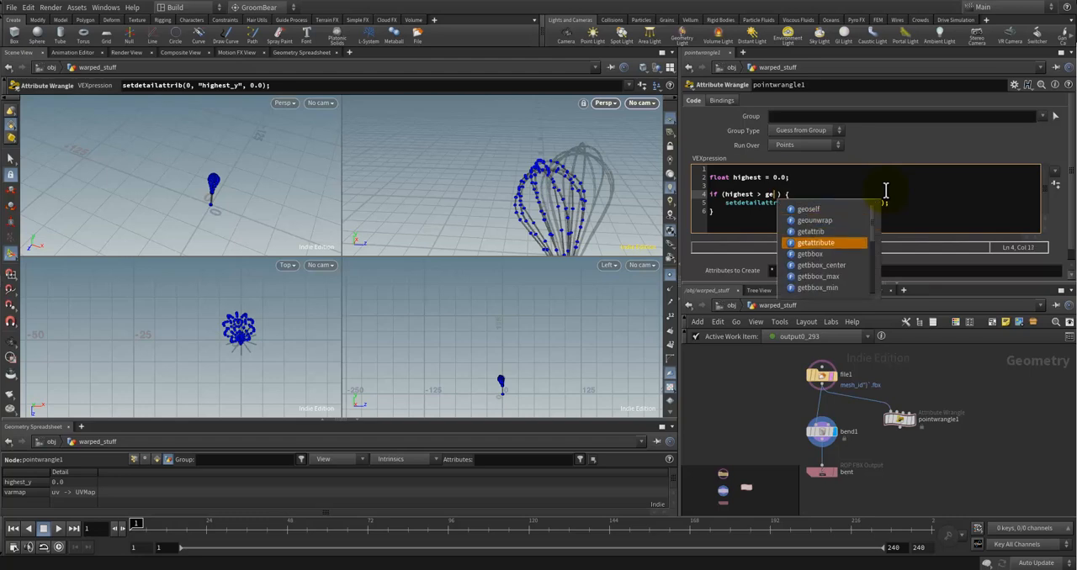
Step: Complete the if condition's comparison with getdetailattrib(0, "highest_y") and apply the code
type("tde")
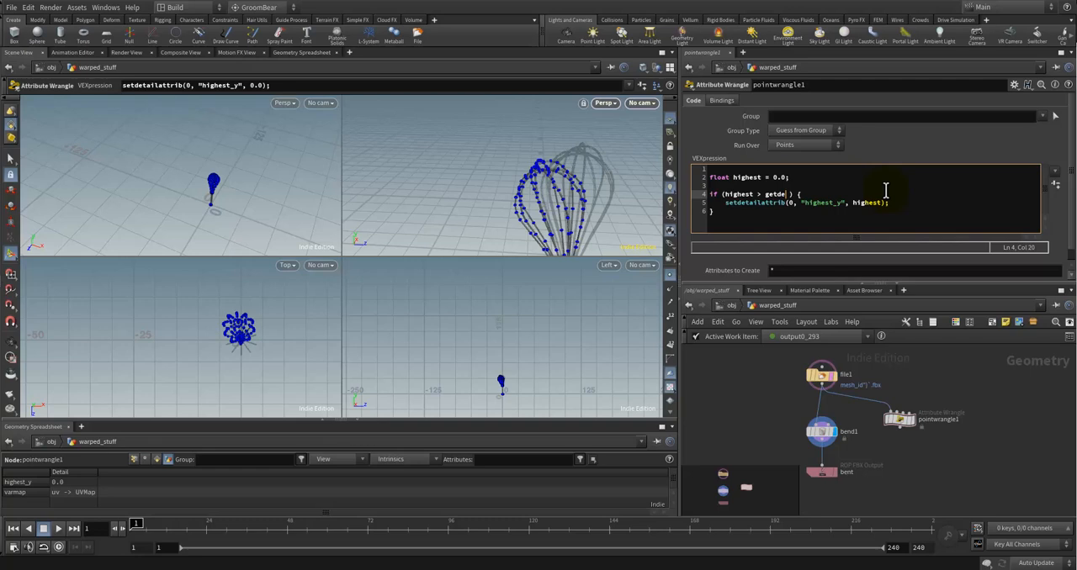
type("taila")
type("ttrib")
type("()")
type("\"\"")
key("Left")
type("0,")
key("Right")
type("highest_y")
key("Down")
key("Down")
key("Return")
left_click(979, 436)
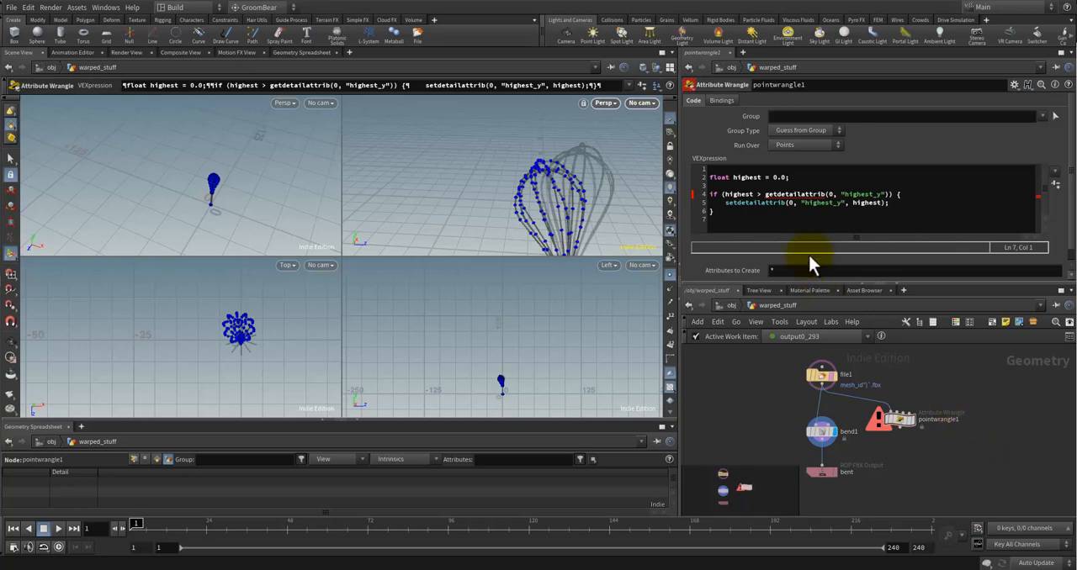
Step: Replace the function name getdetailattrib in the if condition with detailattrib
left_click(803, 194)
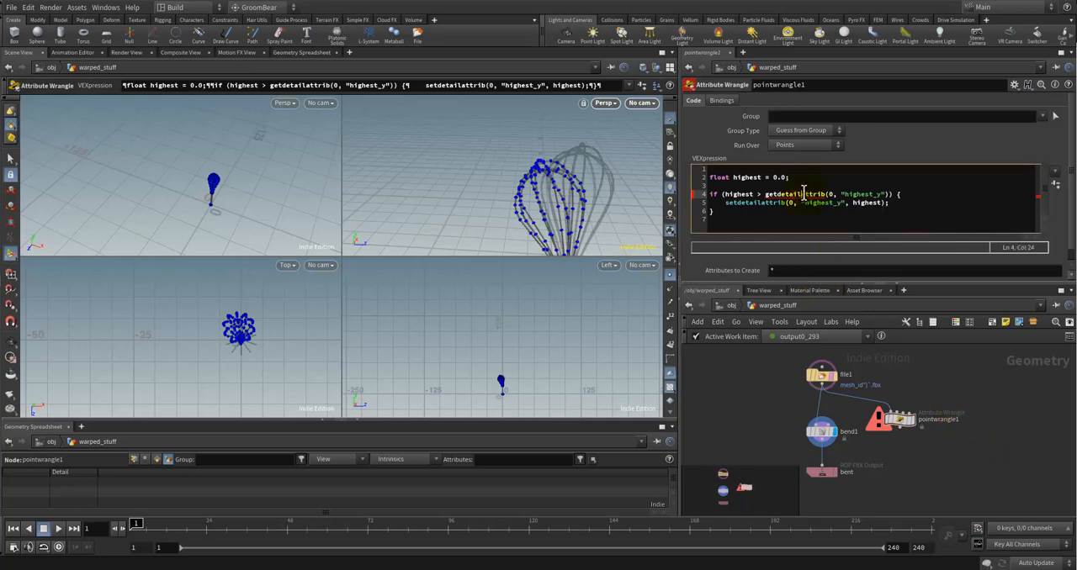
mouse_move(804, 195)
double_click(795, 195)
key("BackSpace")
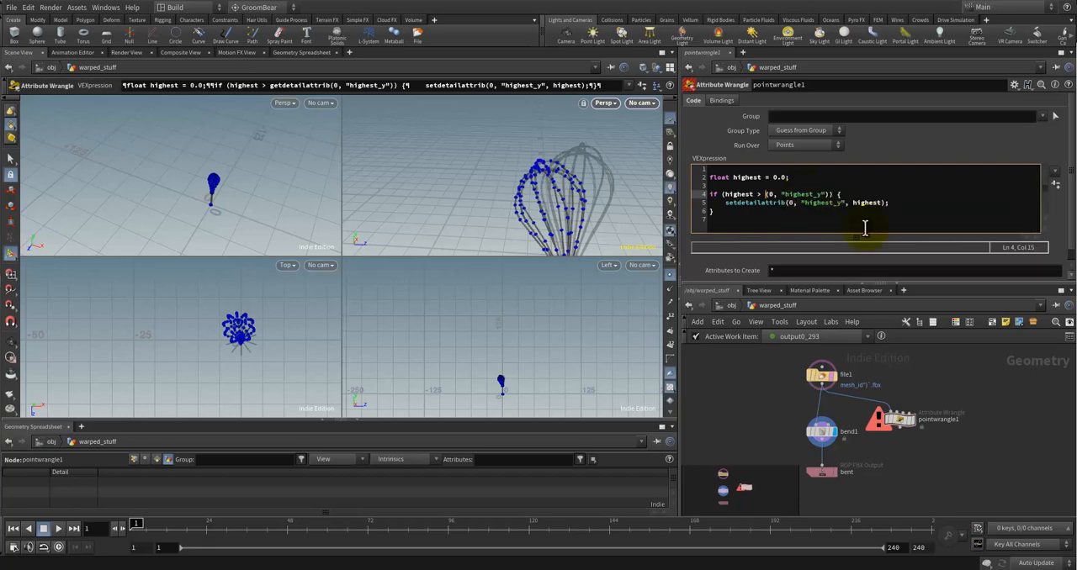
key("BackSpace")
key("Escape")
type("deta")
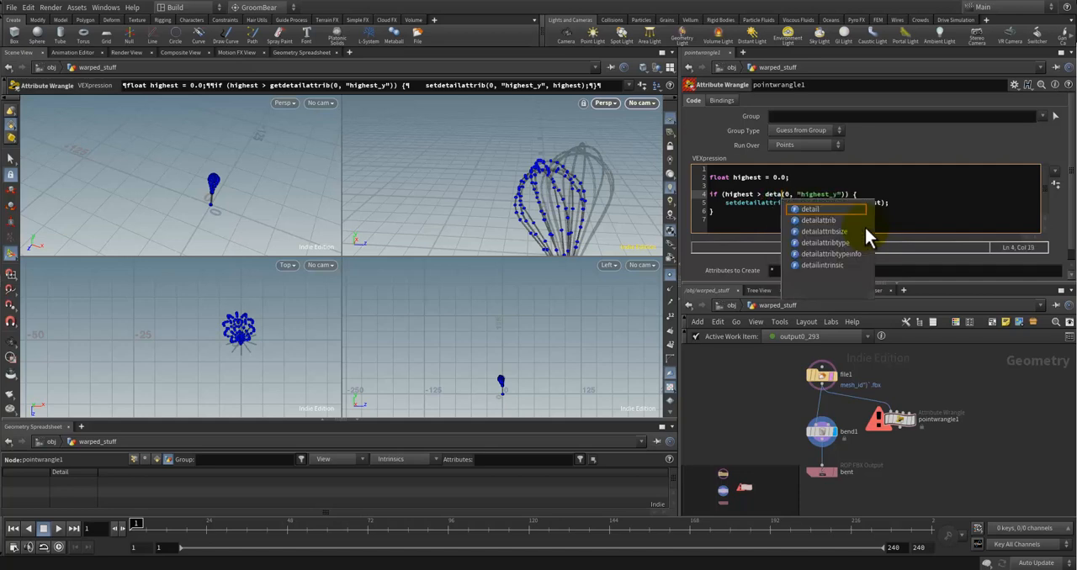
key("Down")
key("Return")
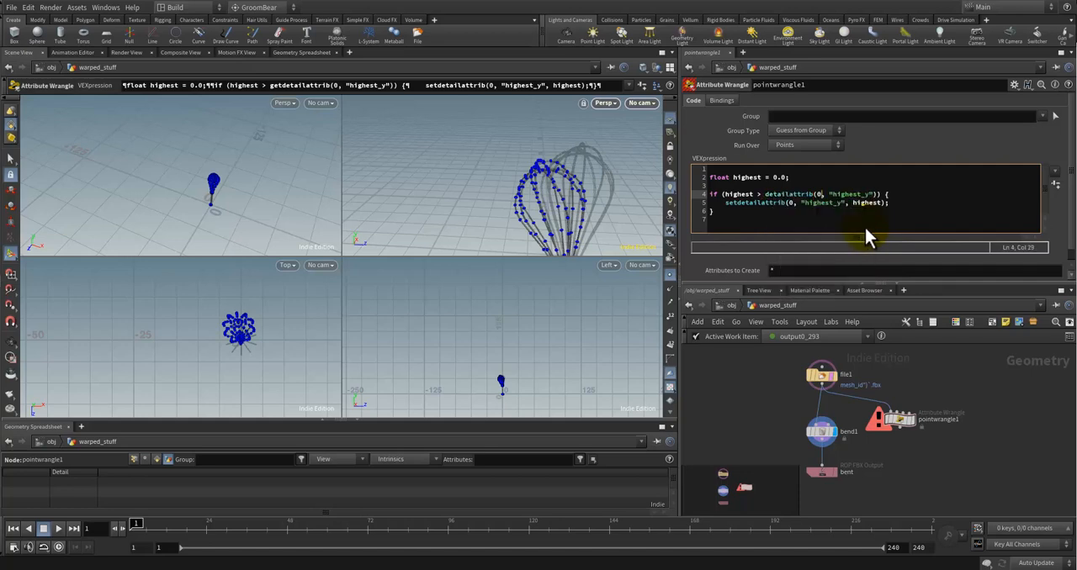
left_click(867, 225)
left_click(910, 196)
left_click(884, 217)
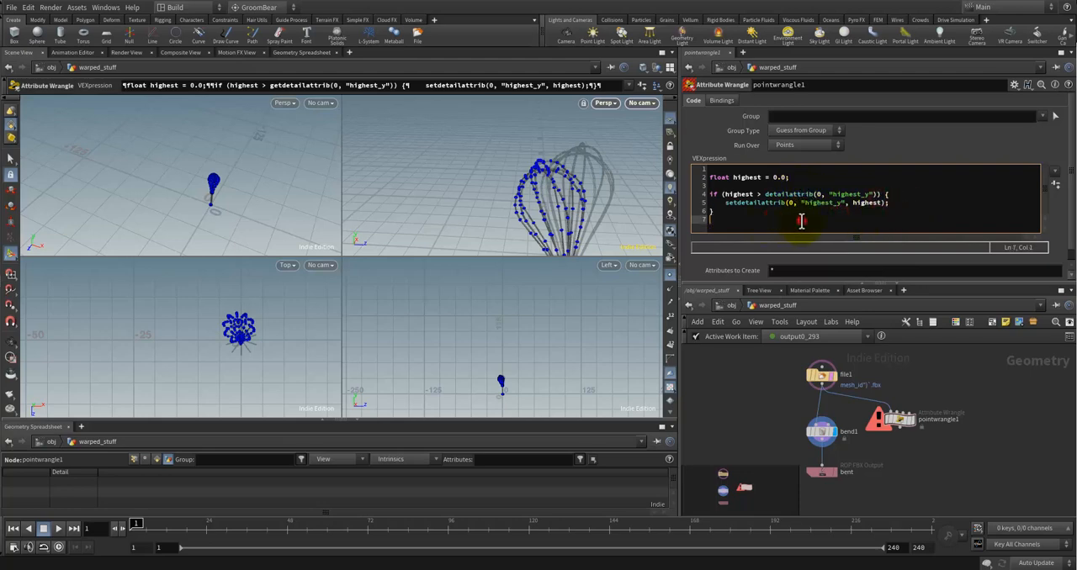
Step: Change the initial value of the highest variable to 1.0 and apply the code
left_click(724, 203)
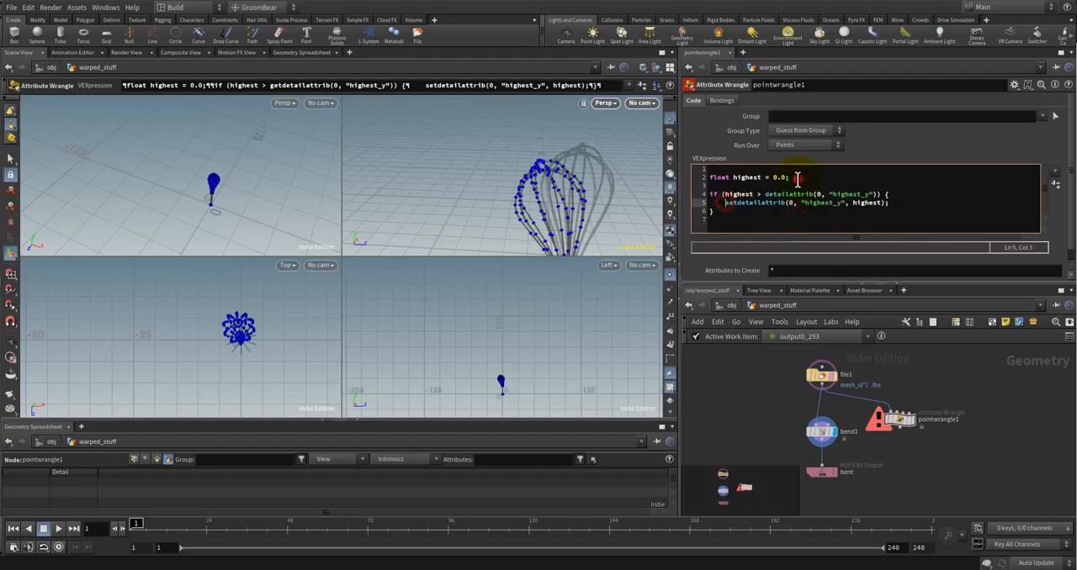
left_click(779, 179)
key("BackSpace")
type("1")
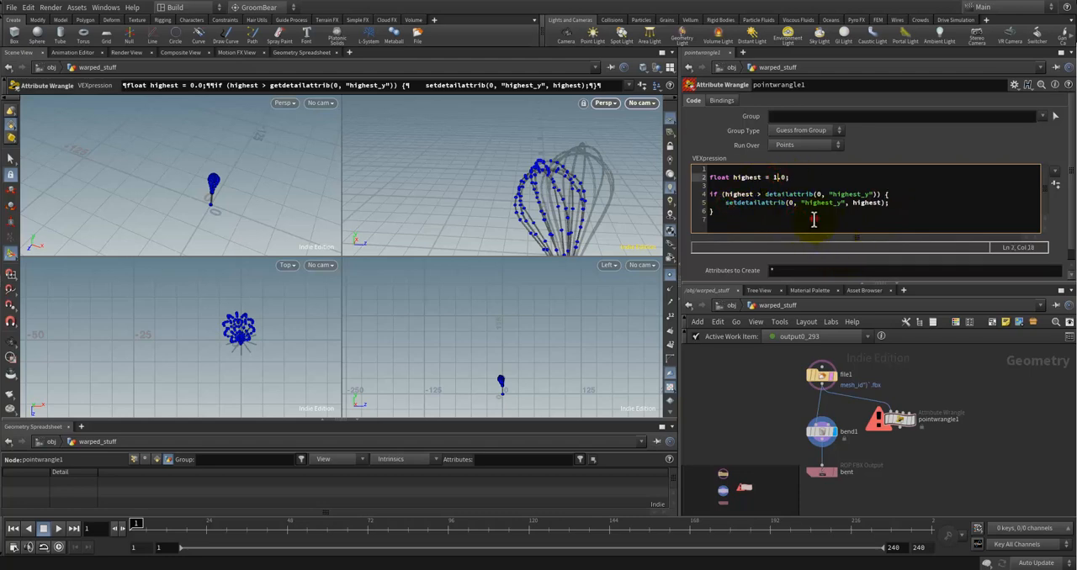
left_click(813, 220)
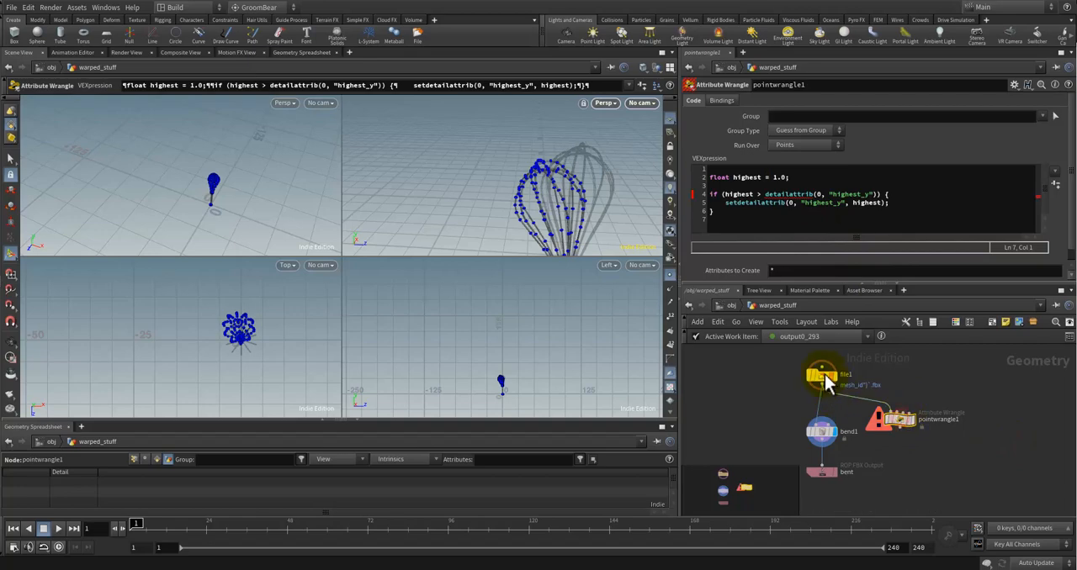
Step: Check the node info of pointwrangle1 for its error
left_click(827, 382)
left_click(879, 419)
middle_click(877, 421)
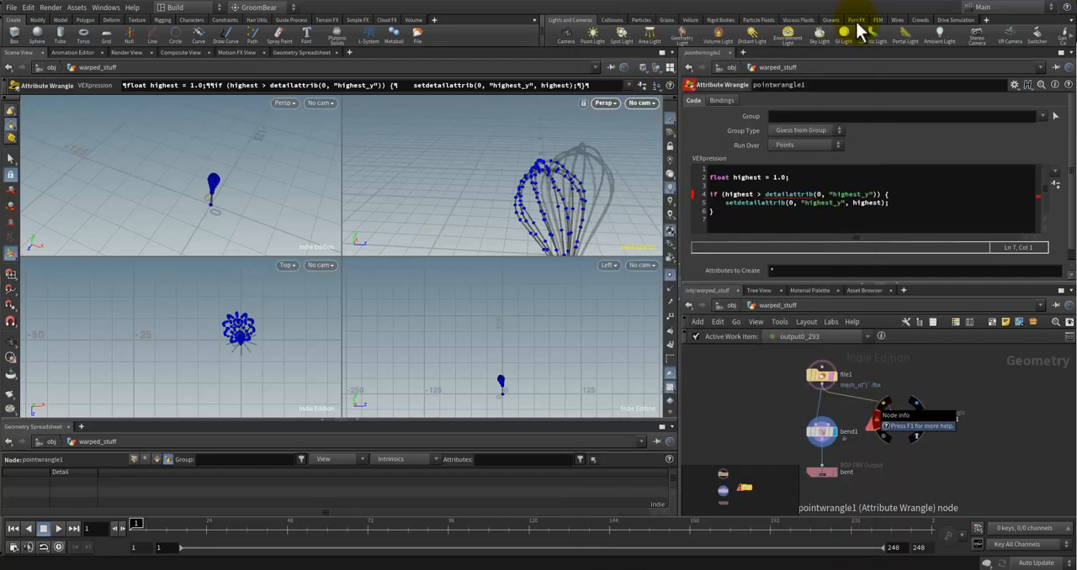
Step: Start a detailattrib( call on the line below the highest declaration to read the function's usage help
left_click(897, 191)
left_click(864, 181)
key("Return")
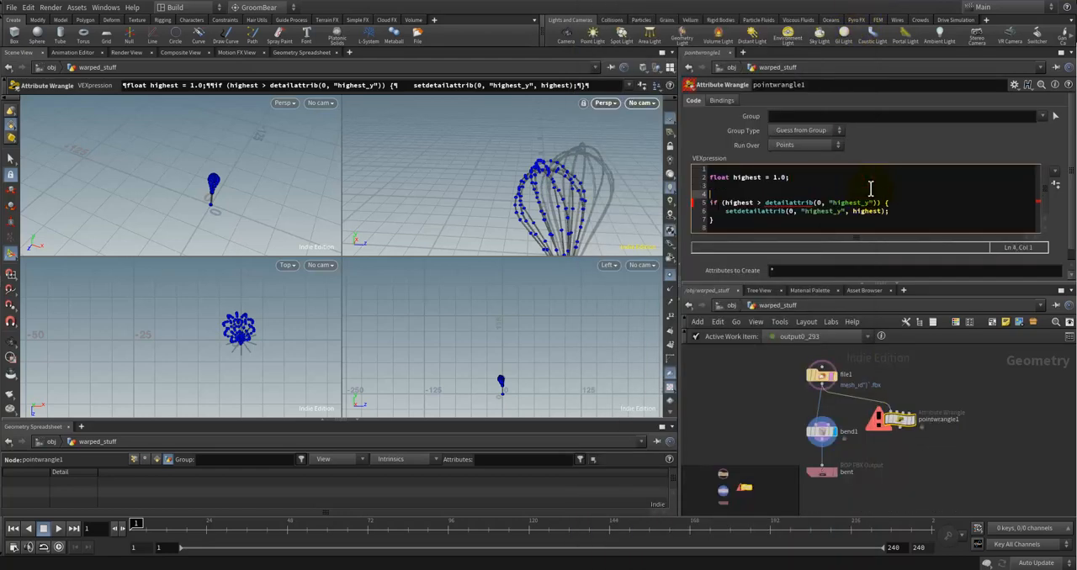
key("Up")
type("detail")
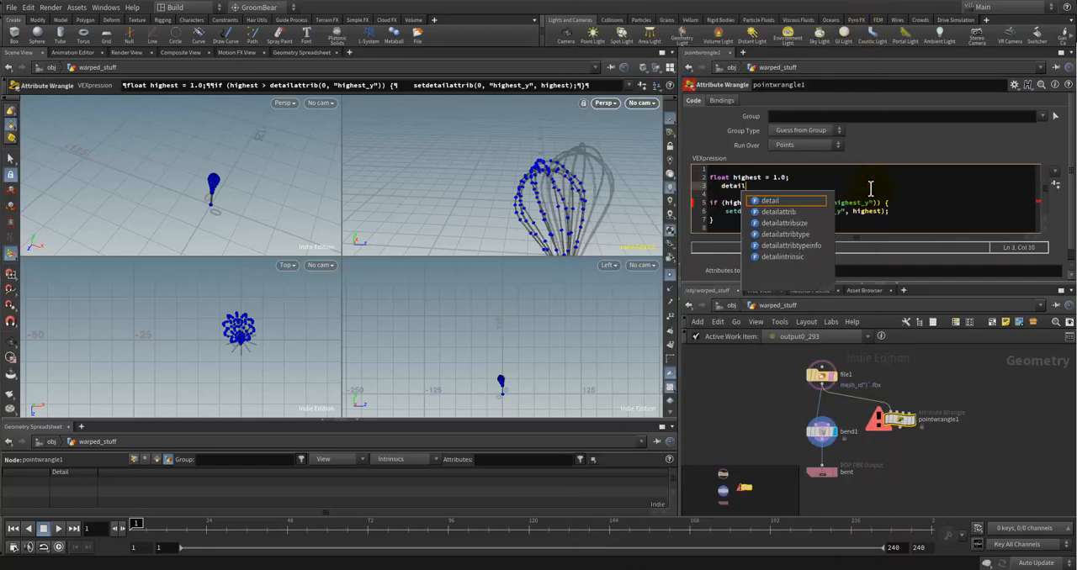
key("Return")
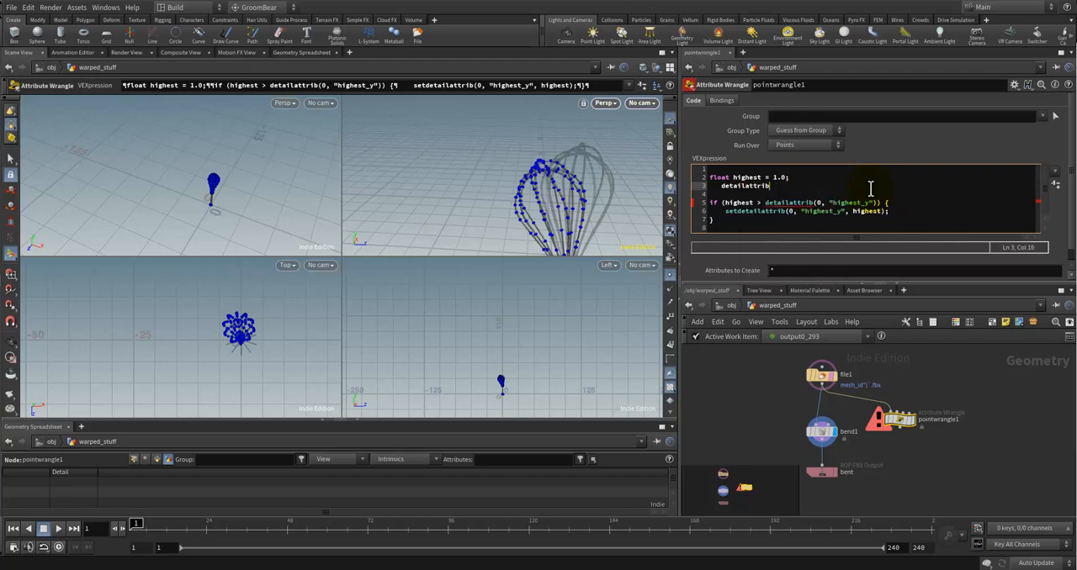
type("(")
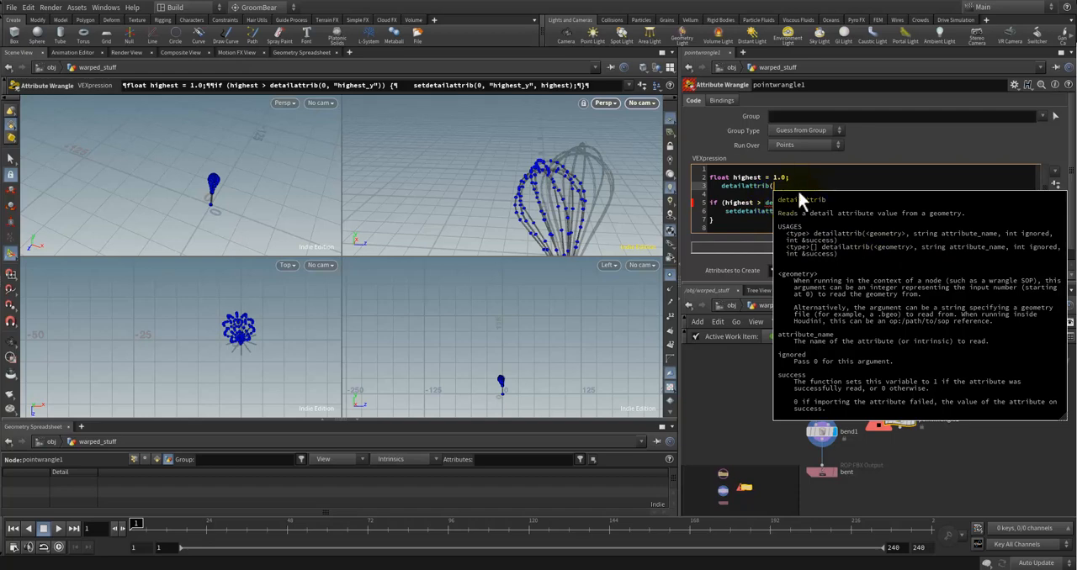
key("Down")
mouse_move(796, 203)
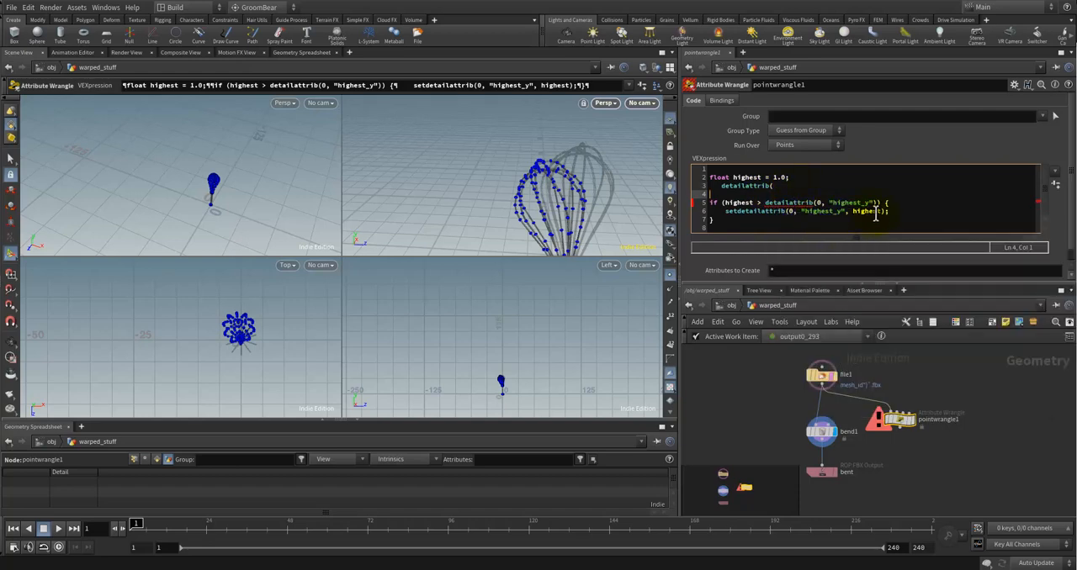
Step: Add 0 as third argument to the detailattrib call, and cut the whole call out of the if condition
left_click(878, 203)
key("Left")
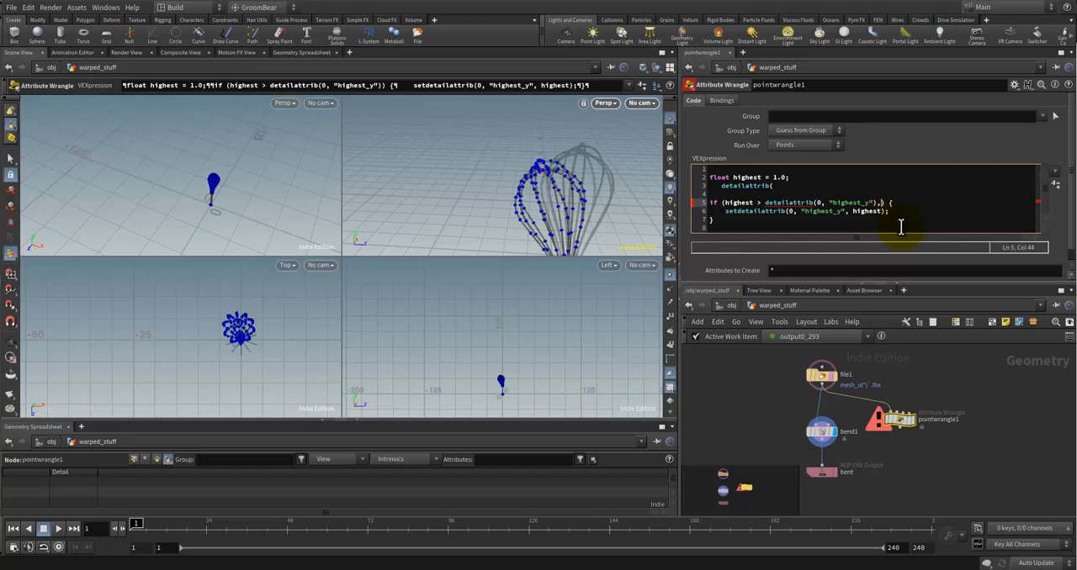
type(", 0")
key("shift+Left")
key("shift+Left")
key("shift+Left")
key("shift+Left")
key("shift+Left")
key("shift+Left")
key("shift+Left")
key("shift+Left")
key("shift+Left")
key("shift+Left")
key("shift+Left")
key("shift+Left")
key("shift+Left")
key("shift+Left")
key("shift+Left")
key("shift+Left")
key("shift+Left")
key("shift+Left")
key("shift+Left")
key("shift+Left")
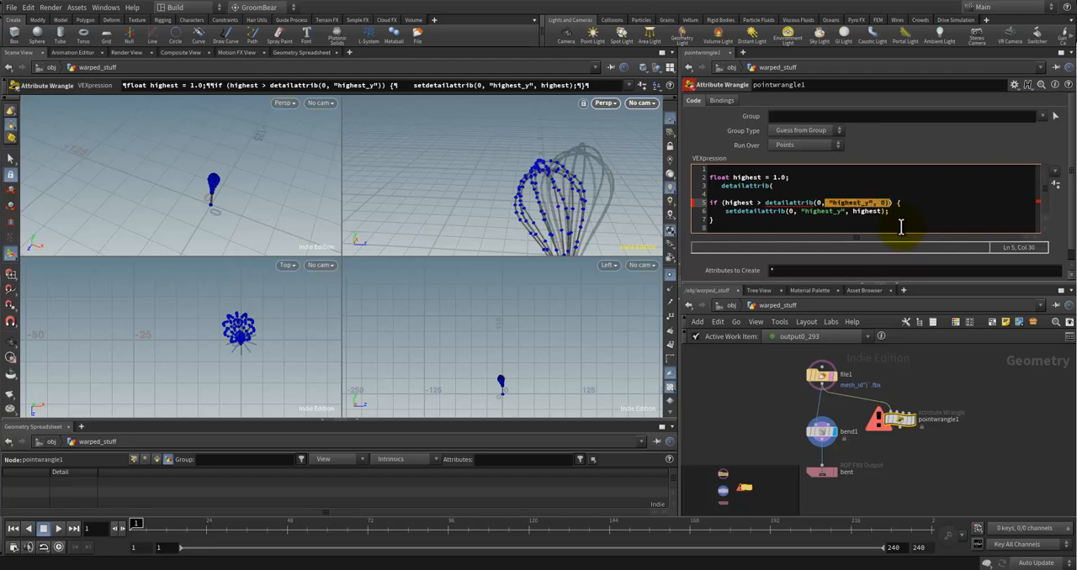
key("ctrl+x")
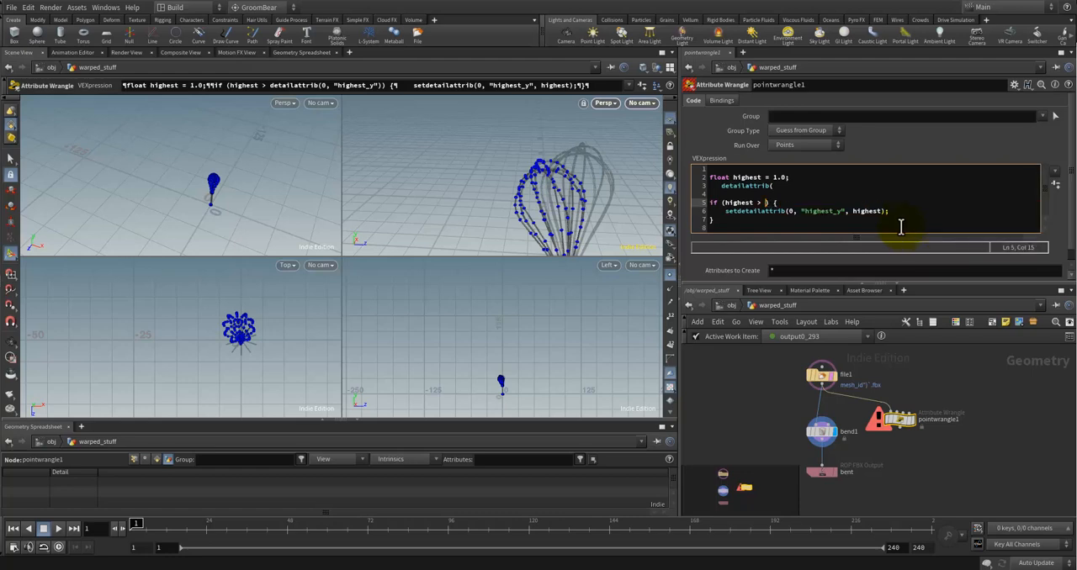
Step: Remove the incomplete detailattrib( text below the highest declaration, leaving an empty line there
key("Up")
key("Up")
key("Up")
key("Down")
key("Down")
key("shift+Up")
key("shift+Up")
key("shift+ctrl+Right")
key("shift+ctrl+Right")
key("shift+ctrl+Right")
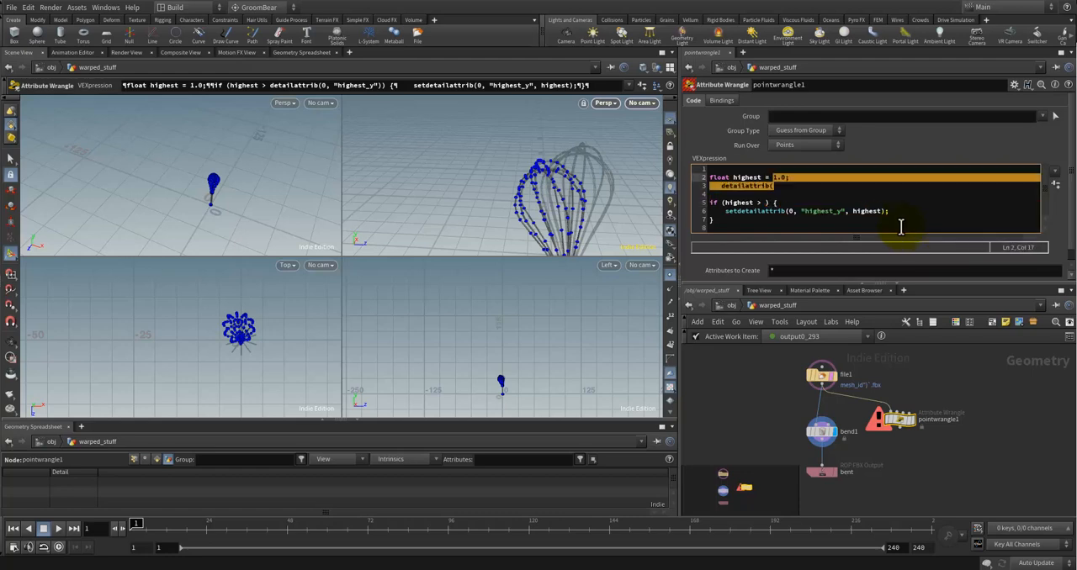
key("Return")
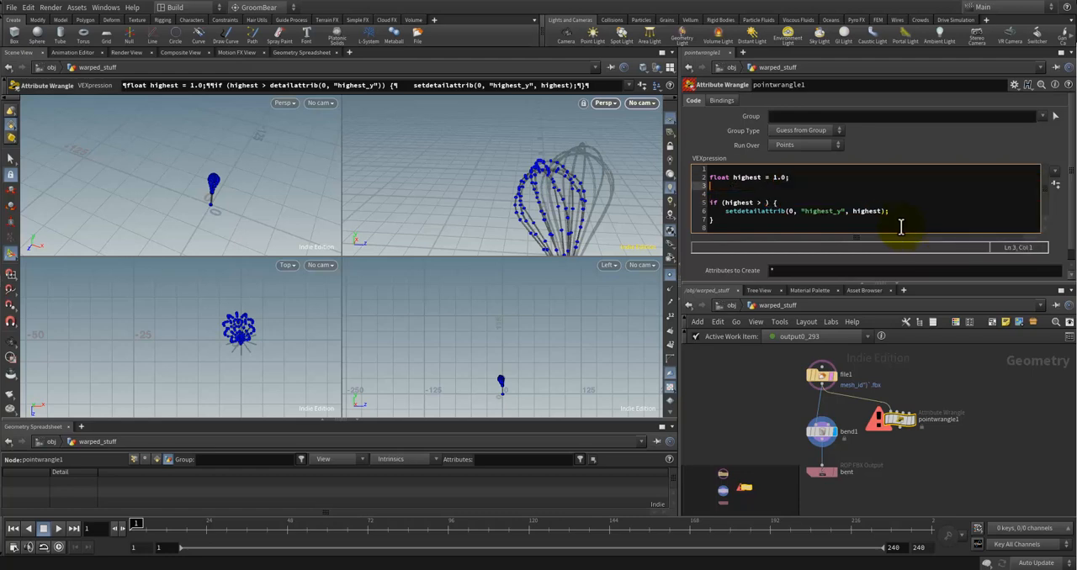
Step: Declare a float variable named previous on that line, assigned the cut detailattrib(0, "highest_y", 0) call
type("float prev")
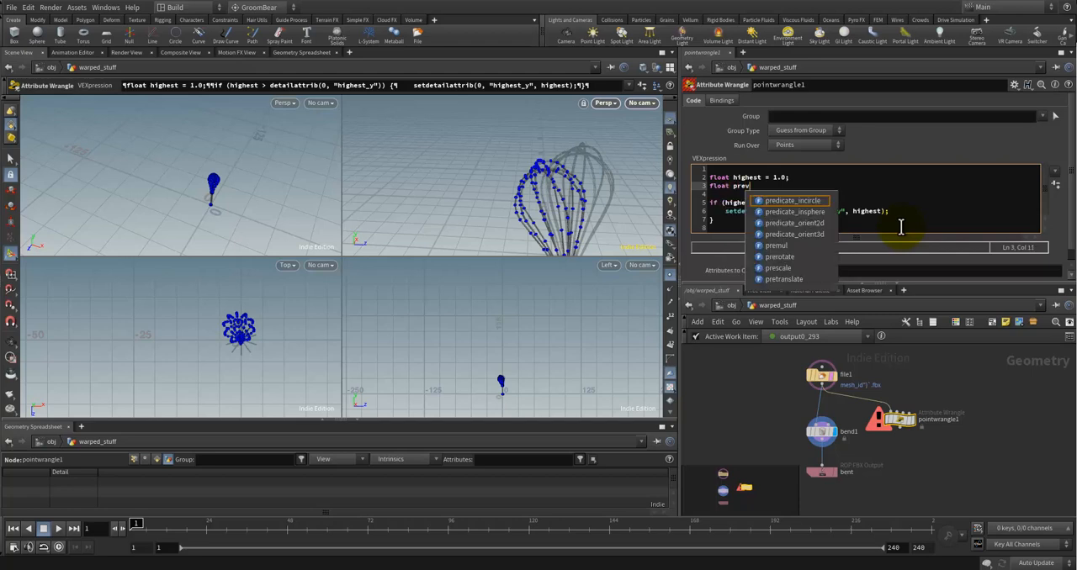
type("ious =")
key("ctrl+v")
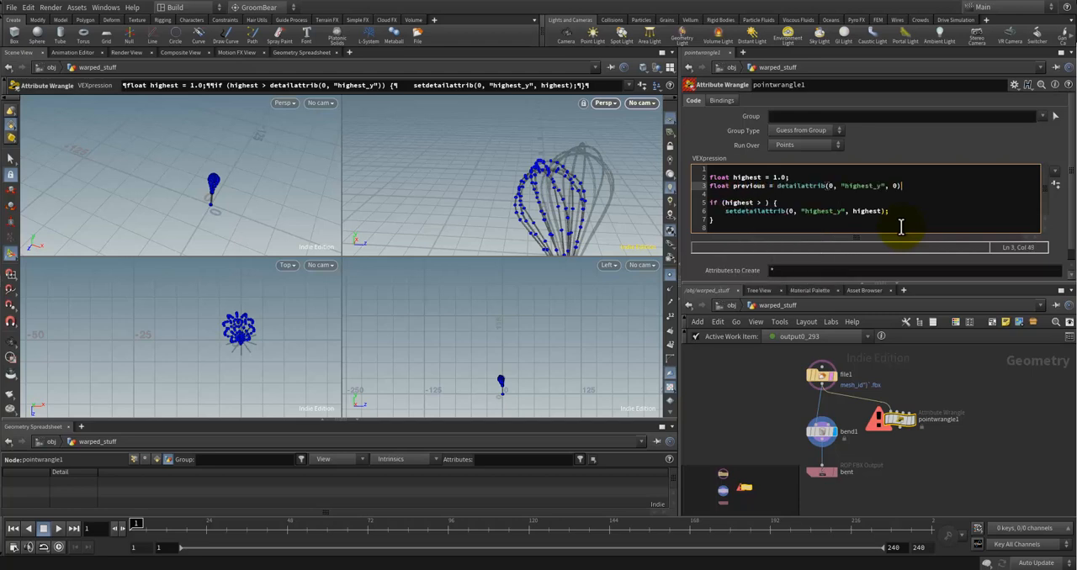
type(";")
key("Home")
left_click(909, 186)
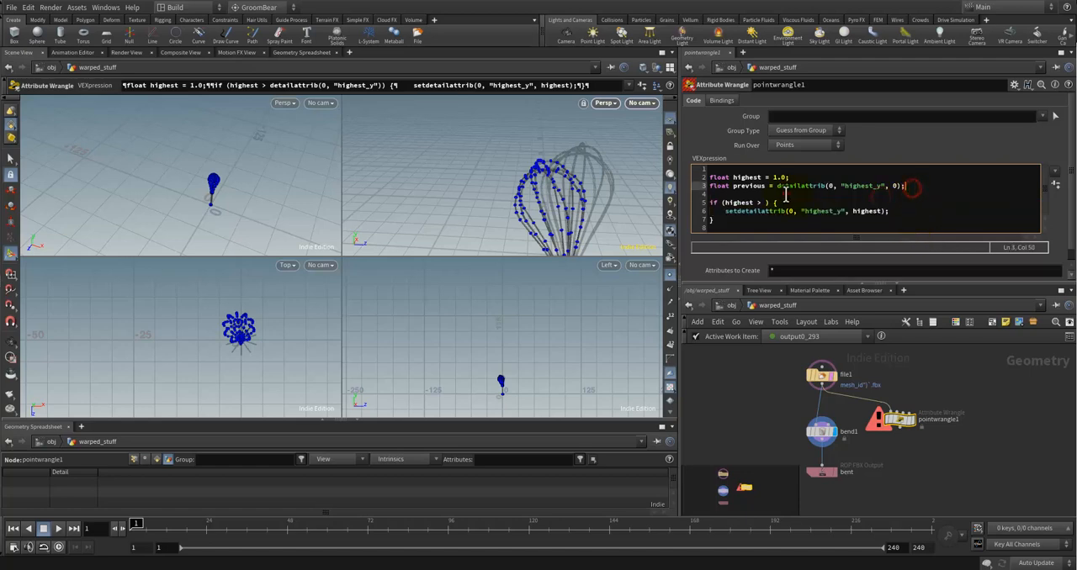
Step: Complete the if condition so that it compares highest > previous
left_click(765, 203)
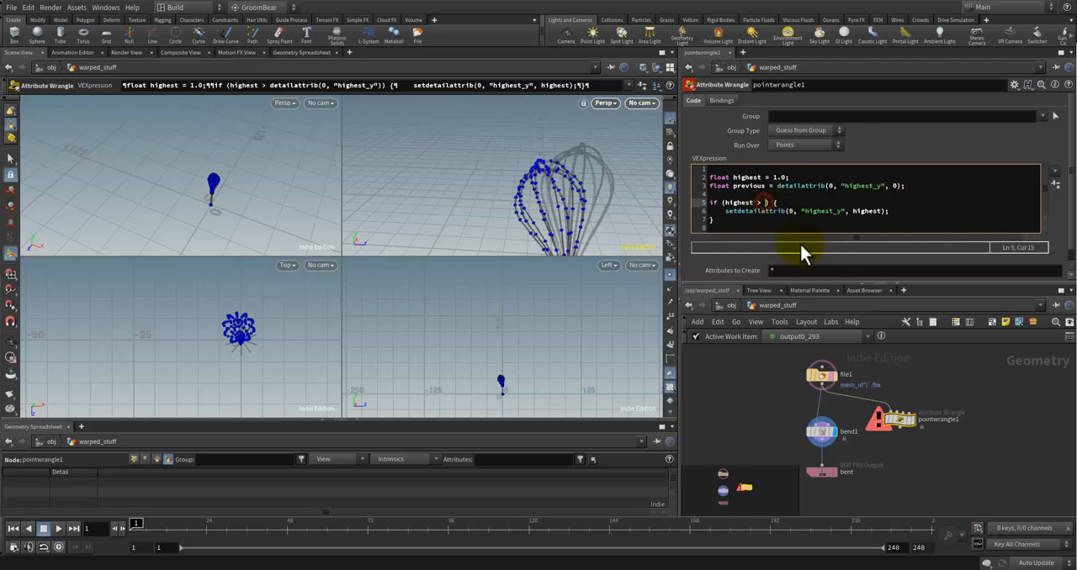
type("previous")
left_click(812, 211)
left_click(831, 193)
left_click(866, 210)
left_click(858, 219)
left_click(814, 218)
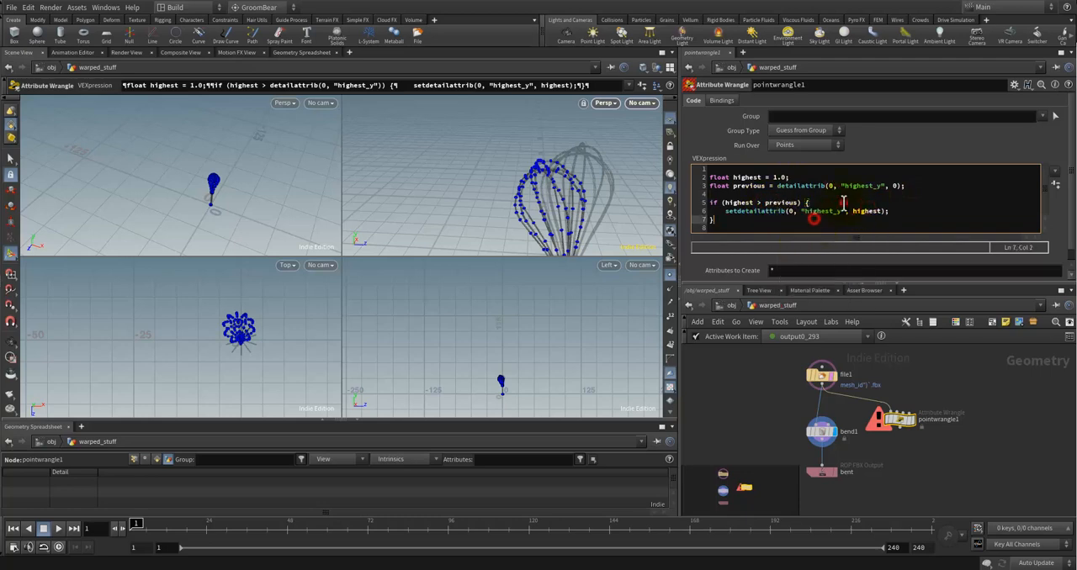
Step: Check the error on the detailattrib call in the previous declaration and remove its third argument, 0
left_click(842, 186)
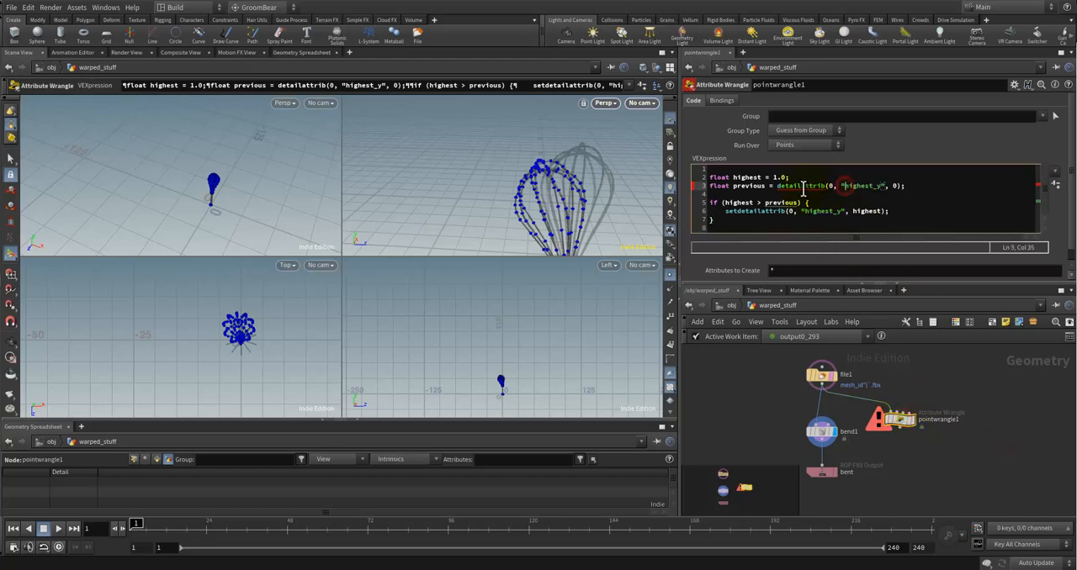
mouse_move(805, 187)
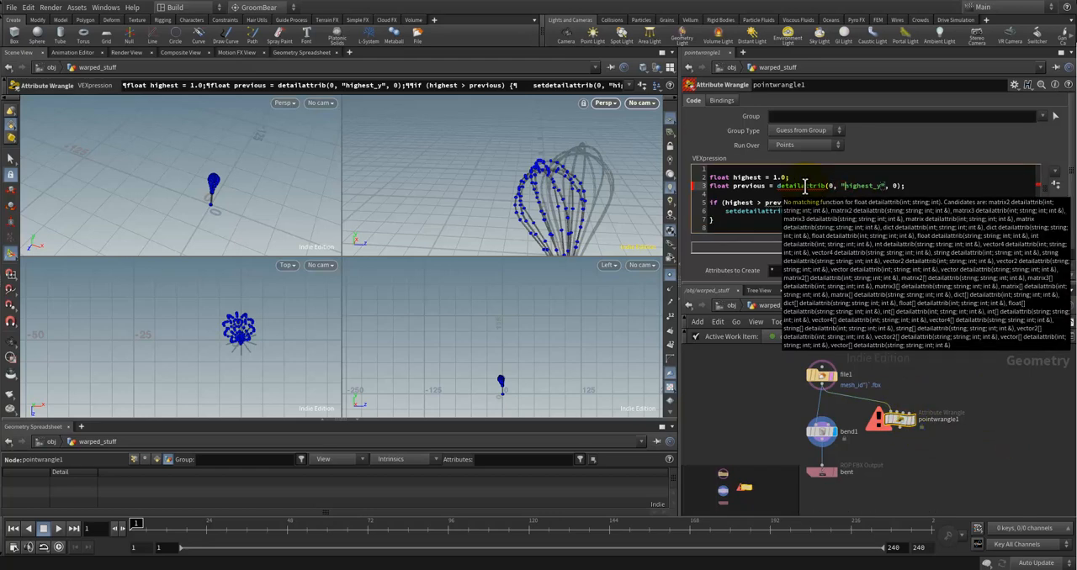
left_click(896, 186)
key("BackSpace")
key("BackSpace")
key("BackSpace")
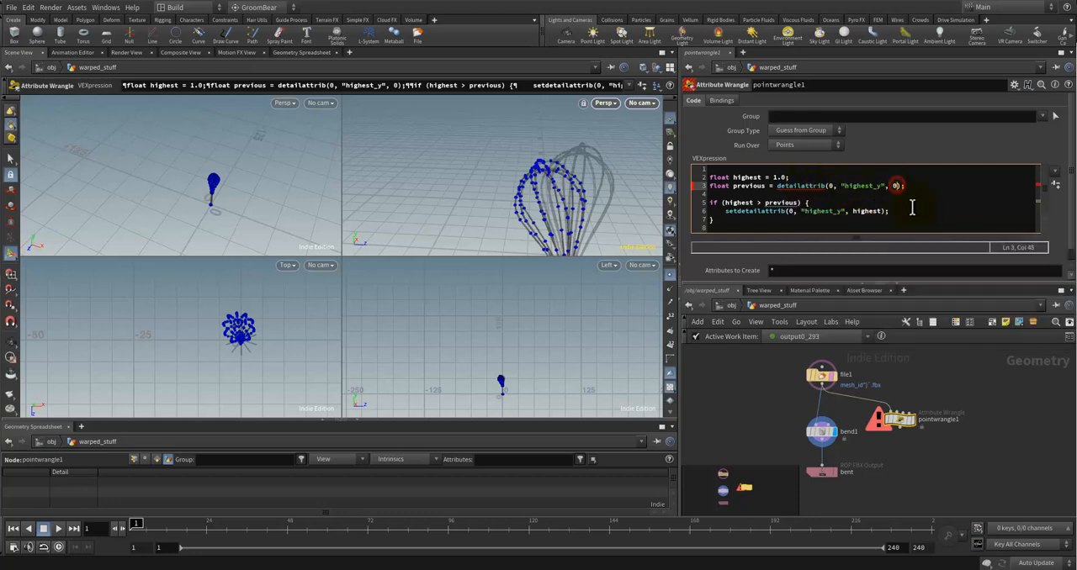
Step: Shorten the detailattrib function name to detail in the previous declaration
left_click(847, 202)
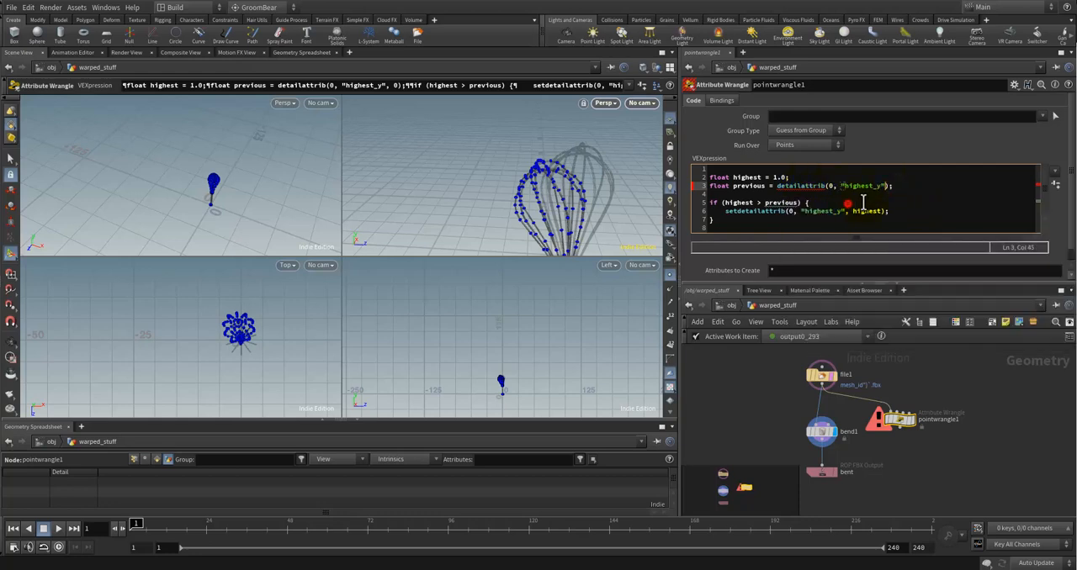
double_click(805, 185)
left_click(805, 186)
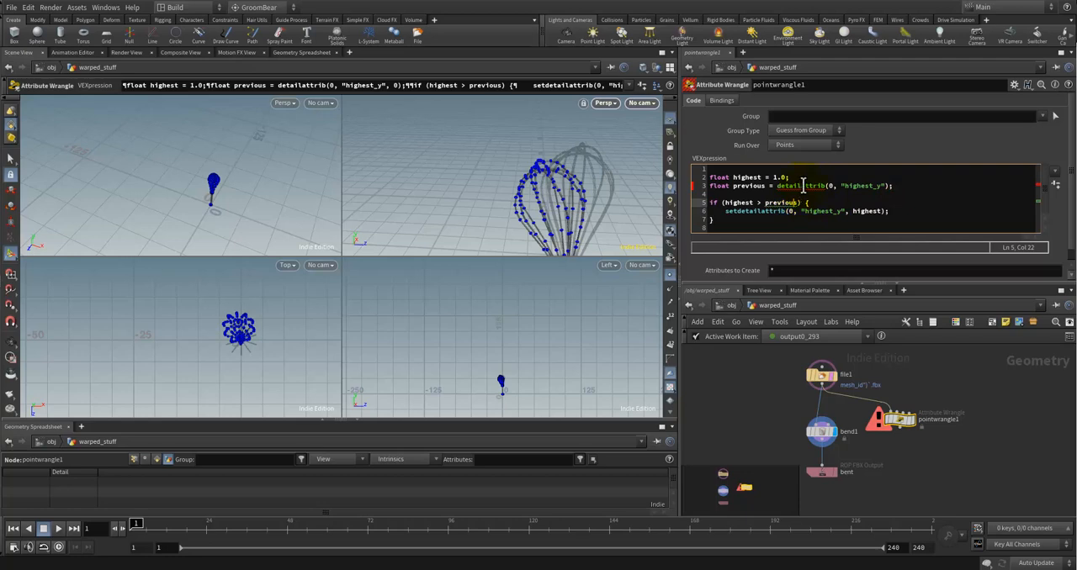
key("Delete")
key("Delete")
key("Delete")
key("Delete")
key("Delete")
key("Delete")
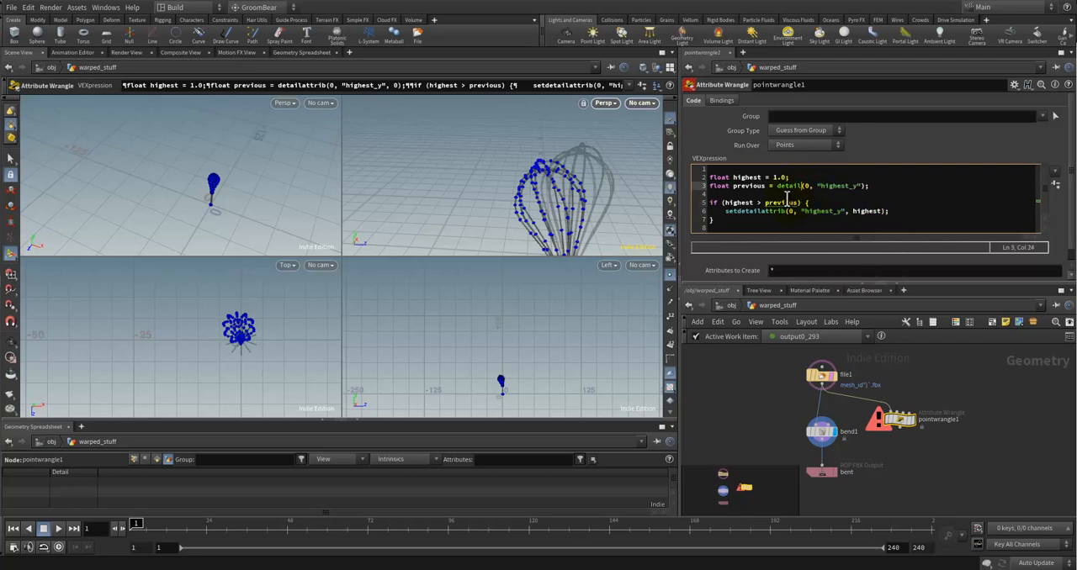
Step: Examine the underlined previous variable in the if condition against its declaration in the wrangle code
left_click(786, 195)
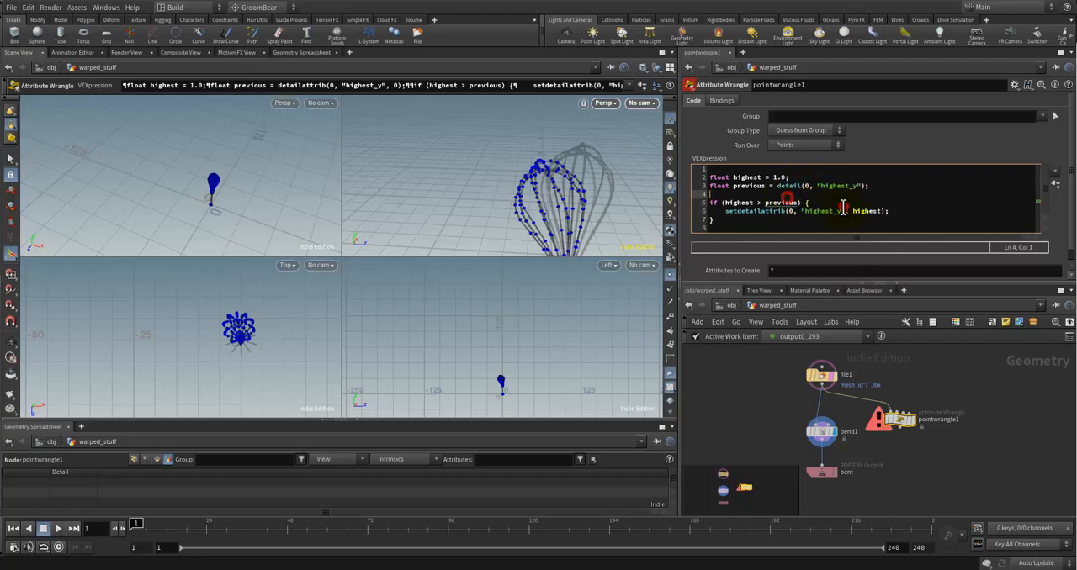
left_click(761, 186)
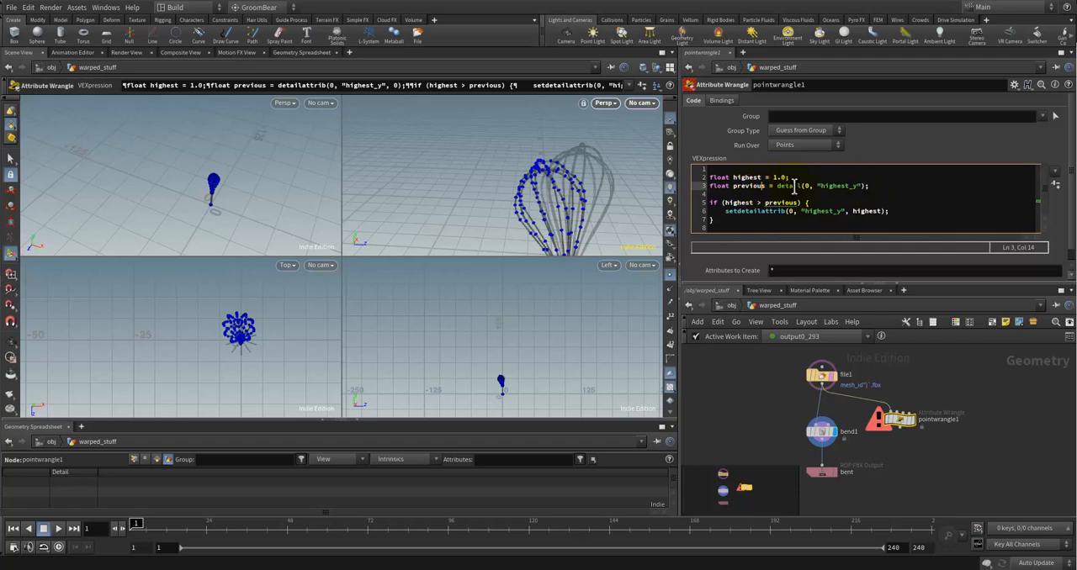
left_click(774, 194)
left_click(820, 181)
left_click(805, 186)
left_click(745, 187)
left_click(781, 202)
left_click(817, 203)
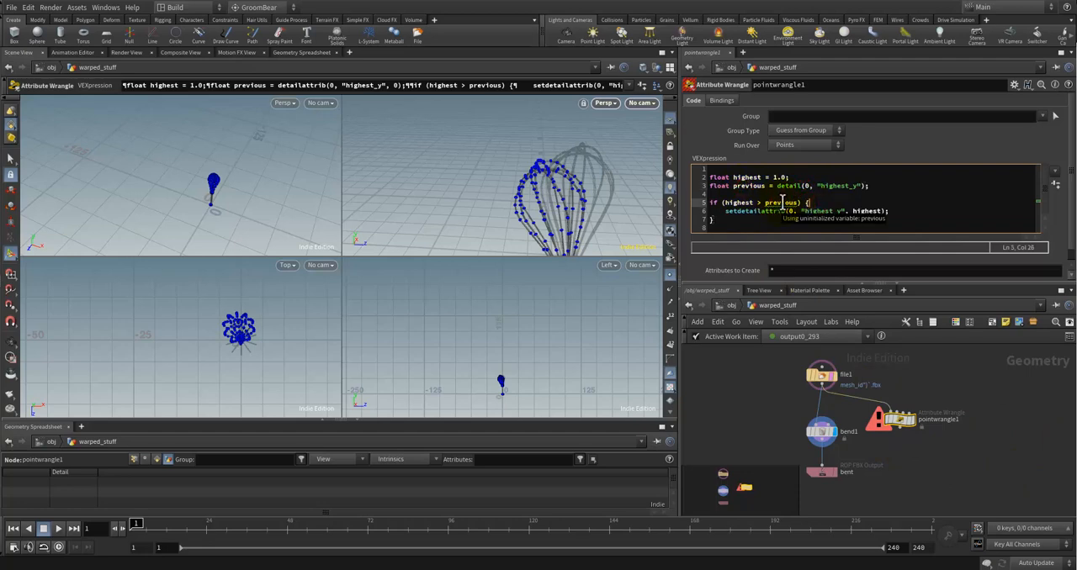
left_click(782, 202)
left_click(847, 206)
left_click(876, 186)
left_click(844, 199)
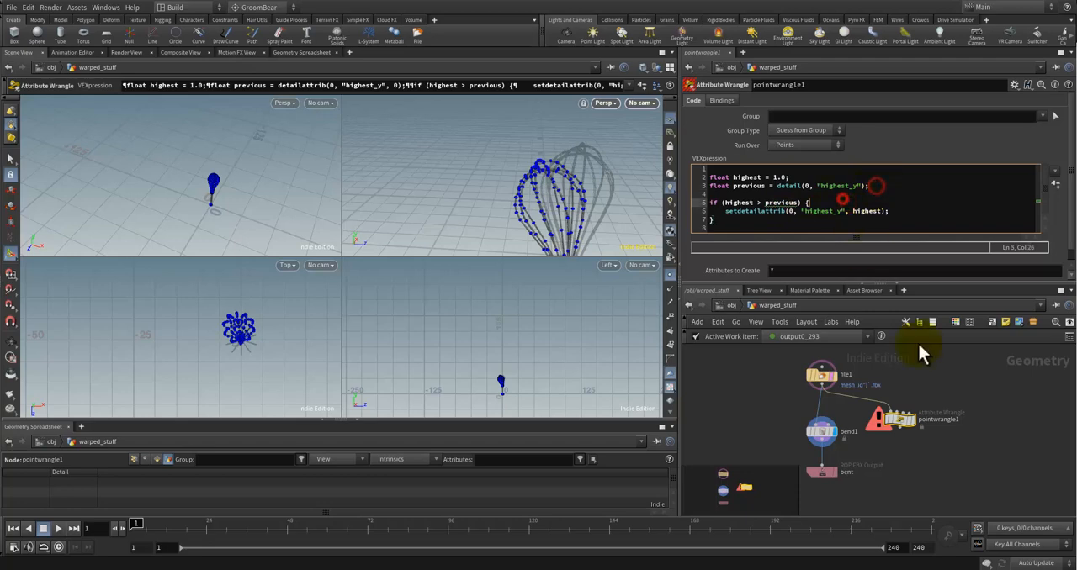
Step: Apply the edited VEX code to the pointwrangle1 node
left_click(992, 437)
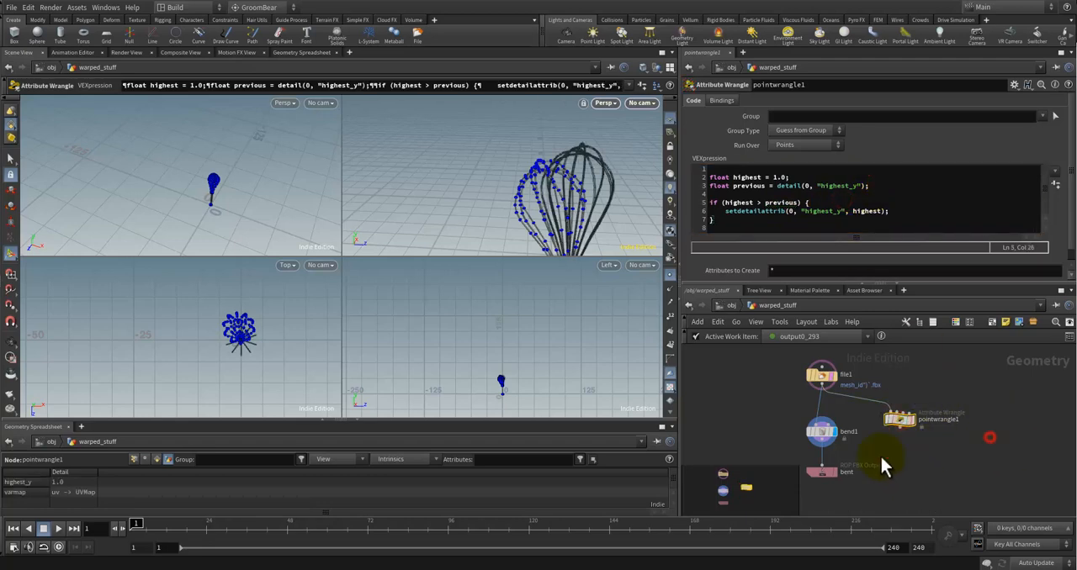
left_click(877, 210)
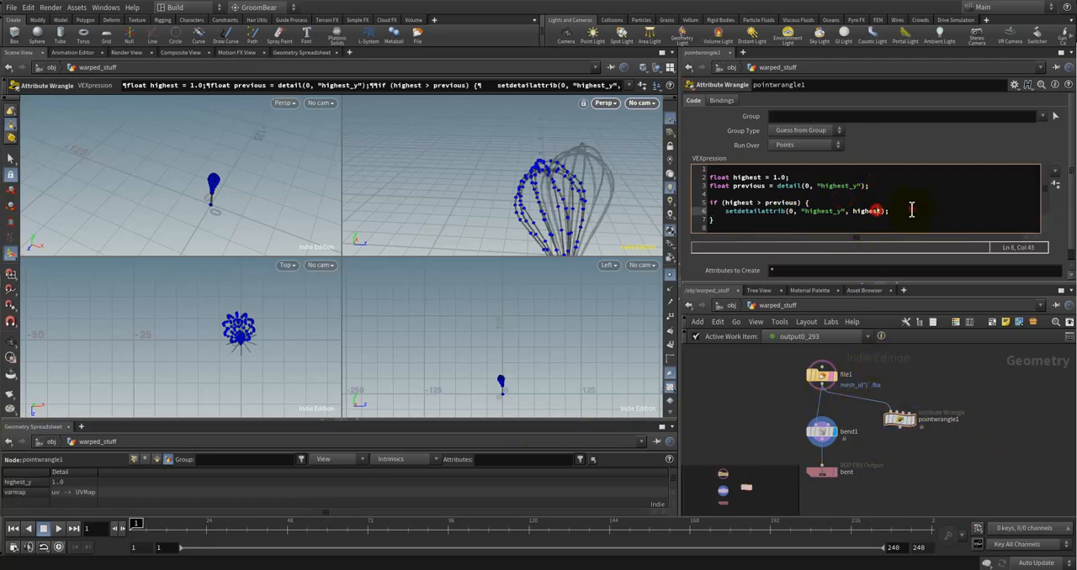
left_click(912, 209)
left_click(850, 201)
key("Down")
key("Down")
key("Down")
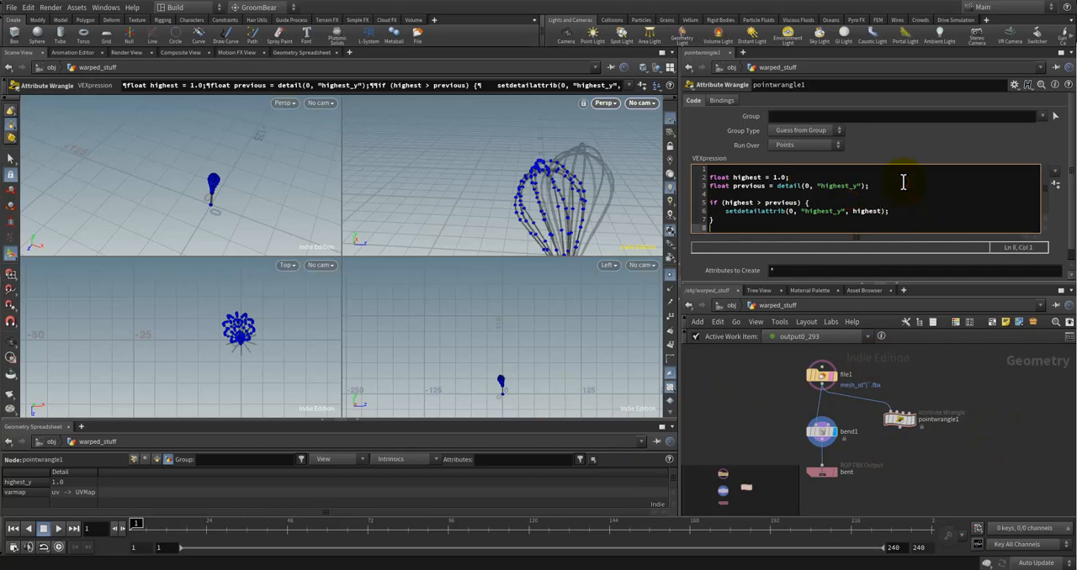
Step: Cancel the stray wire in the network and display pointwrangle1's output in the viewports
middle_click_drag(908, 458, 899, 396)
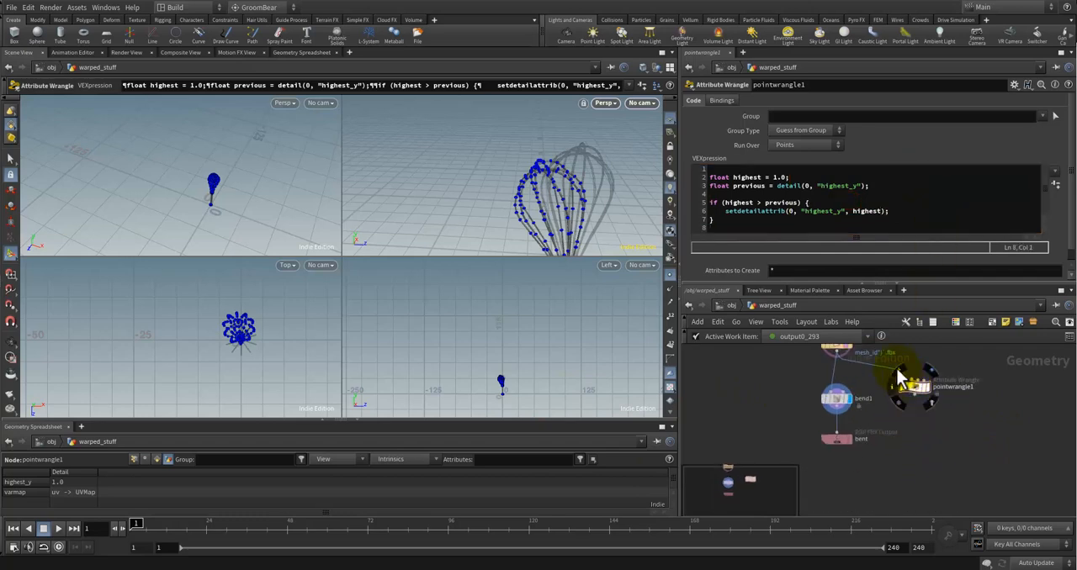
left_click(898, 368)
key("b")
middle_click_drag(901, 433, 908, 462)
left_click(842, 381)
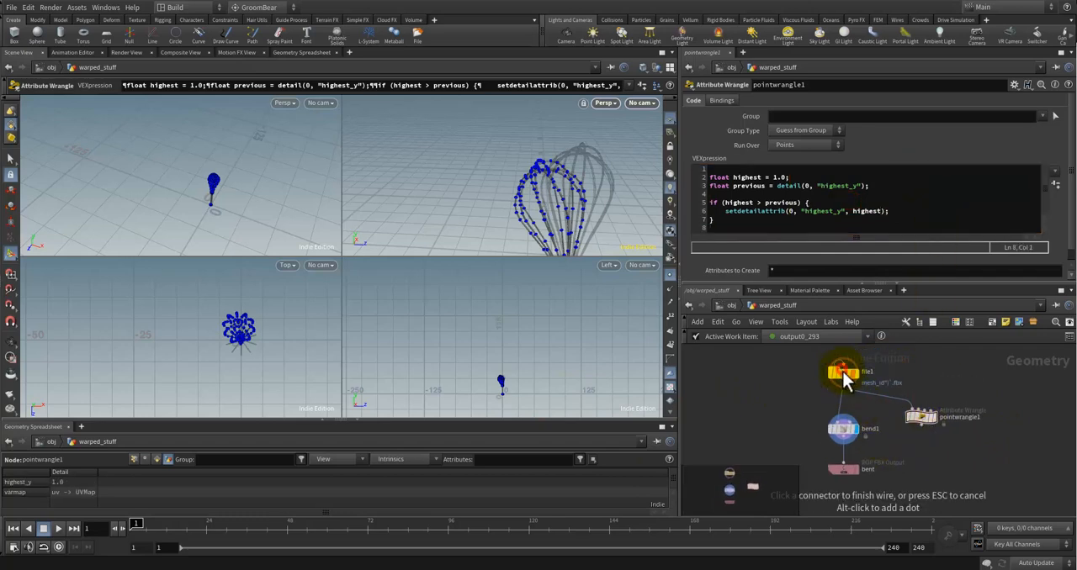
key("Escape")
left_click(842, 372)
left_click(922, 419)
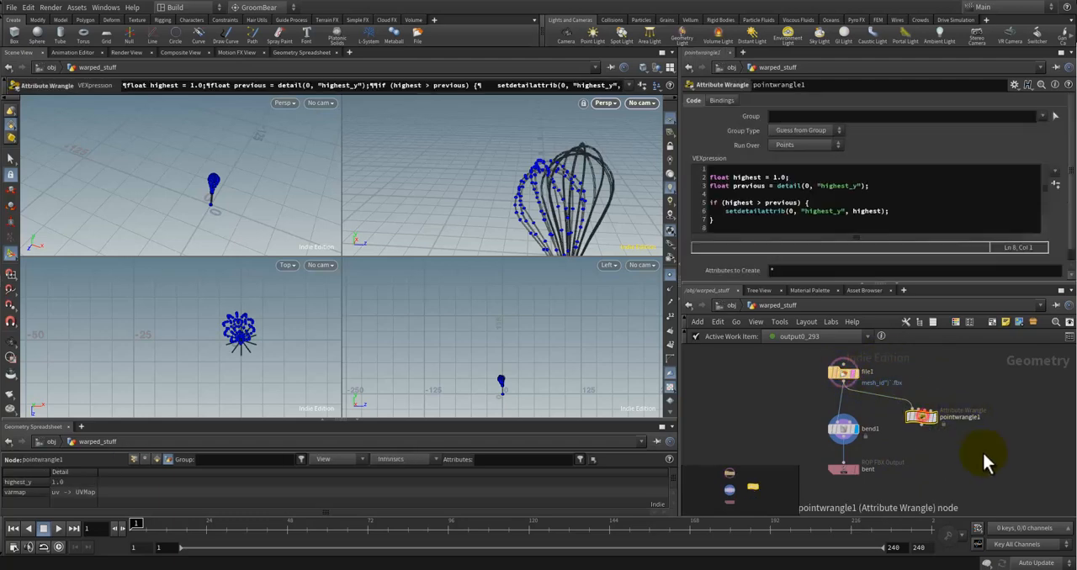
scroll(982, 453, "down", 1)
middle_click_drag(908, 448, 860, 446)
left_click(892, 422)
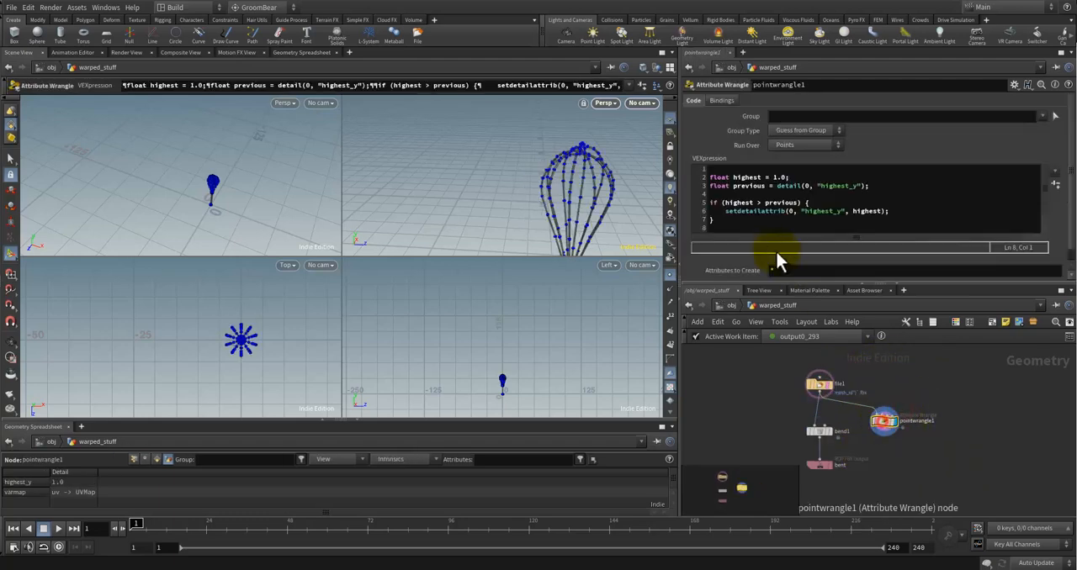
scroll(884, 433, "up", 2)
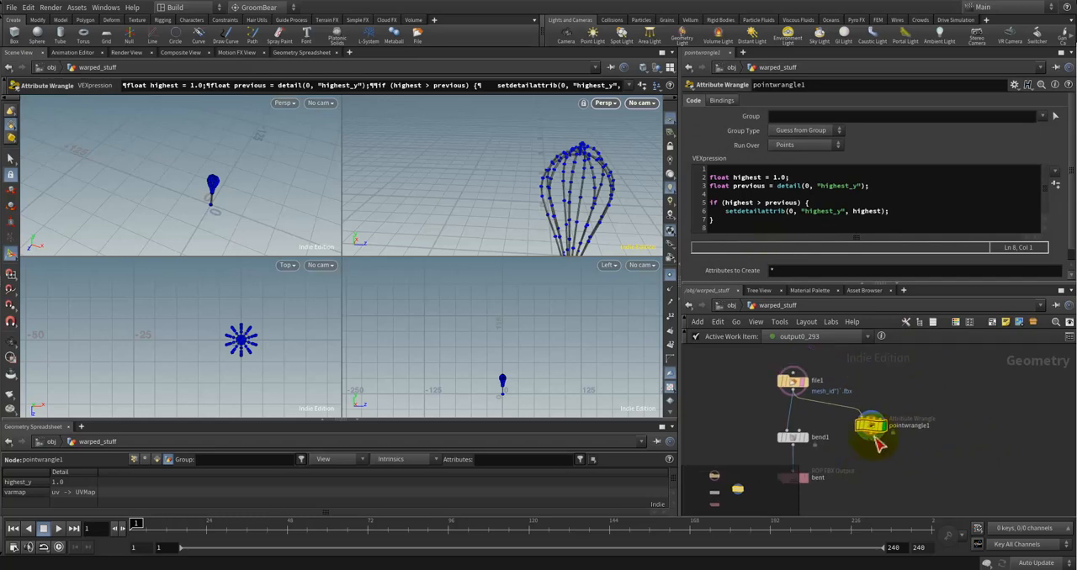
Step: Rename the float variable assigned 1.0 from highest to current in its declaration
left_click(788, 178)
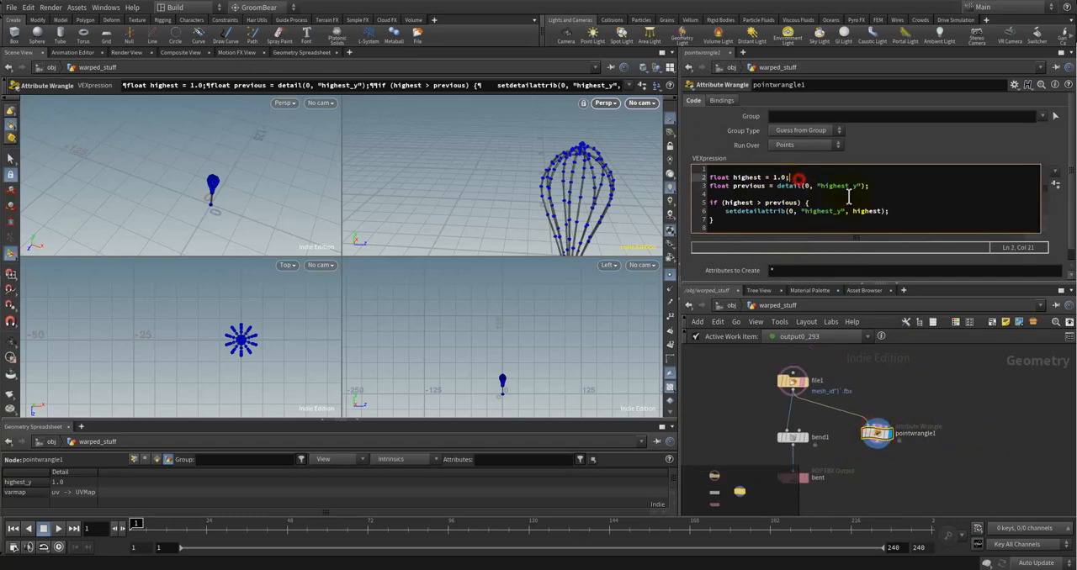
key("Left")
key("Left")
key("BackSpace")
key("BackSpace")
key("BackSpace")
key("BackSpace")
key("BackSpace")
key("BackSpace")
key("BackSpace")
type("current")
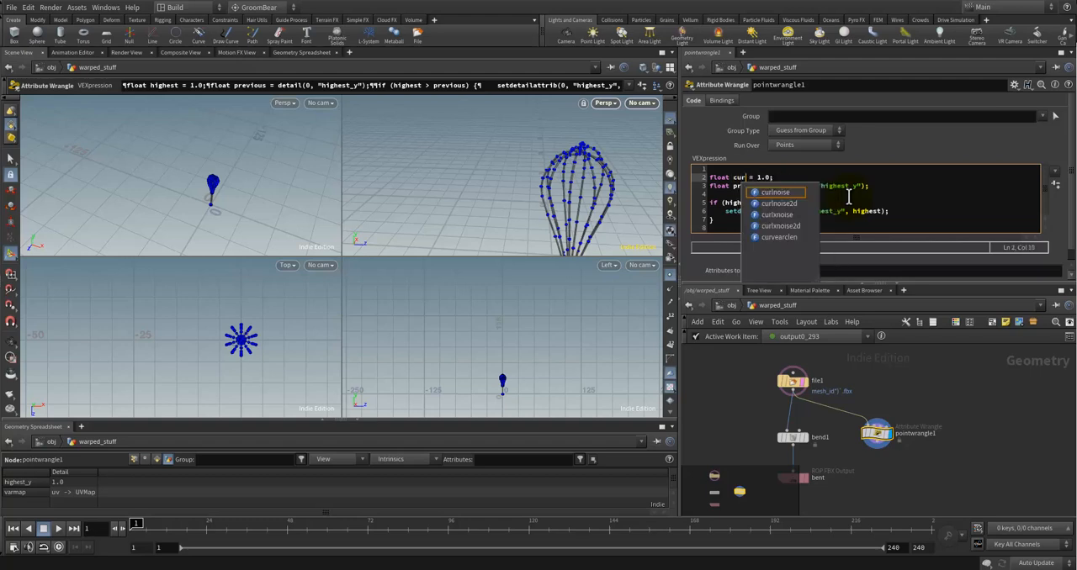
Step: Replace highest with current on the first side of the if condition's comparison
key("Down")
key("Down")
key("Down")
key("Left")
key("Left")
key("BackSpace")
key("BackSpace")
key("BackSpace")
key("BackSpace")
key("BackSpace")
key("BackSpace")
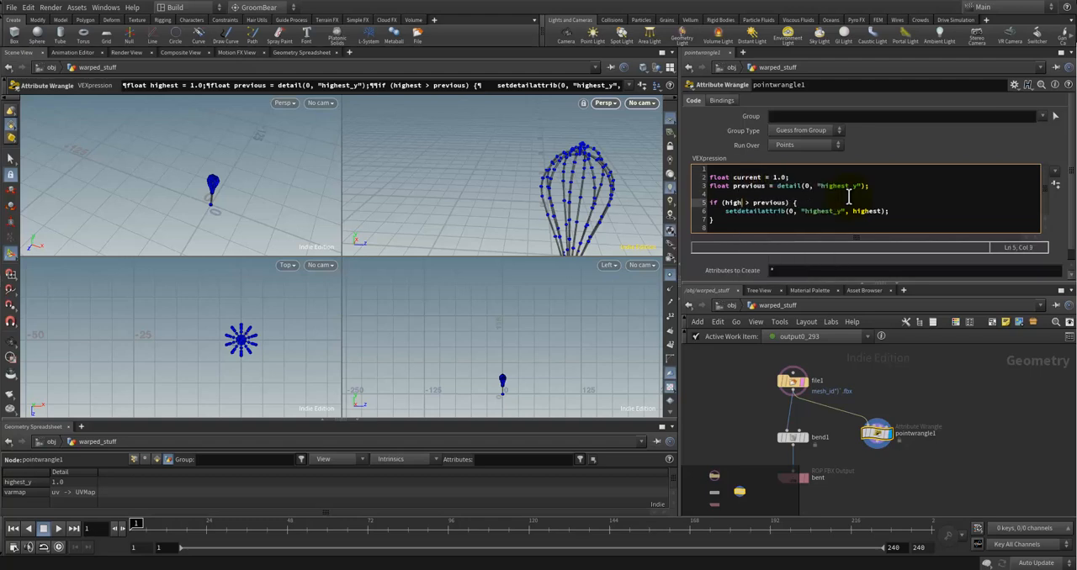
key("BackSpace")
type("current")
Step: Rename the variable that reads the highest_y detail from previous to highest
key("Up")
key("Up")
key("BackSpace")
key("BackSpace")
key("BackSpace")
key("BackSpace")
key("BackSpace")
key("BackSpace")
key("BackSpace")
key("BackSpace")
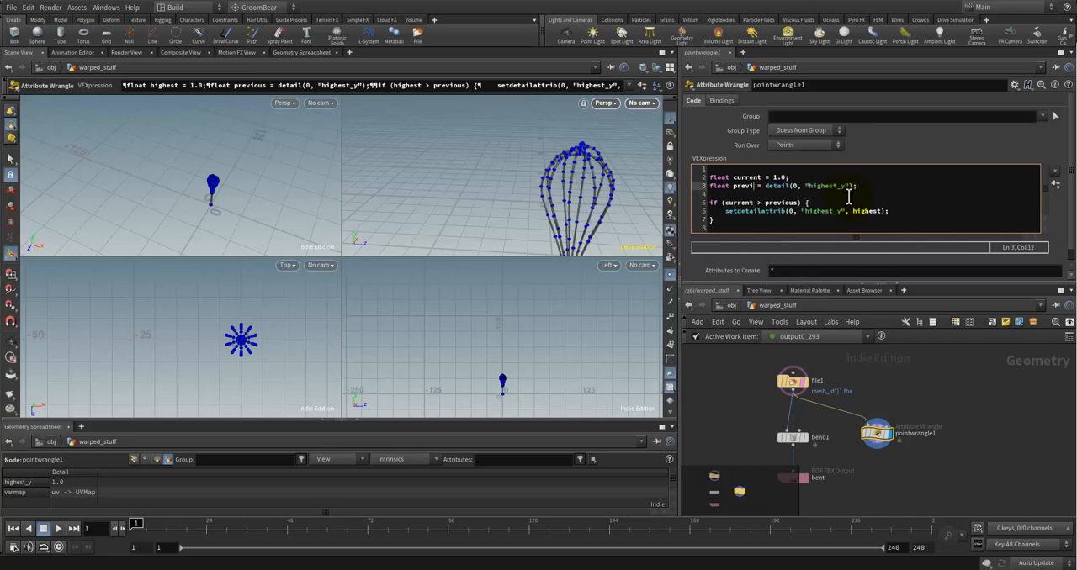
type("h")
key("Escape")
type("ighest")
Step: Replace previous with highest in the if condition so that it compares current > highest
key("Down")
key("Down")
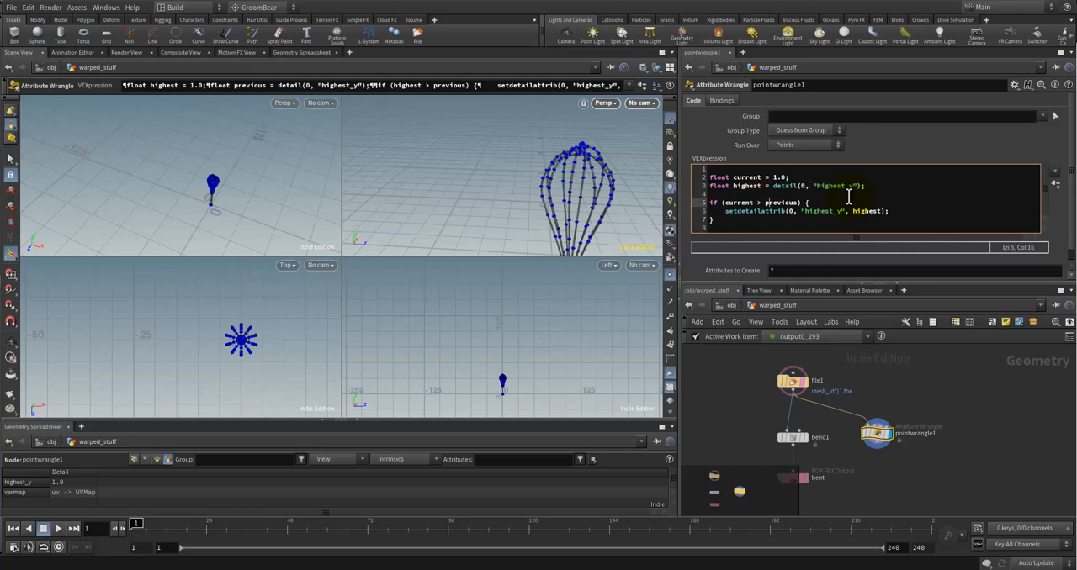
key("BackSpace")
key("BackSpace")
key("BackSpace")
key("BackSpace")
key("BackSpace")
type("est")
key("Right")
key("Down")
key("Down")
key("Down")
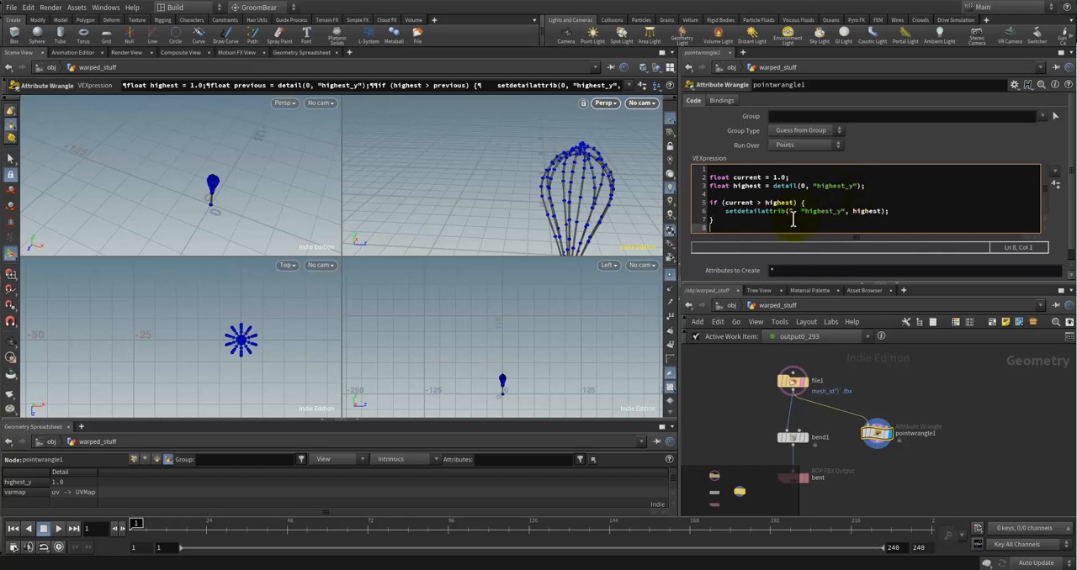
Step: Replace the 1.0 assigned to current with P.y and apply the code
left_click(880, 187)
key("Up")
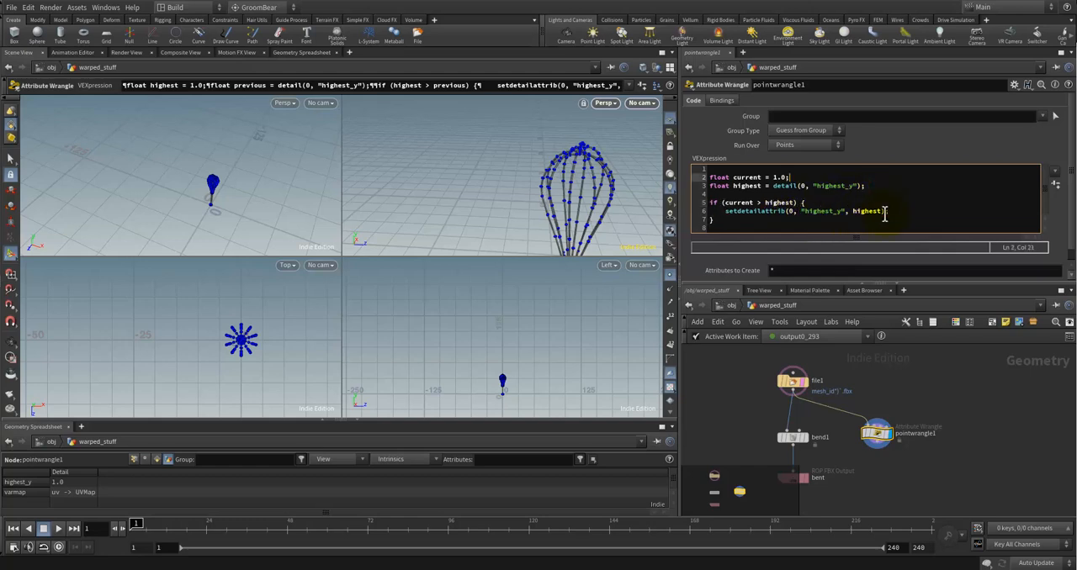
key("BackSpace")
key("BackSpace")
type("P.y")
key("End")
type("$")
key("Down")
key("Down")
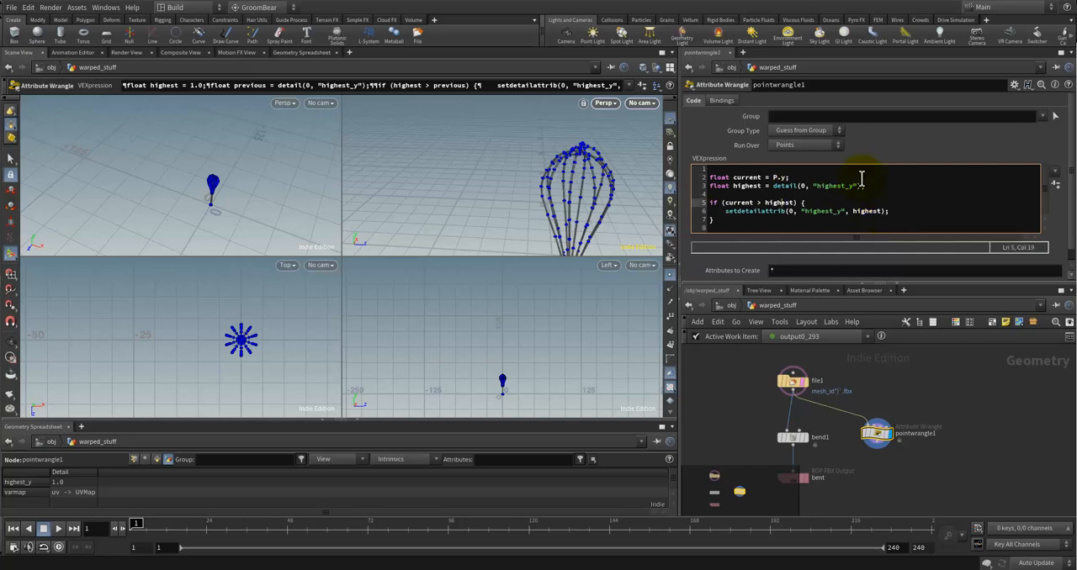
left_click(852, 211)
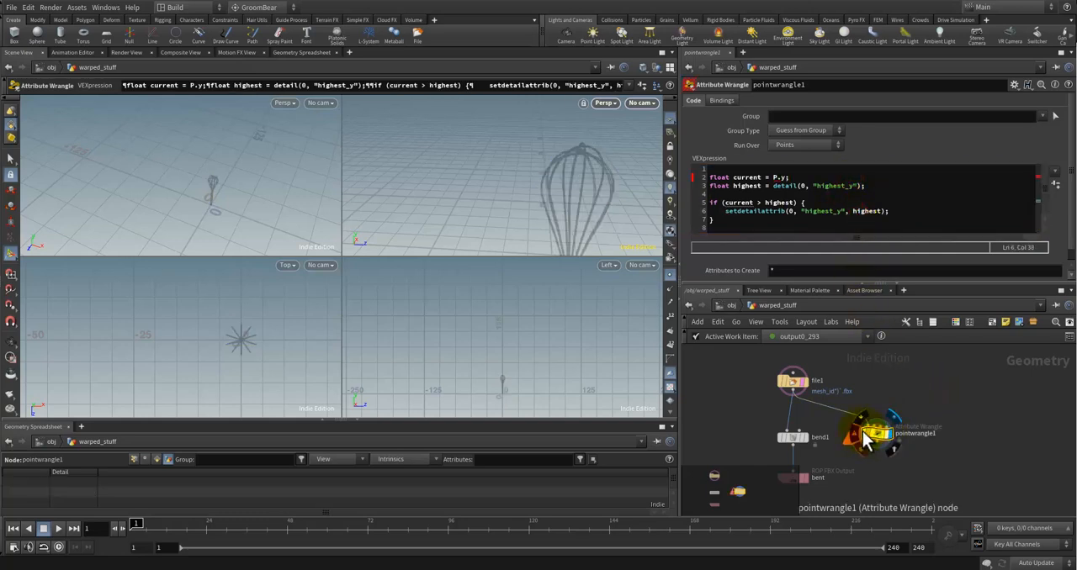
Step: Read pointwrangle1's error report, close it, and prefix P with @ so that current is assigned @P.y
left_click(856, 435)
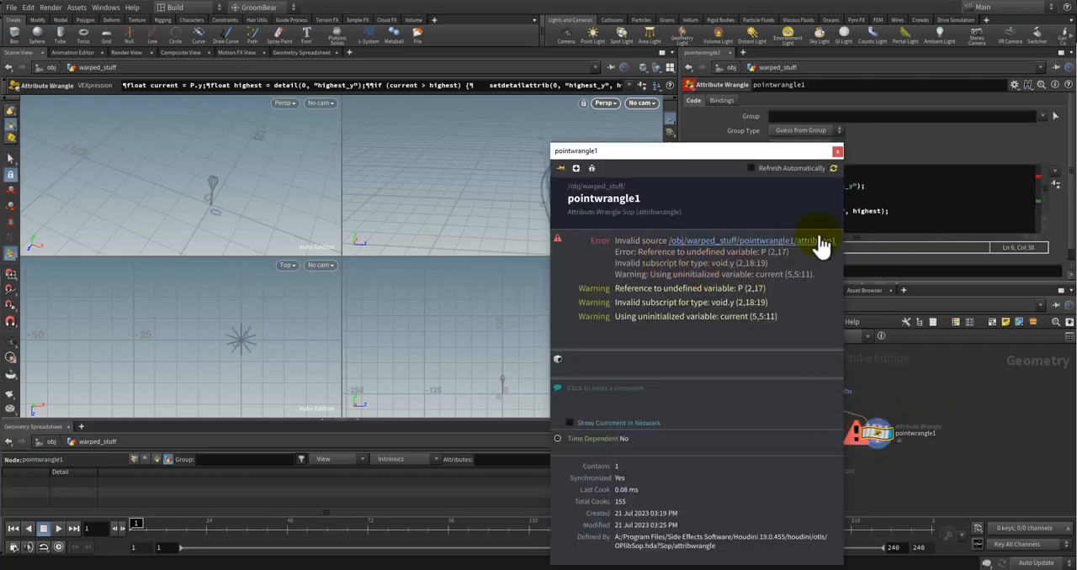
left_click(837, 151)
left_click(772, 178)
type("@")
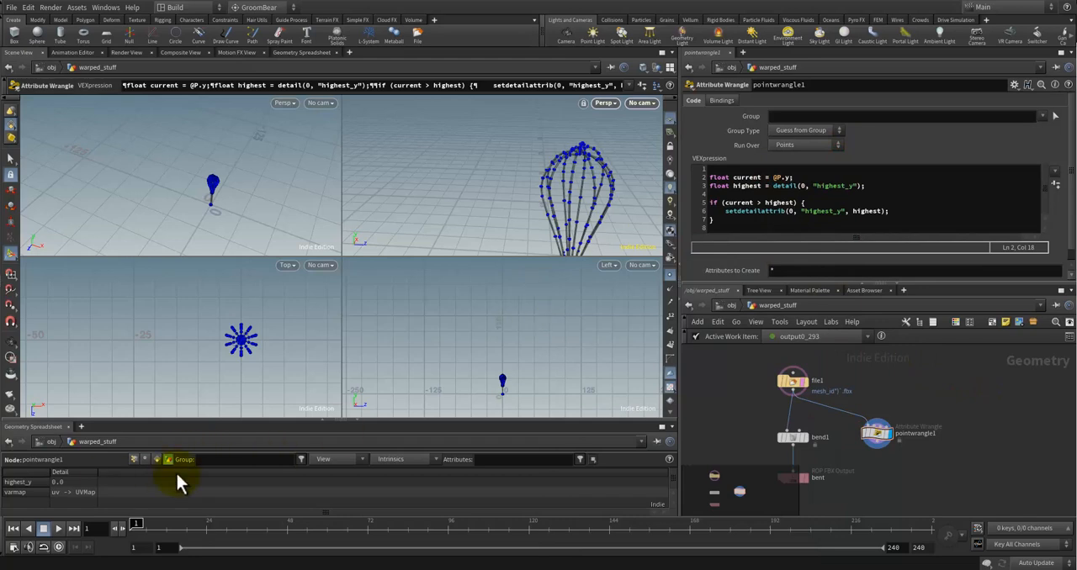
left_click(898, 385)
Step: Recheck the @P.y expression and show pointwrangle1's point attributes in the geometry spreadsheet
left_click(880, 434)
left_click(862, 370)
left_click(796, 177)
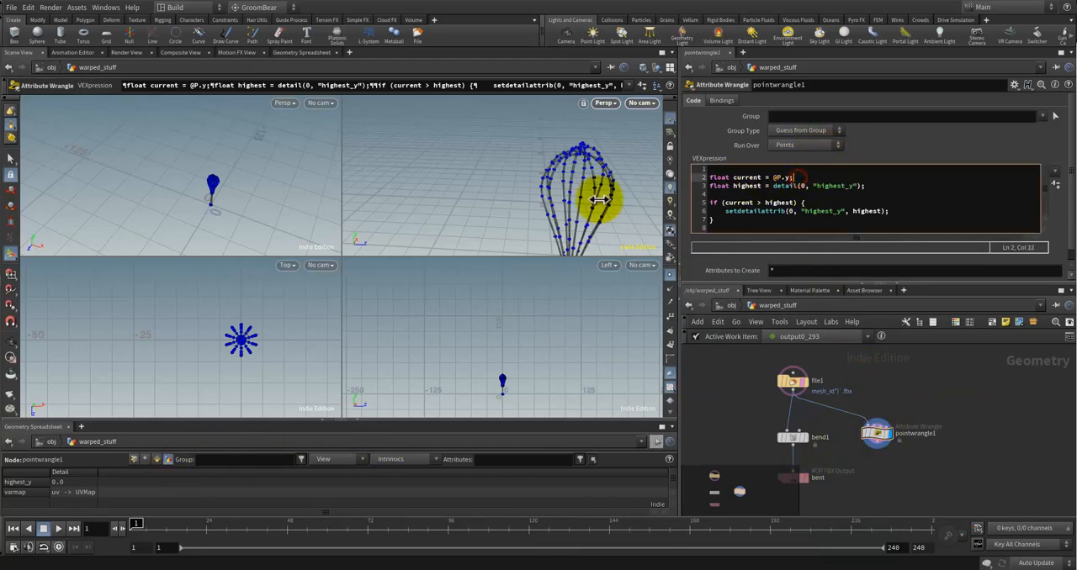
left_click(812, 178)
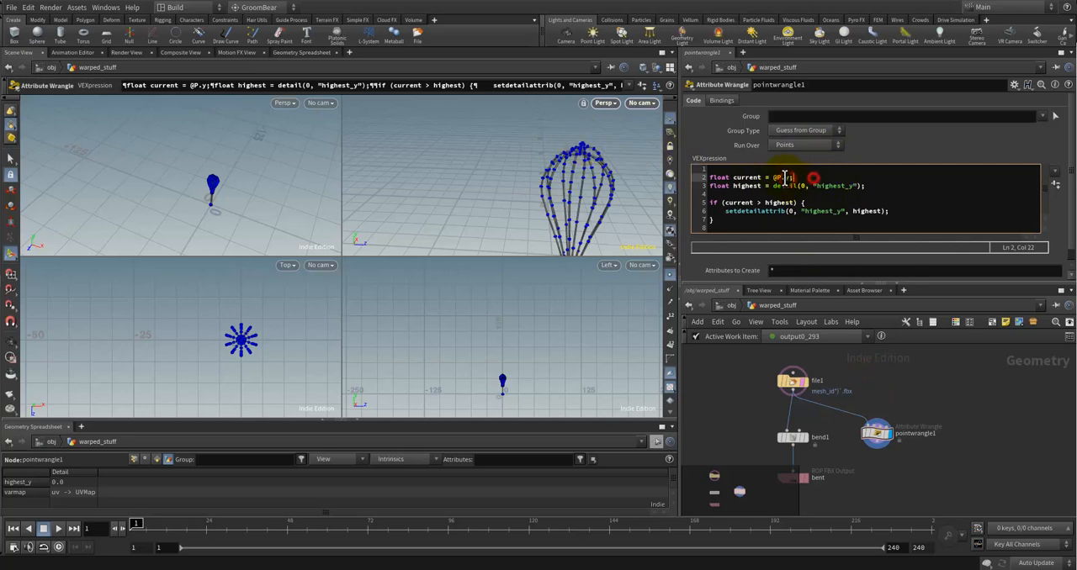
left_click(781, 177)
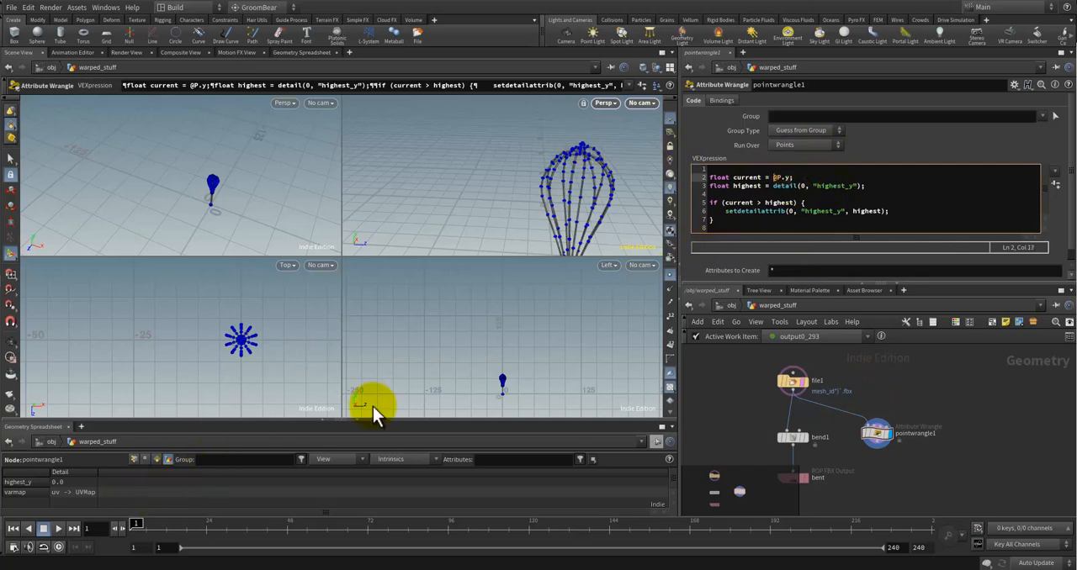
left_click(133, 459)
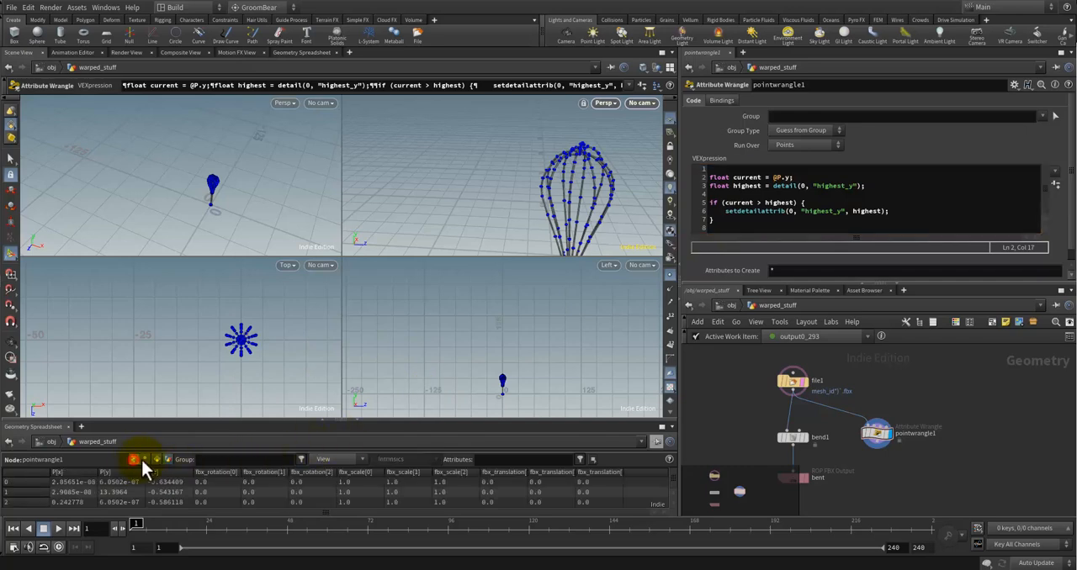
Step: Change @P.y to @P[1] in the current declaration and view the detail attributes in the geometry spreadsheet
left_click(790, 177)
key("BackSpace")
key("BackSpace")
type("[")
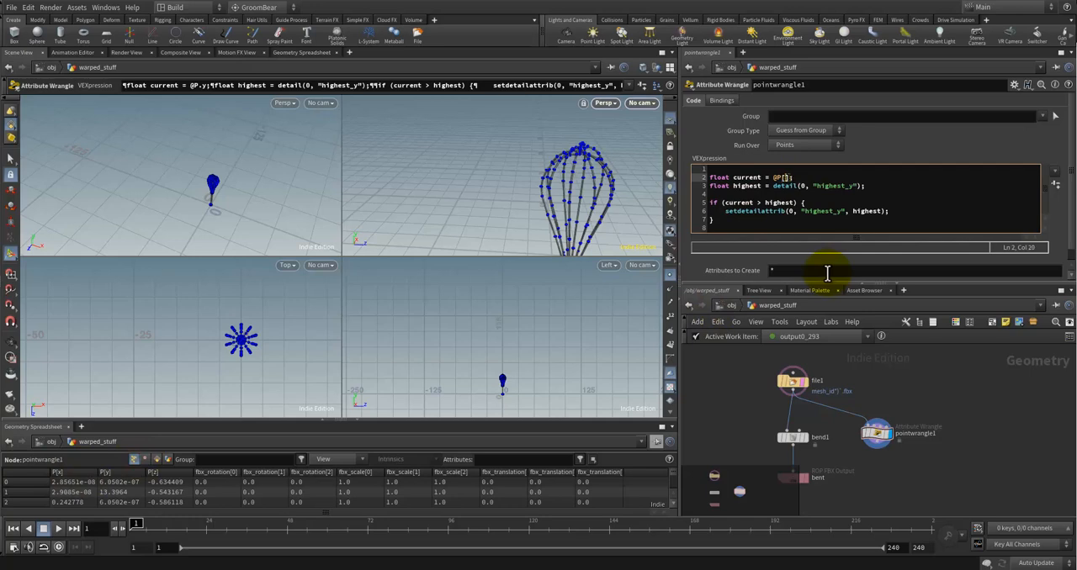
type("1")
left_click(168, 459)
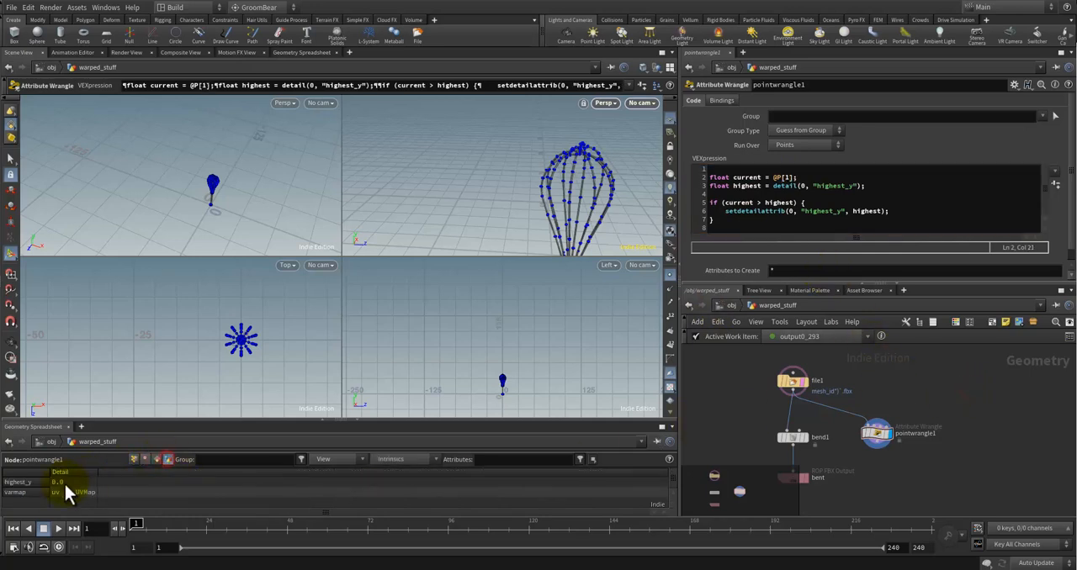
Step: Bypass the pointwrangle1 node to check its effect on the detail attributes
left_click(967, 390)
left_click(803, 175)
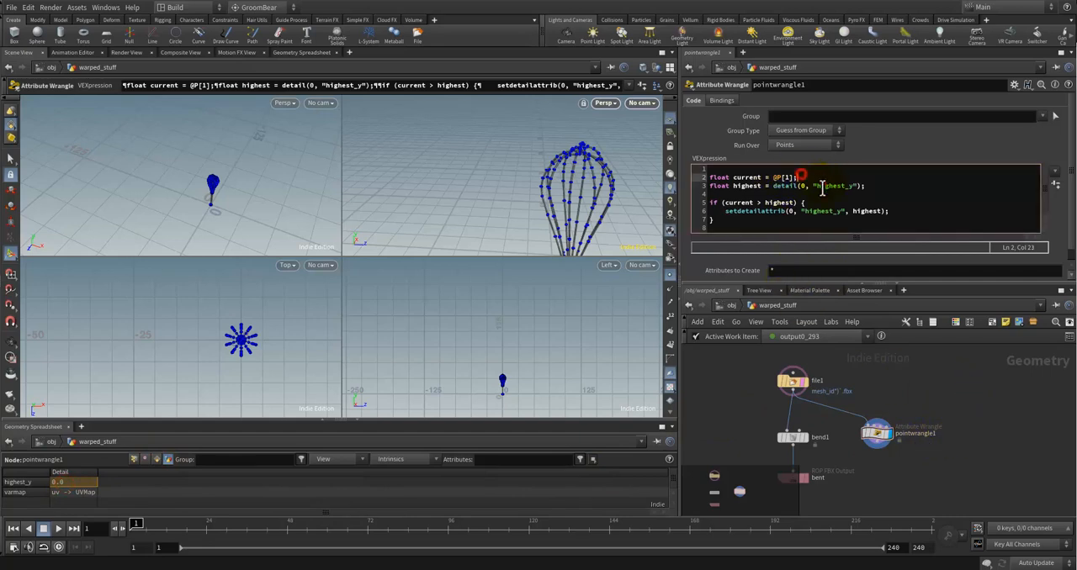
left_click(820, 193)
left_click(795, 388)
left_click(877, 432)
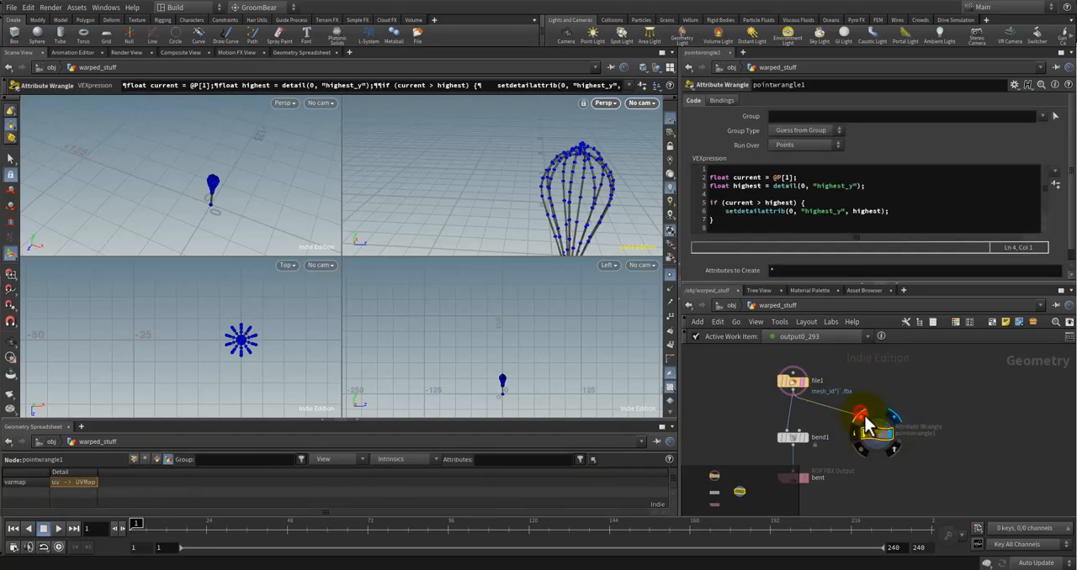
Step: Change the current declaration in pointwrangle1 so that it reads the vertical position as @P.y
left_click(828, 178)
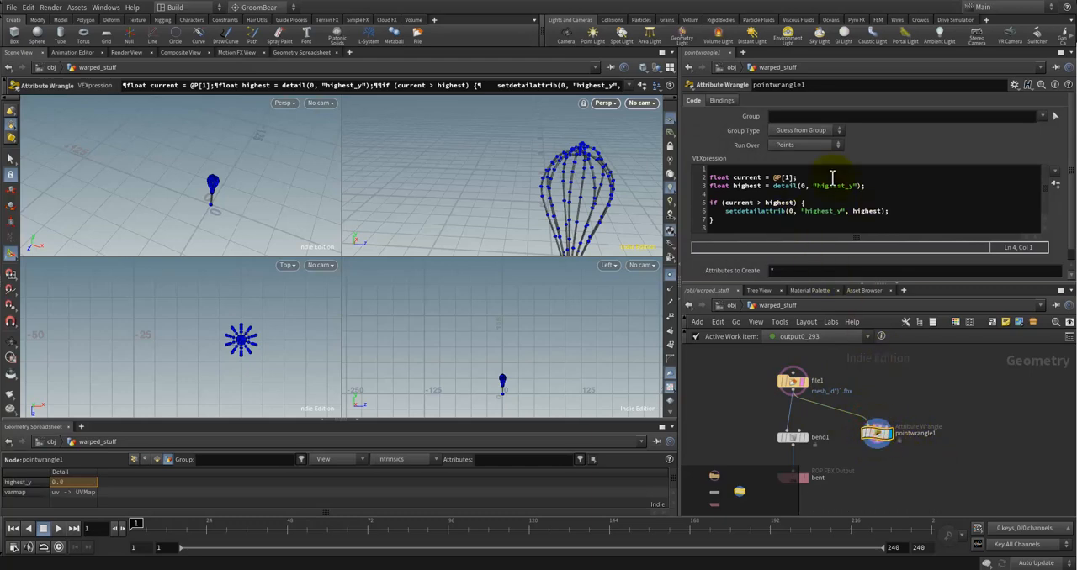
key("Right")
key("BackSpace")
key("BackSpace")
key("BackSpace")
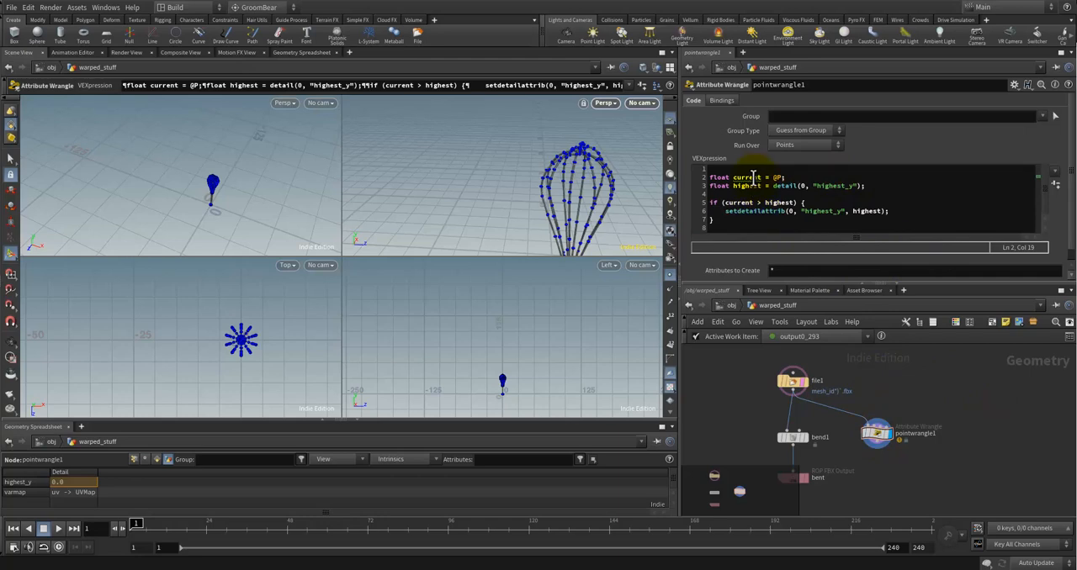
left_click(753, 177)
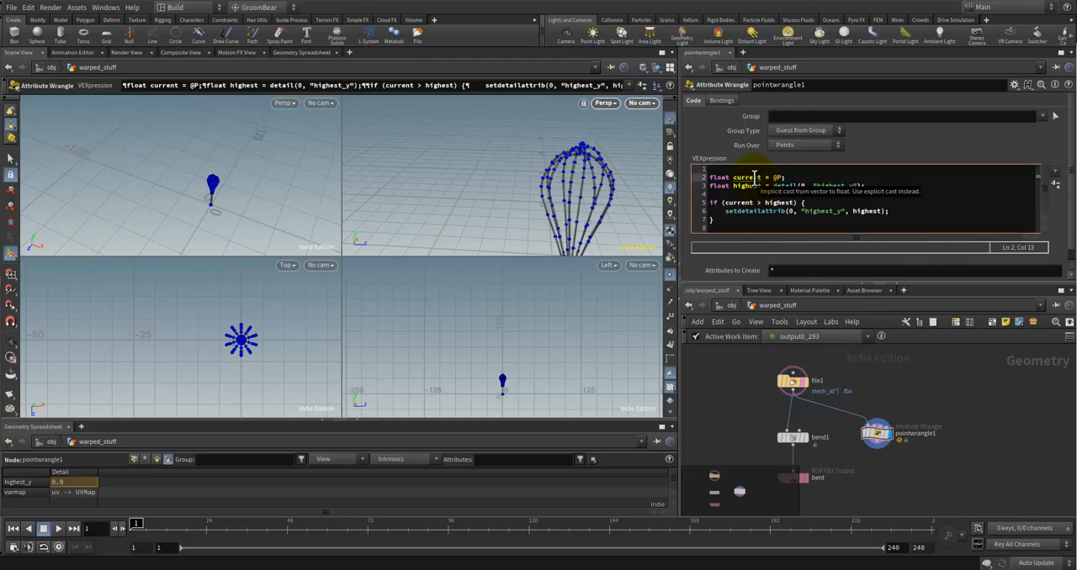
left_click(781, 177)
type(".")
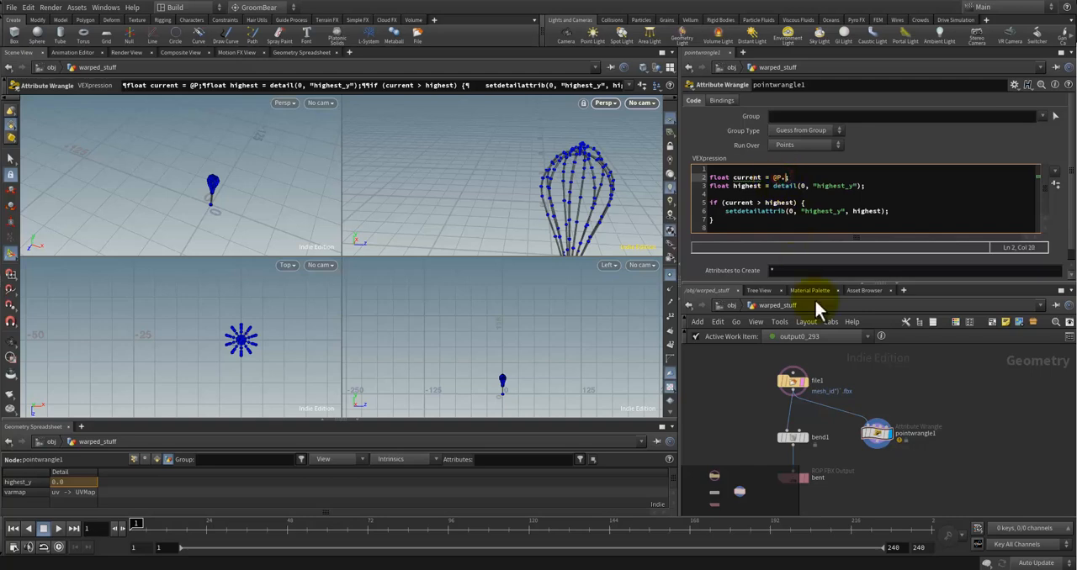
type("y")
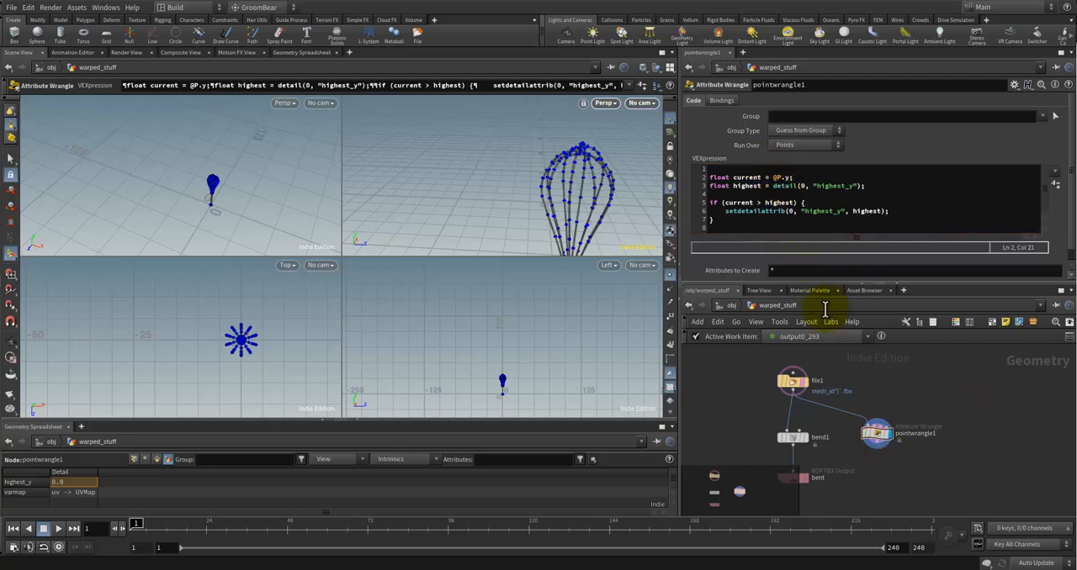
left_click(931, 402)
Step: Compare the detail attributes of file1 with those of pointwrangle1, and recheck the current declaration
left_click(791, 383)
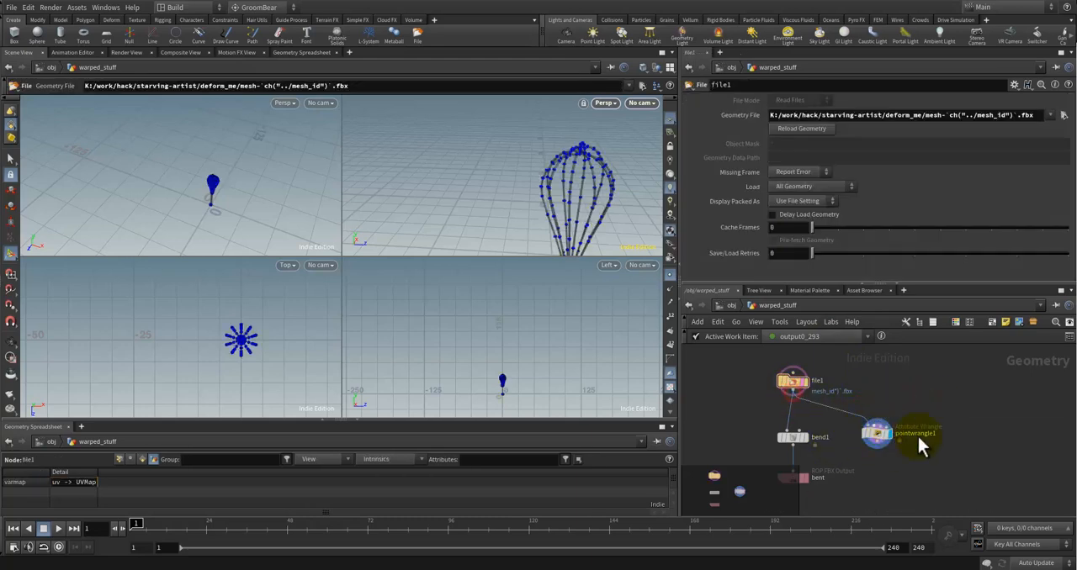
left_click(879, 440)
left_click(970, 403)
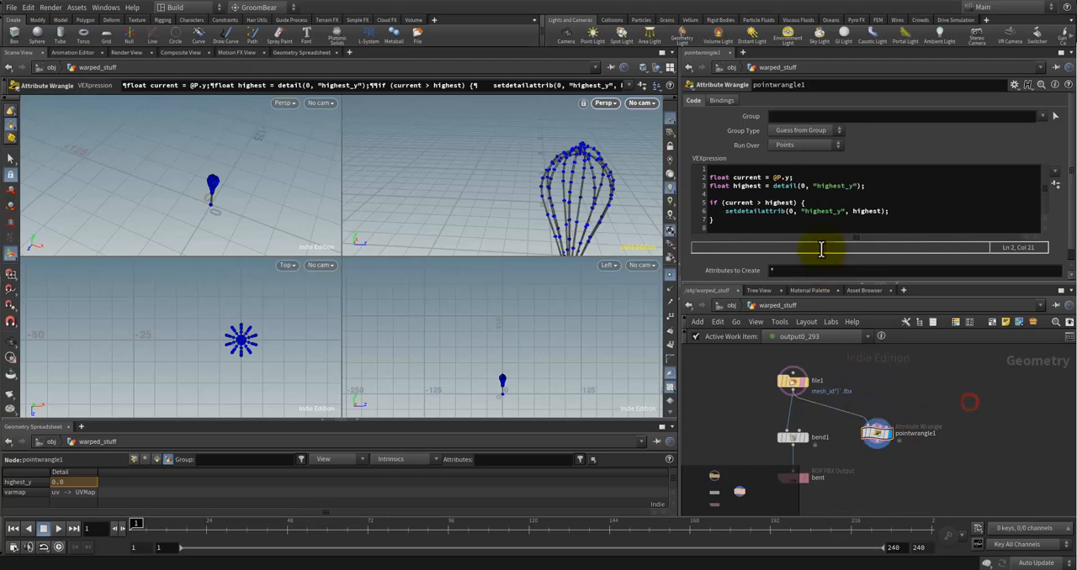
left_click(820, 195)
left_click(791, 180)
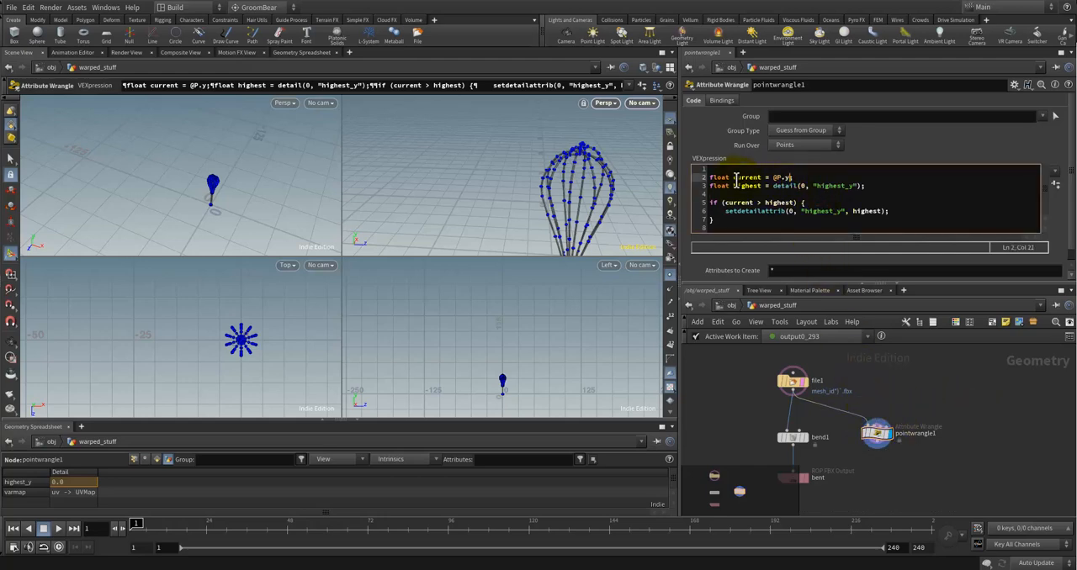
Step: Show pointwrangle1's point attributes in the geometry spreadsheet and activate the Select tool in the viewport
left_click(137, 459)
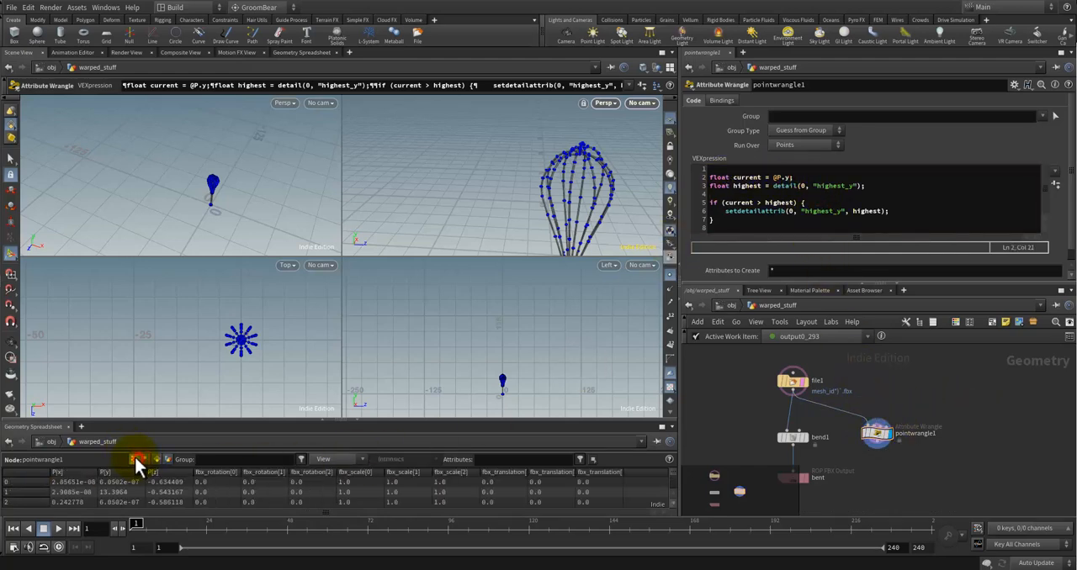
left_click_drag(537, 169, 372, 171, "alt")
left_click(12, 159)
scroll(514, 174, "up", 6)
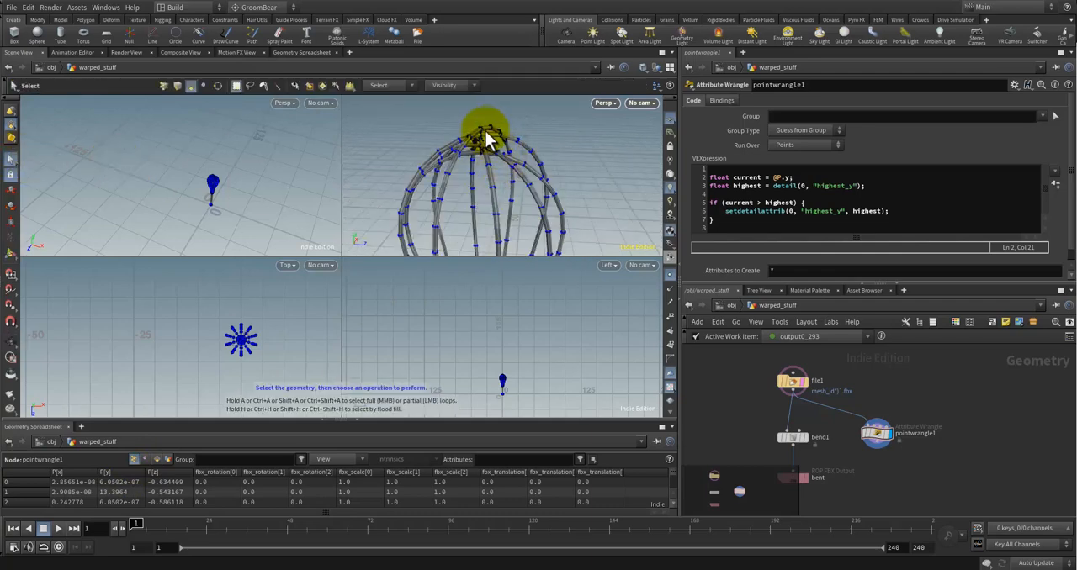
right_click(11, 124)
left_click(31, 132)
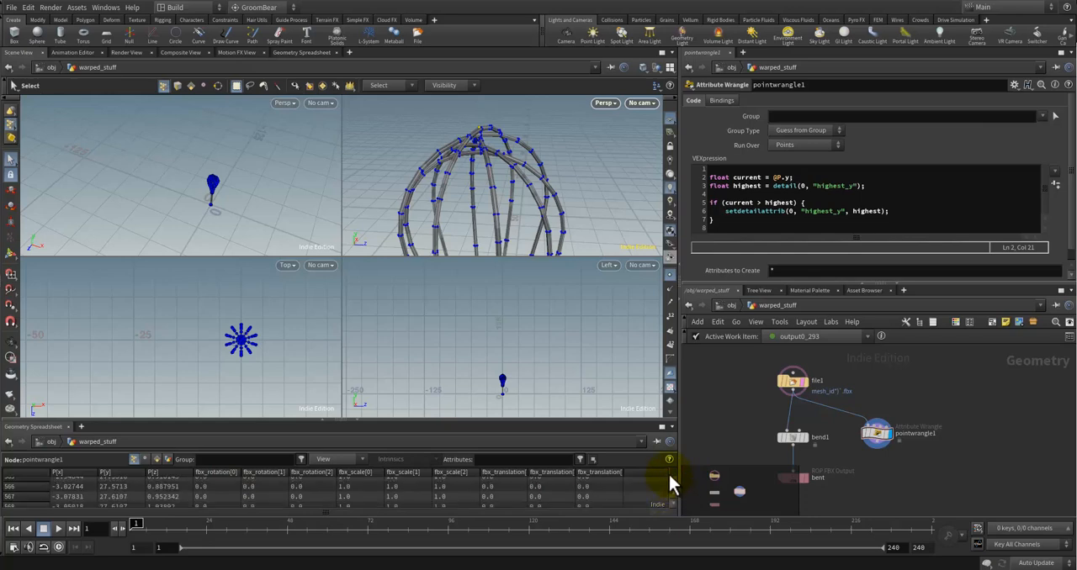
Step: Display point numbers in the viewport and inspect the topmost points of the whisk mesh
scroll(474, 132, "up", 5)
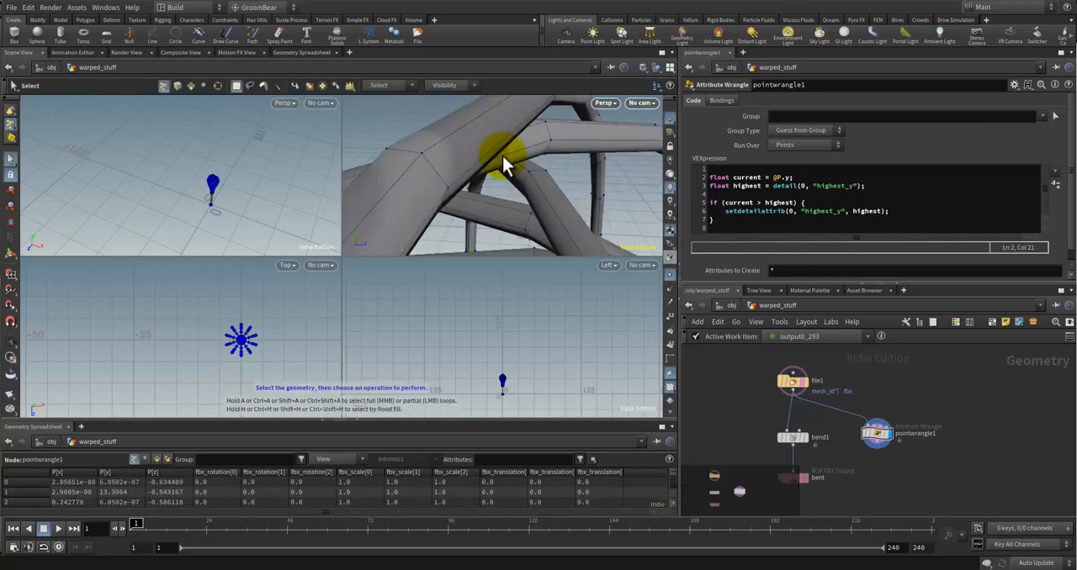
left_click(672, 318)
scroll(520, 168, "down", 5)
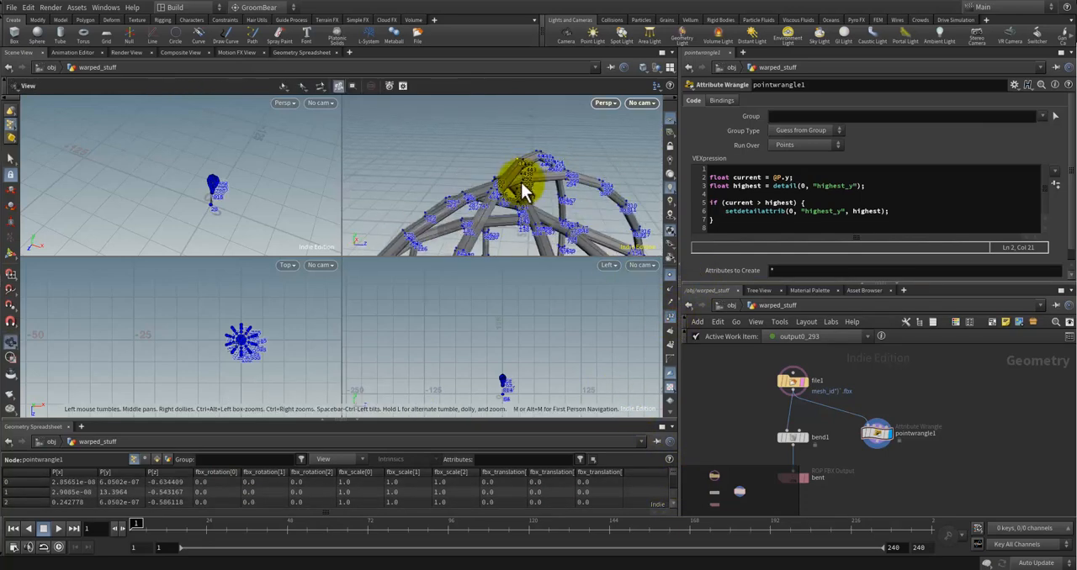
scroll(518, 168, "up", 3)
right_click(519, 169)
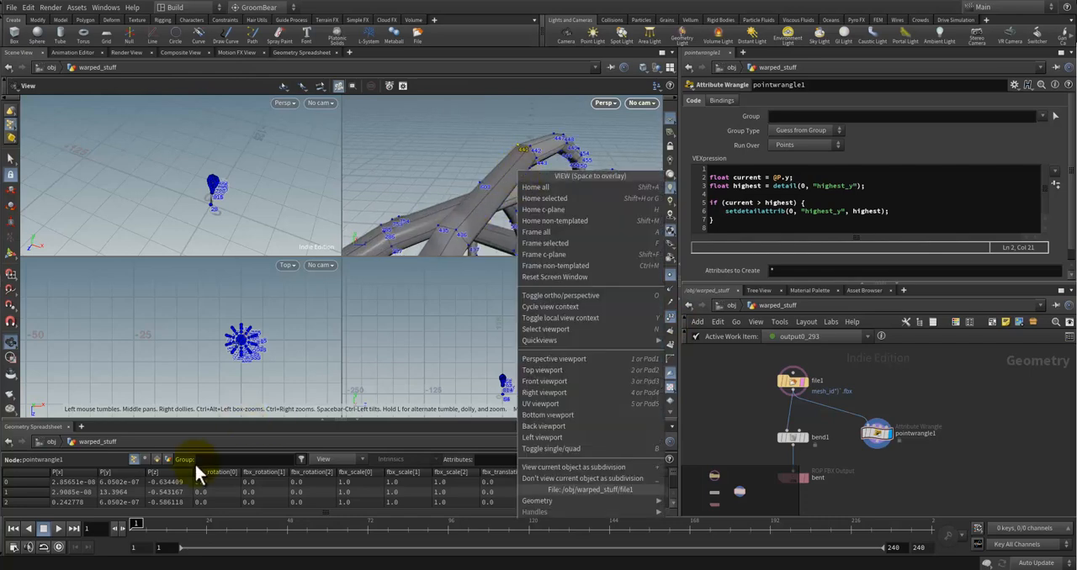
left_click(213, 457)
Step: Find point 441 in the geometry spreadsheet to read its P[y], and return to the detail attributes
left_click_drag(672, 473, 673, 480)
scroll(91, 484, "down", 13)
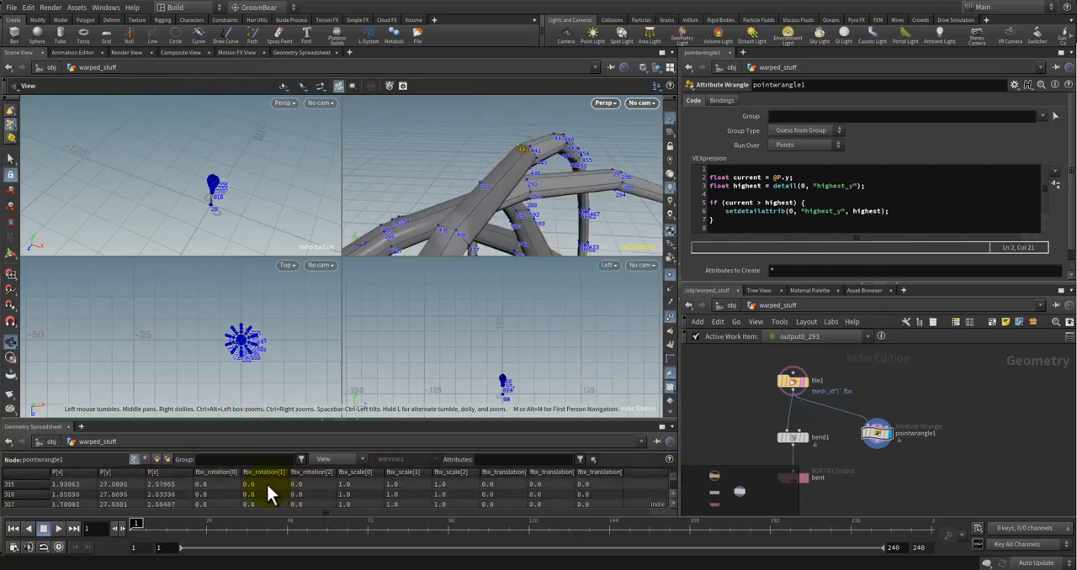
left_click_drag(672, 479, 672, 481)
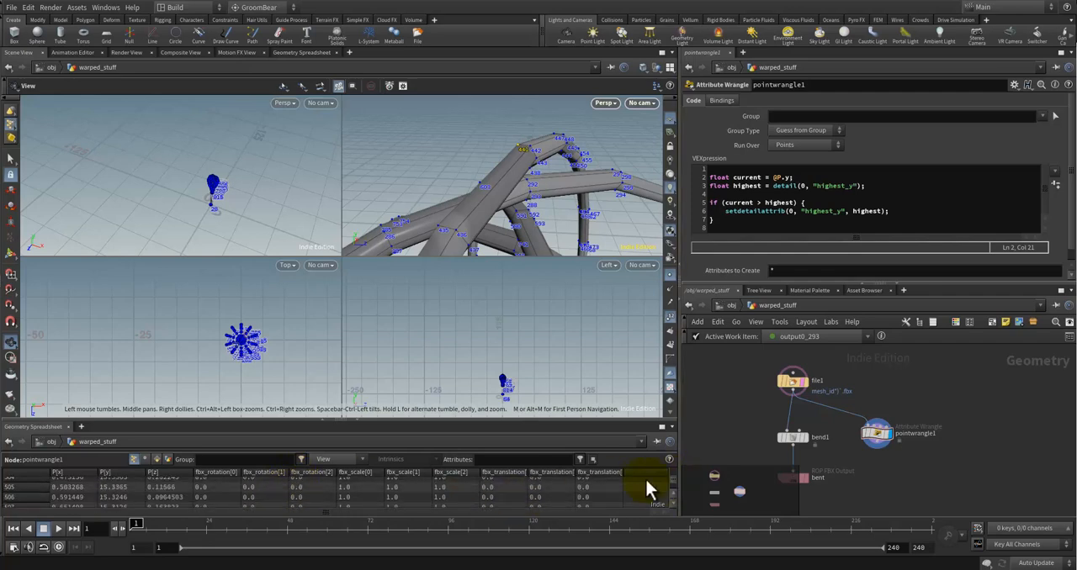
scroll(126, 485, "down", 5)
scroll(118, 491, "up", 13)
scroll(75, 482, "up", 4)
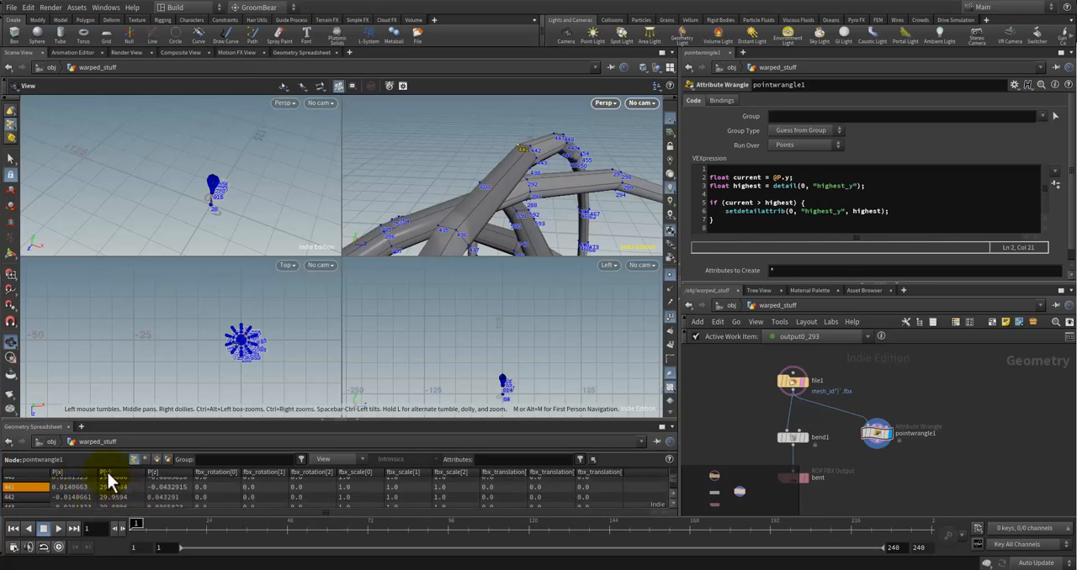
left_click(166, 460)
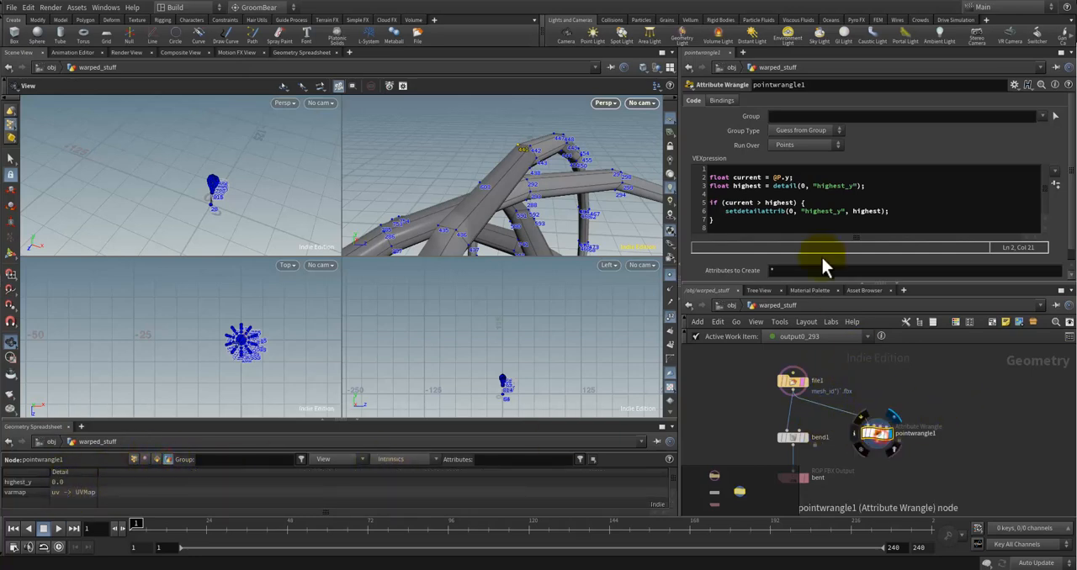
Step: Try @P[y] as the value of current in pointwrangle1, and return the expression to @P.y
left_click(820, 177)
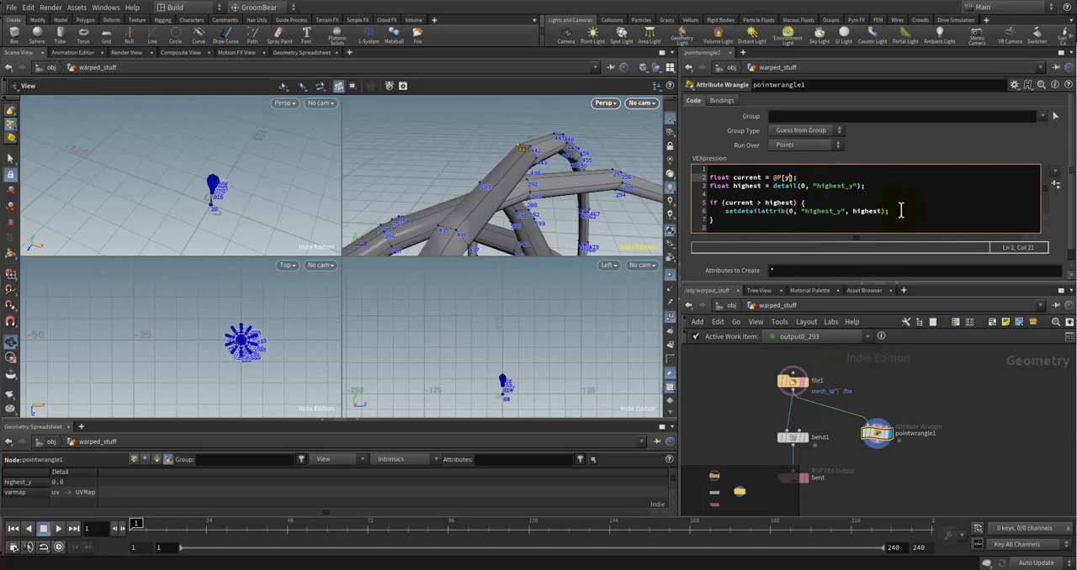
left_click(959, 390)
left_click(798, 177)
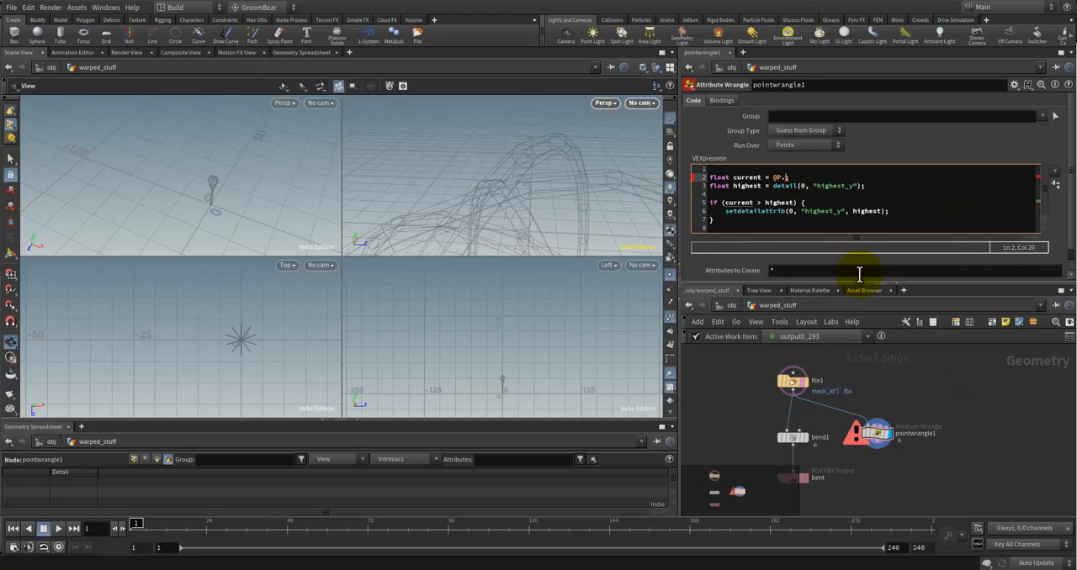
left_click(973, 392)
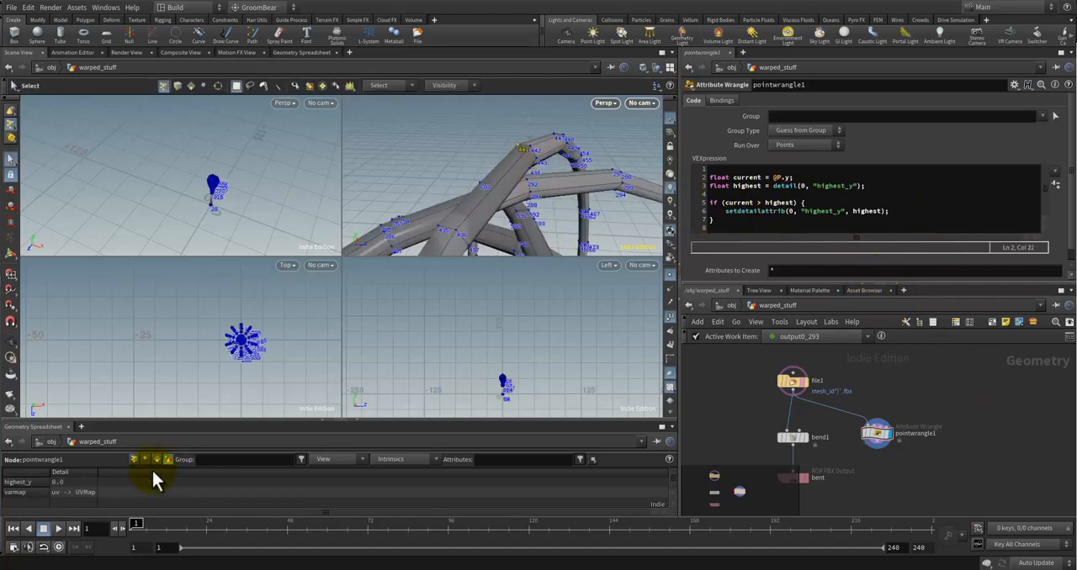
Step: Make room in the network and insert pointwrangle1 into the connection between file1 and bend1
left_click(951, 380)
left_click(878, 434)
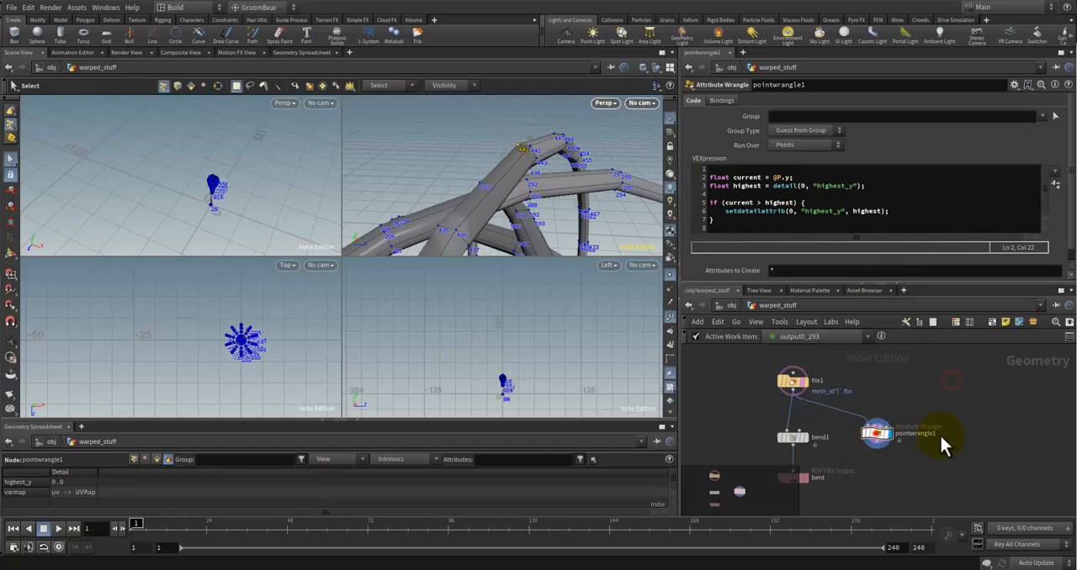
middle_click_drag(931, 475, 928, 445)
left_click(875, 448)
middle_click_drag(847, 485, 851, 482)
left_click_drag(829, 491, 792, 436)
left_click(904, 450)
left_click_drag(875, 416, 793, 431)
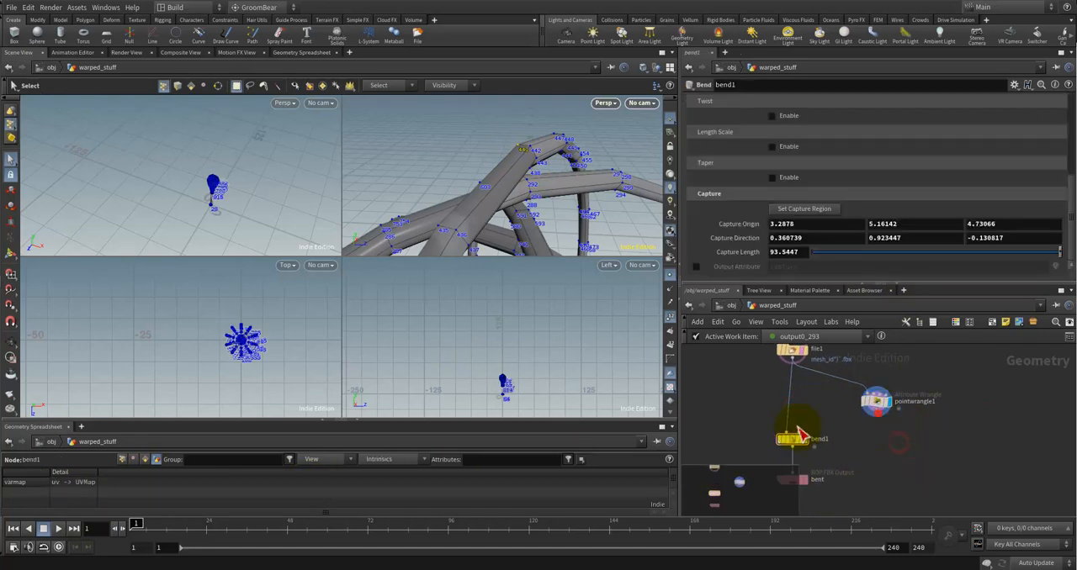
left_click(914, 445)
left_click_drag(876, 408, 795, 401)
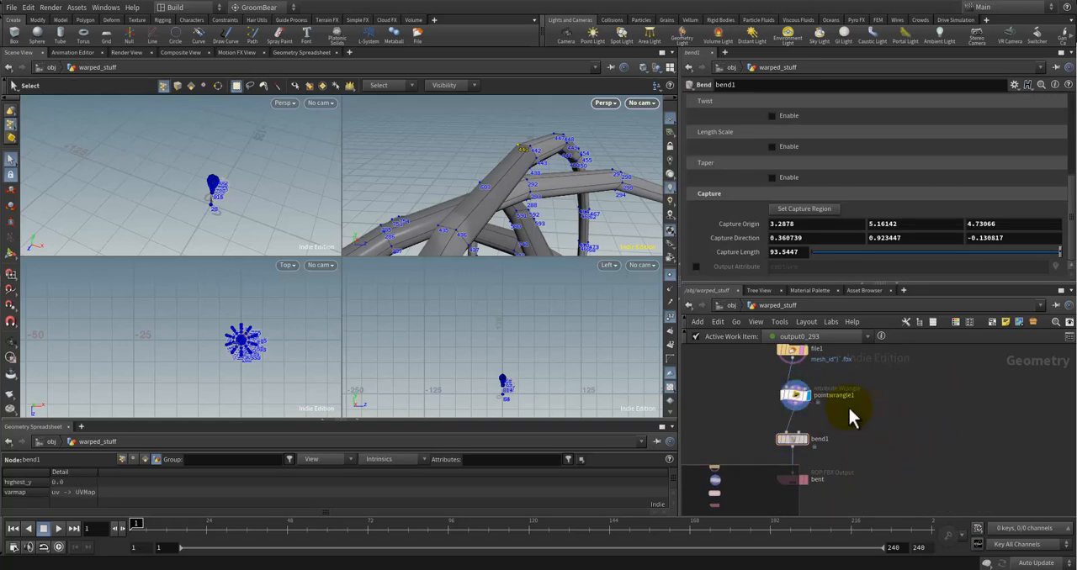
left_click(867, 409)
Step: Look into the automate_warped_stuff TOP network and return to the warped_stuff geometry network
left_click(728, 310)
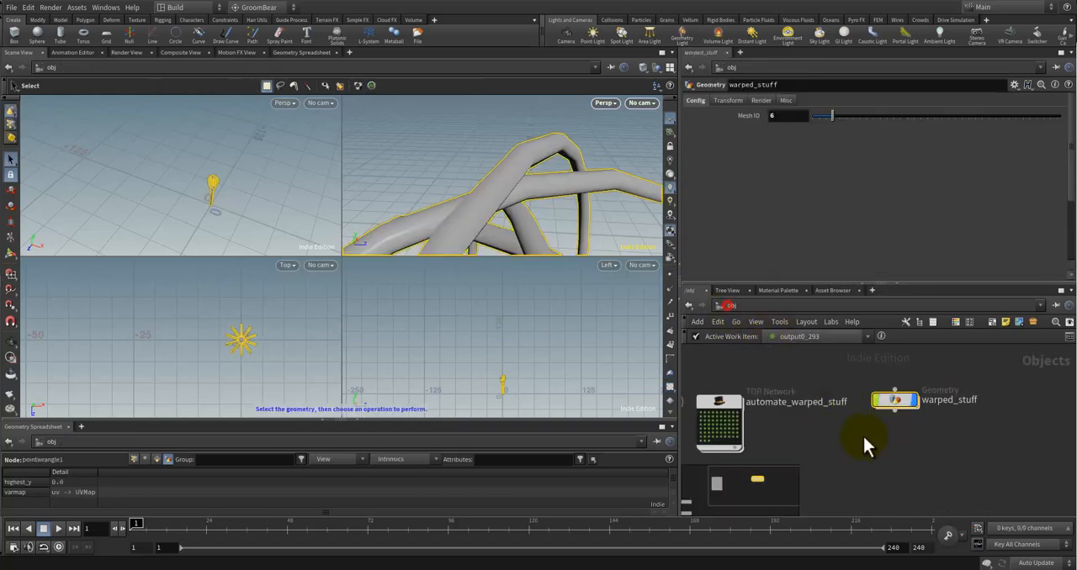
double_click(836, 402)
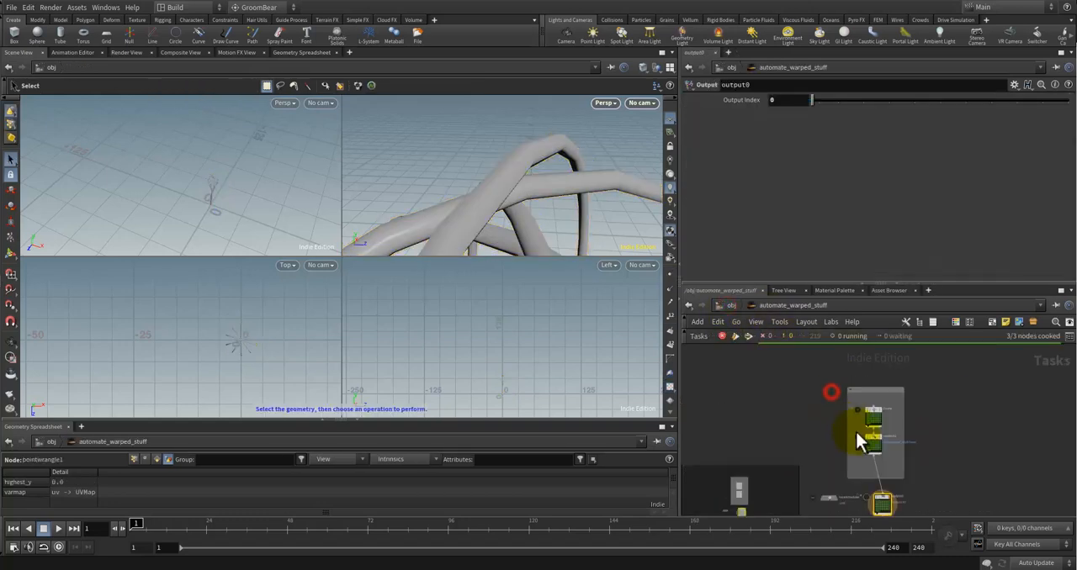
left_click(727, 306)
left_click(927, 422)
double_click(954, 386)
middle_click_drag(850, 419, 880, 436)
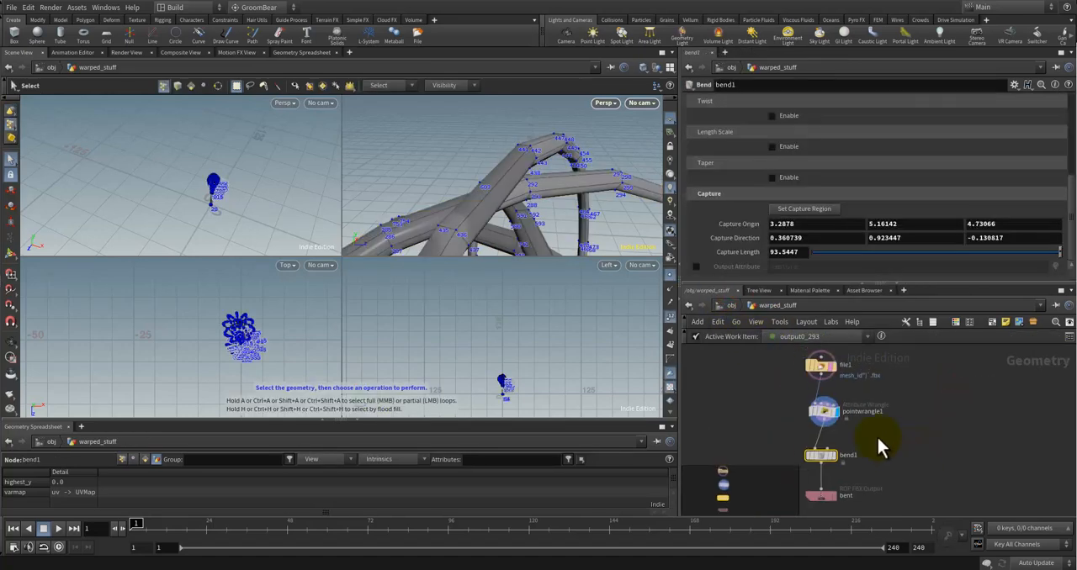
Step: Rename the pointwrangle1 node as find_highest_point
scroll(876, 434, "up", 3)
scroll(869, 420, "down", 2)
left_click(866, 402)
type("f")
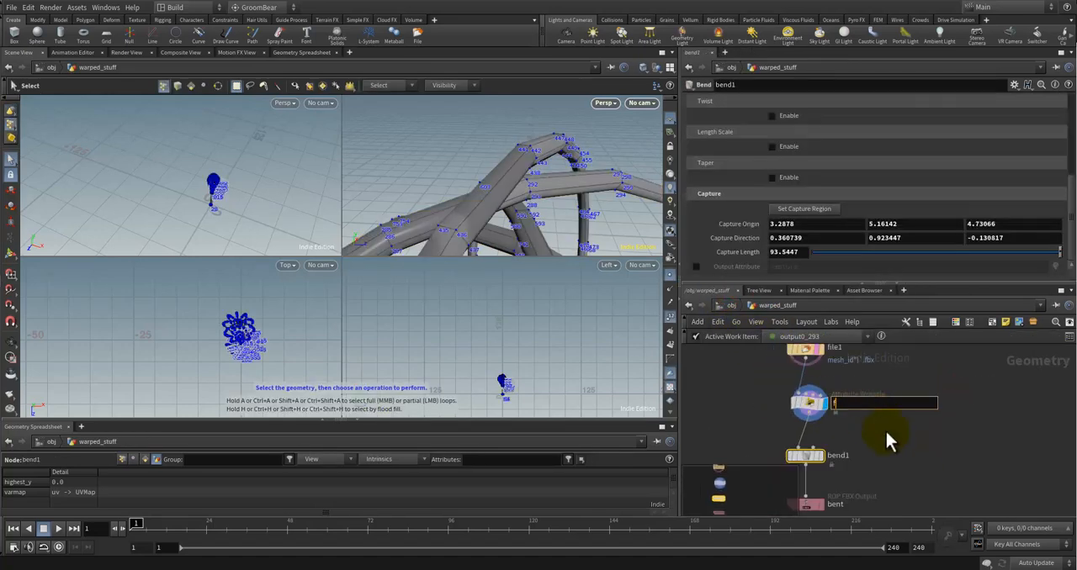
type("ind_highest_po")
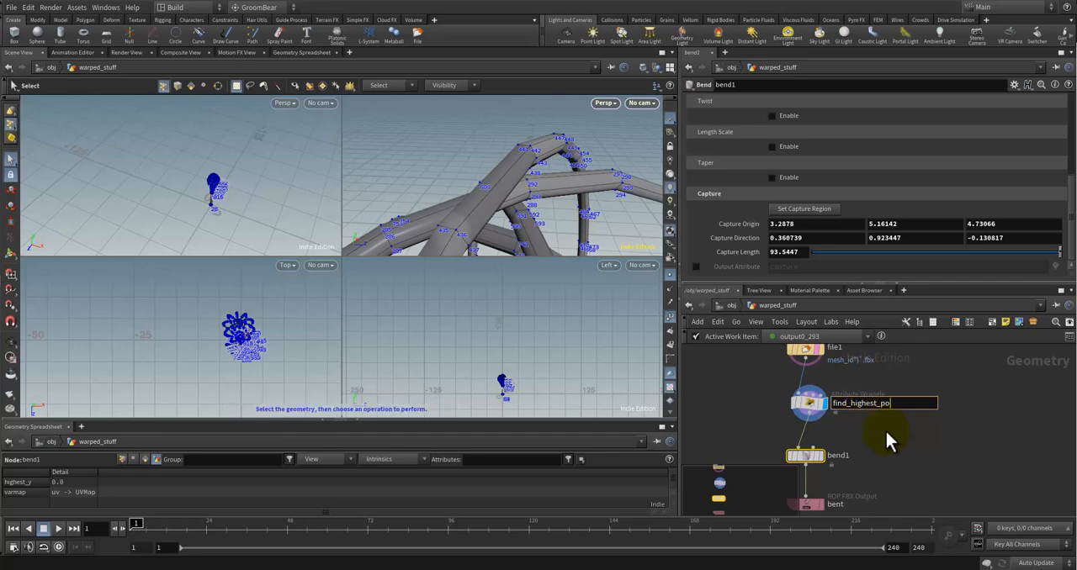
type("int")
key("Return")
Step: Align find_highest_point, bend1 and bent in a compact vertical chain below file1
left_click_drag(803, 406, 805, 404)
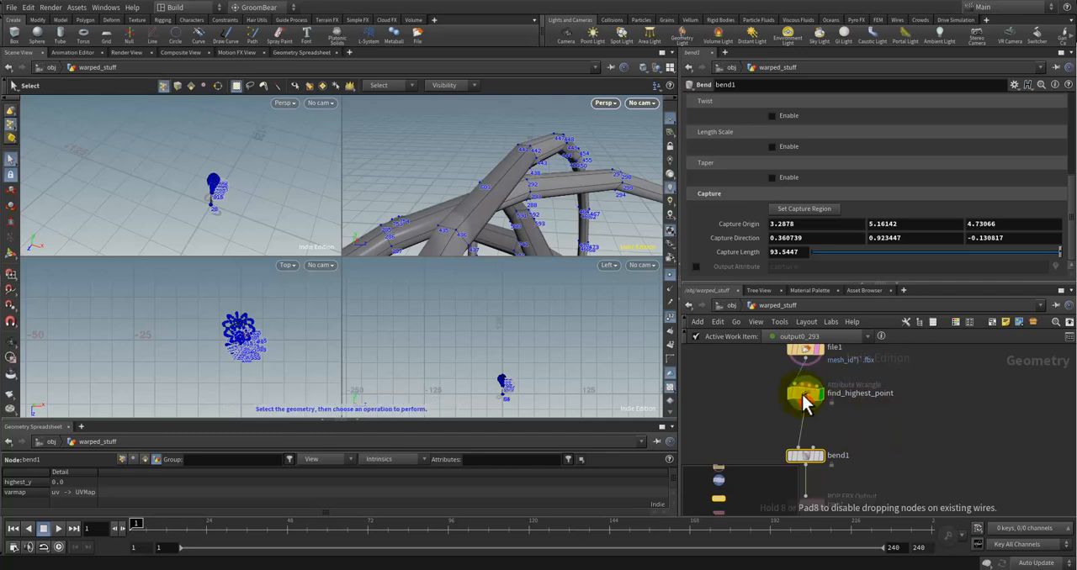
left_click_drag(806, 456, 805, 429)
left_click_drag(808, 507, 817, 461)
Step: Check bend1's Capture Length, and compare the detail attributes and settings of find_highest_point and file1
left_click(816, 431)
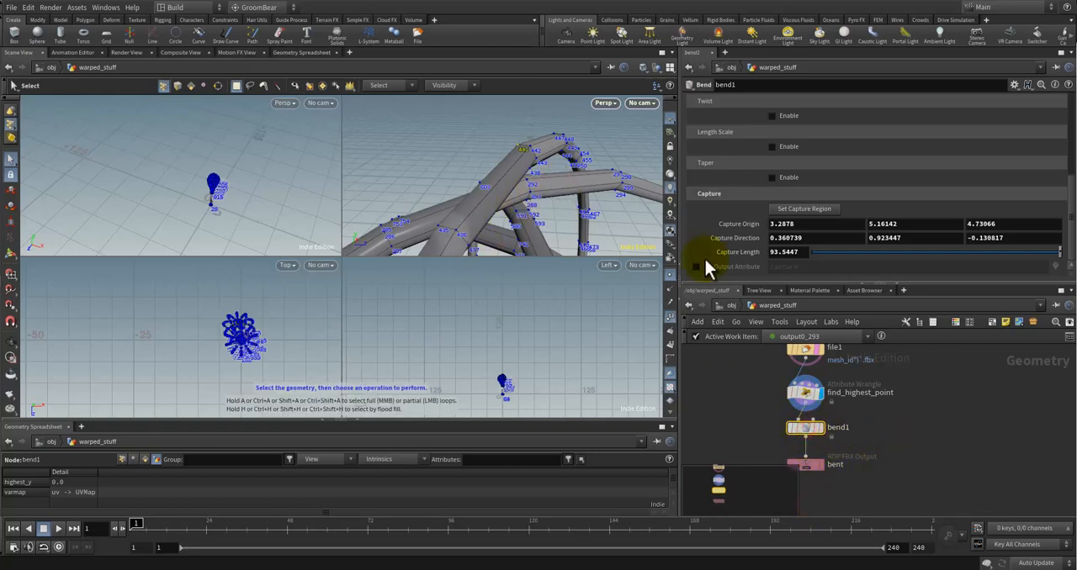
double_click(799, 252)
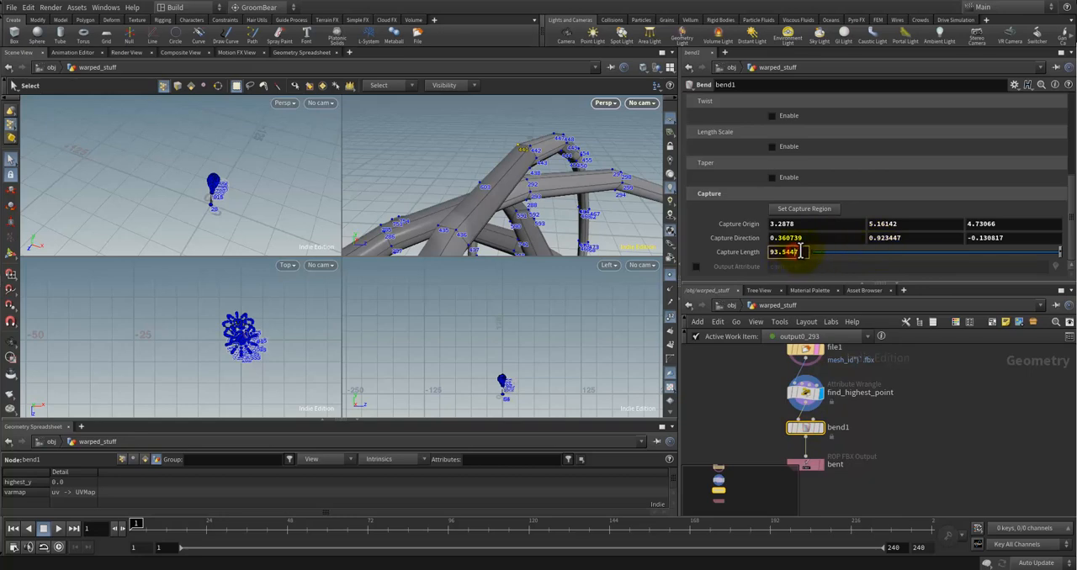
left_click(806, 392)
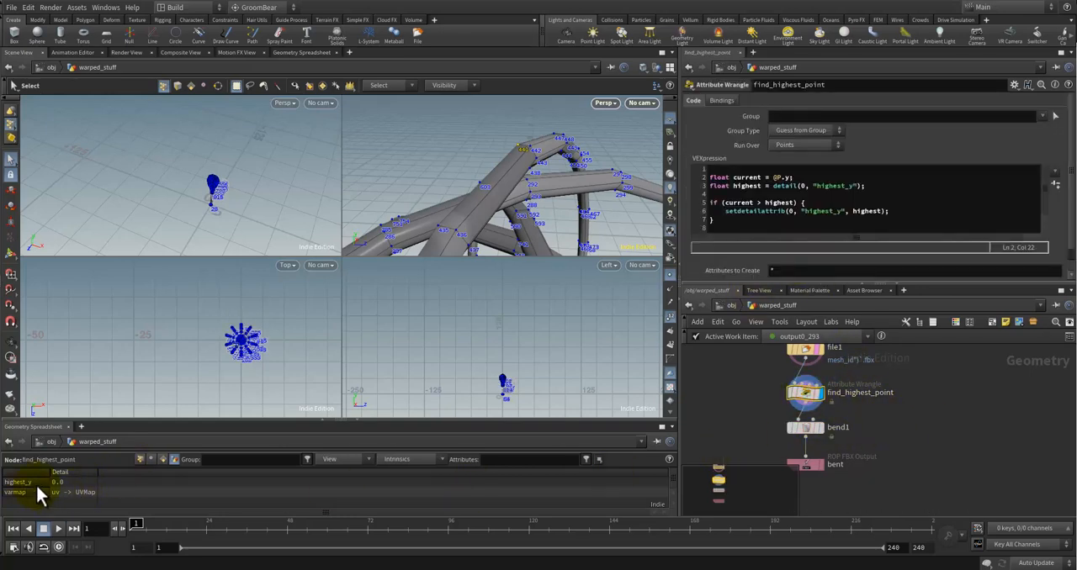
left_click(805, 351)
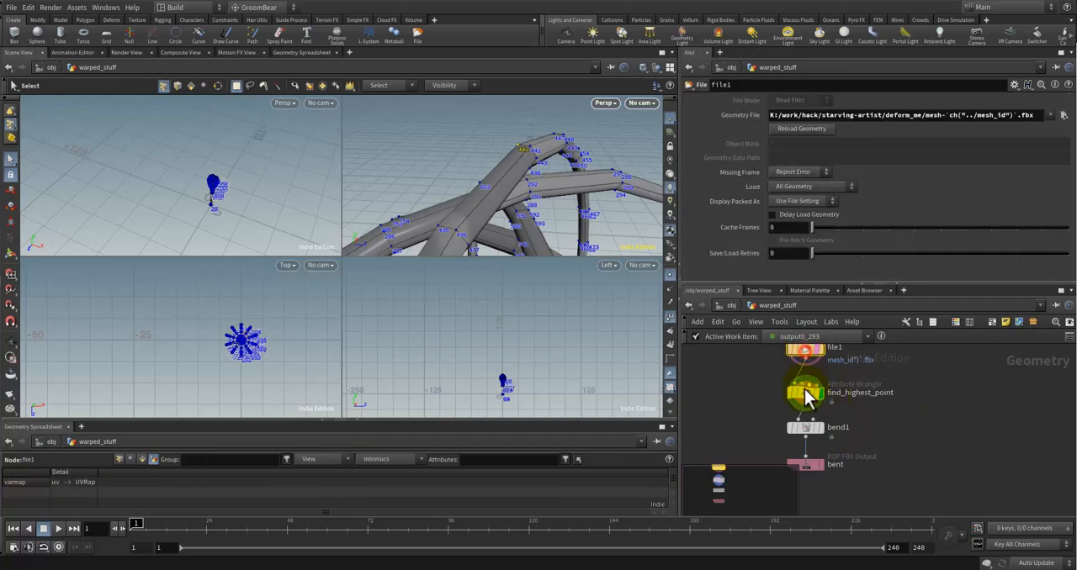
left_click(809, 390)
left_click(899, 189)
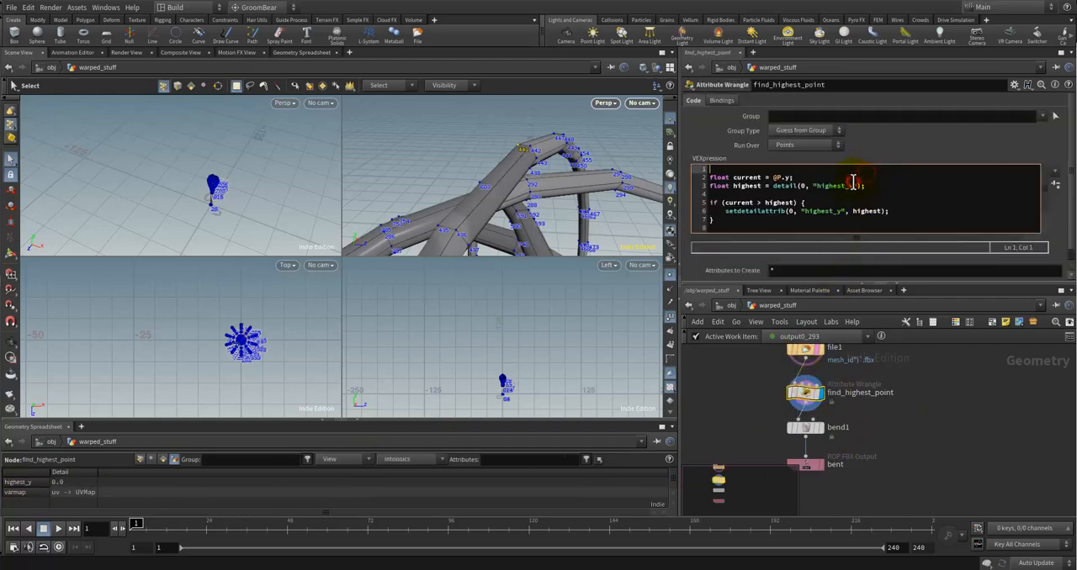
Step: Remove the blank first line from the find_highest_point VEX code
key("ctrl+Home")
key("Delete")
left_click(990, 436)
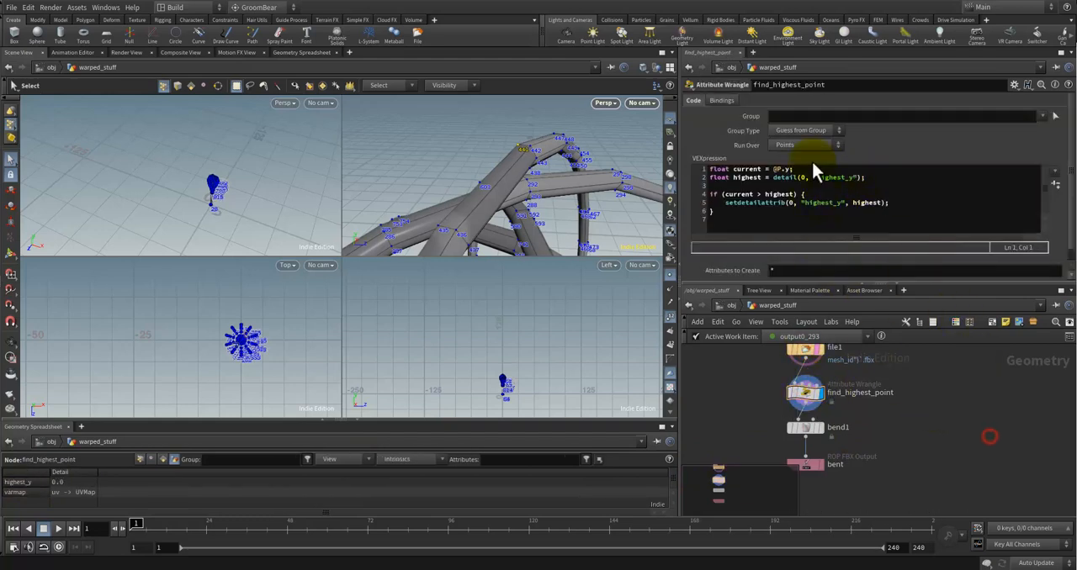
Step: Try running find_highest_point over Vertices and Primitives, and set Run Over back to Points
left_click(805, 145)
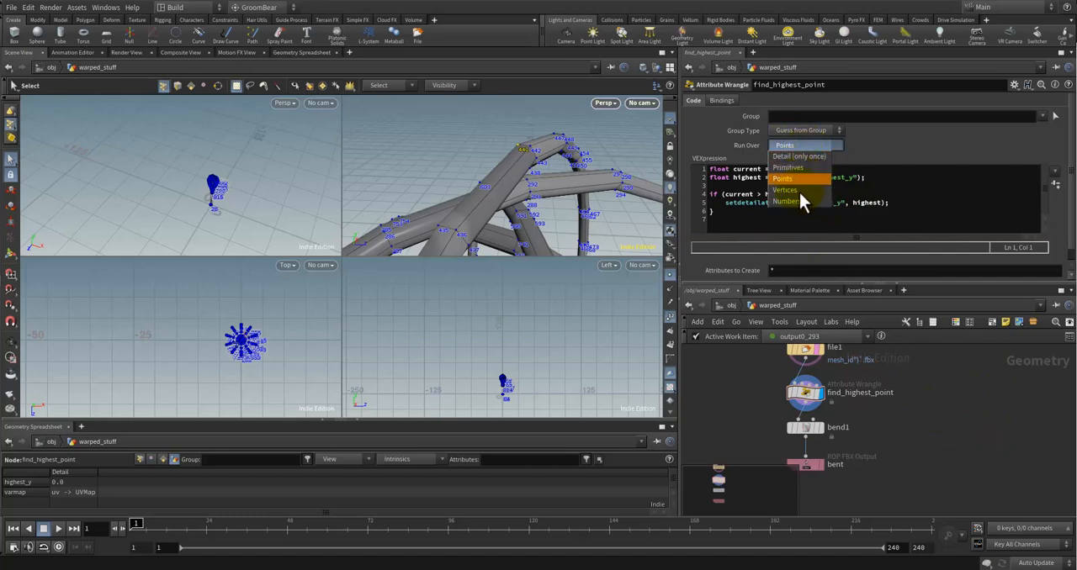
left_click(800, 191)
left_click(944, 406)
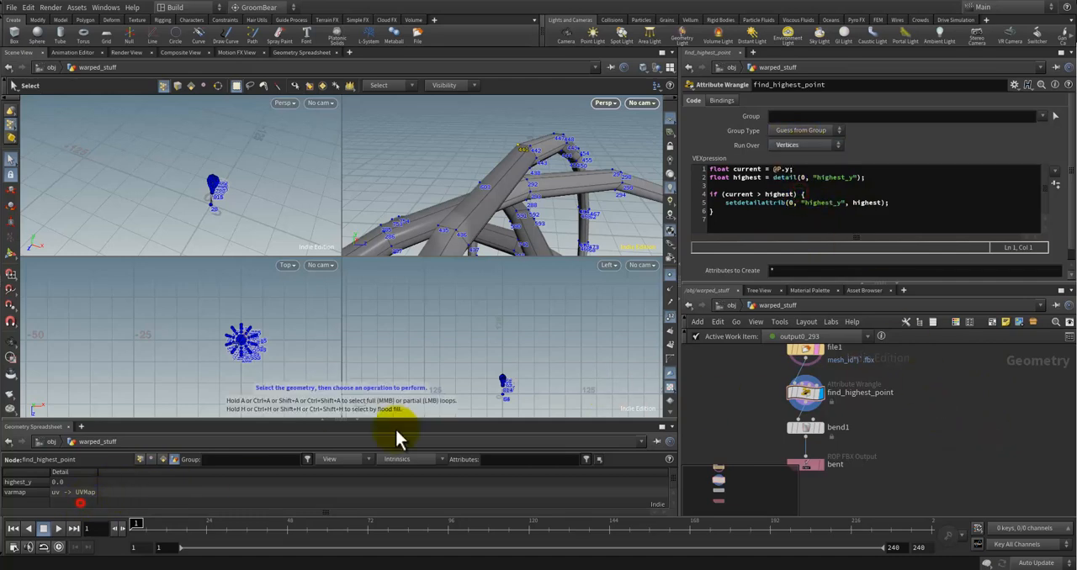
left_click(808, 148)
left_click(806, 169)
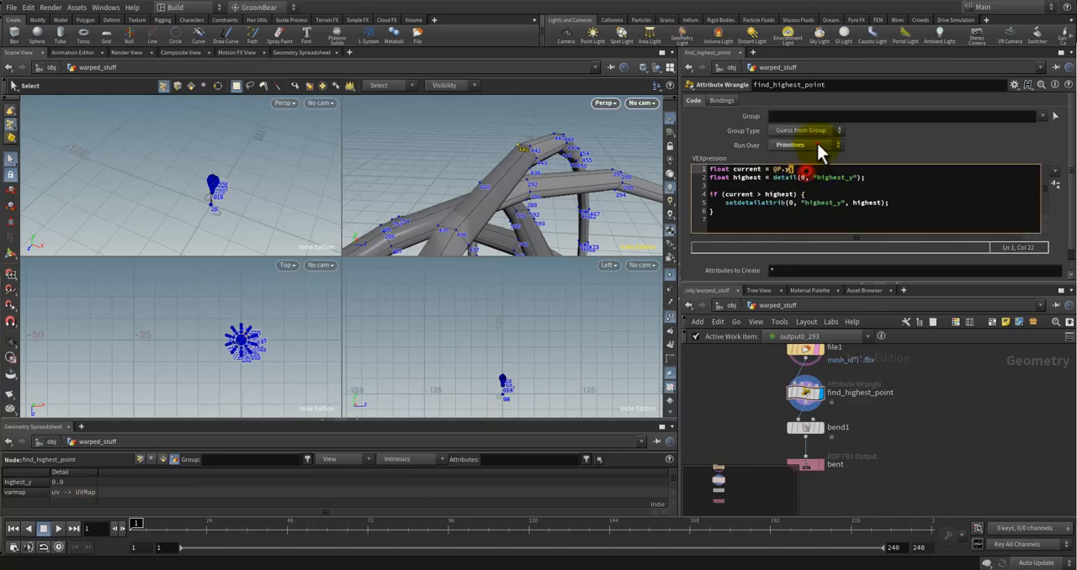
left_click(817, 145)
left_click(792, 180)
left_click(818, 166)
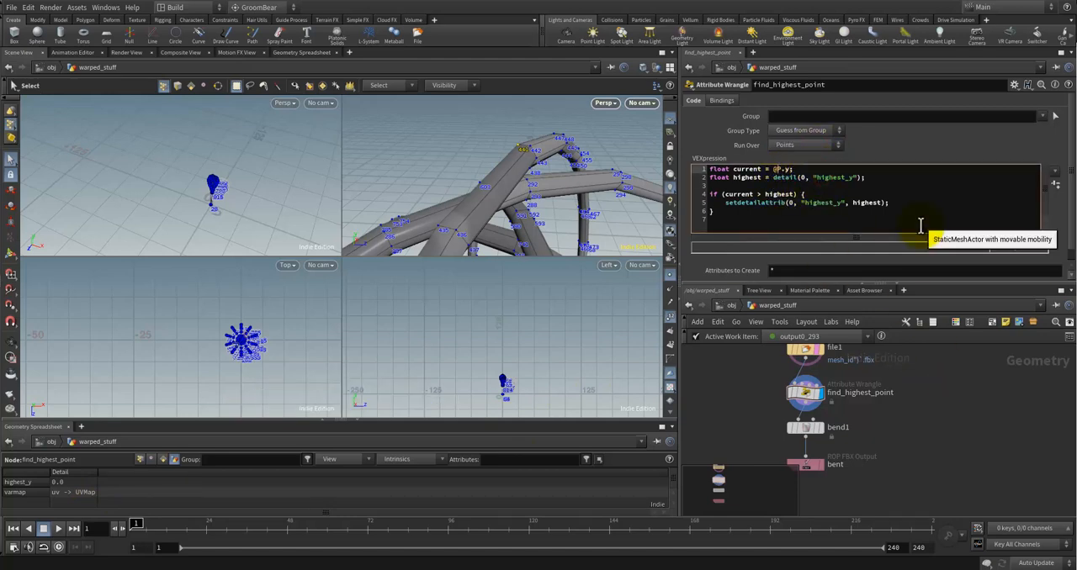
left_click(935, 407)
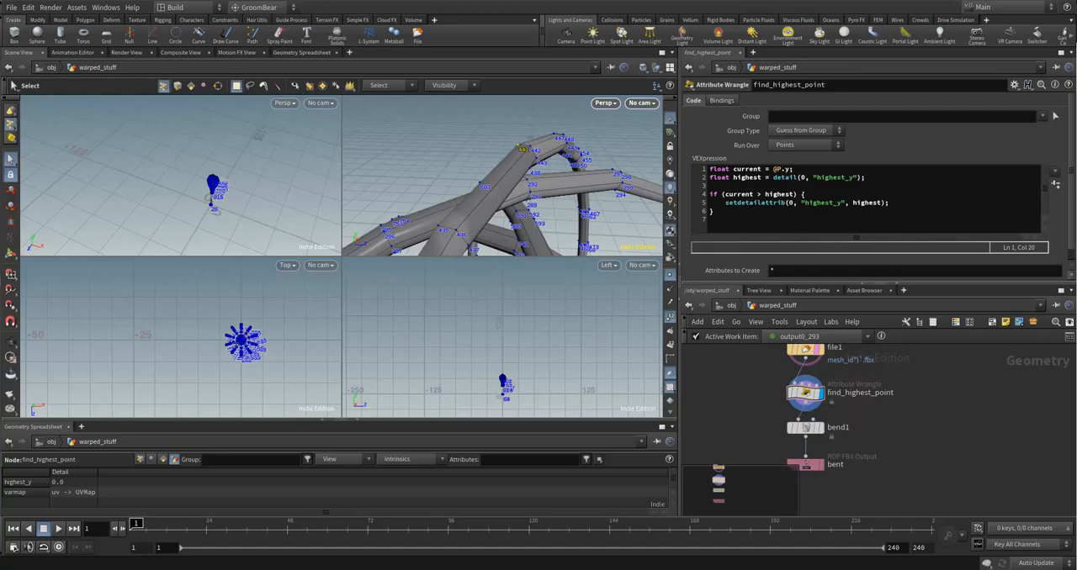
Step: Switch to the browser's cgwiki JoyOfVex7 page and examine the point() and @P.y syntax in its opinput and Exercises sections
left_click_drag(1076, 83, 558, 20)
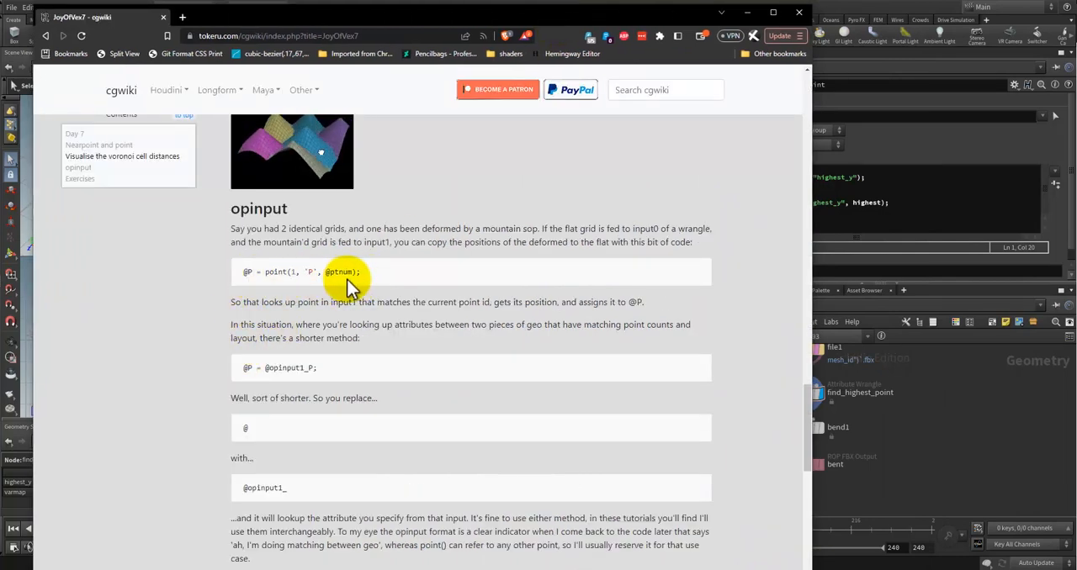
left_click_drag(266, 271, 382, 271)
left_click(381, 269)
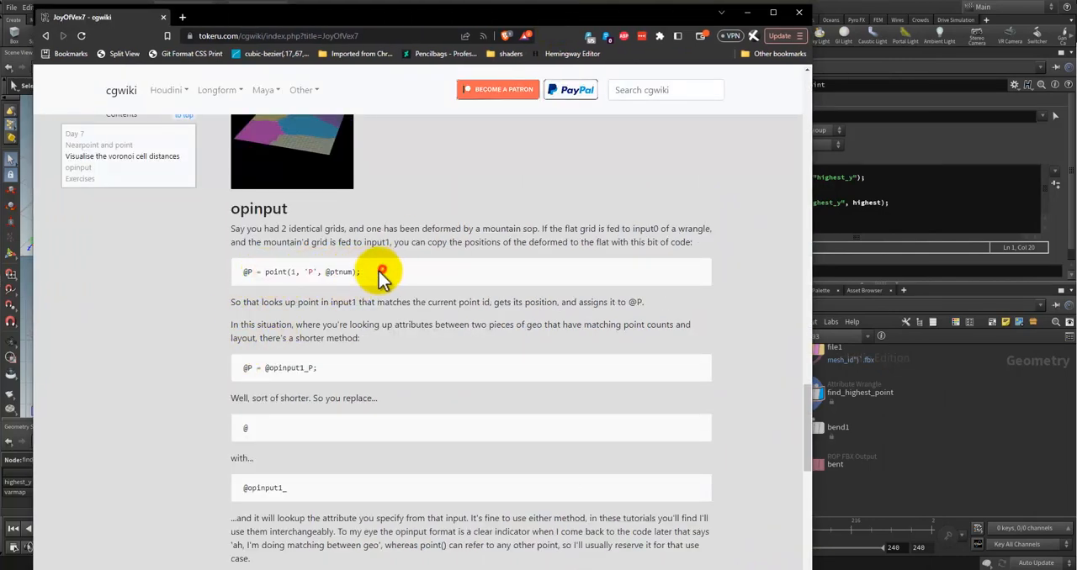
scroll(320, 303, "down", 2)
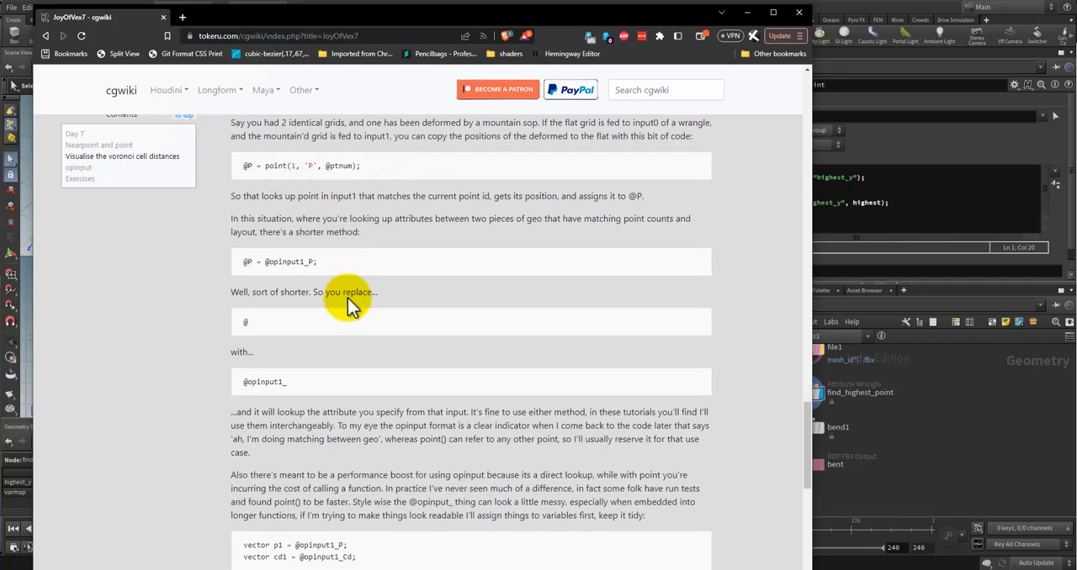
scroll(347, 298, "down", 1)
scroll(349, 295, "down", 3)
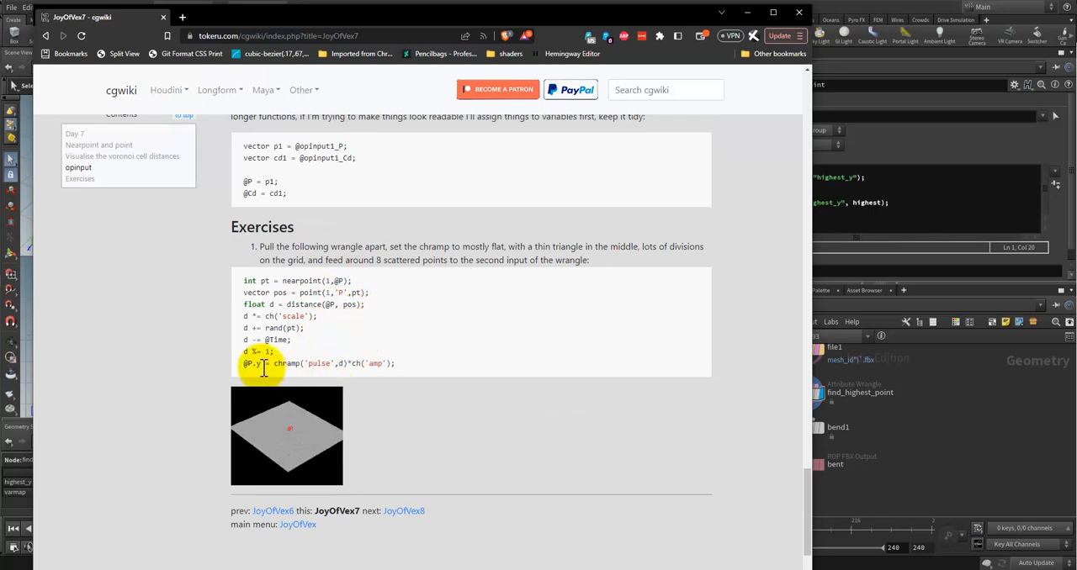
left_click_drag(244, 364, 261, 363)
left_click(303, 362)
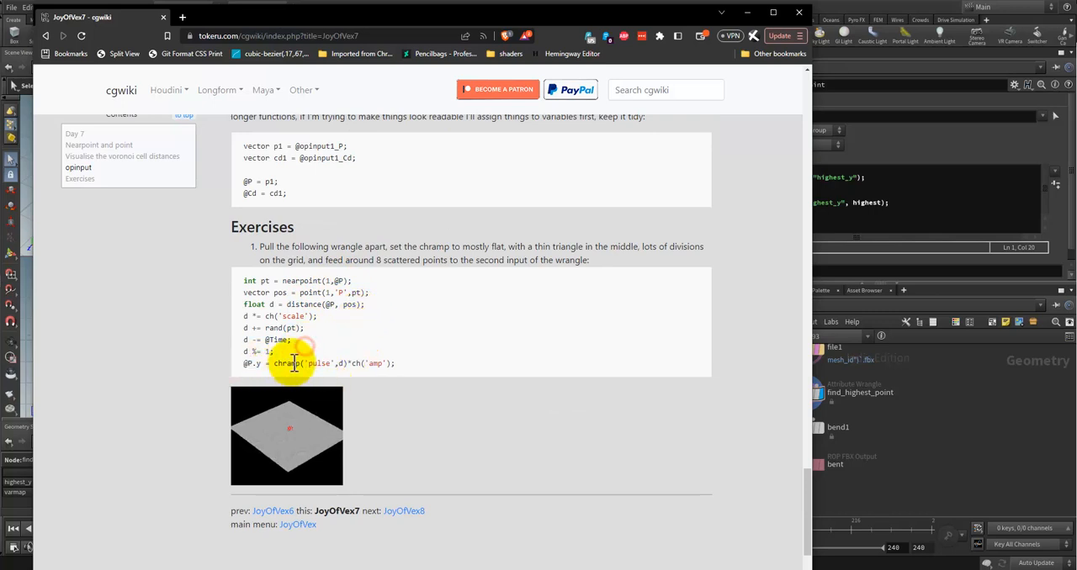
left_click_drag(245, 363, 262, 364)
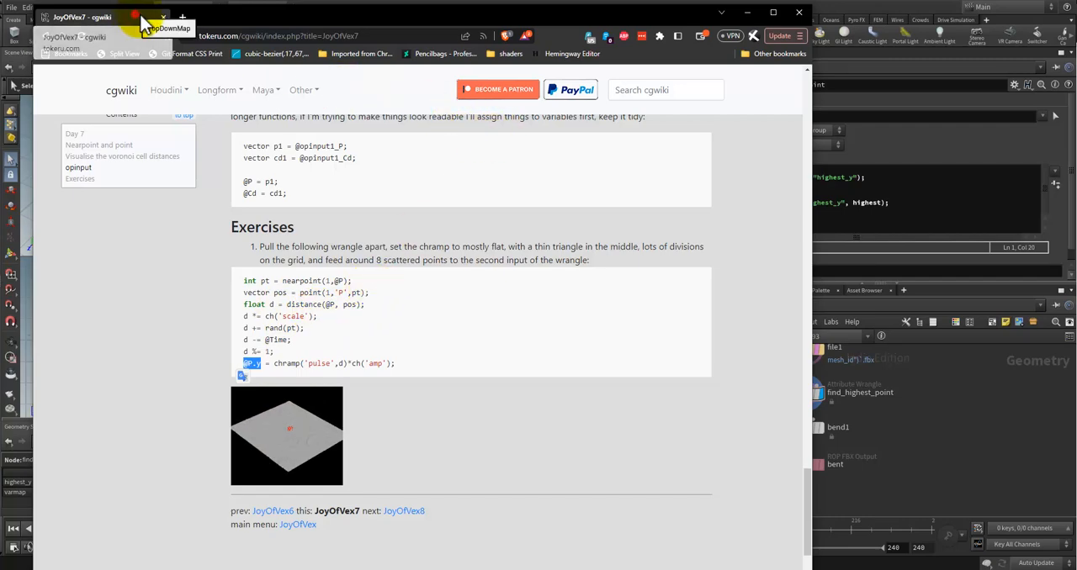
Step: Review the Voronoi and Minpos examples on the JoyOfVex7 page, and return to Houdini
left_click_drag(139, 23, 151, 26)
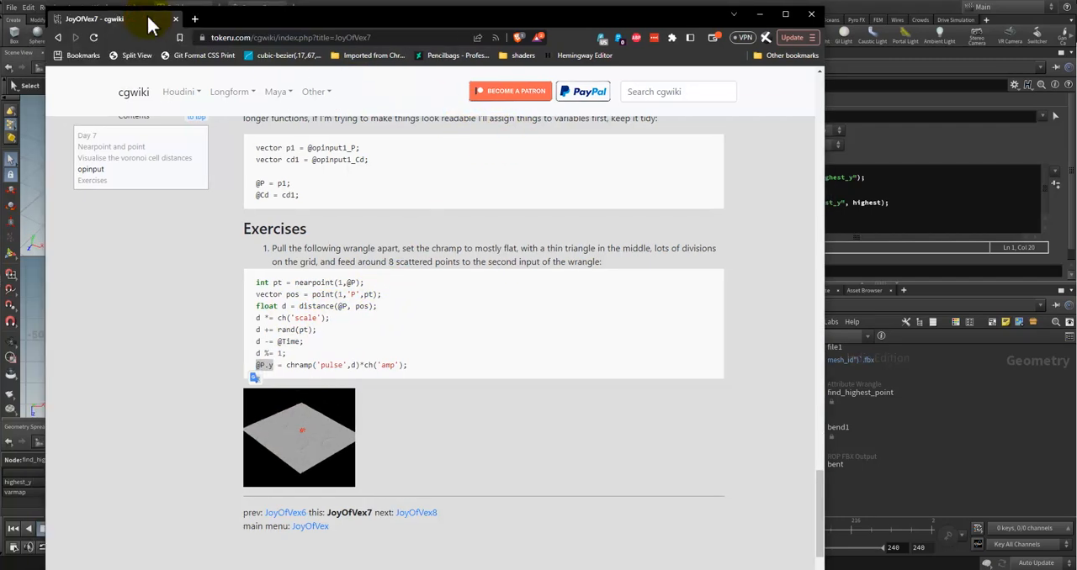
scroll(351, 213, "up", 15)
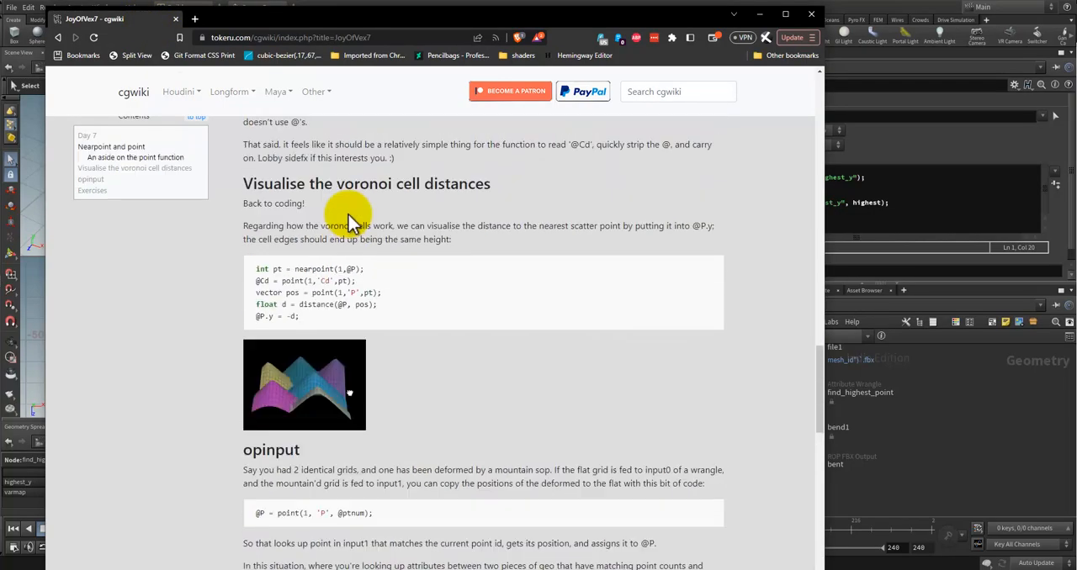
scroll(351, 213, "up", 10)
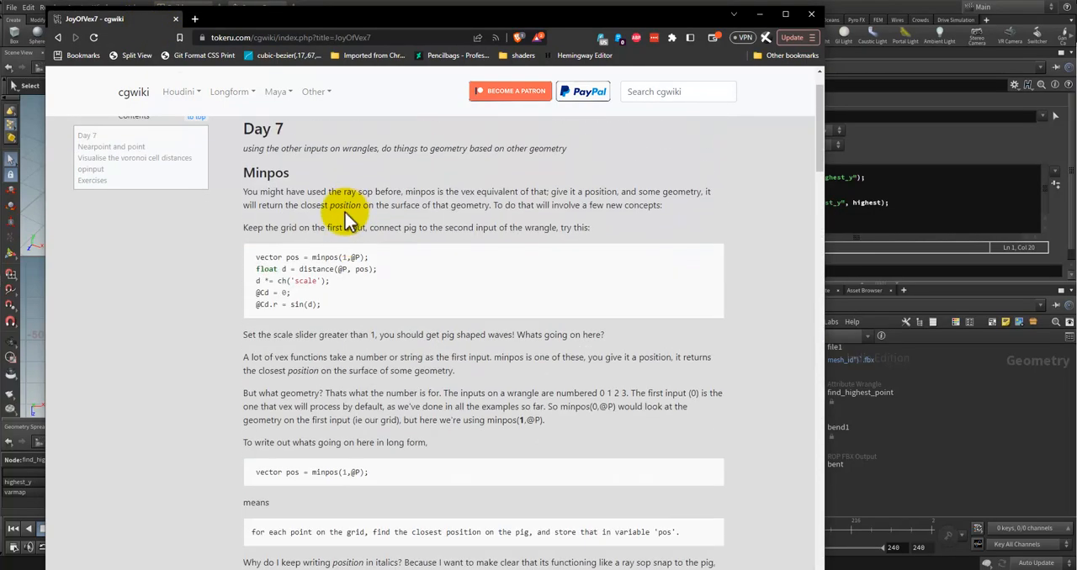
scroll(432, 211, "down", 2)
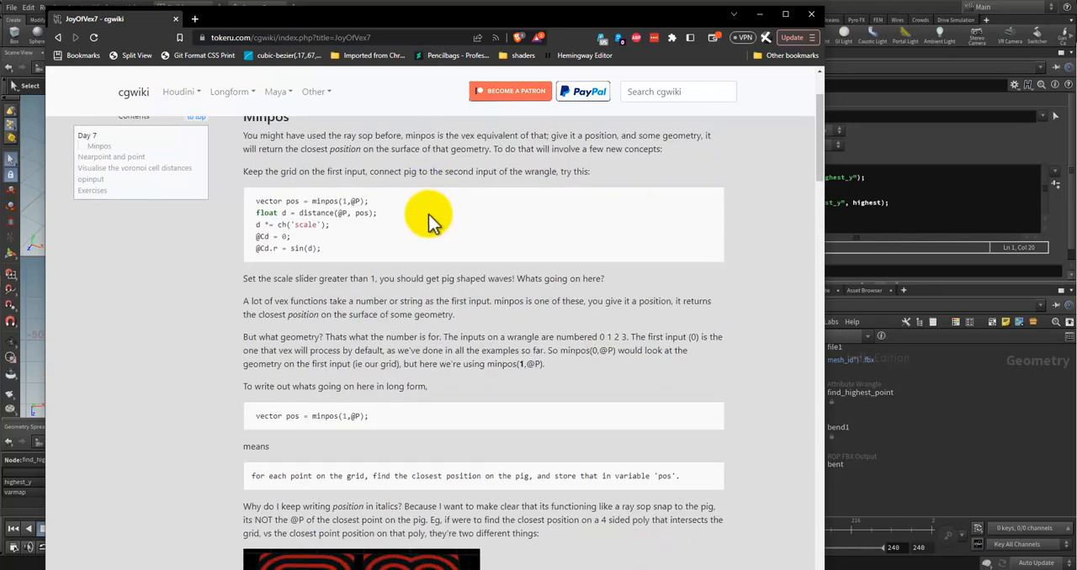
scroll(426, 224, "up", 1)
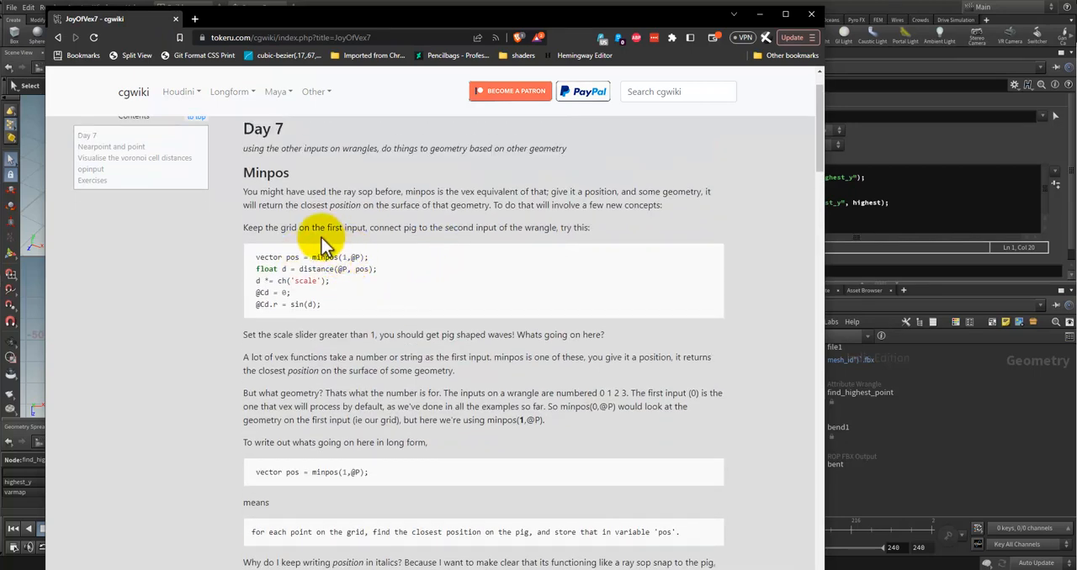
scroll(320, 237, "down", 2)
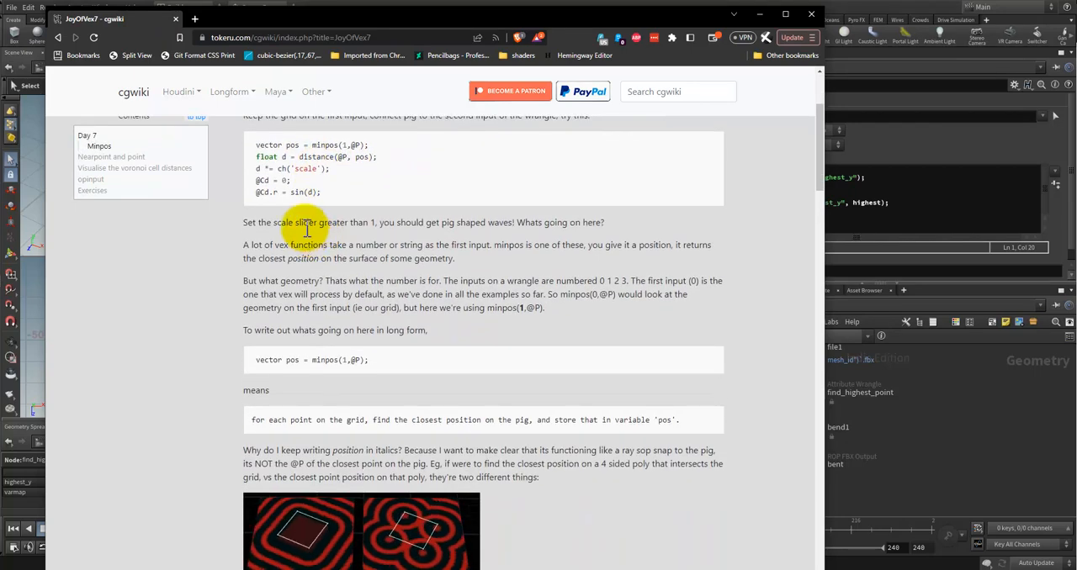
left_click_drag(113, 30, 1076, 151)
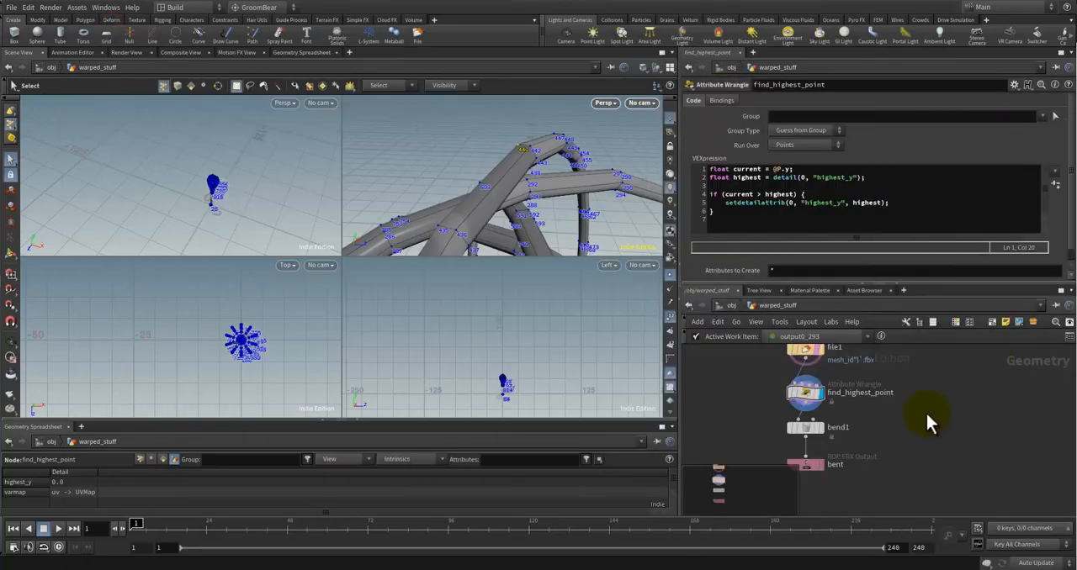
Step: Try assigning @P[0] instead of @P.y to the current variable in the find_highest_point code
left_click(805, 392)
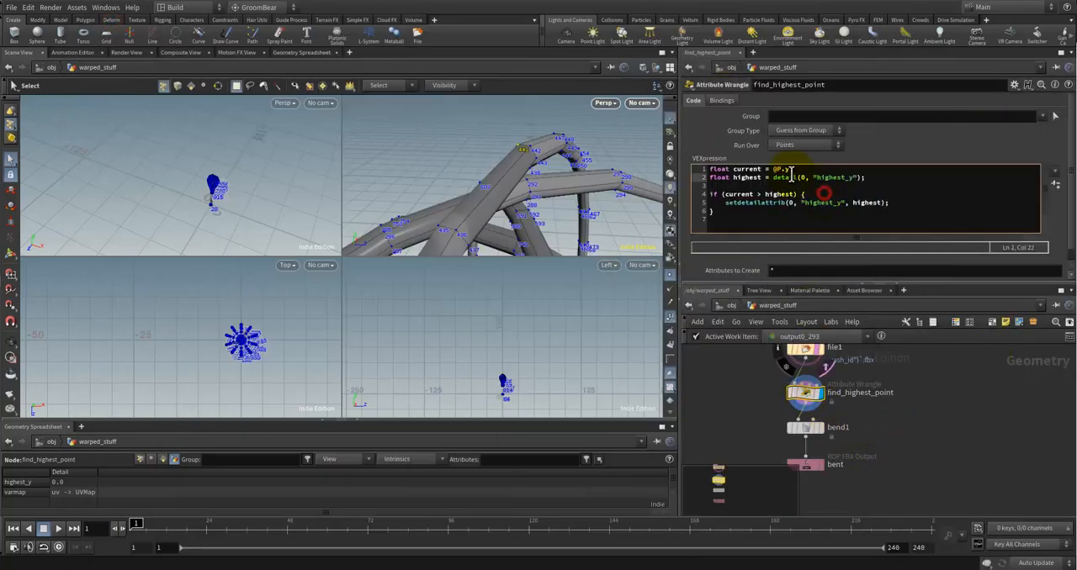
left_click(787, 175)
left_click(784, 169)
type(".y")
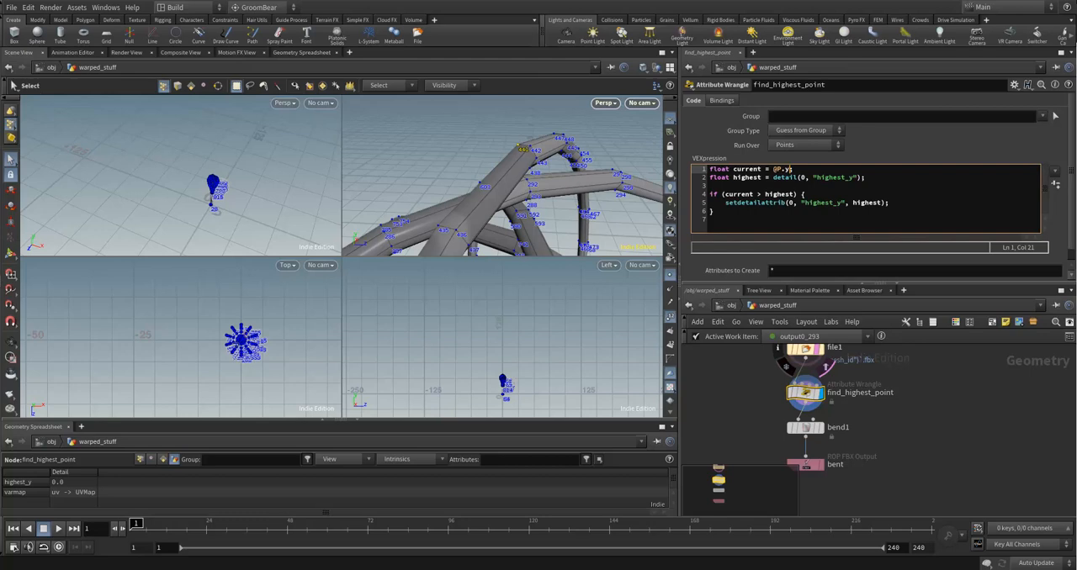
left_click(816, 176)
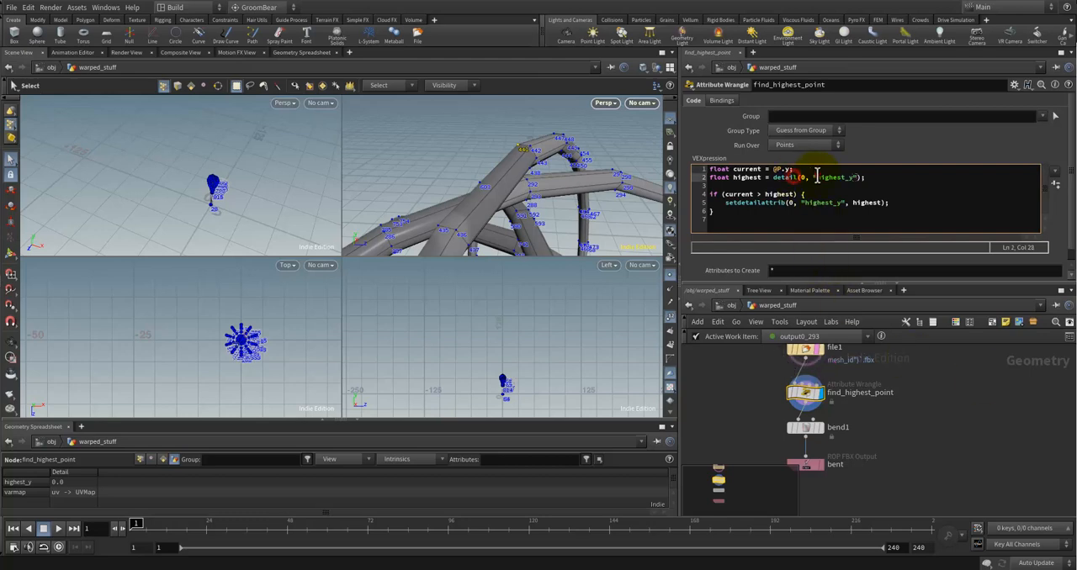
key("Up")
type("0")
left_click(925, 392)
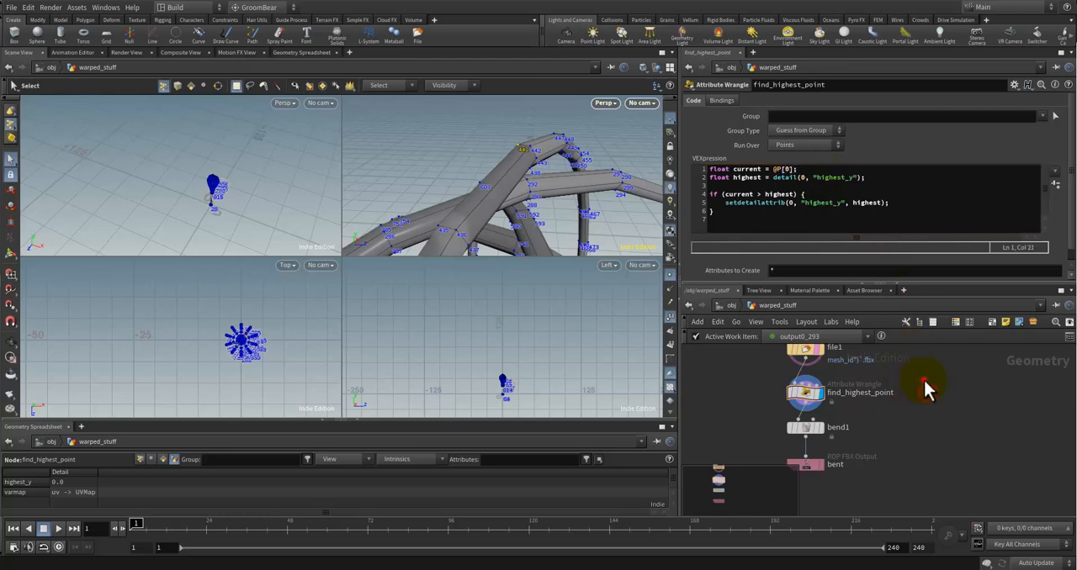
left_click(757, 171)
left_click(823, 172)
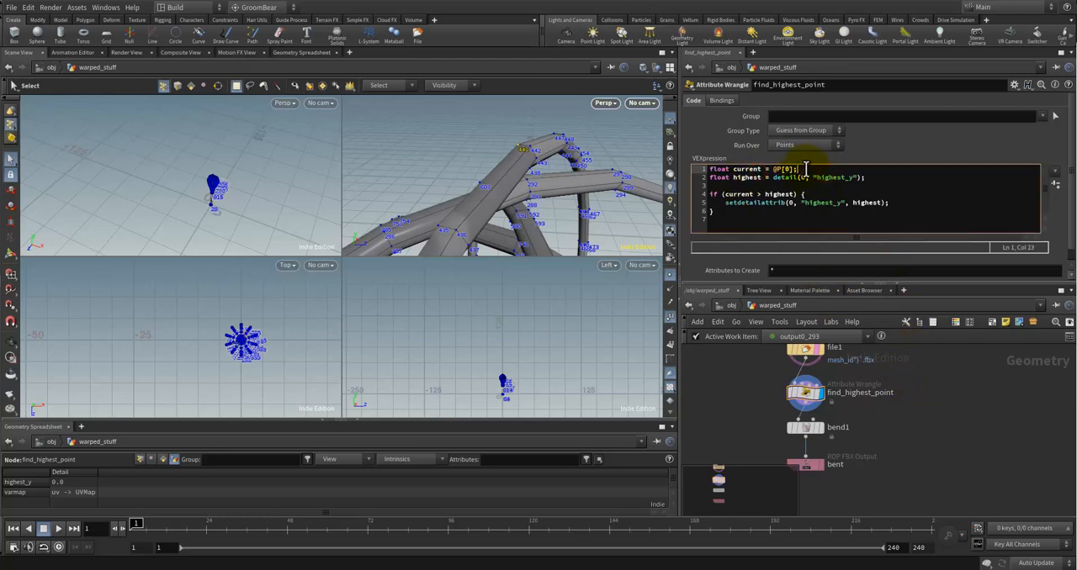
left_click(944, 418)
left_click(803, 390)
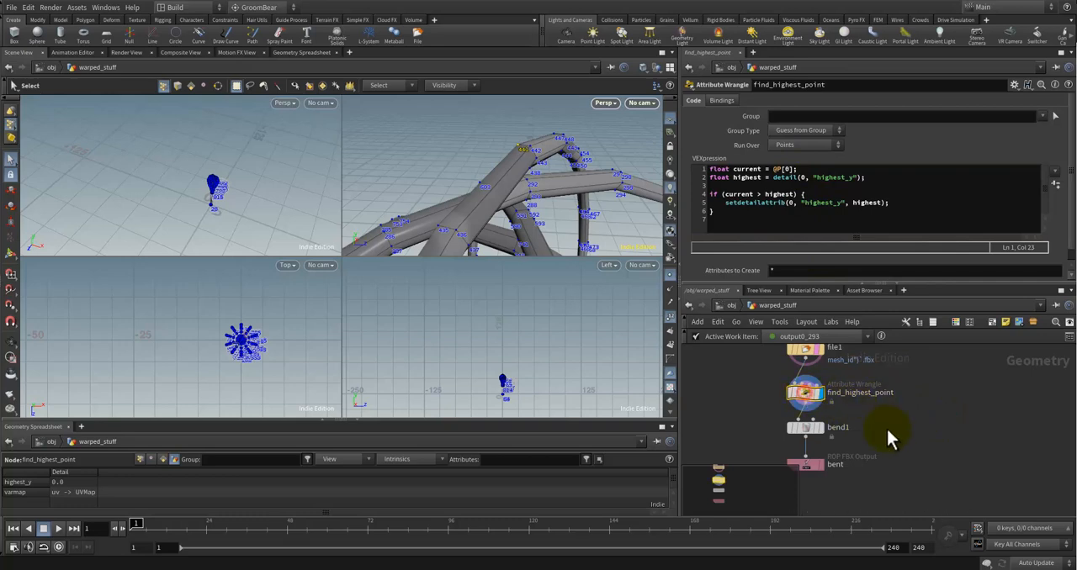
Step: Check bend1's capture settings, and review the highest comparison and detail call in the find_highest_point code
left_click(805, 428)
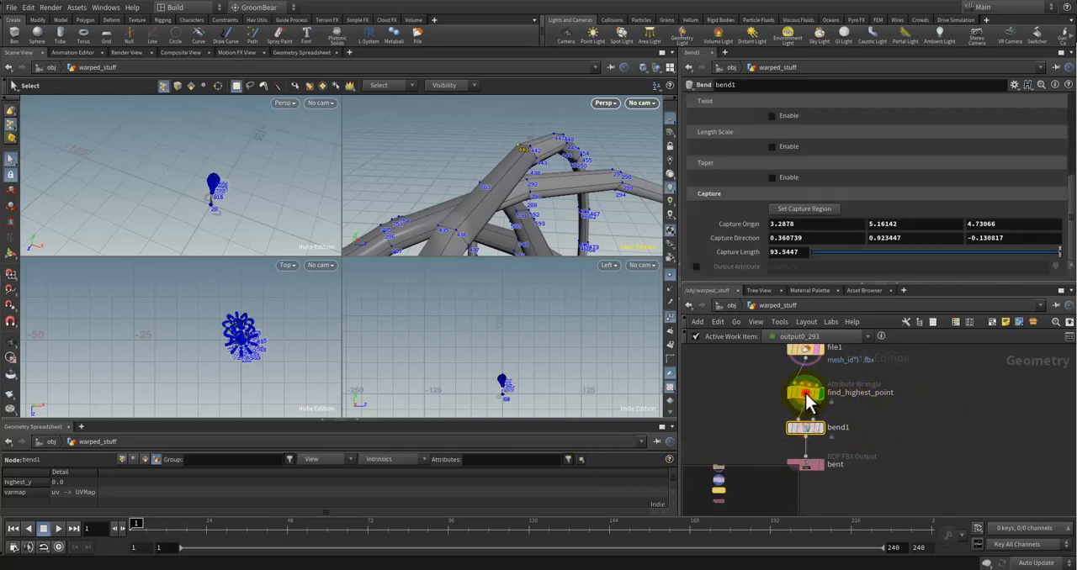
left_click(805, 393)
double_click(779, 195)
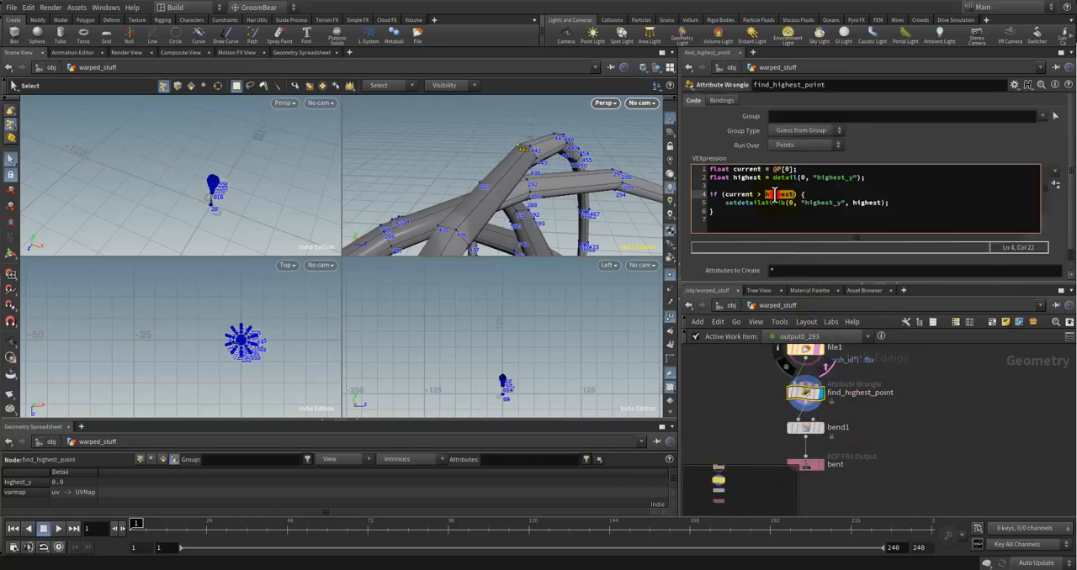
left_click(825, 177)
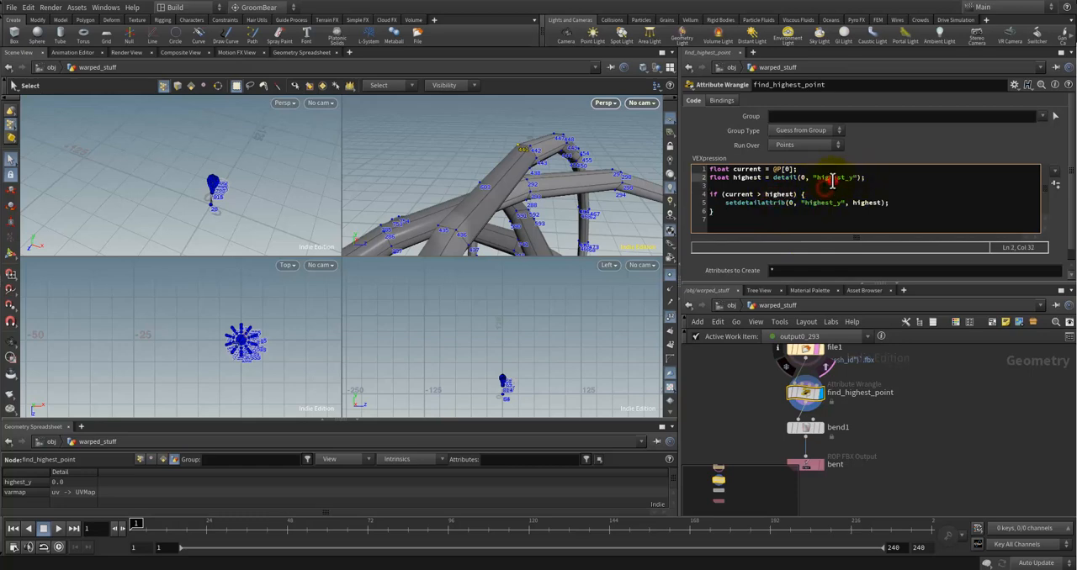
double_click(782, 178)
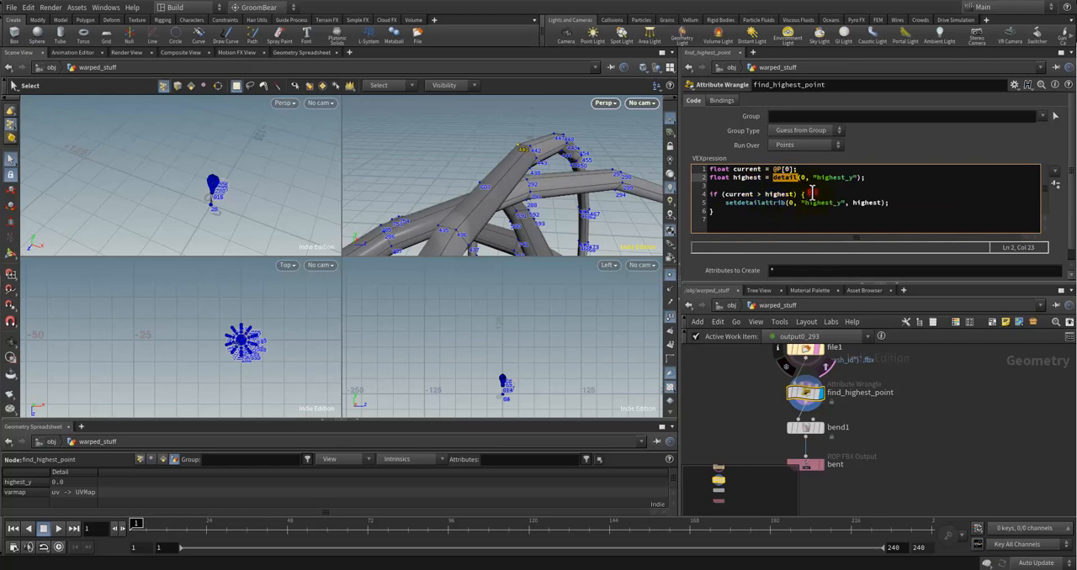
Step: Try commenting out the if condition and its closing brace in the find_highest_point code, and restore both lines
left_click(803, 195)
left_click_drag(786, 194, 698, 196)
key("ctrl+slash")
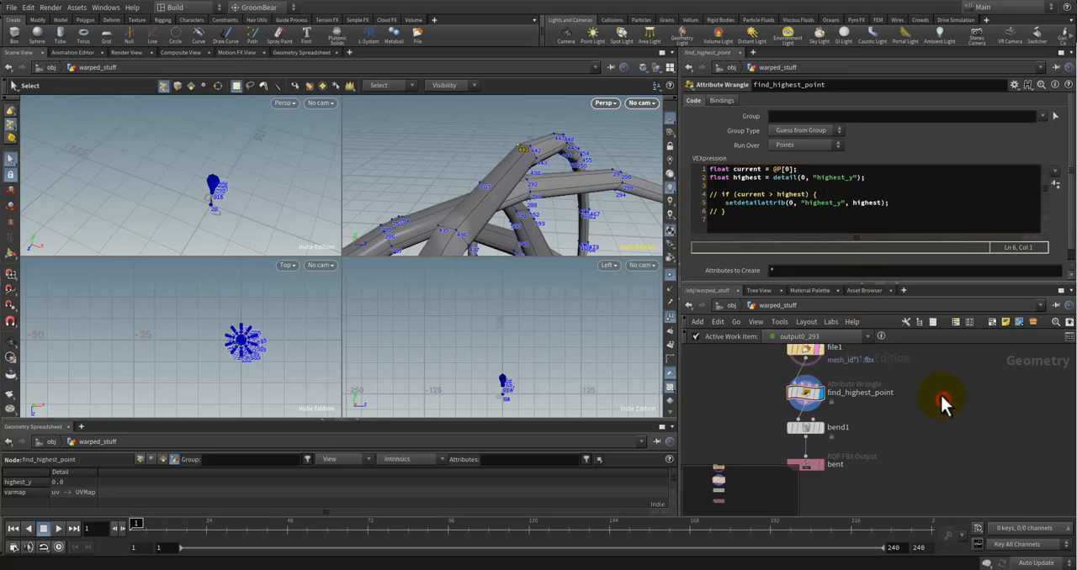
left_click(727, 212)
key("ctrl+slash")
key("Up")
key("Up")
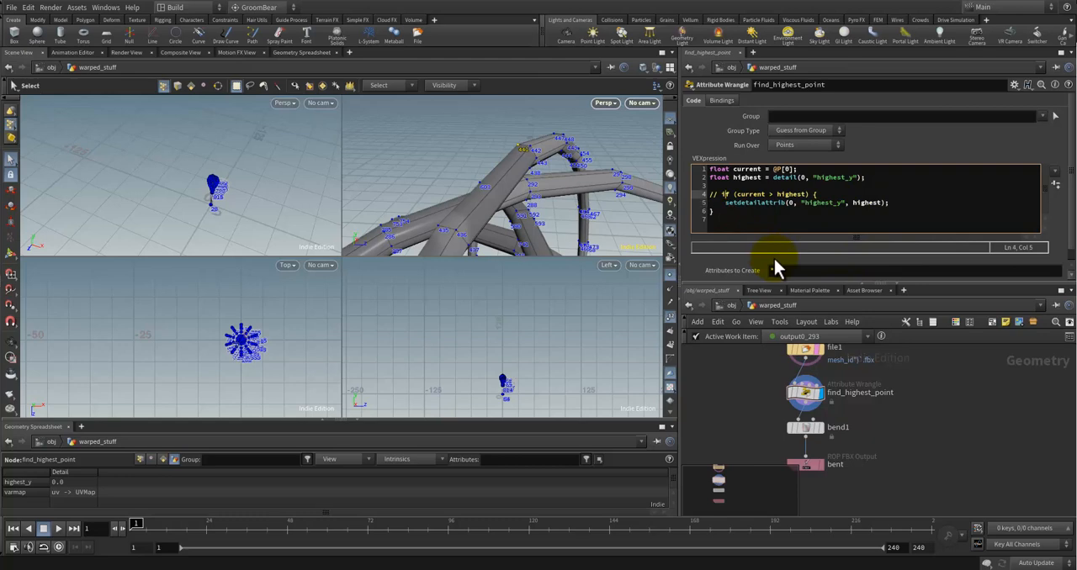
key("ctrl+slash")
Step: Replace highest with current as the value written to highest_y in the setdetailattrib call
double_click(744, 195)
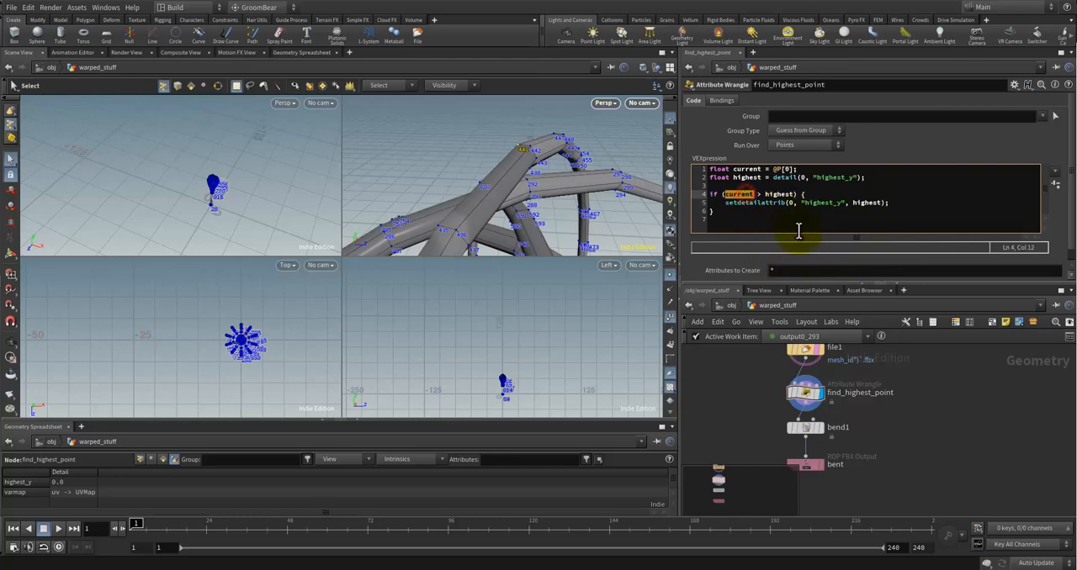
key("ctrl+c")
double_click(866, 202)
key("ctrl+v")
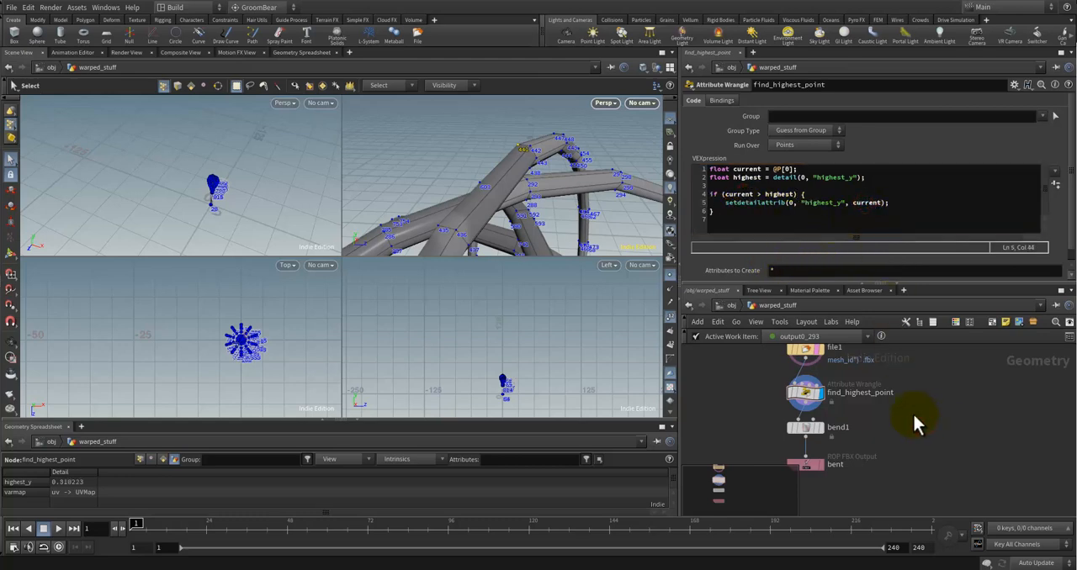
Step: Change the current variable's assignment to @P.y and review the setdetailattrib line
left_click(793, 169)
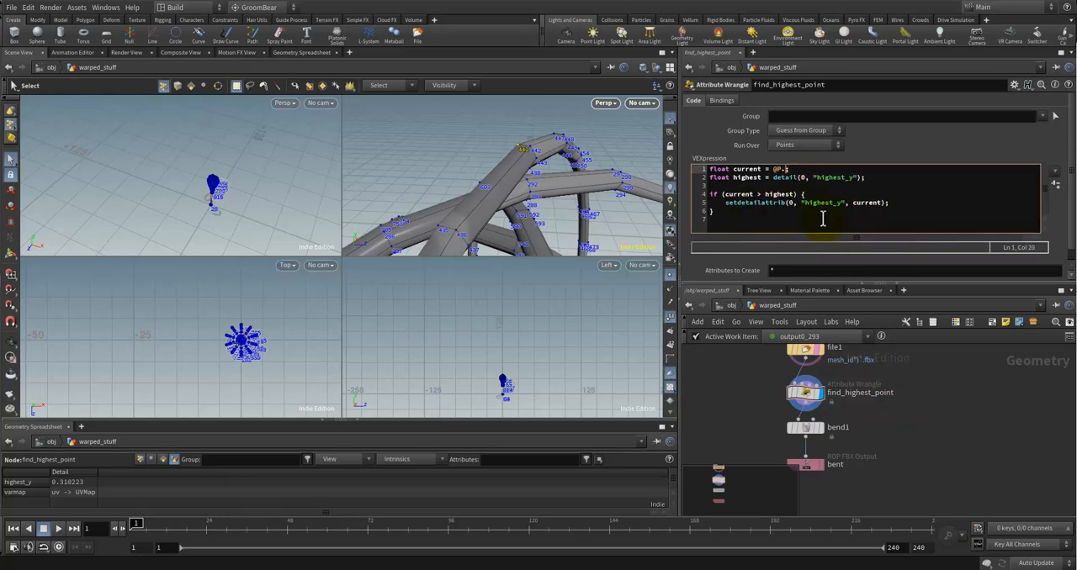
left_click(923, 455)
triple_click(890, 202)
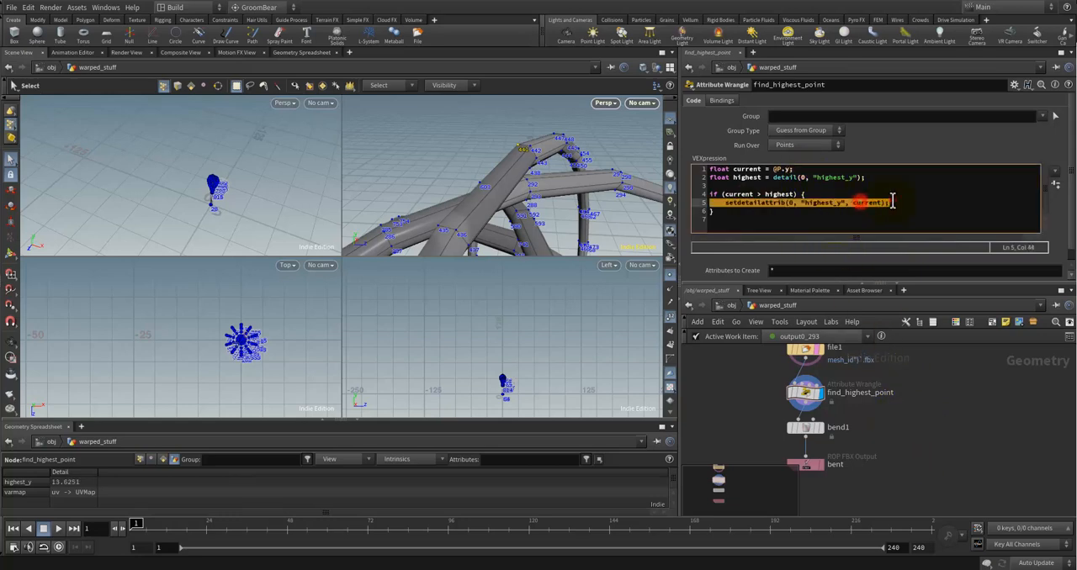
Step: Inspect the top of the mesh in the perspective view, and examine find_highest_point's point and vertex values in the geometry spreadsheet
left_click(940, 389)
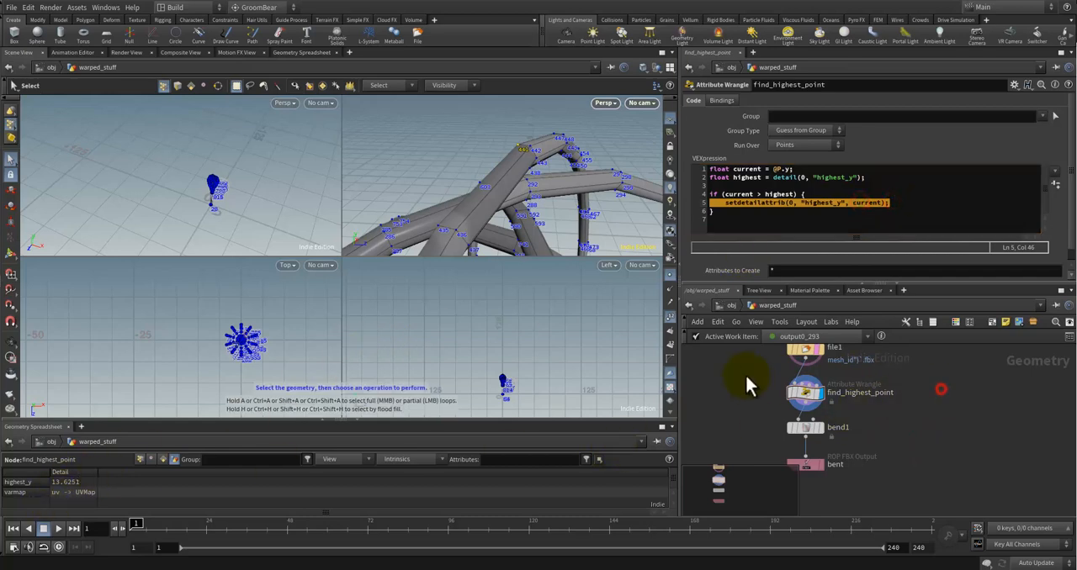
left_click(876, 212)
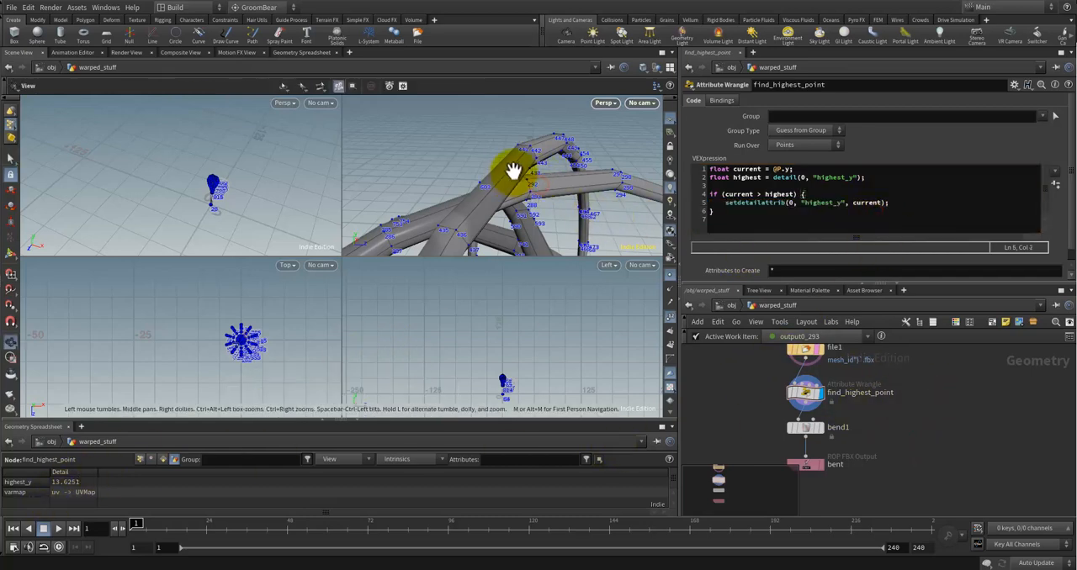
left_click_drag(514, 170, 455, 254, "alt")
left_click_drag(517, 163, 479, 194, "alt")
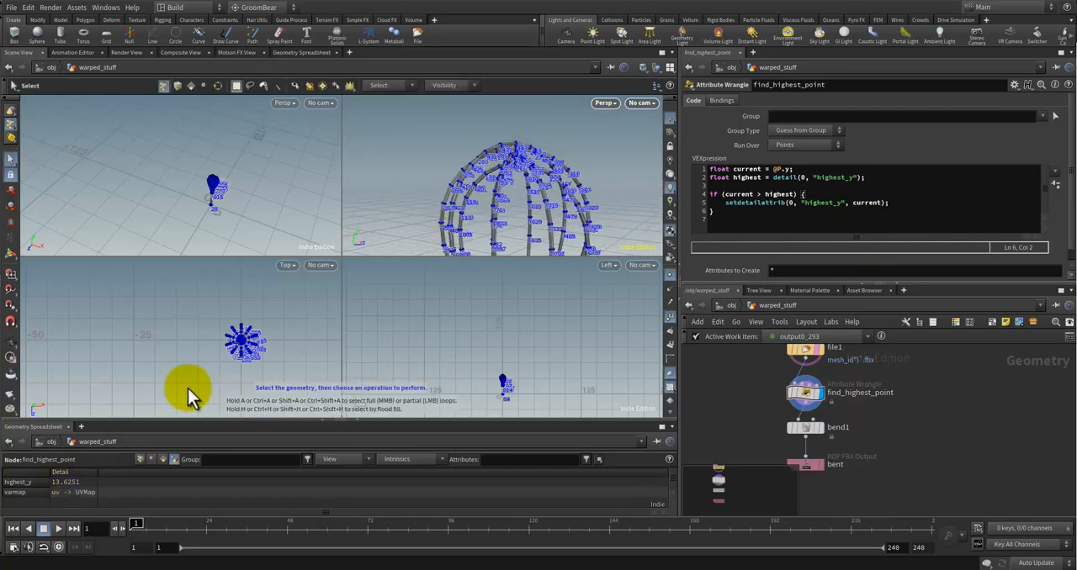
left_click(152, 459)
left_click(140, 459)
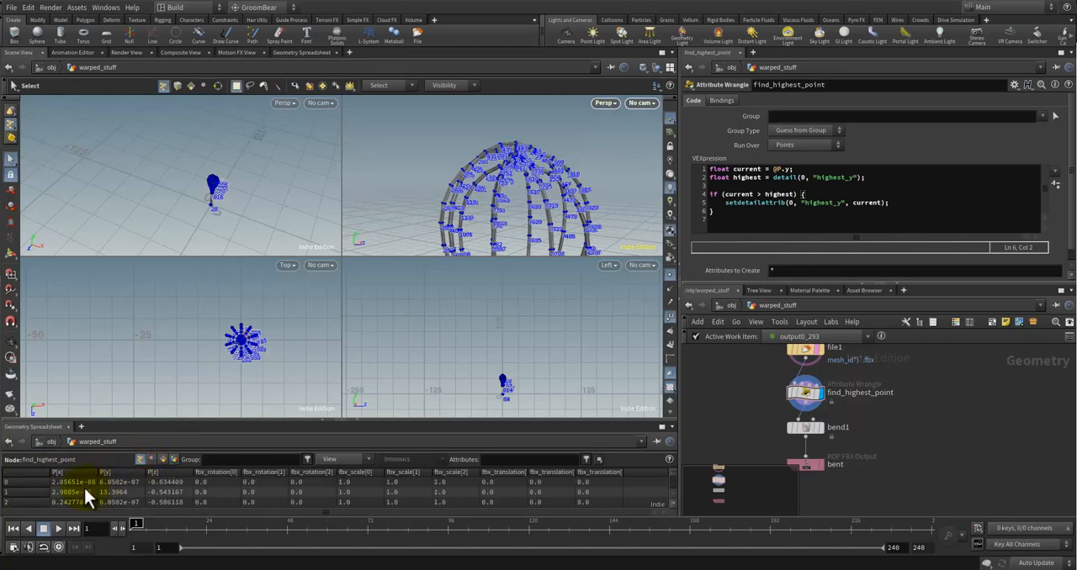
scroll(119, 490, "down", 1)
scroll(119, 490, "up", 1)
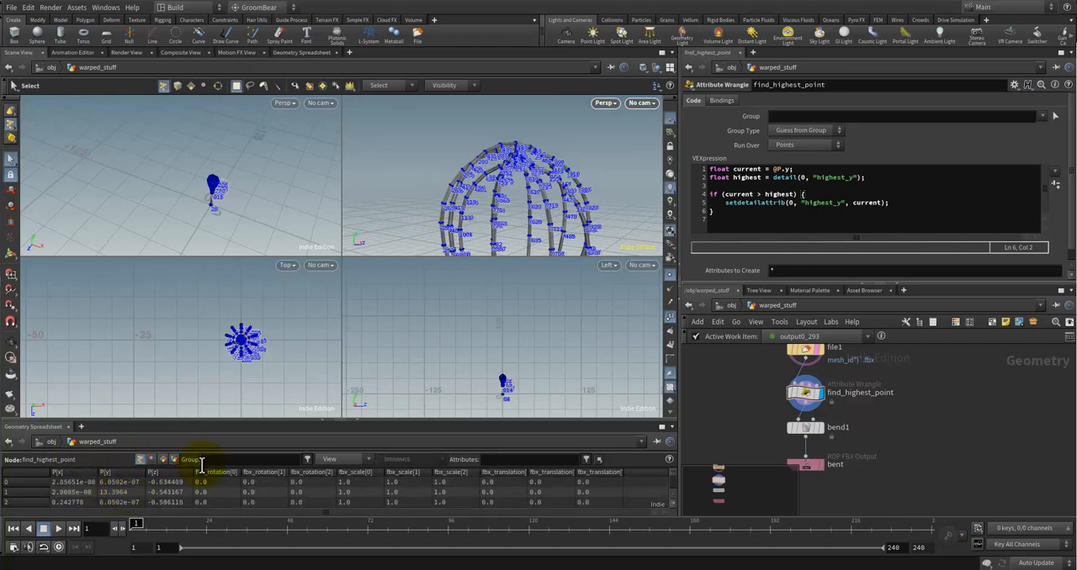
left_click(153, 459)
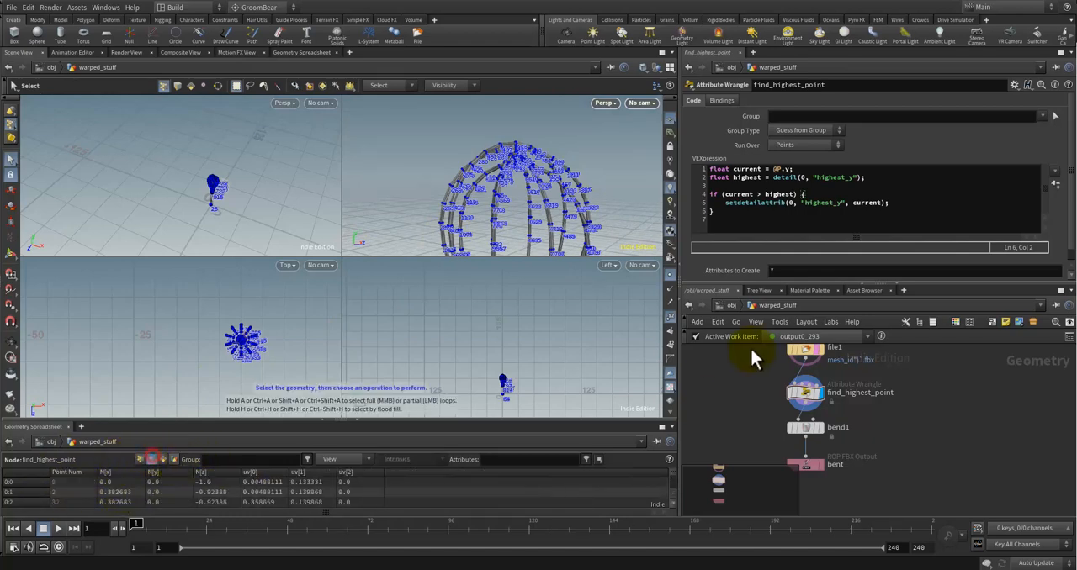
Step: Add a second setdetailattrib() call on a new line below the existing one inside the if block
left_click(871, 202)
left_click(910, 203)
key("Return")
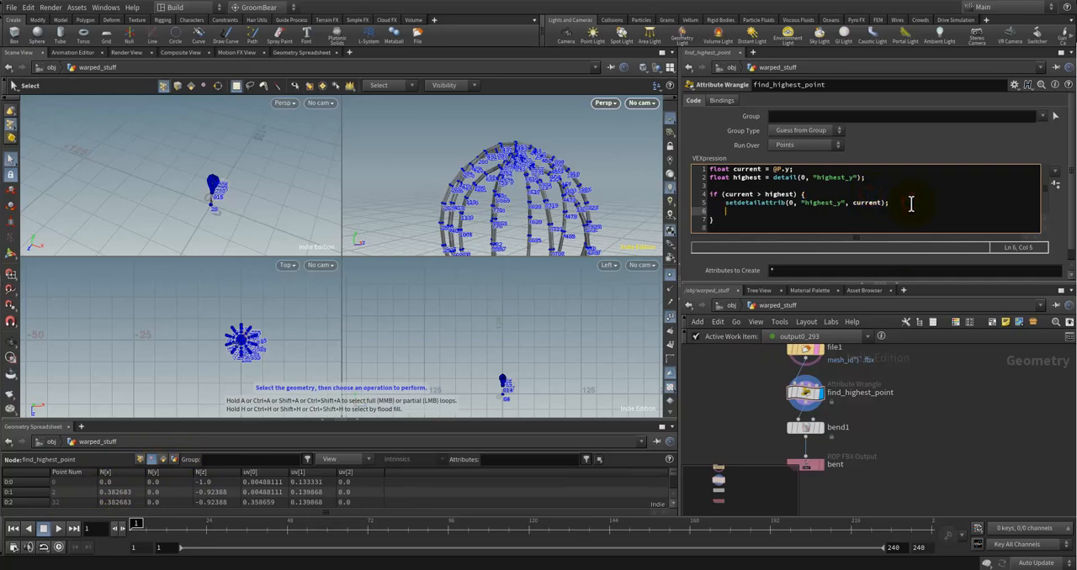
type("setde")
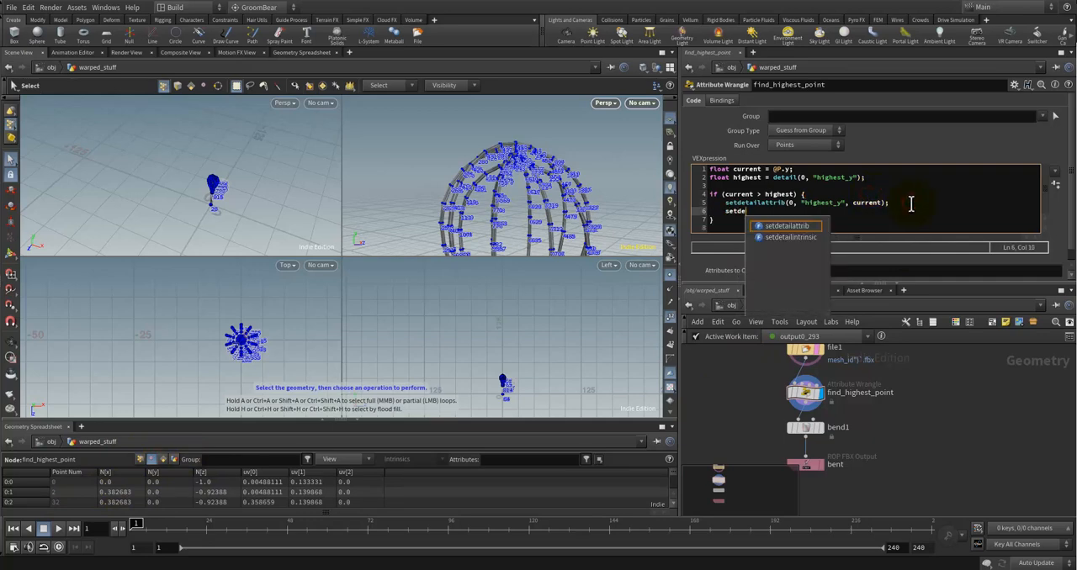
key("Return")
type("()")
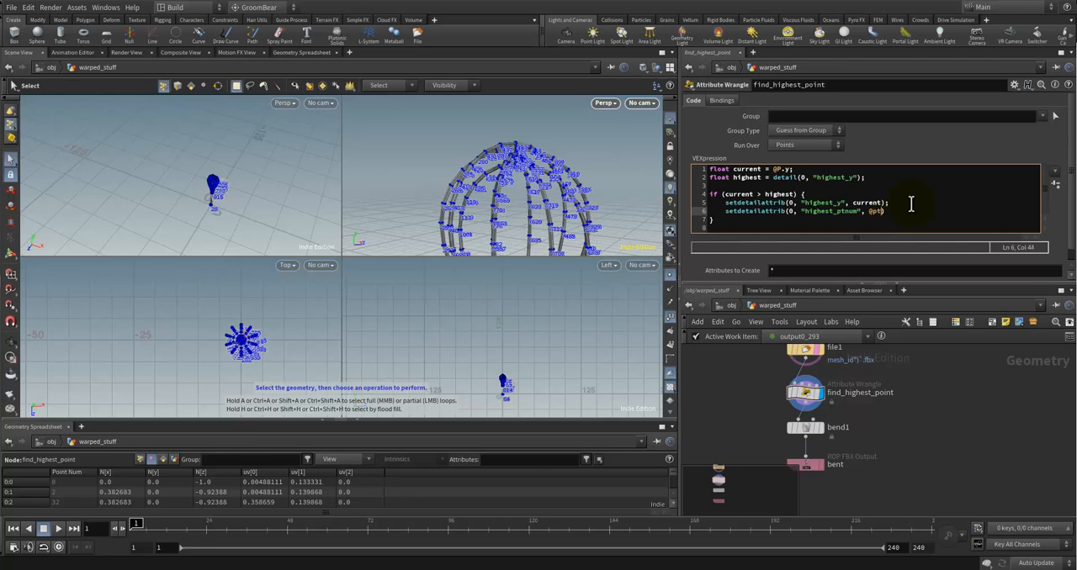
type(")")
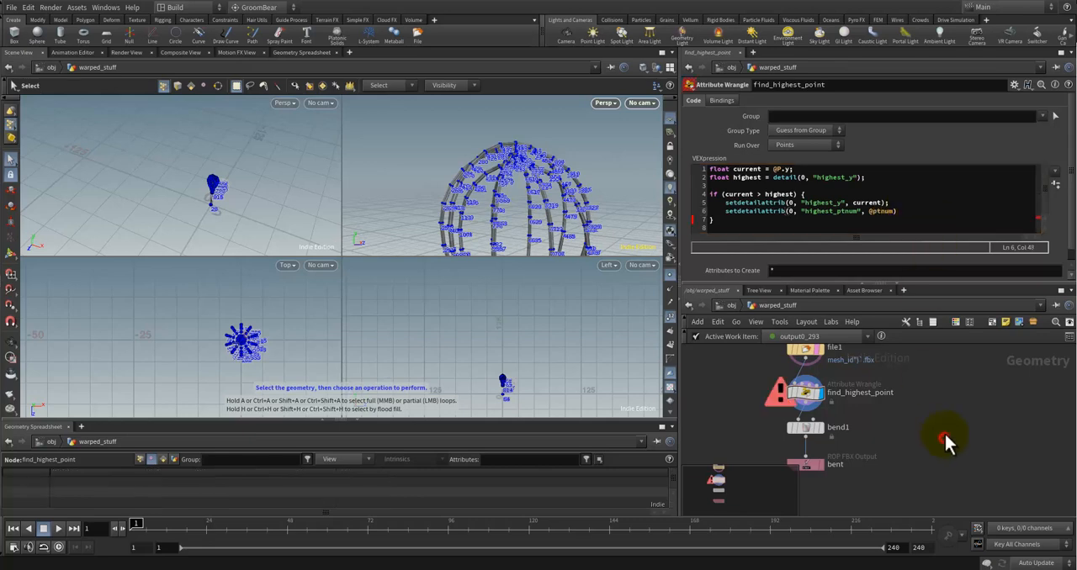
left_click(784, 402)
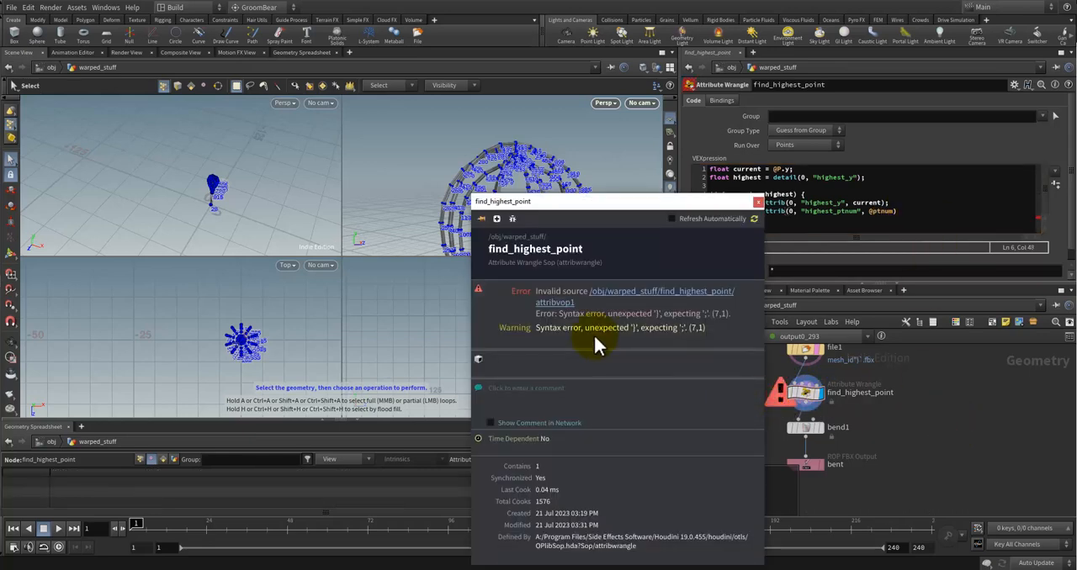
left_click(758, 202)
left_click(907, 213)
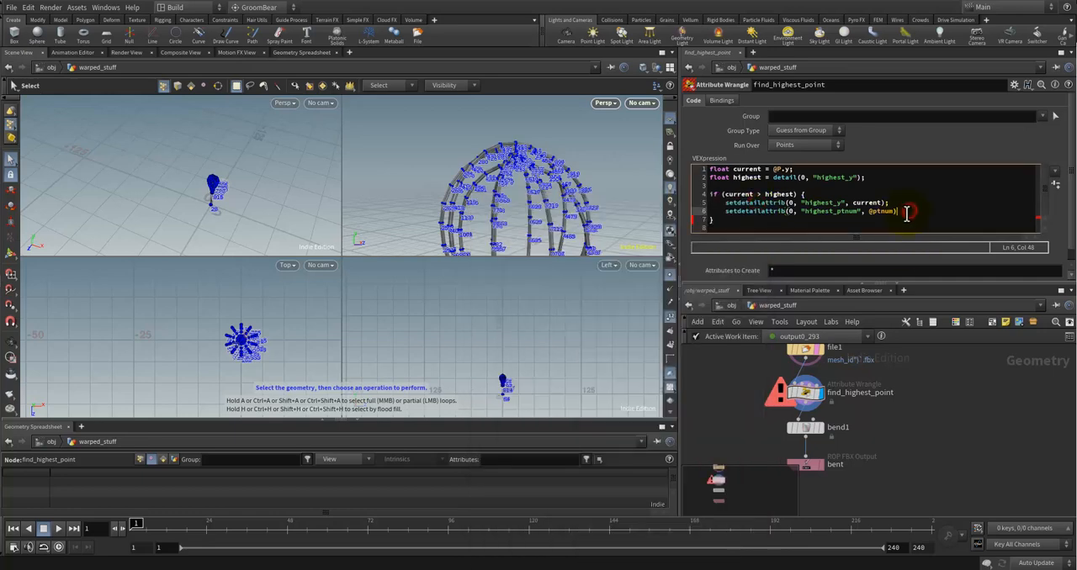
left_click(944, 436)
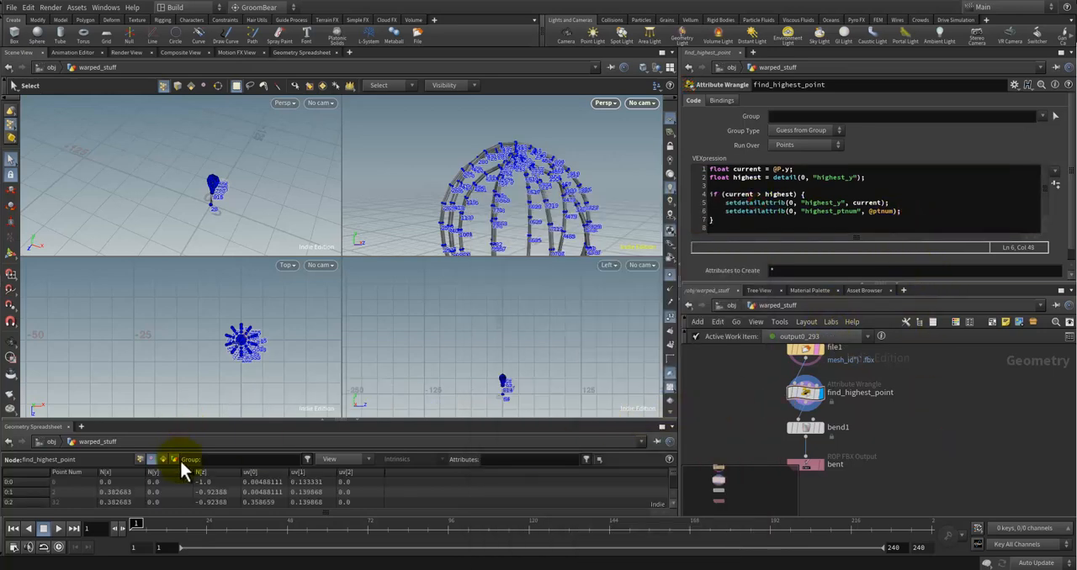
Step: Check find_highest_point's detail attributes in the geometry spreadsheet, and select the row of point 815 among the point values
left_click(174, 460)
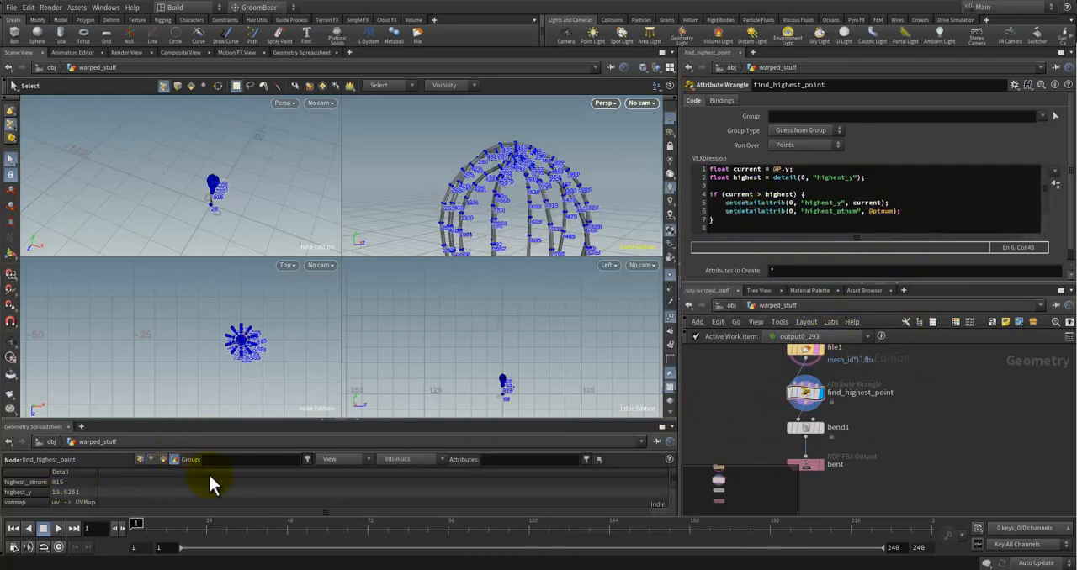
left_click(141, 461)
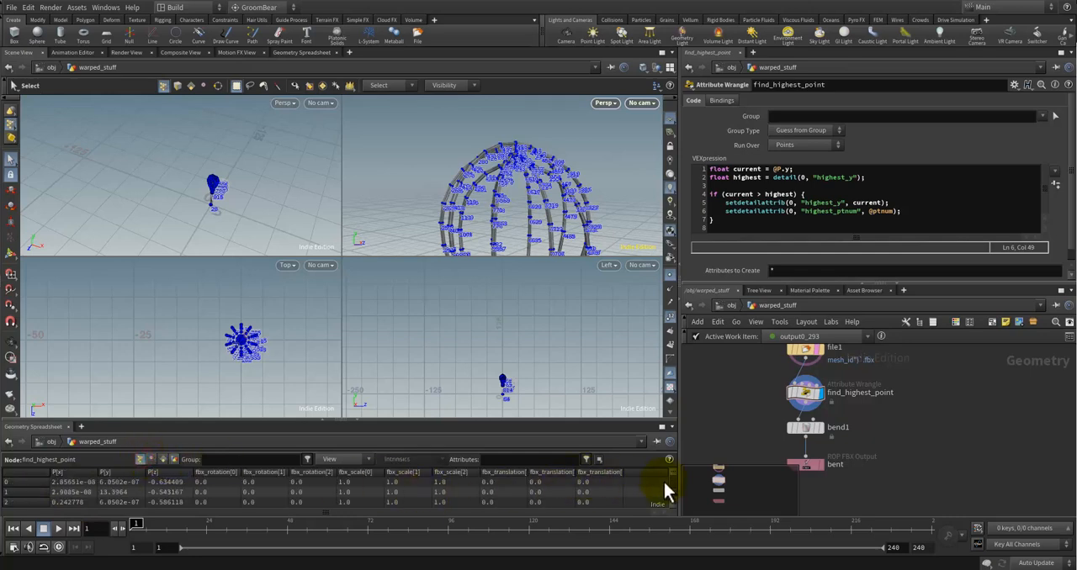
left_click_drag(671, 468, 668, 487)
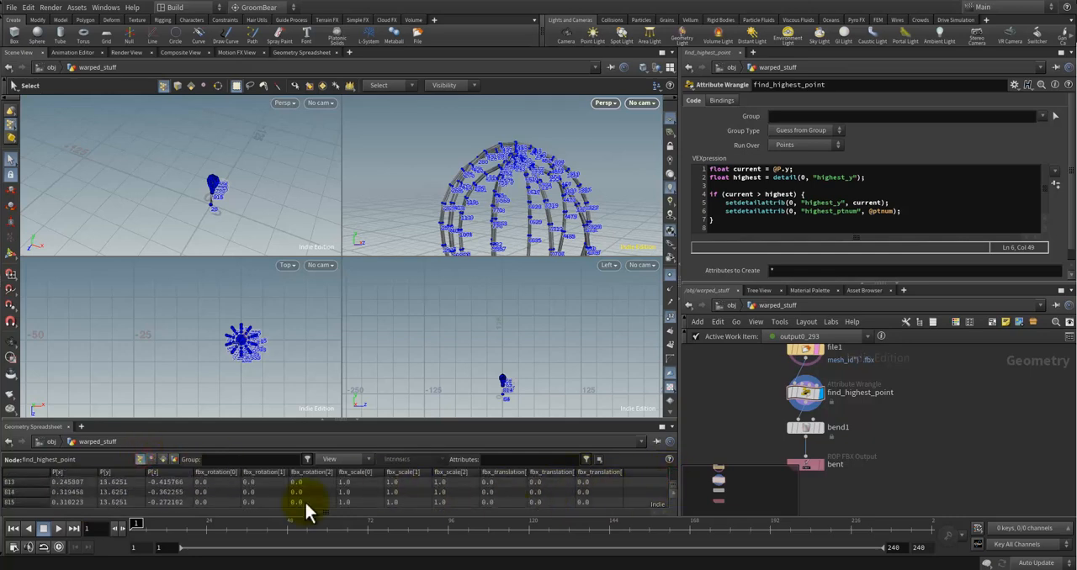
left_click(17, 502)
key("Escape")
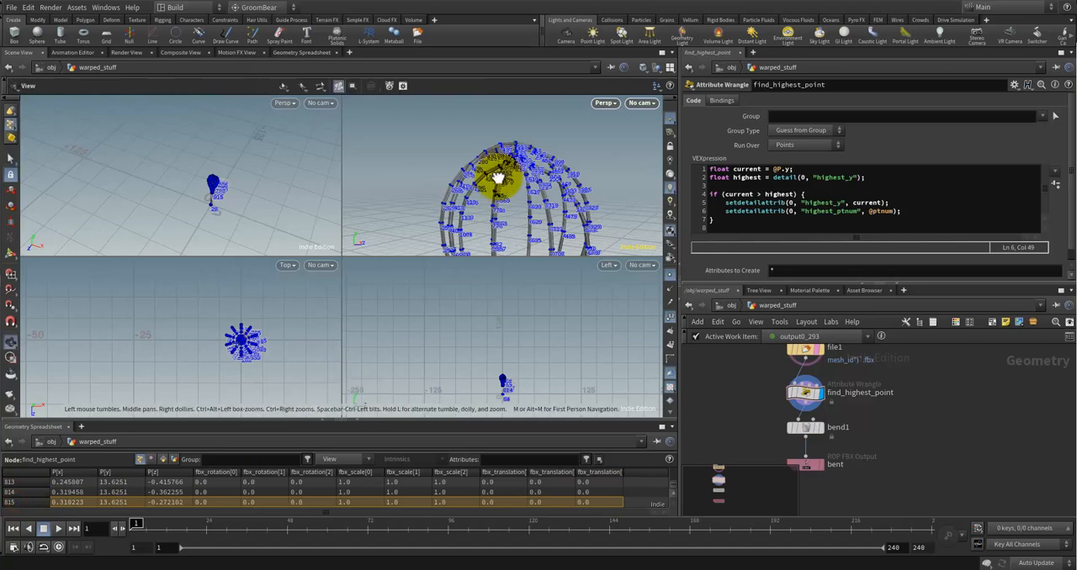
Step: Inspect the point numbers along the whisk's wires and handle in the perspective view to look for the highest point
left_click_drag(502, 174, 524, 182)
scroll(453, 172, "up", 5)
scroll(525, 183, "up", 8)
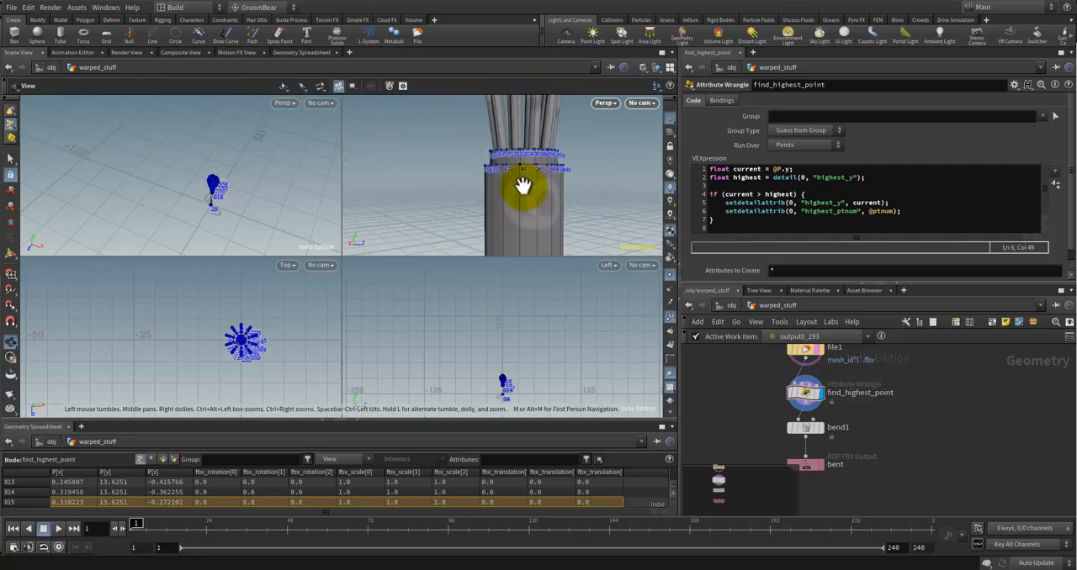
mouse_move(524, 182)
middle_mouse_down()
mouse_move(527, 173)
mouse_move(515, 178)
mouse_move(524, 198)
middle_mouse_up()
left_click_drag(523, 198, 495, 196)
scroll(497, 193, "up", 4)
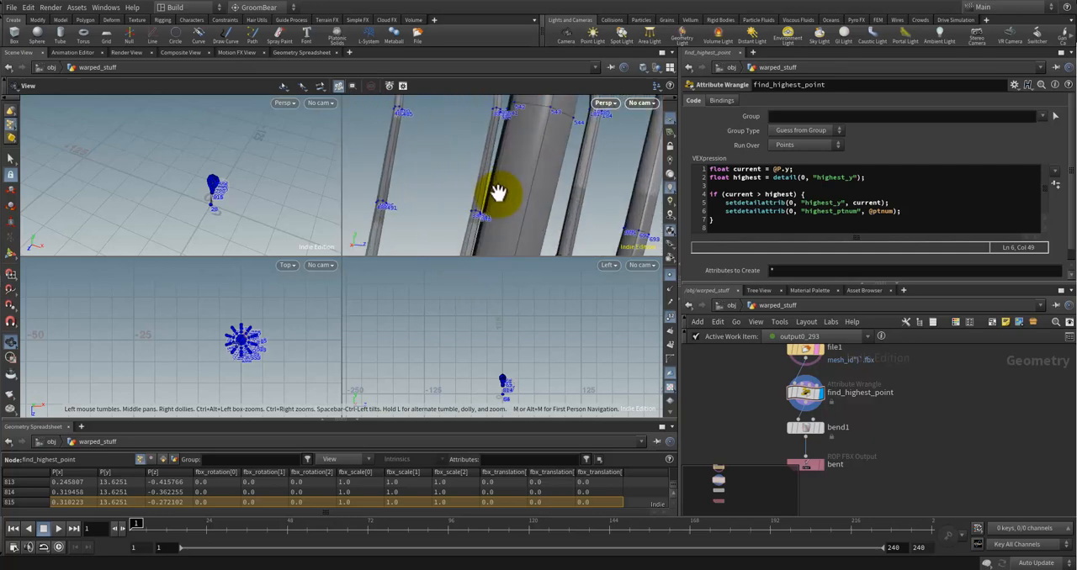
middle_click_drag(497, 193, 512, 245)
left_click_drag(525, 200, 503, 217)
key("s")
middle_click_drag(504, 218, 428, 253)
left_click_drag(429, 252, 451, 121)
middle_click_drag(452, 121, 512, 182)
scroll(471, 180, "up", 6)
left_click_drag(447, 186, 437, 278)
key("s")
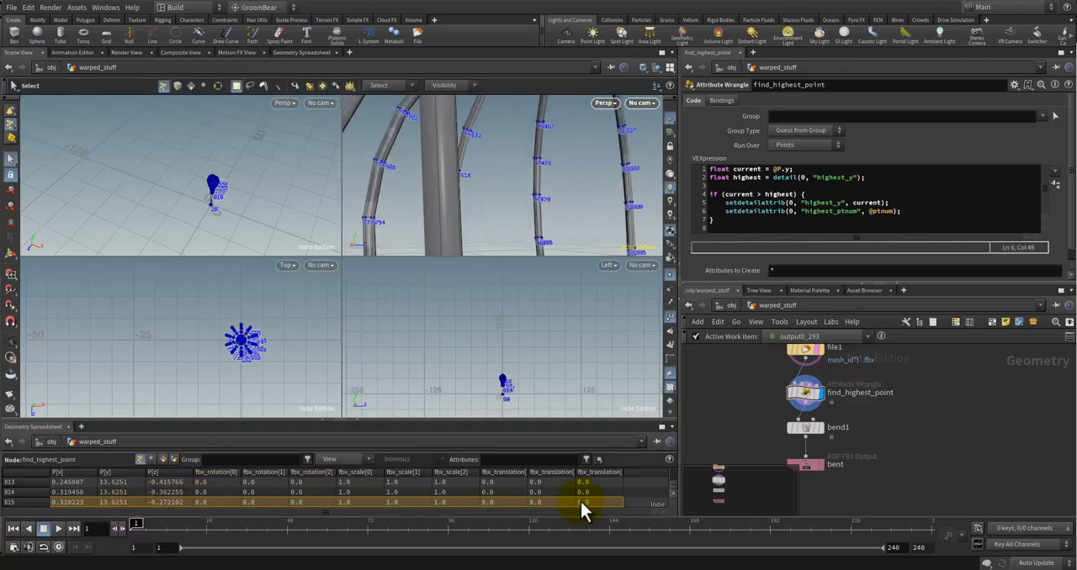
Step: Return to find_highest_point's detail attributes and select the highest_y value
mouse_move(670, 475)
left_mouse_down()
mouse_move(674, 466)
mouse_move(672, 490)
left_mouse_up()
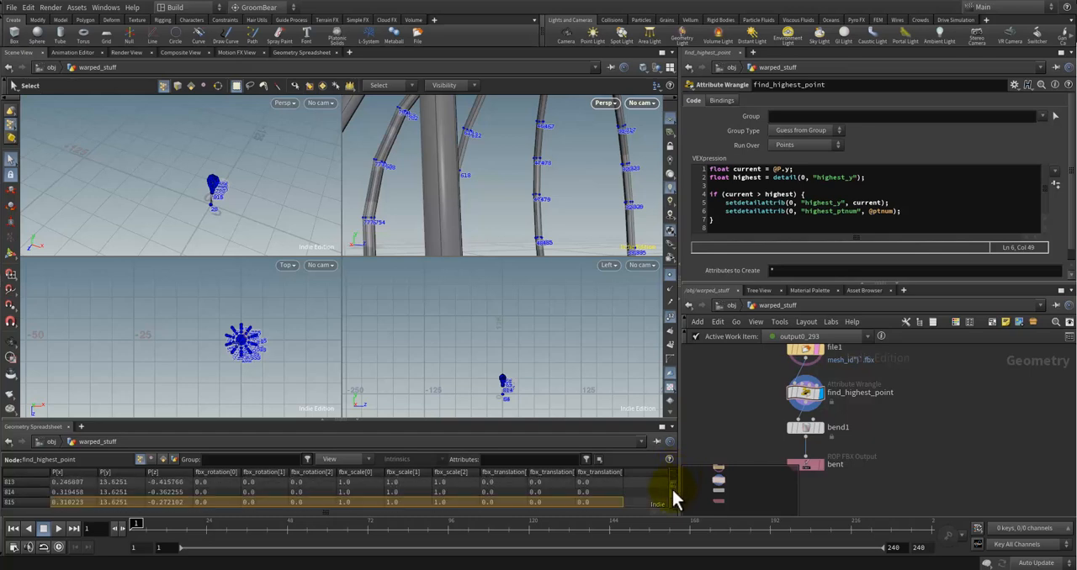
left_click(174, 460)
left_click(80, 493)
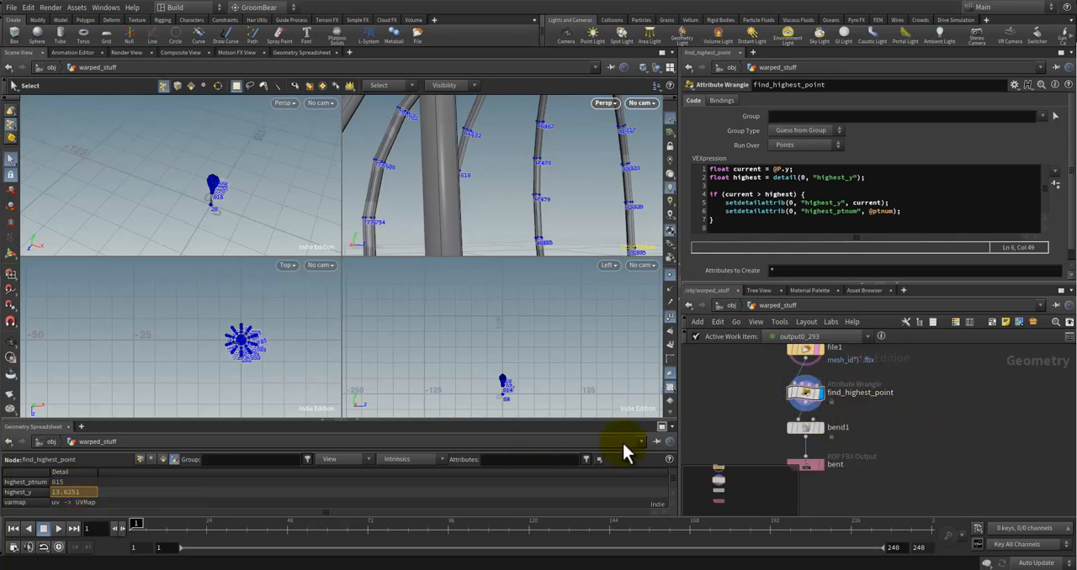
scroll(539, 229, "down", 8)
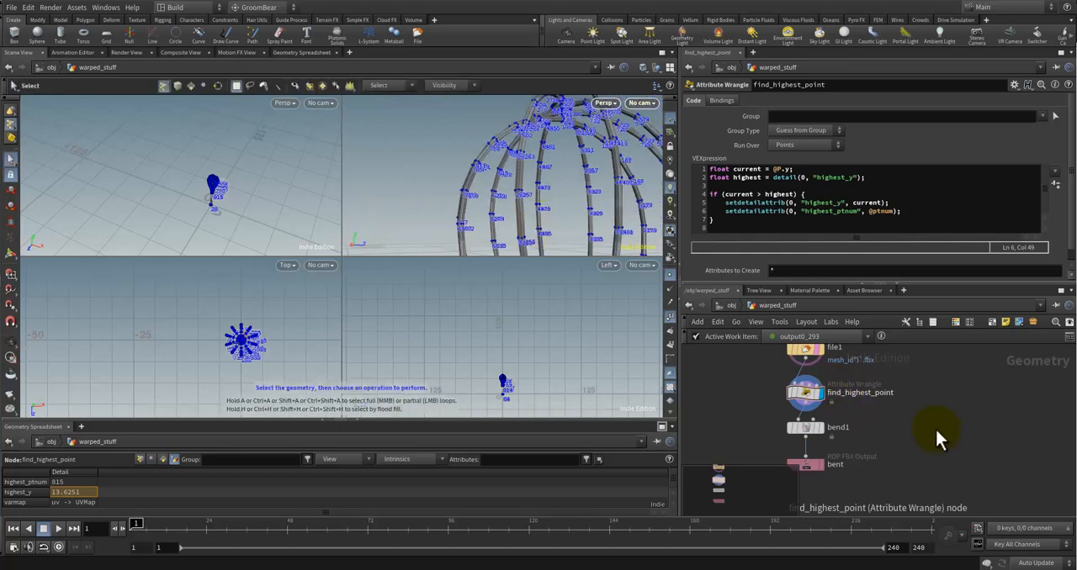
Step: Review the current and highest variable declarations and the if condition in the wrangle code
triple_click(752, 195)
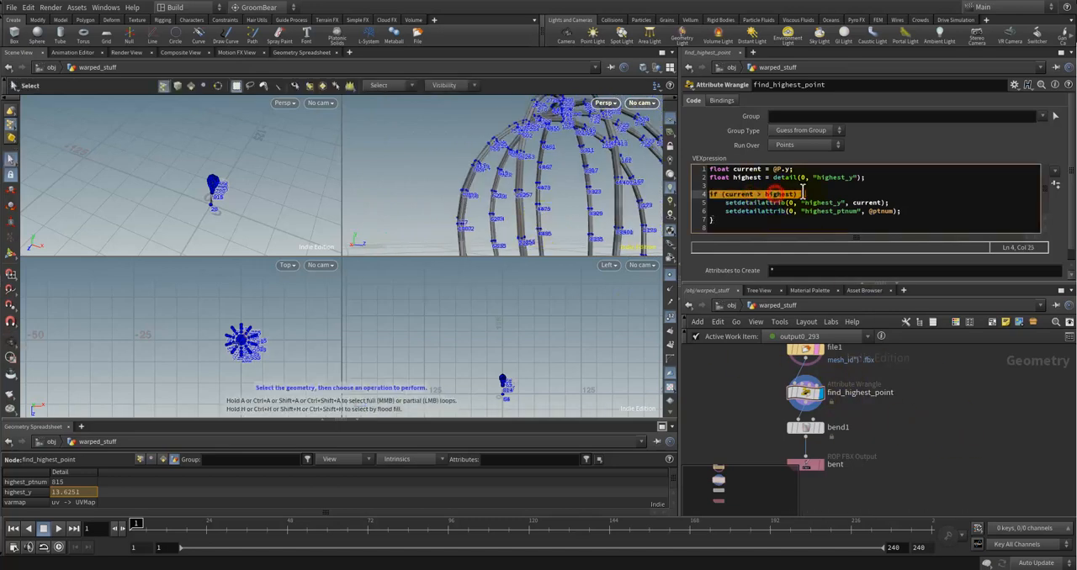
left_click(809, 171)
left_click(856, 178)
type(")")
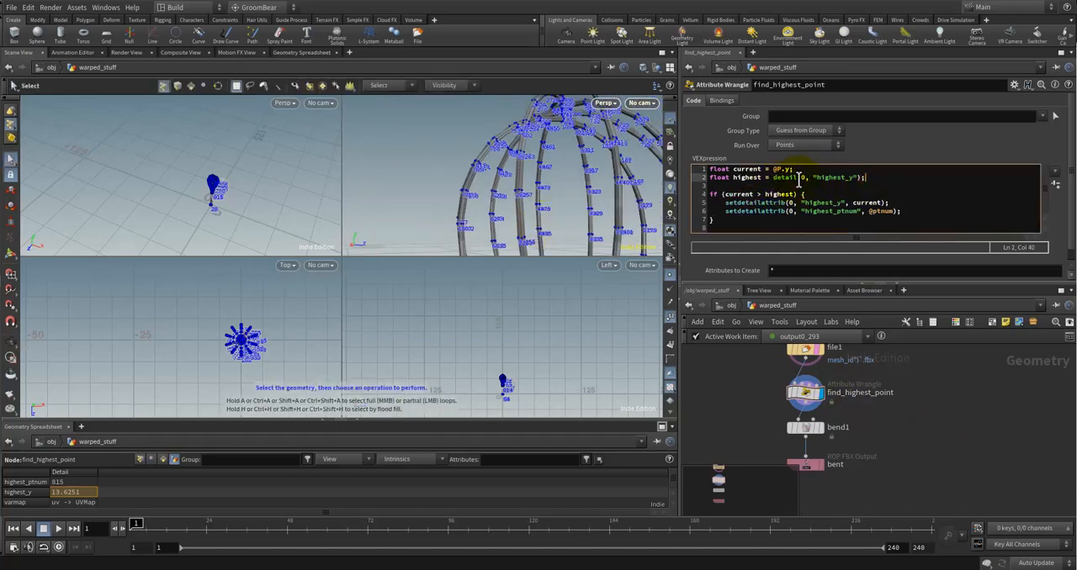
double_click(758, 177)
triple_click(770, 195)
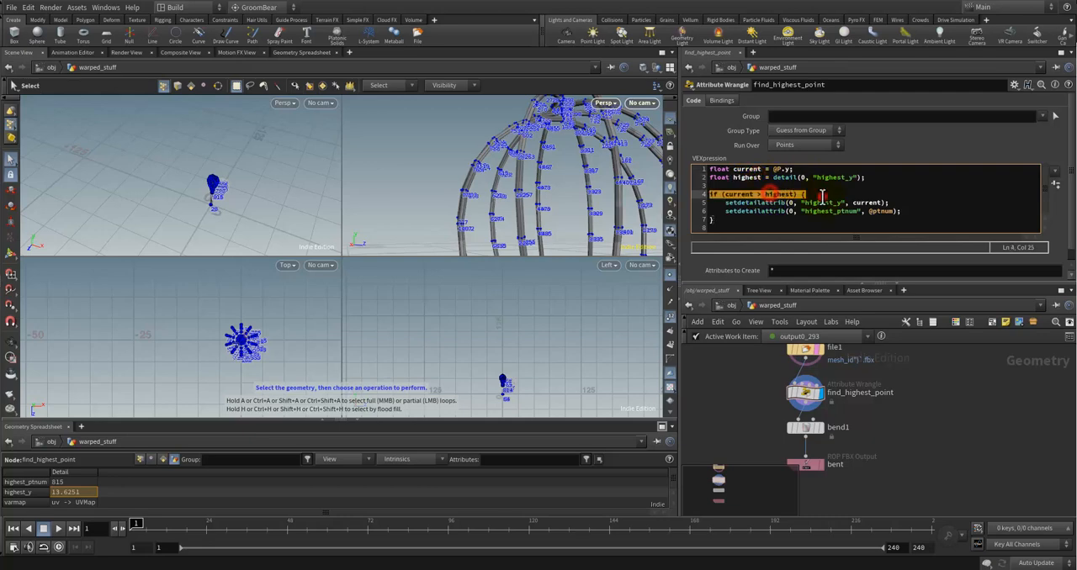
left_click(828, 194)
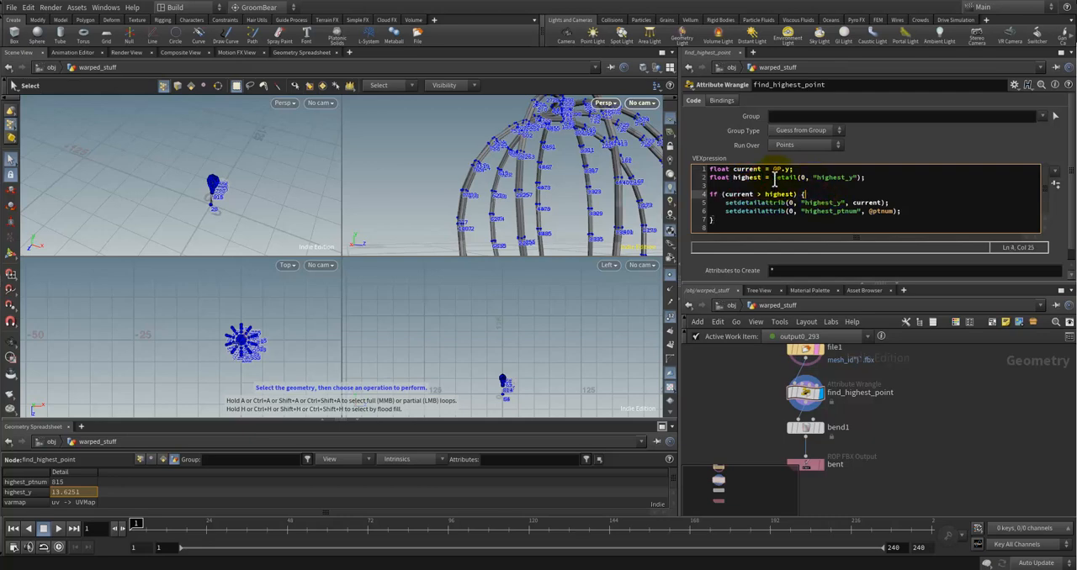
Step: Replace highest in the if condition with detail(0, "highest_y"), and delete the line declaring the highest variable
left_click_drag(772, 178, 859, 179)
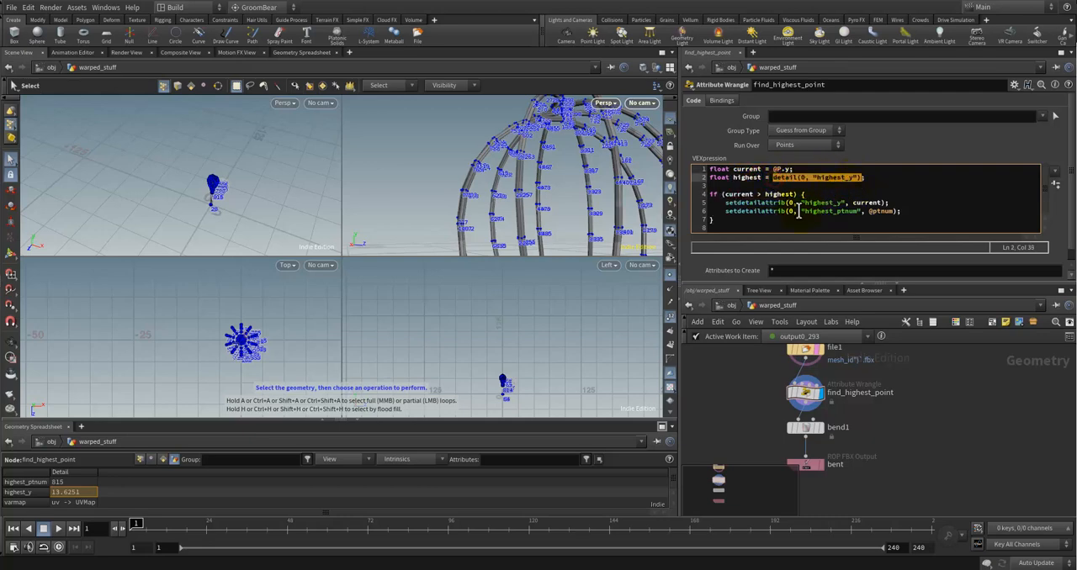
double_click(783, 194)
type("detail(0, \"highest_y\")")
left_click(867, 195)
left_click_drag(875, 172, 709, 179)
key("BackSpace")
left_click(744, 180)
key("BackSpace")
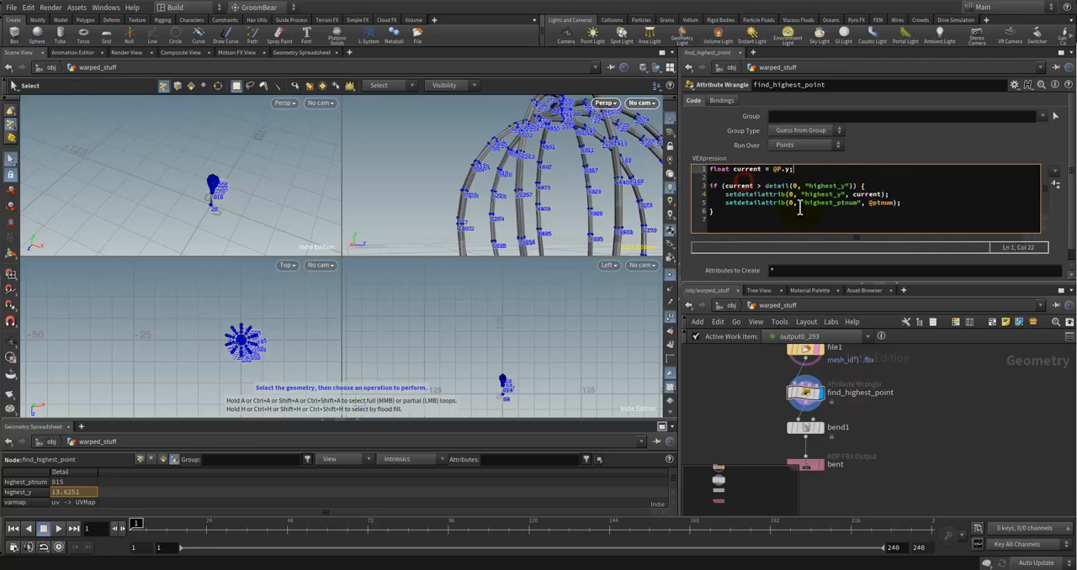
left_click(884, 212)
left_click(869, 185)
left_click(932, 407)
Step: Select bend1 and try entering a ch expression as its Capture Length
scroll(500, 220, "down", 3)
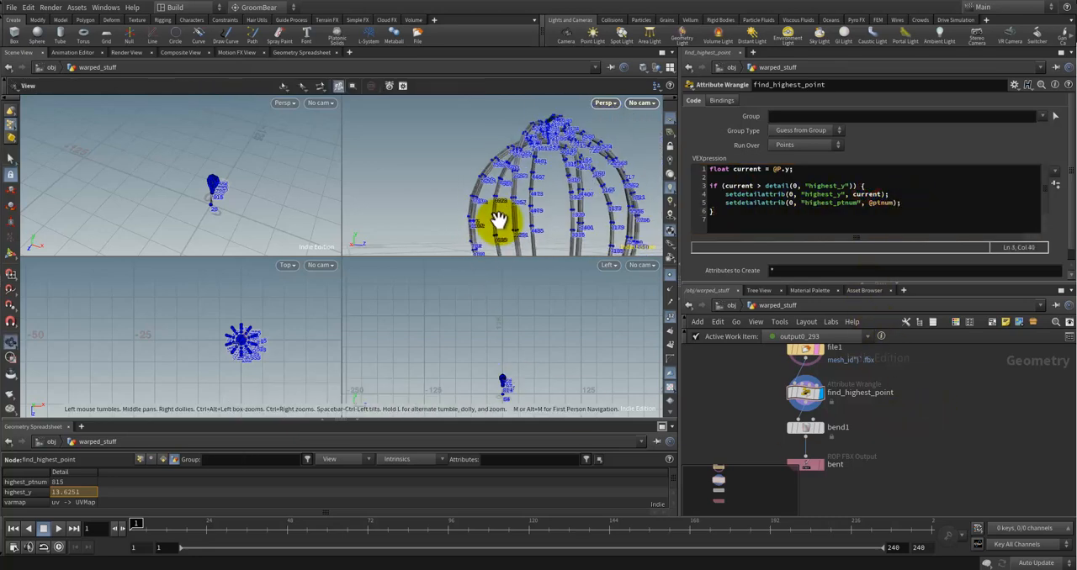
left_click_drag(499, 202, 505, 162, "alt")
middle_click_drag(873, 402, 861, 377)
left_click(828, 409)
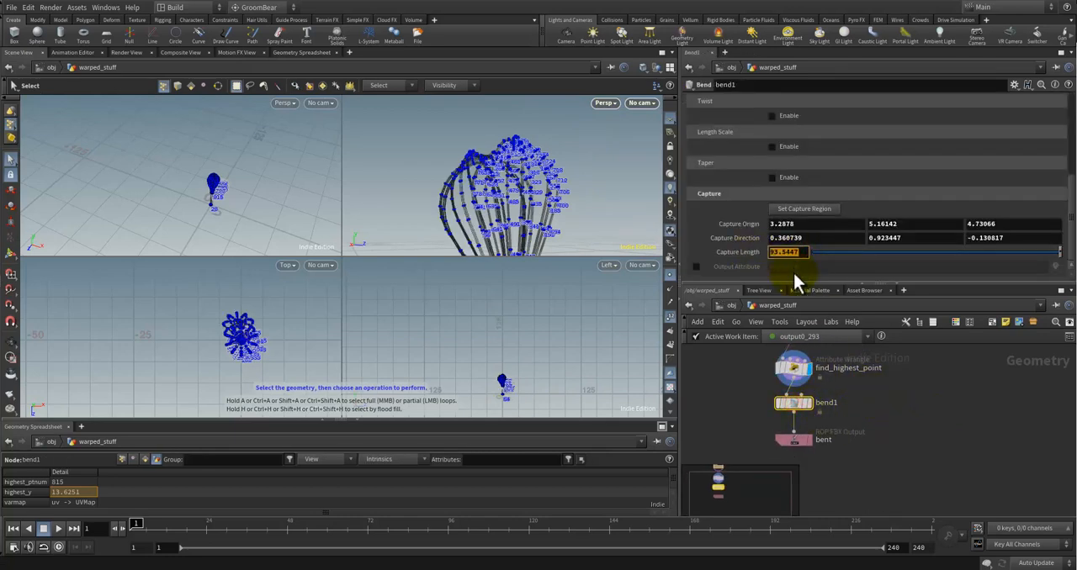
type("ch")
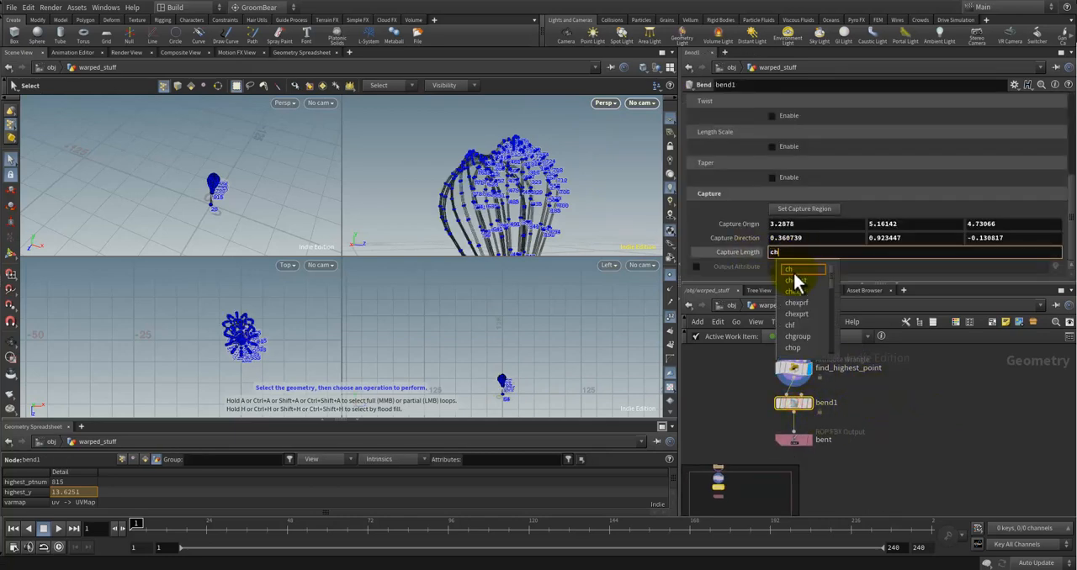
left_click(915, 459)
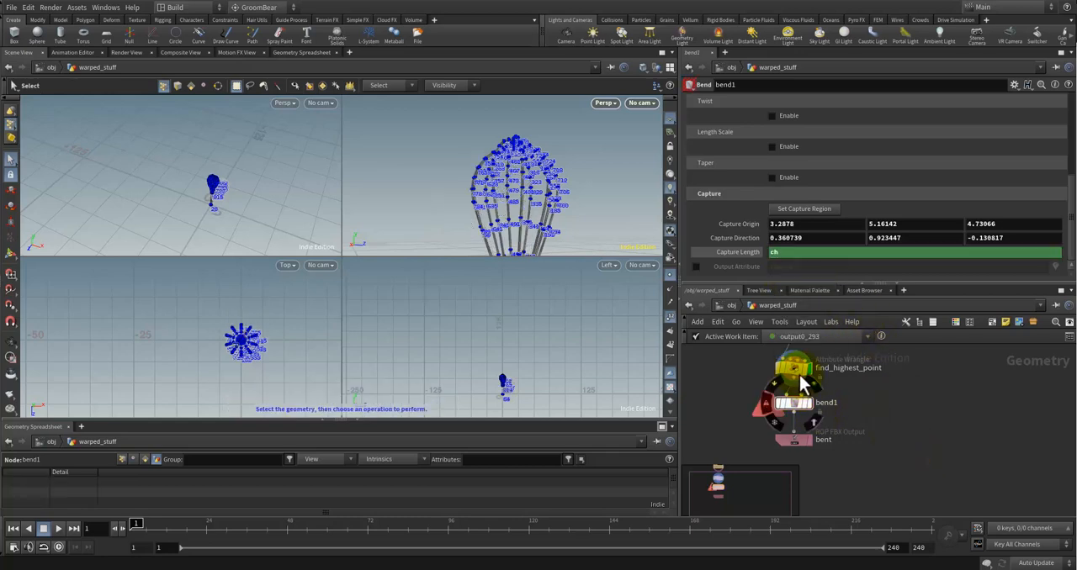
left_click(795, 370)
Step: Replace bend1's Capture Length entry with the suggested detail expression function
left_click(791, 403)
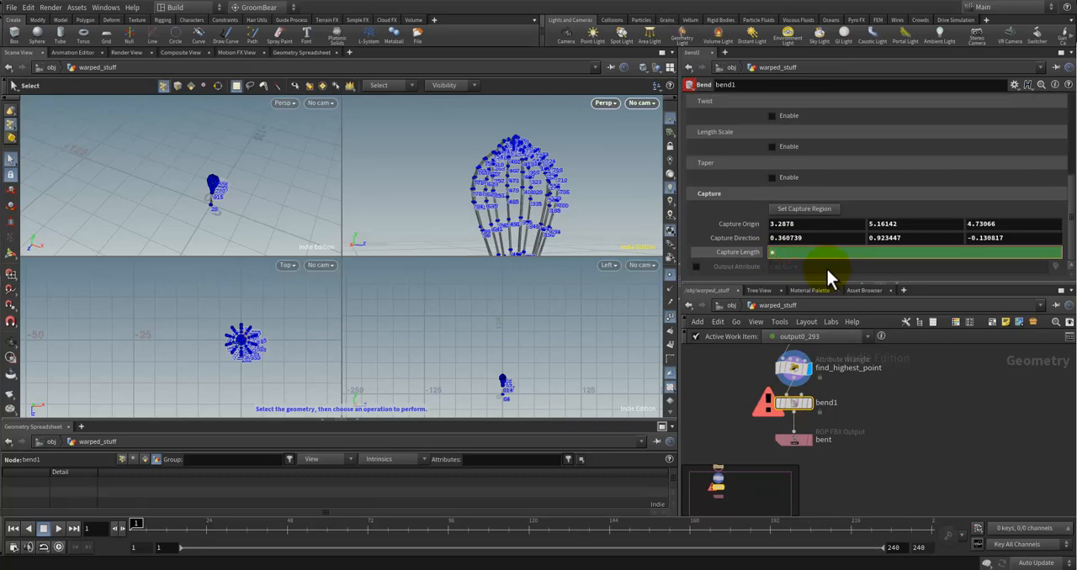
type("at")
key("BackSpace")
key("BackSpace")
type("de")
key("Down")
key("Down")
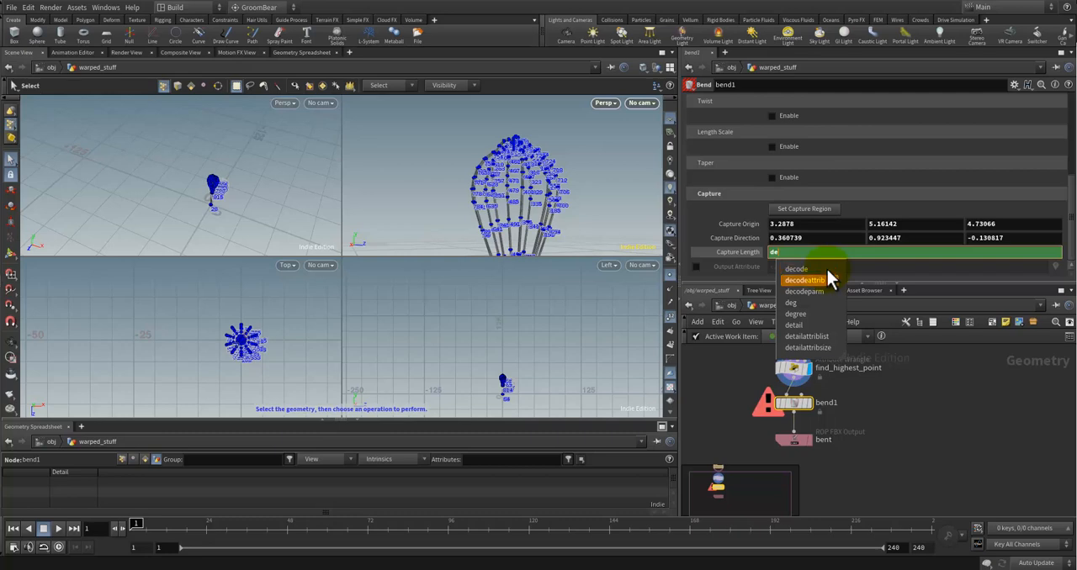
key("Down")
key("Down")
key("Down")
key("Down")
key("Return")
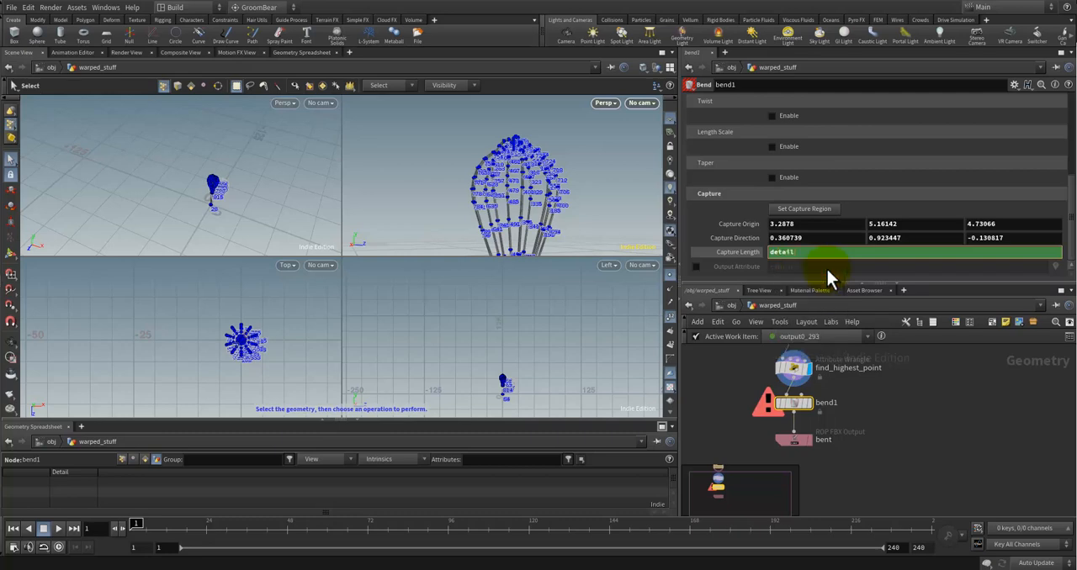
Step: Complete the Capture Length expression as detail(".", "highest_y")
type("(")
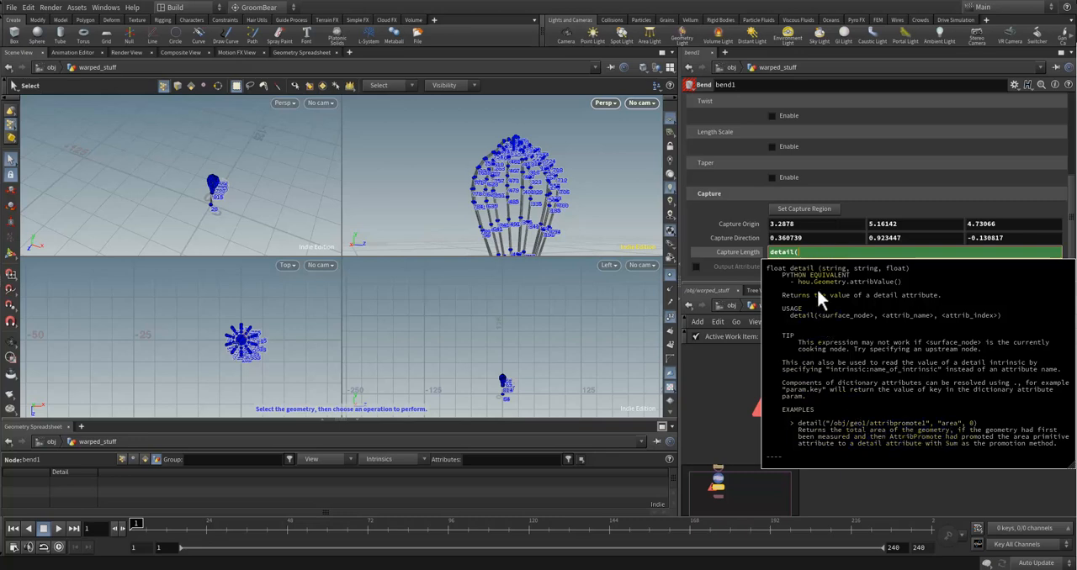
type("\"\"")
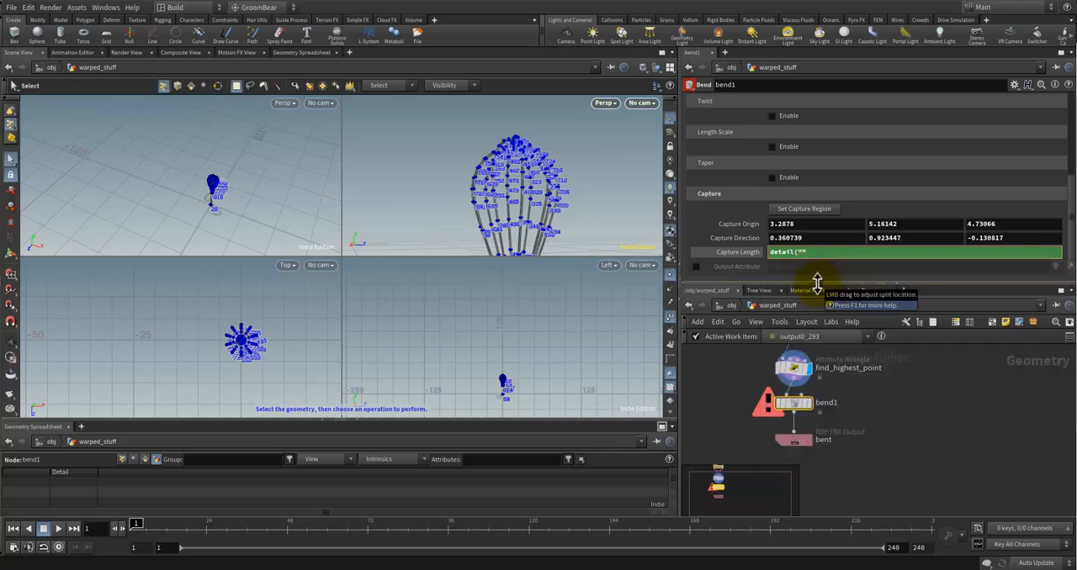
type(".\", \"\"")
type("highest_y\"")
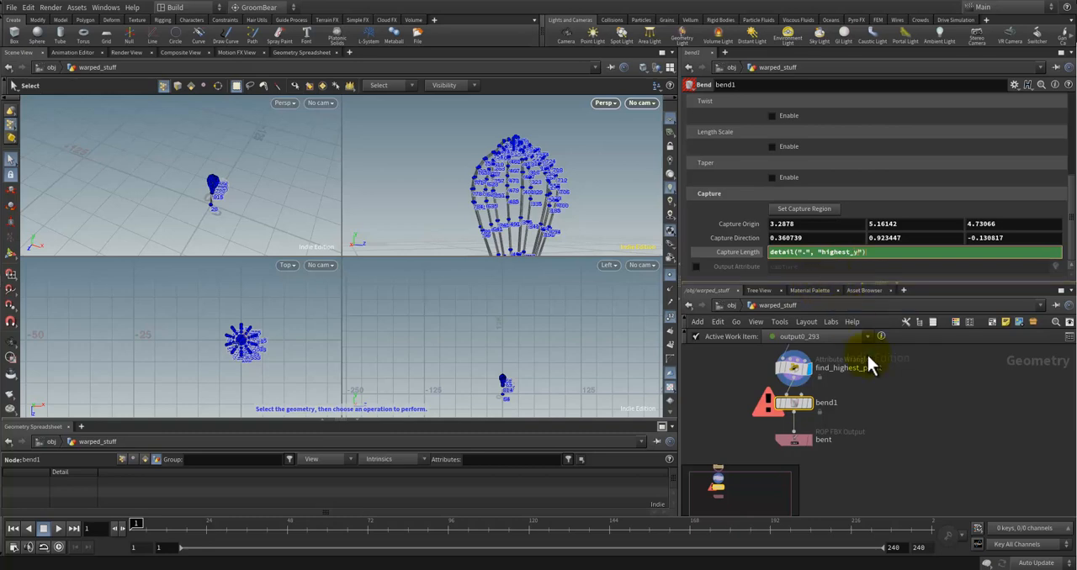
type(")")
key("Return")
Step: Set bend1 as the displayed node and inspect the whole whisk in the perspective view
key("Escape")
left_click_drag(528, 195, 546, 209)
key("s")
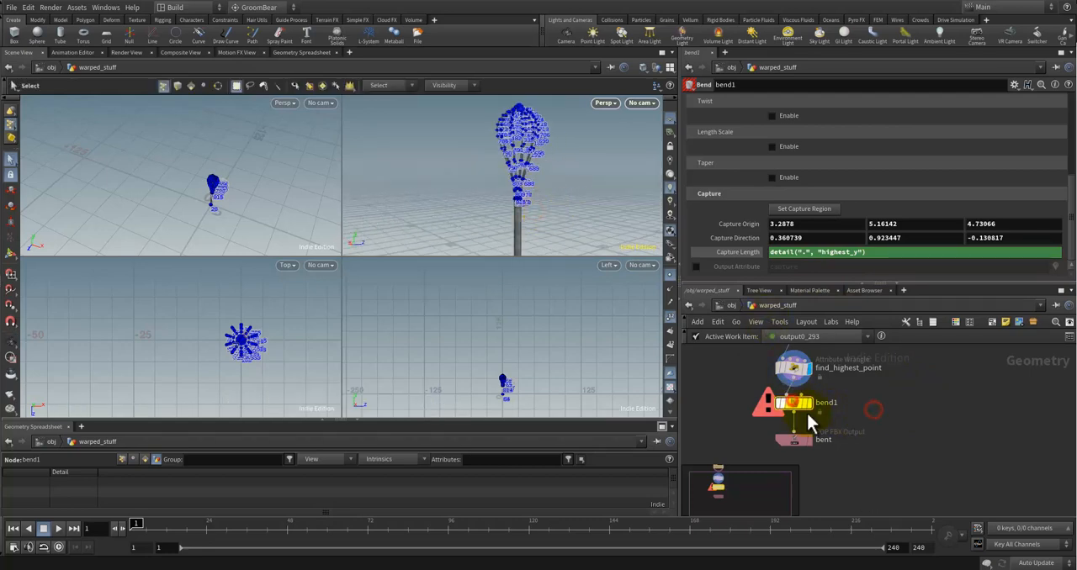
left_click(809, 402)
key("Escape")
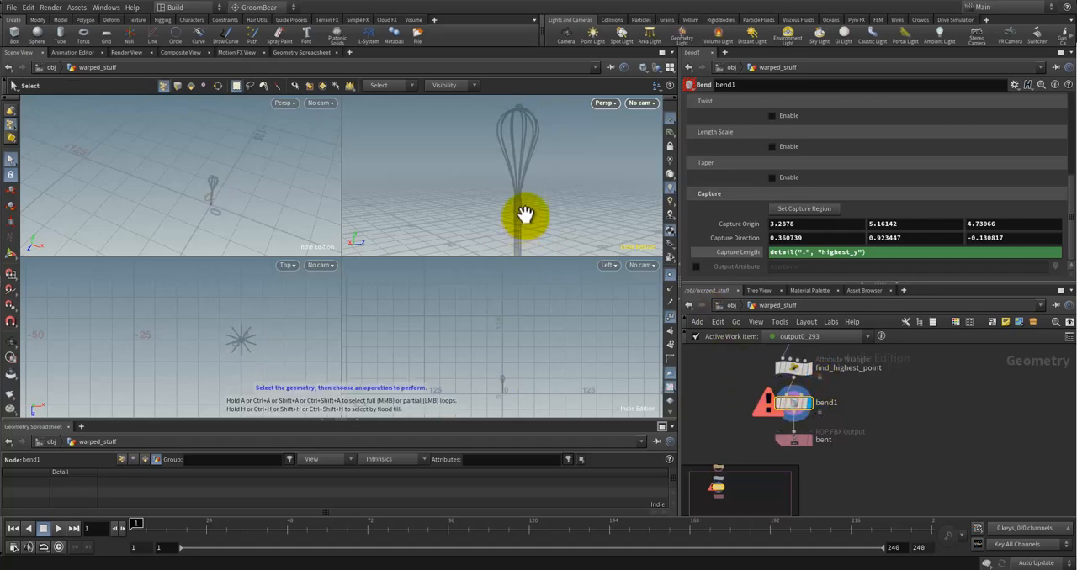
left_click_drag(524, 217, 526, 185)
right_click_drag(527, 185, 532, 225, "alt")
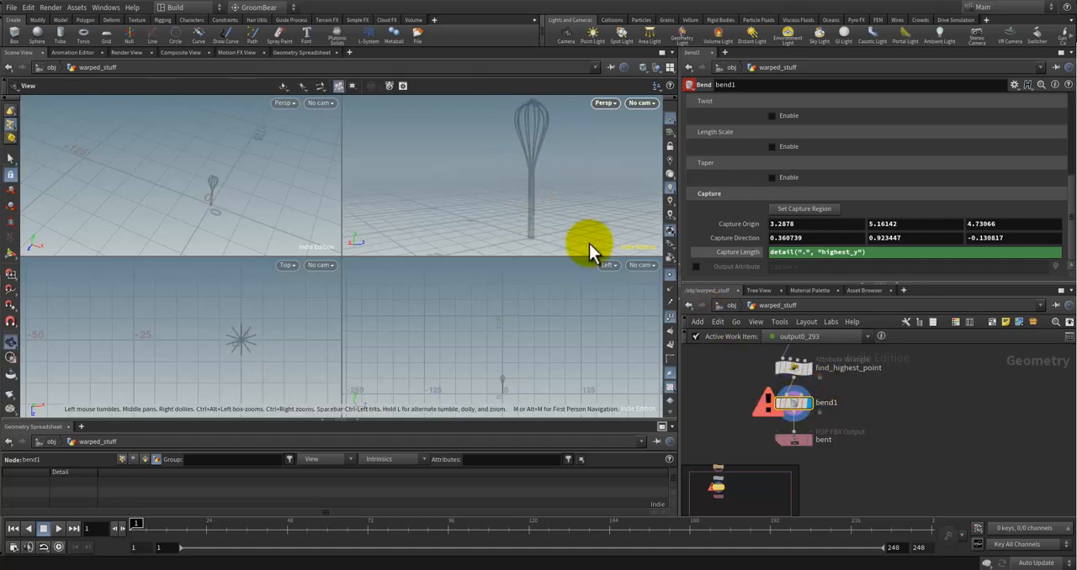
Step: Read bend1's error details, and change the node path in the Capture Length expression to ".."
left_click(768, 405)
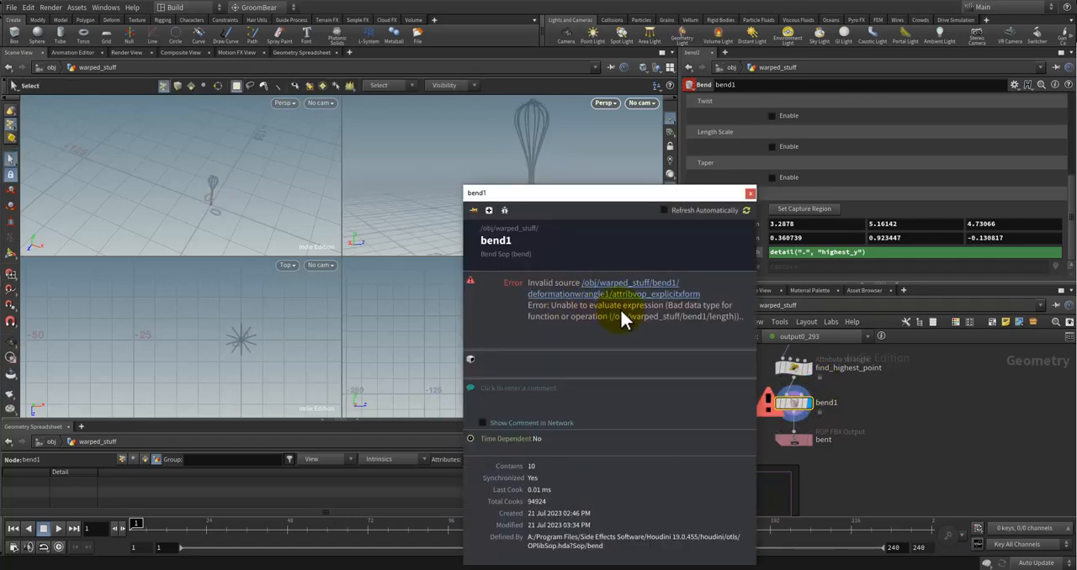
left_click(748, 195)
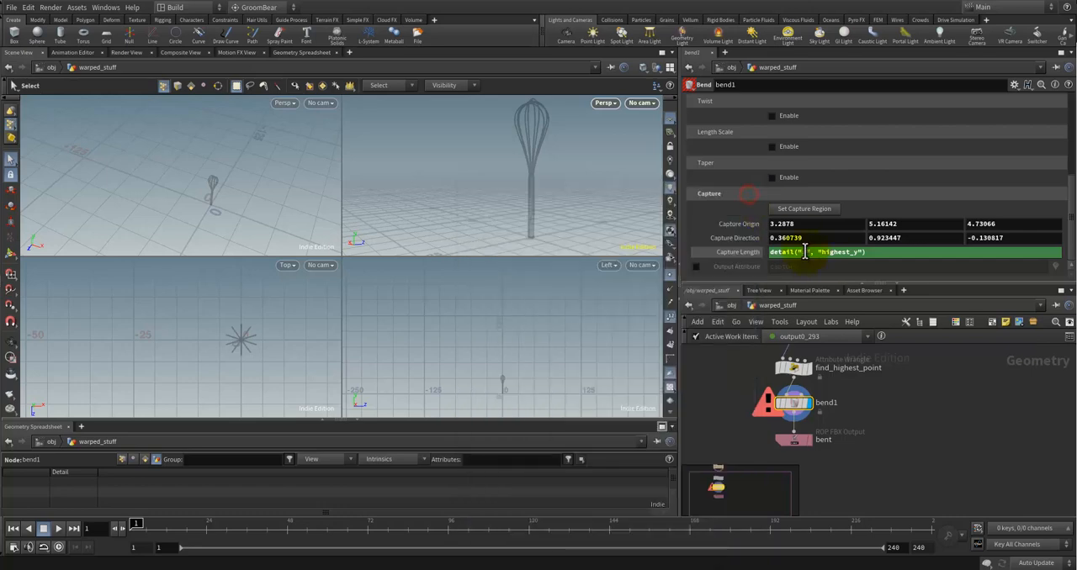
type(".")
key("Return")
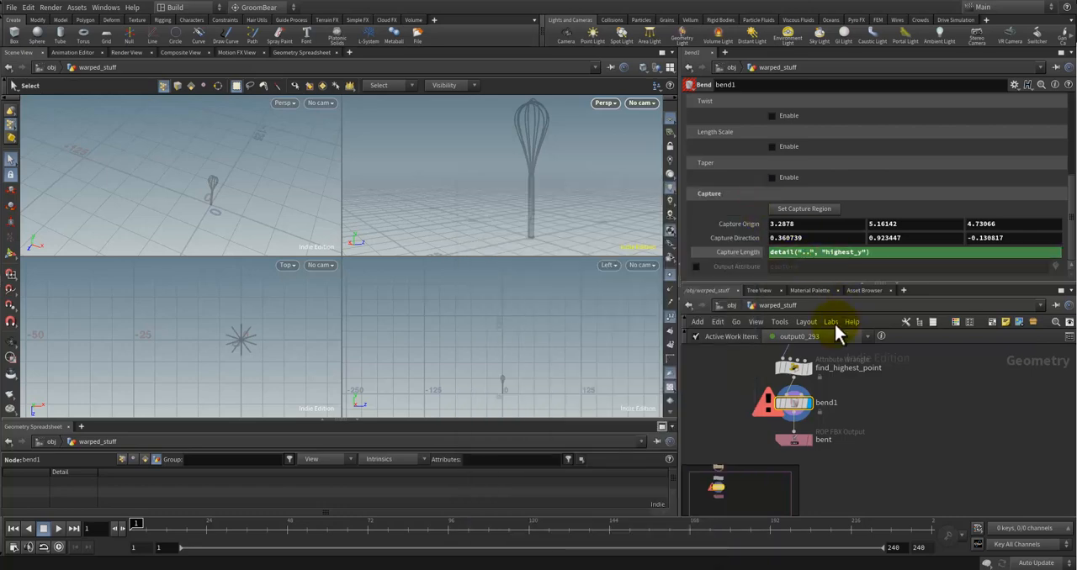
left_click(909, 413)
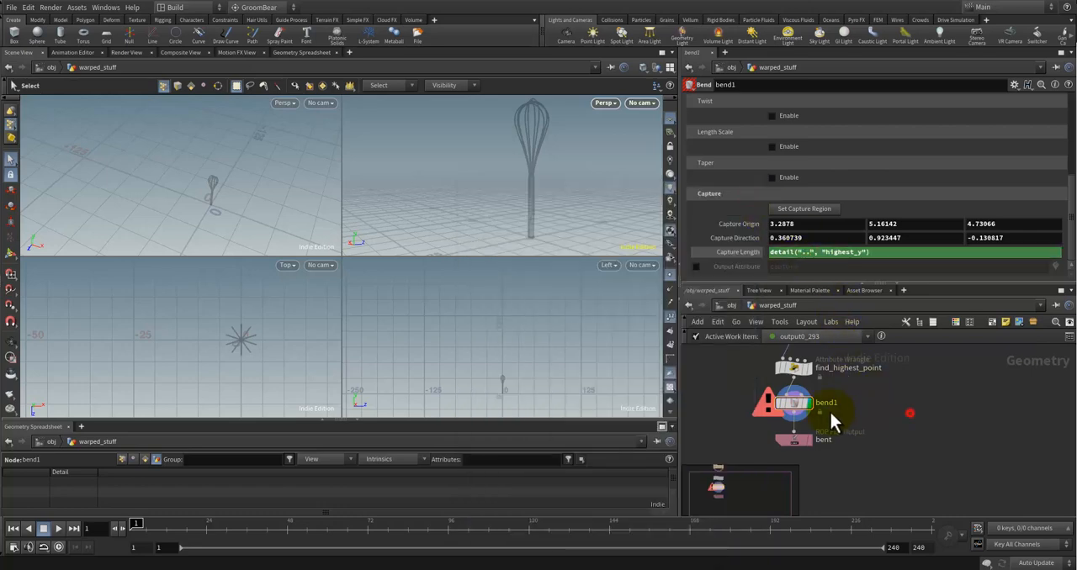
Step: Change the node path in bend1's Capture Length expression to "../"
left_click(836, 265)
left_click(918, 401)
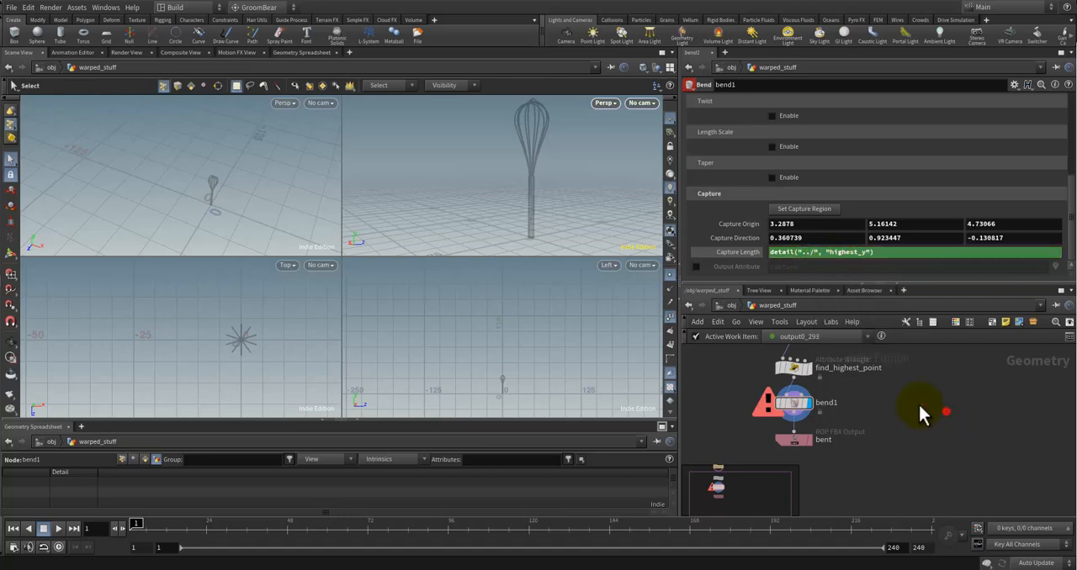
left_click(812, 254)
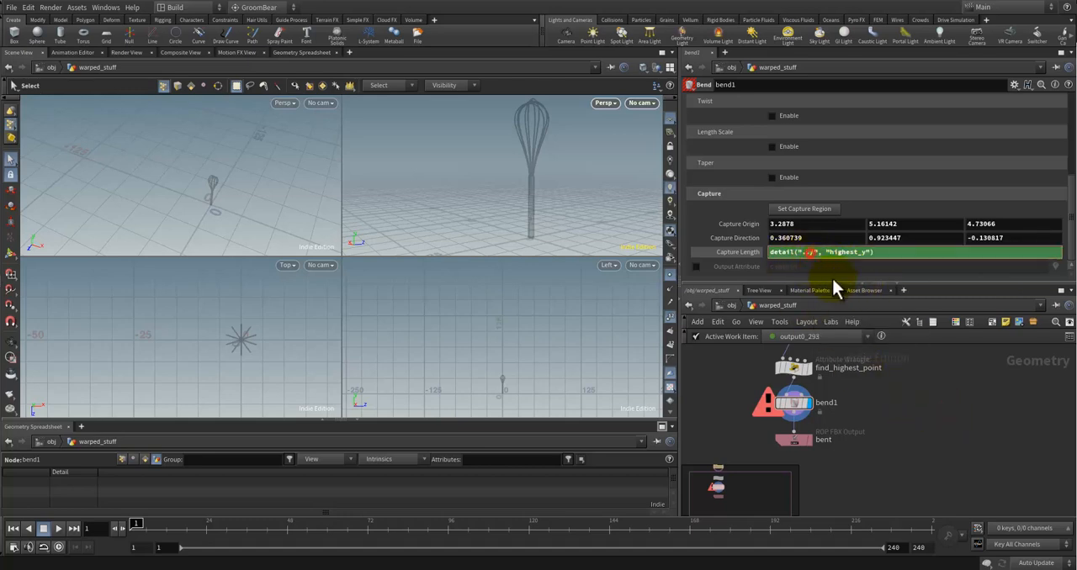
left_click(883, 414)
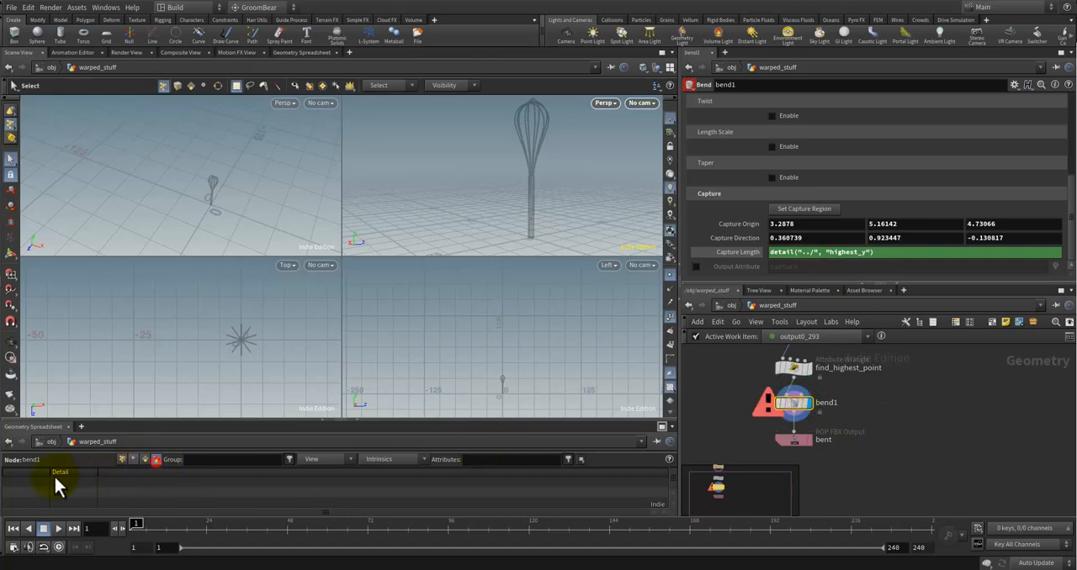
Step: Check the find_highest_point node's attributes, and extend the path in bend1's Capture Length expression to "../find_highest_point/"
left_click(795, 372)
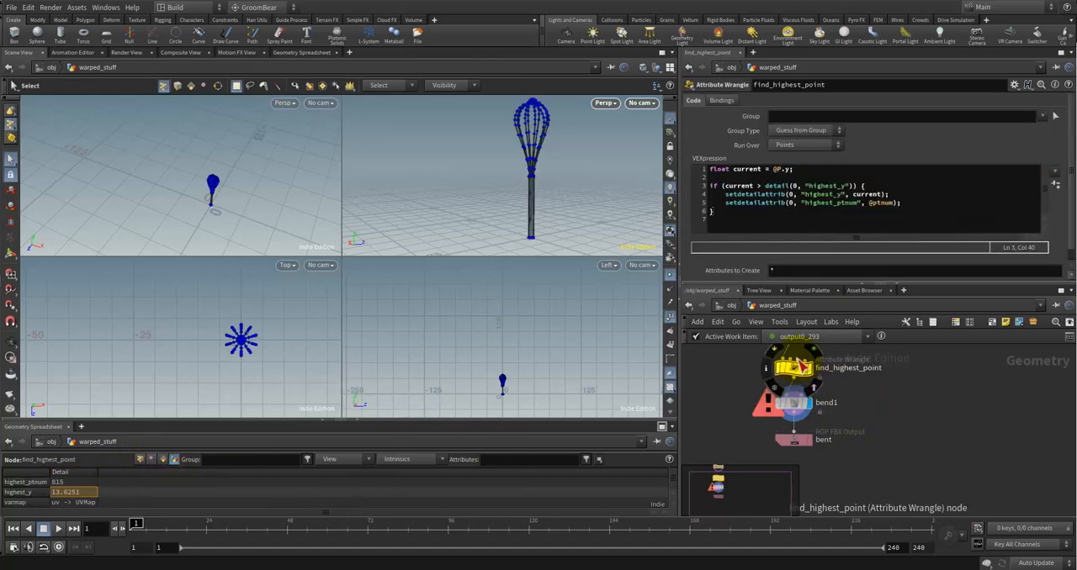
left_click(828, 405)
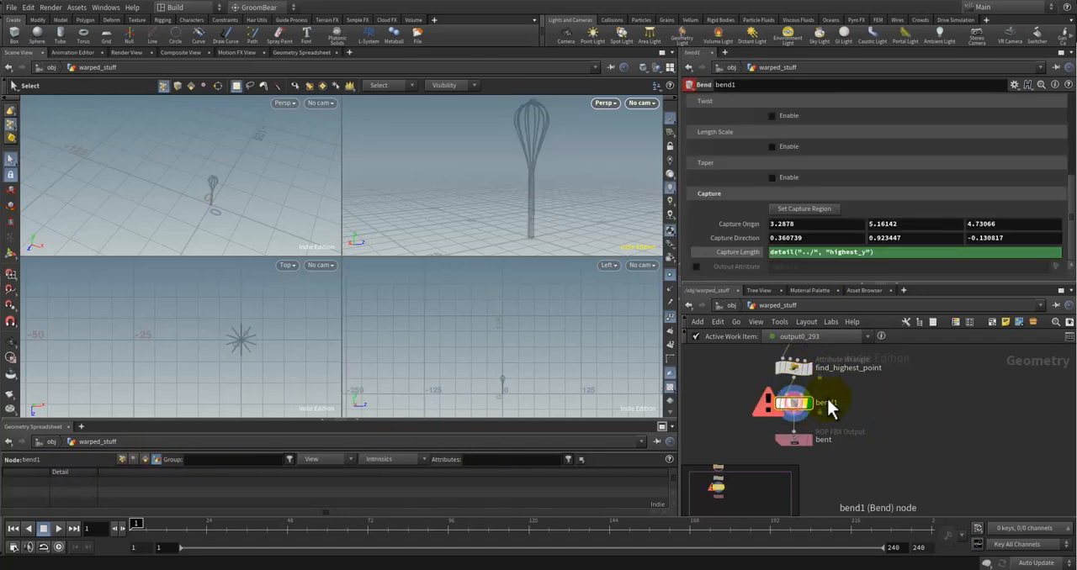
left_click(815, 252)
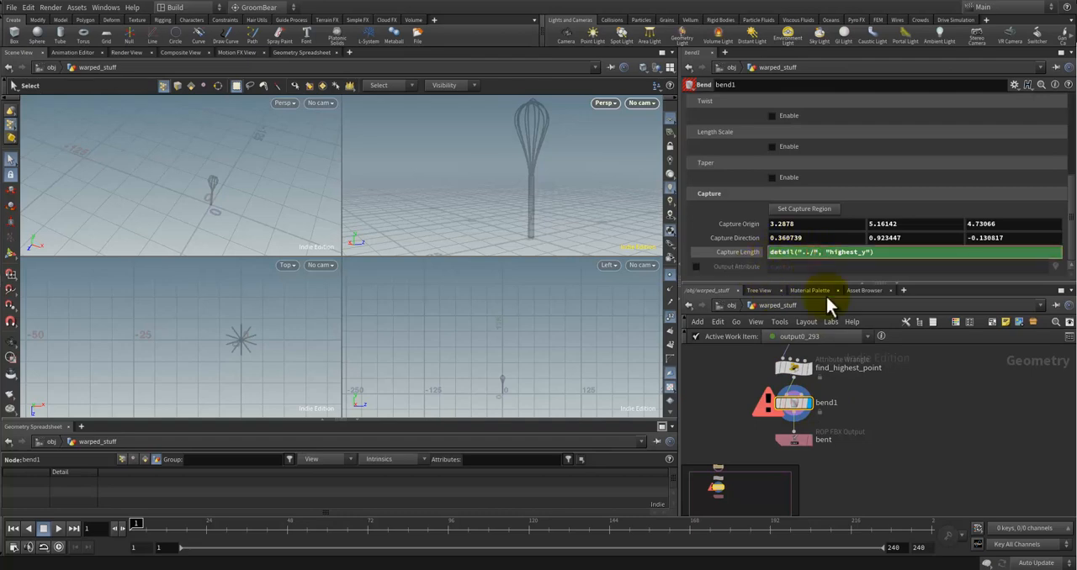
type("find")
key("Tab")
left_click(932, 429)
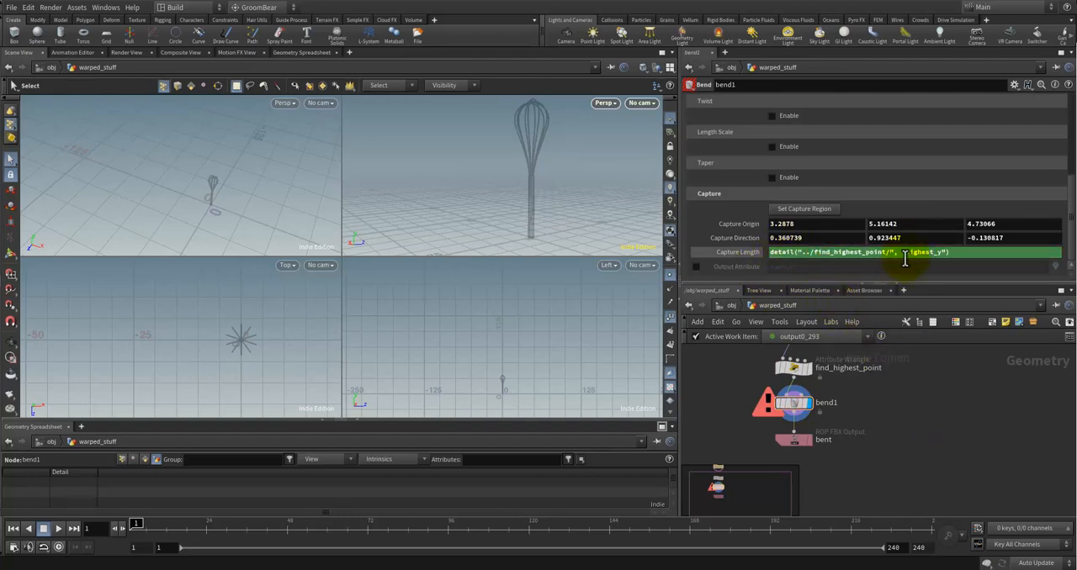
Step: Read the error details of bend1
left_click(793, 367)
left_click(793, 410)
left_click(767, 407)
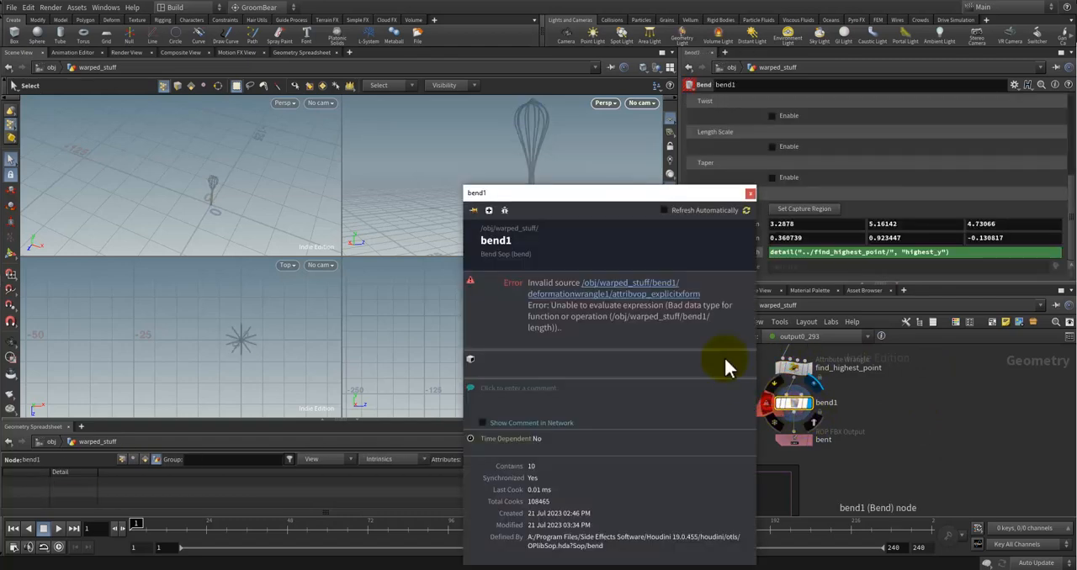
left_click(748, 195)
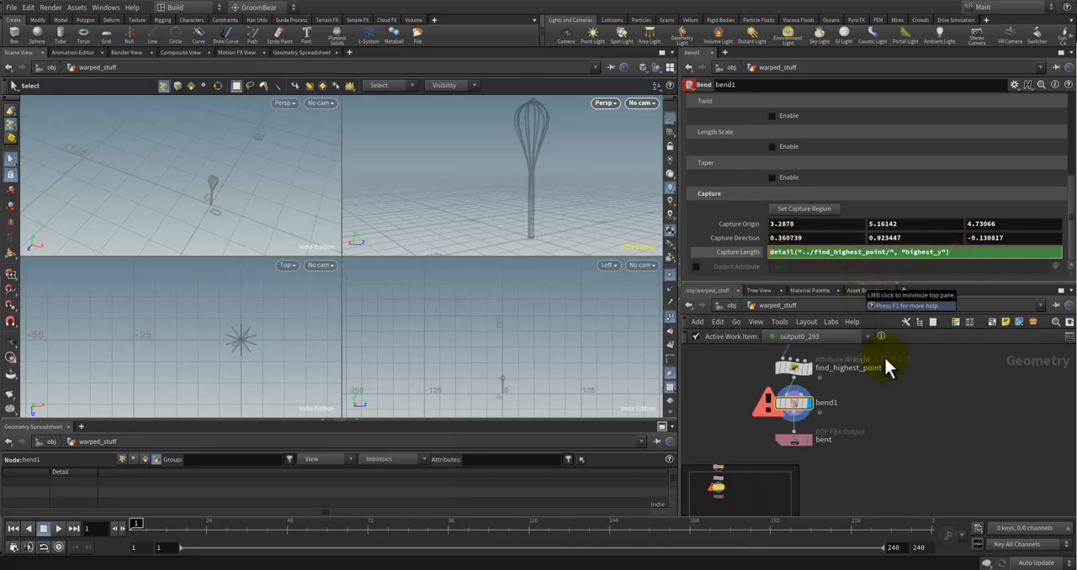
Step: Compare find_highest_point's detail attributes with bend1's Capture Length expression, and reread bend1's error message
left_click(919, 447)
left_click(799, 372)
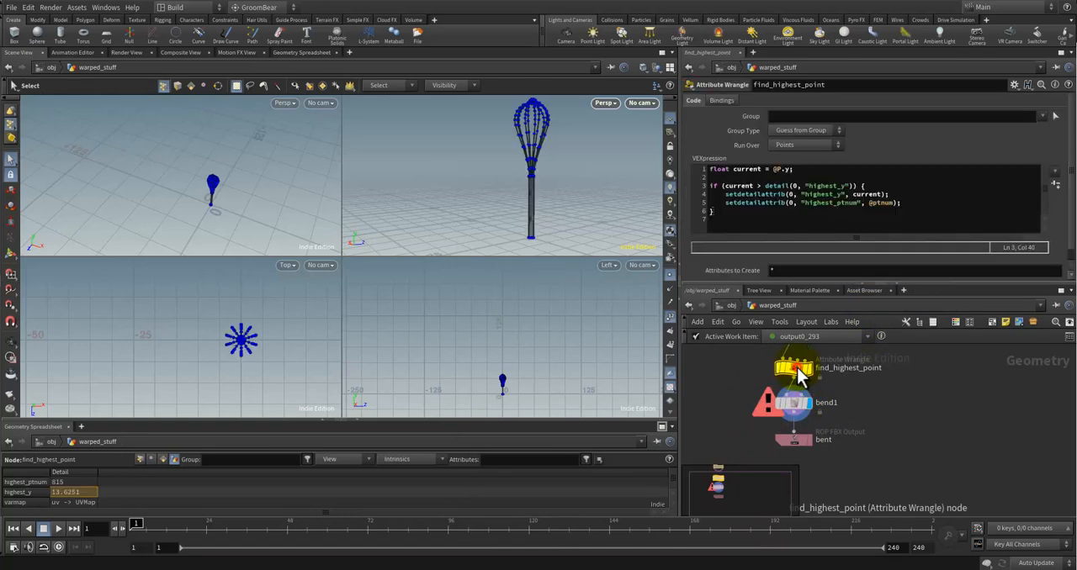
left_click(791, 402)
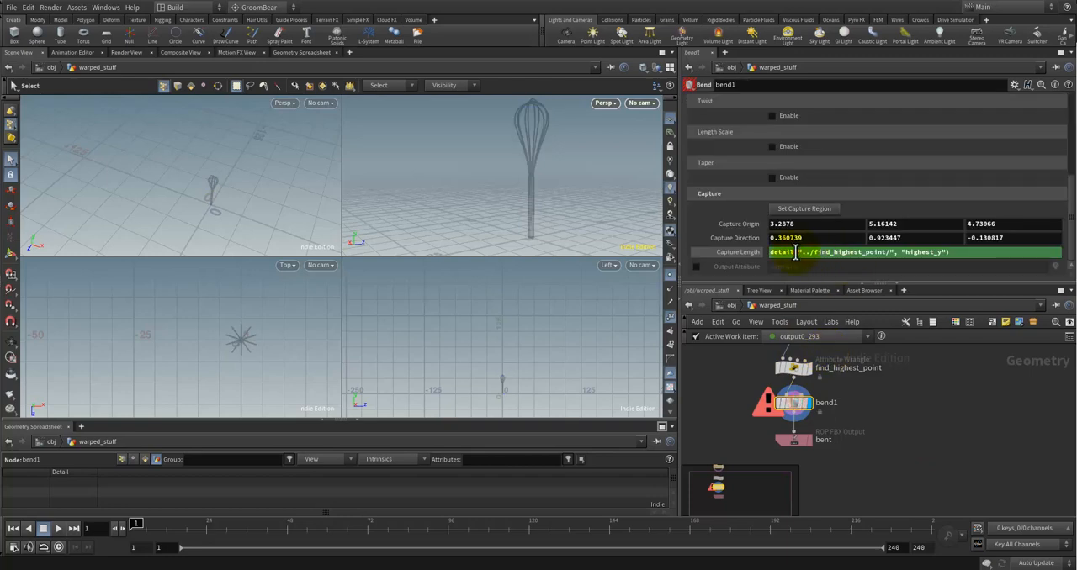
left_click(743, 253)
left_click(740, 253)
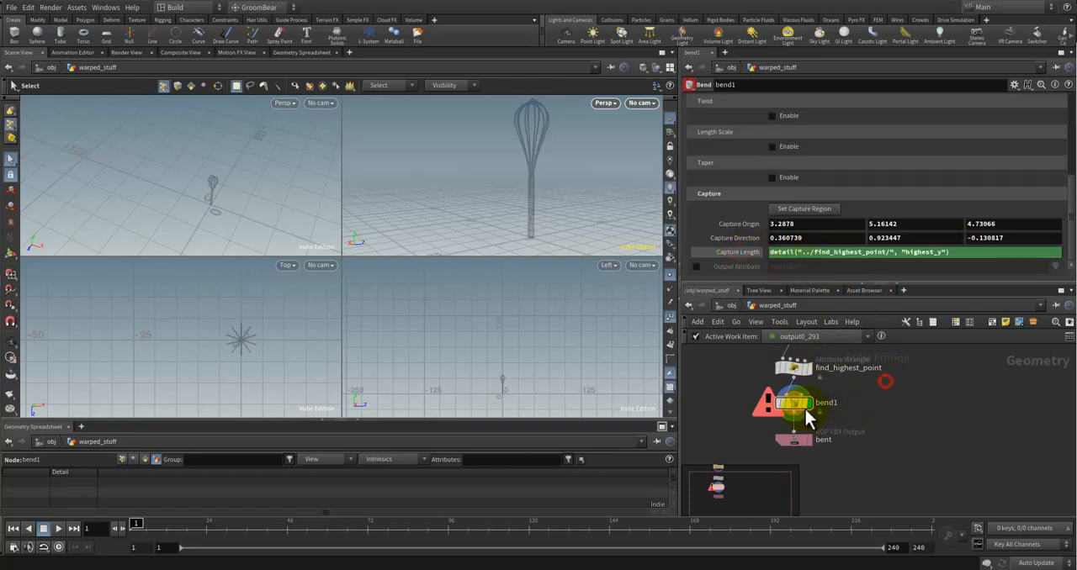
left_click(766, 405)
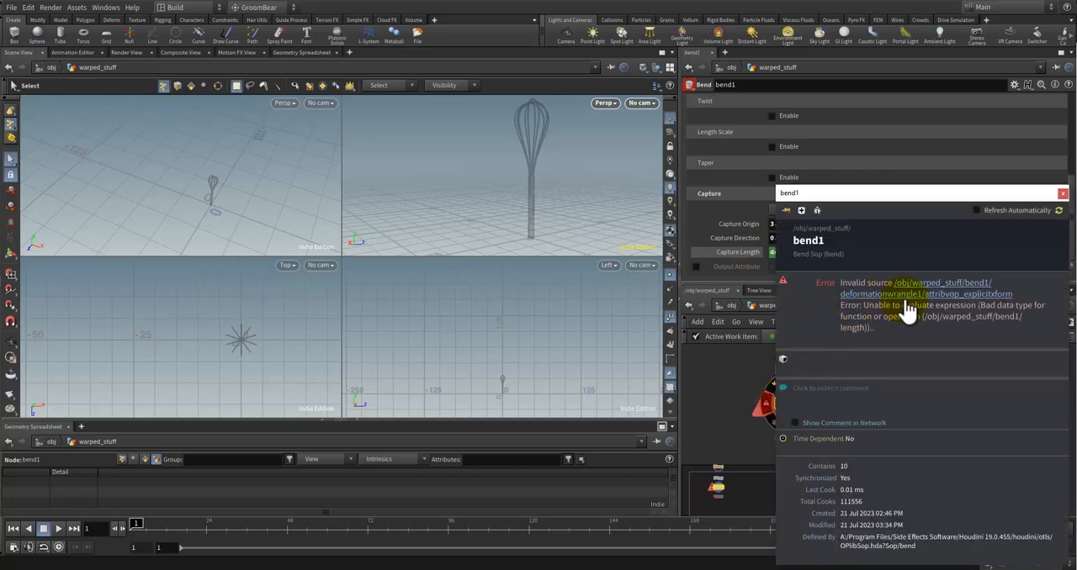
left_click_drag(914, 202, 882, 197)
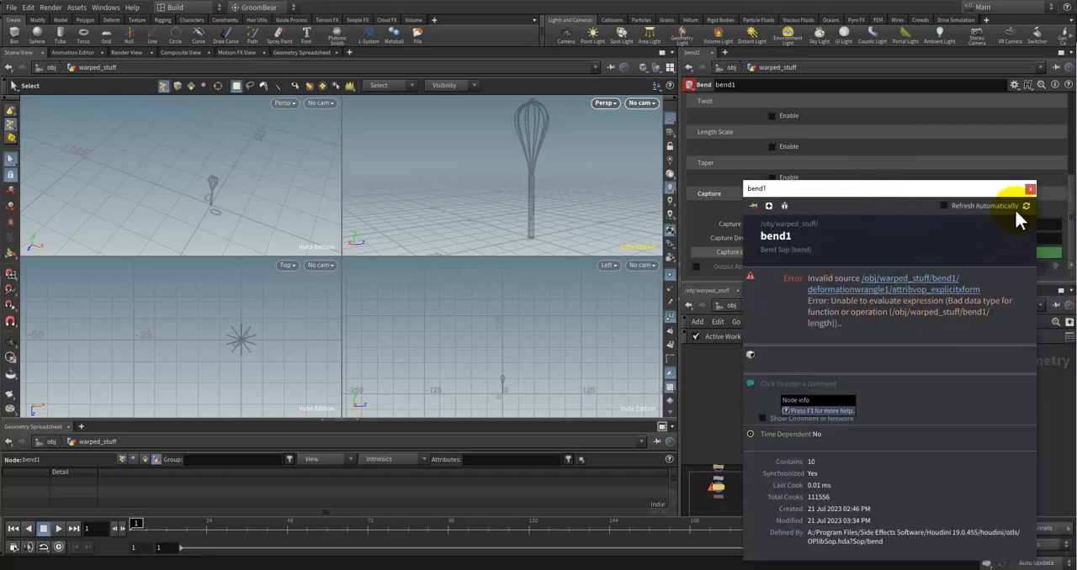
left_click(1028, 190)
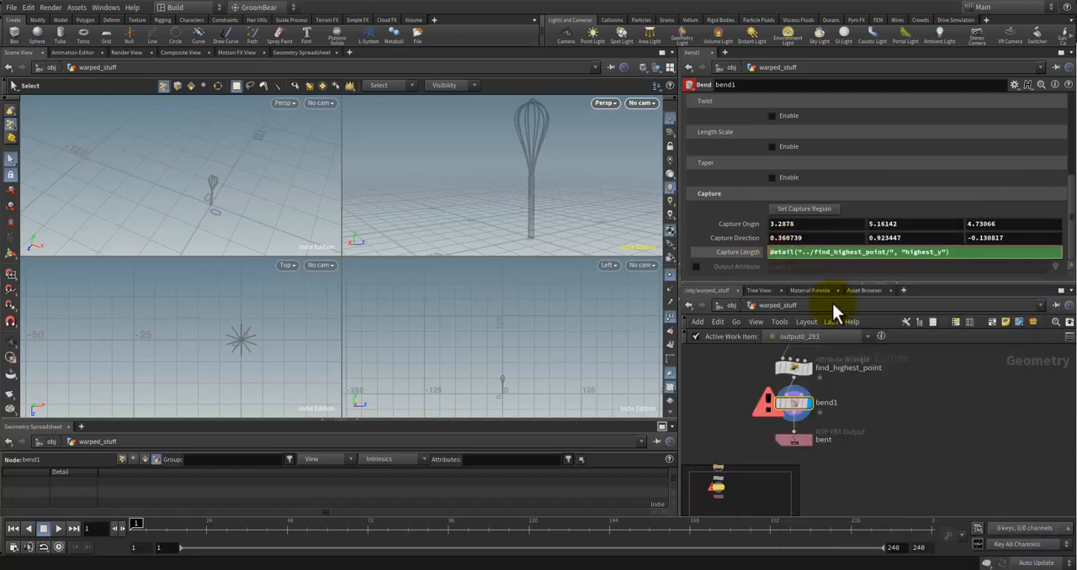
type("oat")
key("BackSpace")
key("BackSpace")
key("BackSpace")
key("BackSpace")
key("BackSpace")
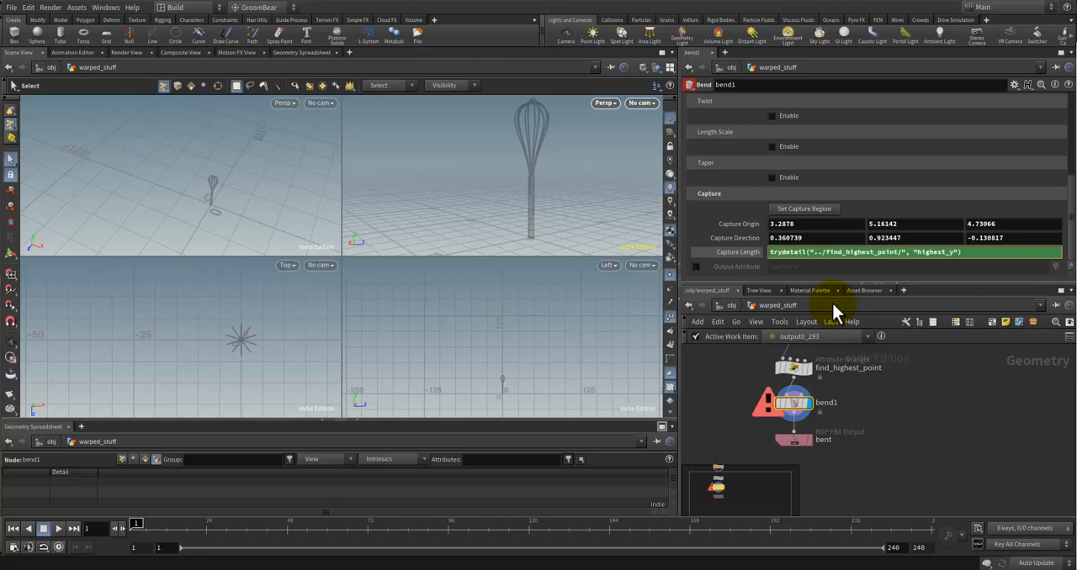
type("float")
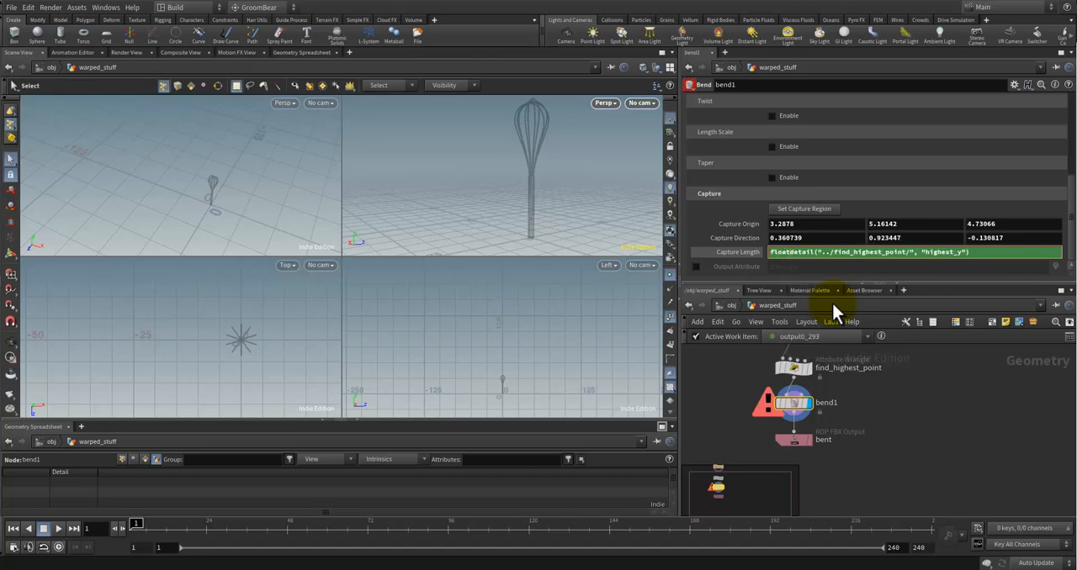
type("(")
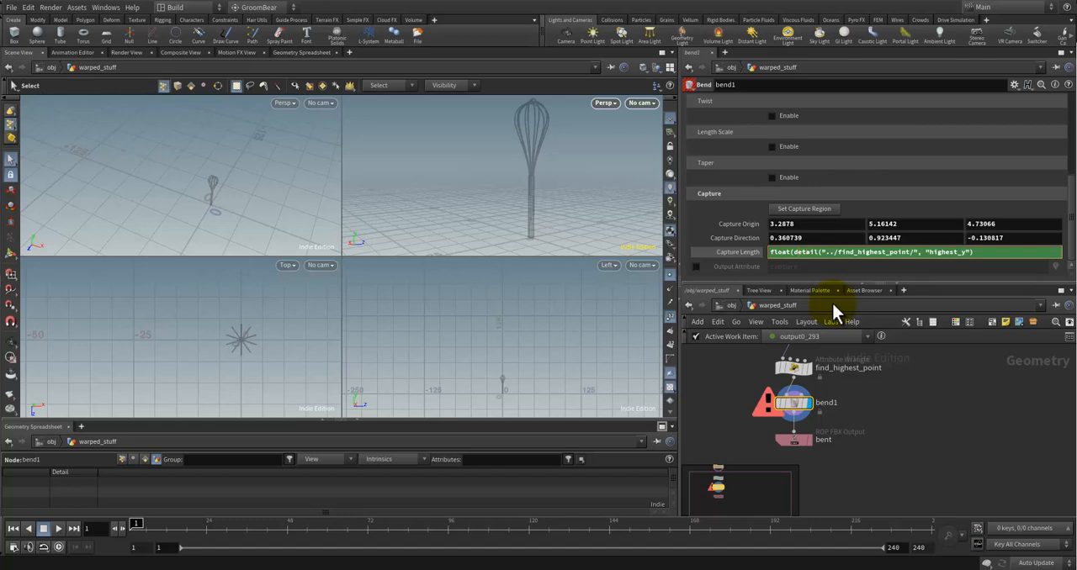
key("BackSpace")
key("BackSpace")
key("BackSpace")
key("BackSpace")
key("BackSpace")
key("BackSpace")
left_click(946, 472)
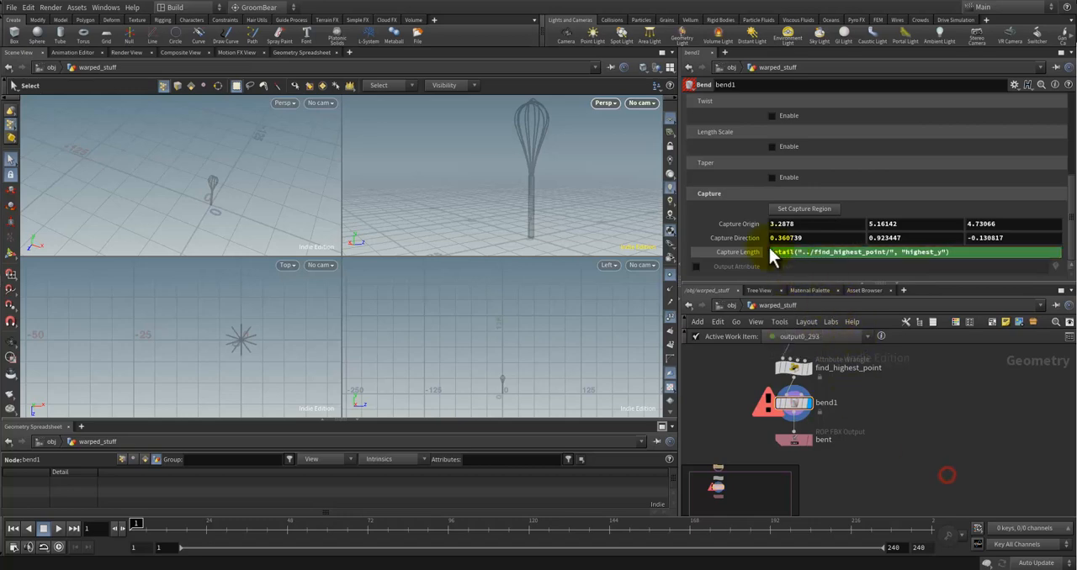
Step: Try to enclose bend1's whole Capture Length expression in backticks
left_click(953, 406)
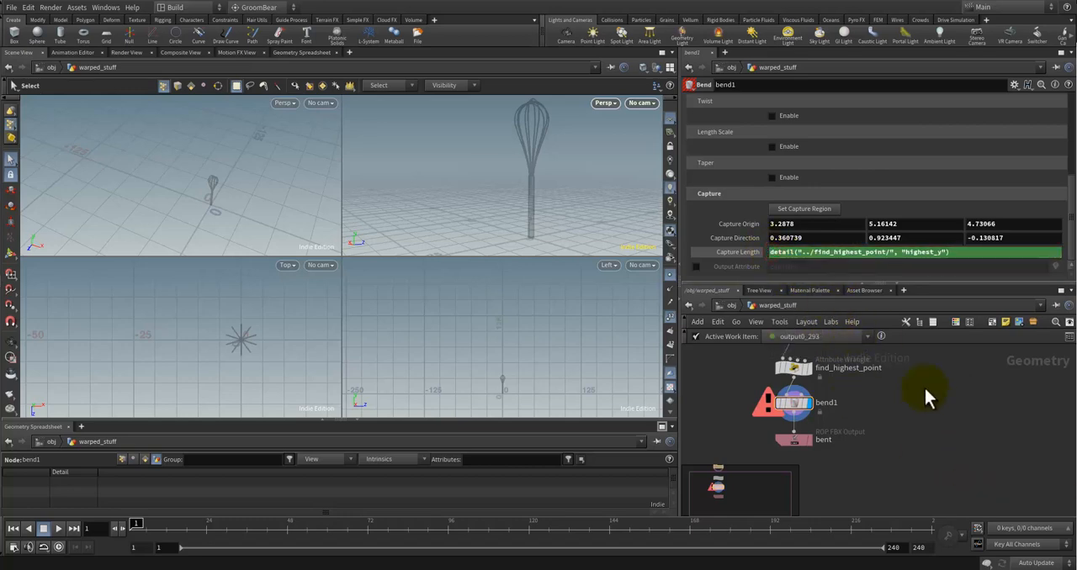
left_click(814, 252)
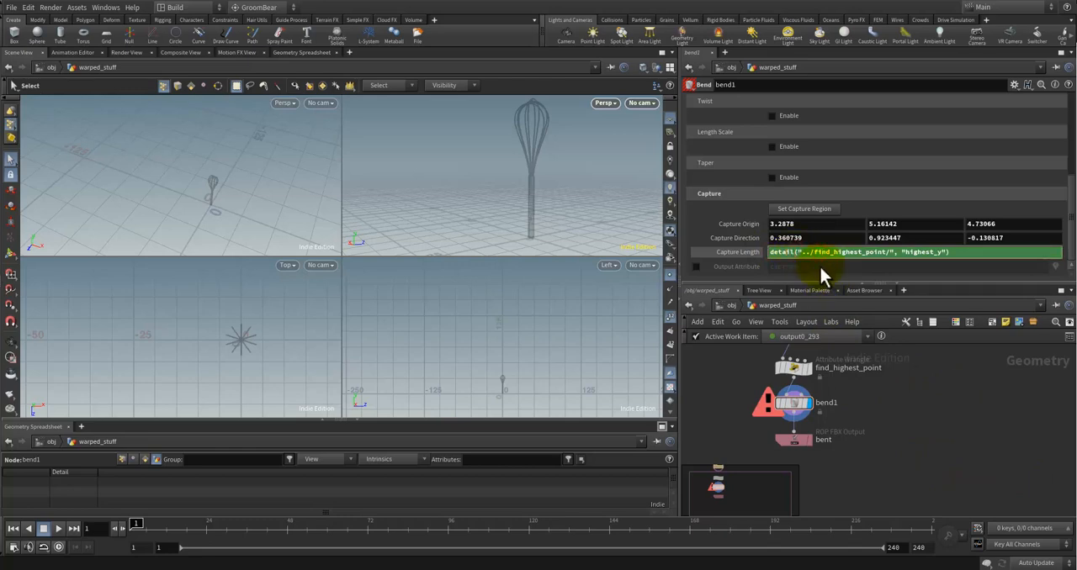
key("ctrl+a")
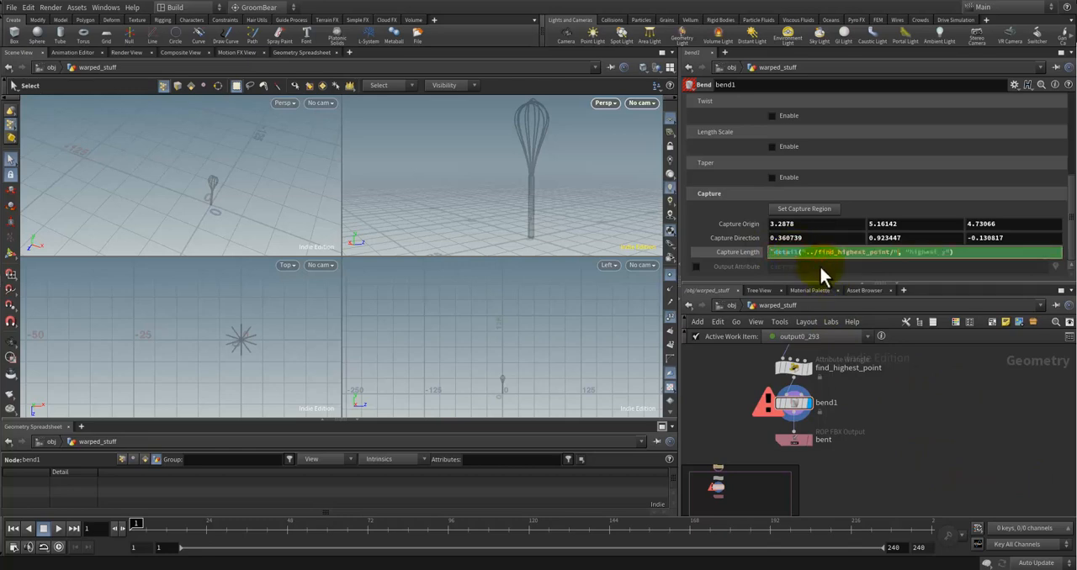
left_click(923, 408)
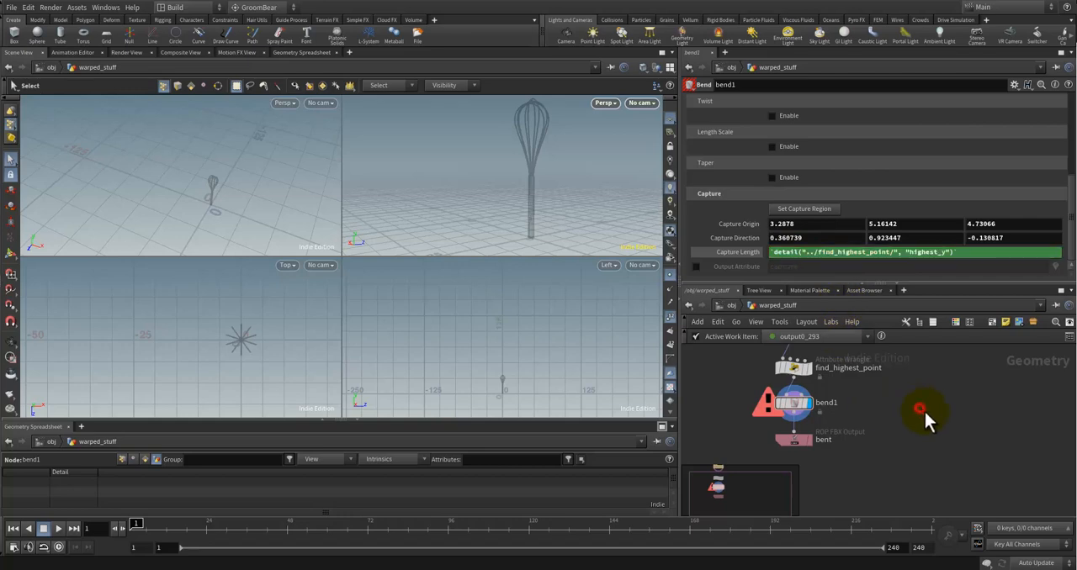
left_click(770, 251)
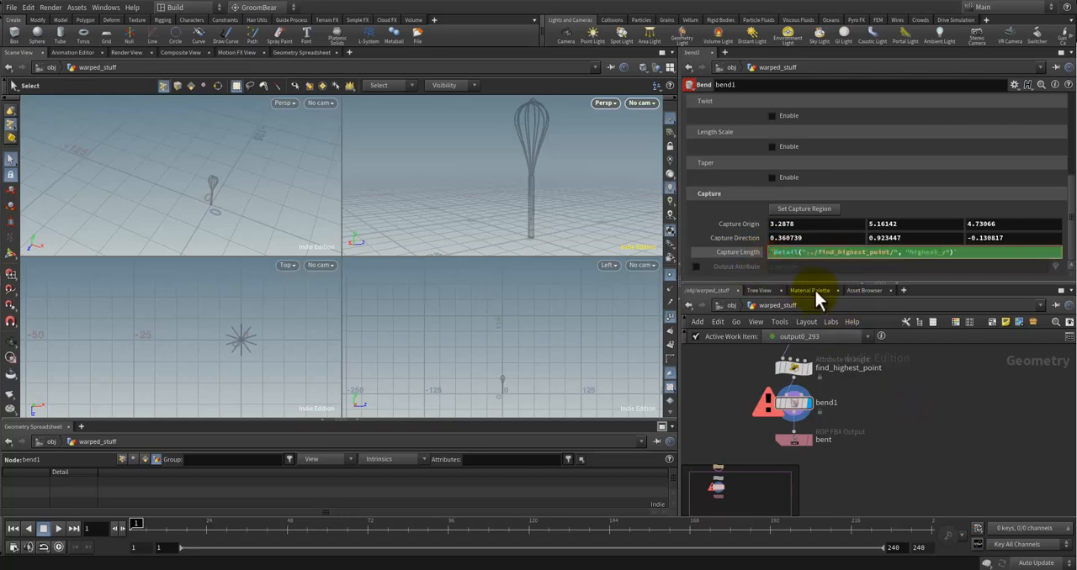
type("atof")
key("BackSpace")
key("BackSpace")
key("BackSpace")
key("BackSpace")
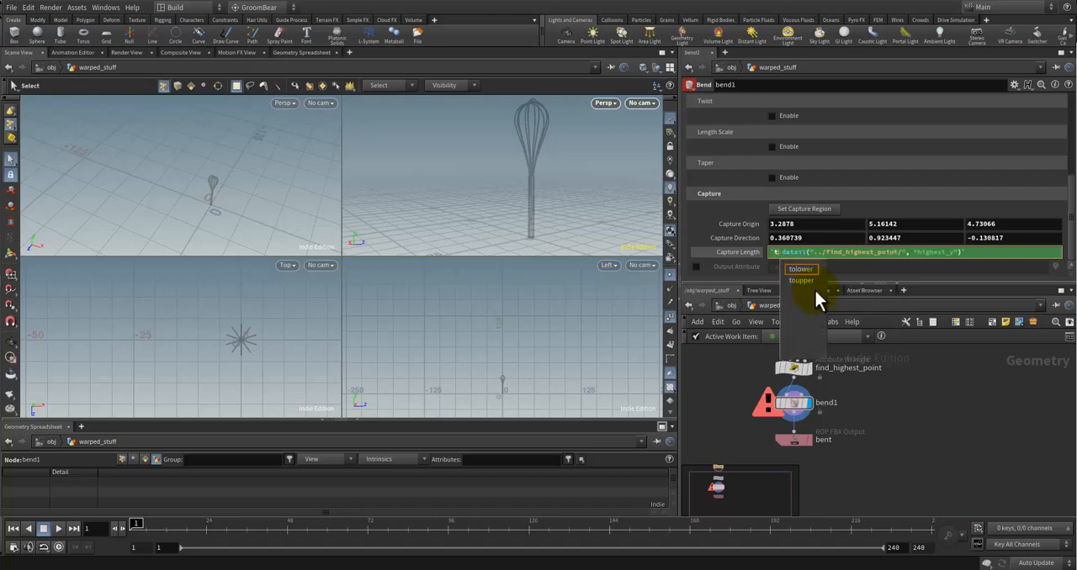
type("to")
key("BackSpace")
key("BackSpace")
type("fl")
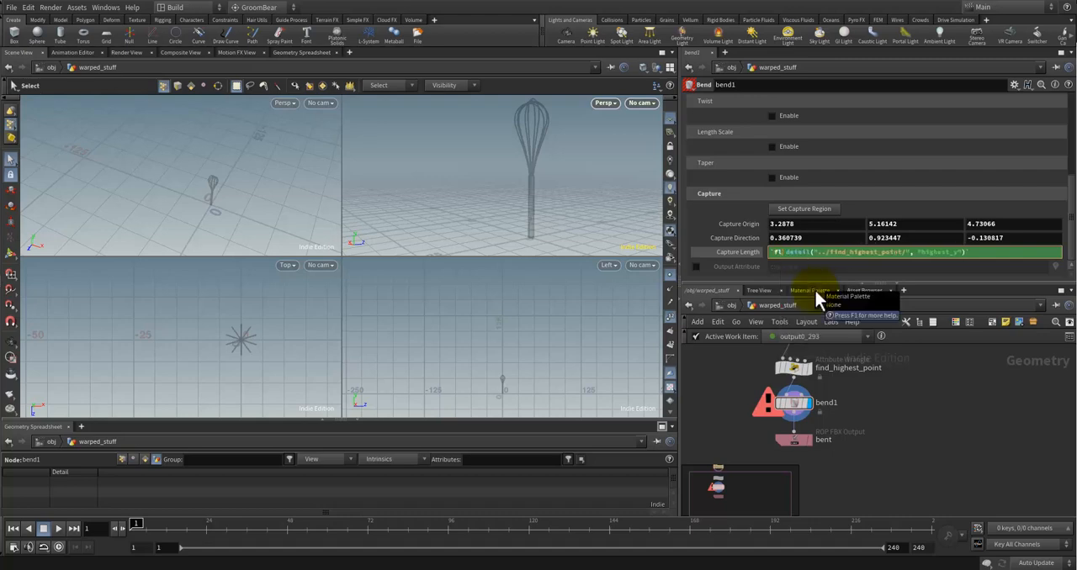
key("BackSpace")
key("End")
type("as")
key("BackSpace")
key("BackSpace")
key("BackSpace")
key("Return")
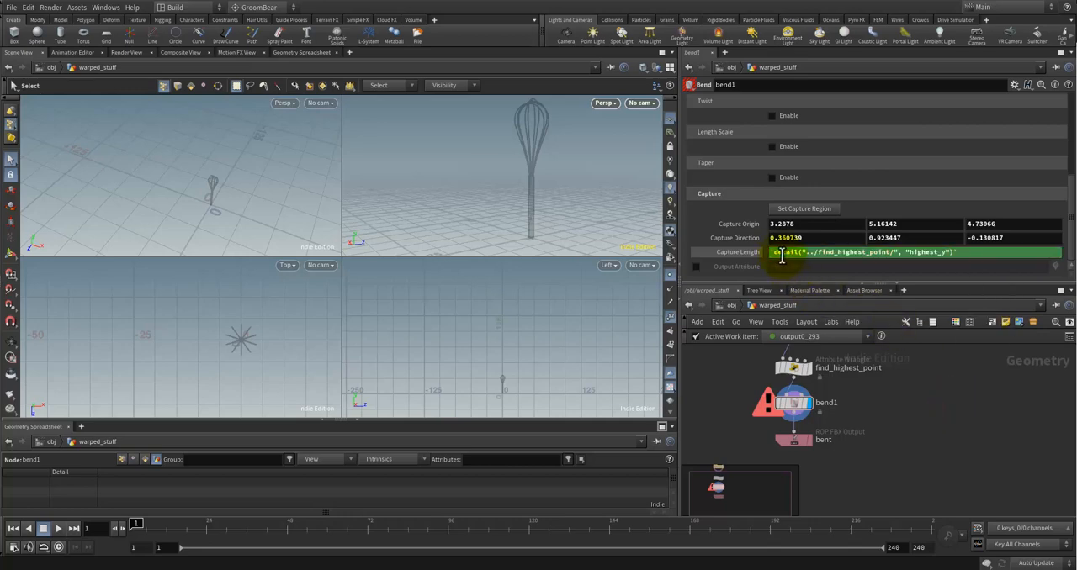
Step: Try adding + 1 to the backticked Capture Length expression, and check its evaluated value
left_click(729, 251)
left_click(810, 251)
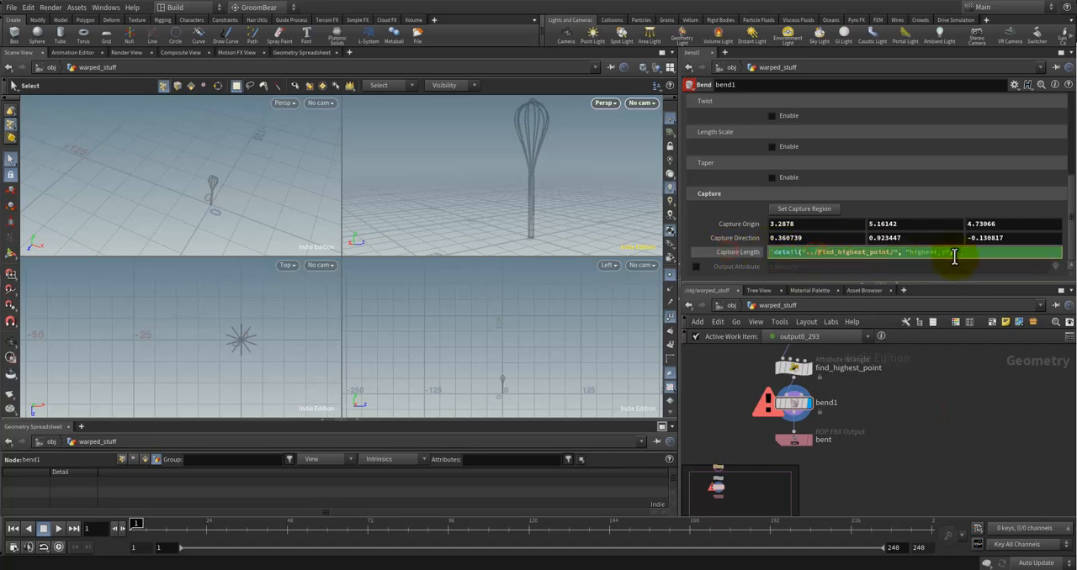
type("+ 1")
left_click(940, 437)
left_click(746, 251)
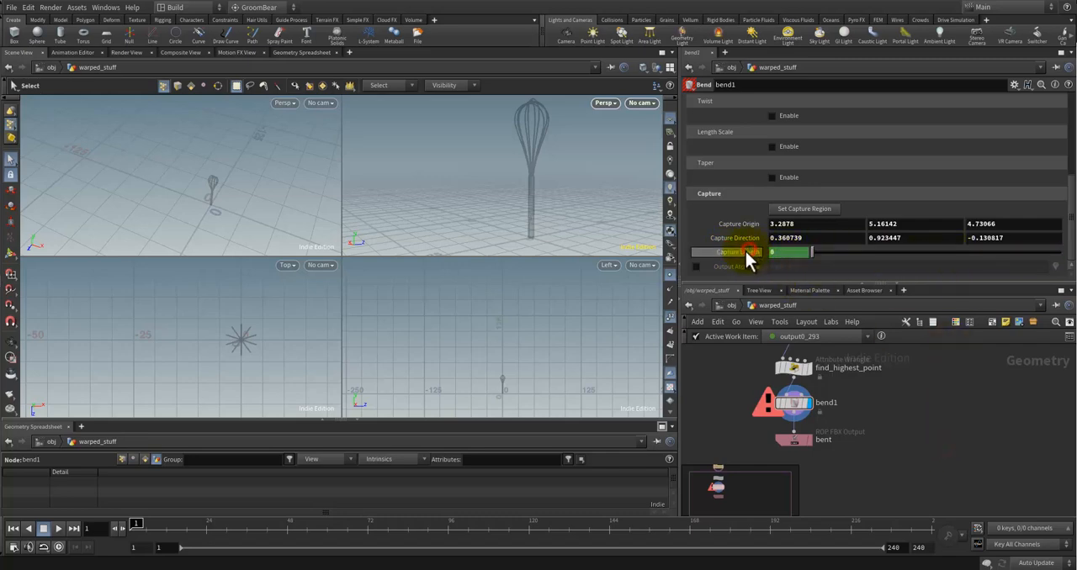
left_click(745, 251)
Step: Remove the + 1 and the surrounding backticks from bend1's Capture Length expression
left_click(971, 252)
key("BackSpace")
key("BackSpace")
key("BackSpace")
key("BackSpace")
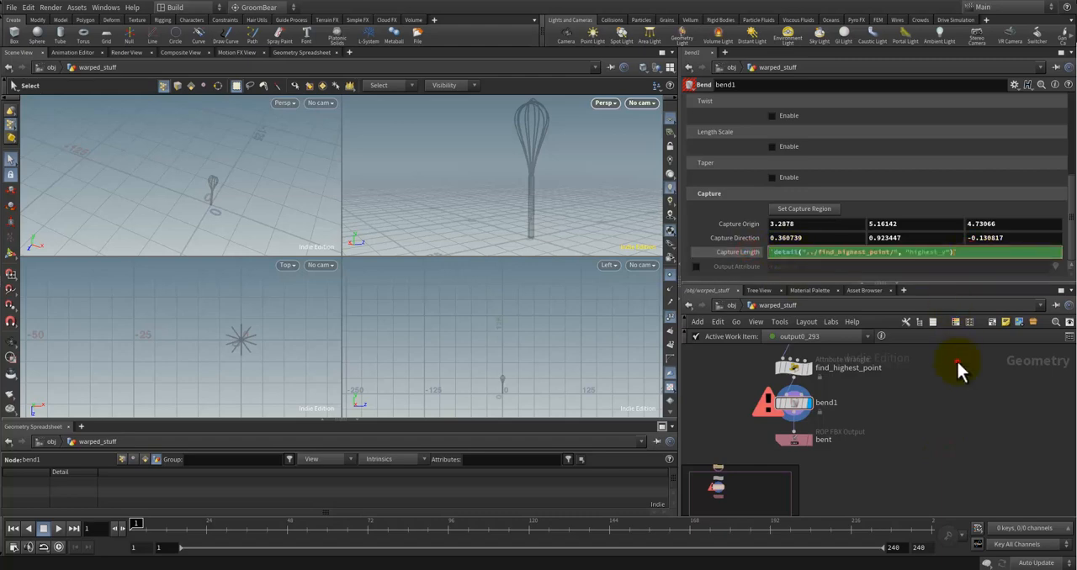
left_click(957, 361)
left_click(960, 252)
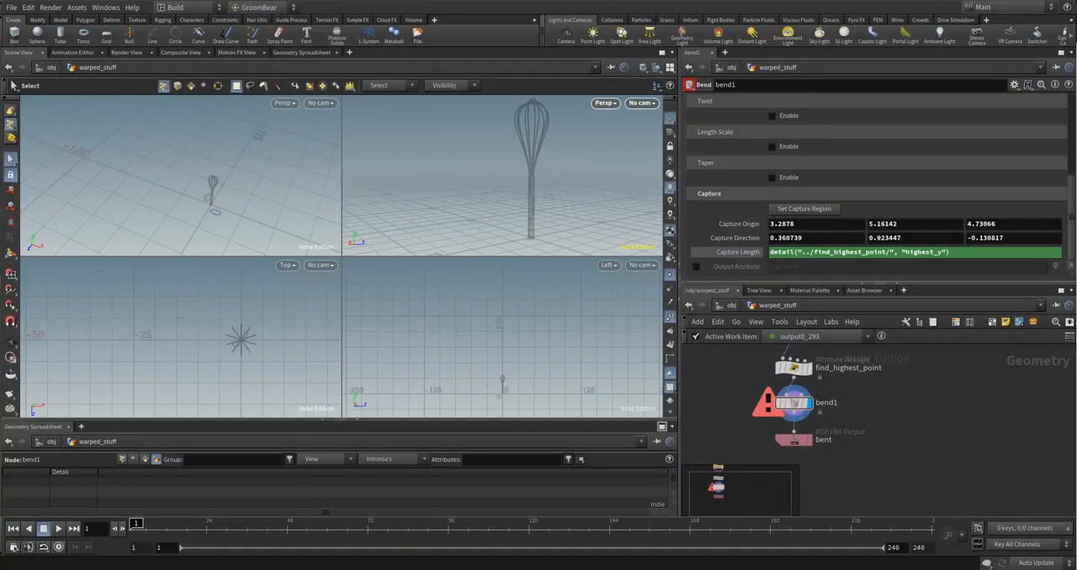
Step: Add an index argument of 0 to bend1's Capture Length expression, making it detail("../find_highest_point/", "highest_y", 0)
left_click(793, 406)
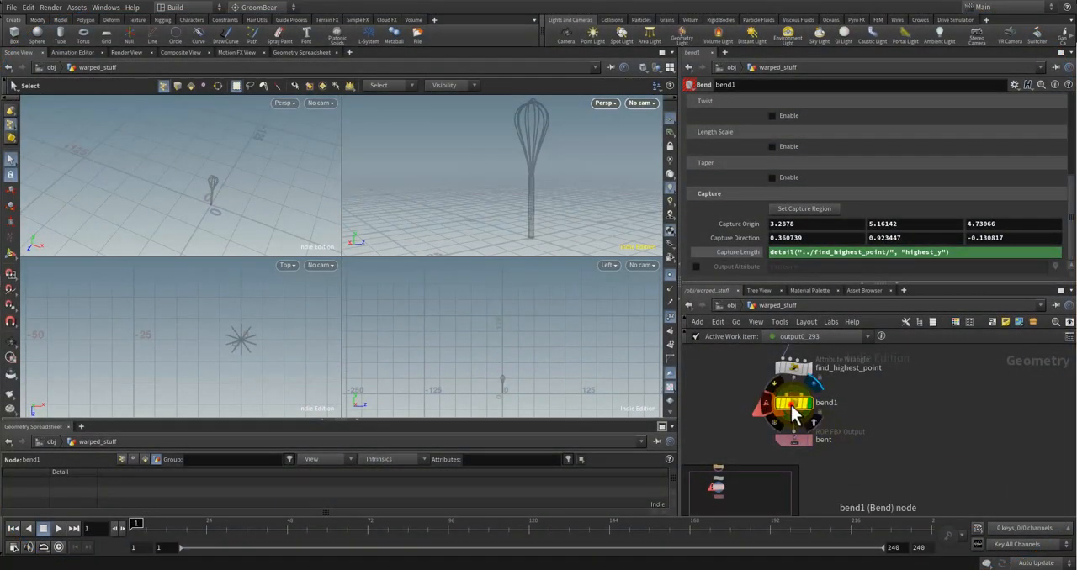
left_click(952, 253)
type(", 0")
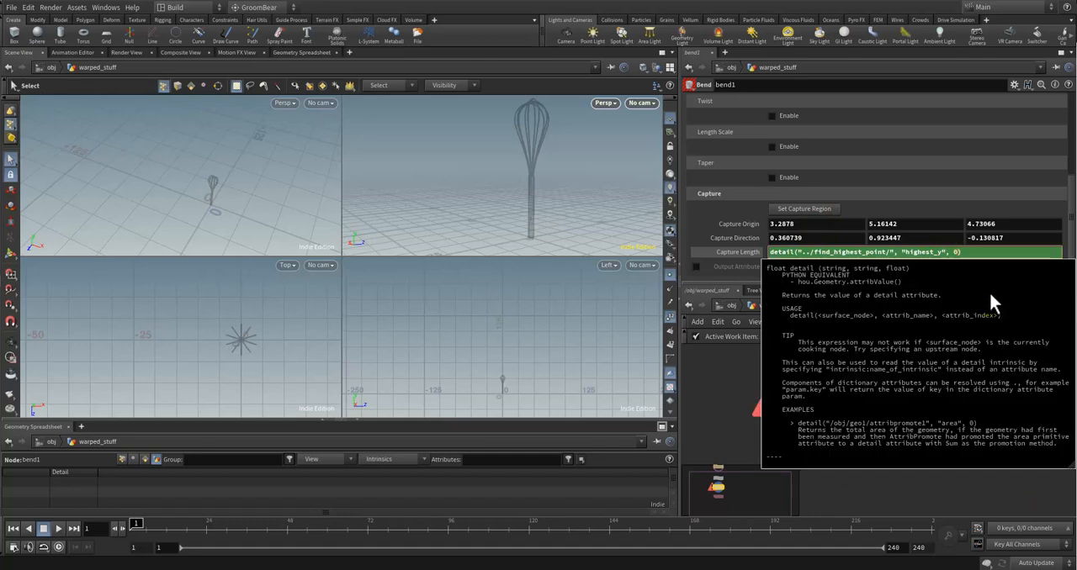
left_click(977, 486)
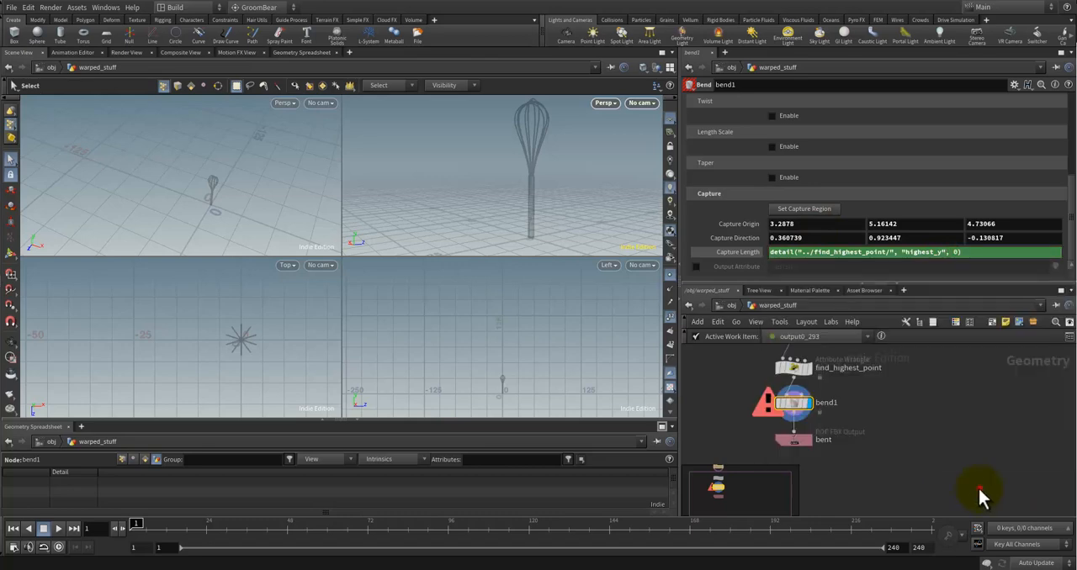
left_click(963, 425)
Step: Inspect the bent whisk up close from another angle in the perspective view
left_click_drag(499, 164, 541, 216, "alt")
scroll(558, 205, "up", 5, "alt")
key("s")
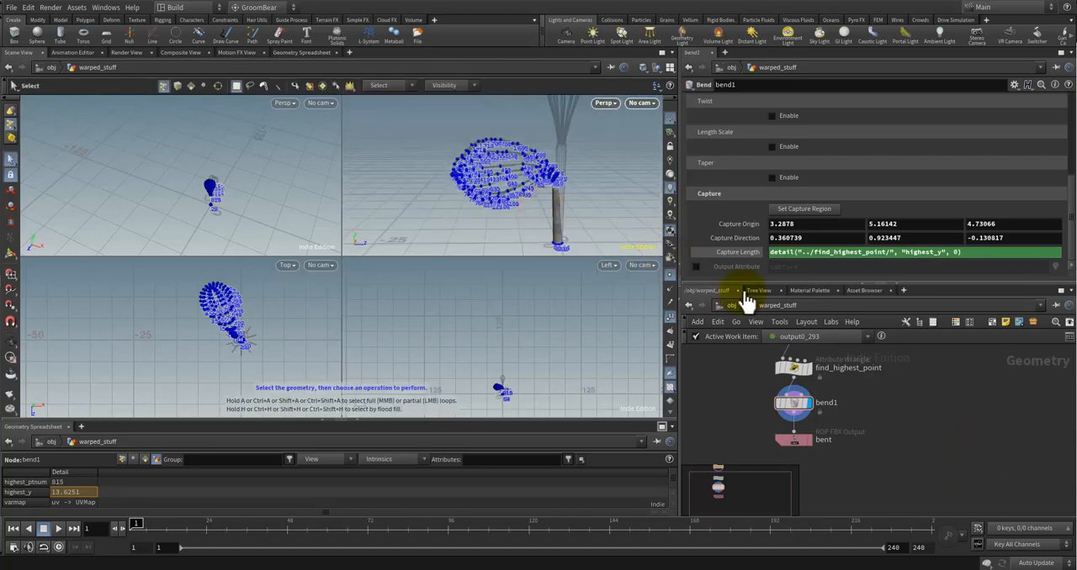
left_click(961, 252)
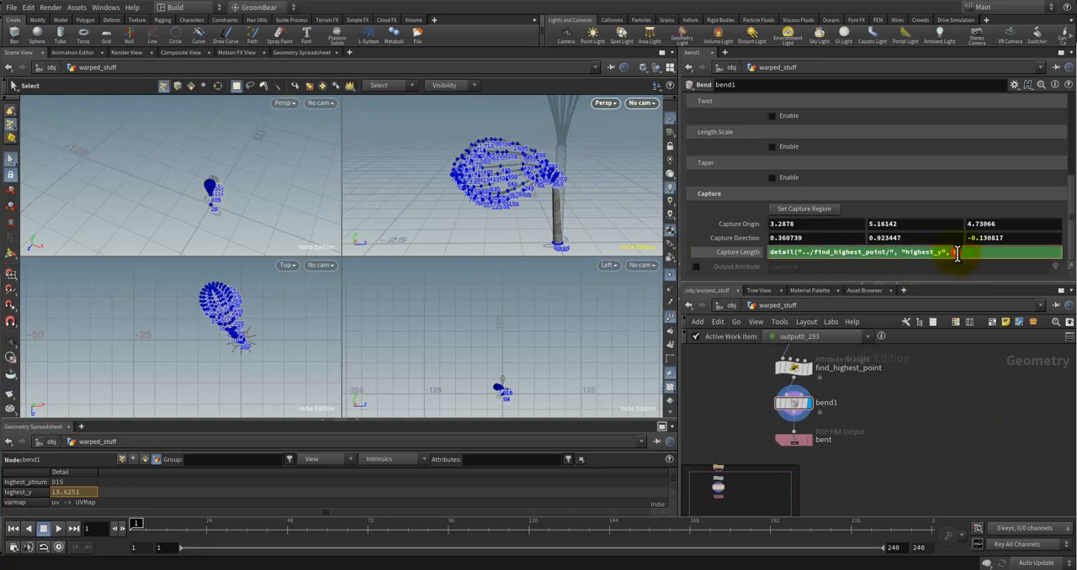
left_click(936, 362)
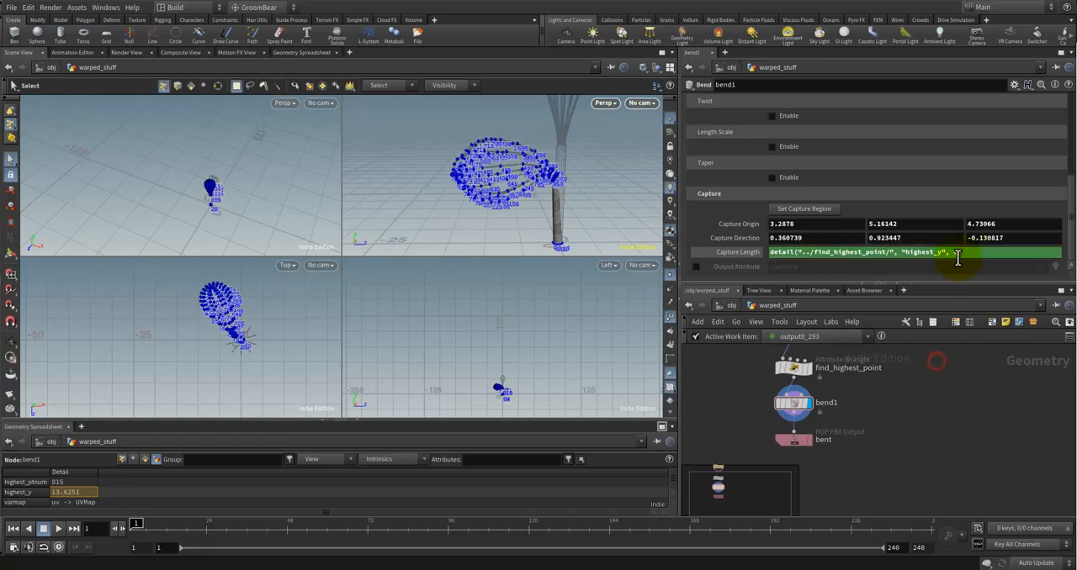
left_click(970, 437)
left_click(969, 252)
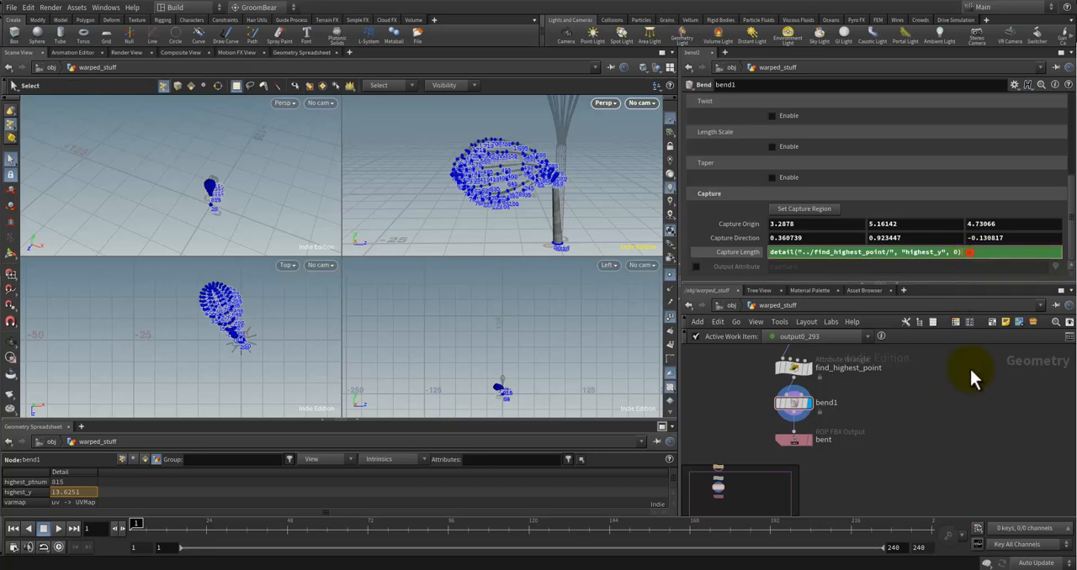
left_click(965, 390)
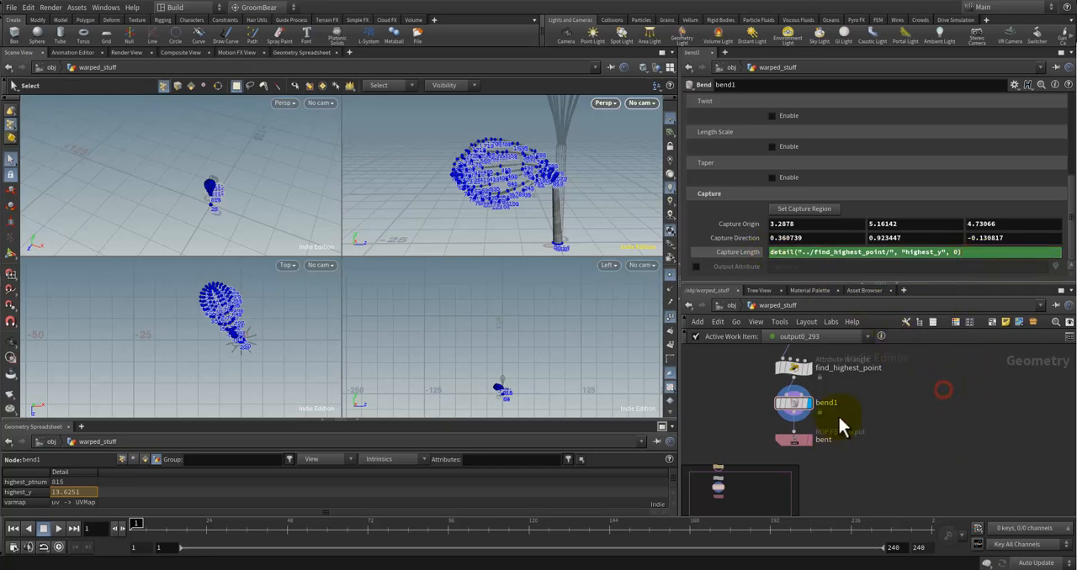
scroll(911, 427, "down", 2)
middle_click_drag(911, 441, 909, 464)
scroll(848, 410, "up", 2)
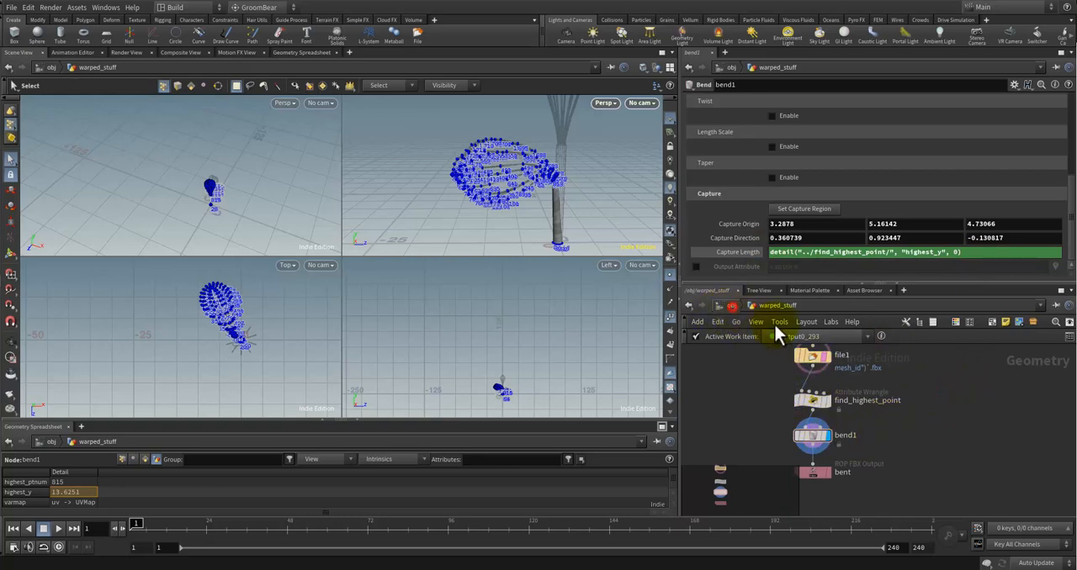
Step: Return to the object level, set warped_stuff's Mesh ID to 8 and inspect the bent mesh in the perspective view
left_click(732, 306)
left_click(892, 421)
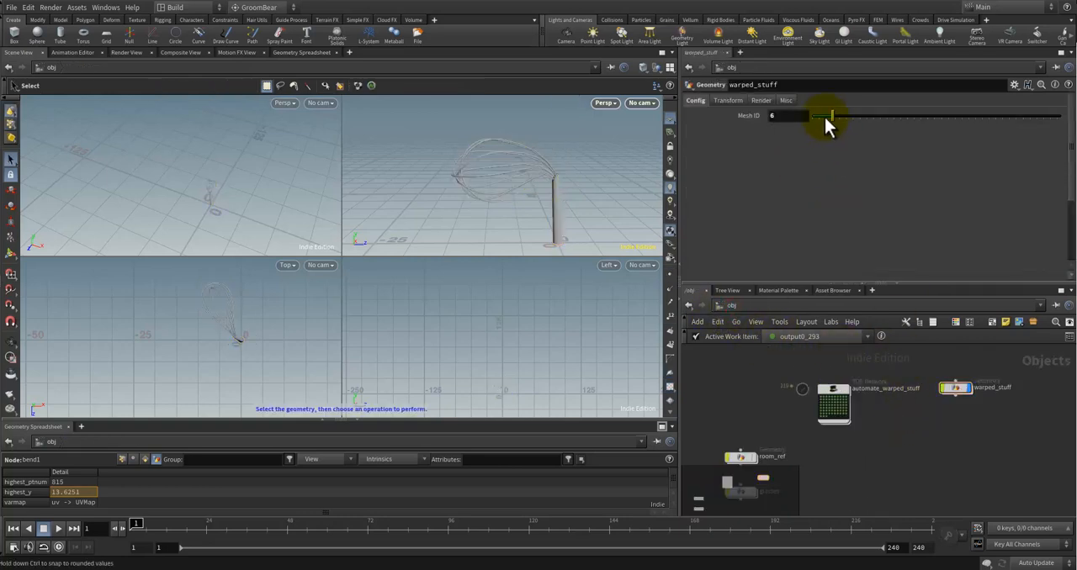
left_click_drag(837, 115, 838, 115)
key("Escape")
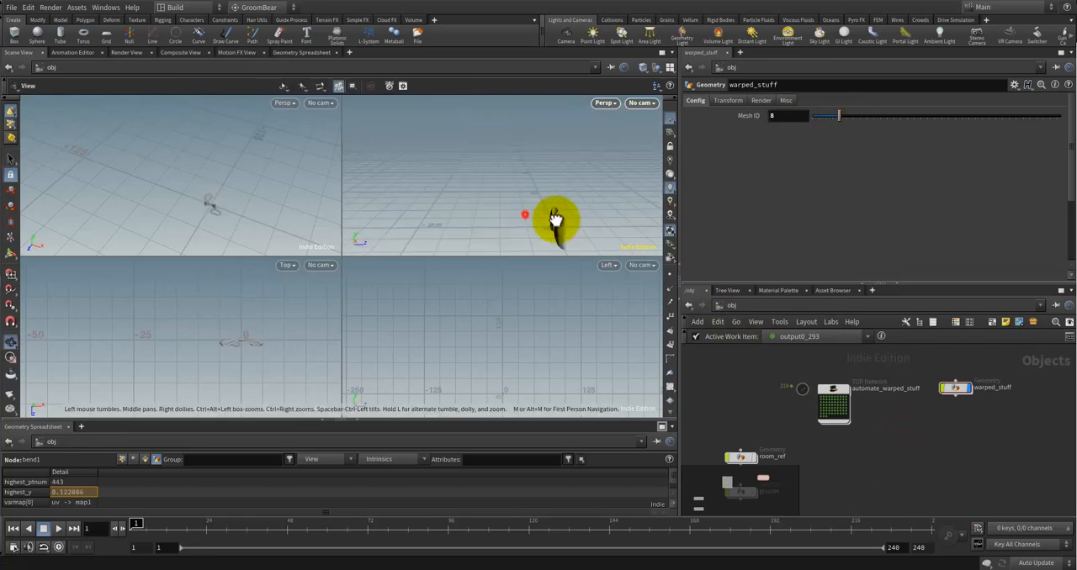
key("s")
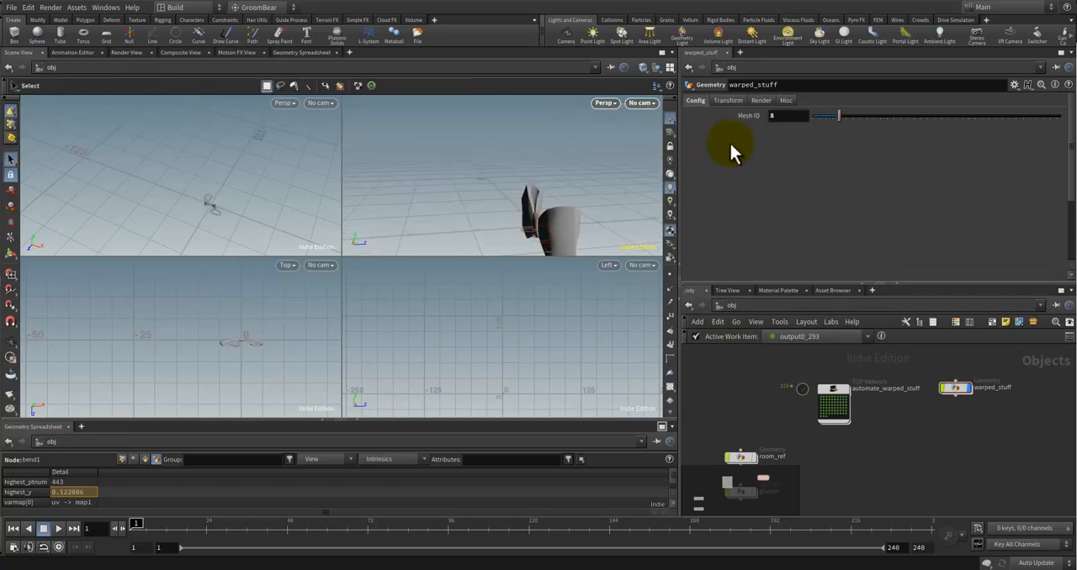
Step: Advance warped_stuff's Mesh ID to 11, inspecting the bent meshes along the way
left_click_drag(841, 117, 843, 122)
key("Escape")
left_click_drag(534, 144, 589, 173)
key("s")
left_click_drag(842, 115, 848, 117)
key("Escape")
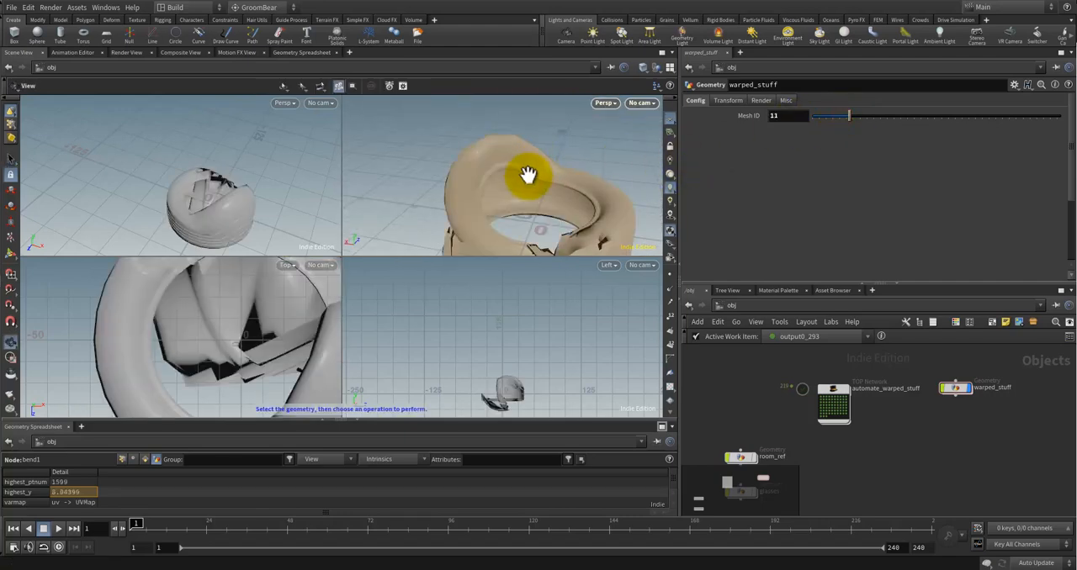
mouse_move(524, 173)
left_mouse_down()
mouse_move(541, 149)
mouse_move(580, 143)
mouse_move(546, 101)
mouse_move(524, 149)
mouse_move(547, 187)
mouse_move(547, 112)
mouse_move(547, 174)
left_mouse_up()
Step: Set the Mesh ID to 12 to examine the fish skeleton's bend, and to 13 to examine the following prop
left_click_drag(850, 115, 852, 116)
key("Escape")
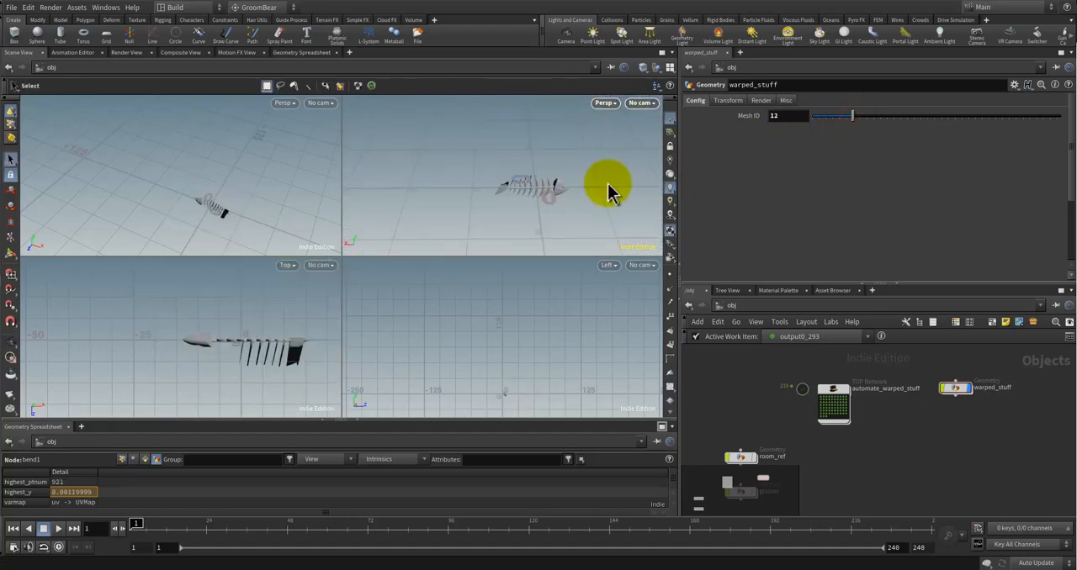
left_click_drag(608, 185, 504, 117)
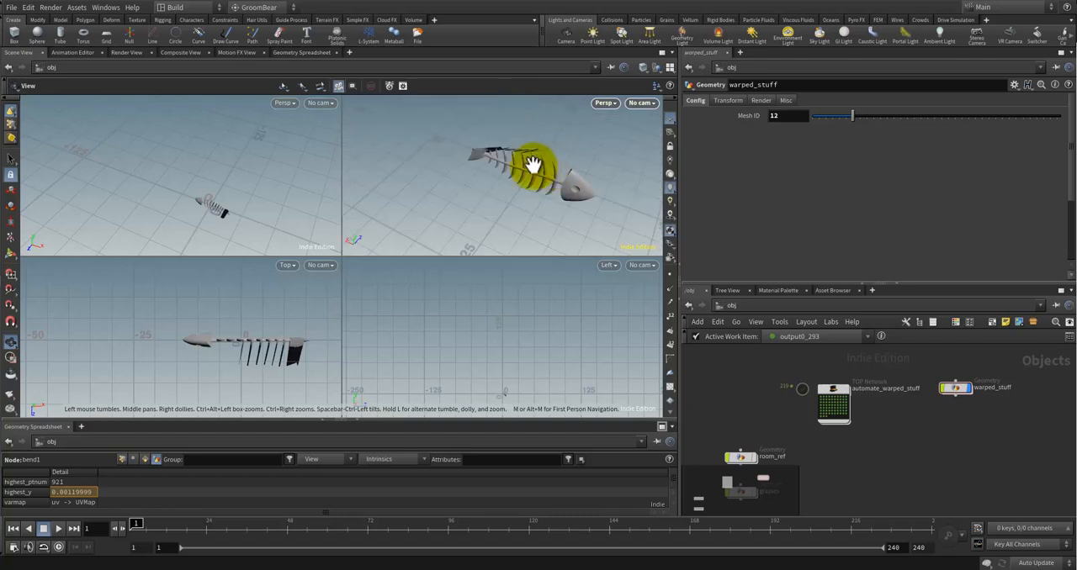
mouse_move(532, 164)
left_mouse_down()
mouse_move(500, 198)
mouse_move(594, 141)
mouse_move(648, 144)
left_mouse_up()
left_click_drag(857, 116, 858, 116)
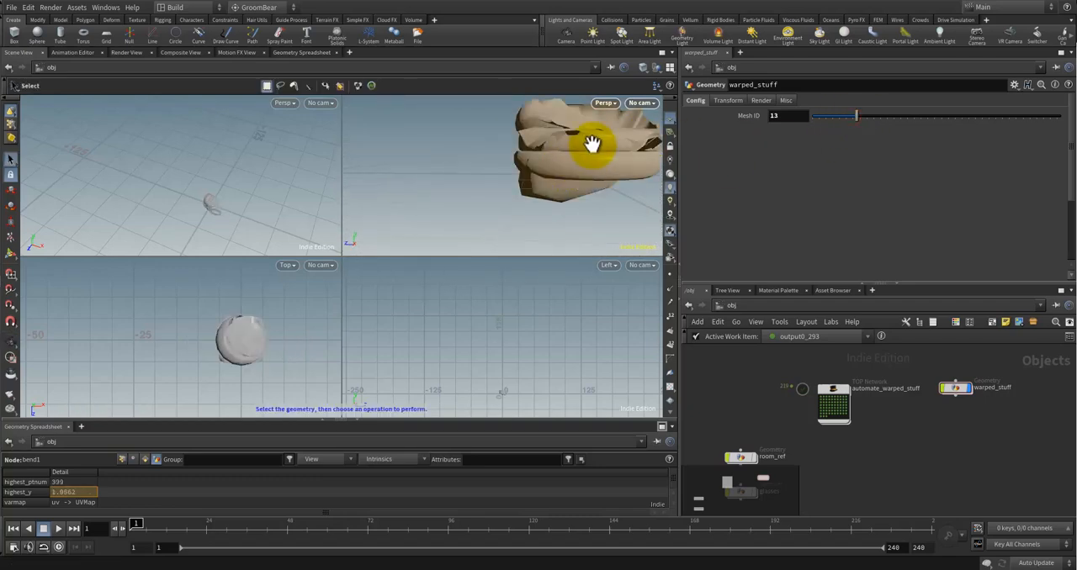
left_click_drag(592, 143, 483, 193)
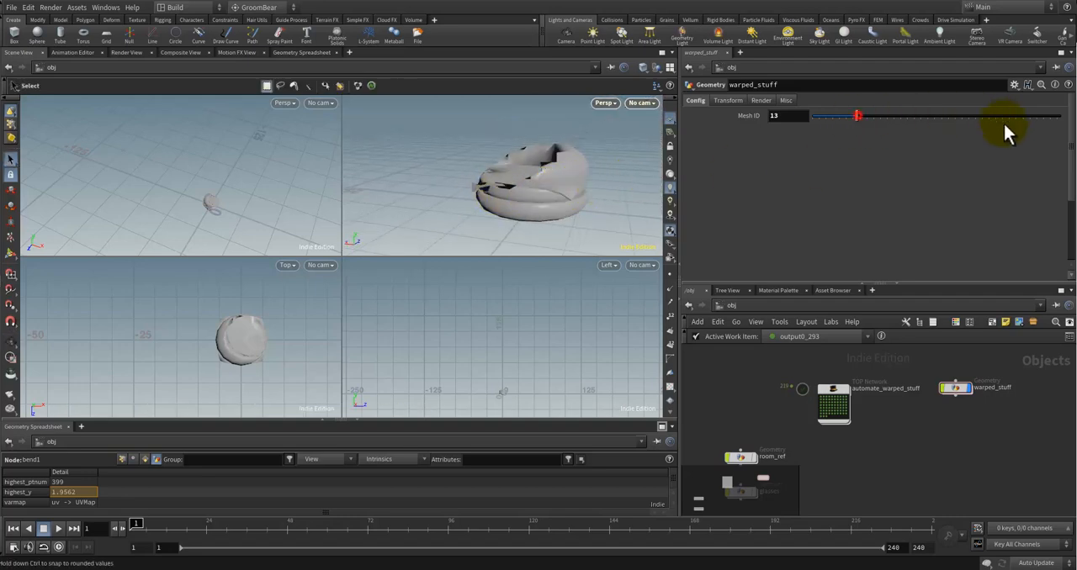
Step: Preview the far end of the Mesh ID range, inspecting the bent wheelchair at 73 and the telephone at 71
left_click_drag(1004, 124, 1065, 118)
left_click_drag(491, 166, 538, 168)
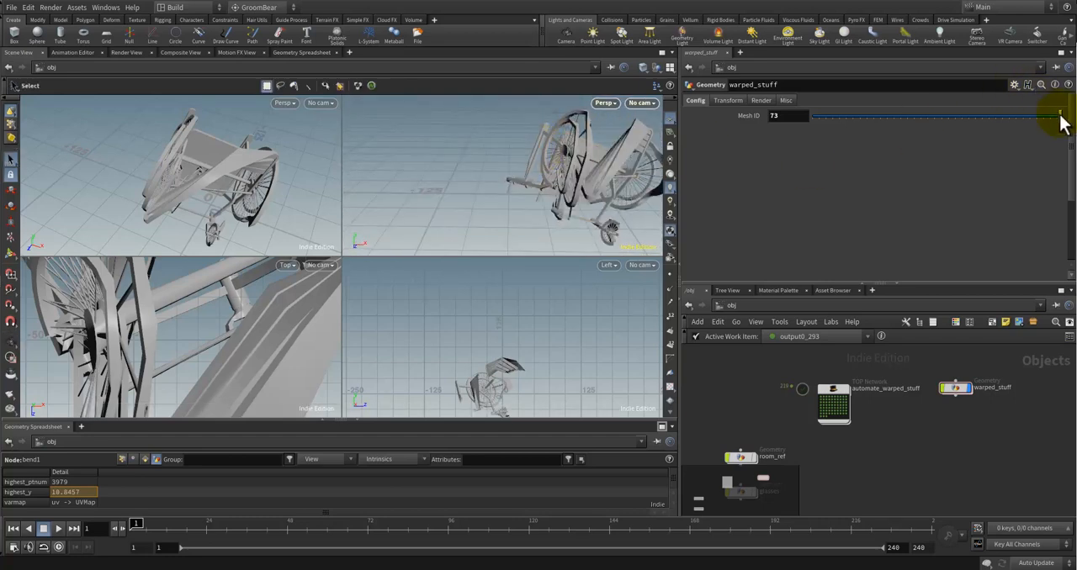
left_click_drag(1060, 123, 1053, 116)
key("space")
left_click_drag(553, 188, 505, 172)
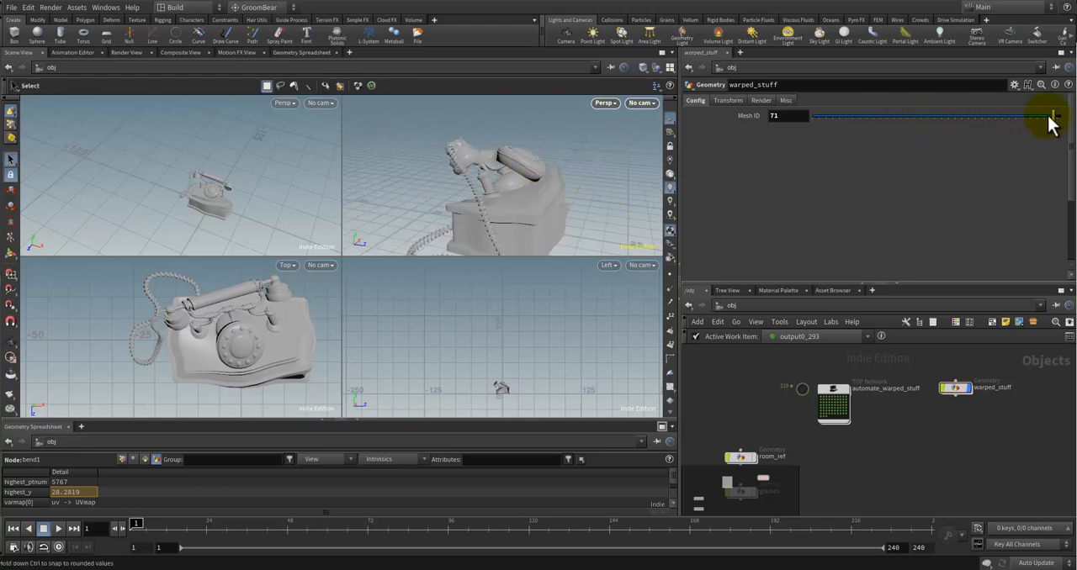
Step: Lower the Mesh ID to 69 and inspect how the trophy cup bends
left_click_drag(1052, 121, 1046, 116)
left_click_drag(596, 197, 496, 180)
left_click_drag(1044, 119, 1045, 119)
mouse_move(497, 210)
left_mouse_down()
mouse_move(402, 210)
mouse_move(526, 199)
mouse_move(493, 199)
left_mouse_up()
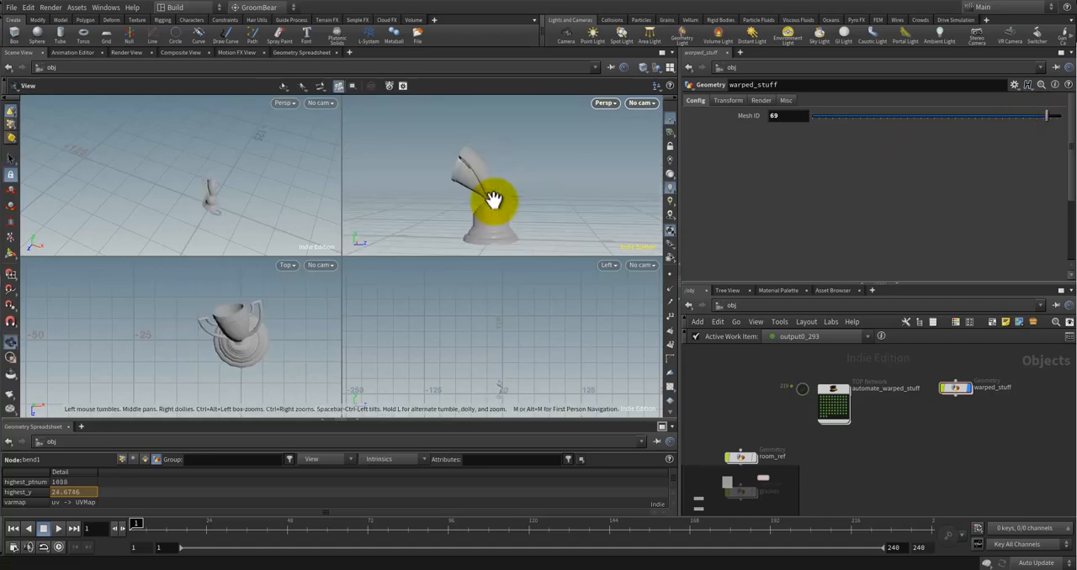
Step: Set the Mesh ID to 68 and then 67, examining how each of these props deforms
left_click_drag(1045, 120, 1044, 118)
key("Escape")
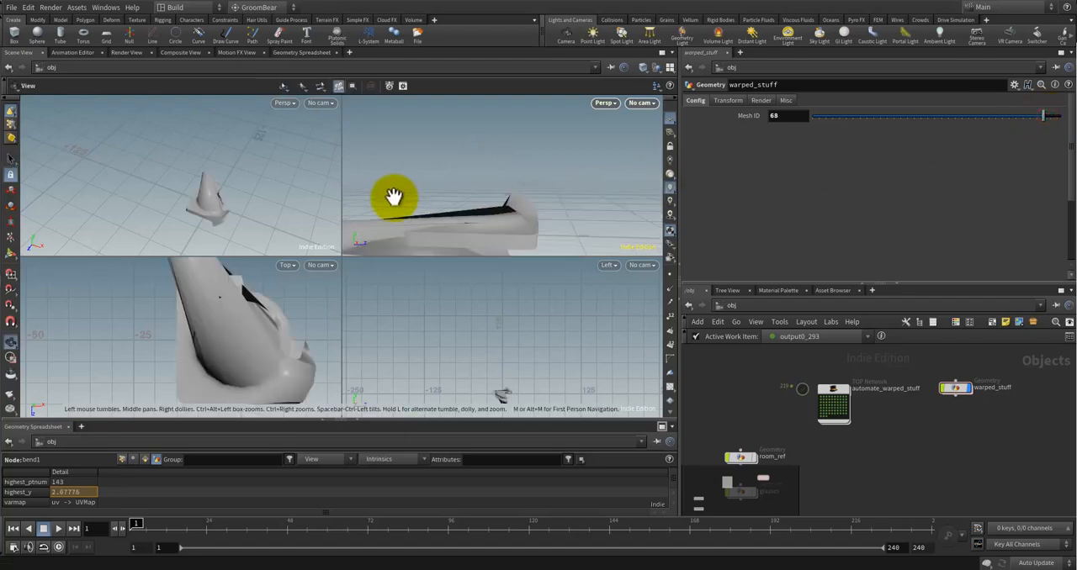
left_click_drag(389, 192, 714, 144)
key("s")
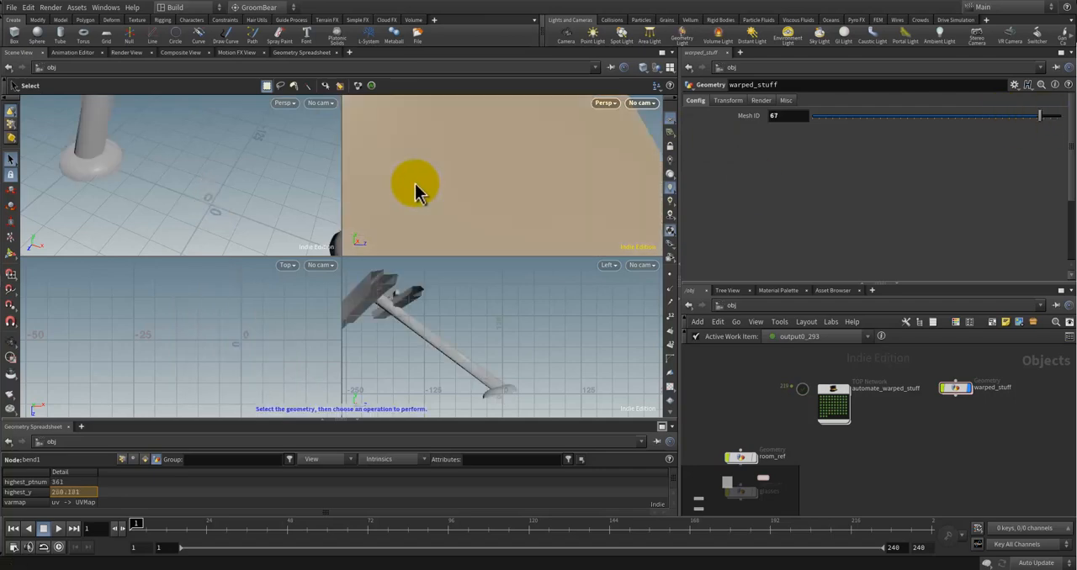
scroll(474, 185, "down", 8, "alt")
left_click_drag(462, 183, 697, 169, "alt")
Step: Set the Mesh ID to 64 and examine the bent stool up close
left_click_drag(1039, 116, 1030, 115)
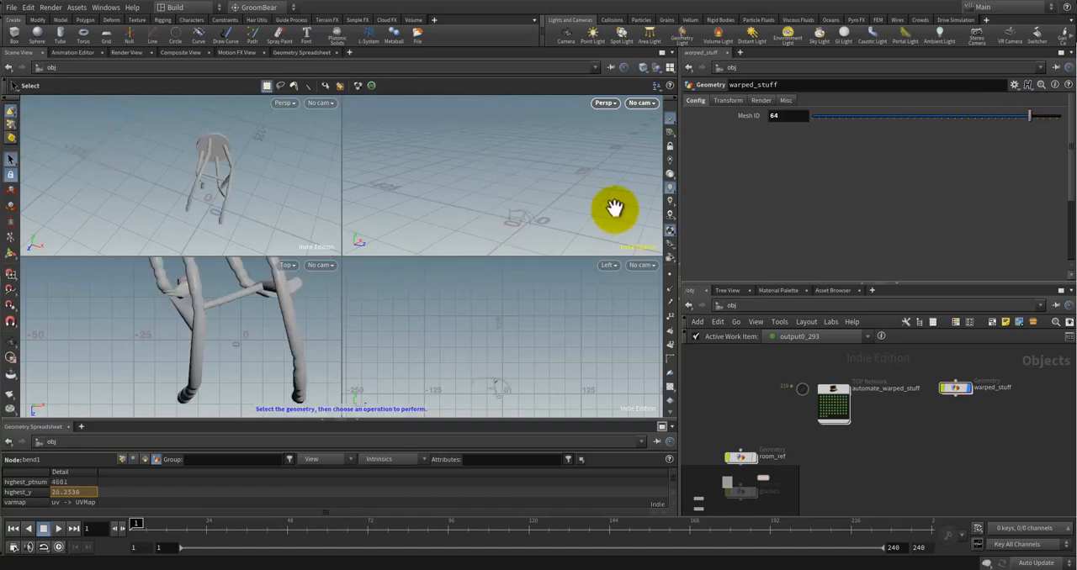
scroll(572, 202, "up", 5, "alt")
mouse_move(507, 196)
left_mouse_down("alt")
mouse_move(478, 182)
mouse_move(485, 173)
mouse_move(473, 183)
mouse_move(496, 190)
left_mouse_up("alt")
scroll(479, 181, "up", 4, "alt")
Step: Set the Mesh ID to 63 and examine the curved, segmented prop from several angles
left_click_drag(1031, 115, 1026, 116)
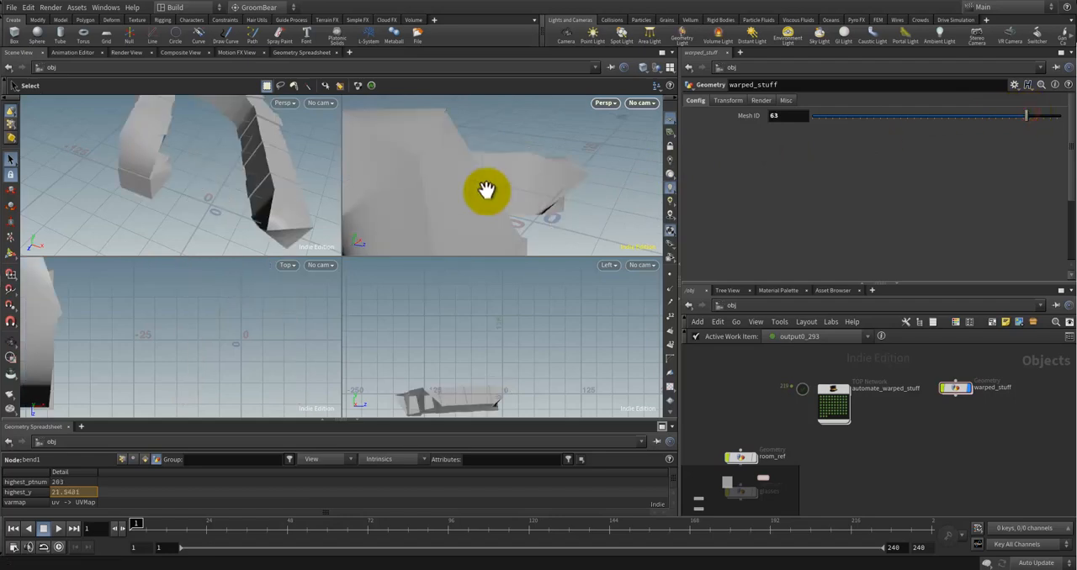
mouse_move(483, 187)
left_mouse_down("alt")
mouse_move(464, 211)
mouse_move(498, 186)
left_mouse_up("alt")
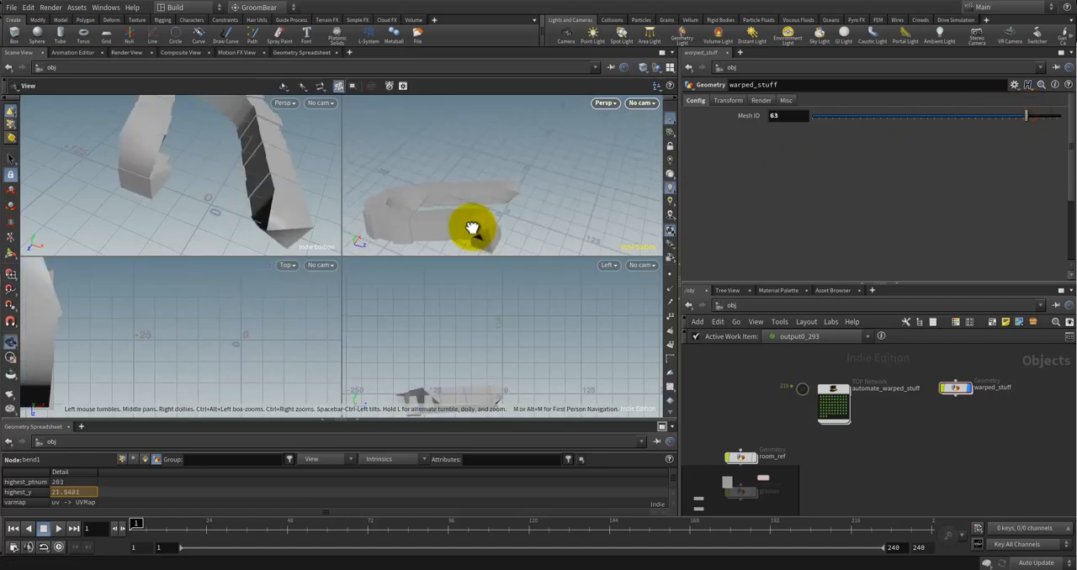
mouse_move(471, 228)
left_mouse_down()
mouse_move(488, 178)
mouse_move(457, 199)
mouse_move(484, 222)
left_mouse_up()
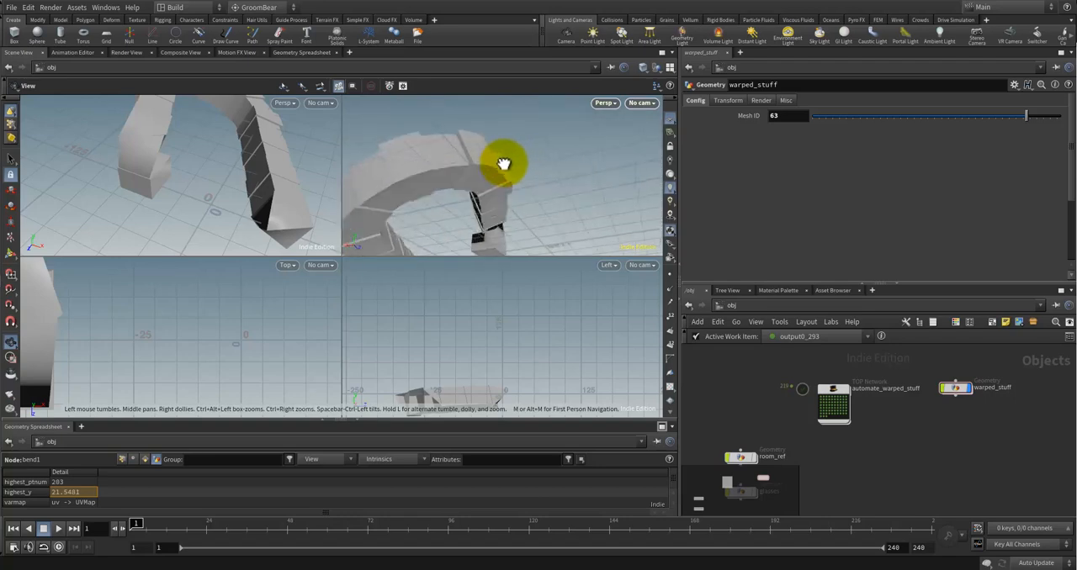
left_click_drag(422, 240, 471, 200)
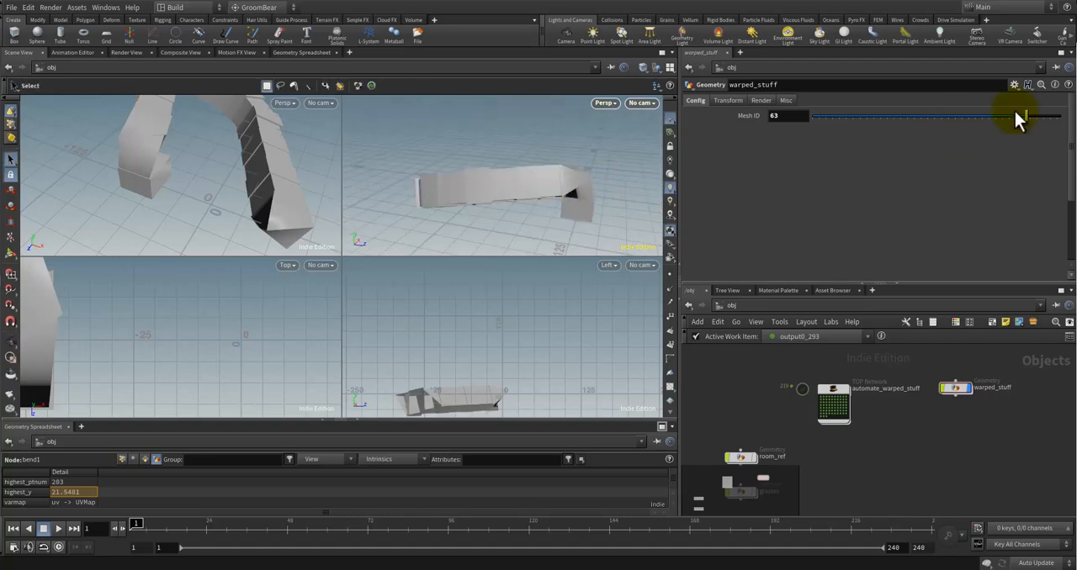
Step: Lower the Mesh ID to 59 and examine the small bent prop from above and from the side
left_click_drag(1026, 116, 1014, 118)
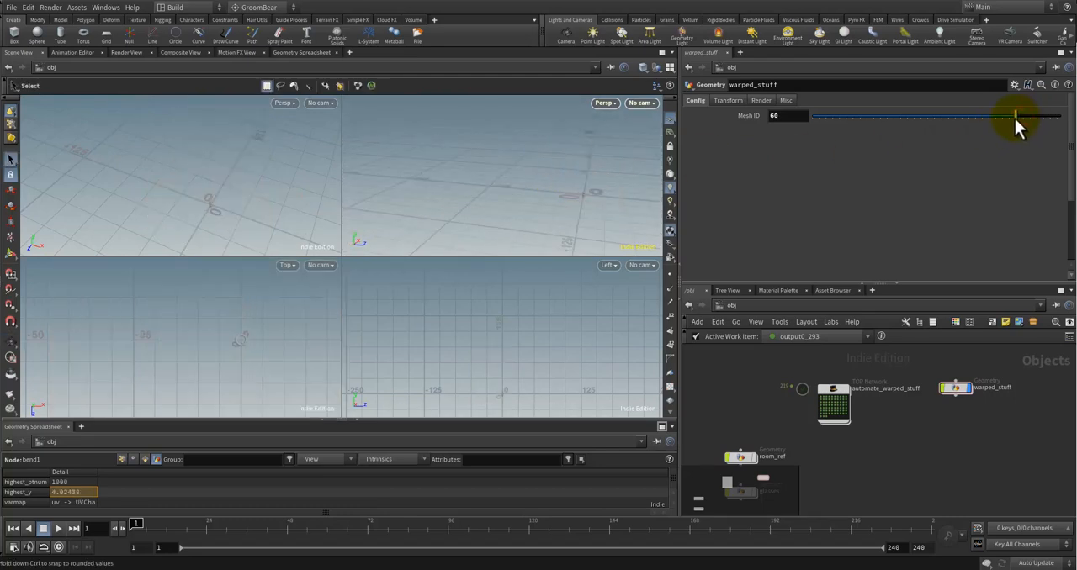
key("Escape")
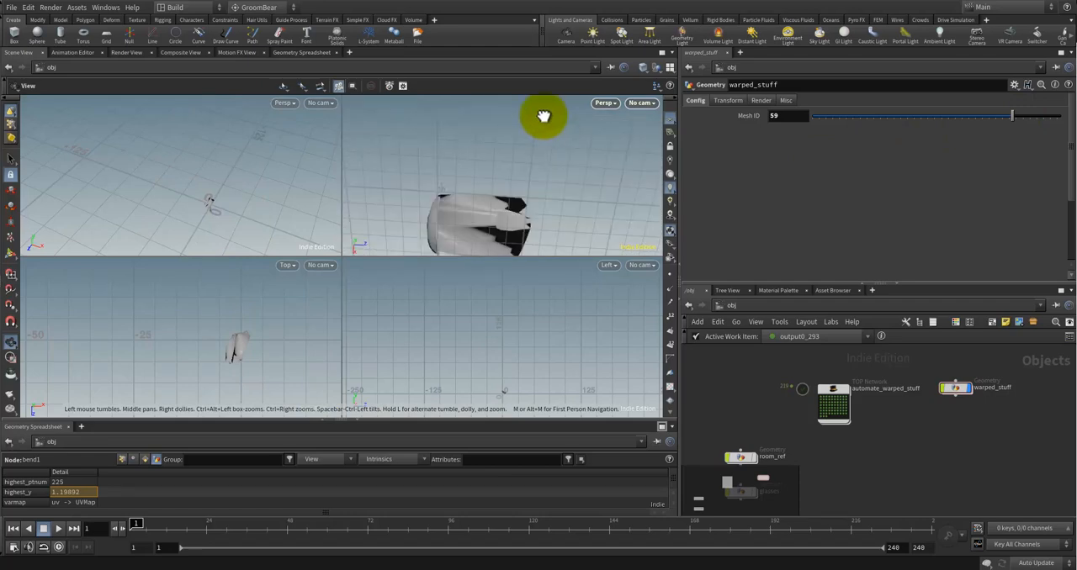
left_click_drag(543, 116, 472, 161)
left_click_drag(482, 208, 498, 220, "alt")
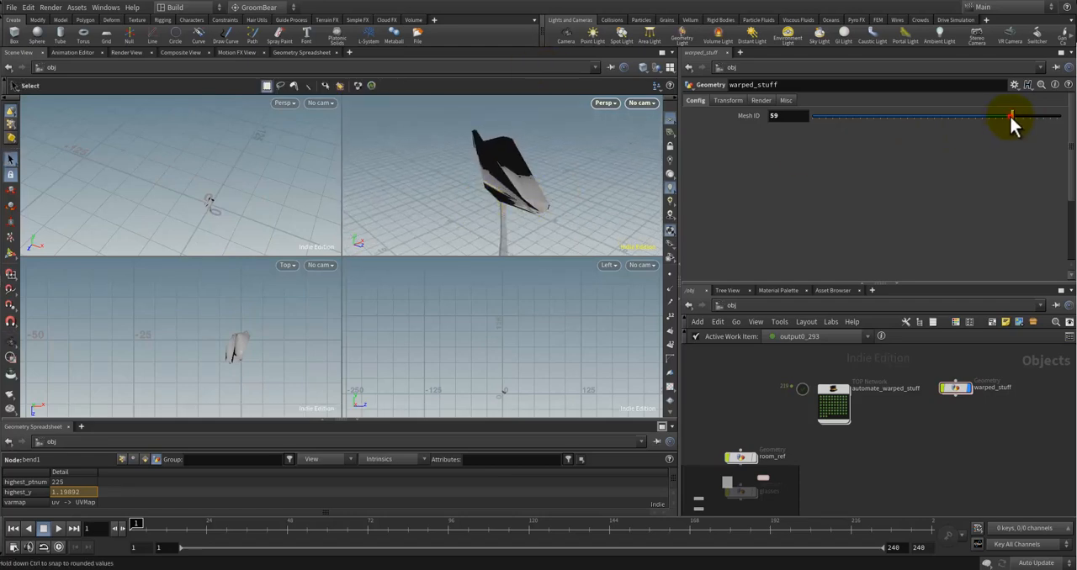
Step: Set the Mesh ID to 56 and inspect the bend at the skateboard's end
left_click_drag(1010, 115, 1002, 117)
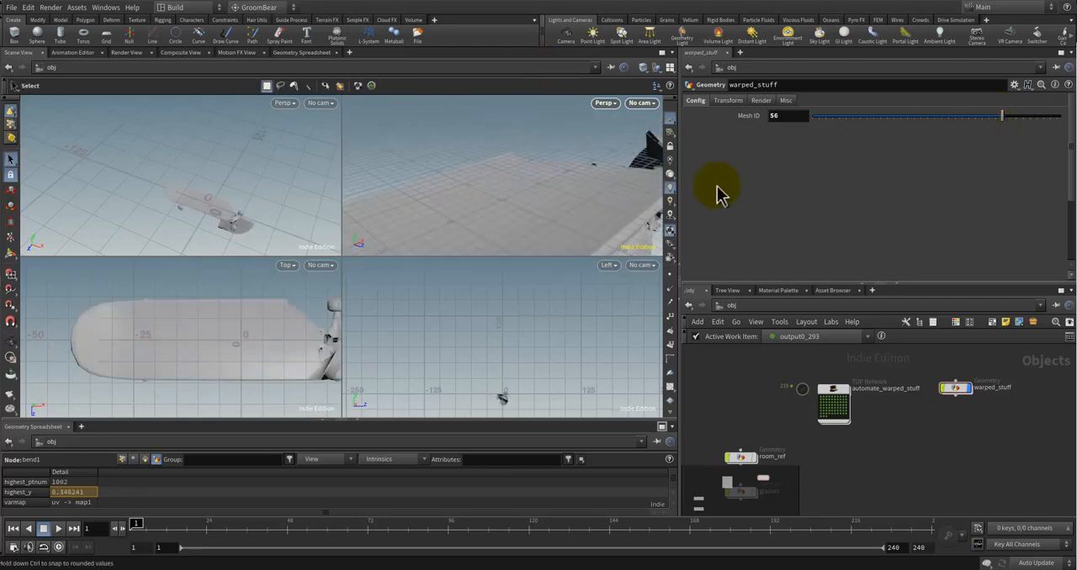
left_click_drag(584, 200, 566, 197, "alt")
left_click_drag(556, 254, 593, 228)
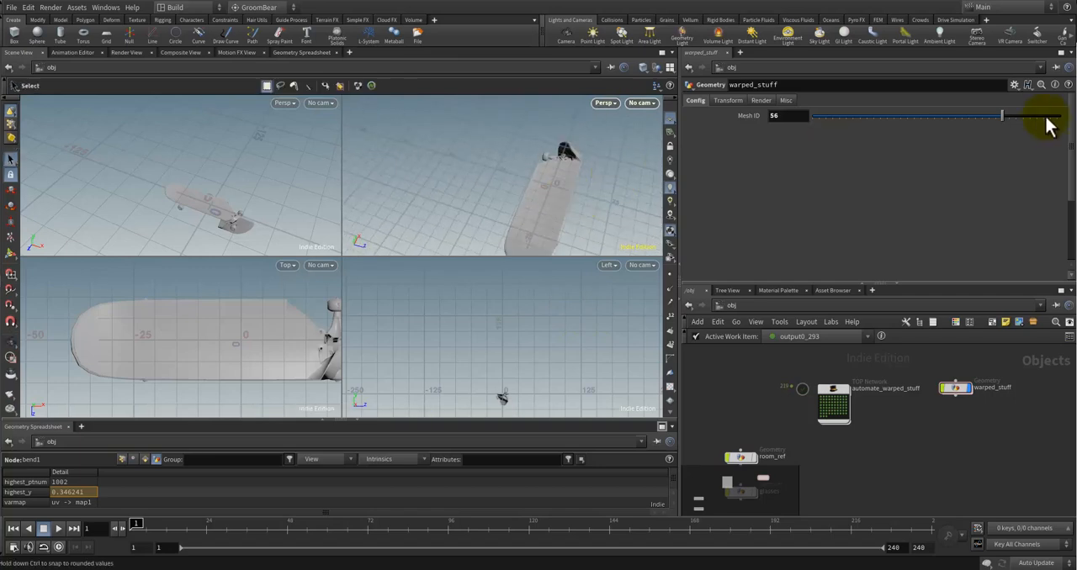
Step: Lower the Mesh ID to 52 and inspect the rounded prop's deformation
left_click_drag(1002, 113, 999, 115)
left_click_drag(620, 176, 551, 102)
left_click_drag(991, 116, 983, 115)
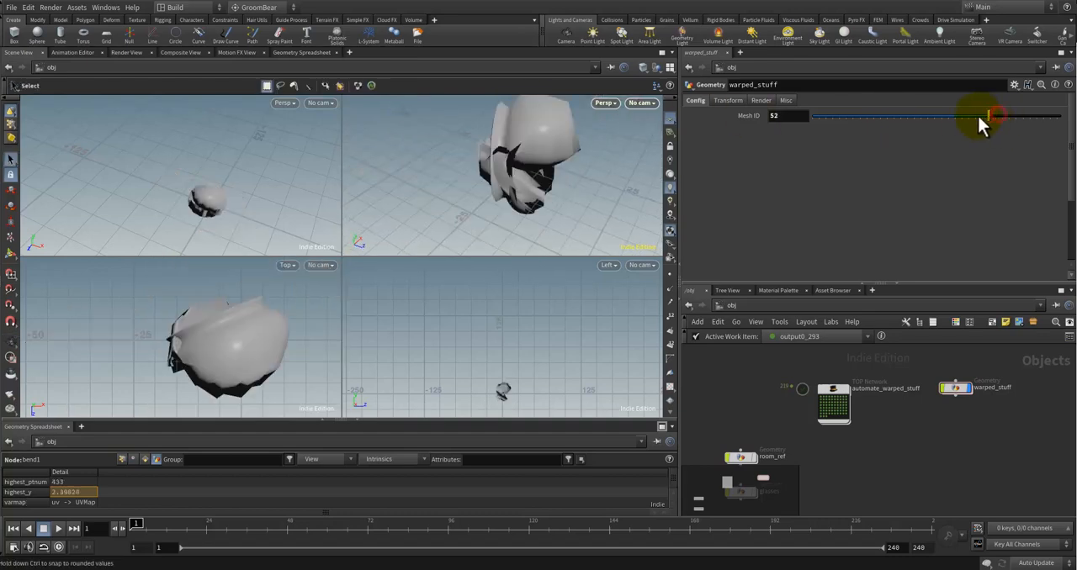
key("space")
left_click_drag(480, 121, 836, 152)
Step: Set the Mesh ID to 48 and inspect the small flat prop near the origin
left_click_drag(989, 115, 975, 116)
key("space")
left_click_drag(504, 197, 450, 220)
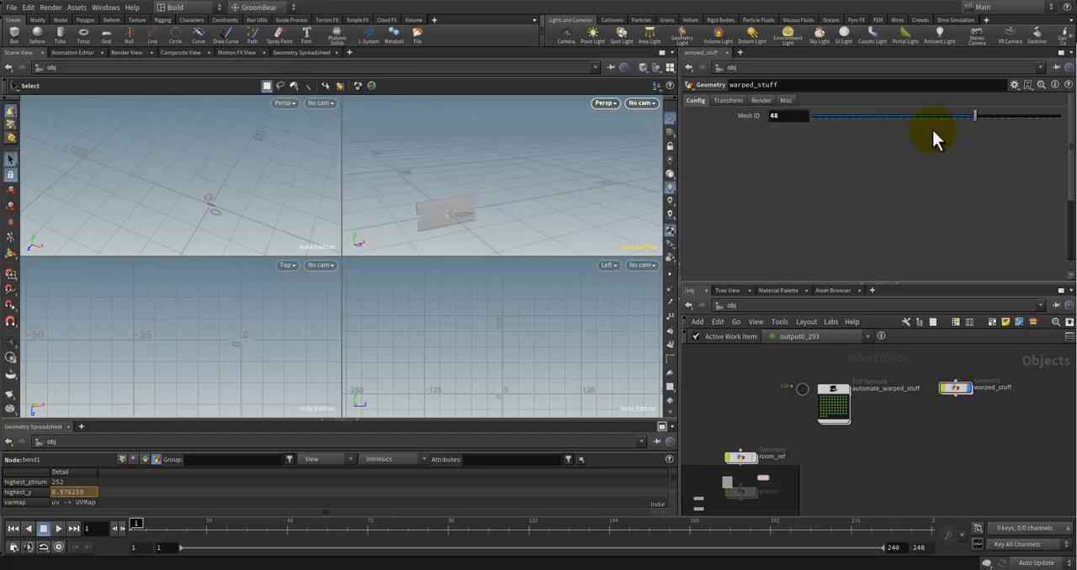
mouse_move(502, 194)
left_mouse_down("alt")
mouse_move(547, 166)
mouse_move(493, 180)
left_mouse_up("alt")
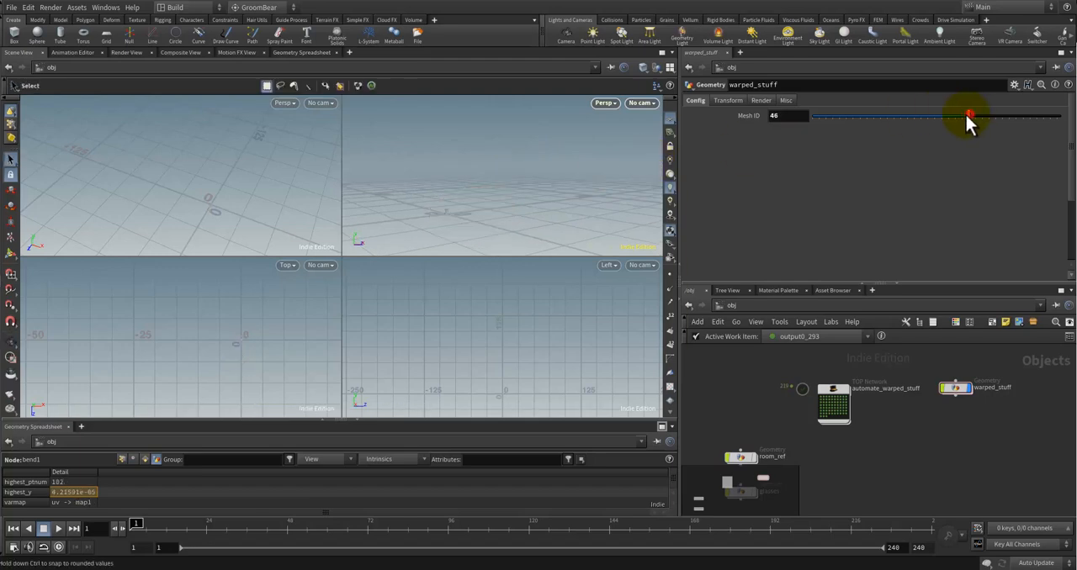
Step: Set the Mesh ID to 45 to examine the wooden slatted prop, and to 41 to examine the bent cylinder
left_click_drag(968, 115, 965, 115)
left_click_drag(526, 168, 587, 201, "alt")
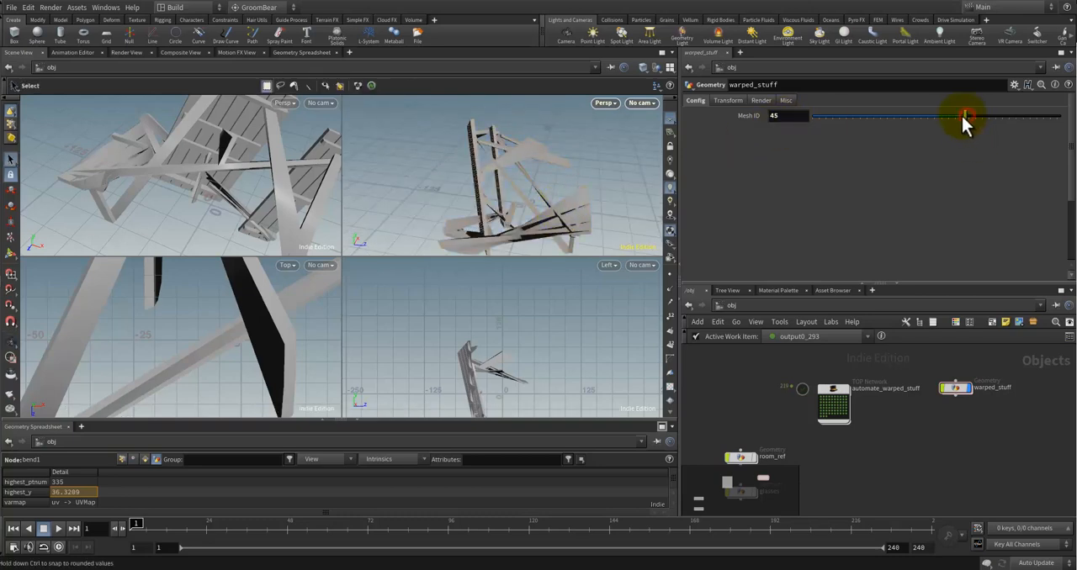
left_click_drag(965, 116, 935, 119)
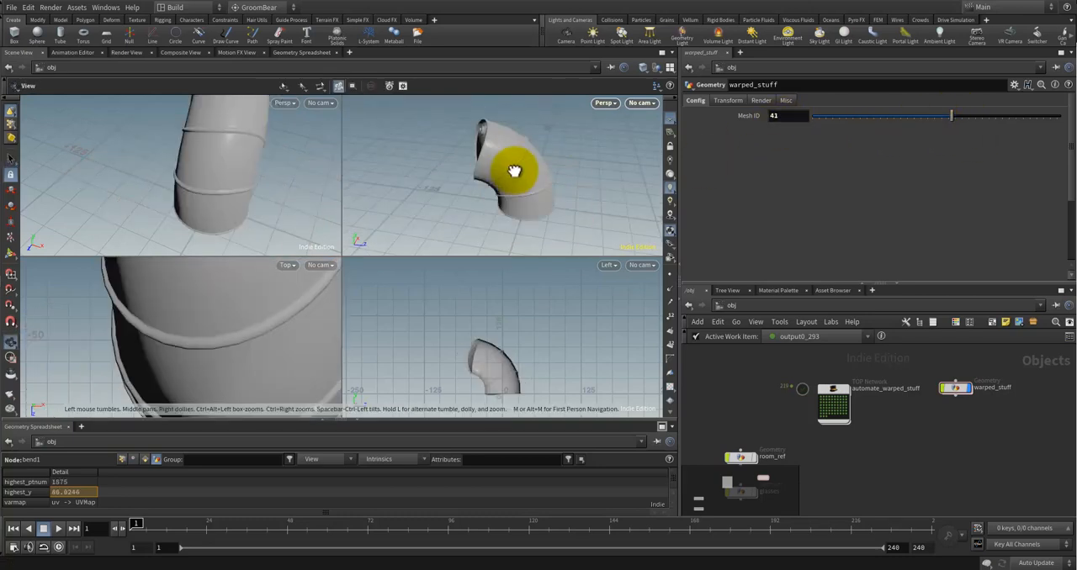
left_click_drag(513, 171, 707, 147)
Step: Set warped_stuff's Mesh ID to 34 and inspect the bent hammer up close
left_click_drag(949, 116, 929, 115)
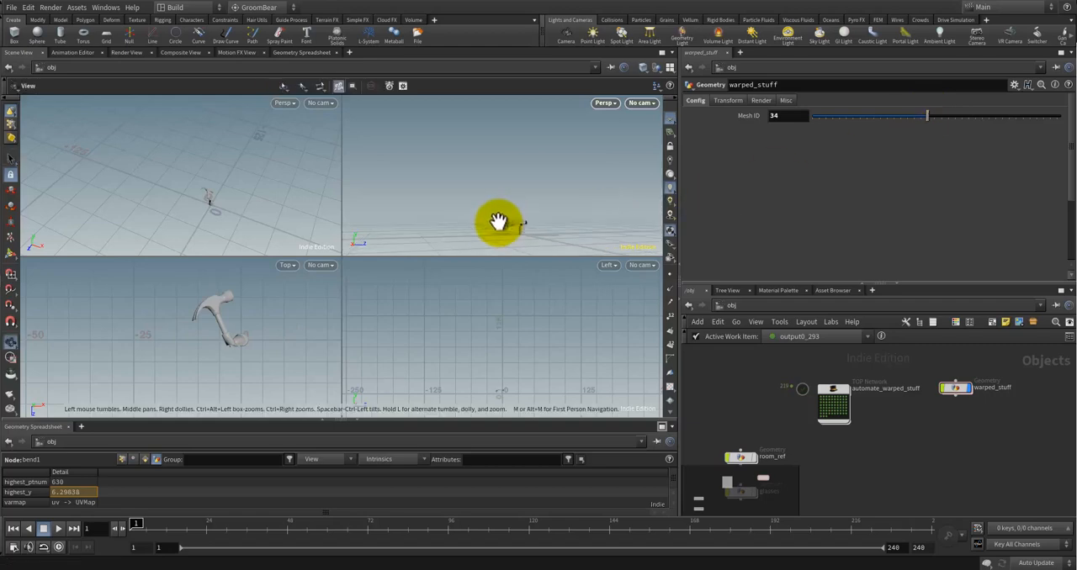
scroll(509, 229, "up", 5)
left_click_drag(519, 228, 589, 220)
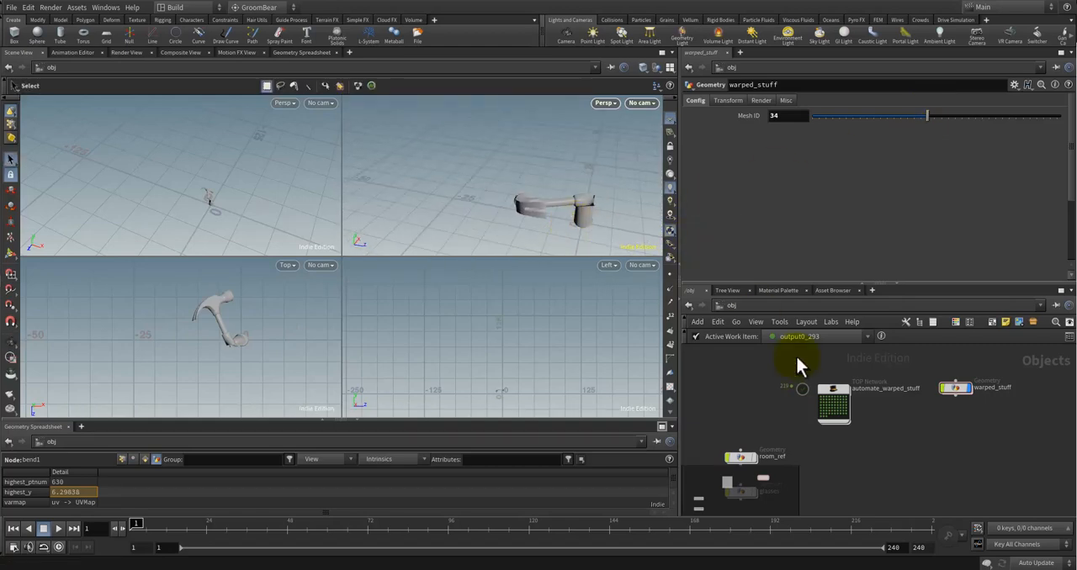
Step: Inspect the bent hammer's points and bend1's capture settings inside warped_stuff, and return to the object level
double_click(953, 389)
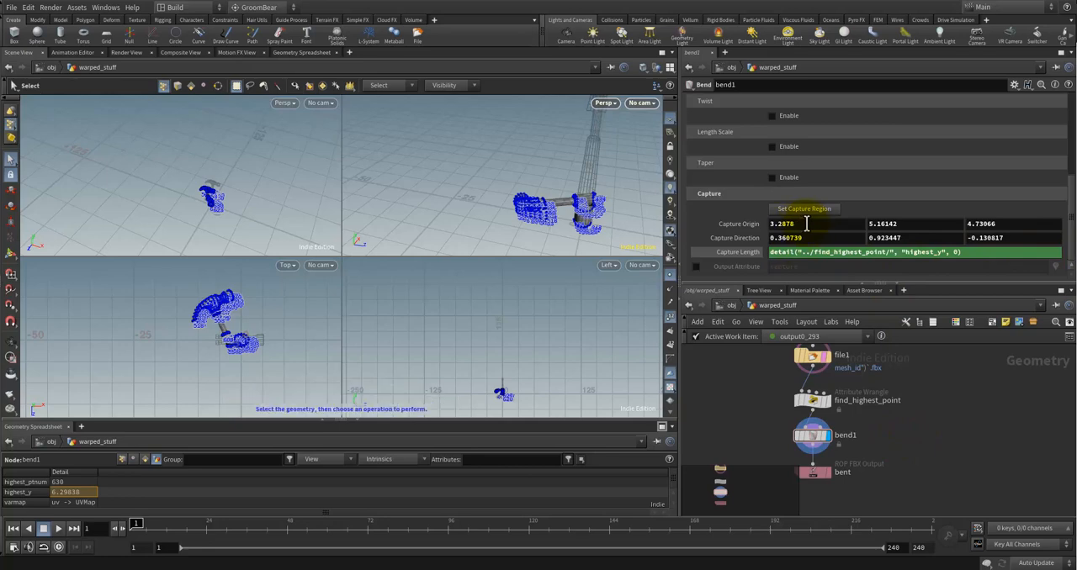
key("Escape")
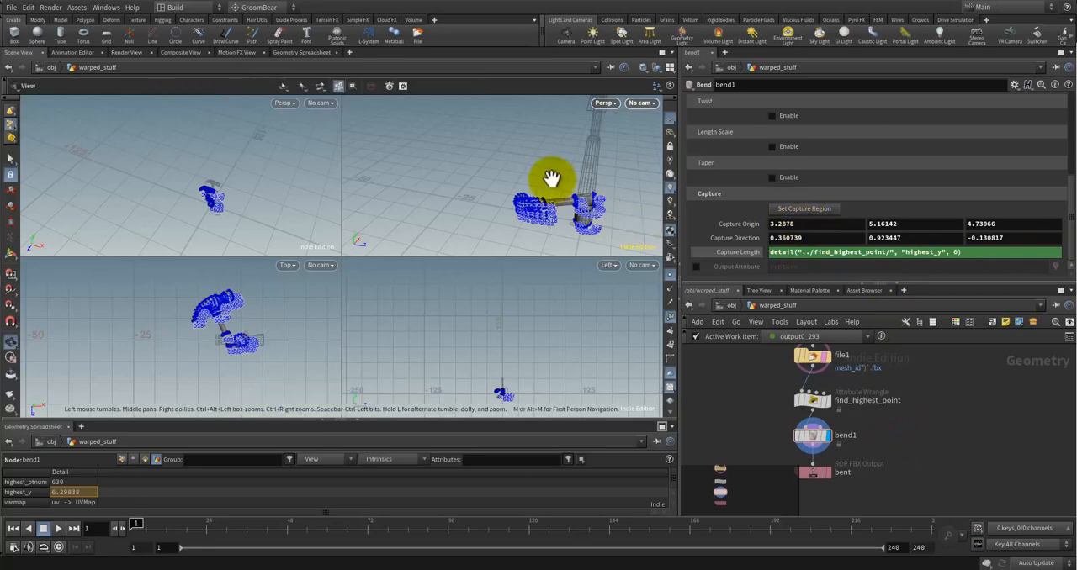
left_click_drag(550, 180, 508, 199)
key("s")
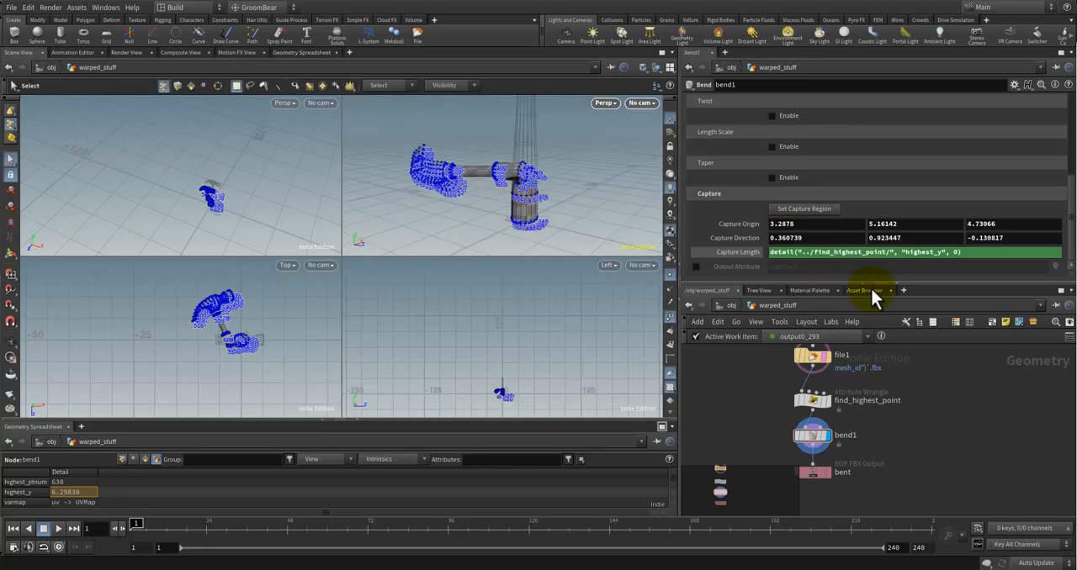
left_click(725, 305)
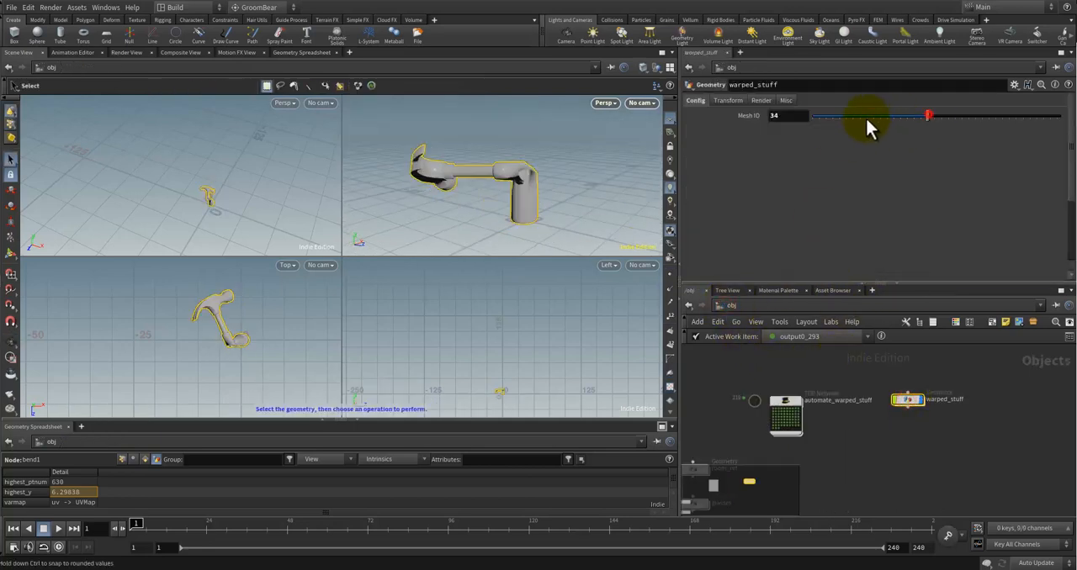
Step: Set warped_stuff's Mesh ID to 1 and inspect the bent guitar
left_click_drag(865, 116, 816, 124)
key("Escape")
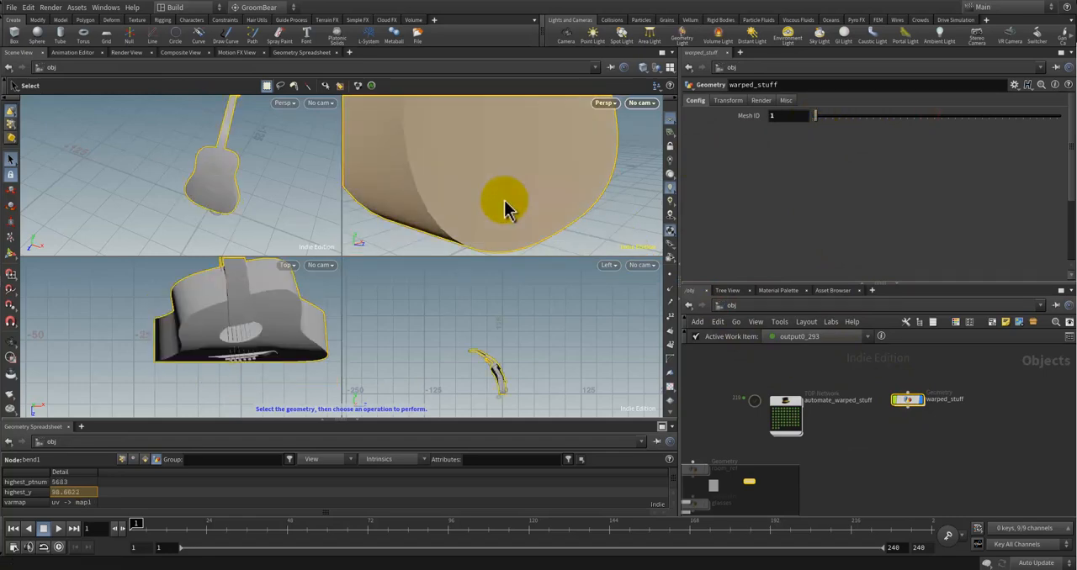
mouse_move(505, 209)
left_mouse_down()
mouse_move(493, 194)
mouse_move(459, 199)
mouse_move(509, 190)
mouse_move(517, 210)
left_mouse_up()
key("s")
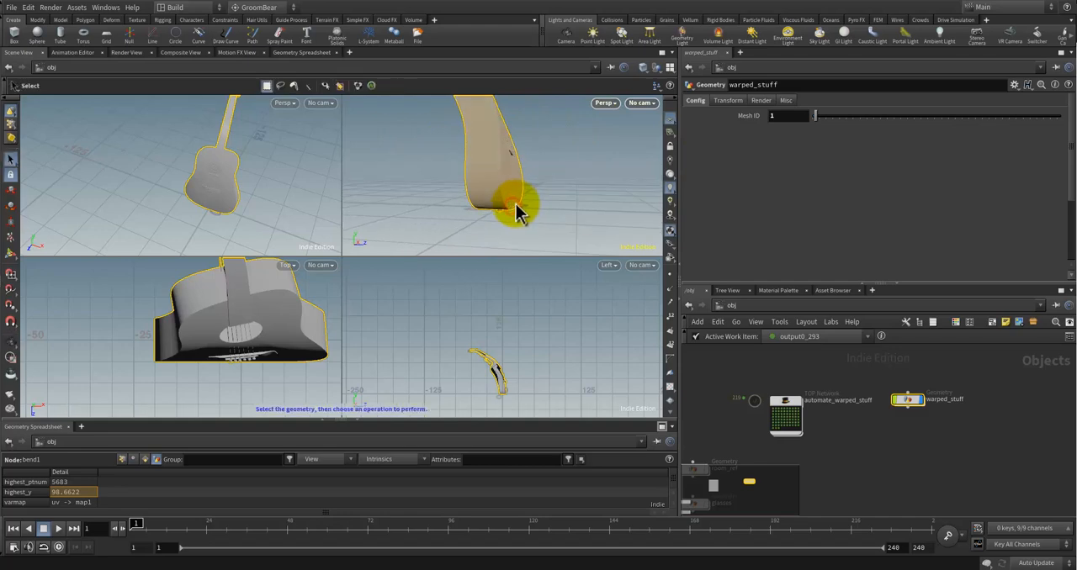
Step: Inspect bend1's capture region and highest_y-driven Capture Length on the guitar inside warped_stuff
double_click(904, 400)
key("Escape")
left_click_drag(547, 207, 585, 205)
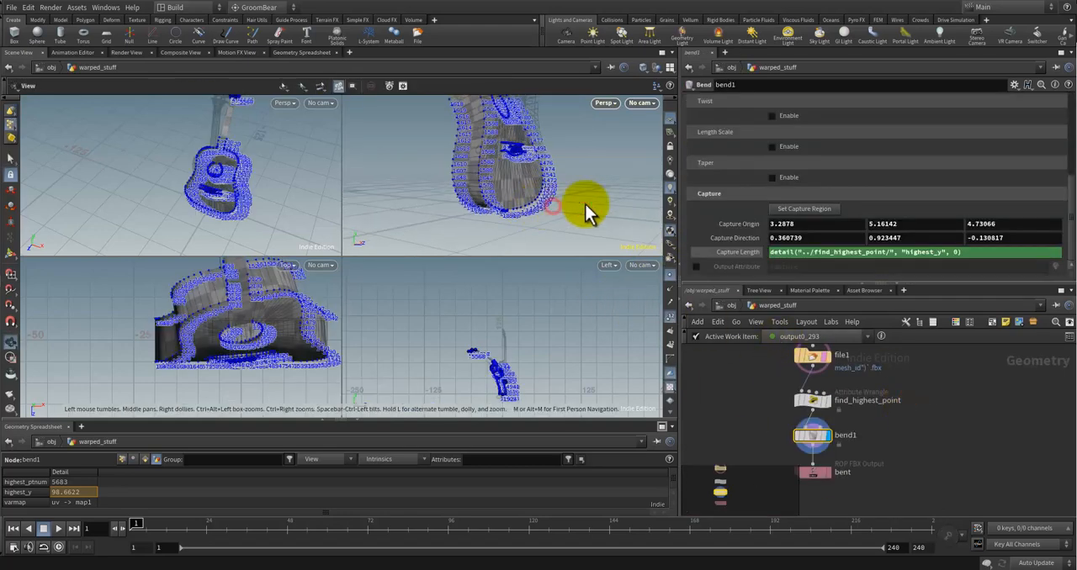
left_click(809, 436)
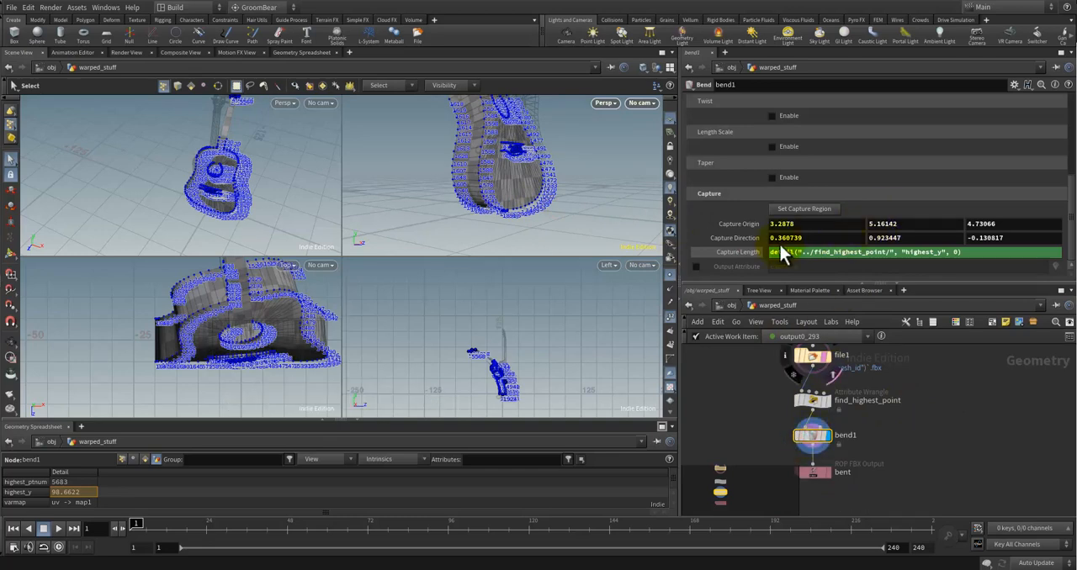
mouse_move(505, 180)
left_mouse_down()
mouse_move(522, 199)
mouse_move(473, 202)
mouse_move(516, 211)
mouse_move(517, 187)
mouse_move(522, 199)
mouse_move(523, 190)
mouse_move(547, 193)
mouse_move(478, 176)
mouse_move(569, 233)
mouse_move(504, 166)
mouse_move(555, 210)
mouse_move(519, 193)
mouse_move(519, 207)
mouse_move(493, 211)
mouse_move(538, 220)
left_mouse_up()
key("space")
key("space")
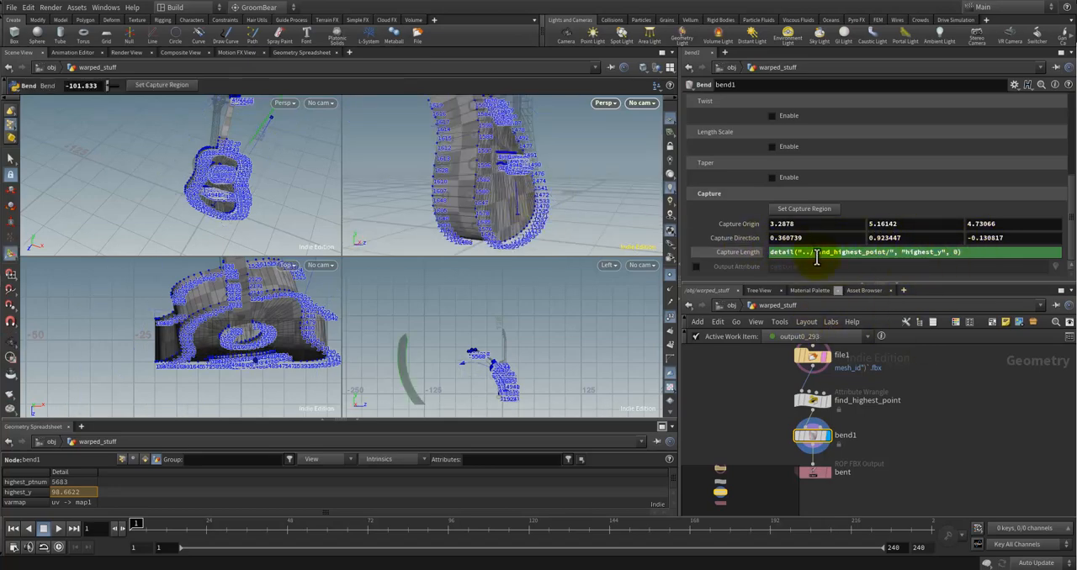
Step: Open the automate_warped_stuff TOP network with its task nodes in view, and save the scene
left_click(733, 306)
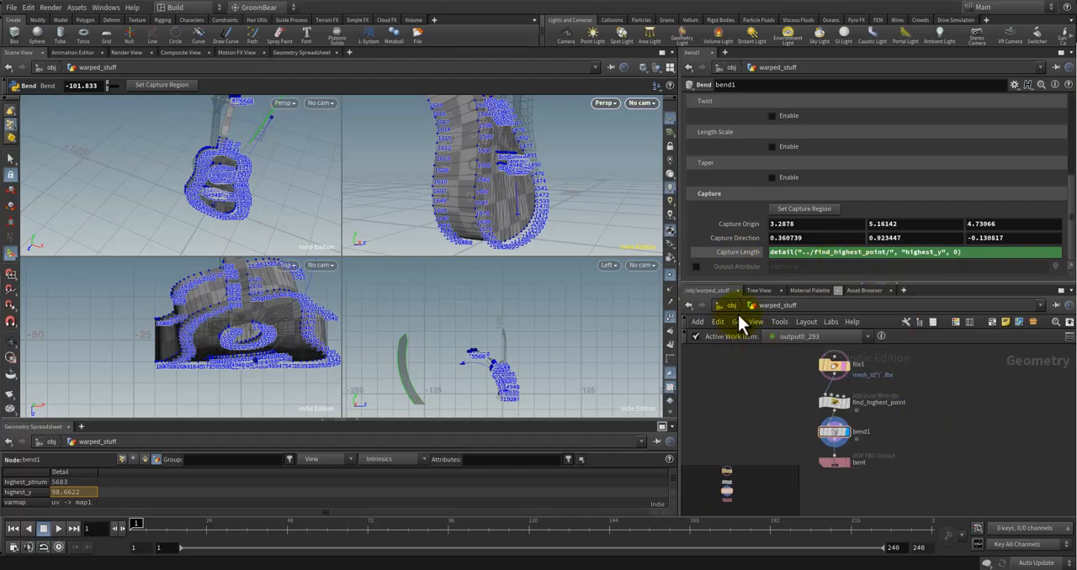
double_click(784, 411)
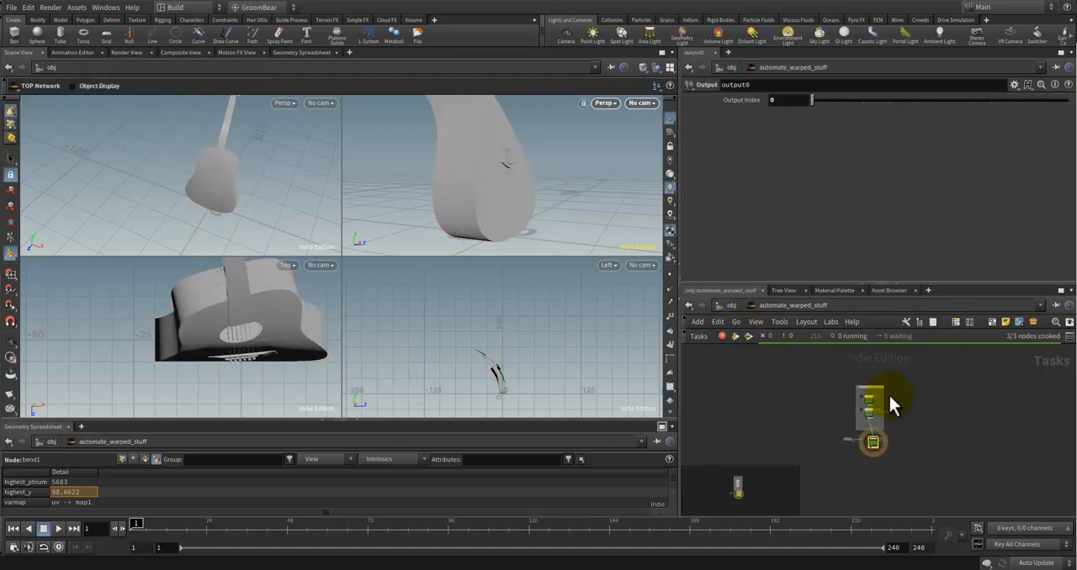
middle_click_drag(883, 404, 931, 423)
scroll(912, 404, "down", 1)
scroll(908, 395, "down", 1)
scroll(524, 209, "down", 4)
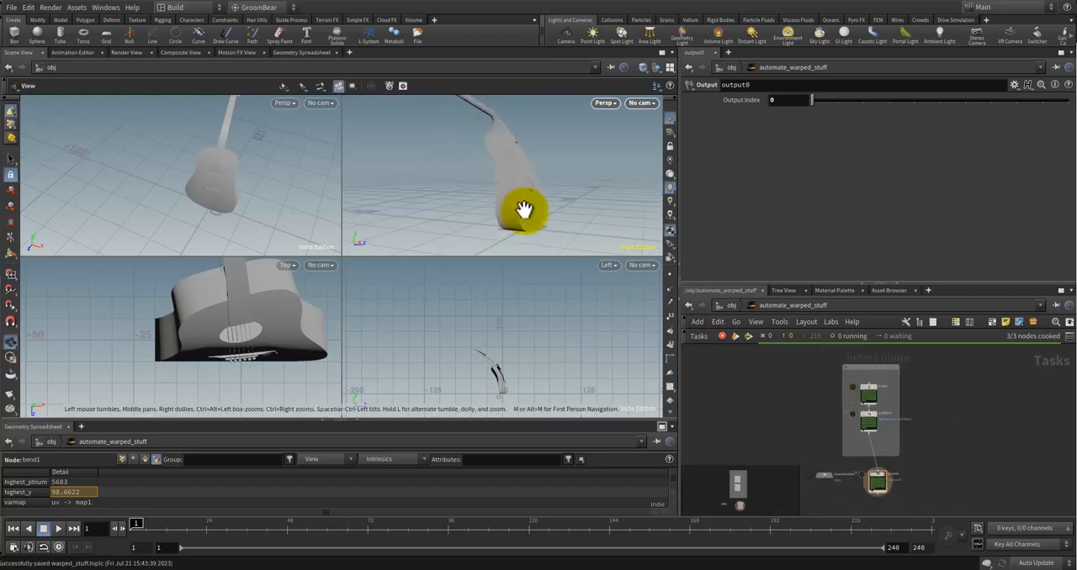
Step: Check the whole bent guitar and cook the automate_warped_stuff network's output node again
left_click_drag(524, 208, 574, 214)
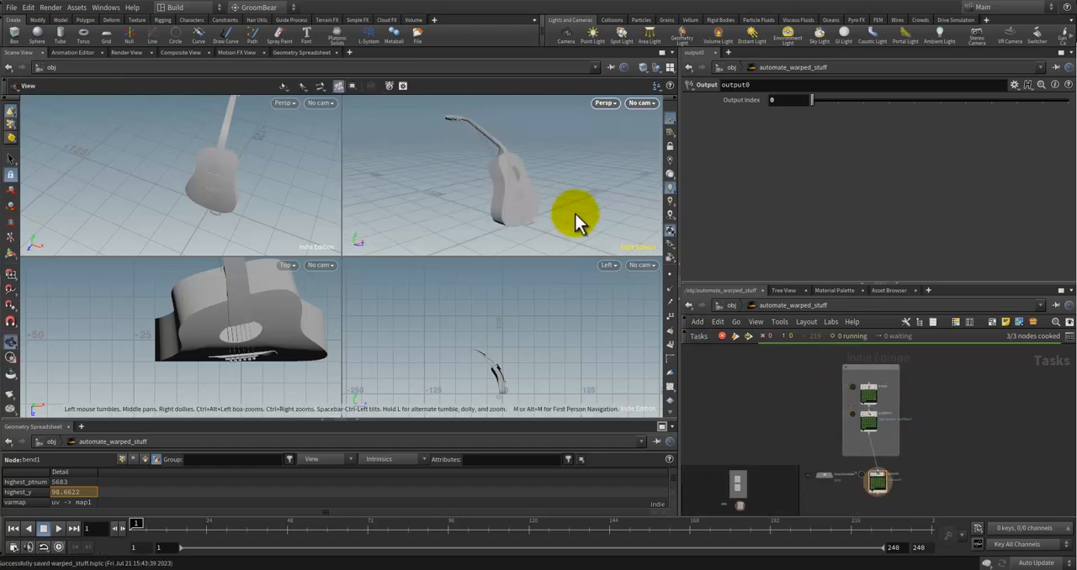
left_click(951, 427)
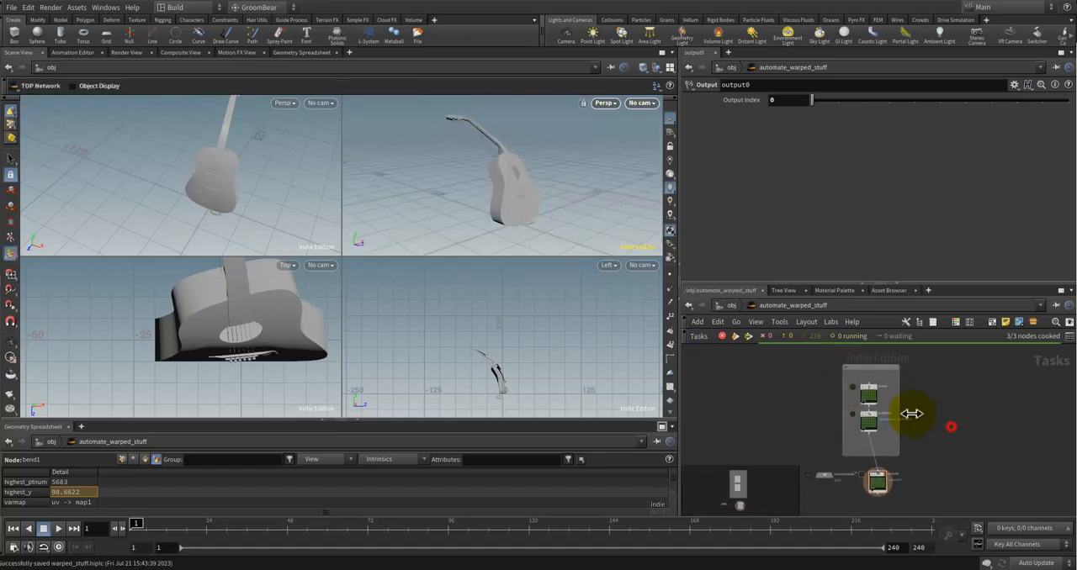
left_click(746, 338)
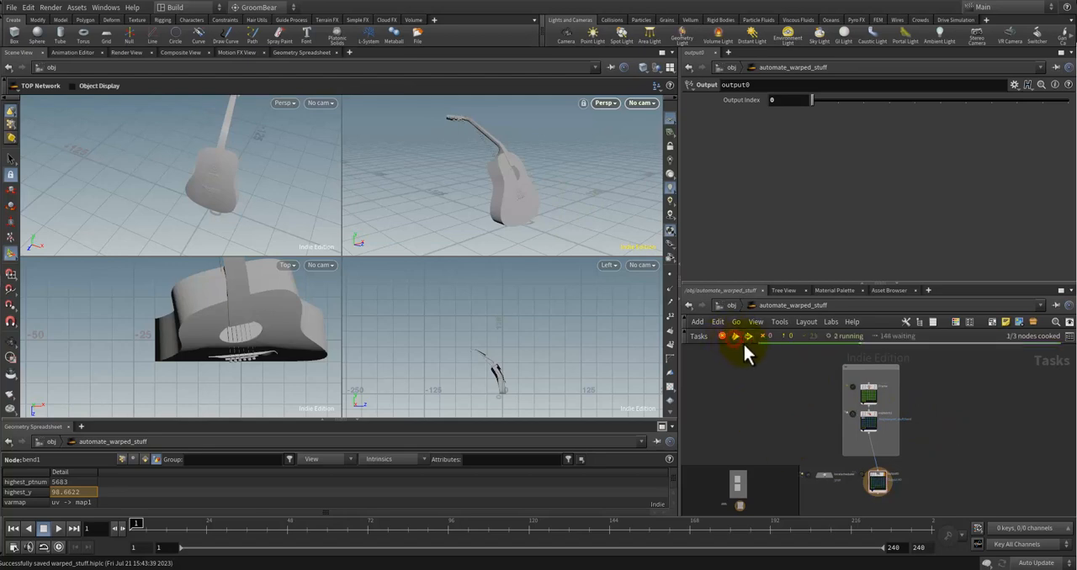